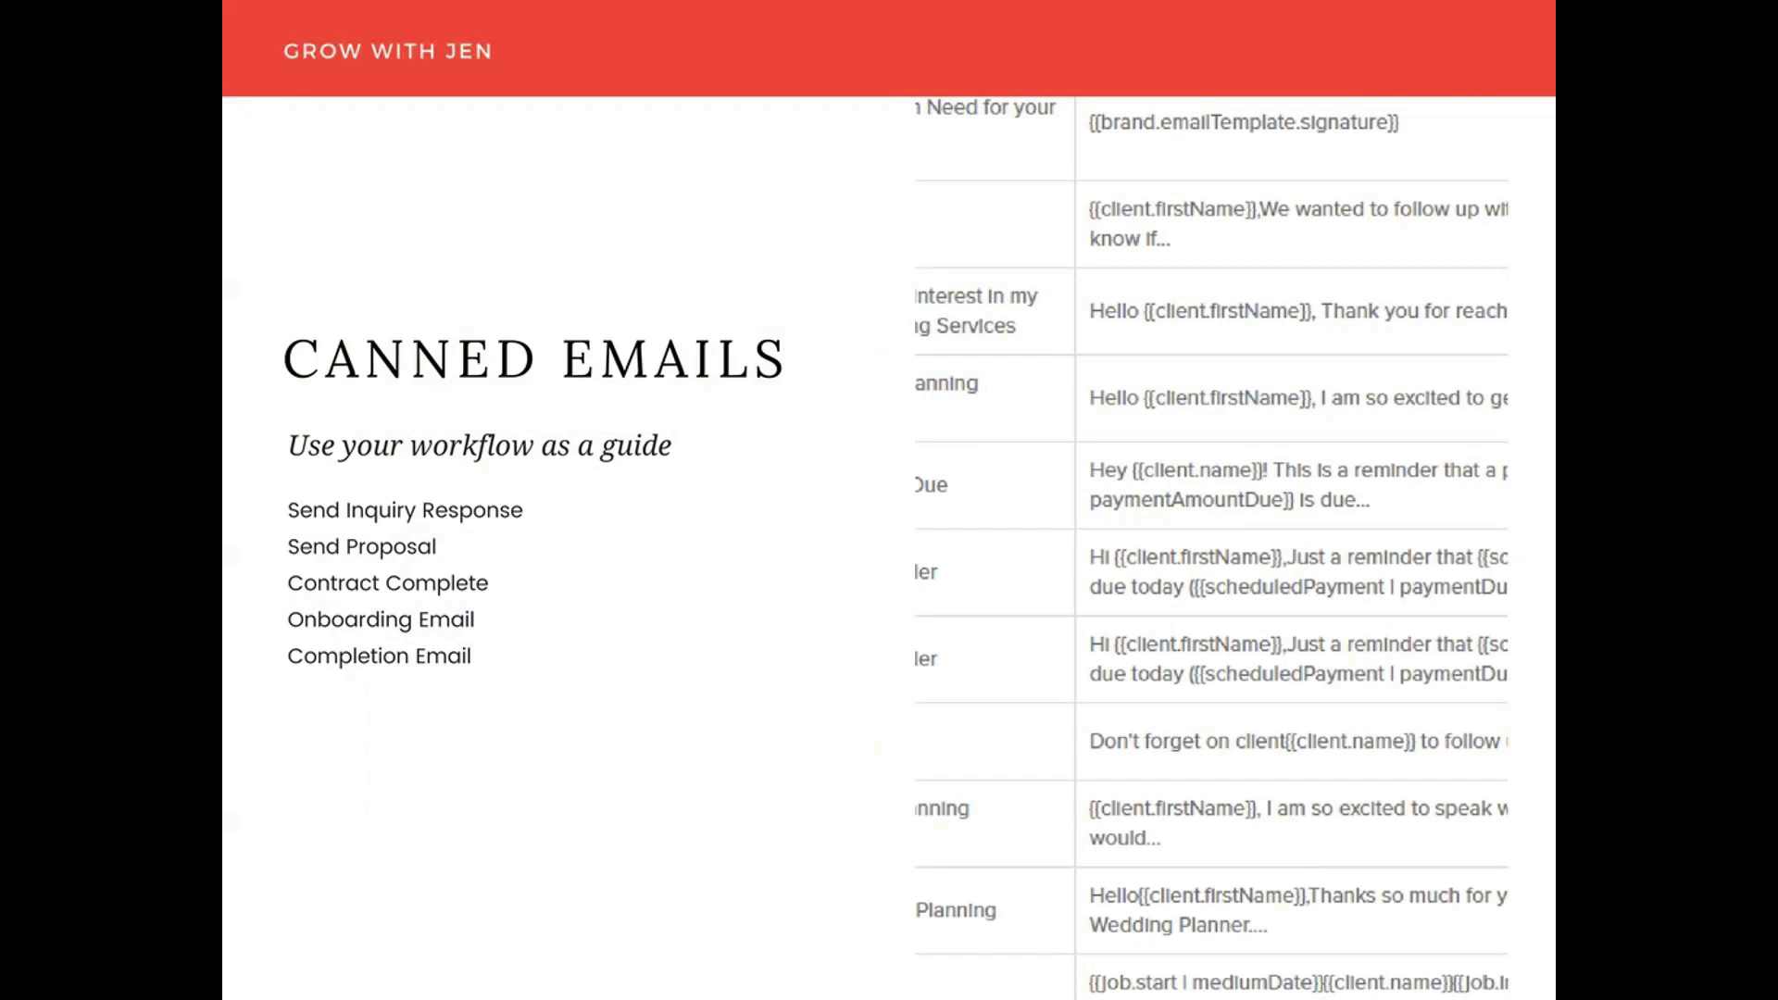
- Advance the presentation slides past the Canned Emails slide
{"action": "key", "text": "Right"}
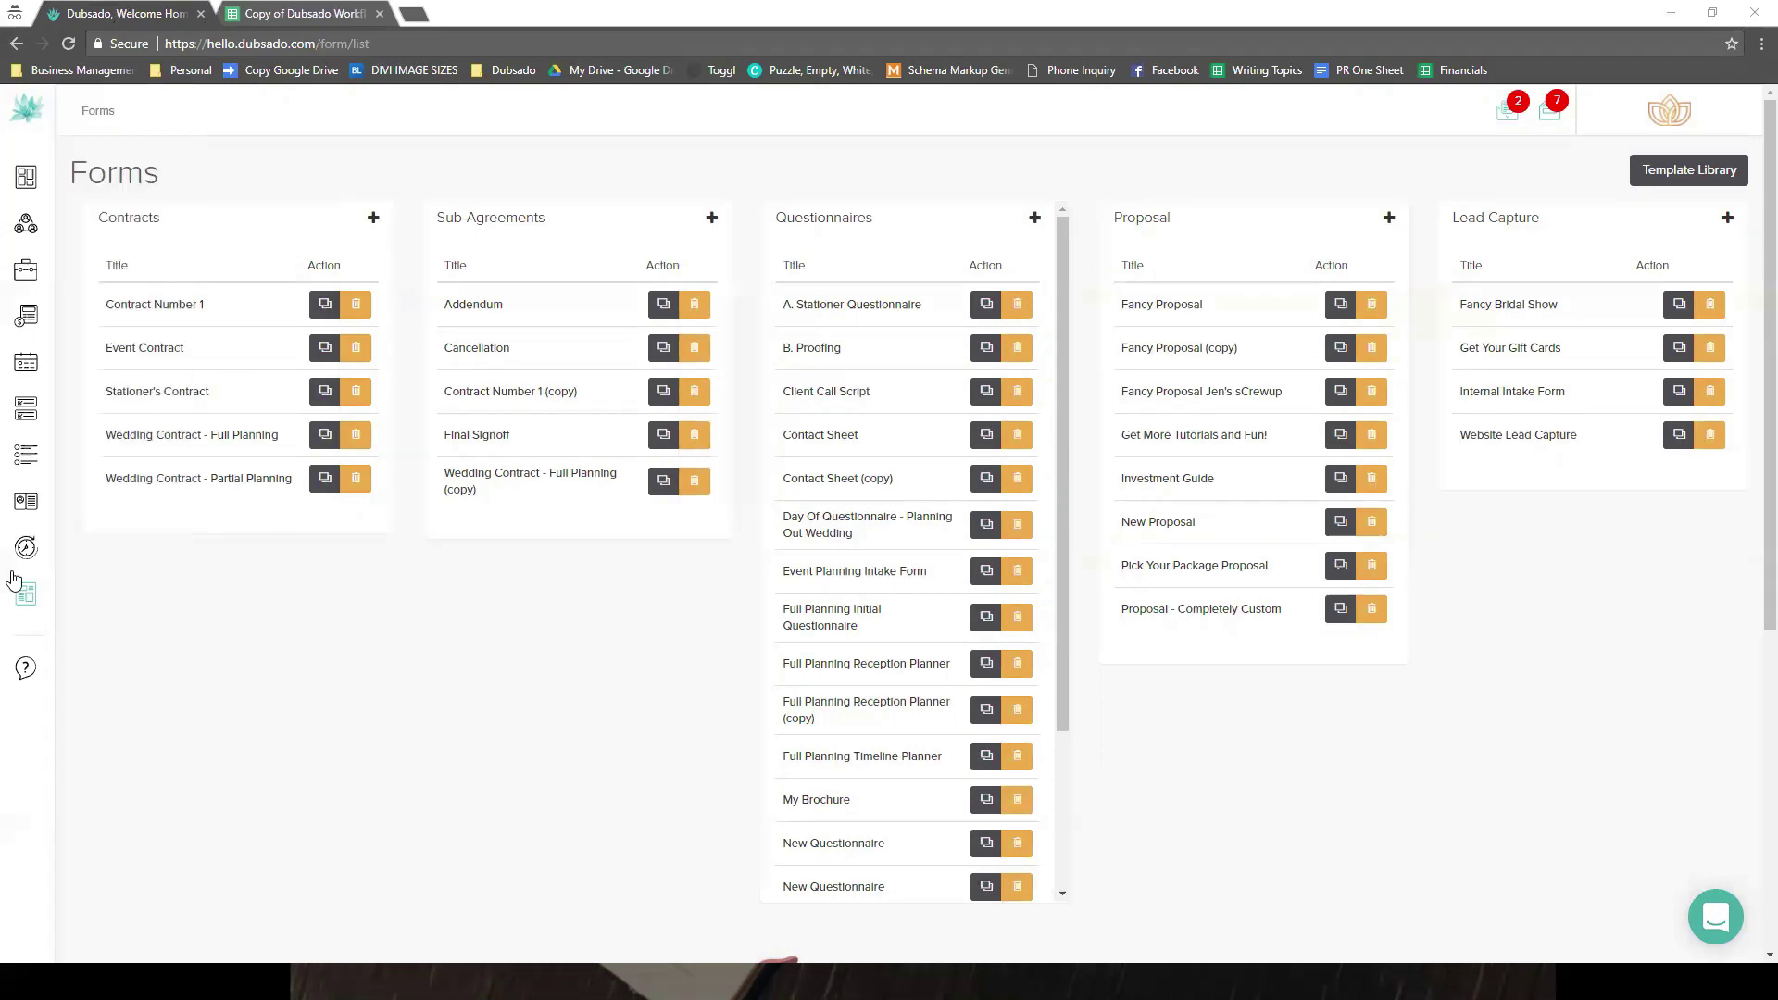
- Bring up the 'Copy of Dubsado Workflow Template' Google Sheet listing Contact Form and Package A actions
{"action": "left_click", "coordinate": [287, 11]}
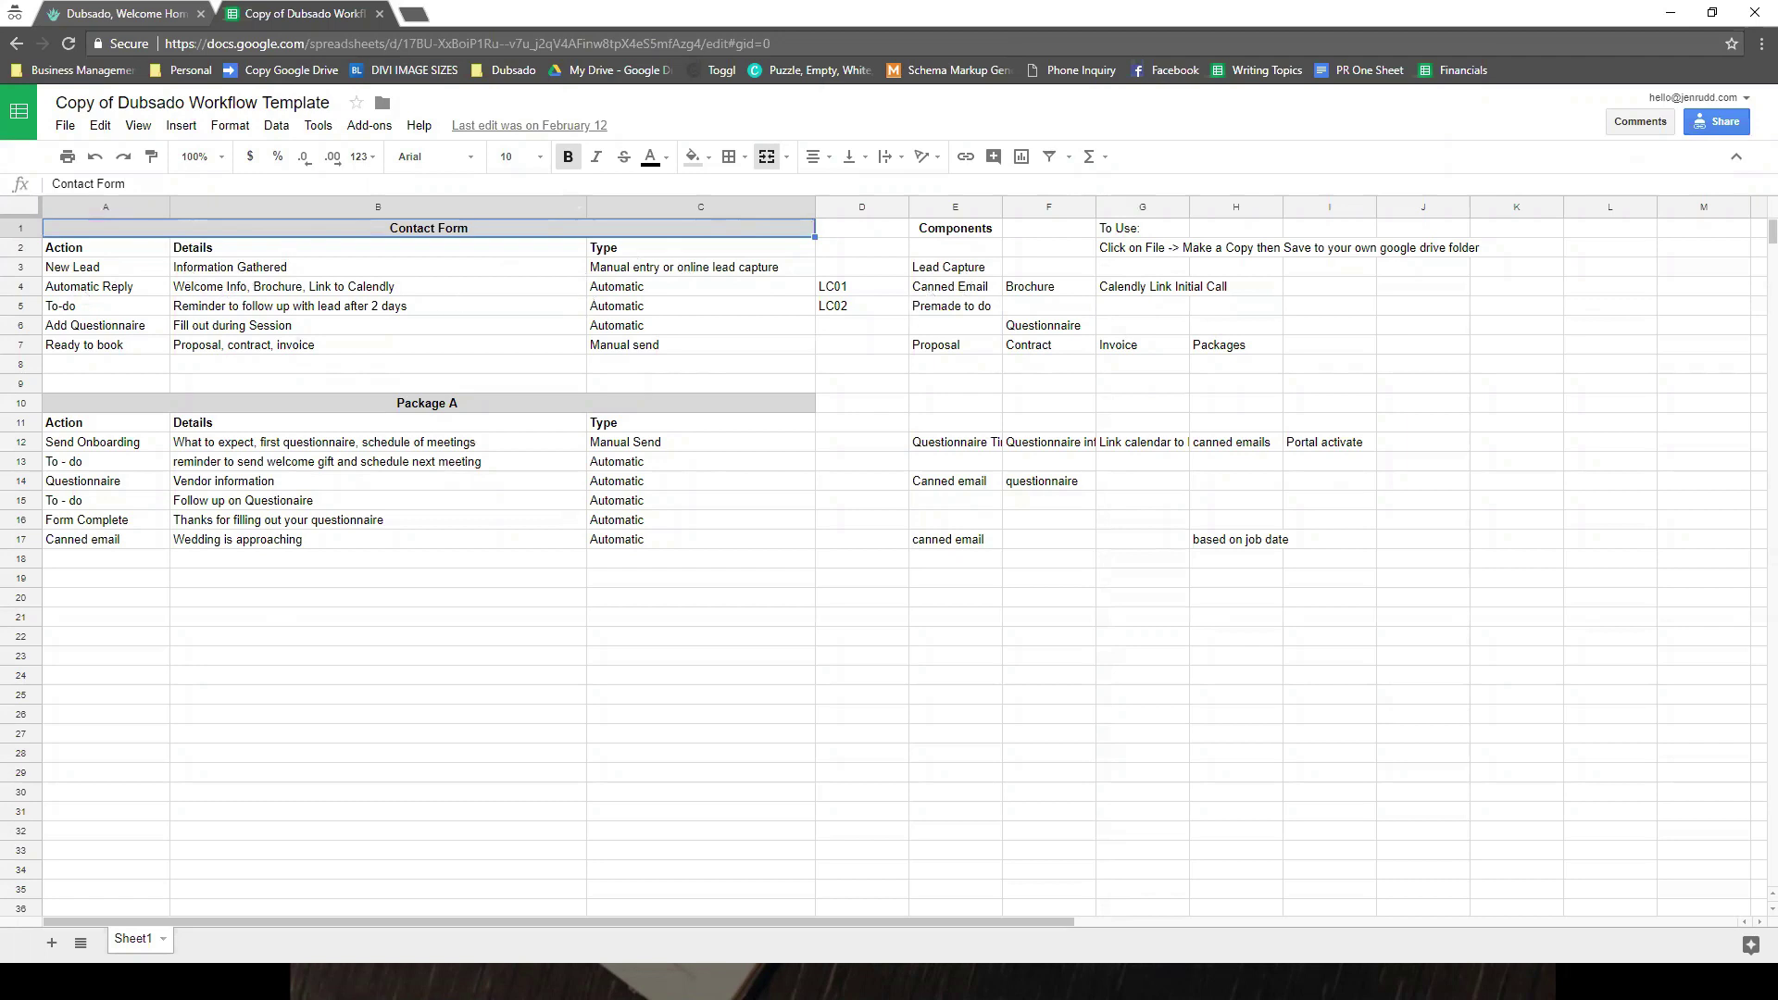
- Review the Contact Form steps: New Lead, Automatic Reply, To-do and Add Questionnaire
{"action": "left_click", "coordinate": [69, 270]}
{"action": "left_click", "coordinate": [155, 309]}
{"action": "left_click", "coordinate": [153, 293]}
{"action": "left_click", "coordinate": [318, 285]}
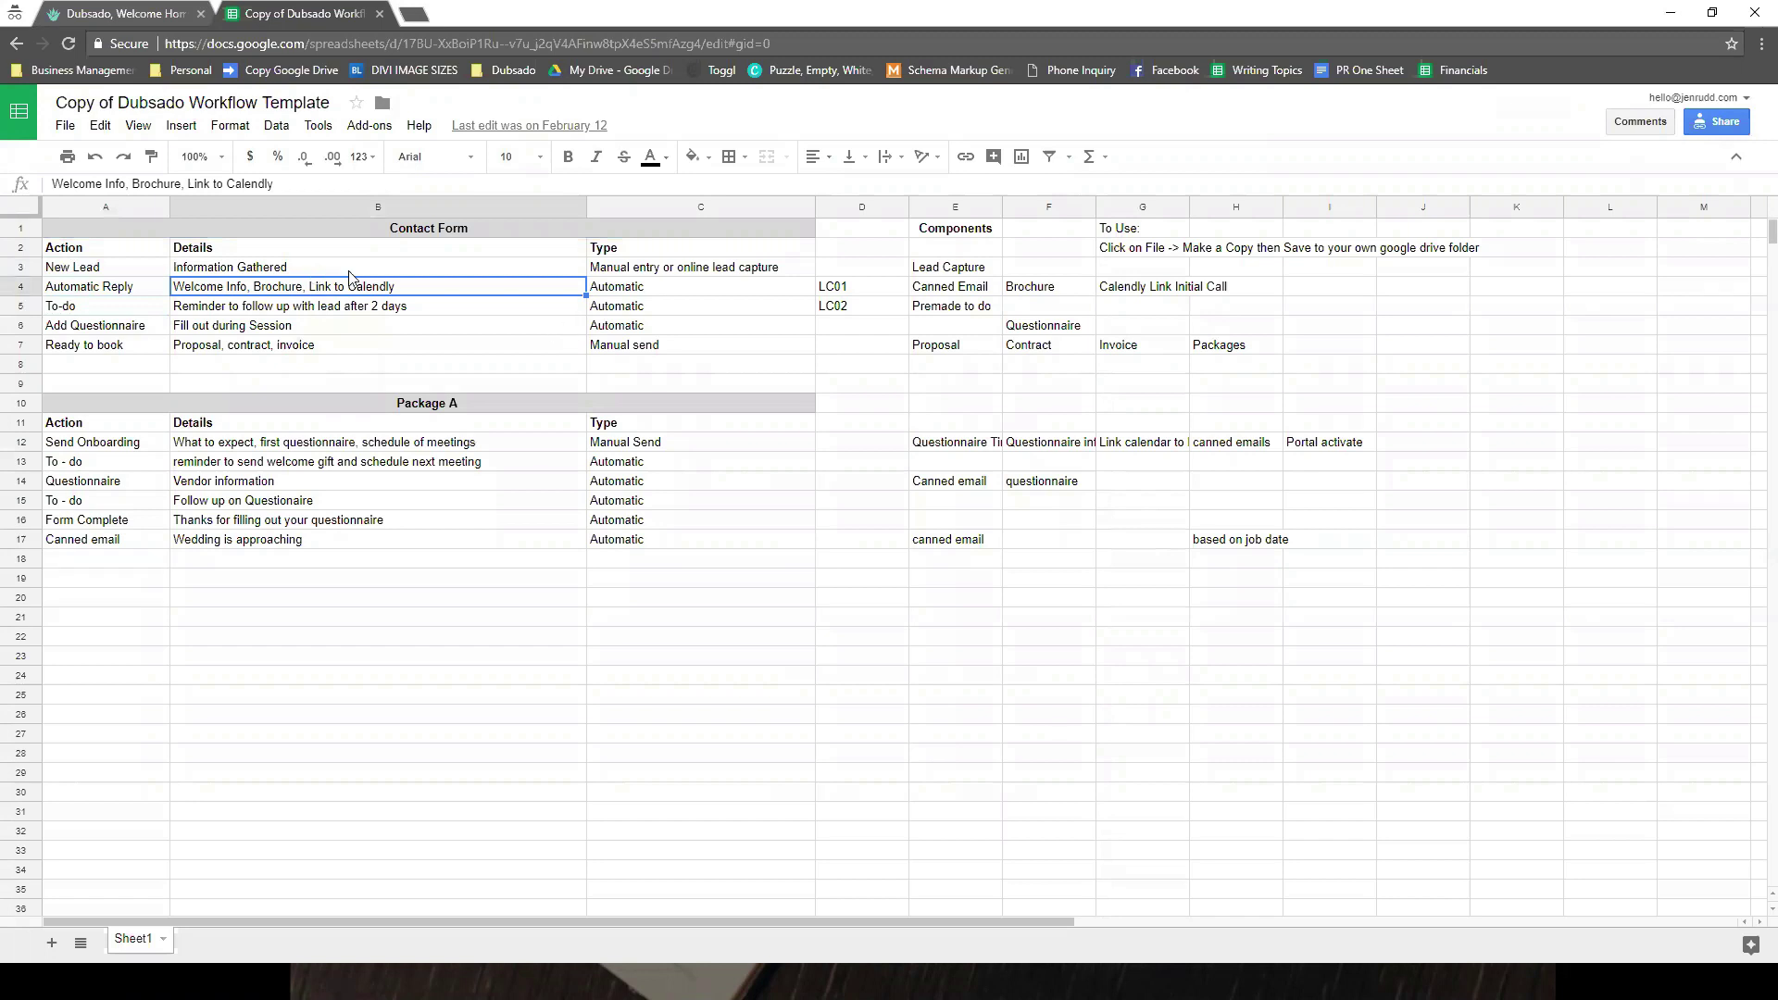
{"action": "left_click", "coordinate": [608, 293]}
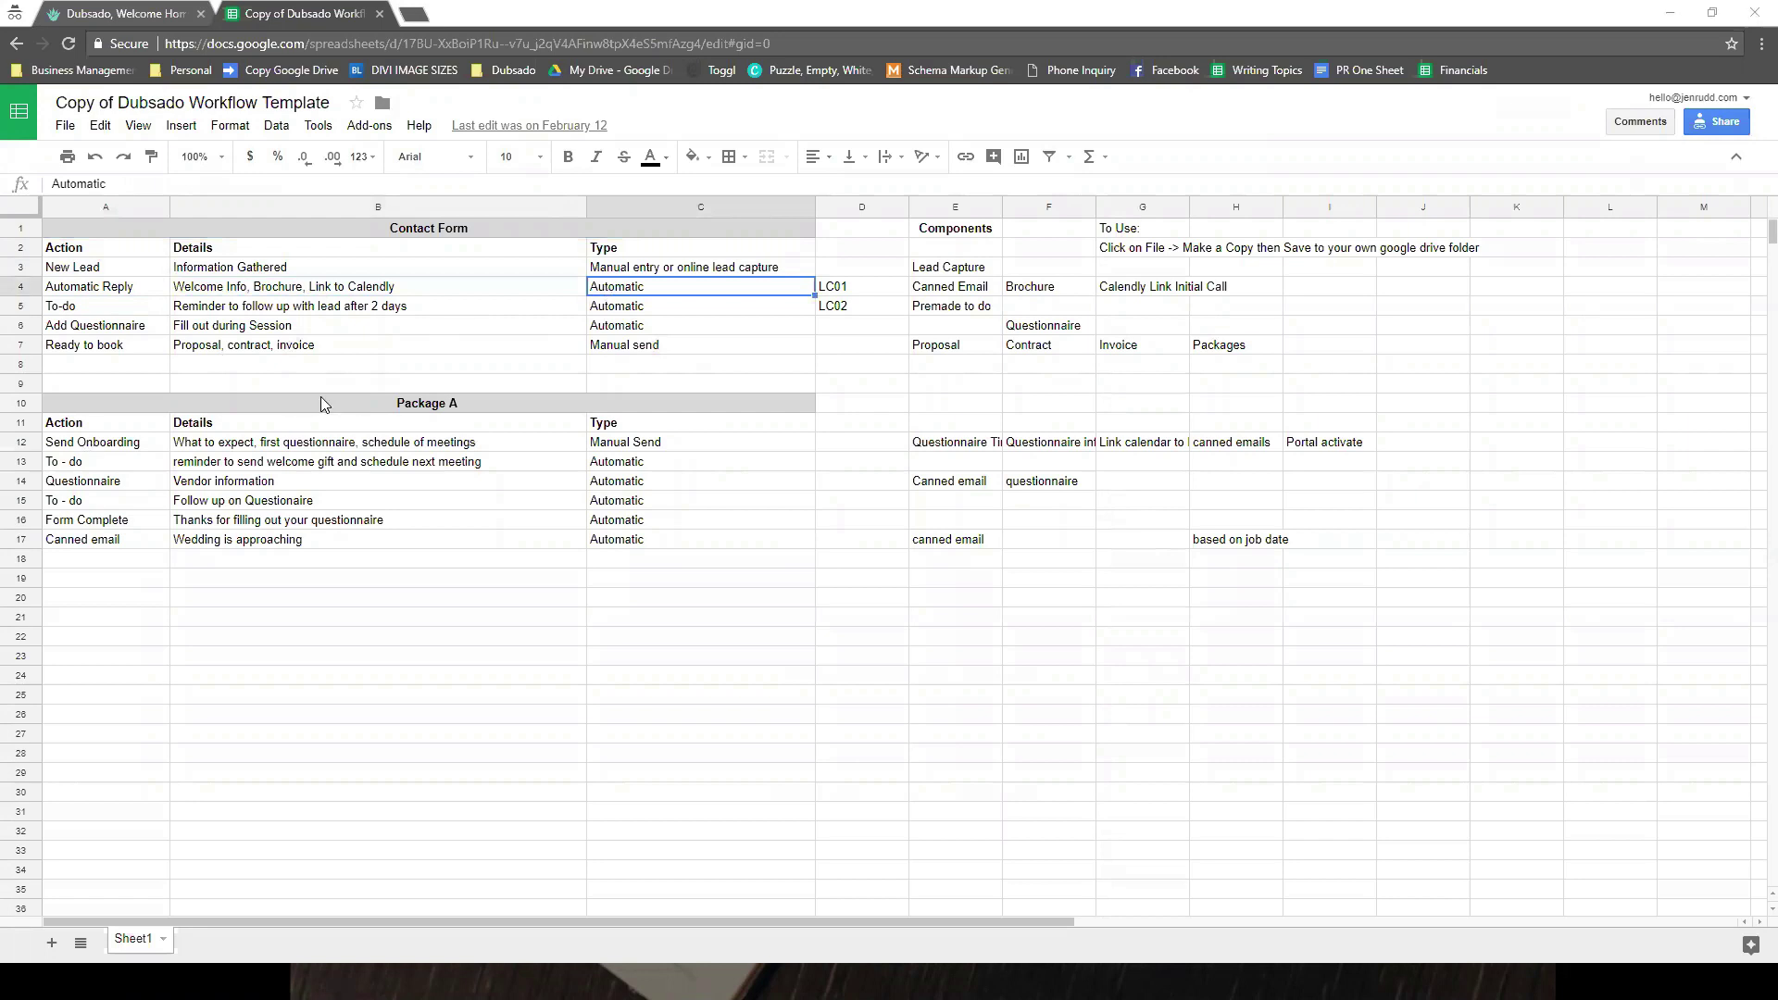
{"action": "left_click", "coordinate": [144, 313]}
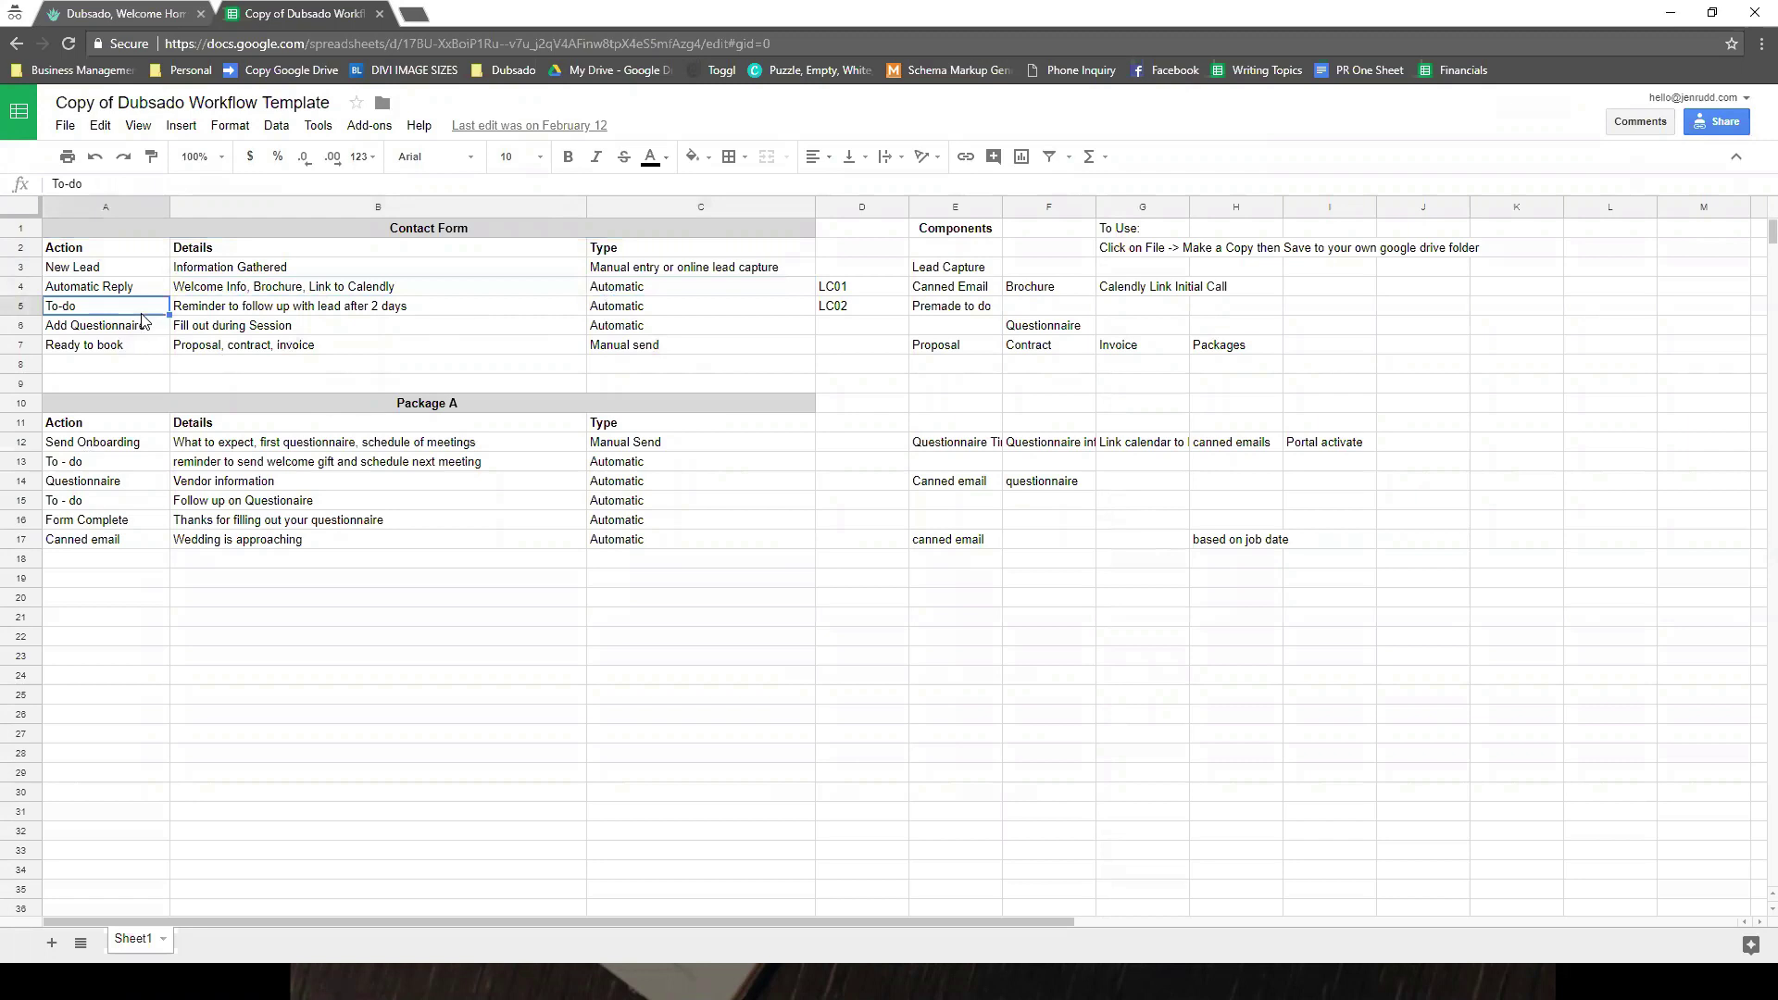
{"action": "left_click", "coordinate": [144, 336]}
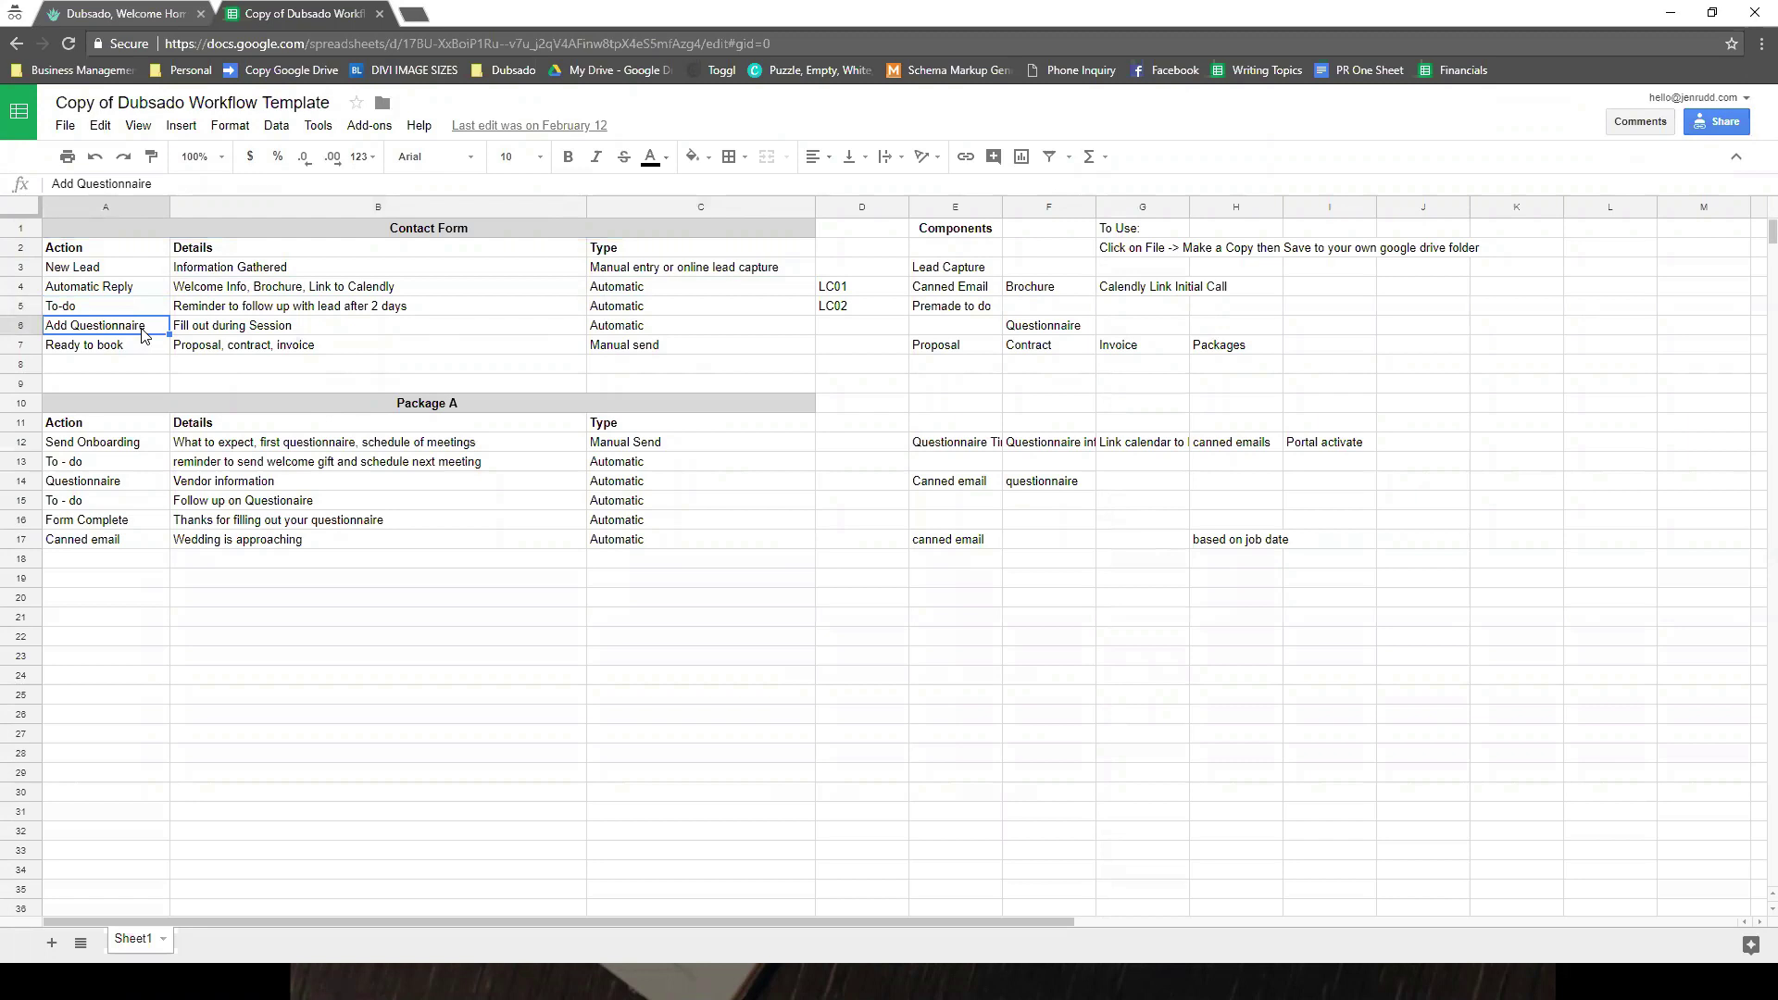
- Append ' Client Call Script' to the Add Questionnaire details in cell B6
{"action": "double_click", "coordinate": [123, 329]}
{"action": "left_click", "coordinate": [522, 312]}
{"action": "left_click", "coordinate": [502, 321]}
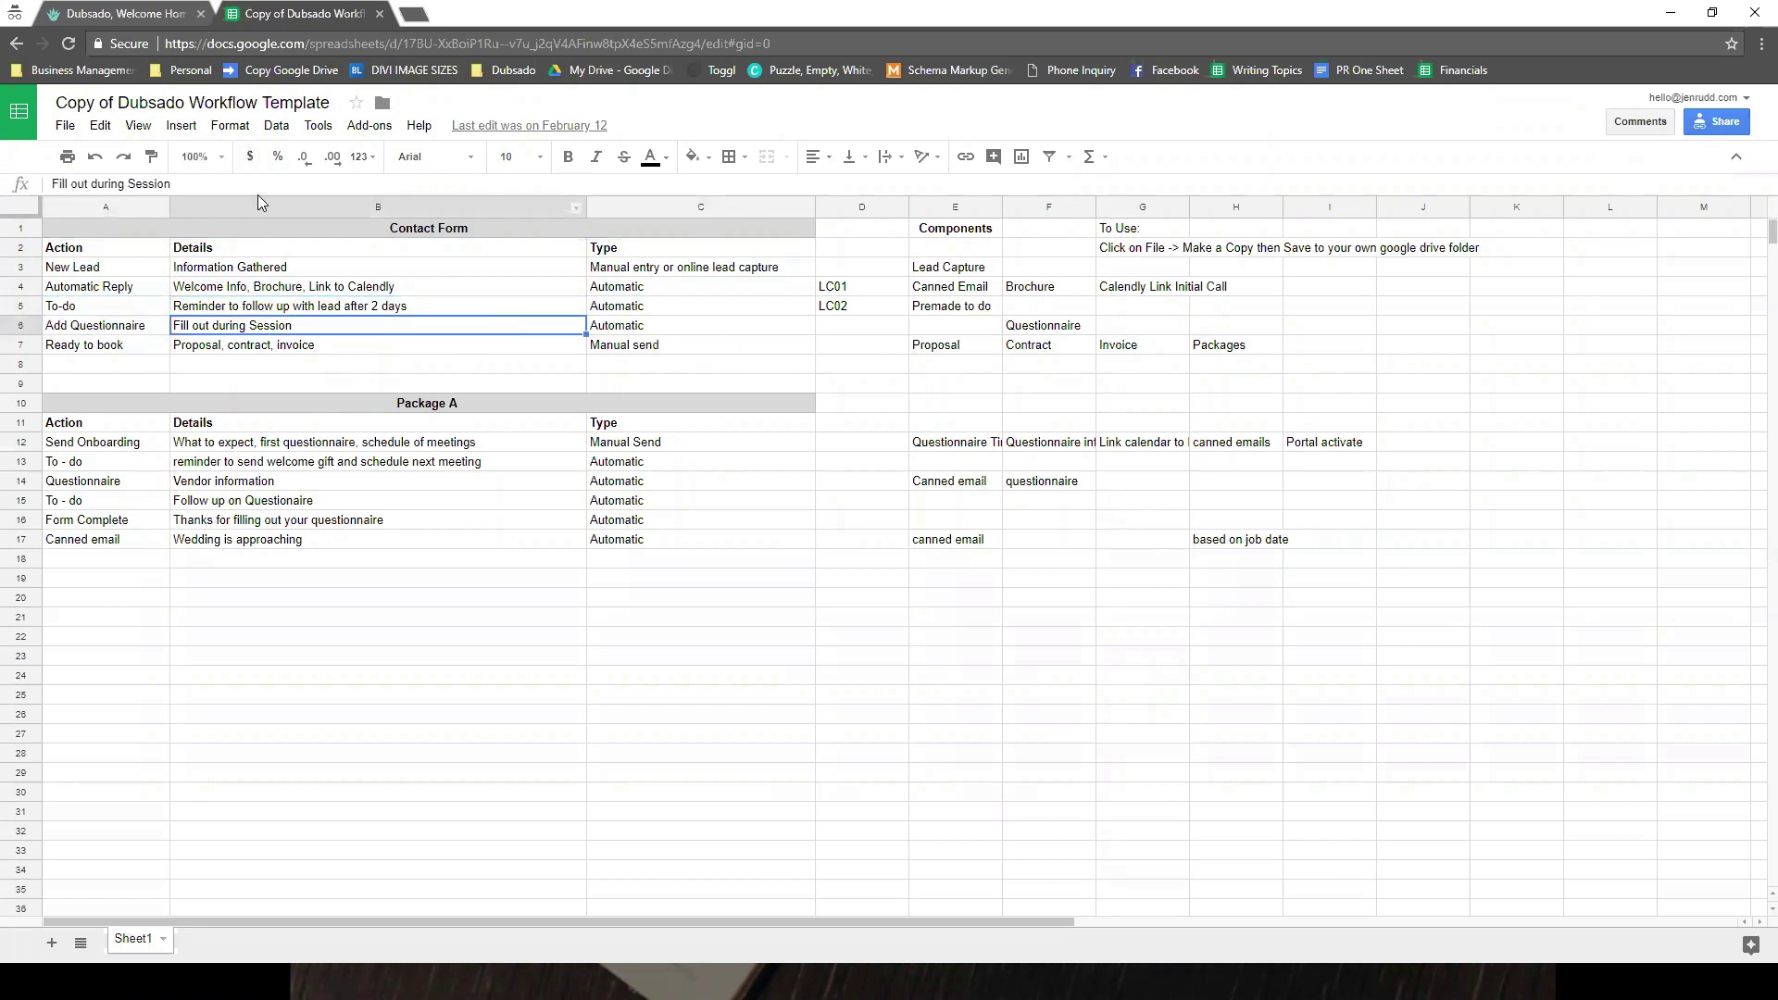
{"action": "key", "text": "Return"}
{"action": "type", "text": "Client Call Script"}
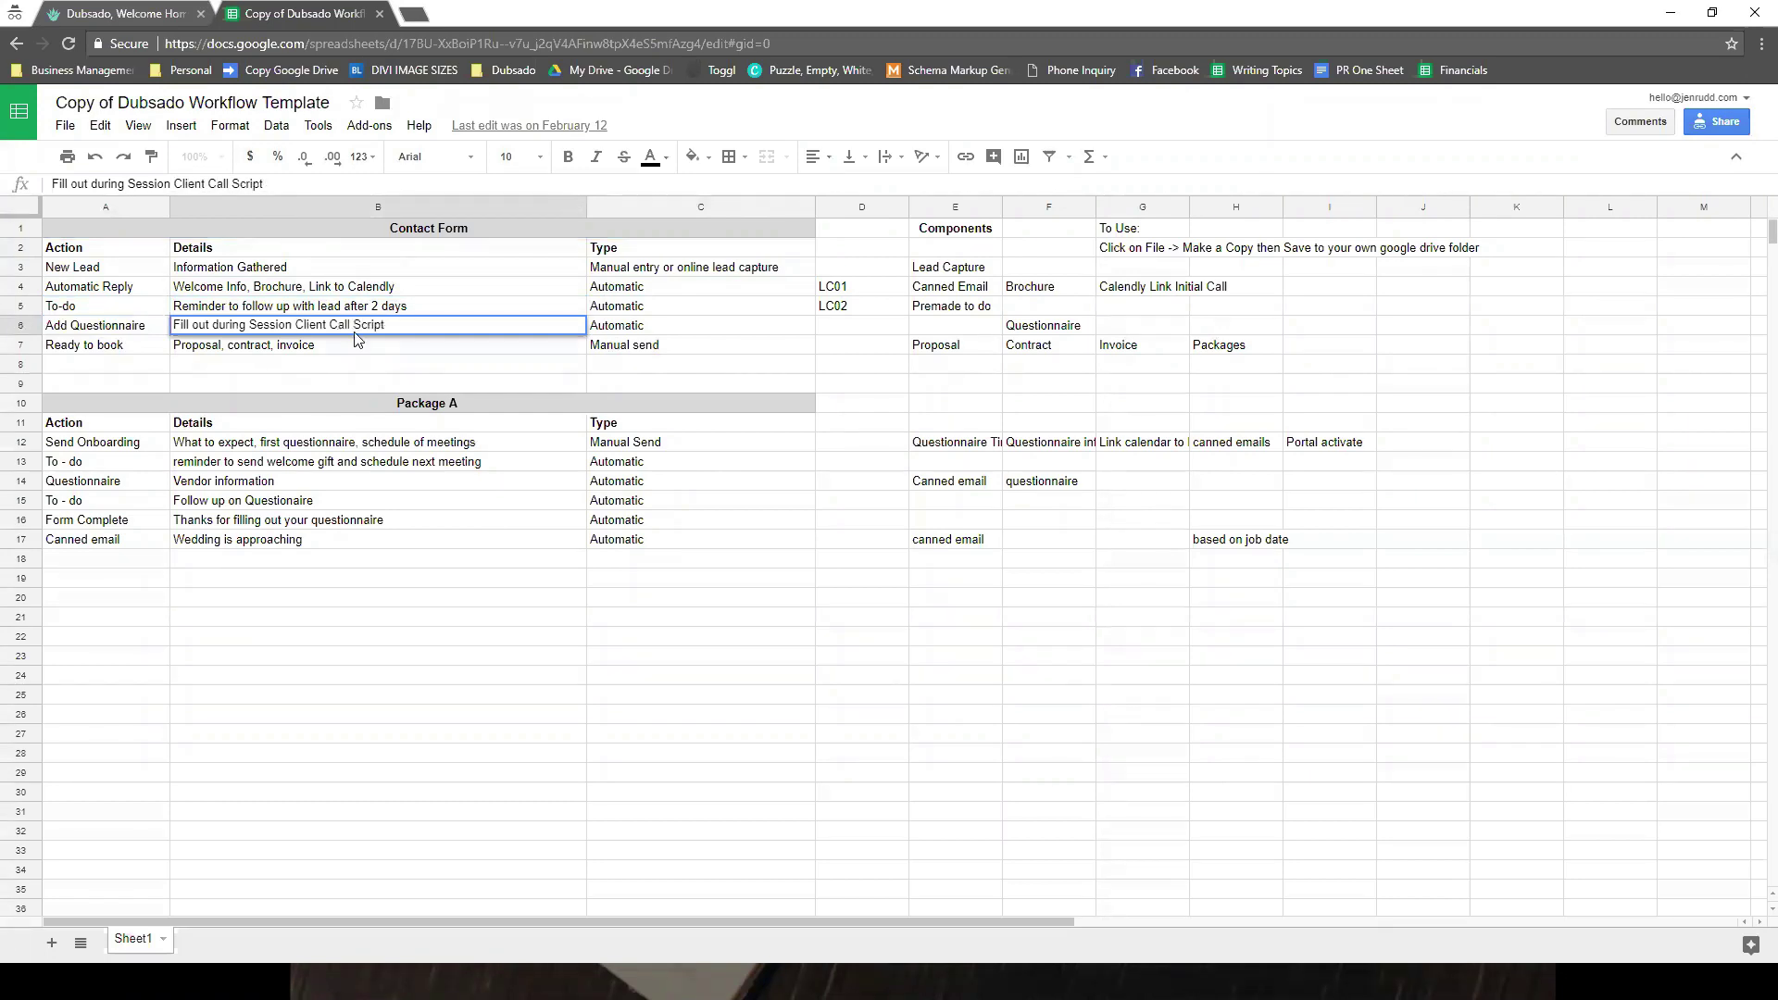
{"action": "left_click", "coordinate": [361, 348]}
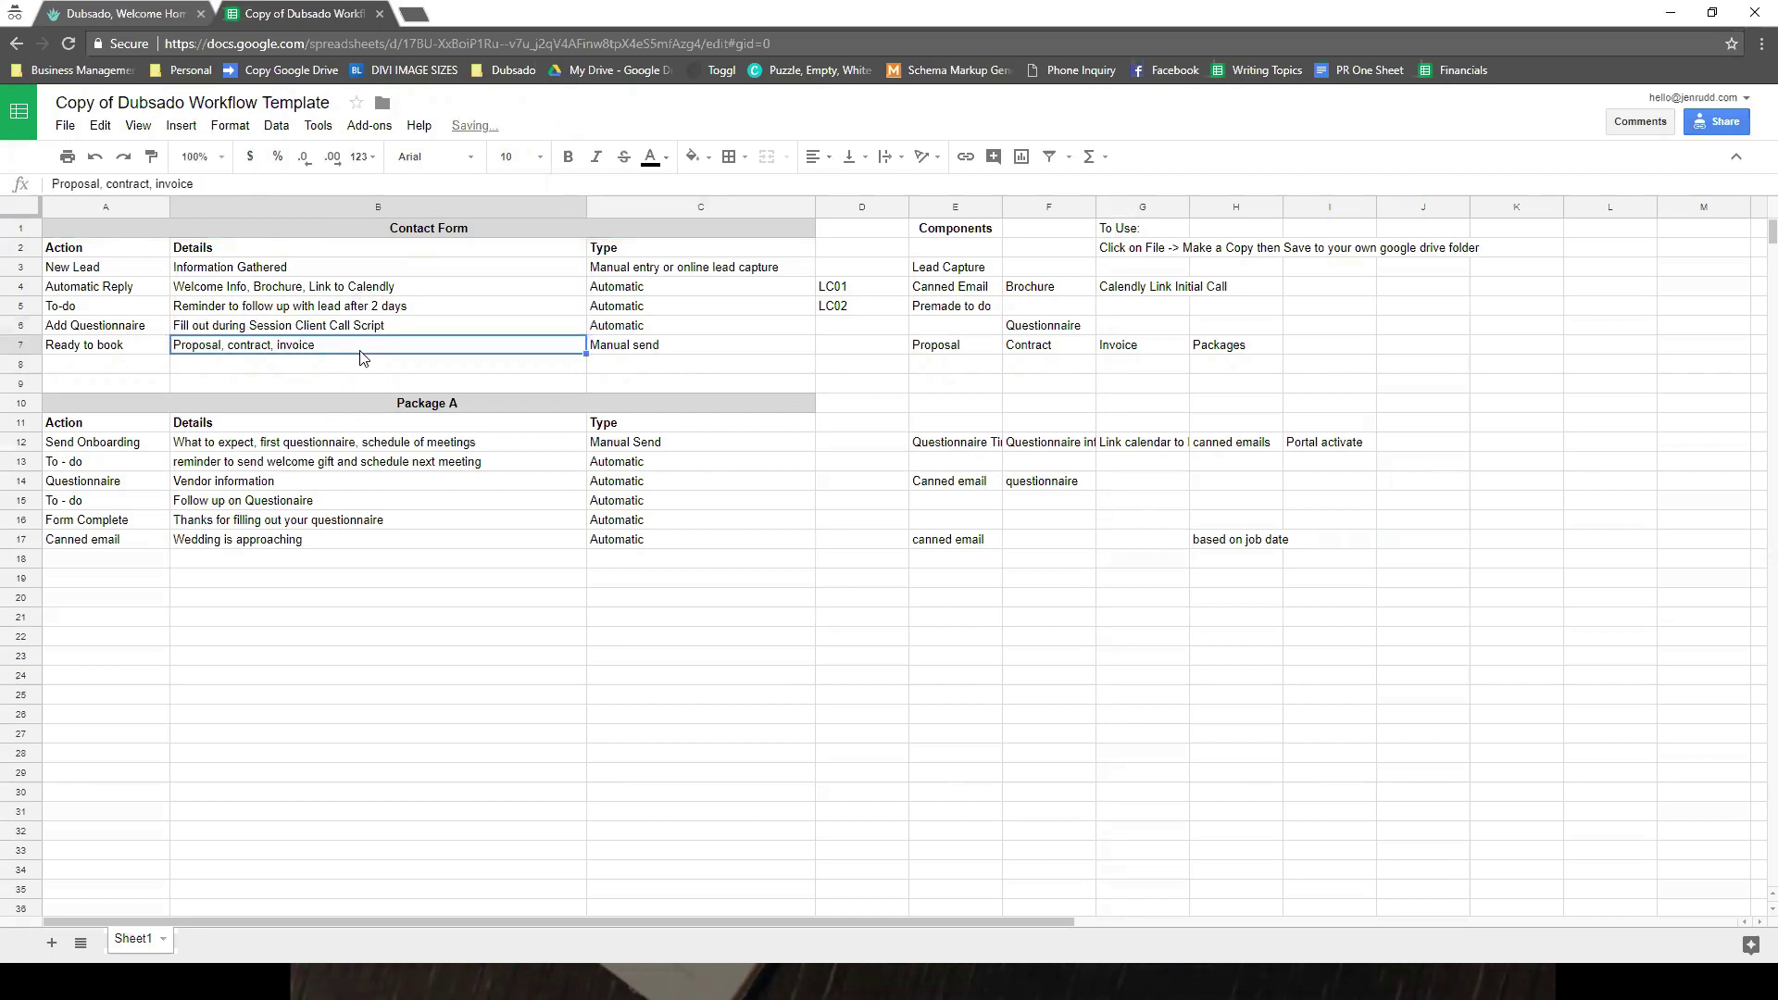
{"action": "left_click_drag", "start_coordinate": [55, 329], "coordinate": [48, 351]}
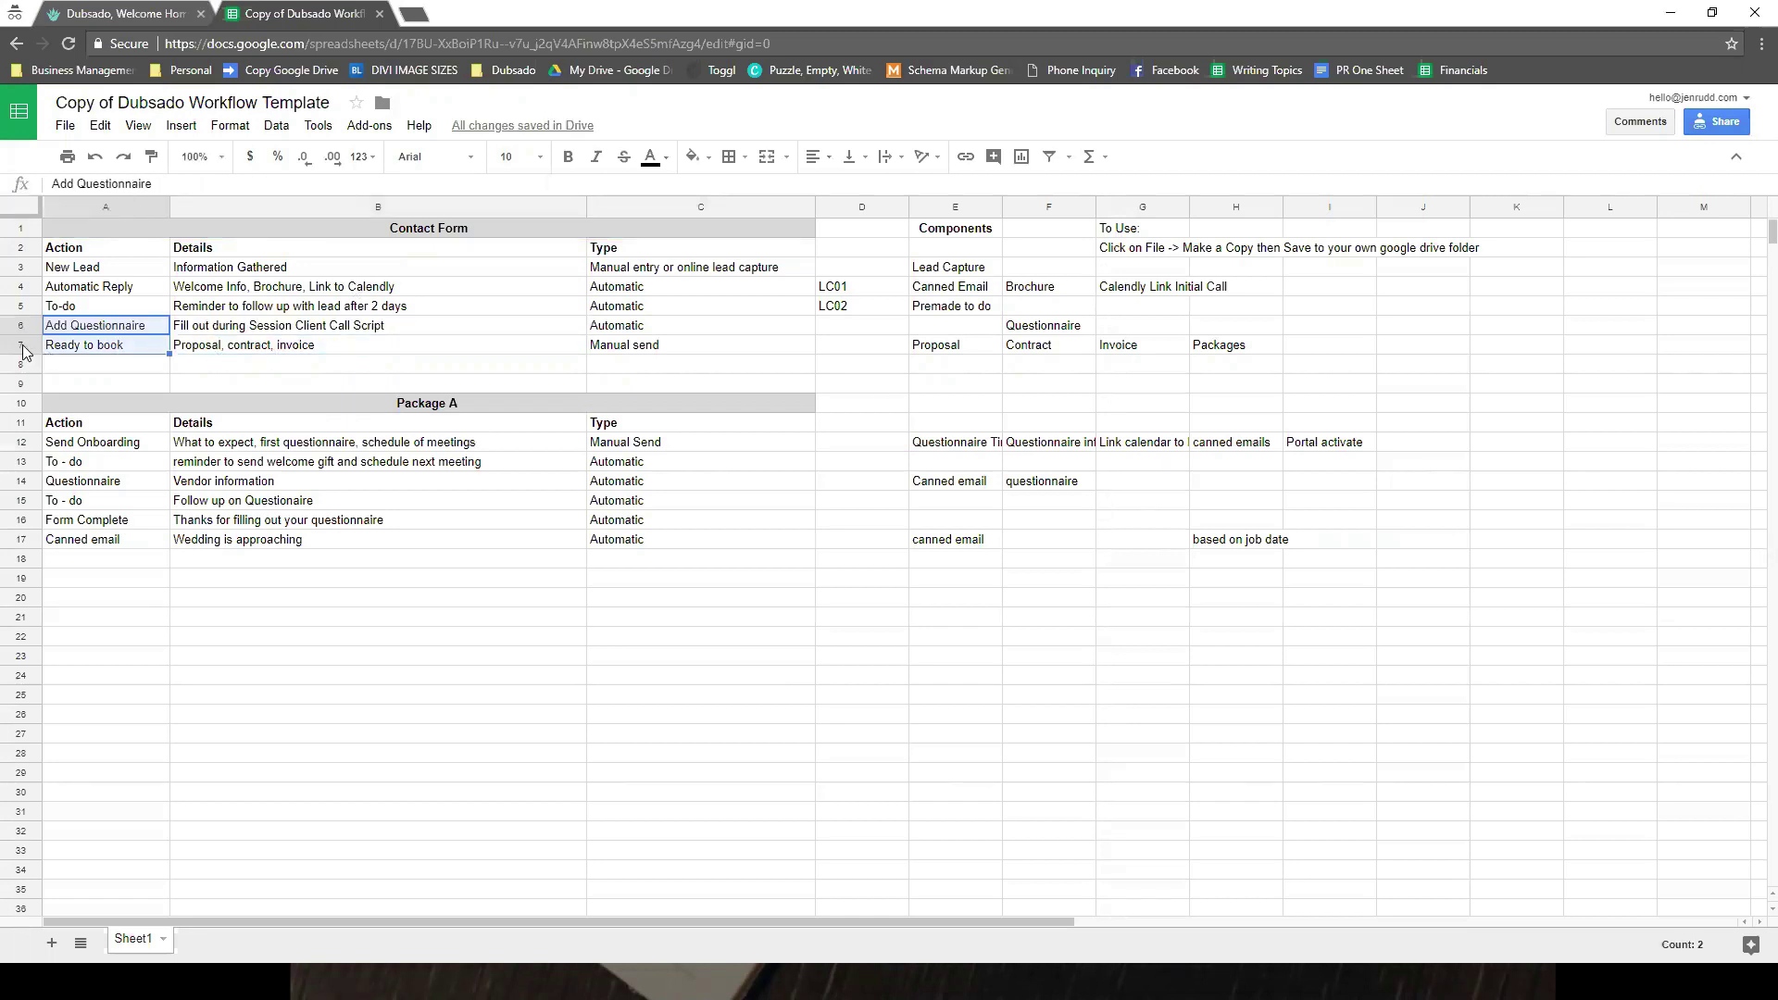
{"action": "left_click", "coordinate": [23, 349]}
- Insert a row above Ready to book with step 'Pause' and details 'Wait until after call with lead'
{"action": "right_click", "coordinate": [23, 350]}
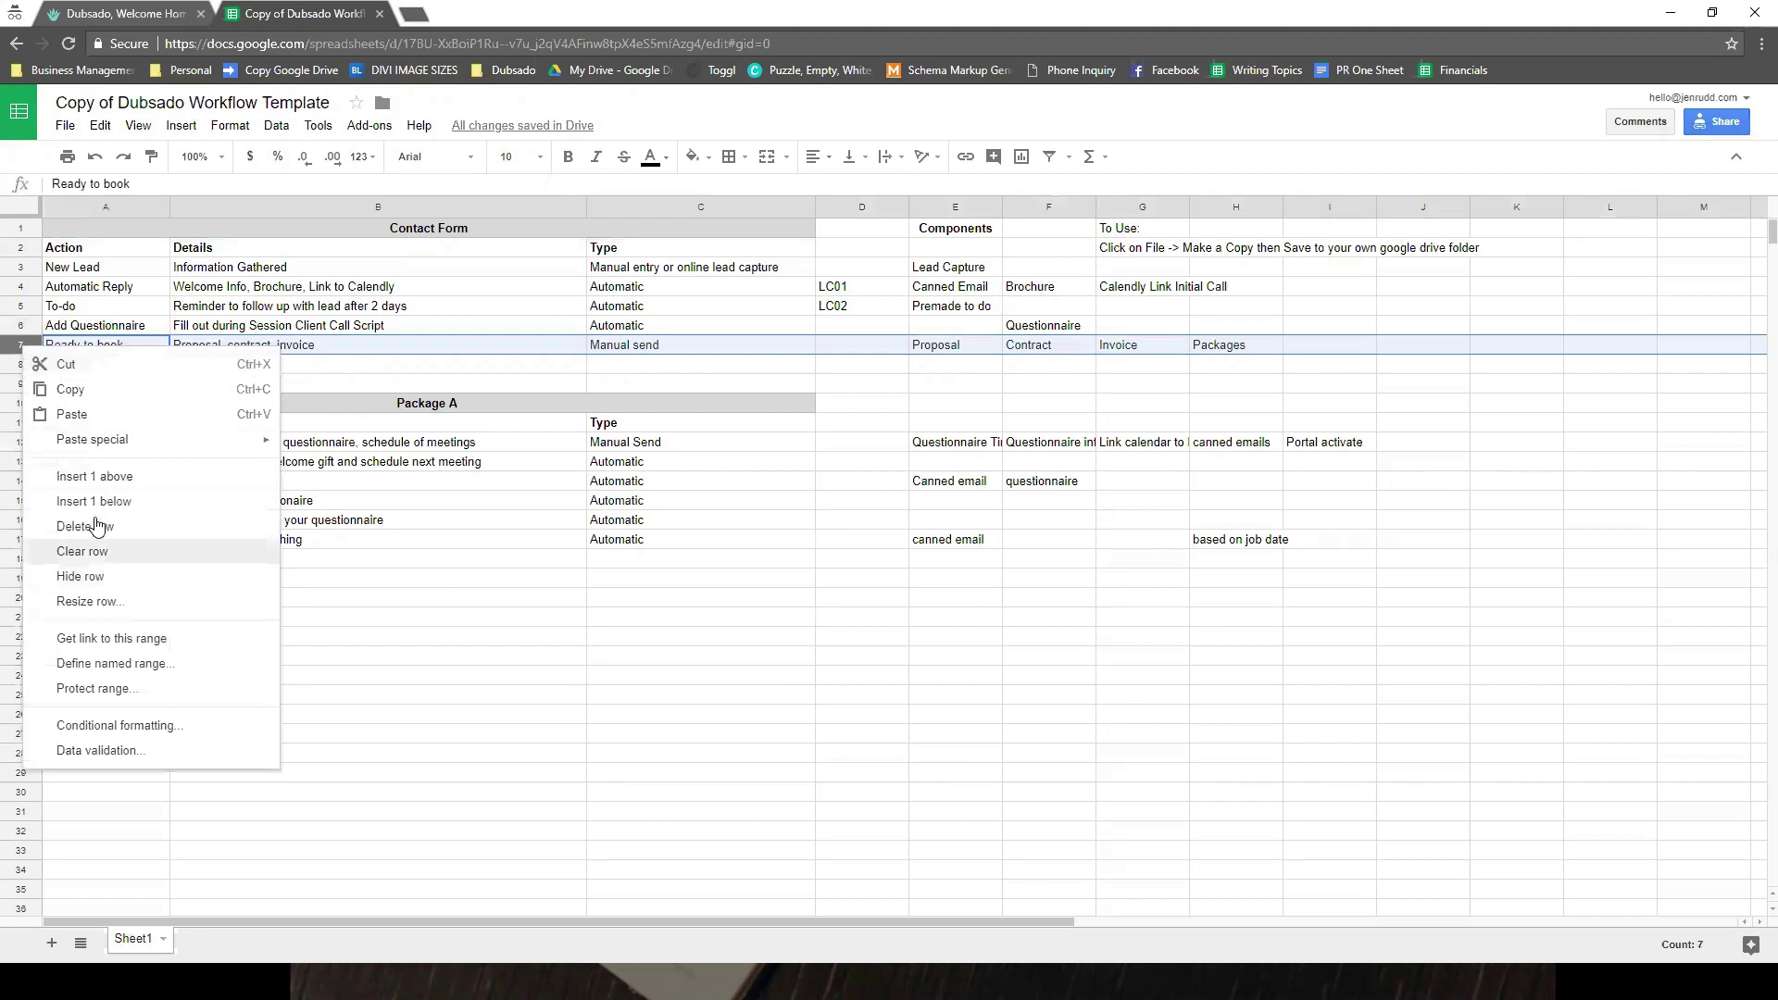
{"action": "left_click", "coordinate": [95, 475]}
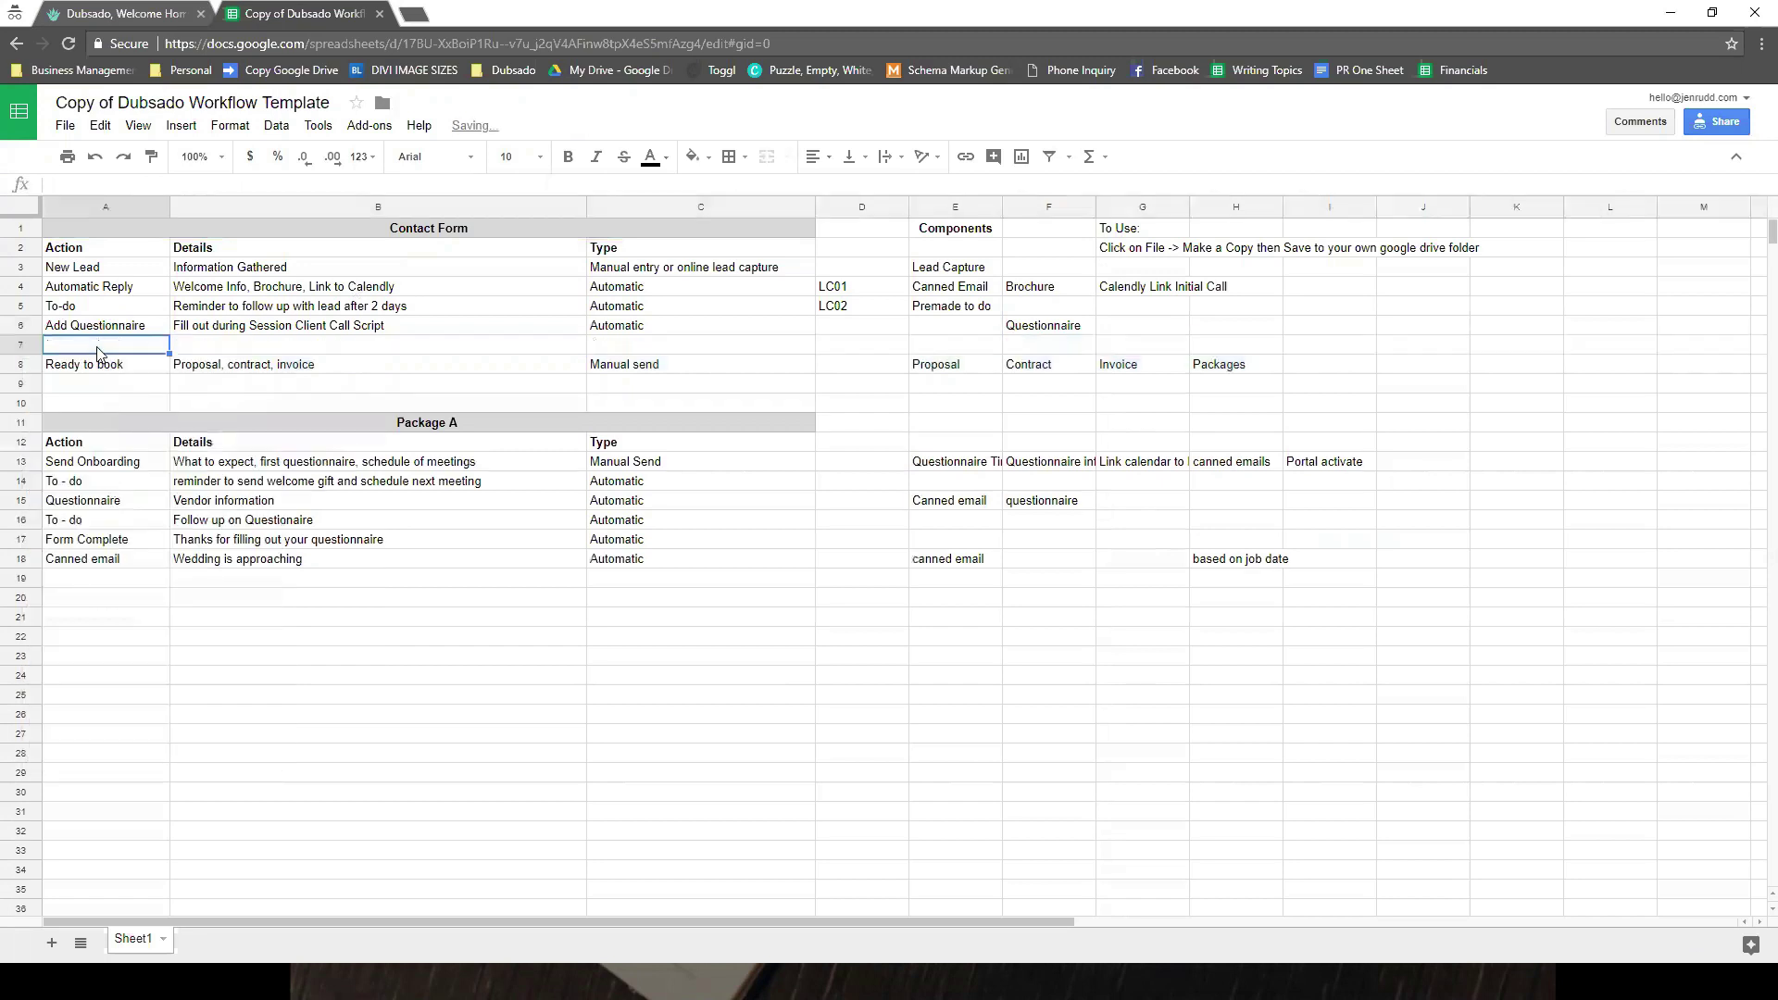
{"action": "type", "text": "Hold"}
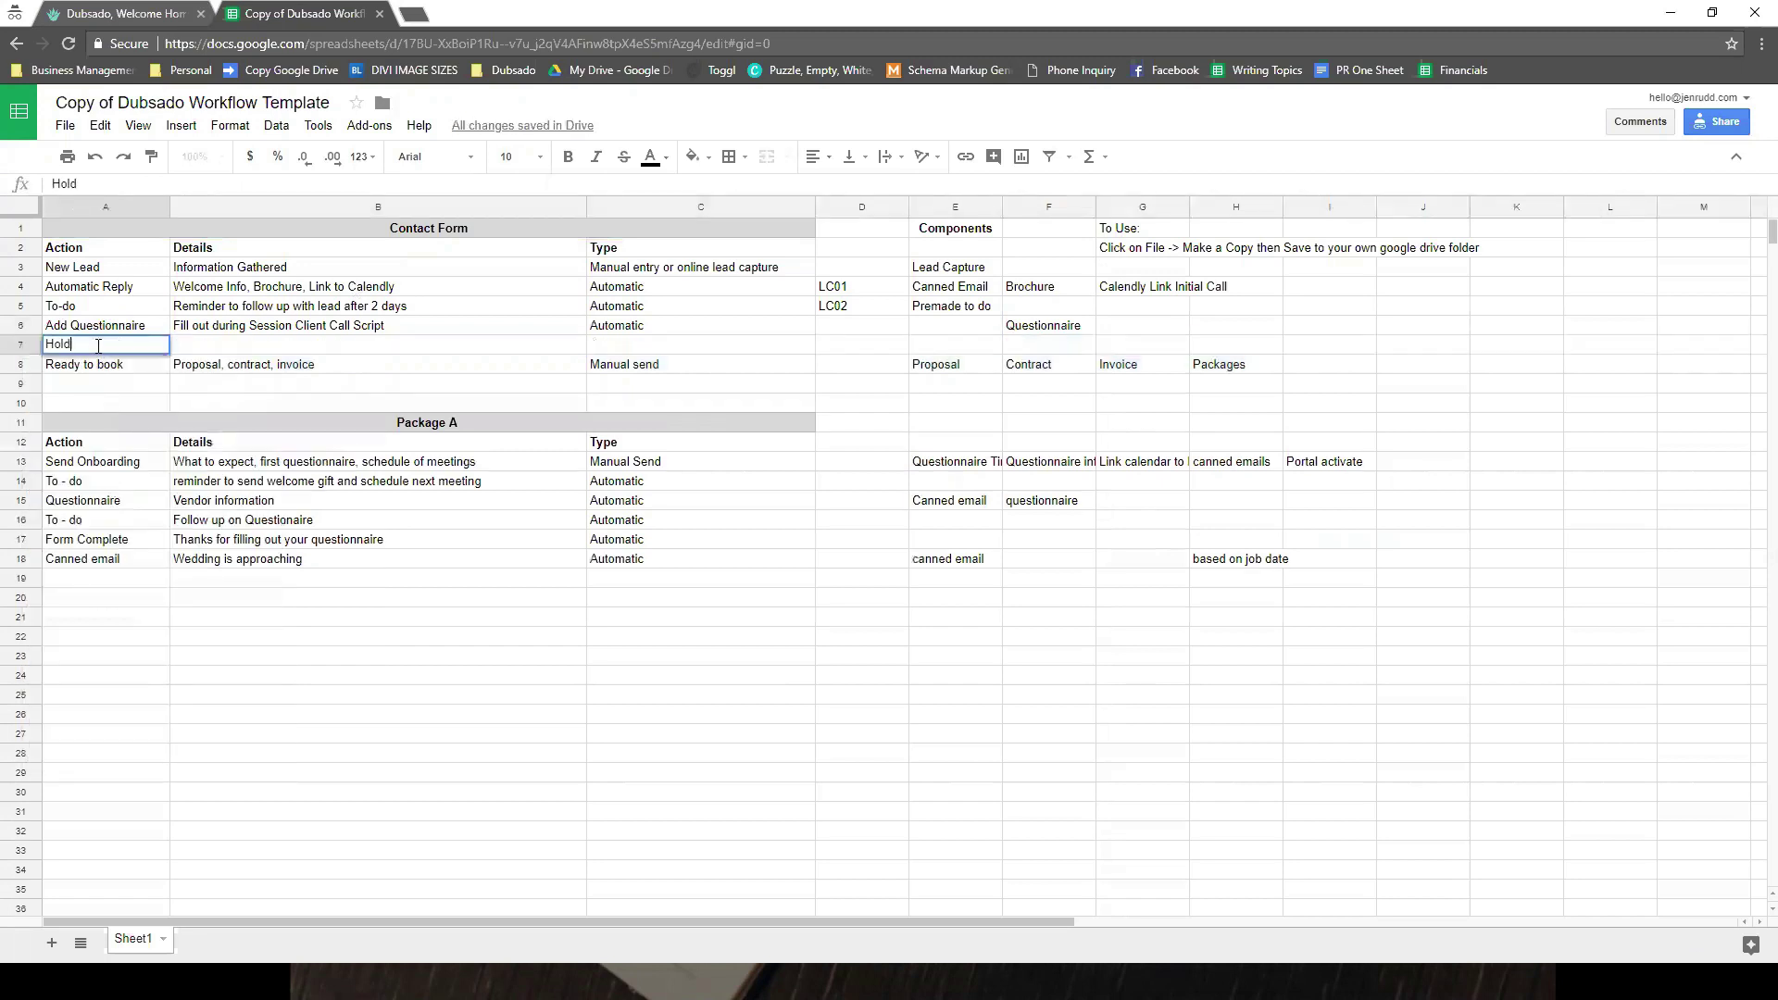
{"action": "key", "text": "Tab"}
{"action": "left_click", "coordinate": [97, 352]}
{"action": "type", "text": "Pause"}
{"action": "key", "text": "Tab"}
{"action": "type", "text": "Wa"}
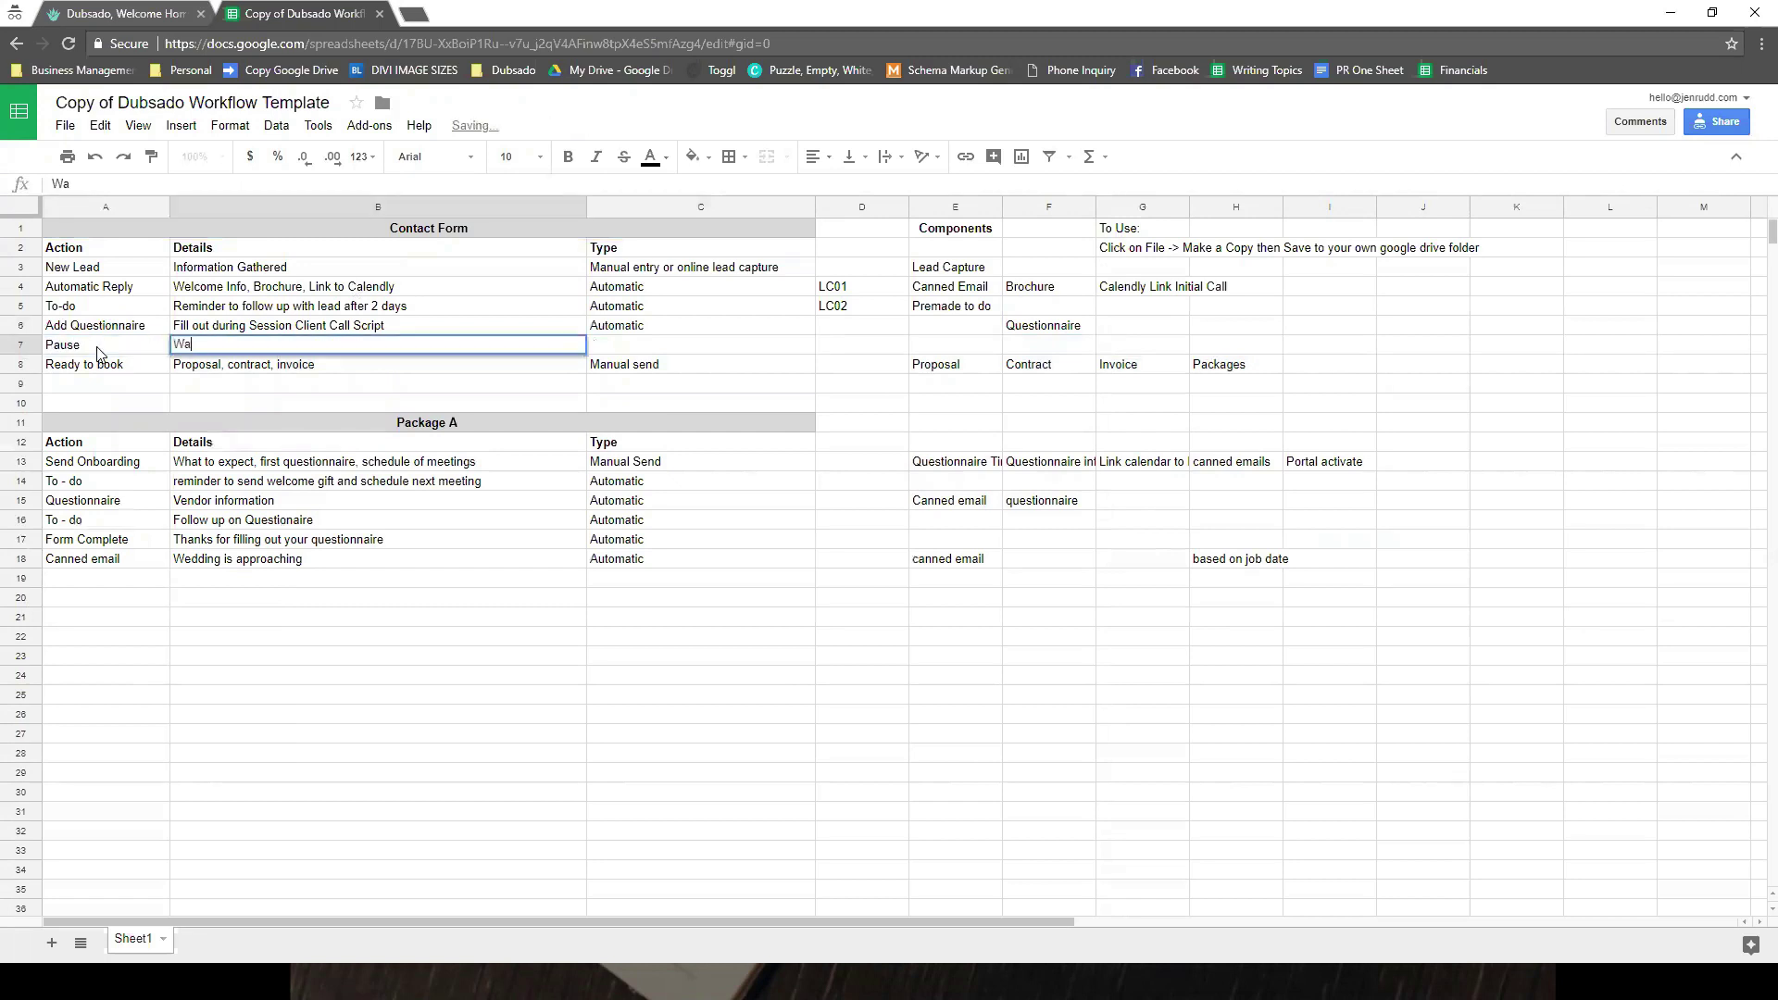
{"action": "type", "text": "it un"}
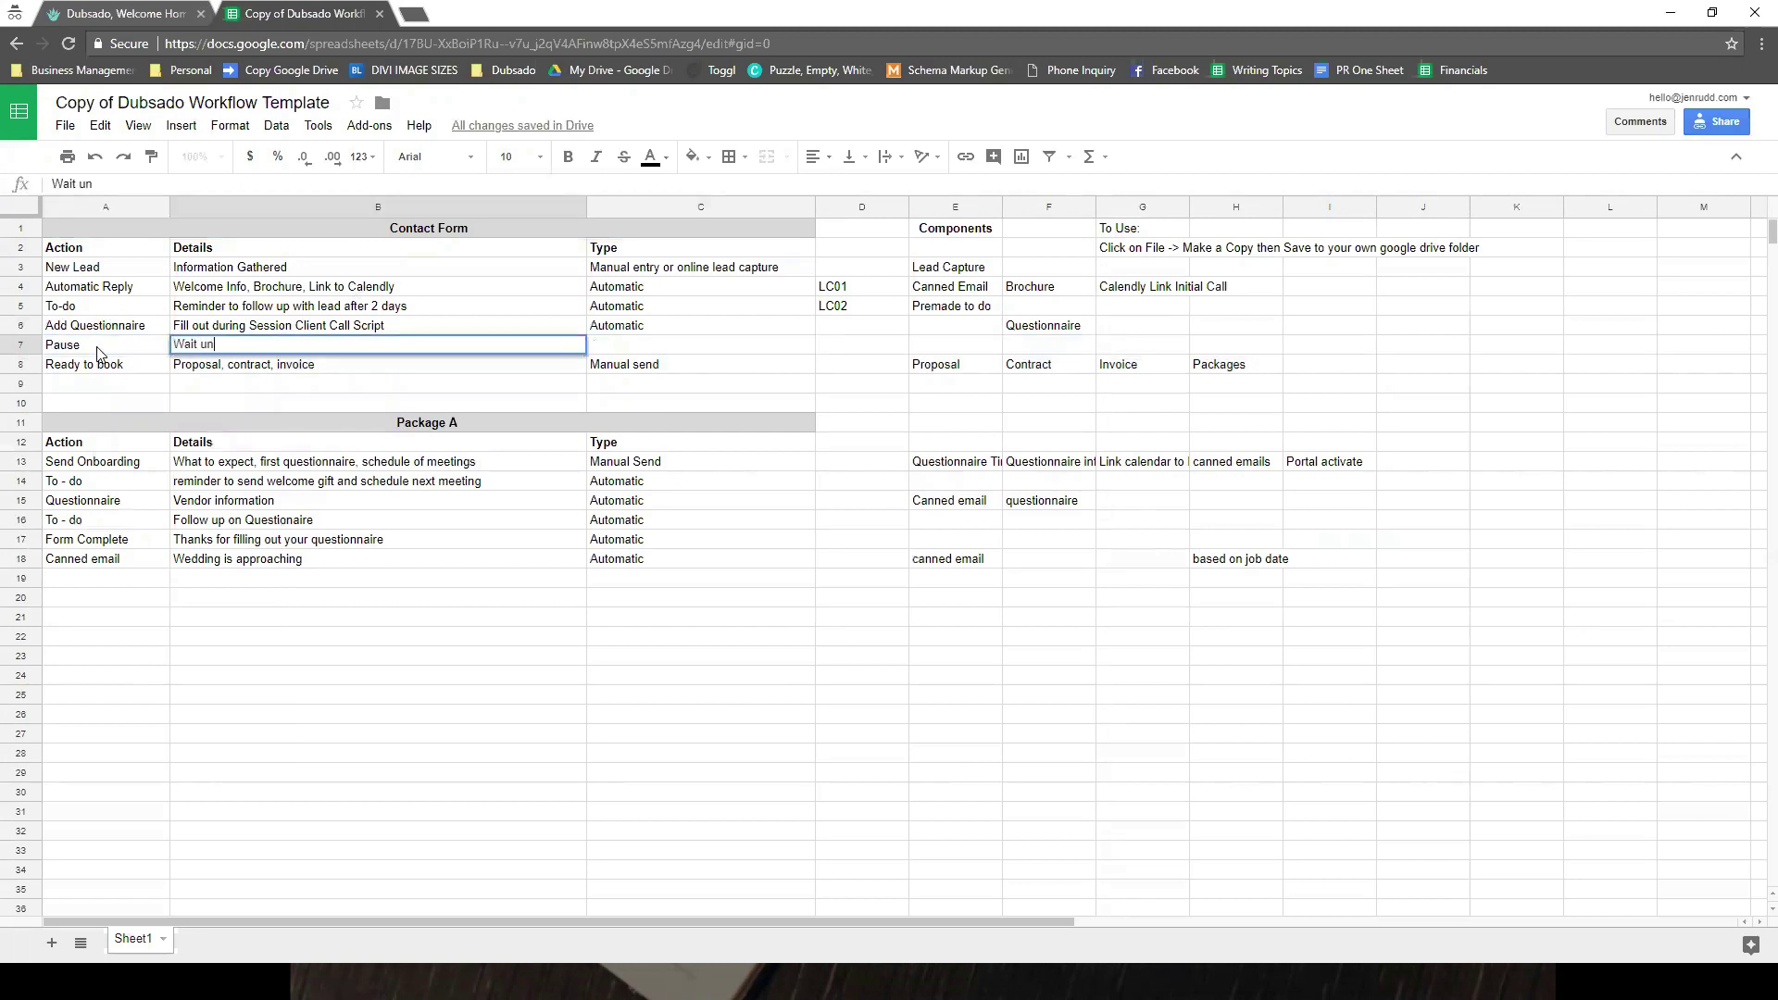
{"action": "type", "text": "til after call with lead"}
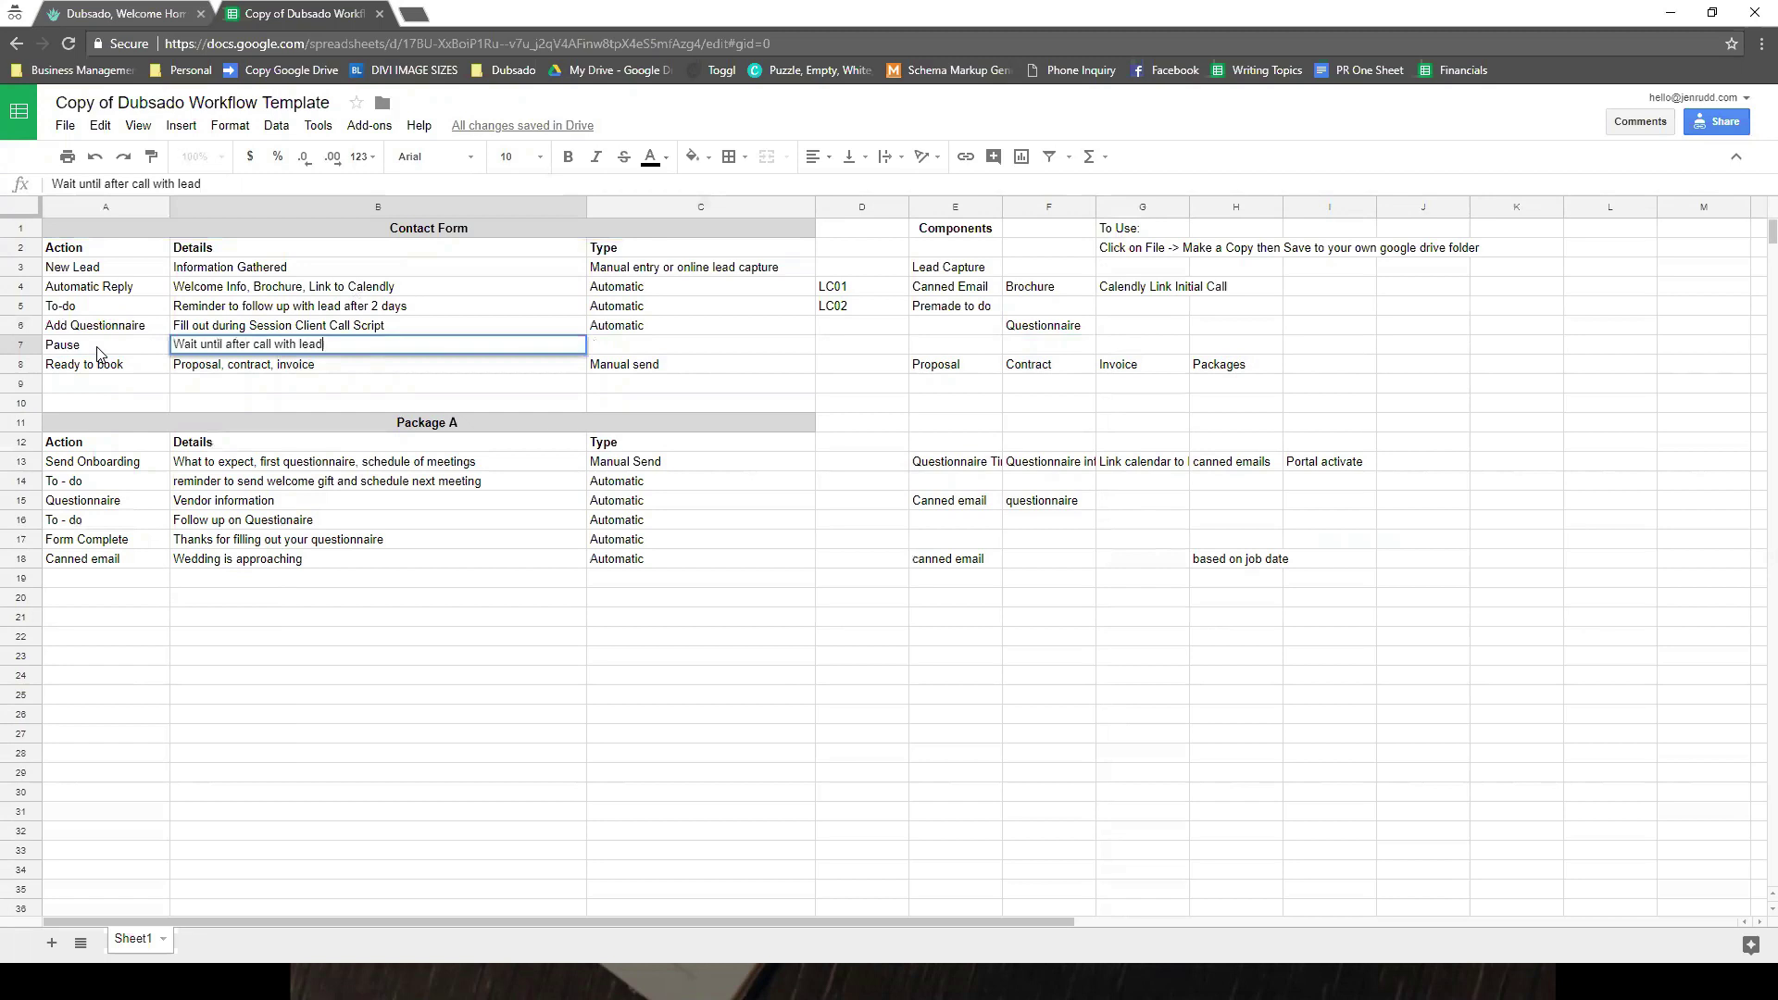
{"action": "left_click", "coordinate": [312, 467]}
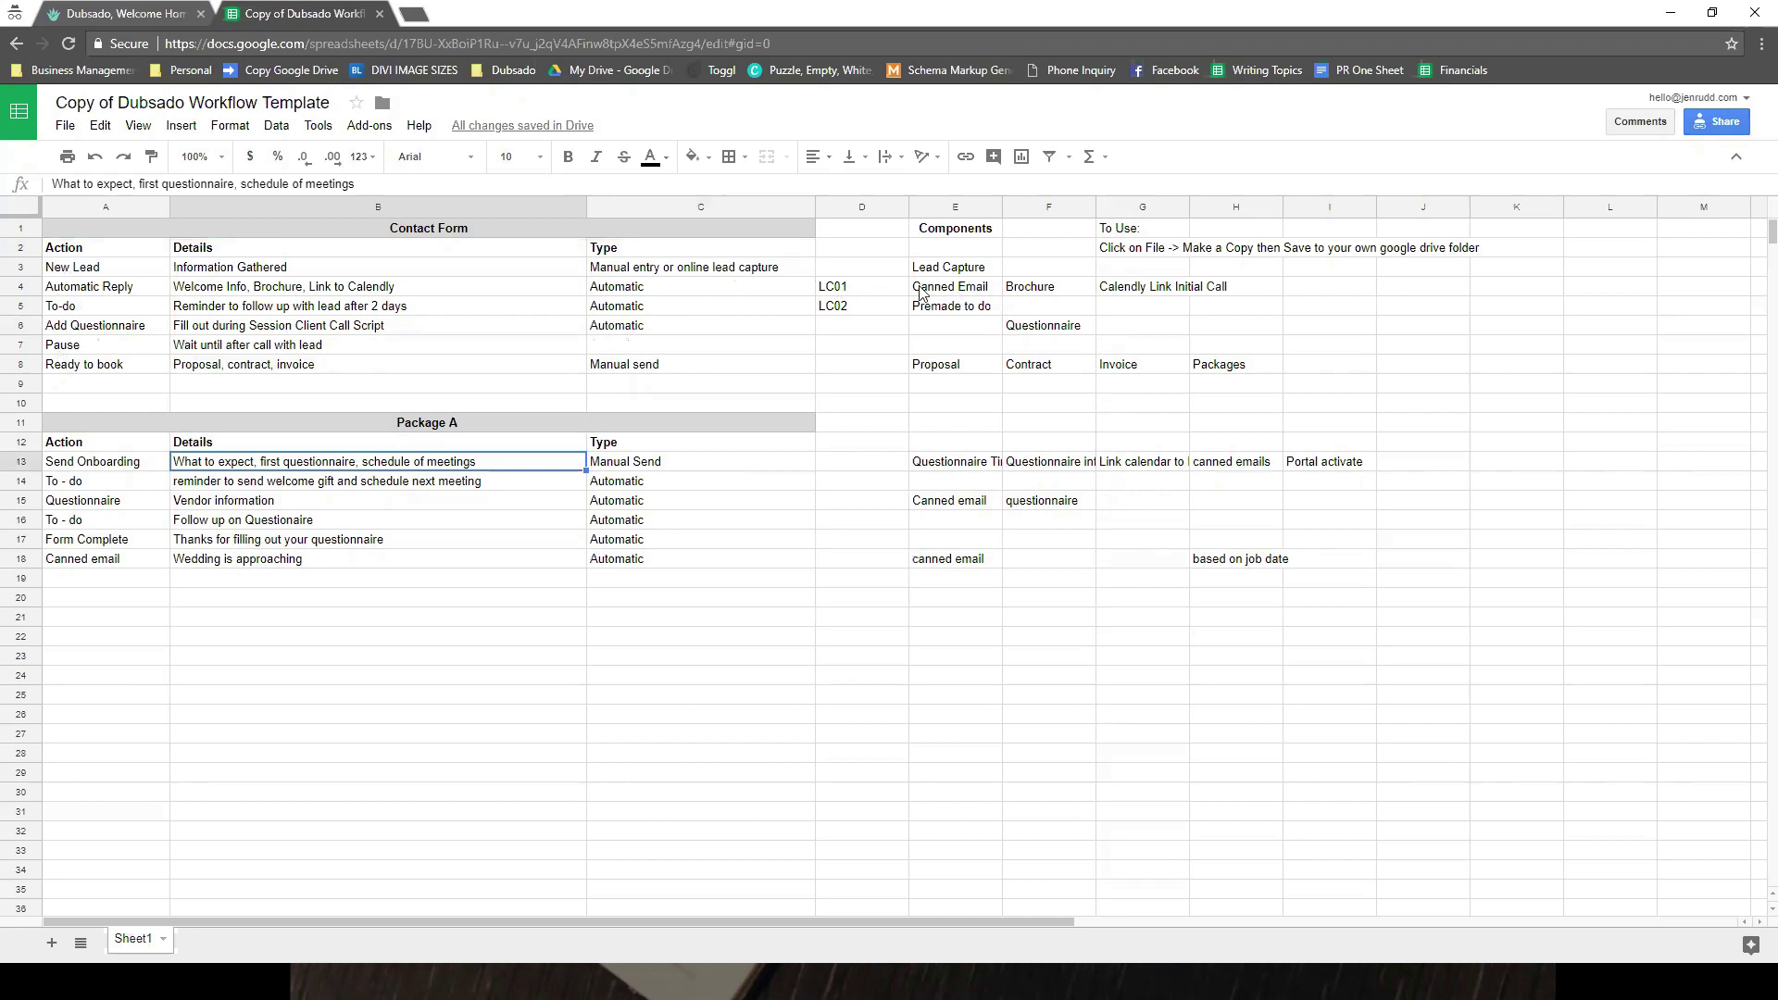
- Review the Contact Form components and the Add Questionnaire, Pause and Ready to book rows
{"action": "left_click", "coordinate": [987, 315]}
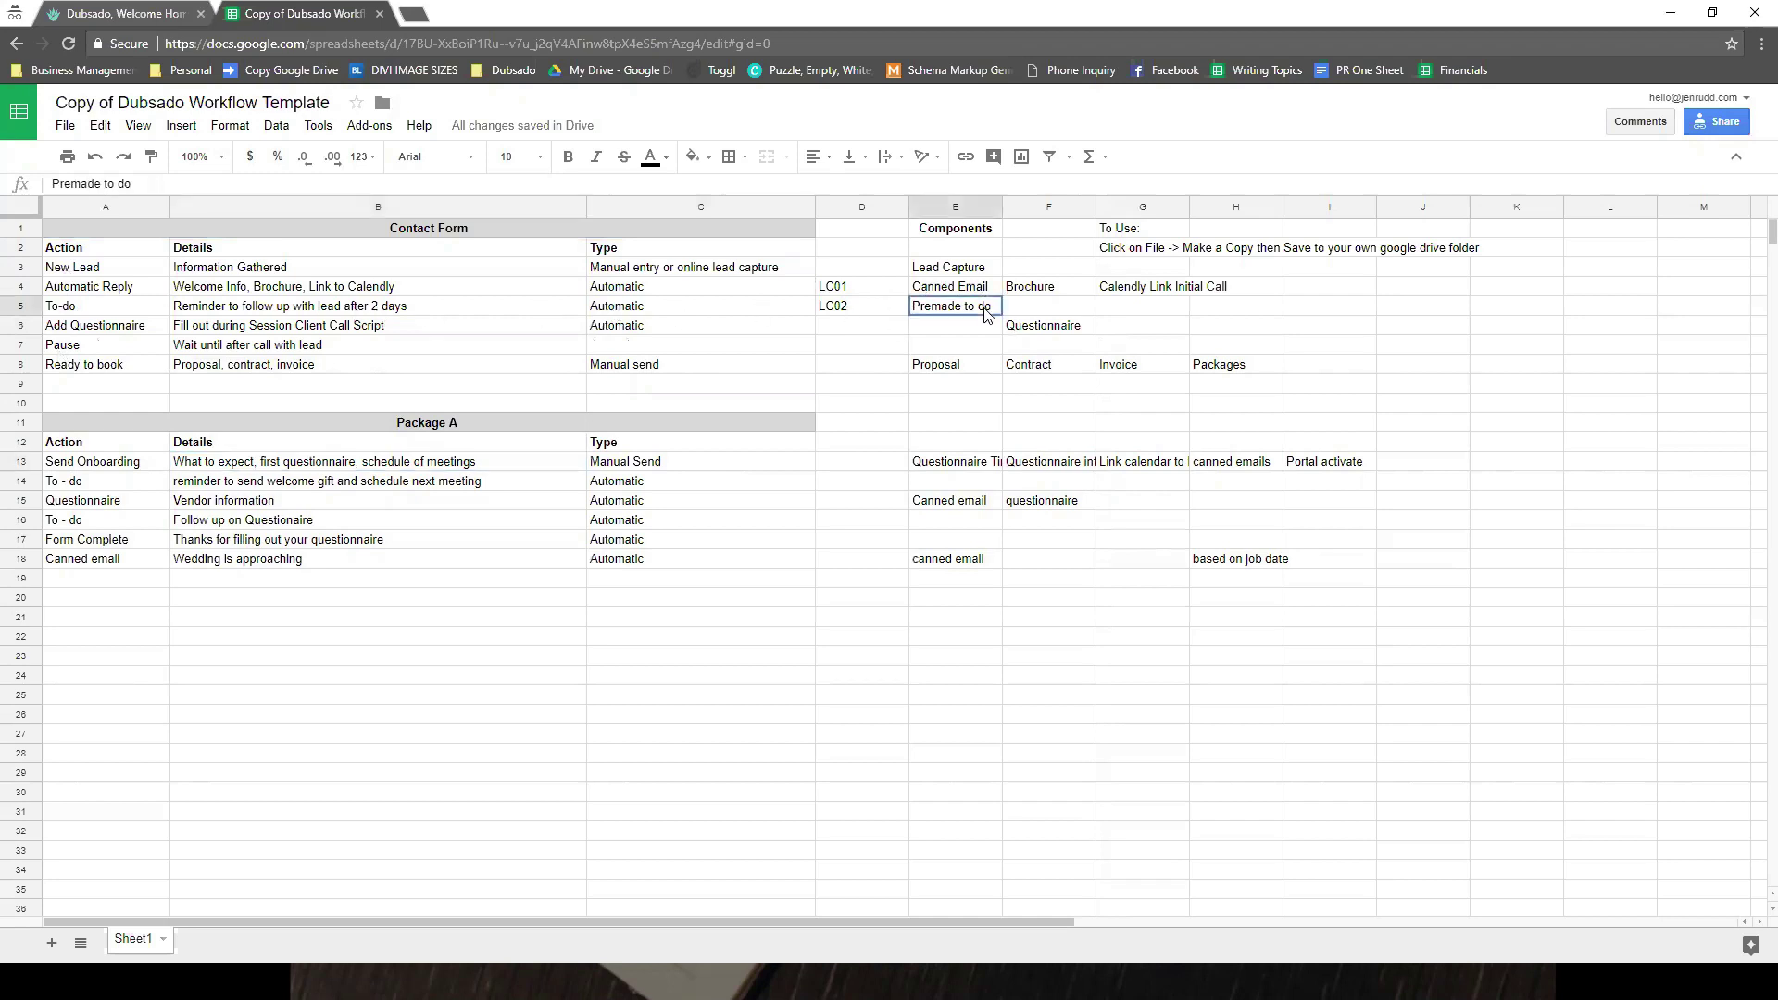
{"action": "left_click", "coordinate": [1005, 325]}
{"action": "left_click", "coordinate": [997, 336]}
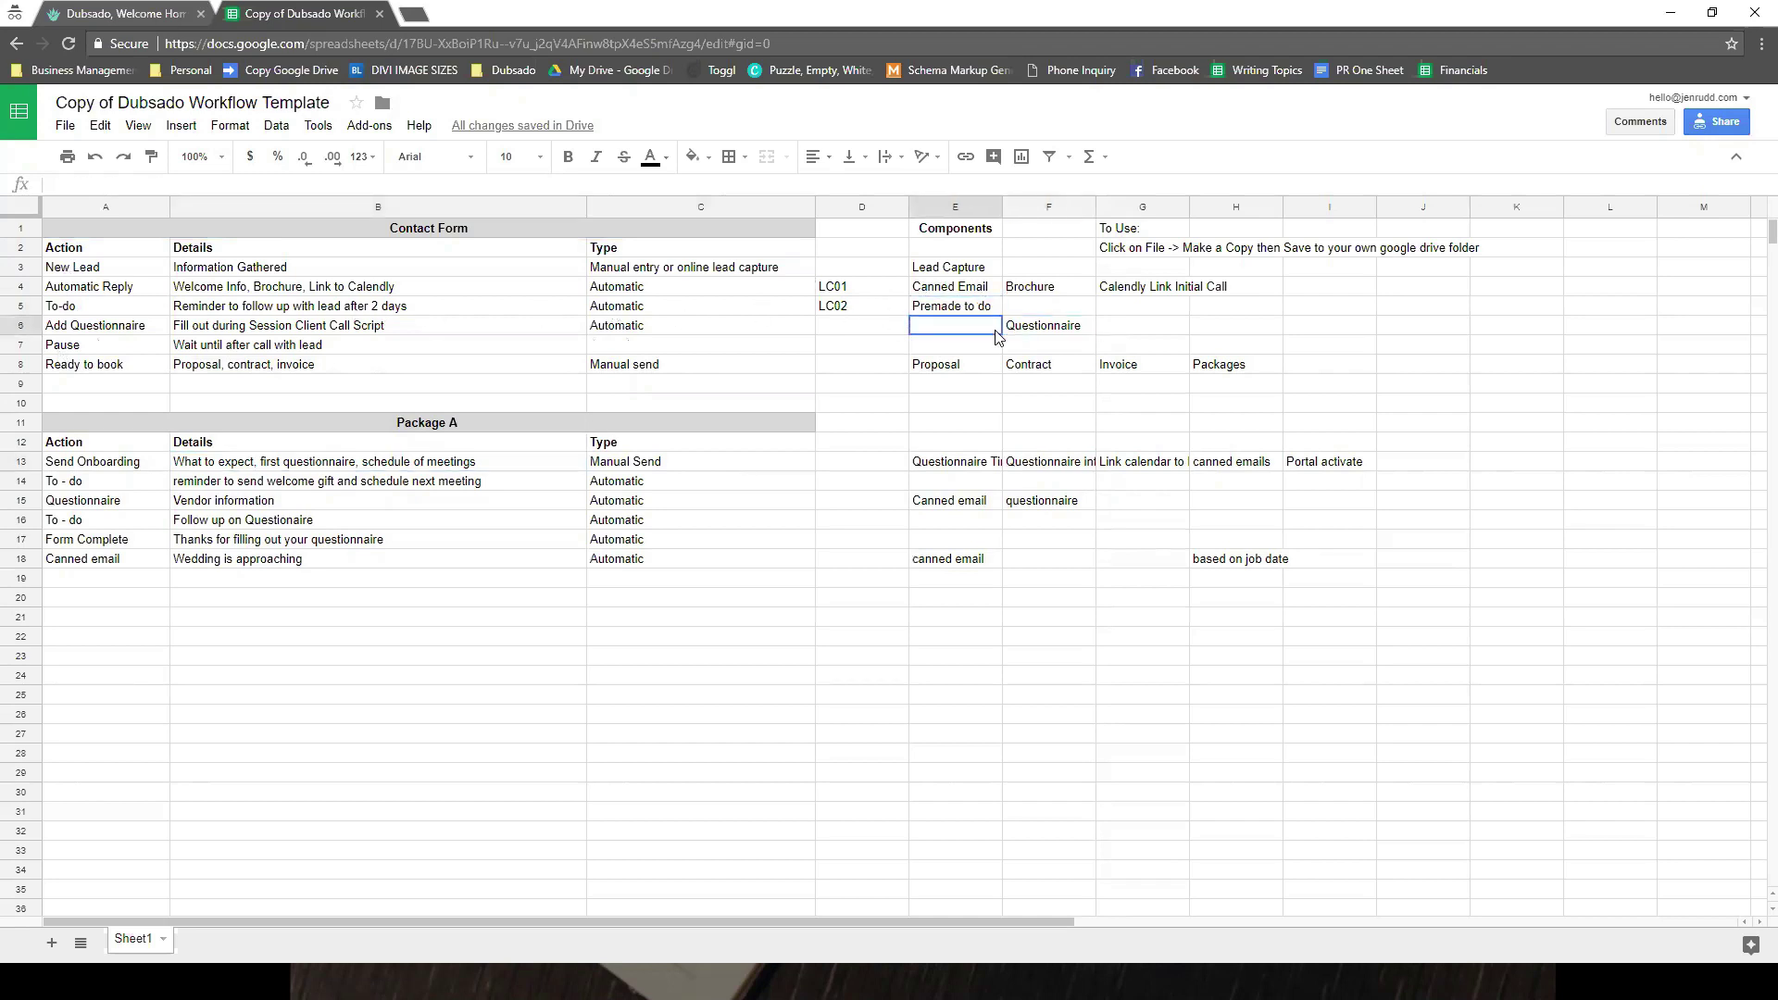
{"action": "key", "text": "Right"}
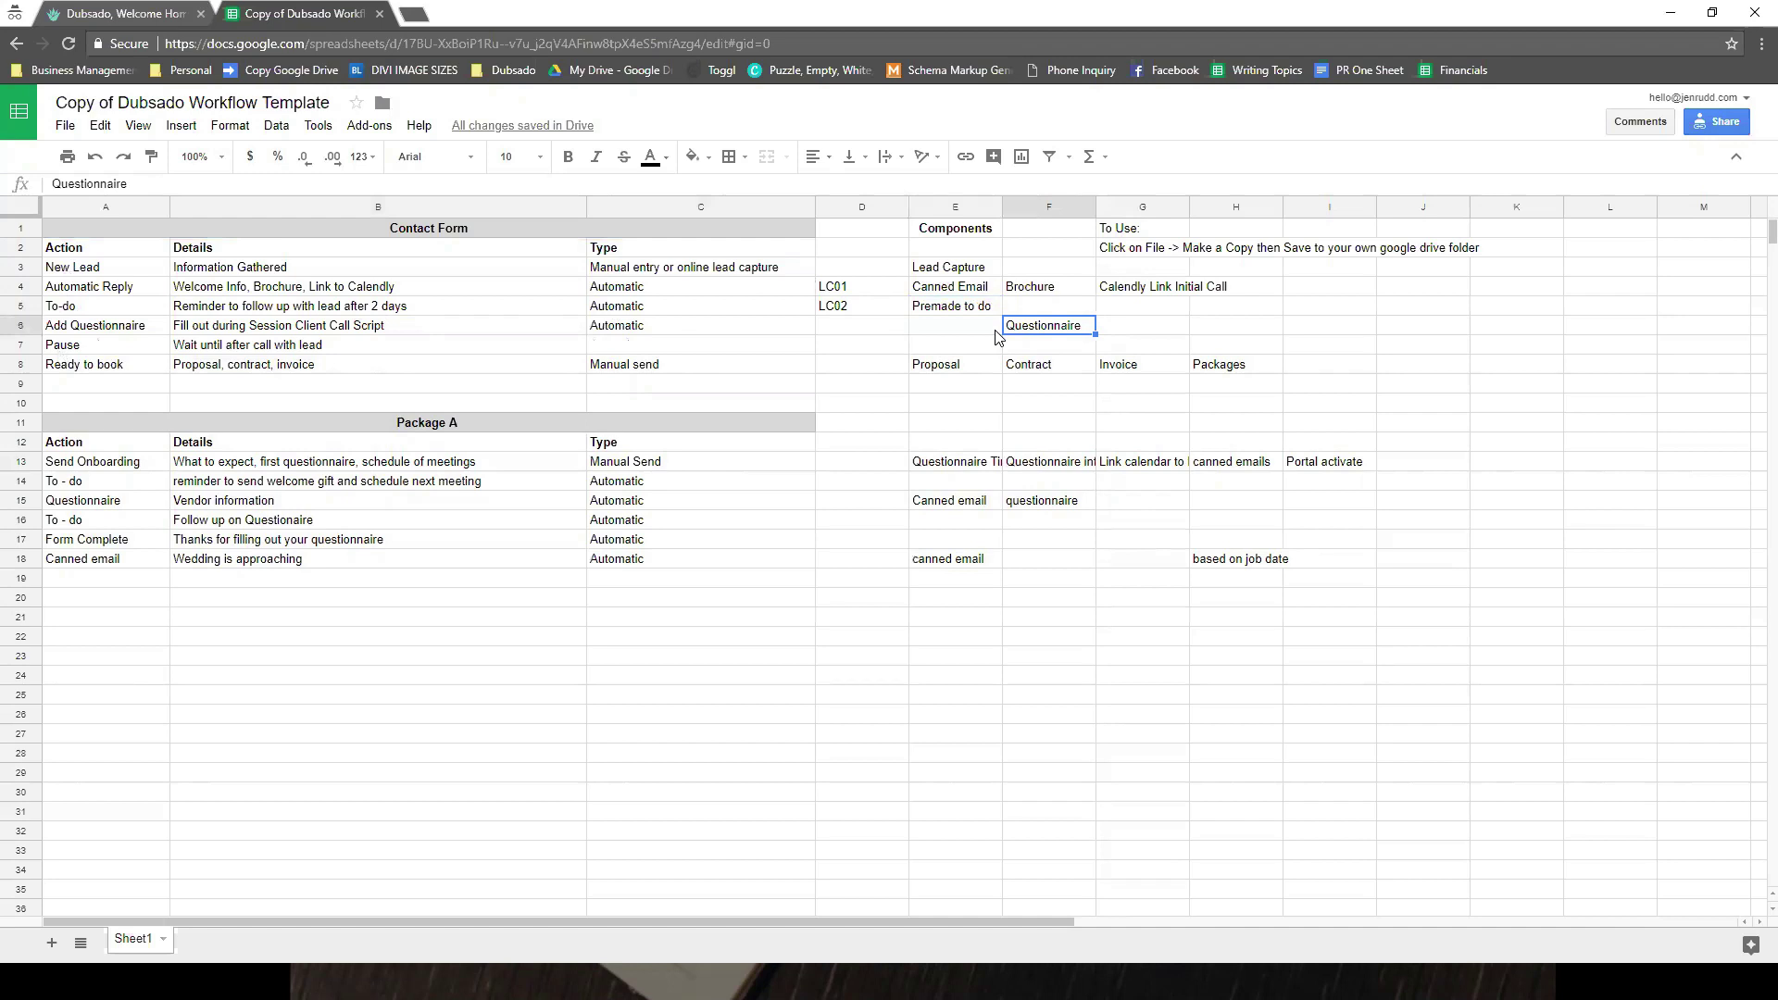
{"action": "left_click", "coordinate": [980, 333]}
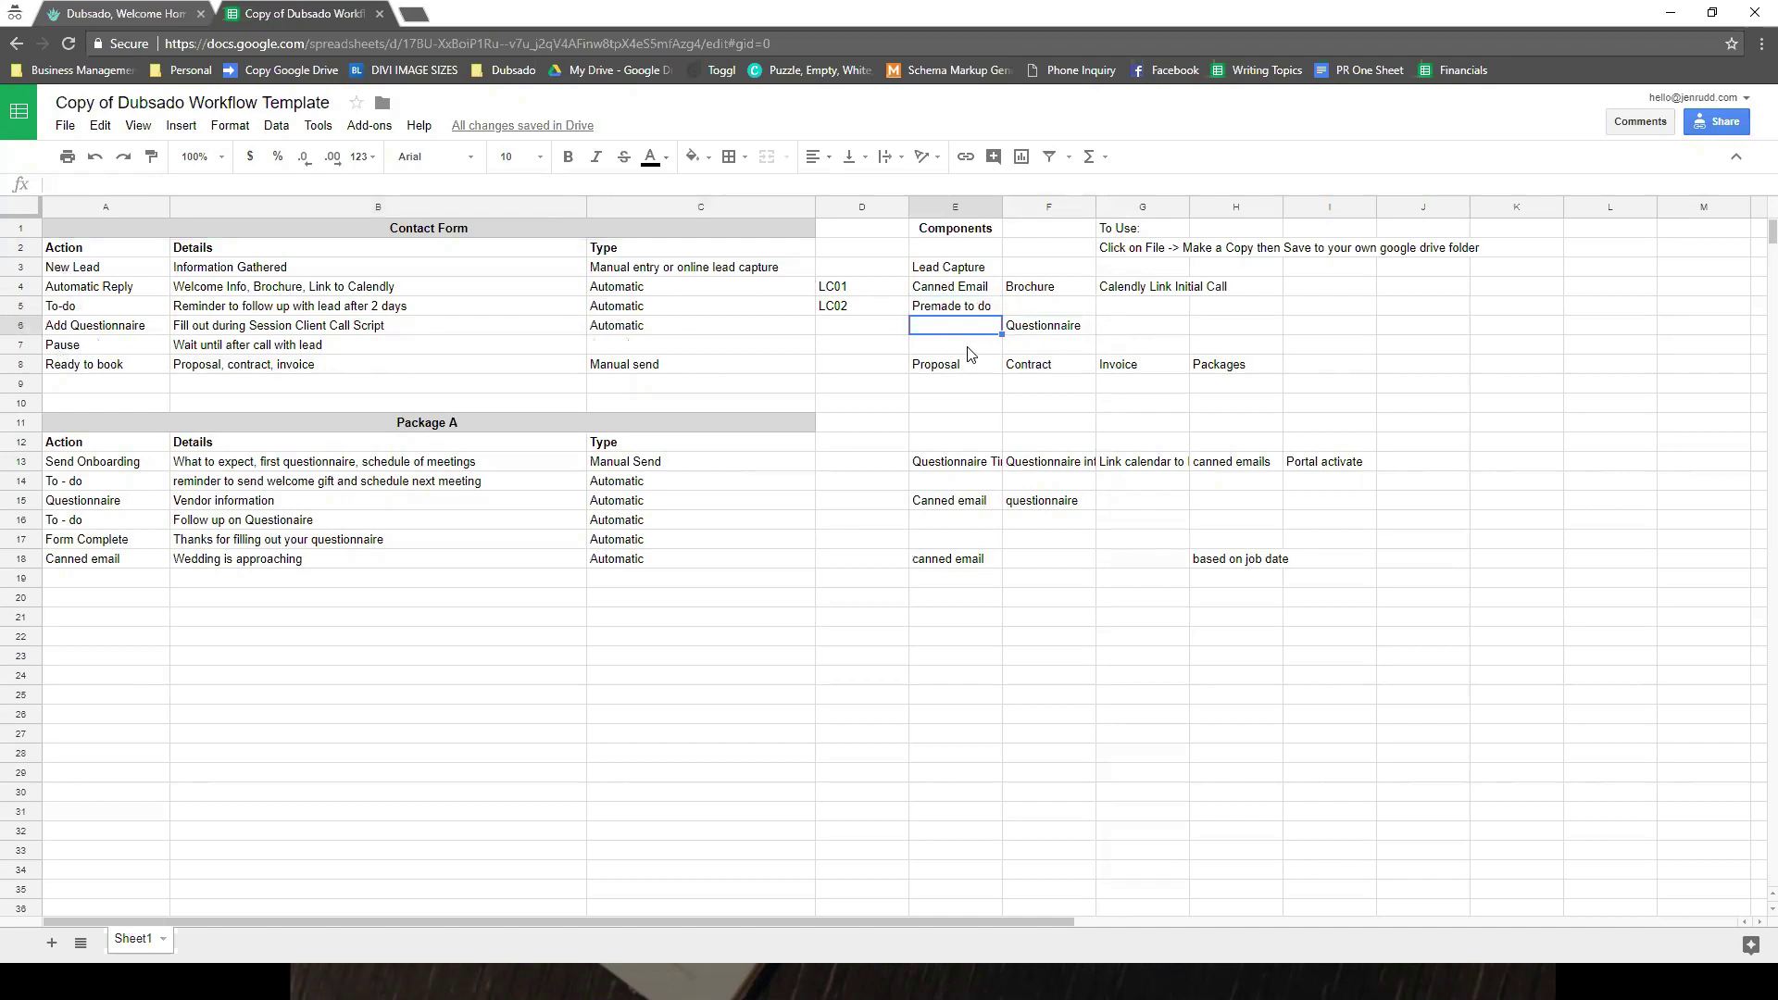
{"action": "left_click", "coordinate": [259, 341]}
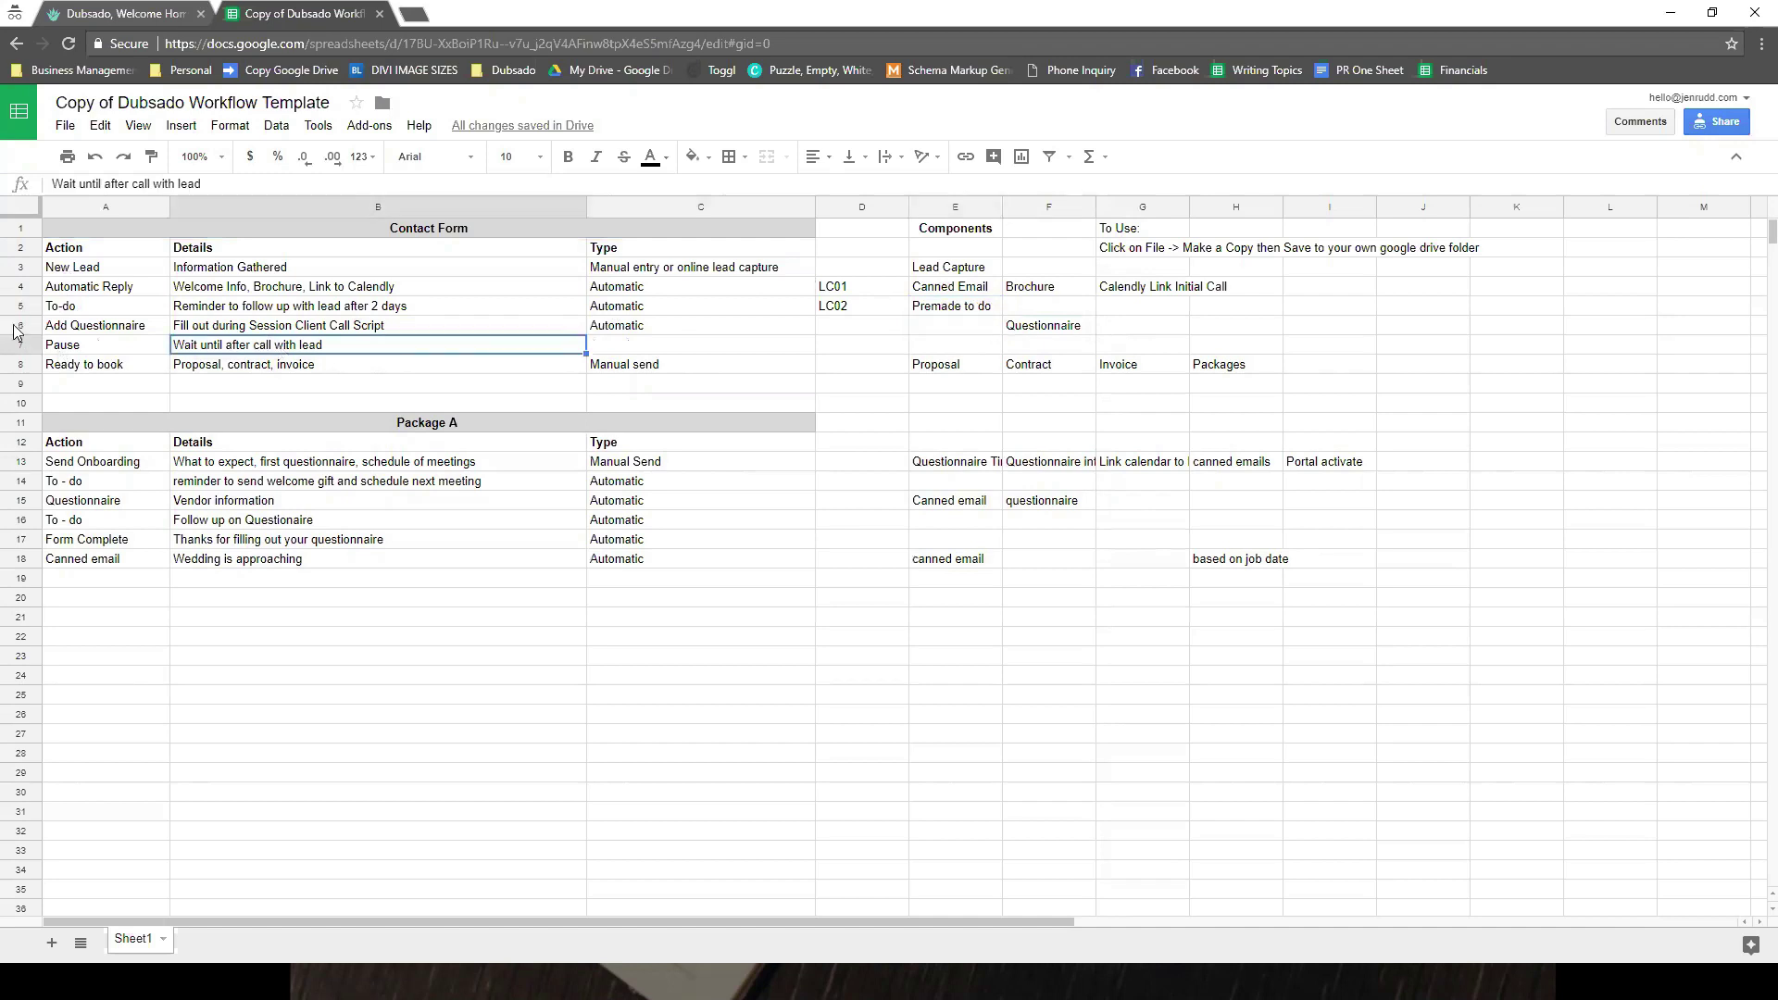
{"action": "left_click", "coordinate": [115, 332]}
{"action": "left_click", "coordinate": [118, 344]}
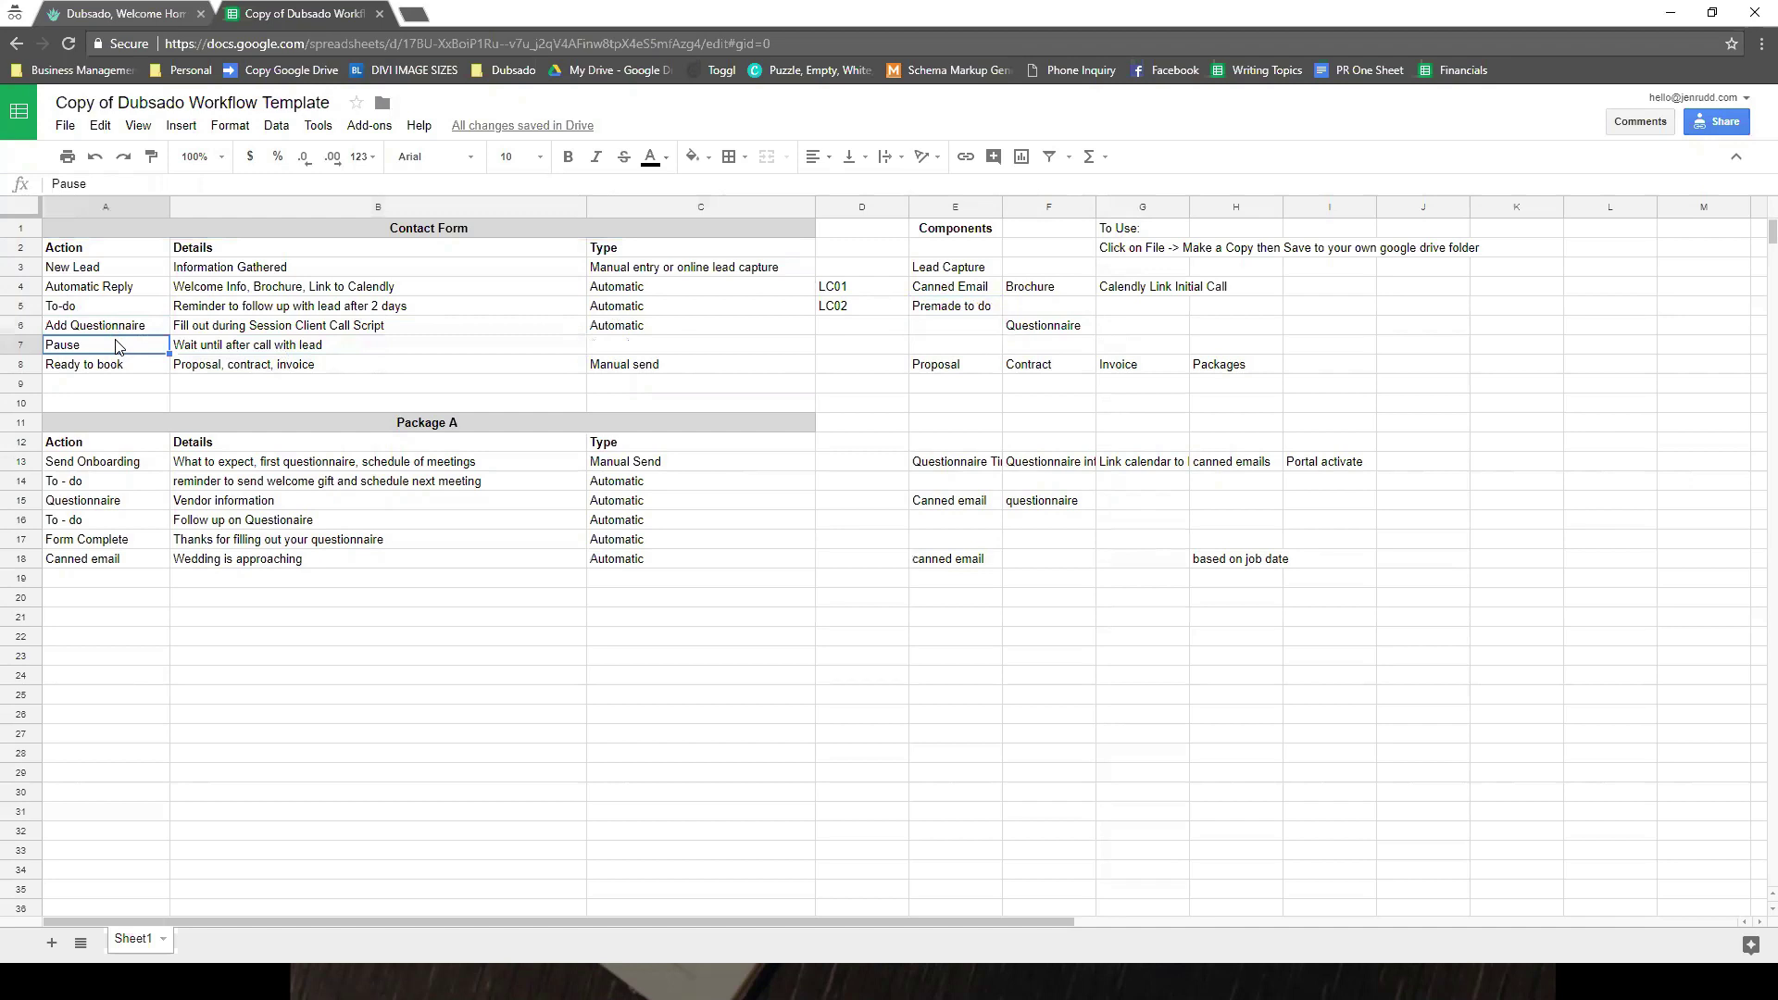
{"action": "left_click", "coordinate": [163, 369]}
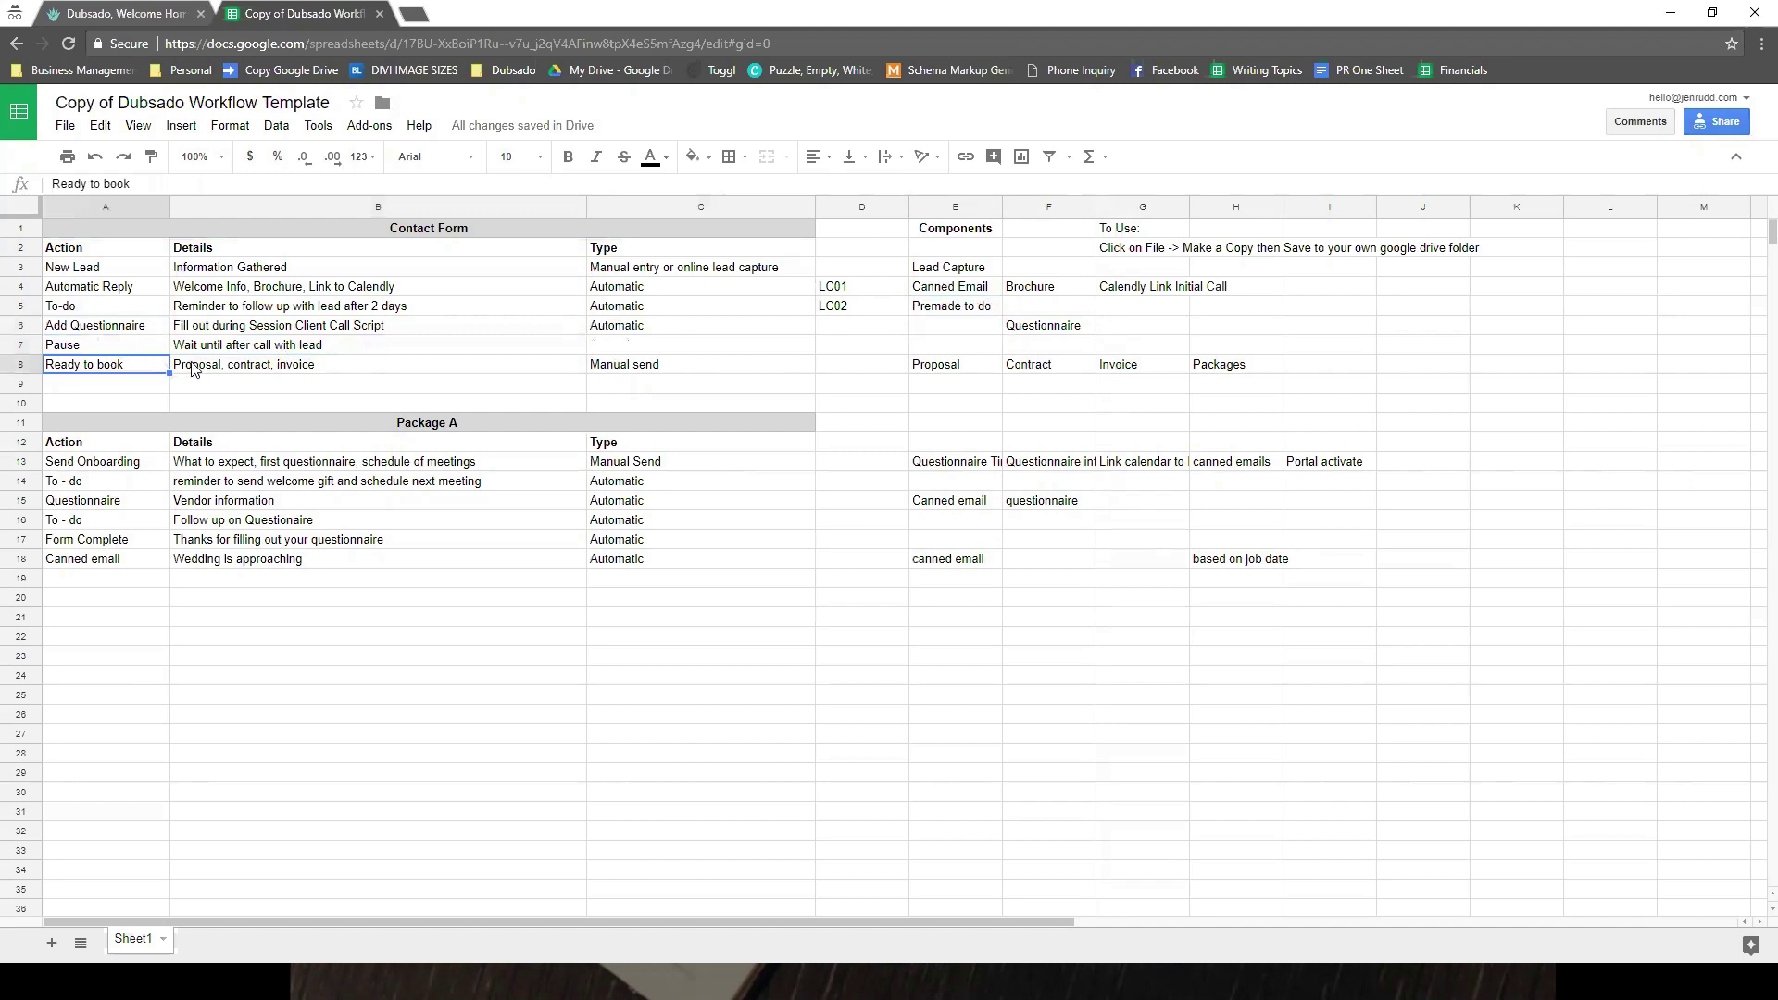
{"action": "left_click", "coordinate": [192, 369]}
- Set the Ready to book type to Automatically and add Tax after Packages in its components
{"action": "left_click", "coordinate": [650, 369]}
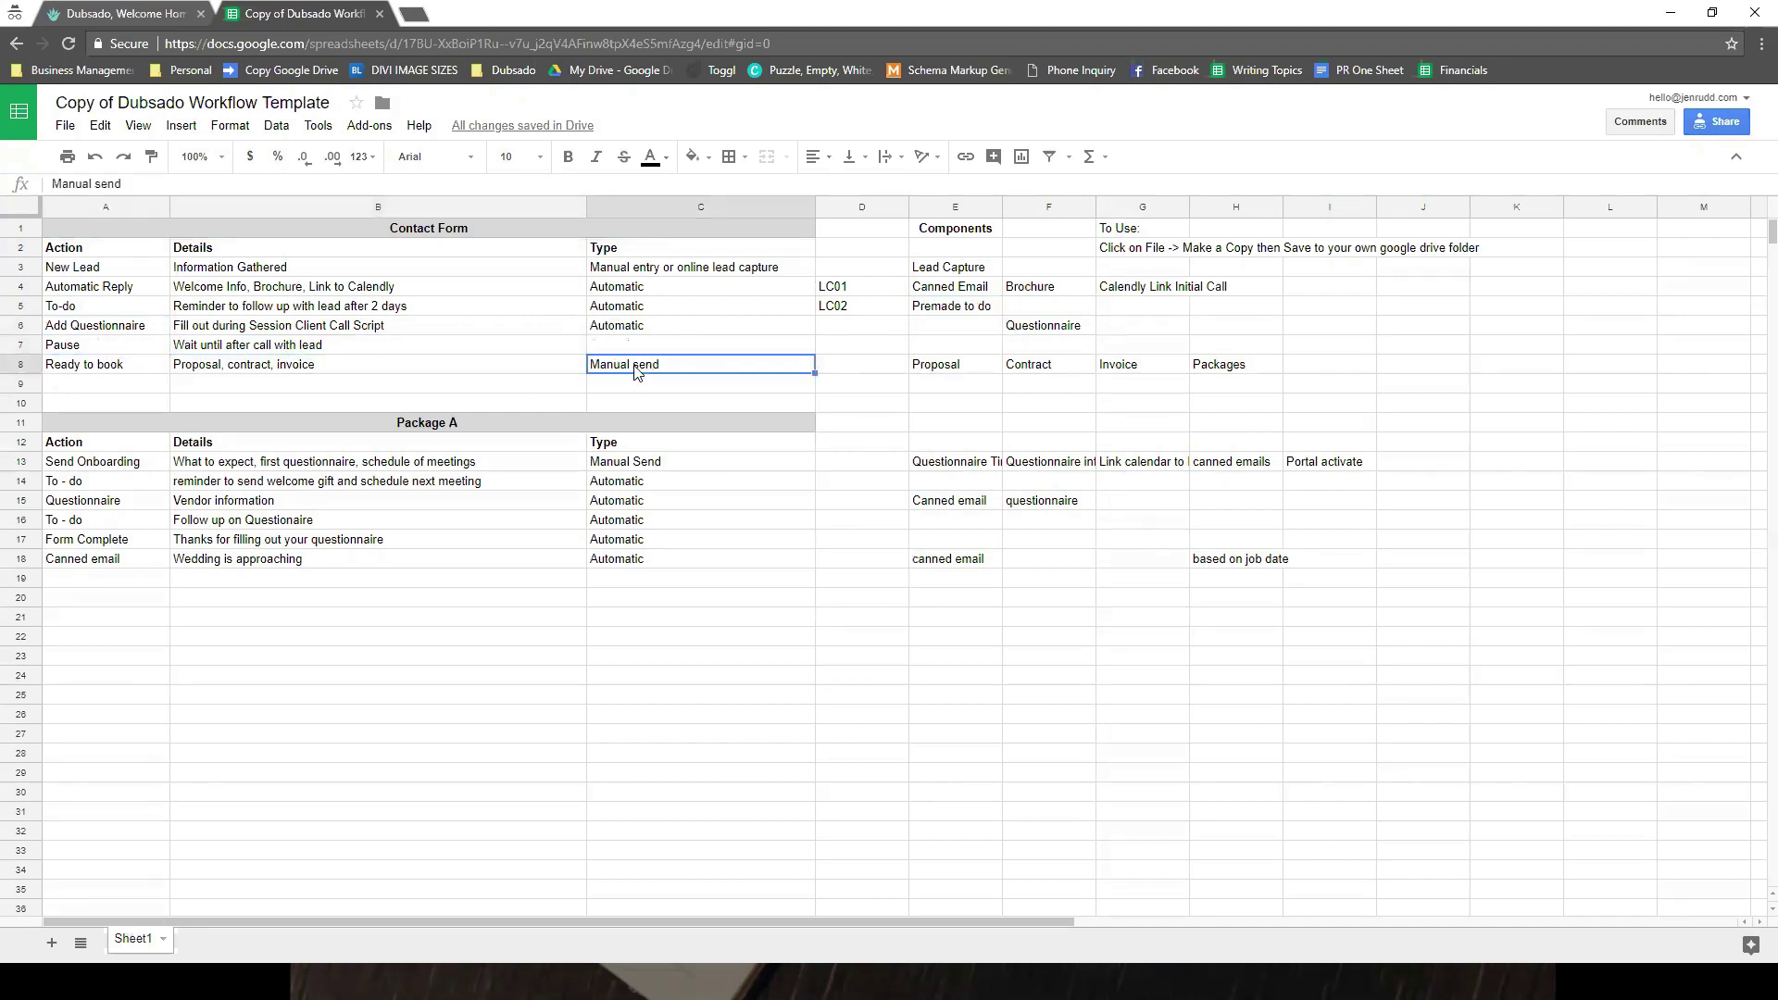
{"action": "type", "text": "Aut"}
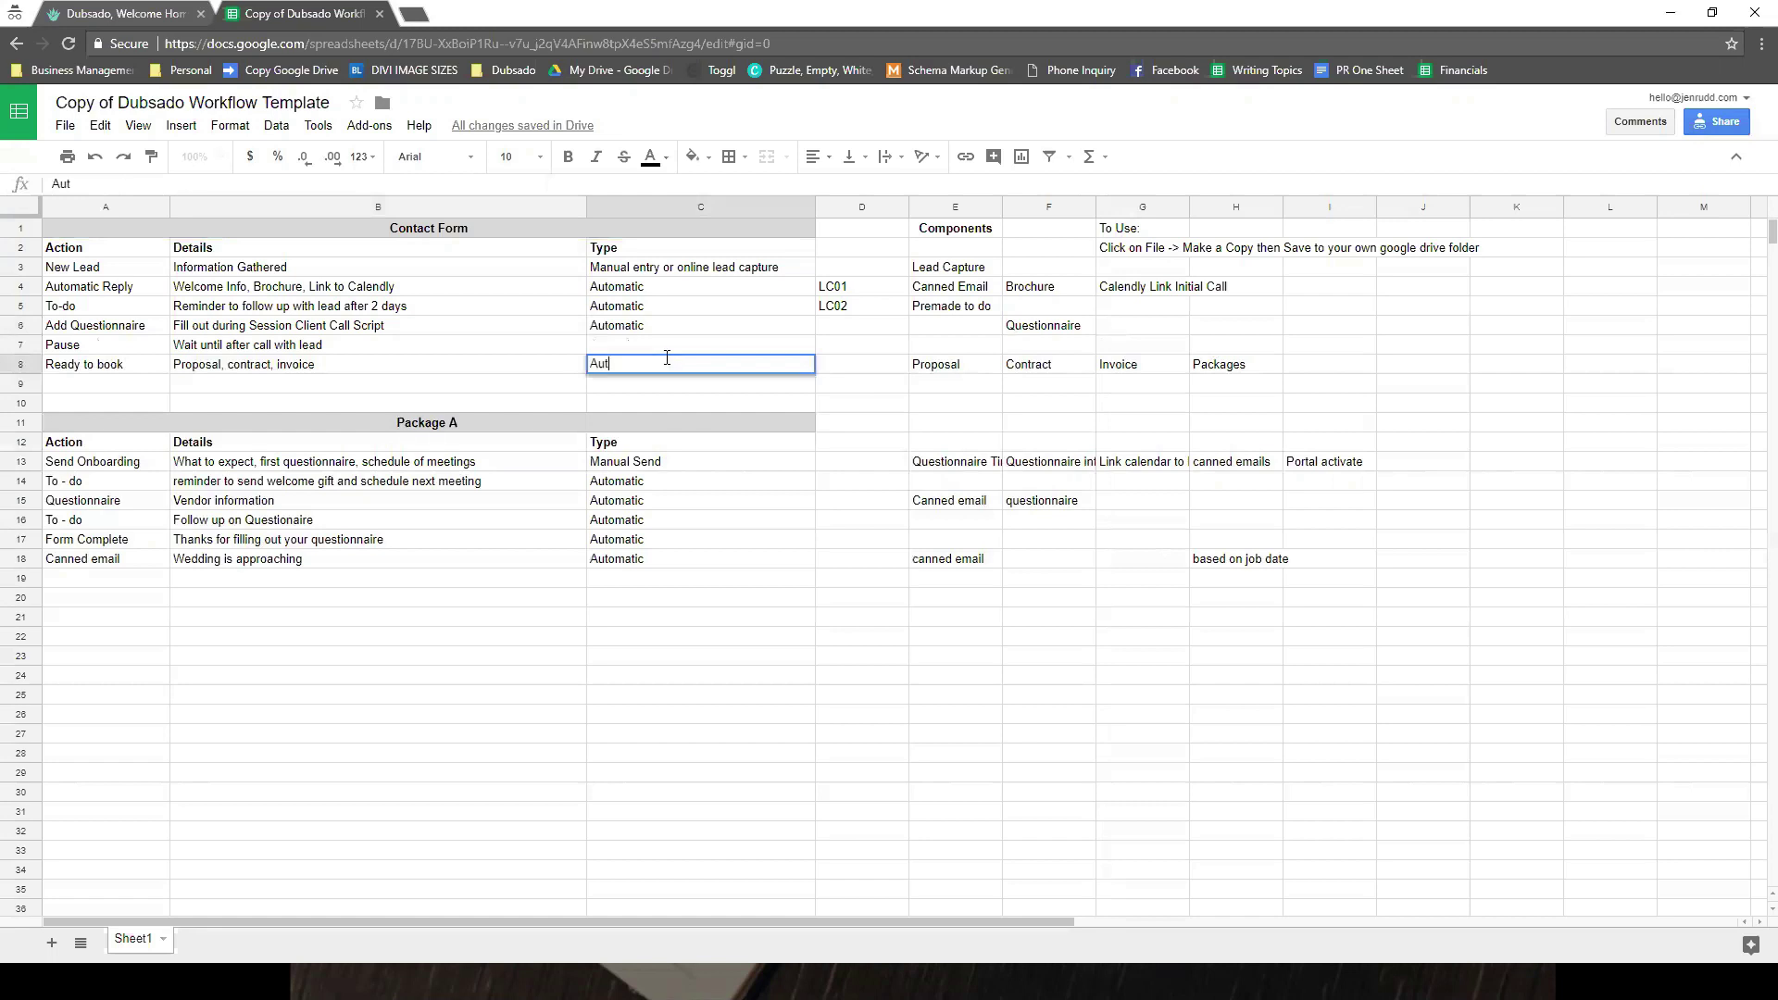
{"action": "type", "text": "omatically"}
{"action": "key", "text": "Tab"}
{"action": "key", "text": "Tab"}
{"action": "key", "text": "Tab"}
{"action": "key", "text": "Tab"}
{"action": "key", "text": "Tab"}
{"action": "key", "text": "Tab"}
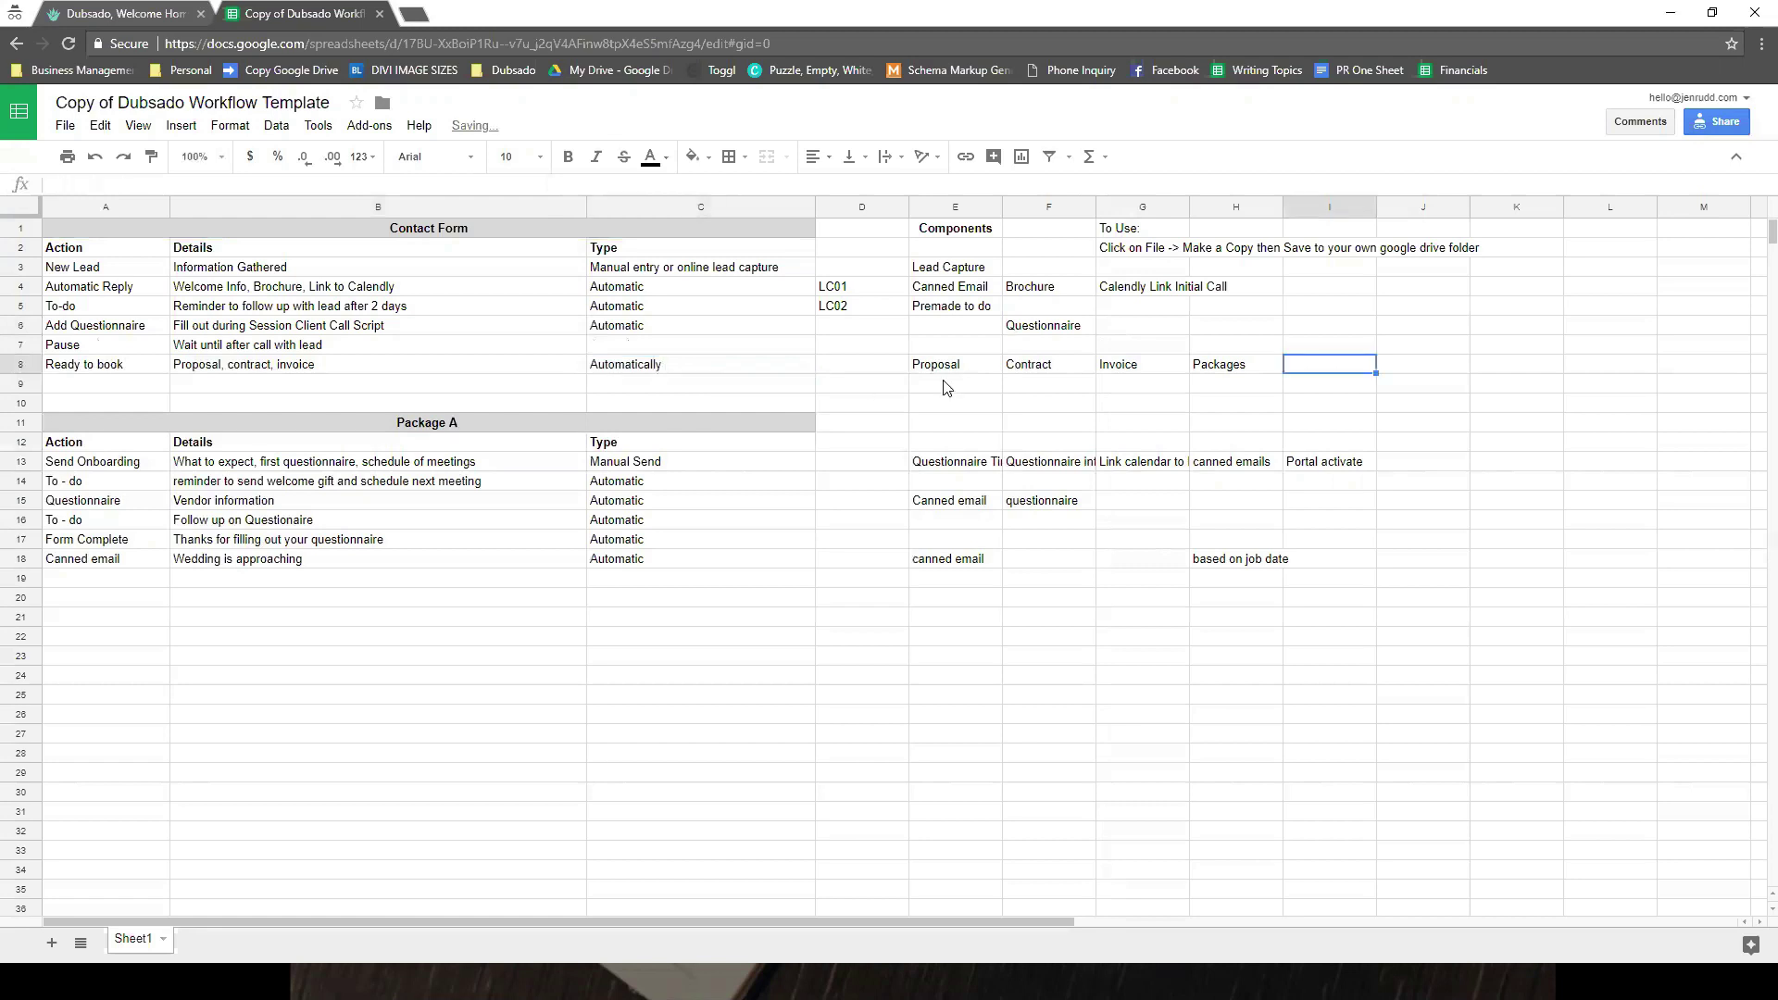
{"action": "type", "text": "Ta"}
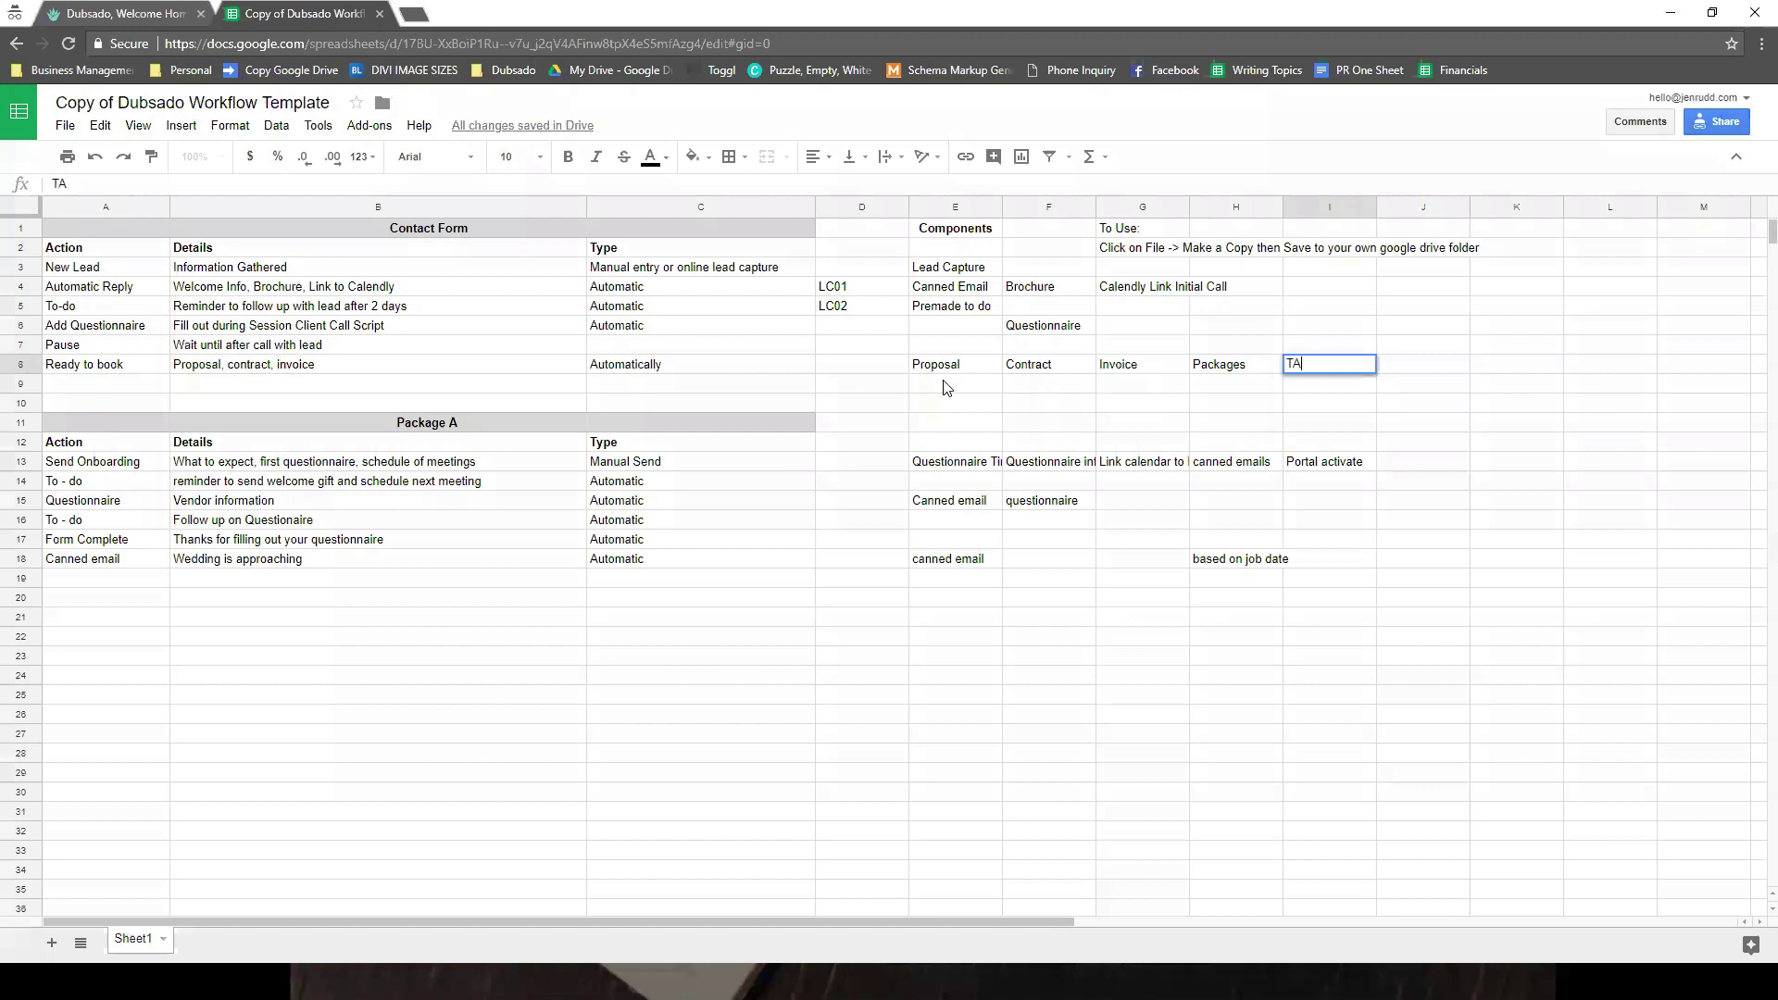
{"action": "type", "text": "x"}
{"action": "key", "text": "Tab"}
- Add Canned Email as a Ready to book component and briefly check Dubsado's template types
{"action": "type", "text": "Canned Email"}
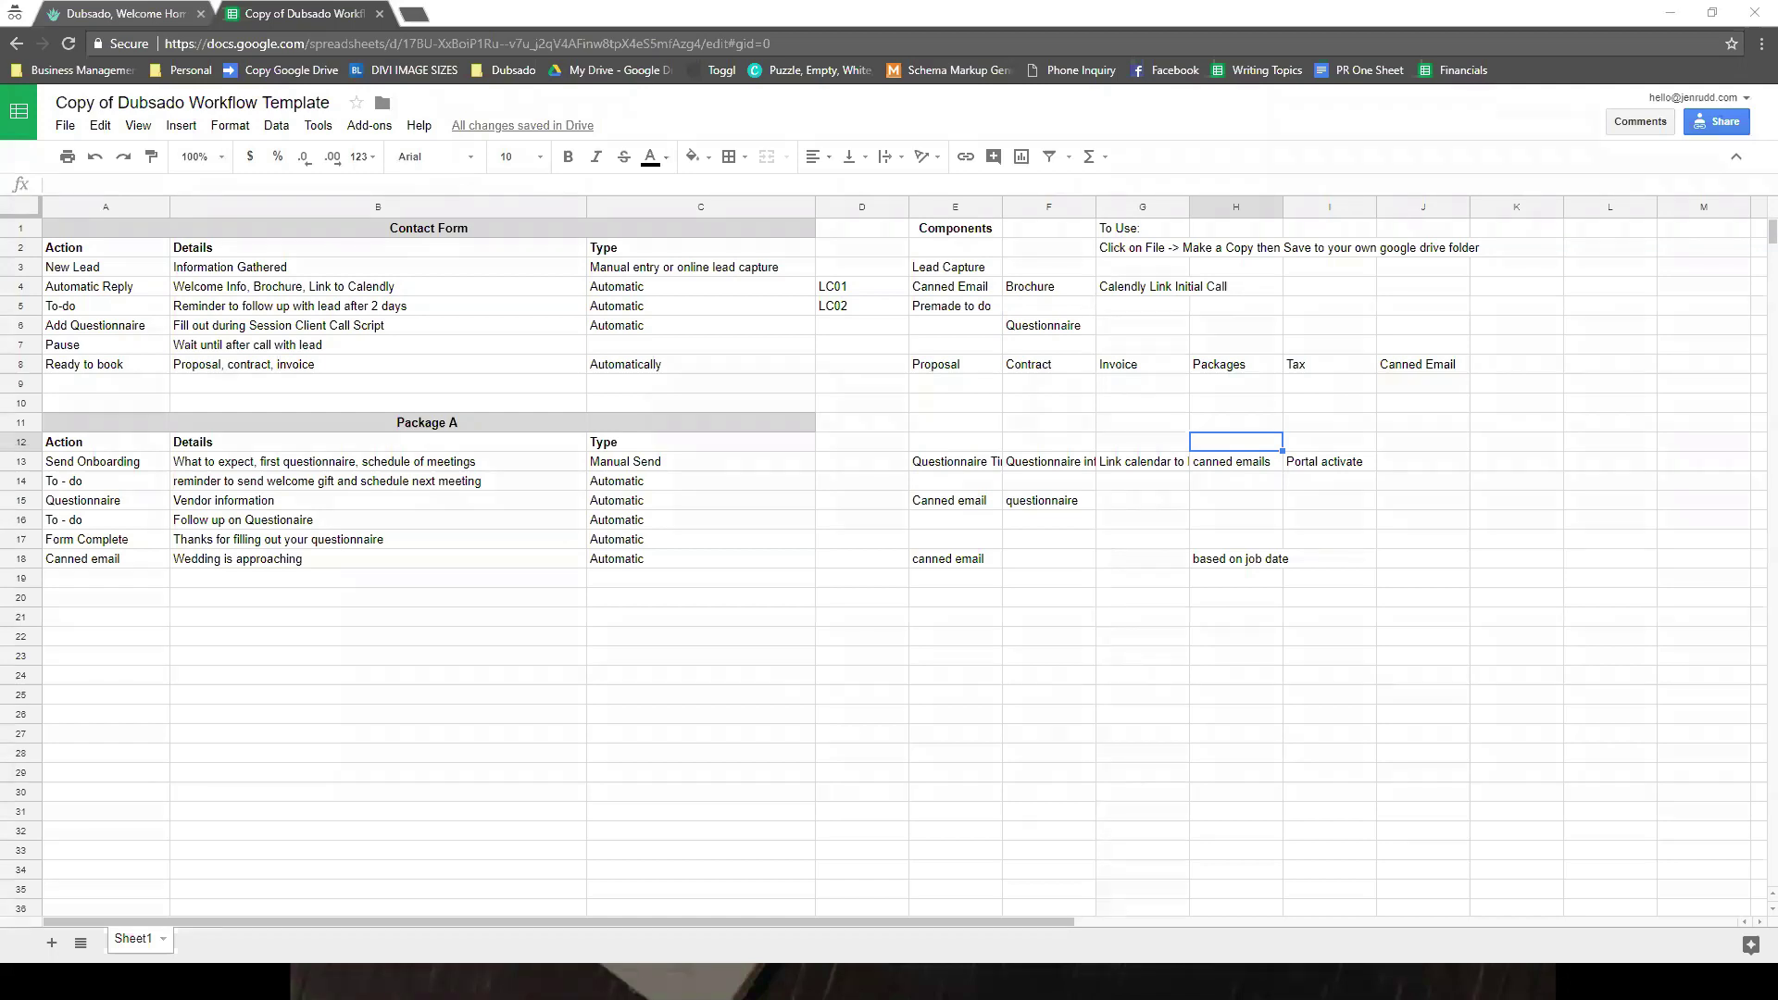
{"action": "left_click", "coordinate": [108, 19]}
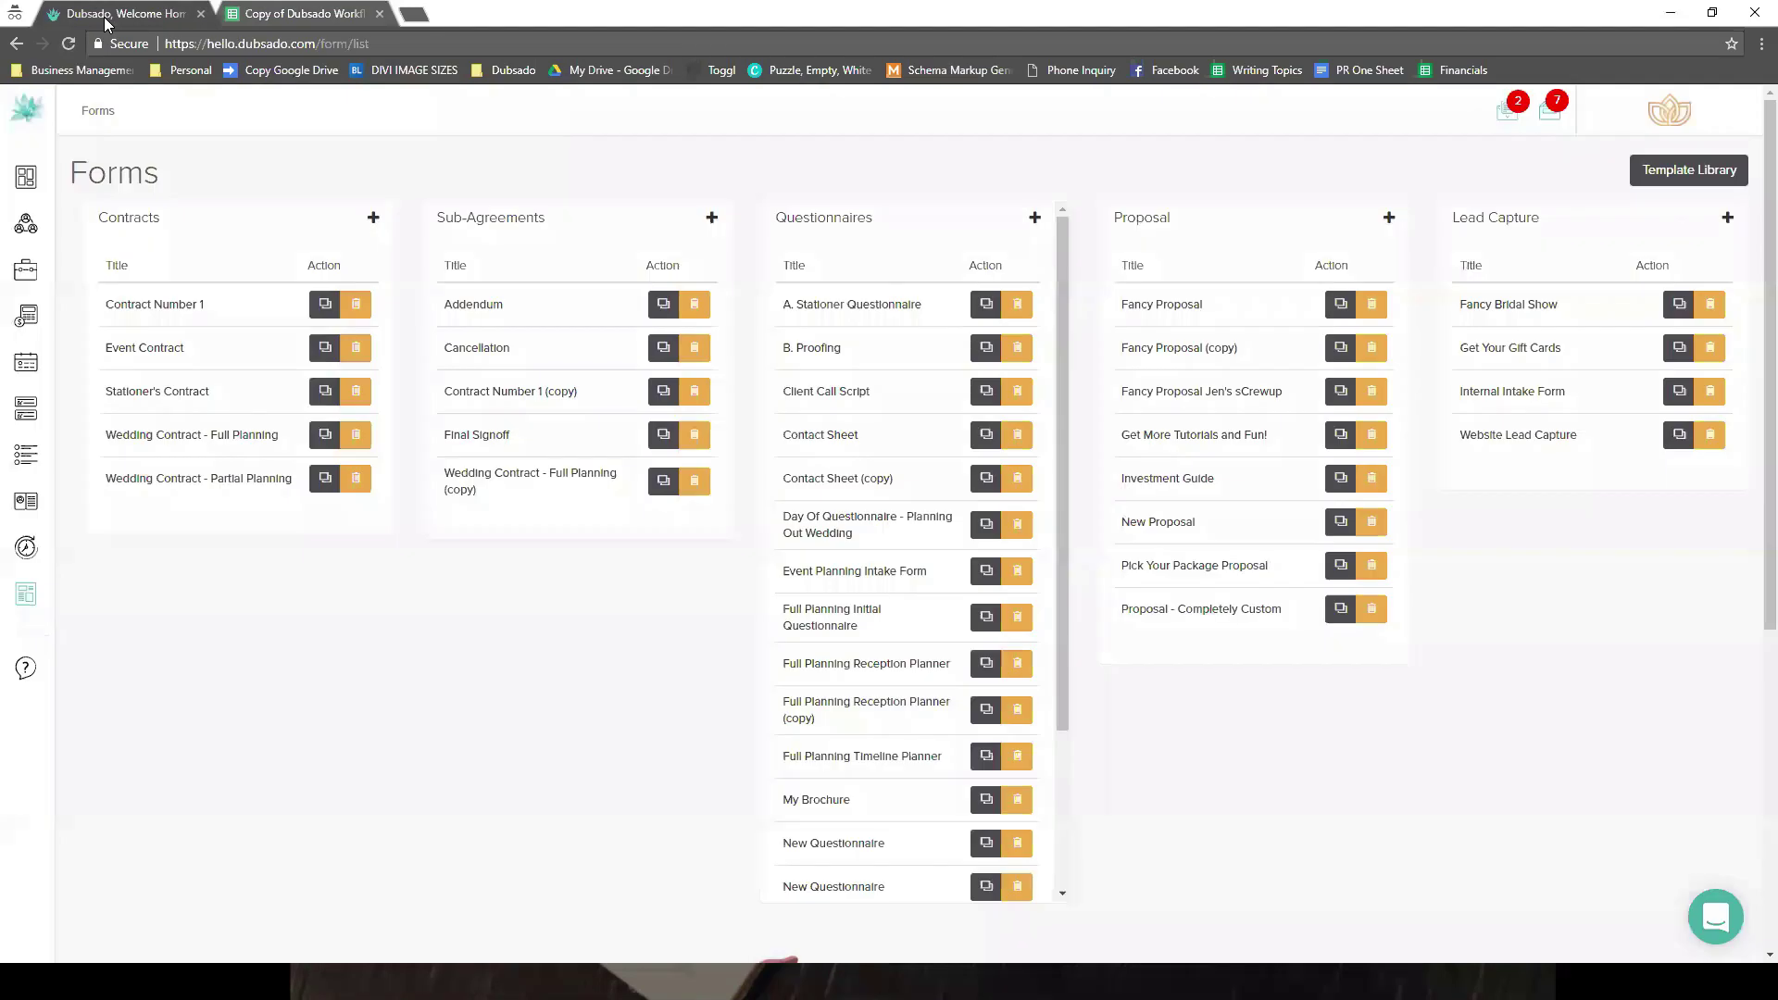
{"action": "left_click", "coordinate": [77, 602]}
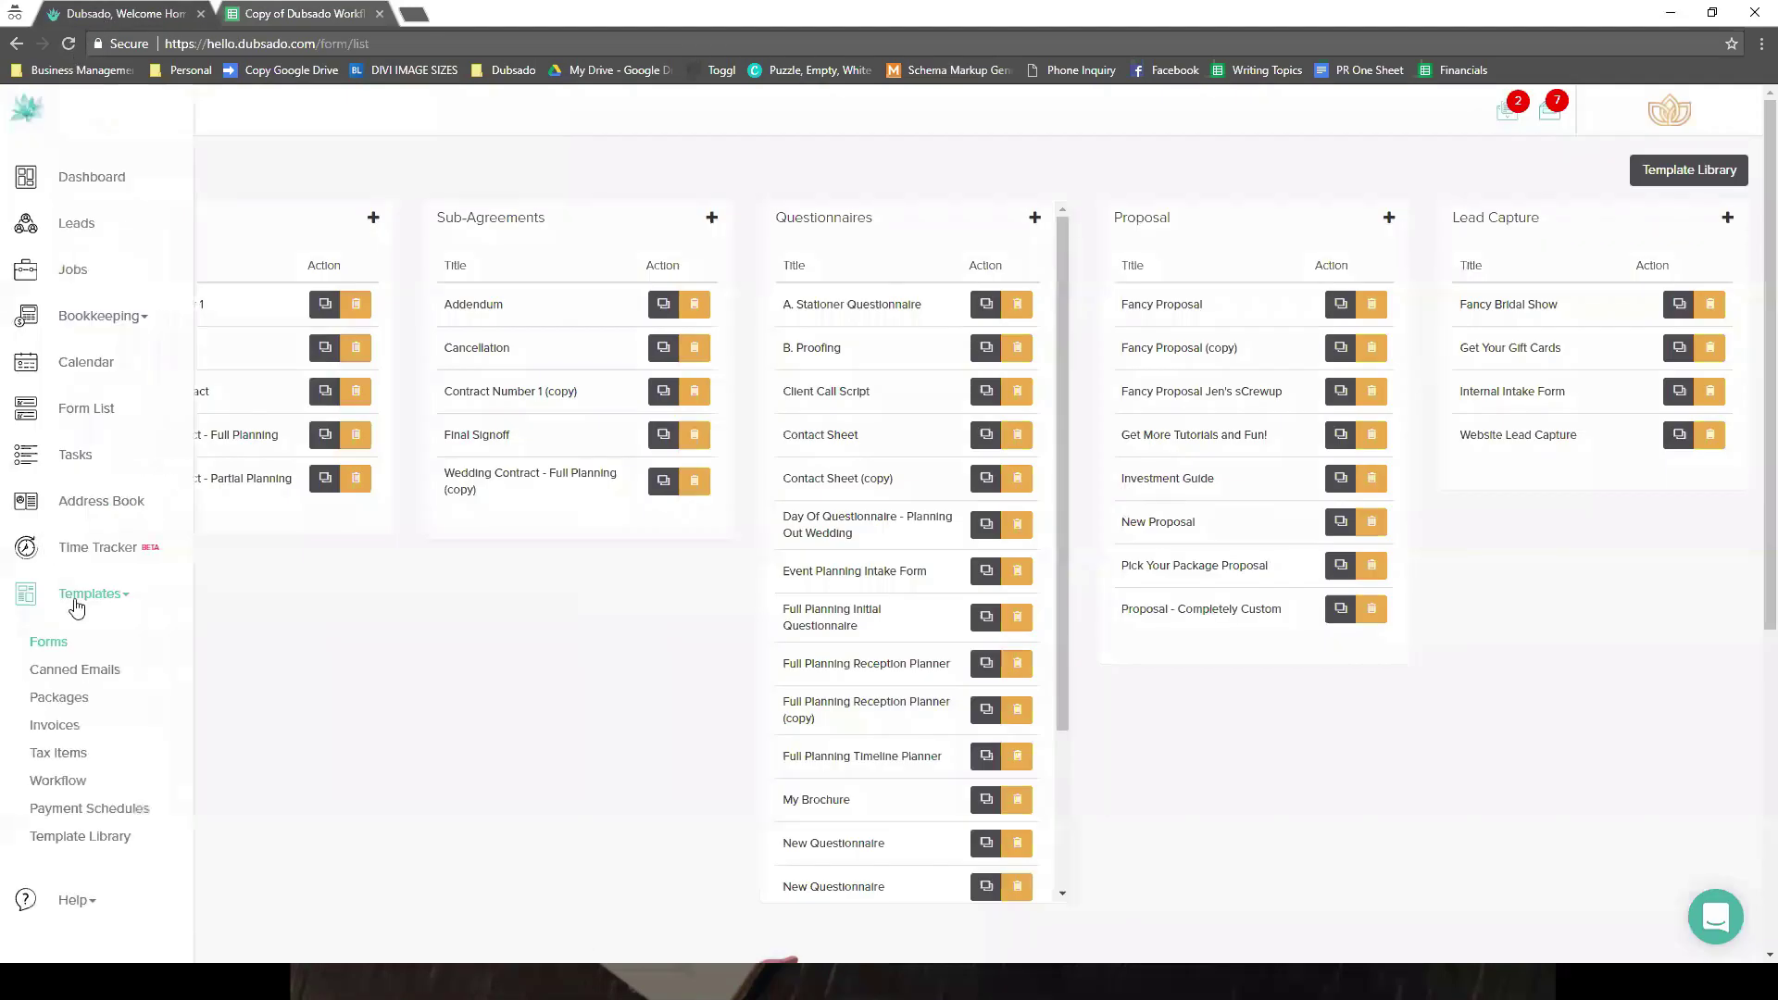
{"action": "left_click", "coordinate": [52, 640]}
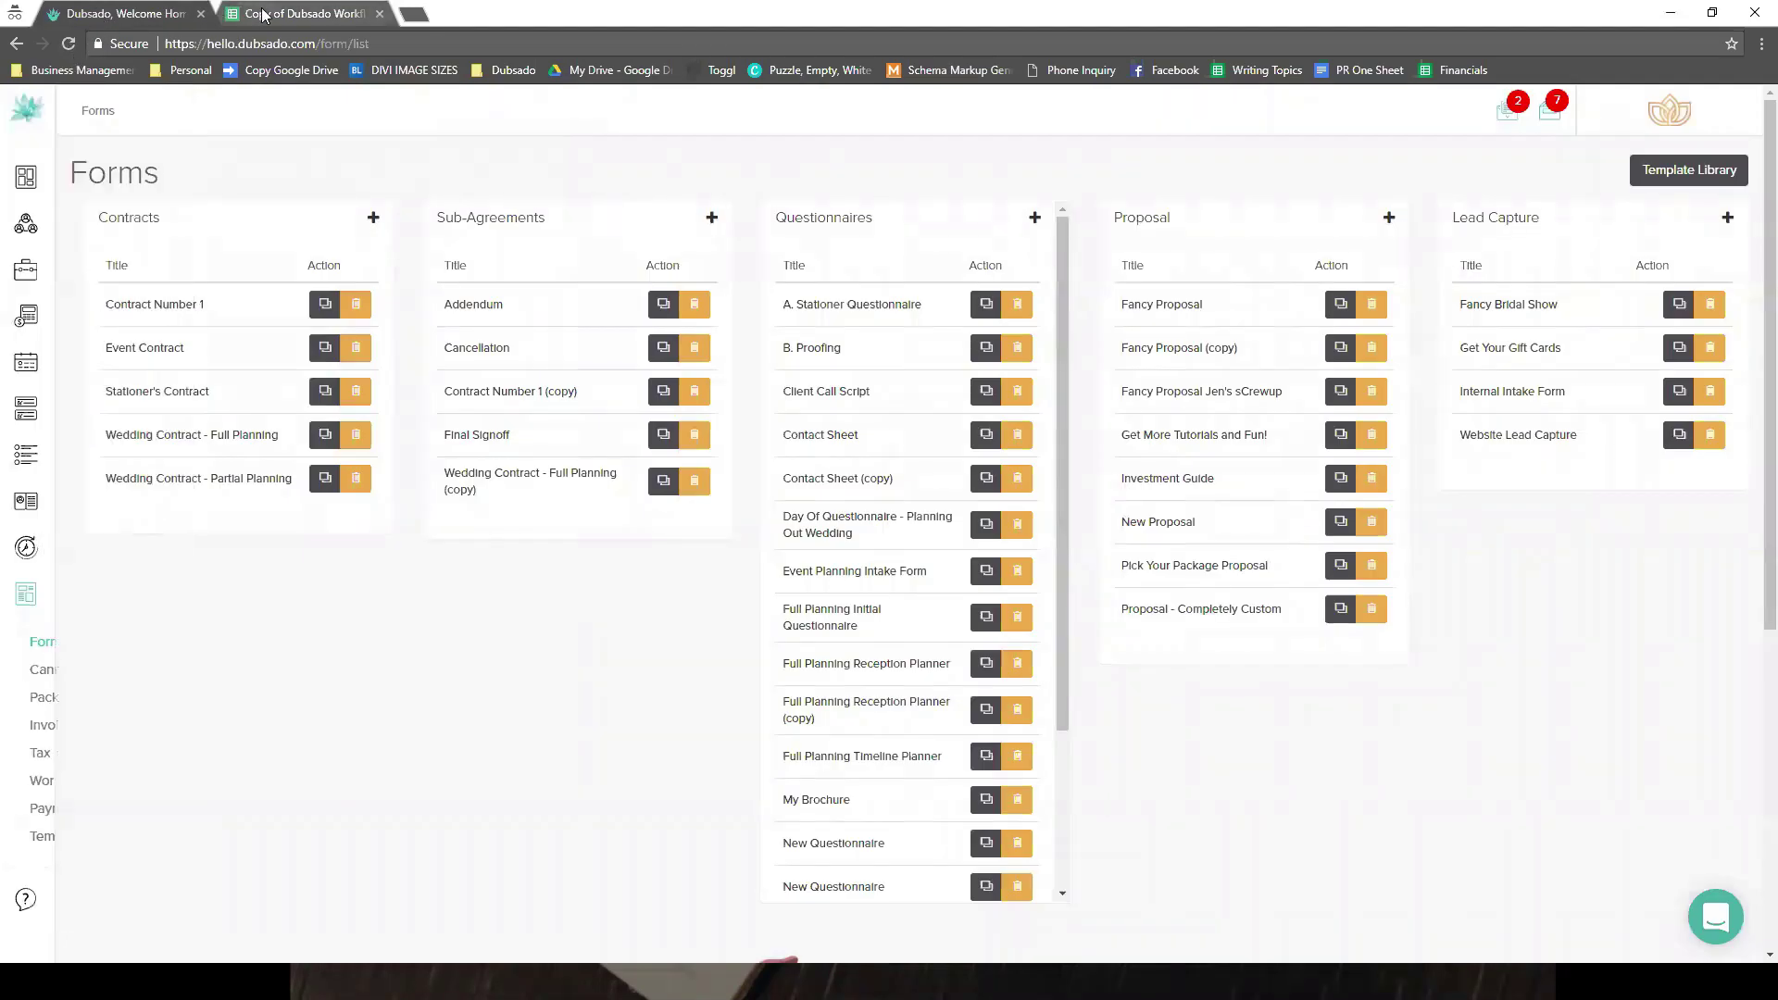
{"action": "left_click", "coordinate": [264, 14]}
- Copy the Ready to book row 8
{"action": "left_click", "coordinate": [53, 367]}
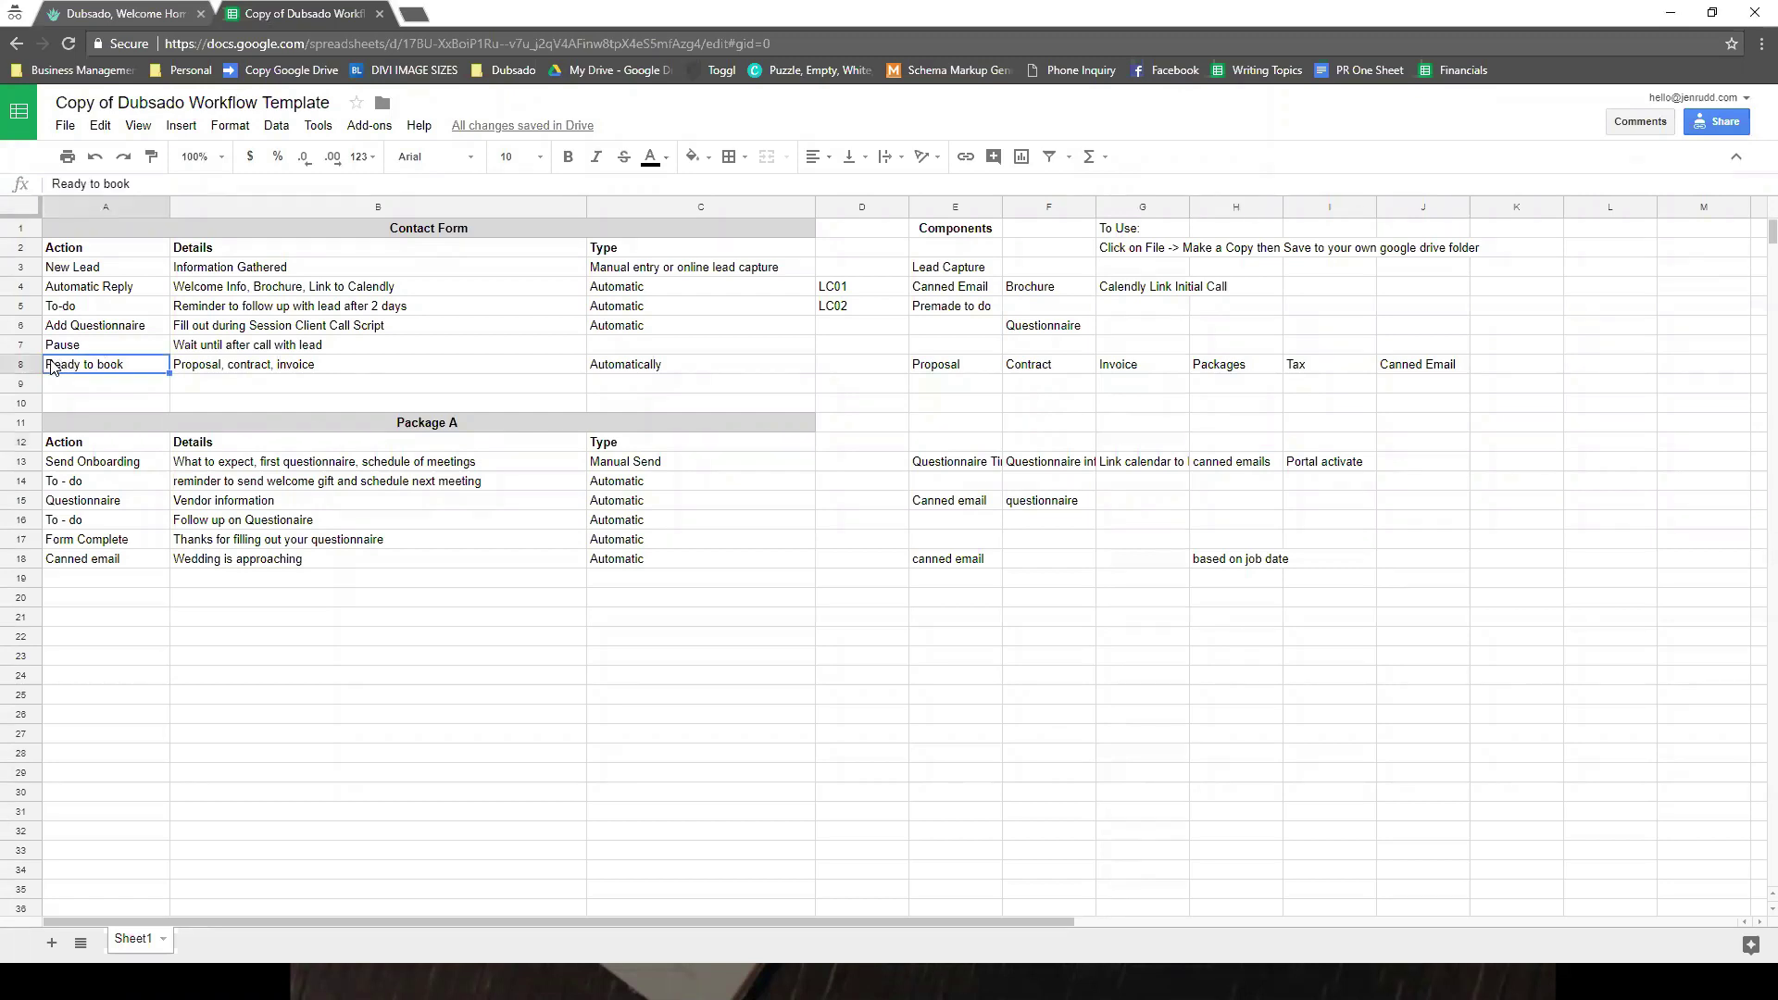
{"action": "left_click", "coordinate": [22, 365]}
{"action": "right_click", "coordinate": [22, 367]}
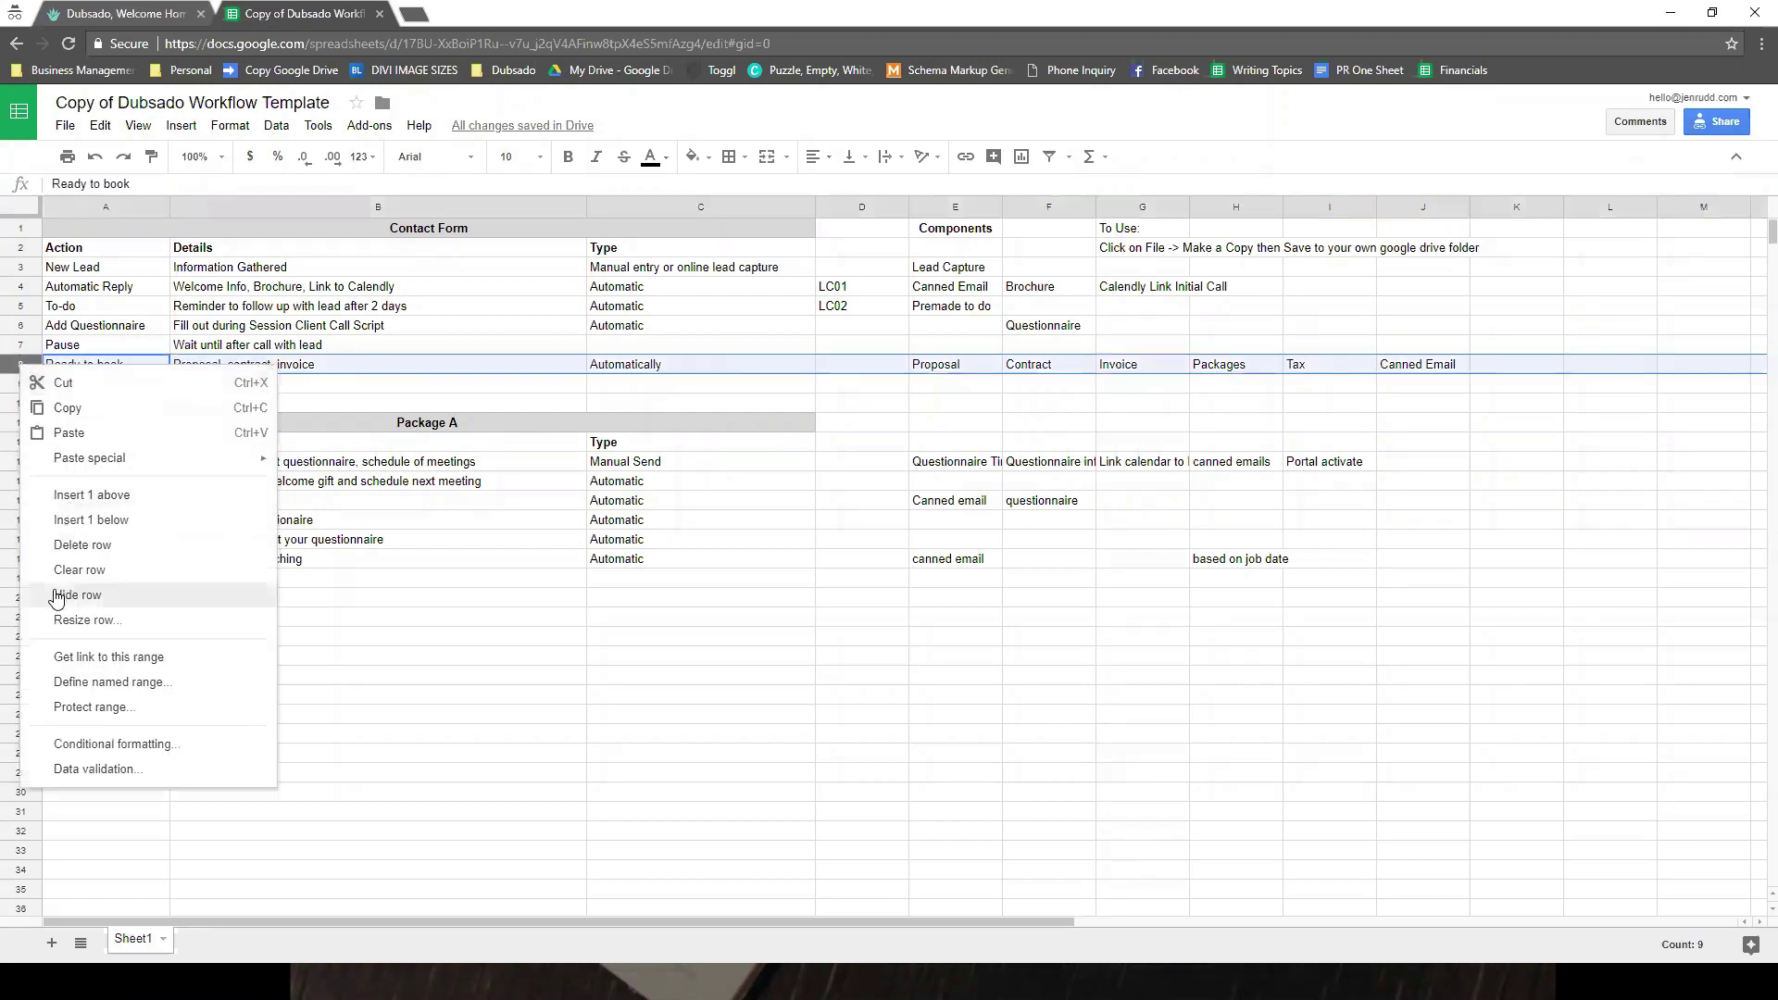
{"action": "key", "text": "Escape"}
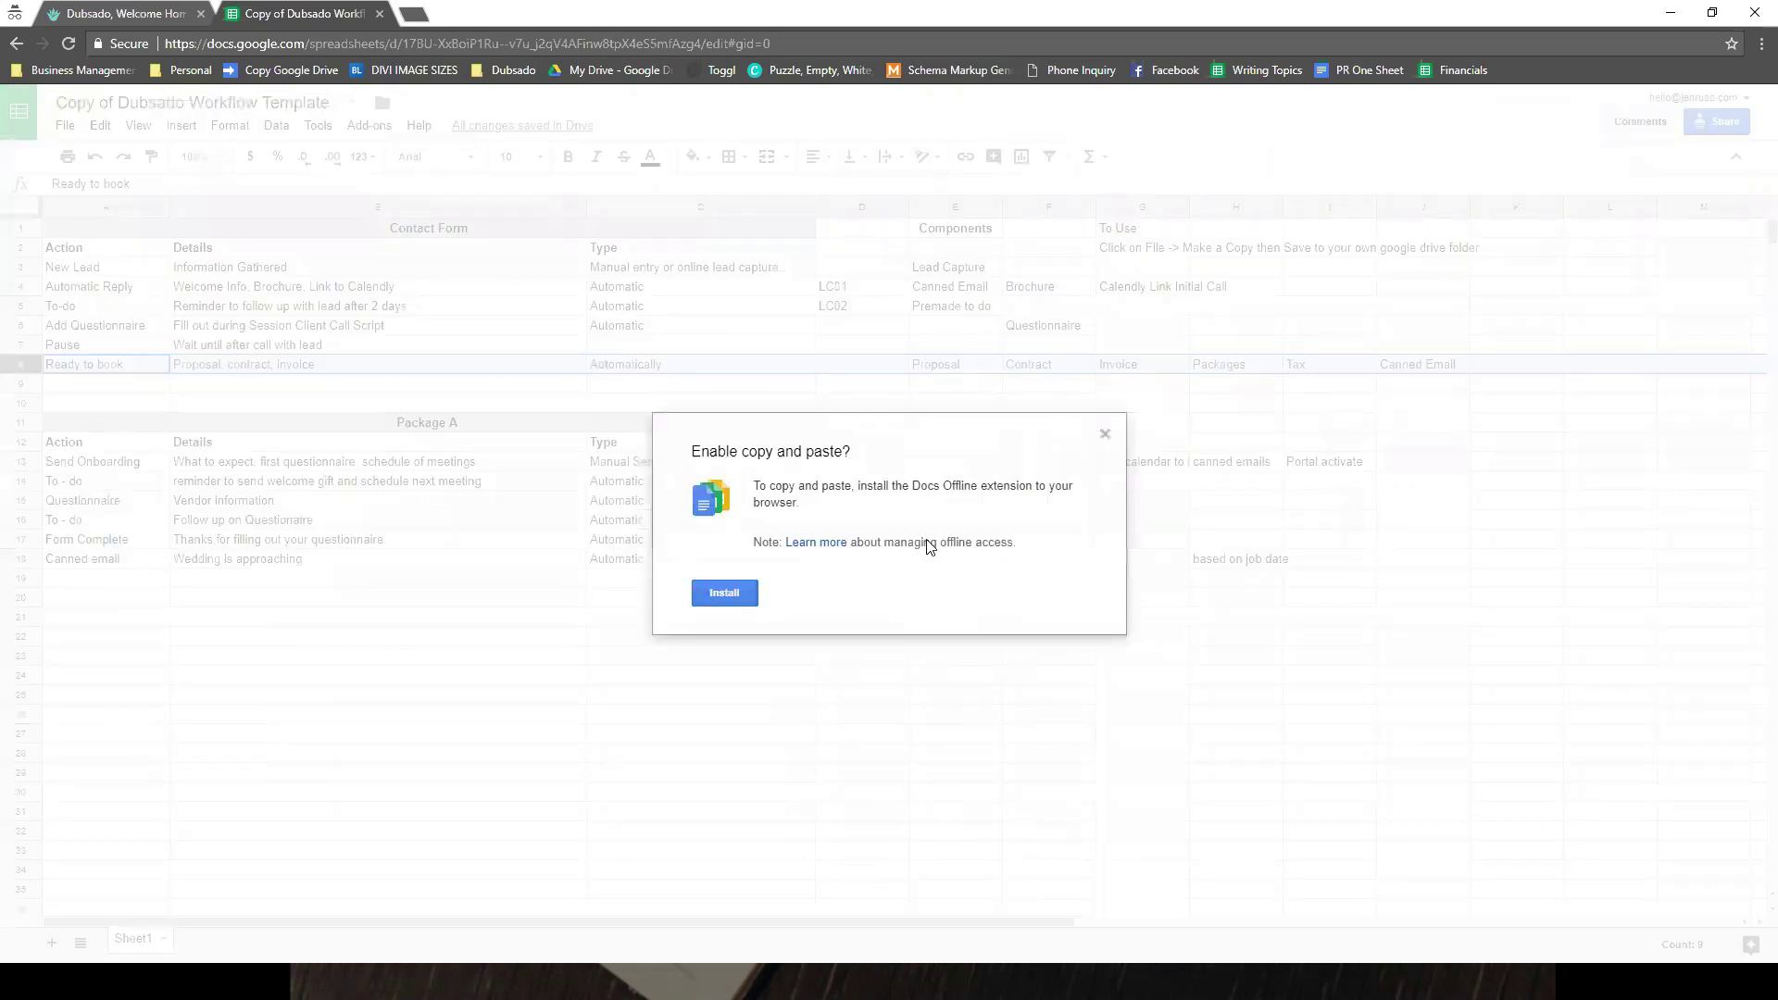
{"action": "key", "text": "Escape"}
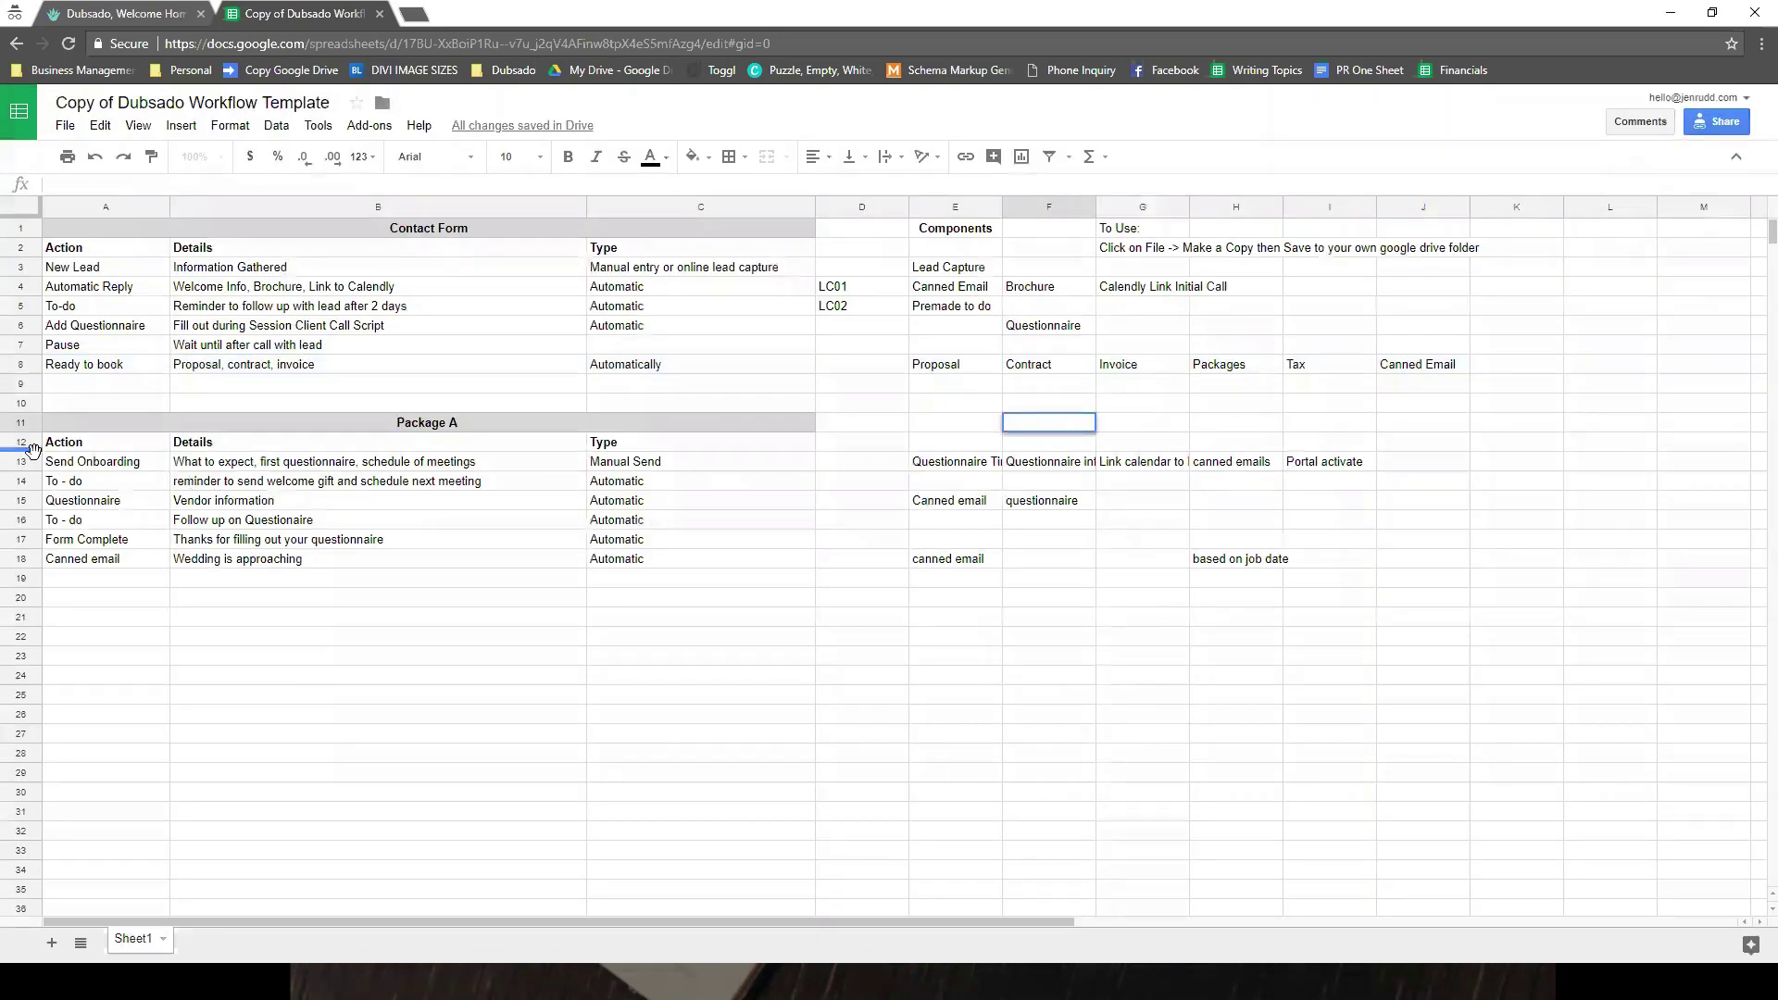
- Insert a blank row 13 above Send Onboarding, paste Ready to book there, and clear row 8
{"action": "left_click", "coordinate": [31, 457]}
{"action": "right_click", "coordinate": [32, 458]}
{"action": "left_click", "coordinate": [88, 589]}
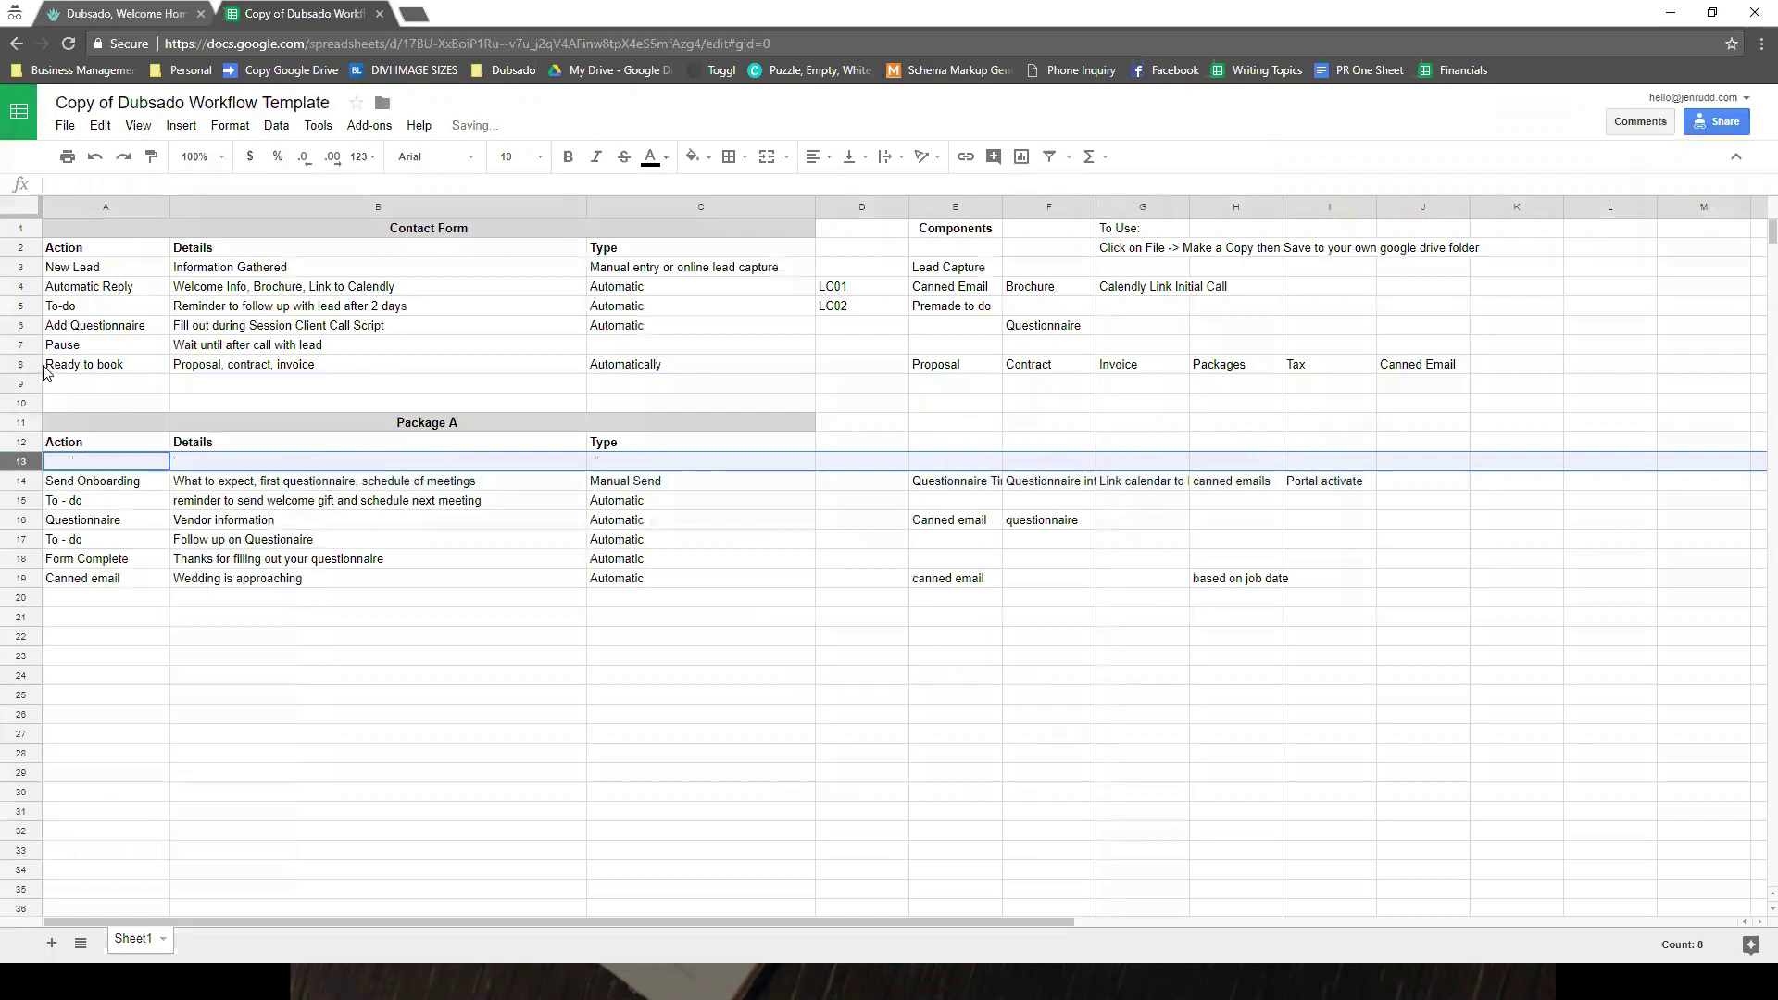
{"action": "left_click", "coordinate": [31, 361]}
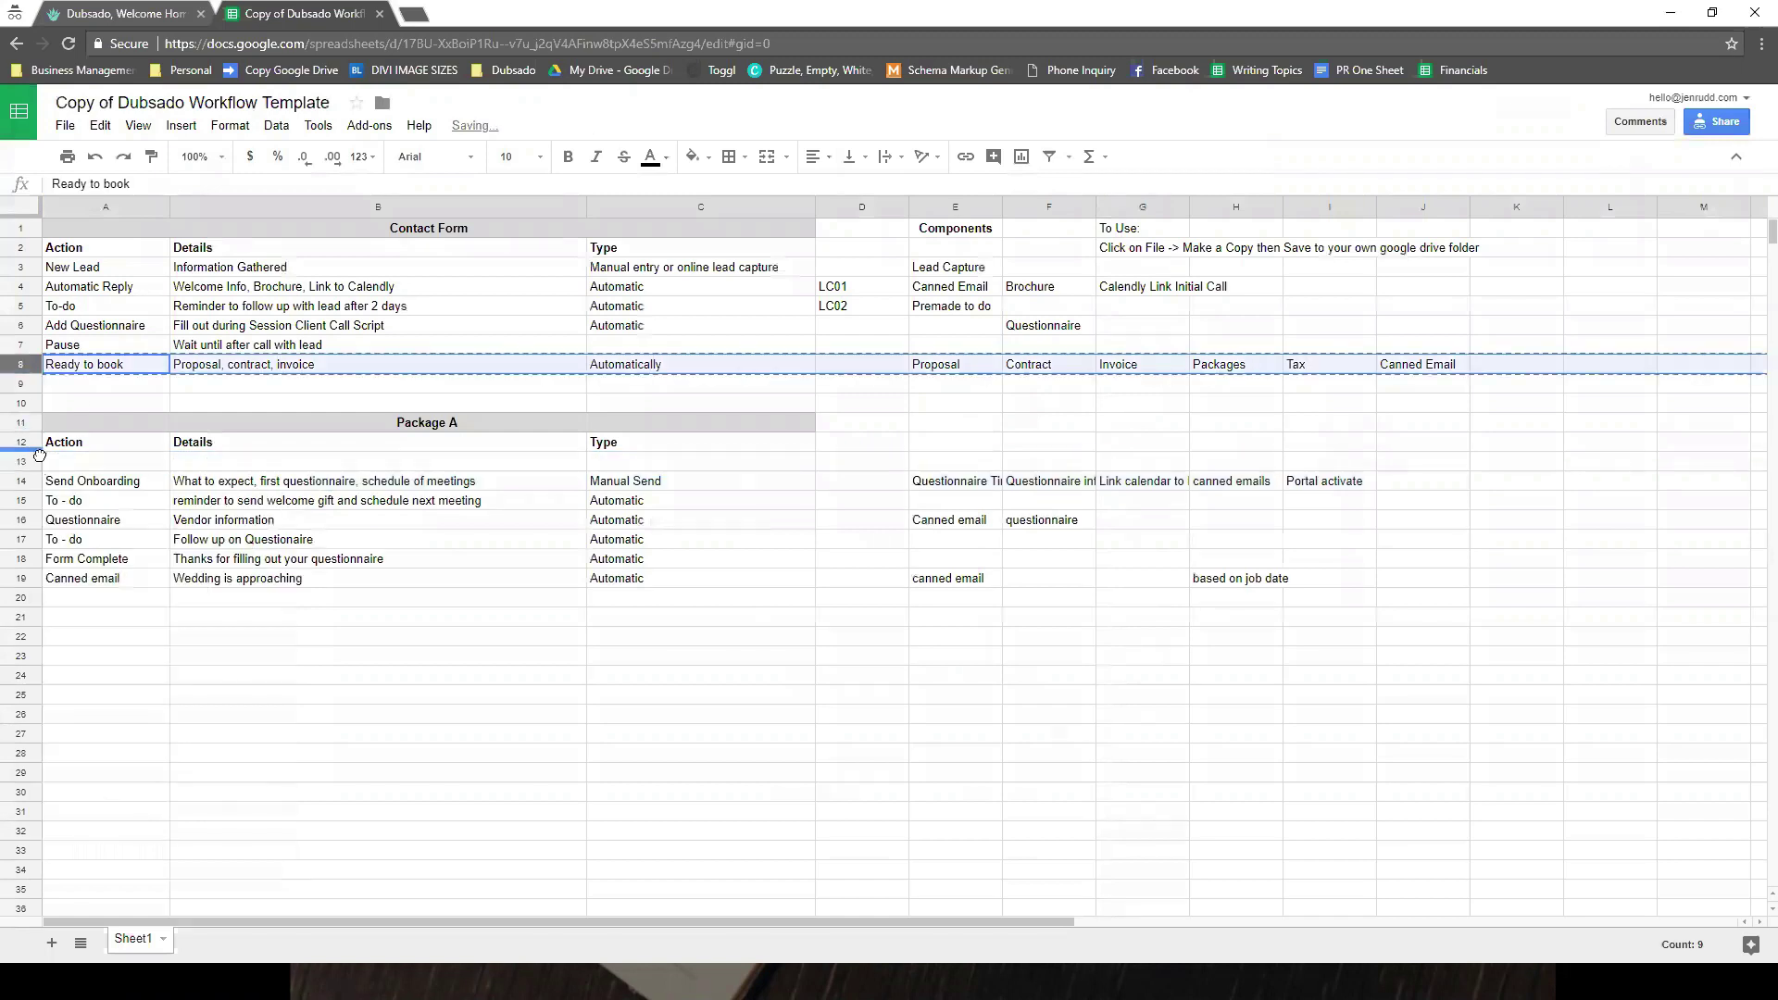
{"action": "left_click", "coordinate": [36, 461]}
{"action": "type", "text": "Ready to book\tProposal, contract, invoice\tAutomatically\t\tProposal\tContract\tInvoice\tPackages\tTax\tCanned Email"}
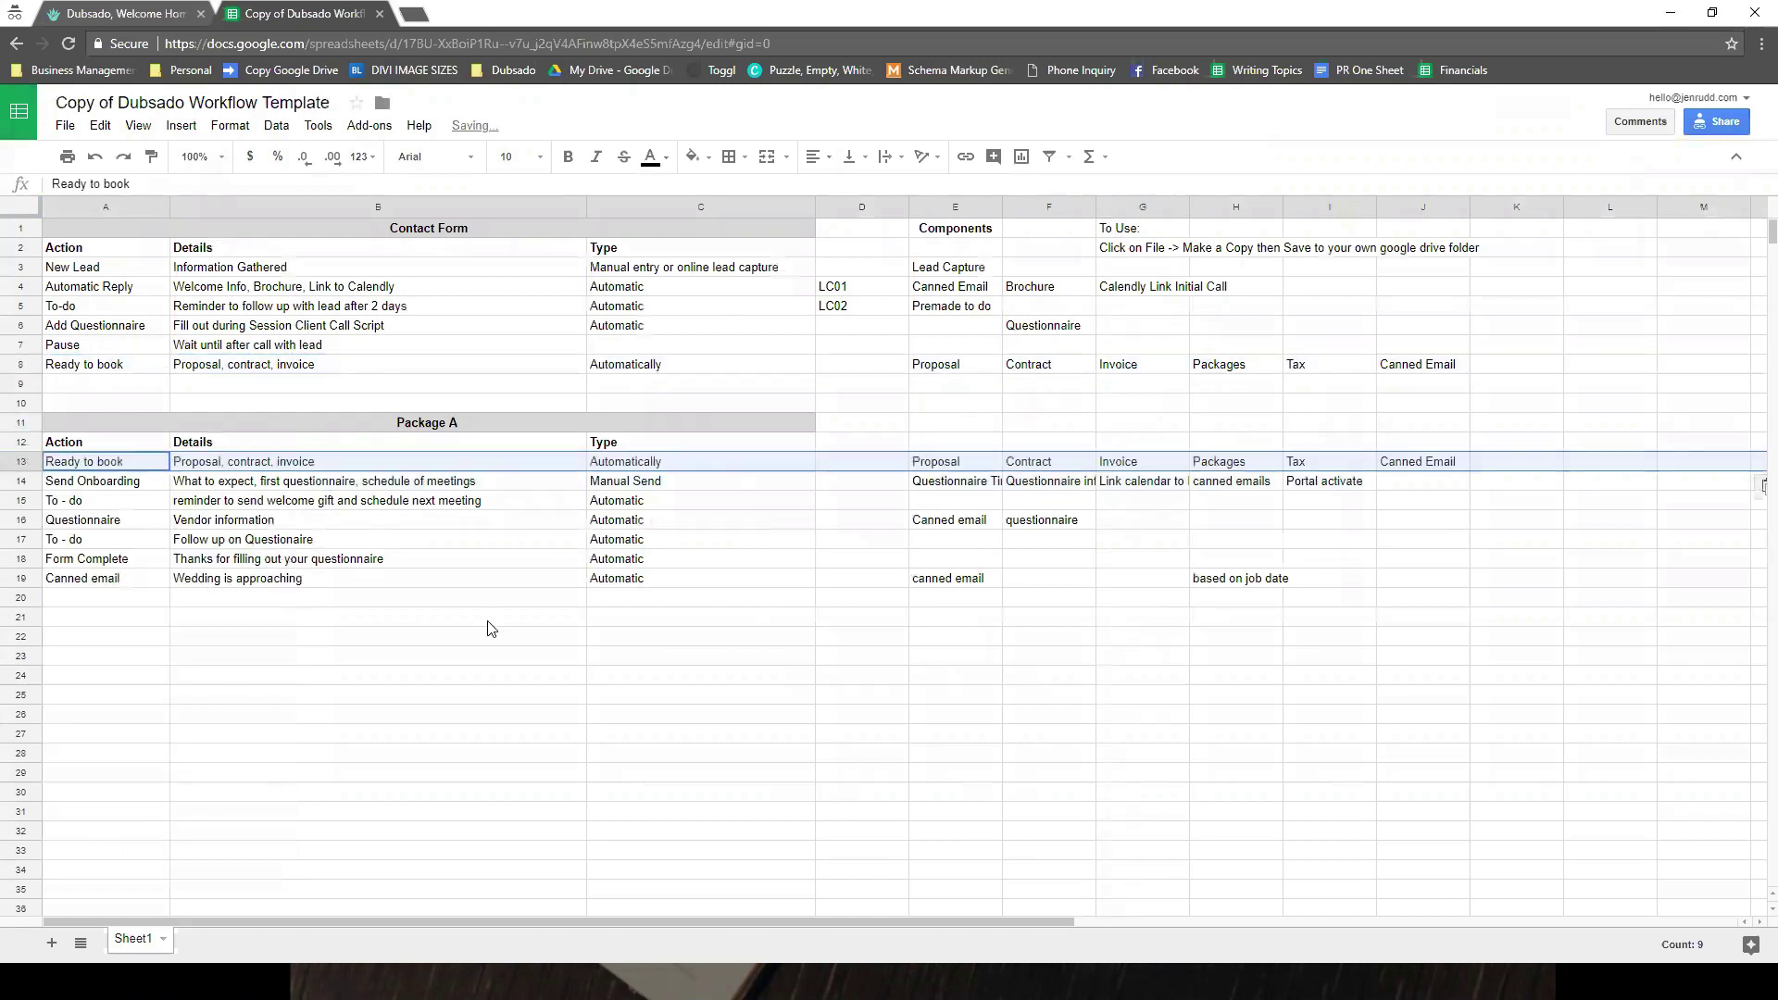
{"action": "left_click", "coordinate": [488, 620]}
{"action": "left_click", "coordinate": [33, 364]}
{"action": "key", "text": "Delete"}
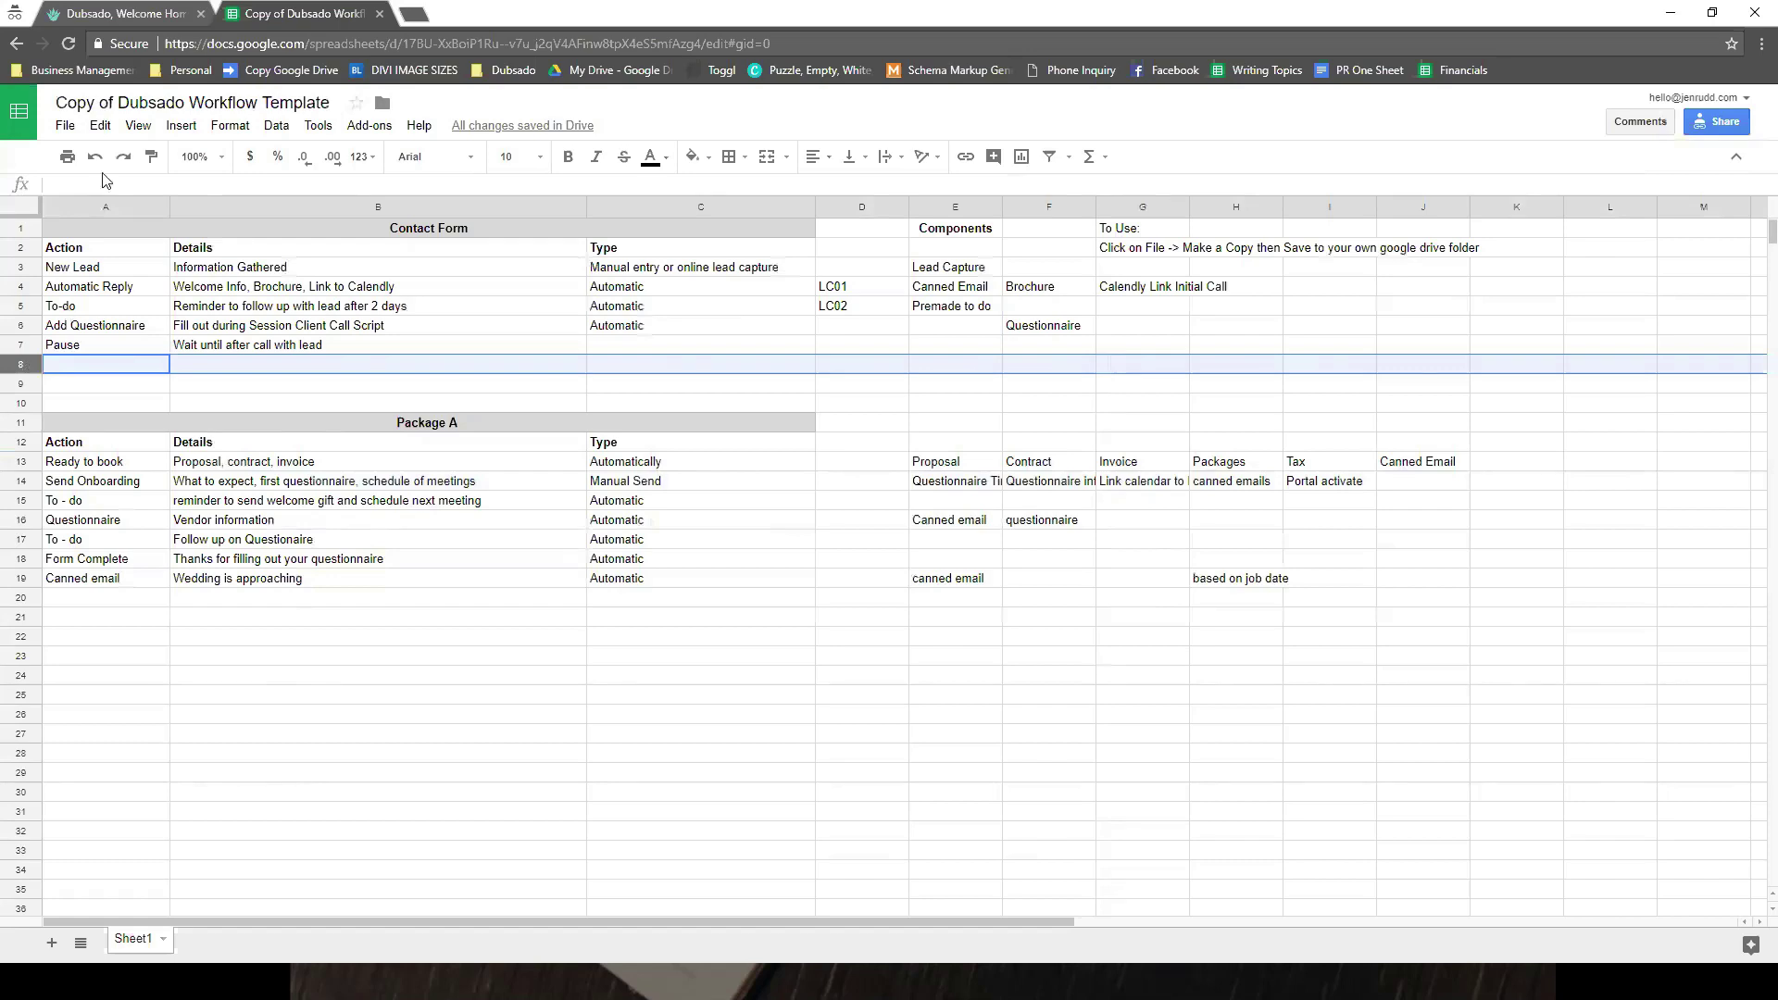
- Start a new Dubsado workflow from Templates > Workflow named 'Inquiry Workflow'
{"action": "left_click", "coordinate": [106, 11]}
{"action": "mouse_move", "coordinate": [70, 448]}
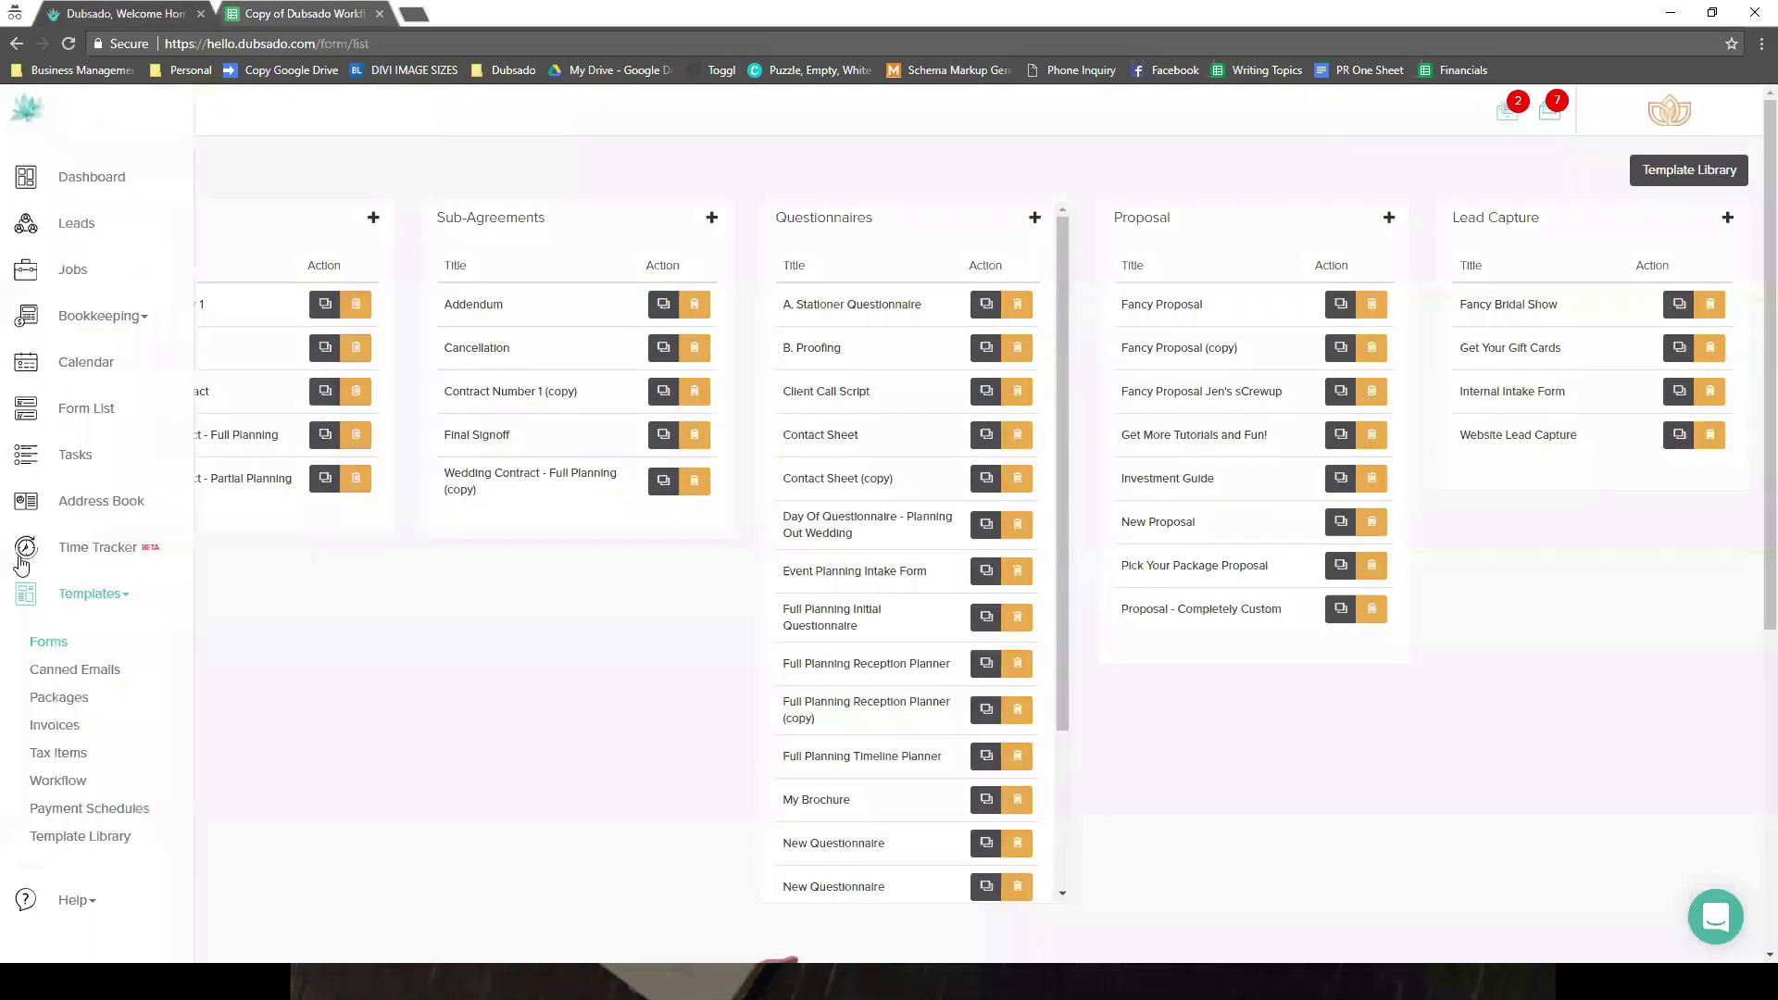
{"action": "left_click", "coordinate": [70, 784]}
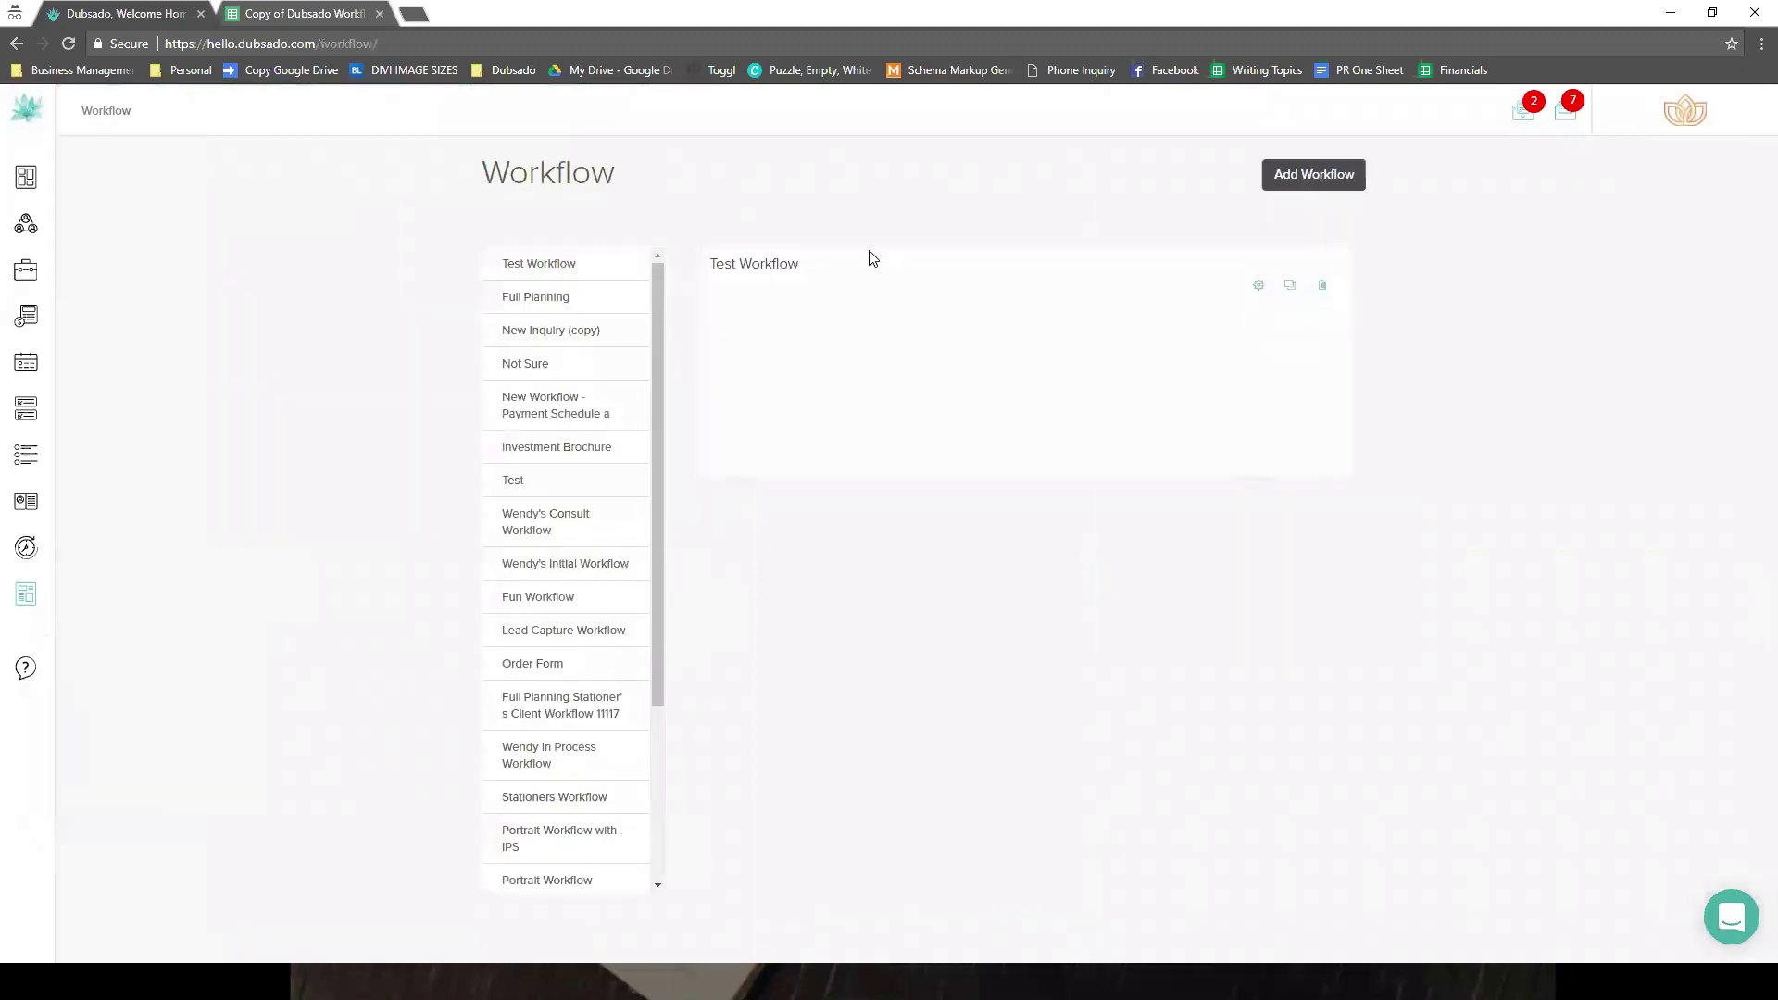
{"action": "left_click", "coordinate": [556, 234]}
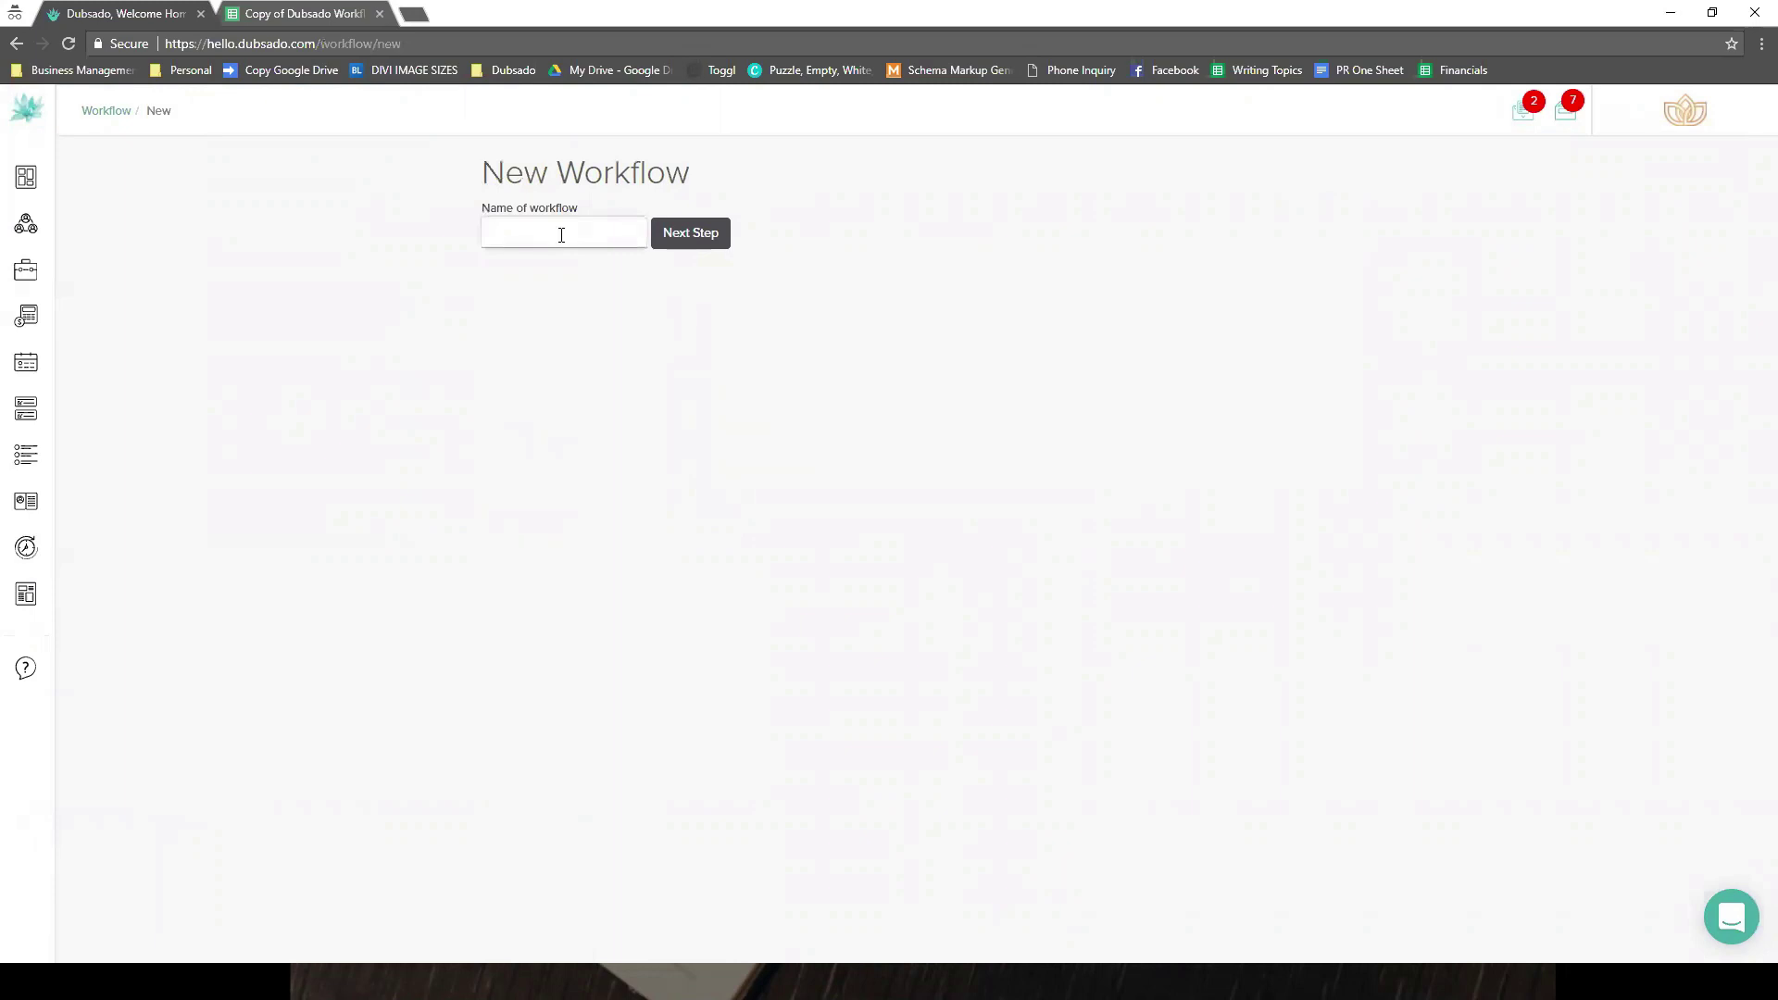
{"action": "type", "text": "Inquiry"}
{"action": "key", "text": "BackSpace"}
{"action": "type", "text": "y Workflow"}
- Create the Inquiry Workflow and open the My Brochure form from Templates > Forms
{"action": "left_click", "coordinate": [701, 235]}
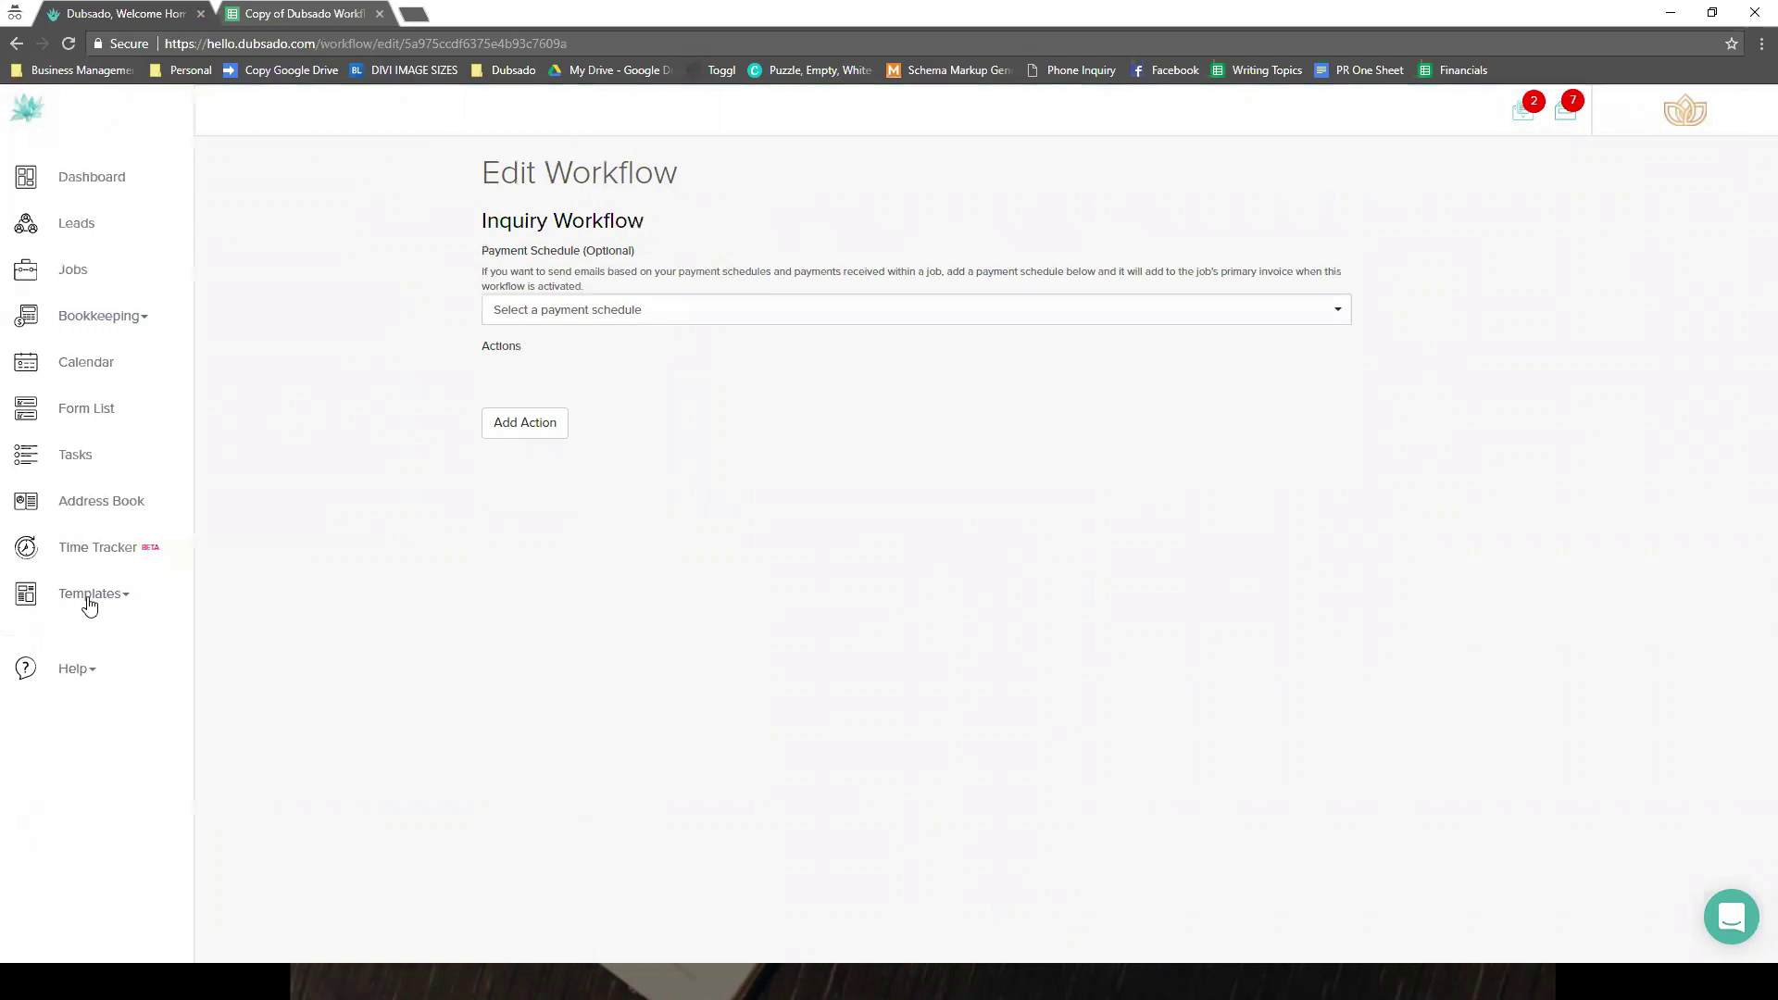
{"action": "left_click", "coordinate": [88, 596]}
{"action": "left_click", "coordinate": [49, 644]}
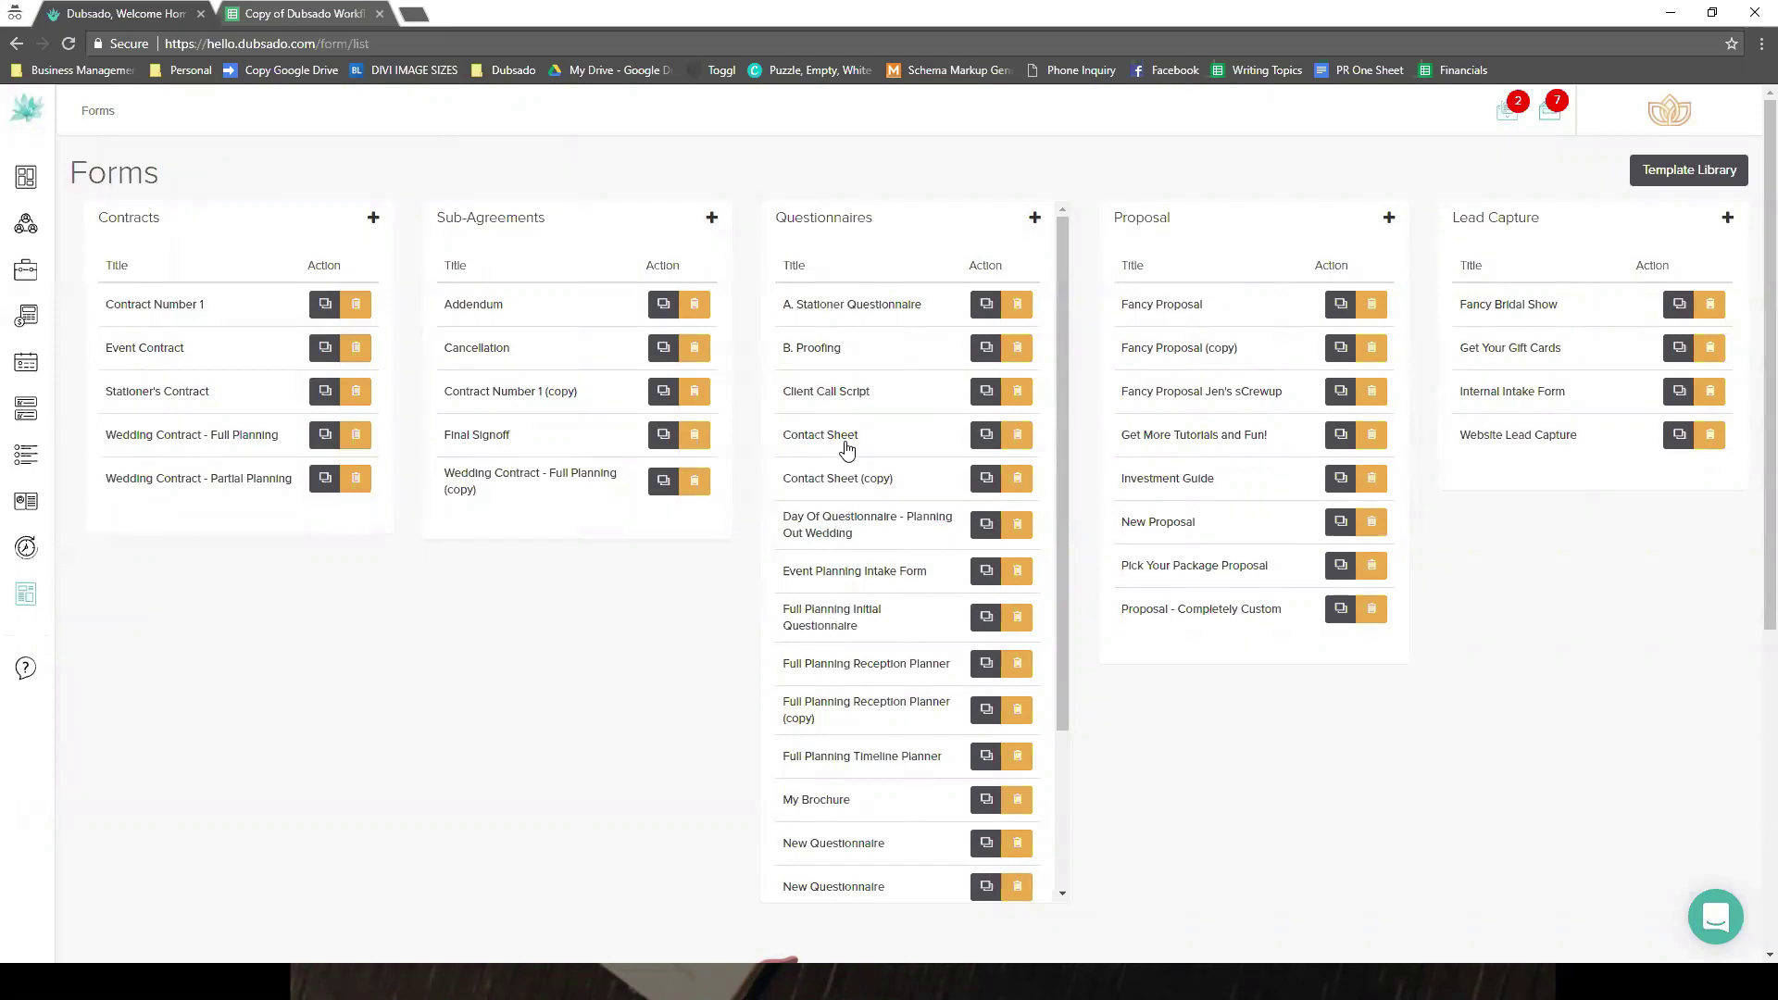
{"action": "scroll", "coordinate": [813, 647], "scroll_direction": "down", "scroll_amount": 2}
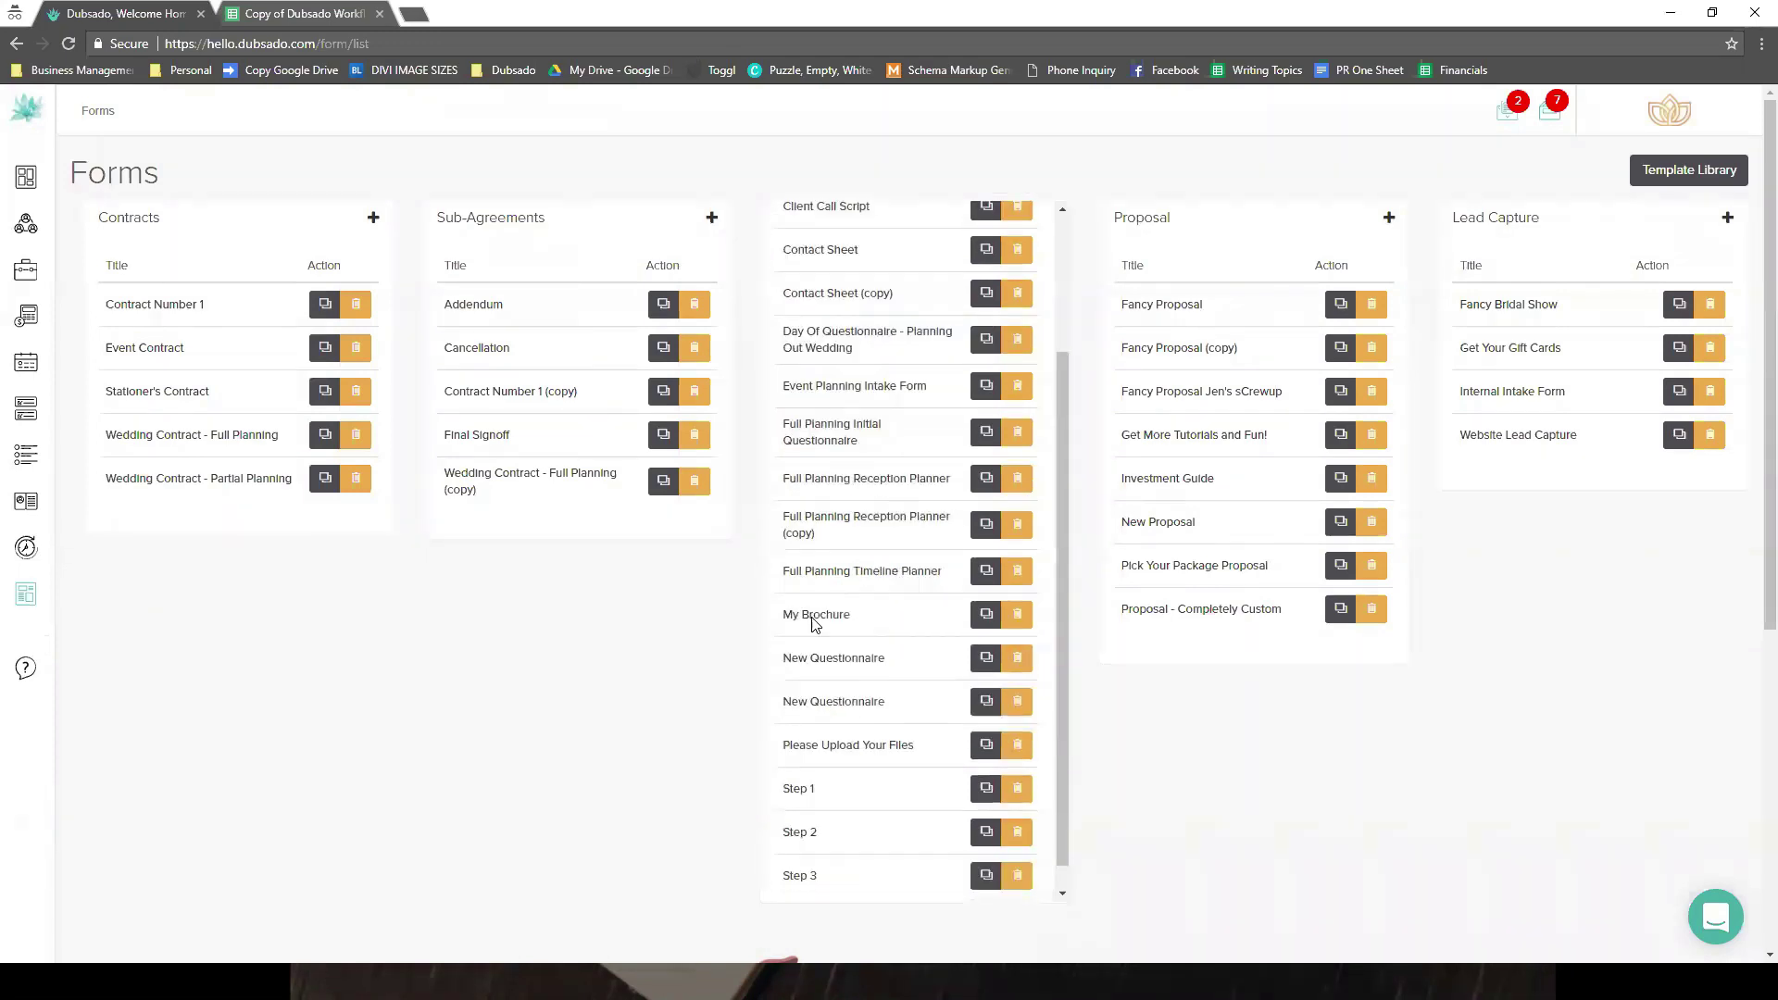
{"action": "left_click", "coordinate": [813, 615]}
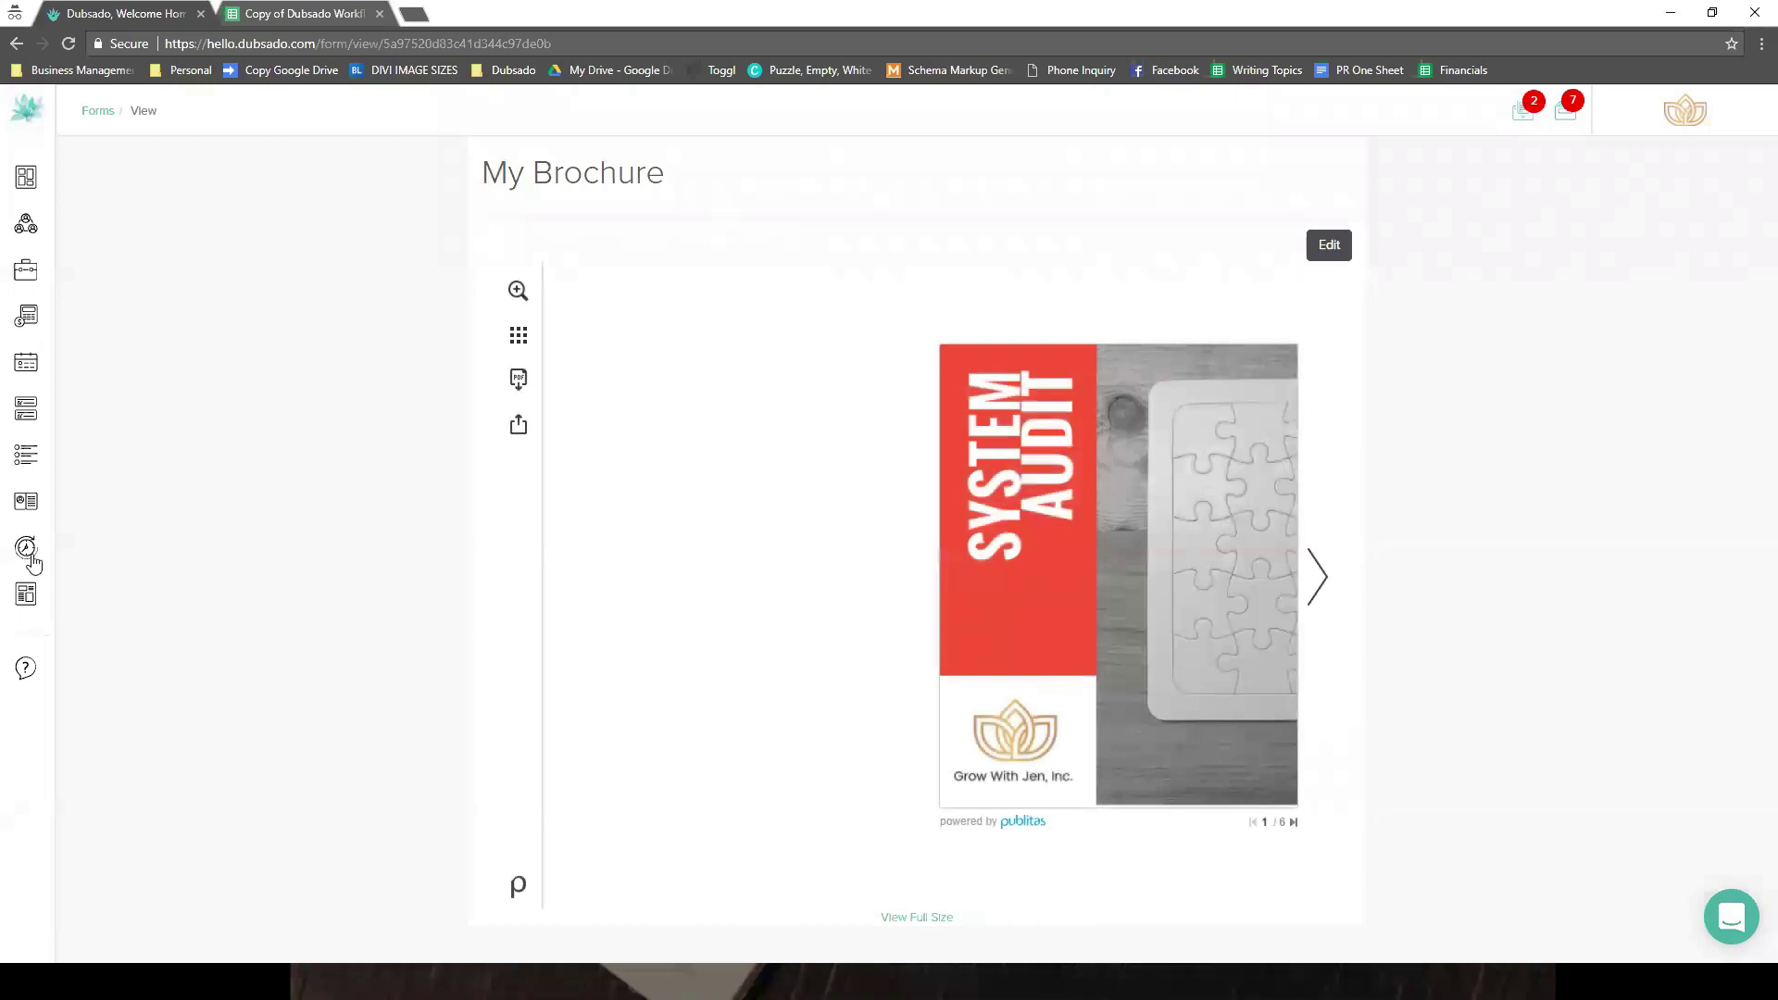
- Check the template spreadsheet, then return to Dubsado's Workflow list
{"action": "left_click", "coordinate": [287, 14]}
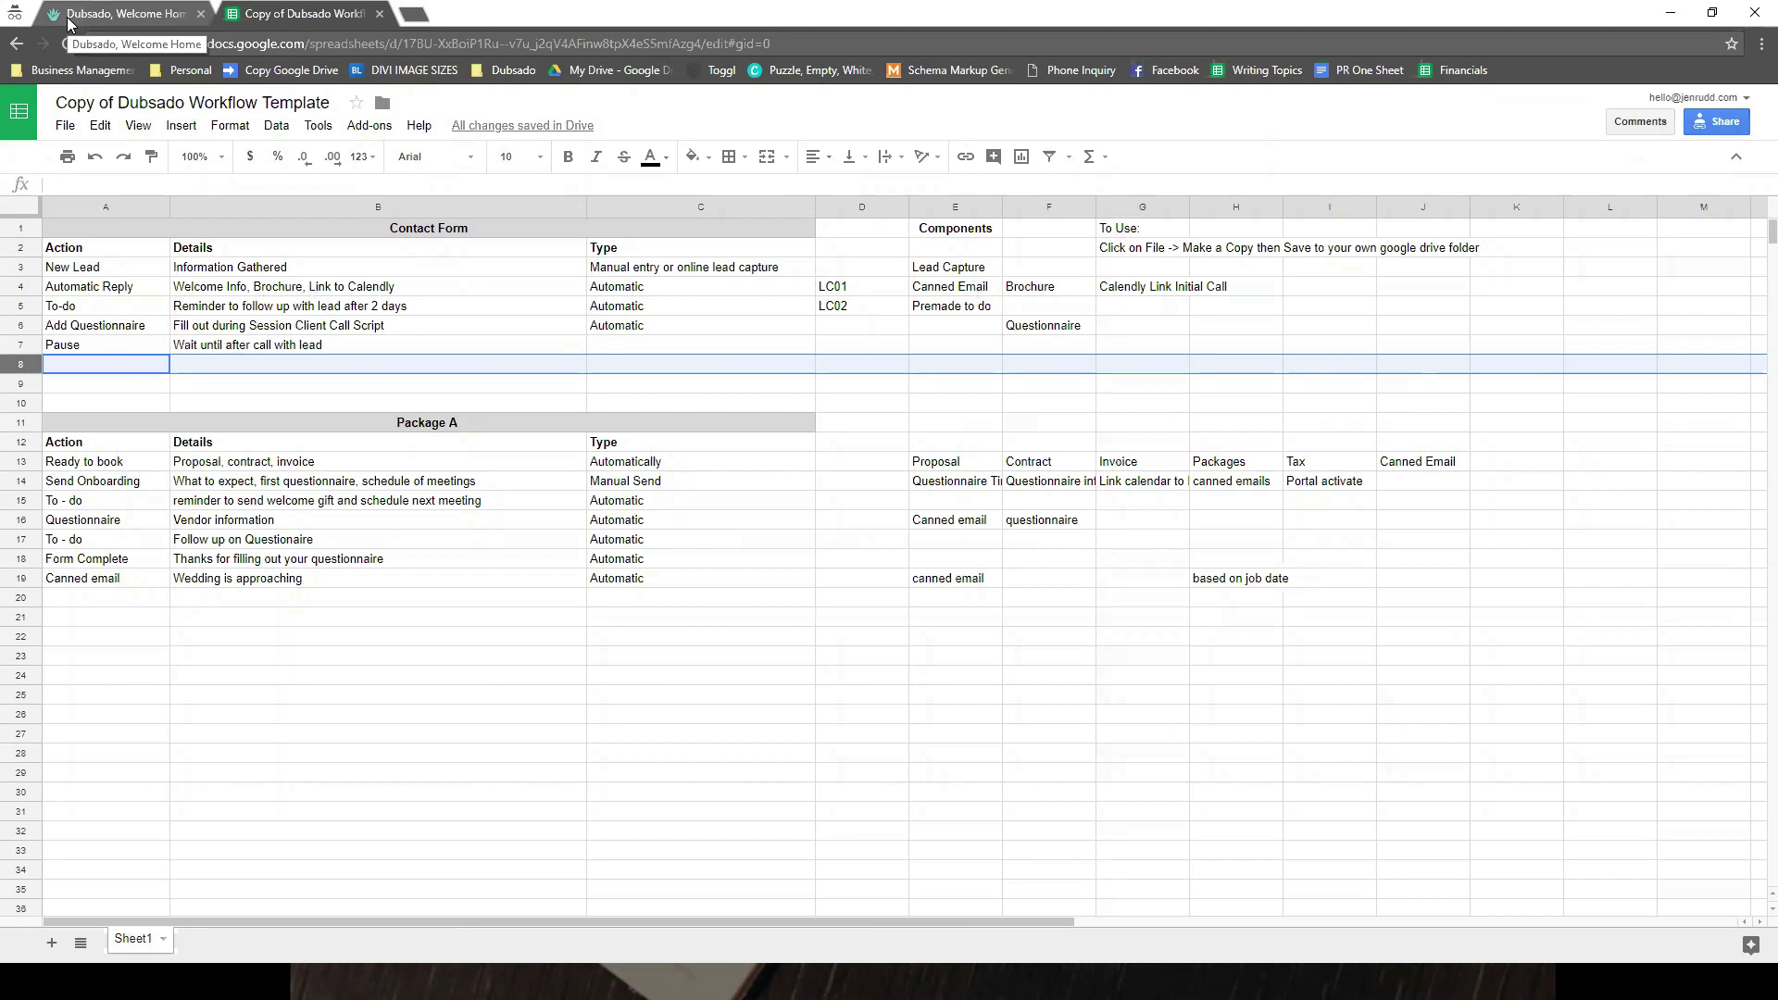
{"action": "left_click", "coordinate": [69, 24]}
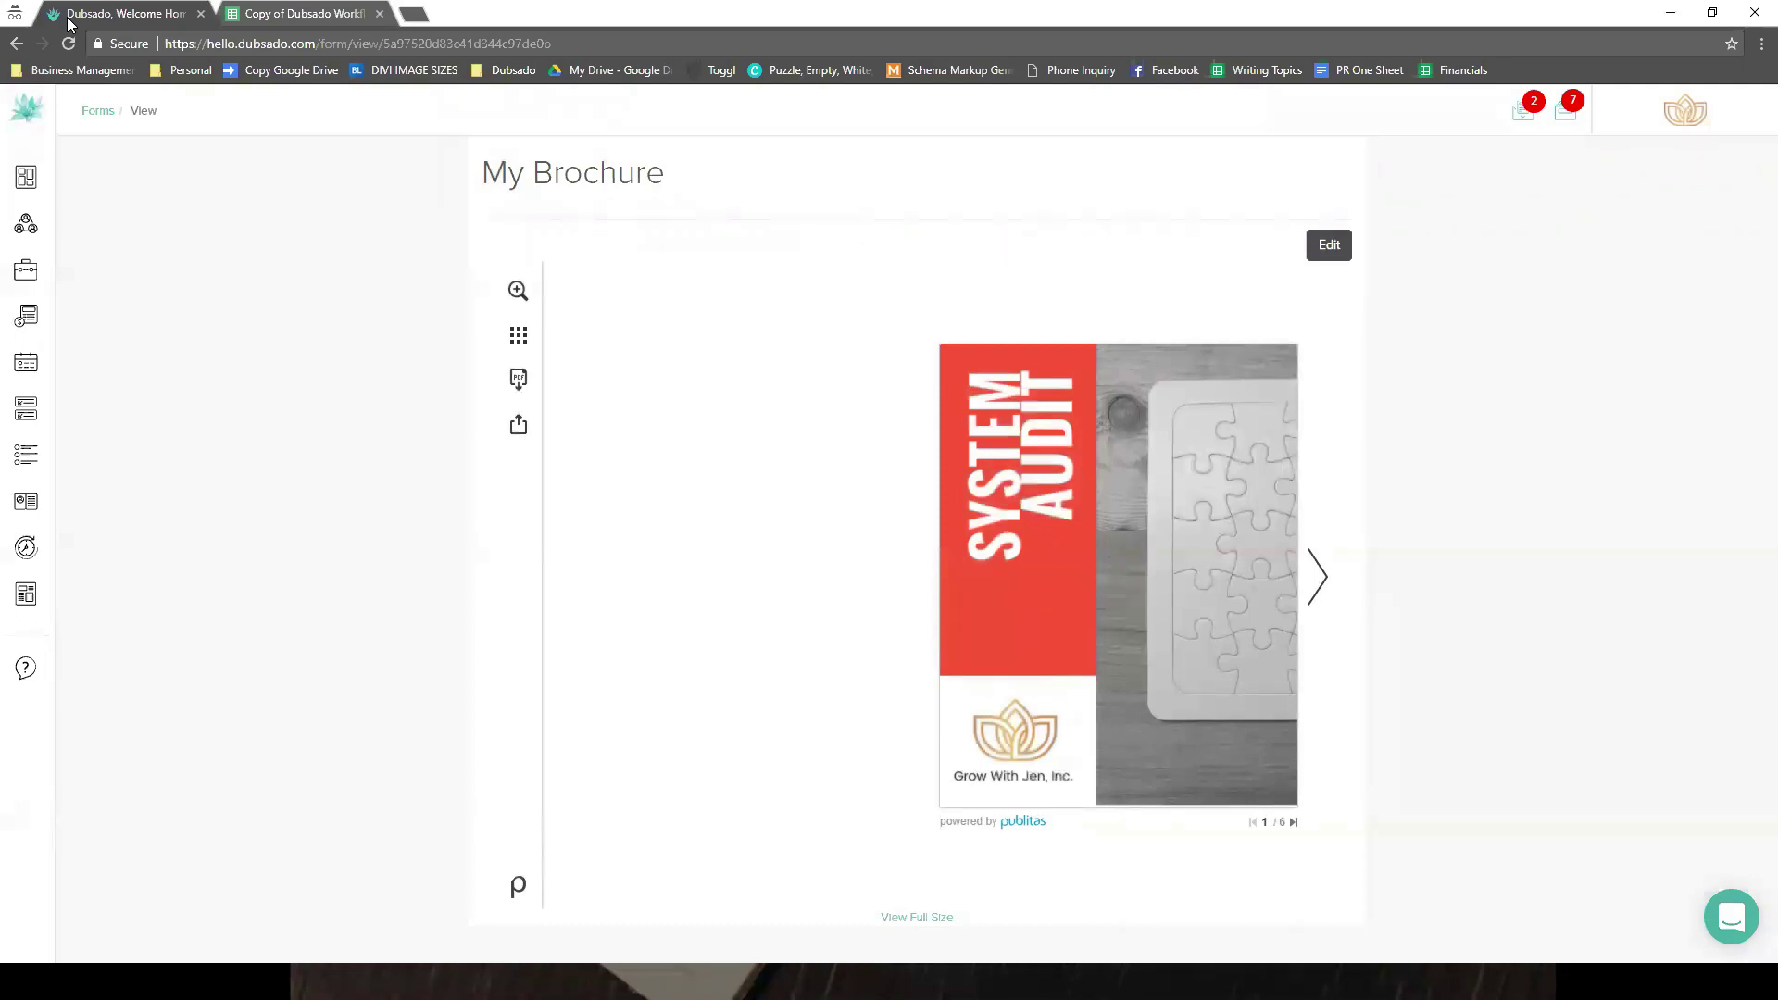
{"action": "mouse_move", "coordinate": [42, 583]}
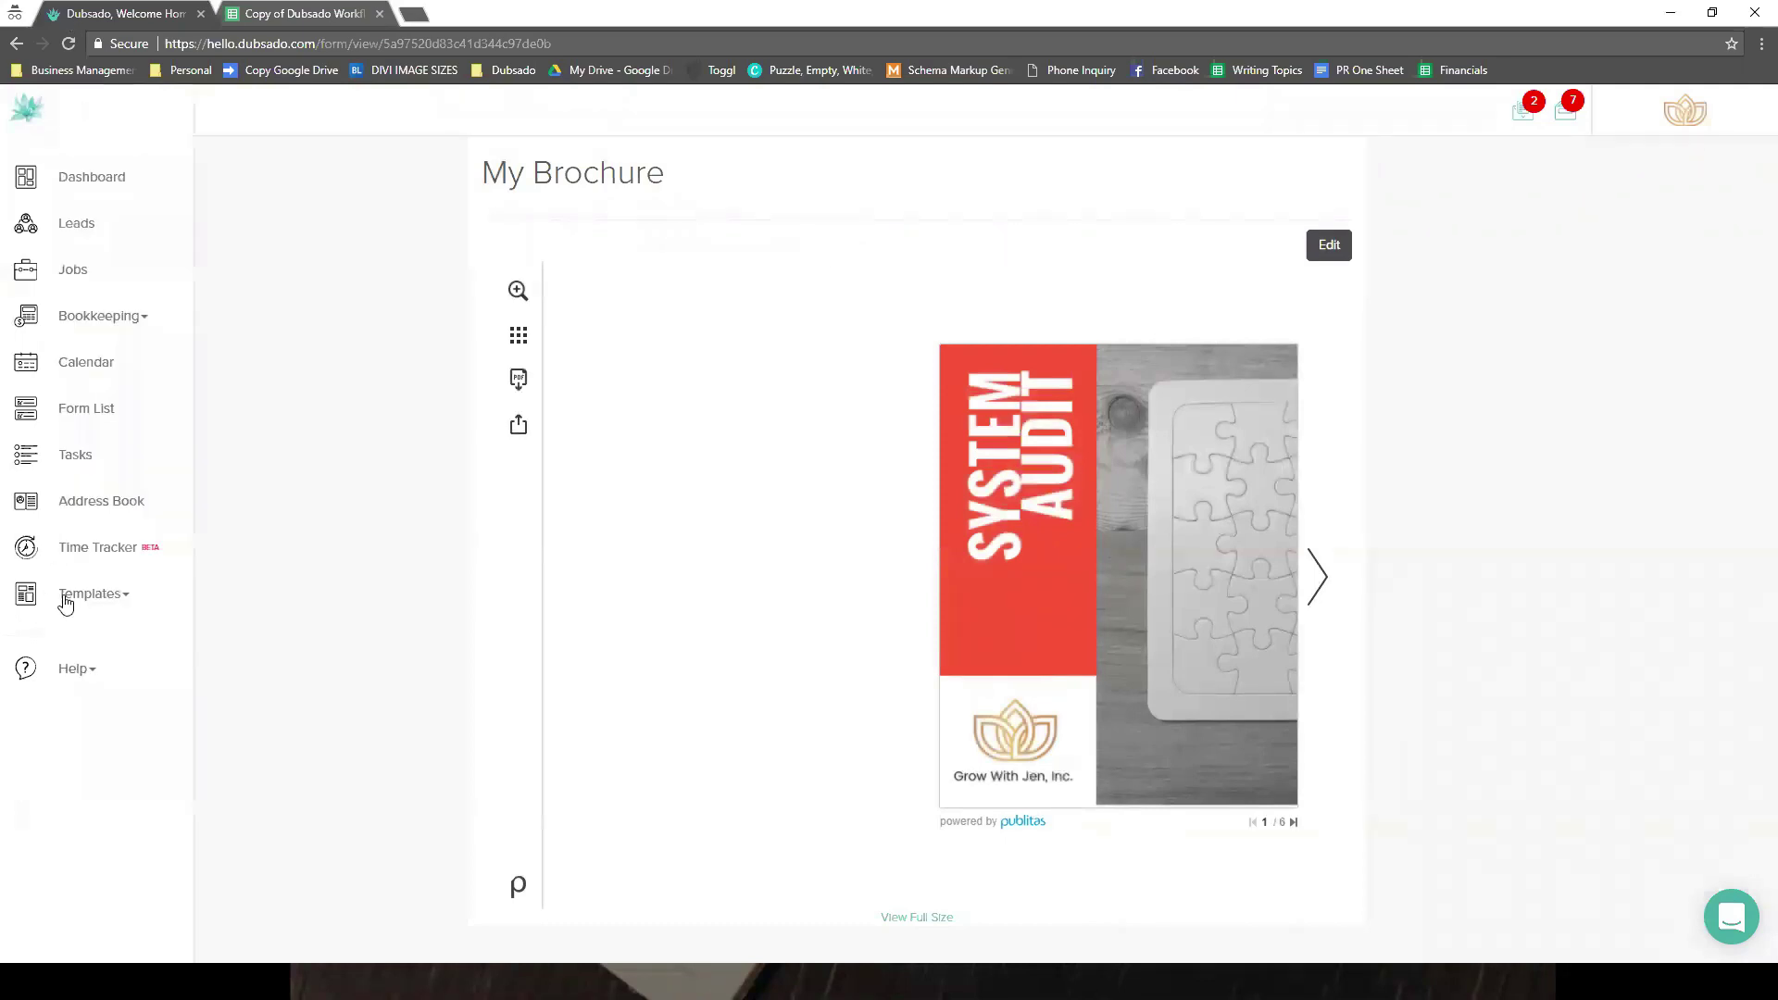
{"action": "left_click", "coordinate": [64, 594]}
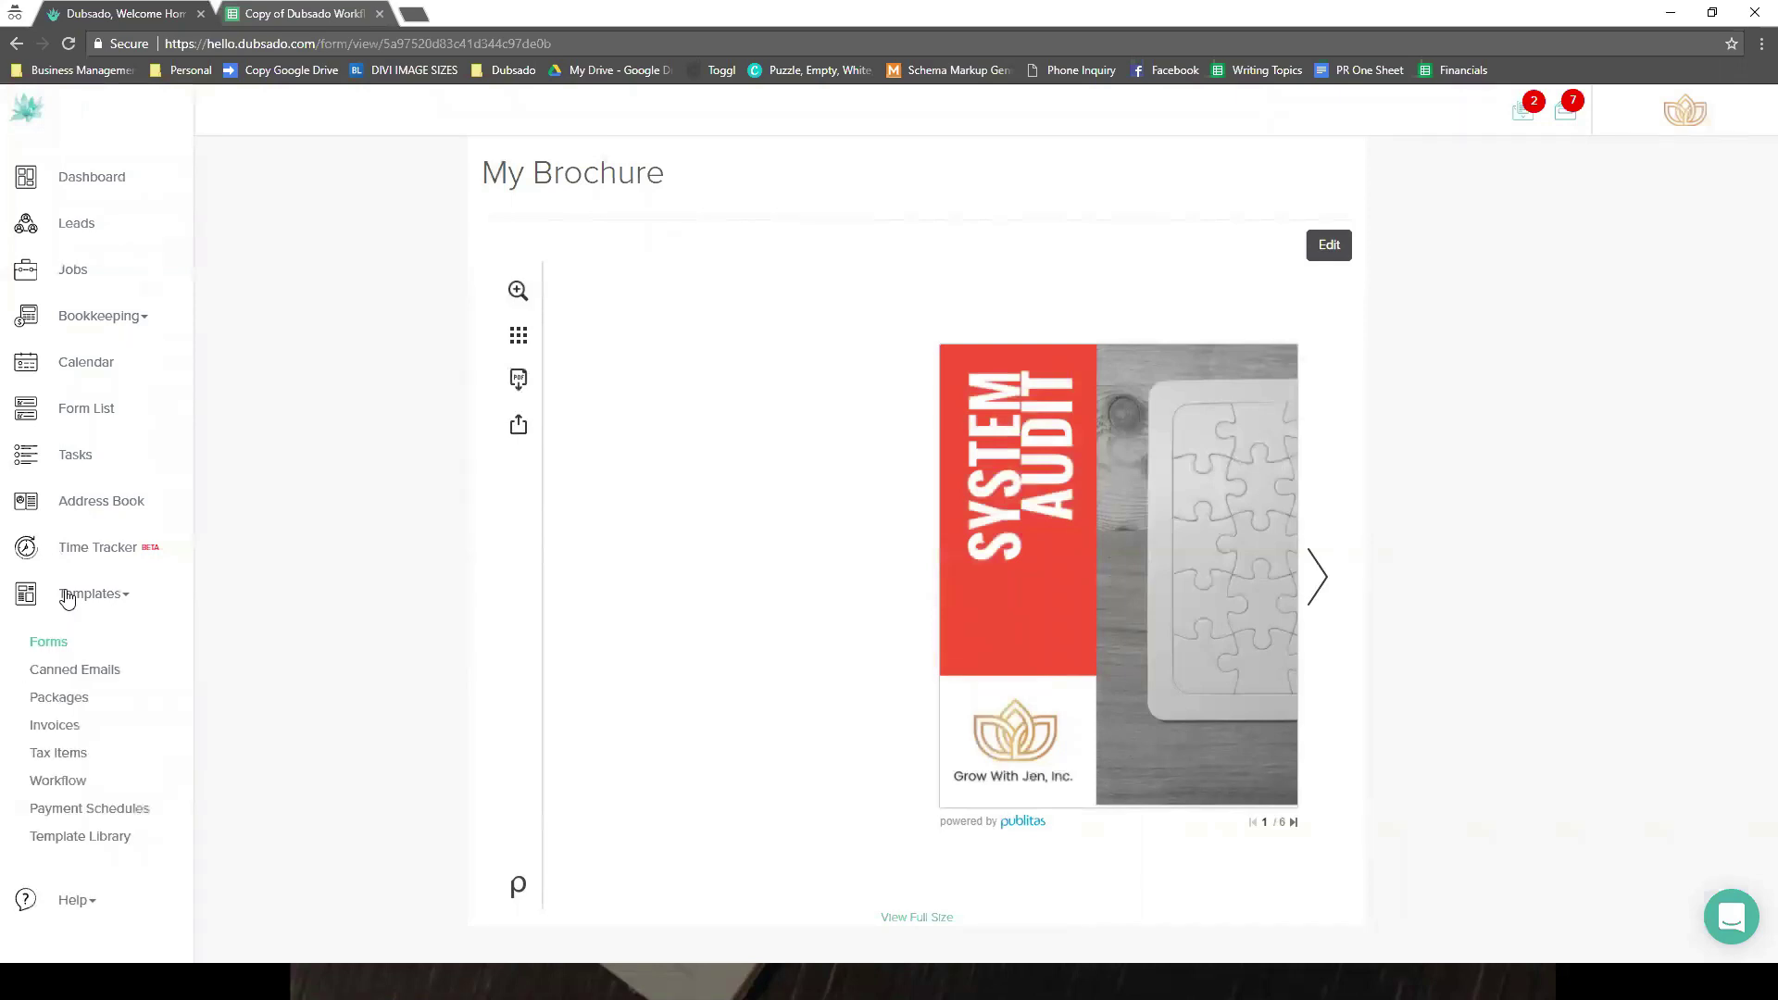
{"action": "left_click", "coordinate": [61, 785]}
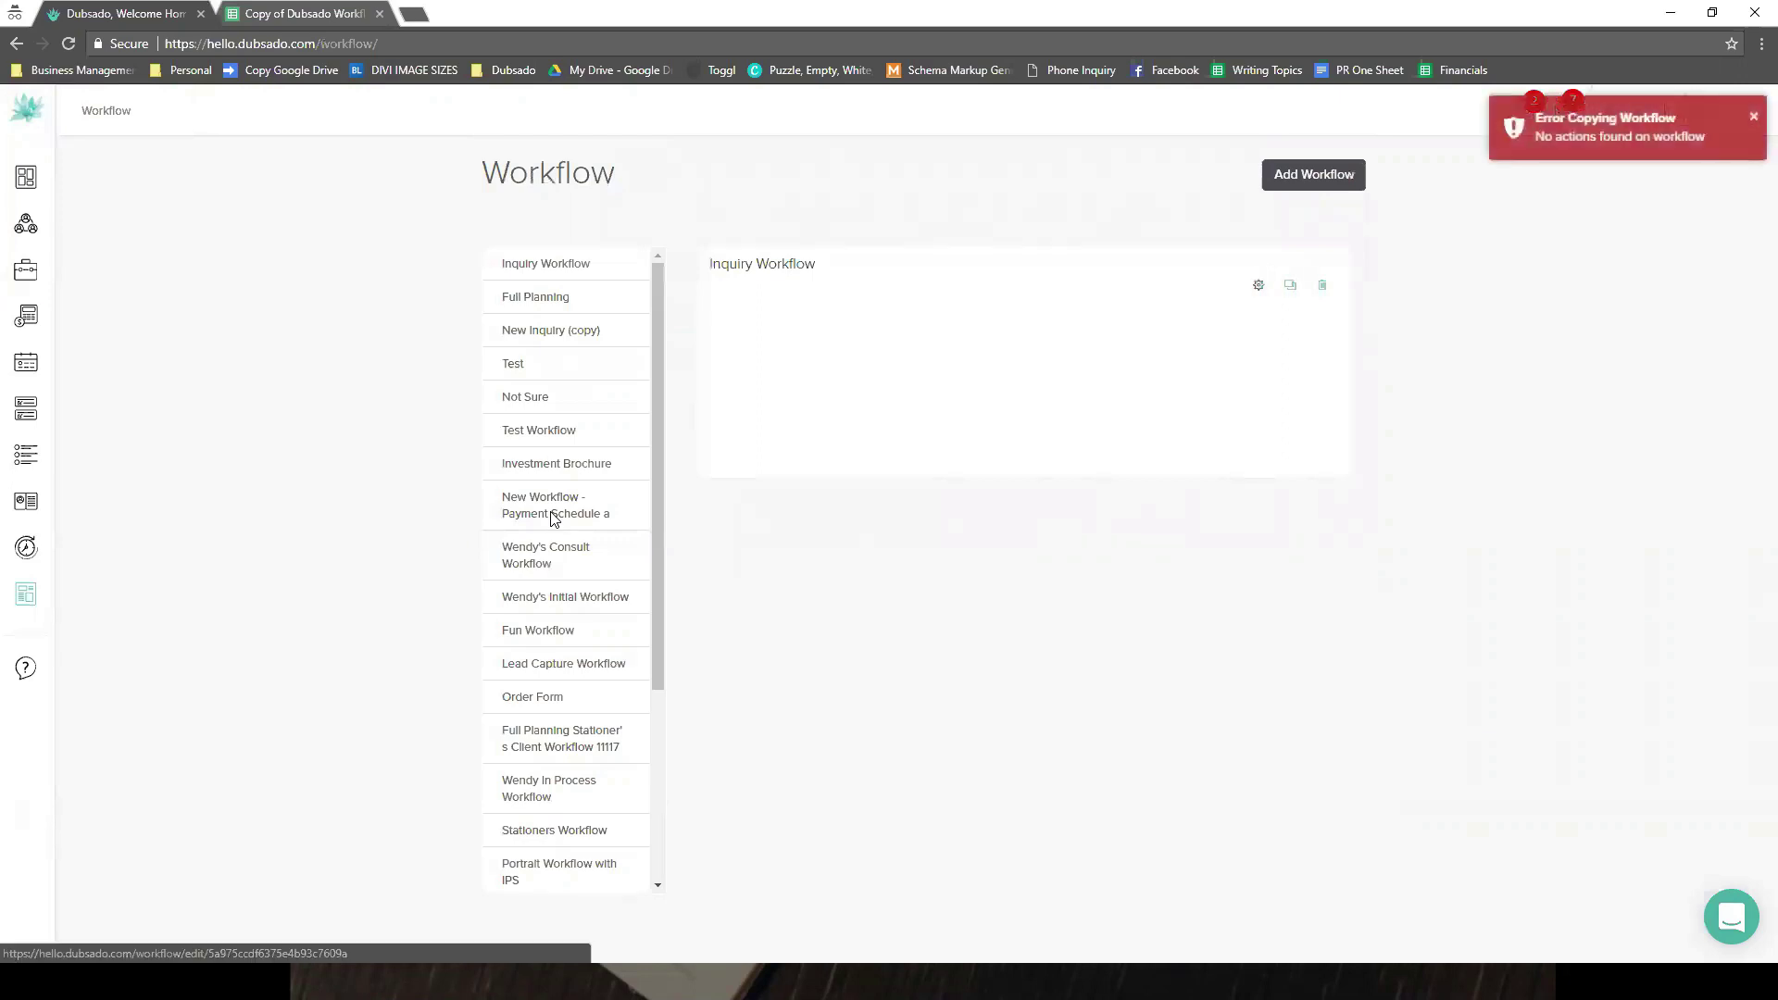
- Open Inquiry Workflow, view the available action types, and cancel without adding an action
{"action": "left_click", "coordinate": [552, 517]}
{"action": "left_click", "coordinate": [526, 426]}
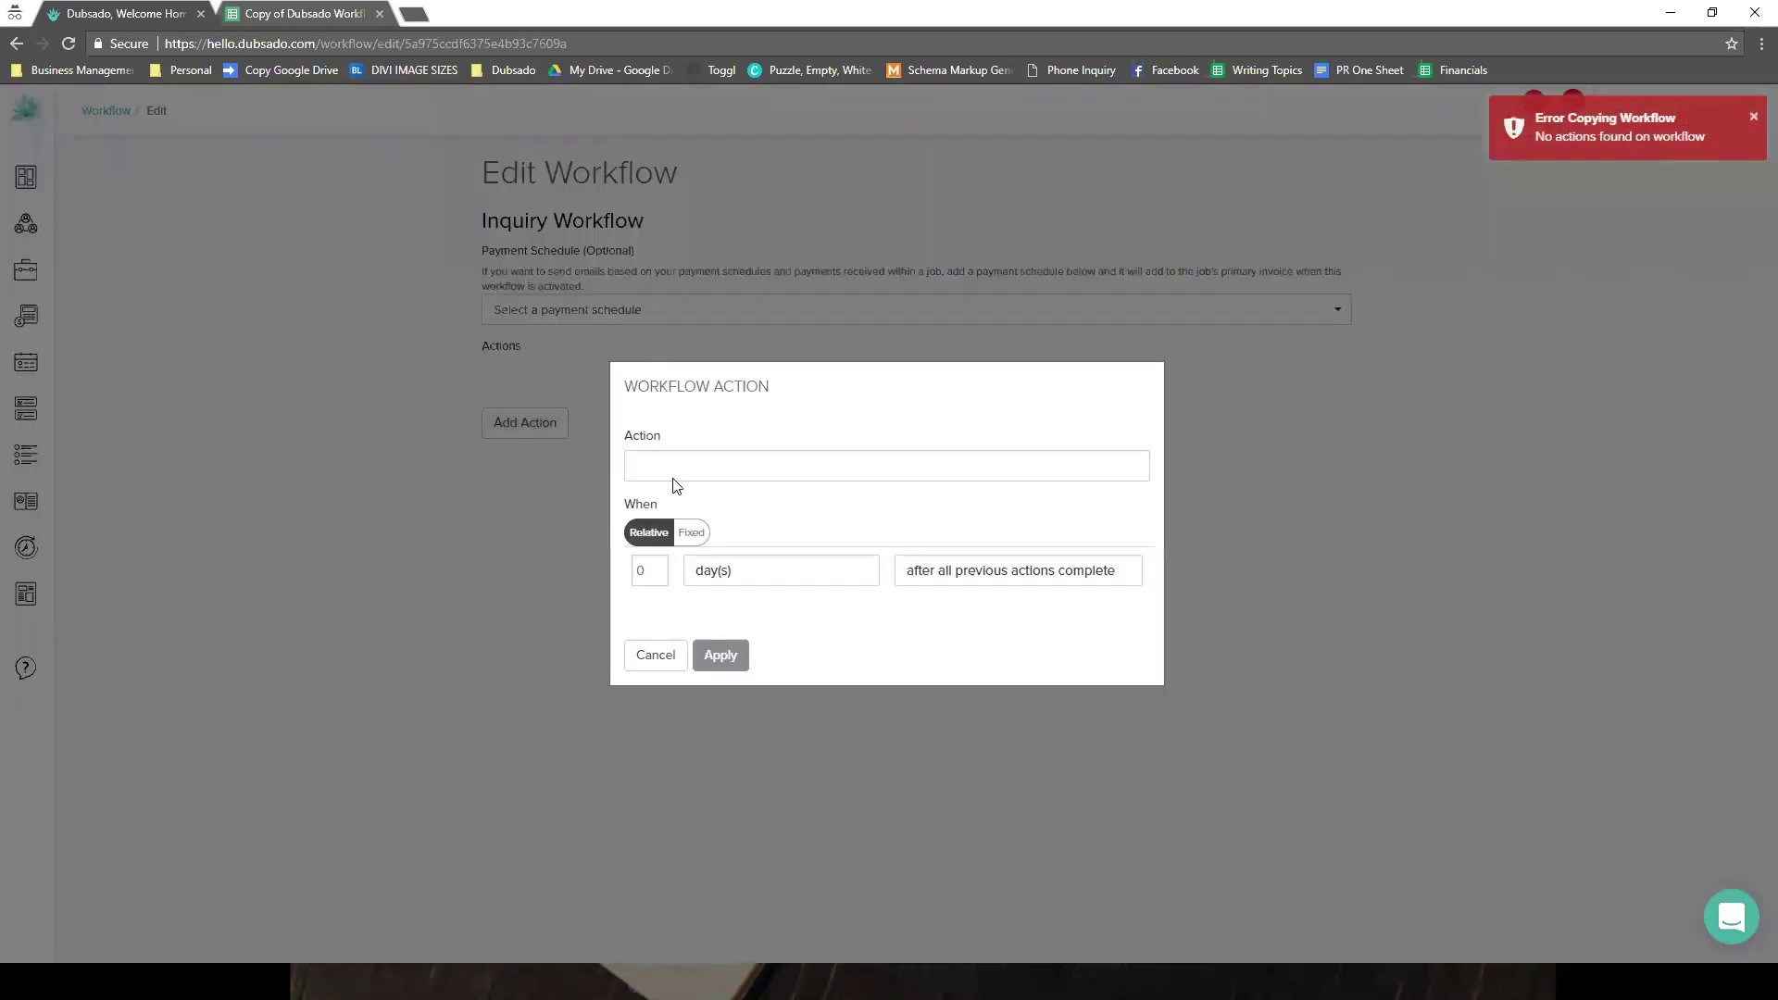
{"action": "left_click", "coordinate": [707, 464]}
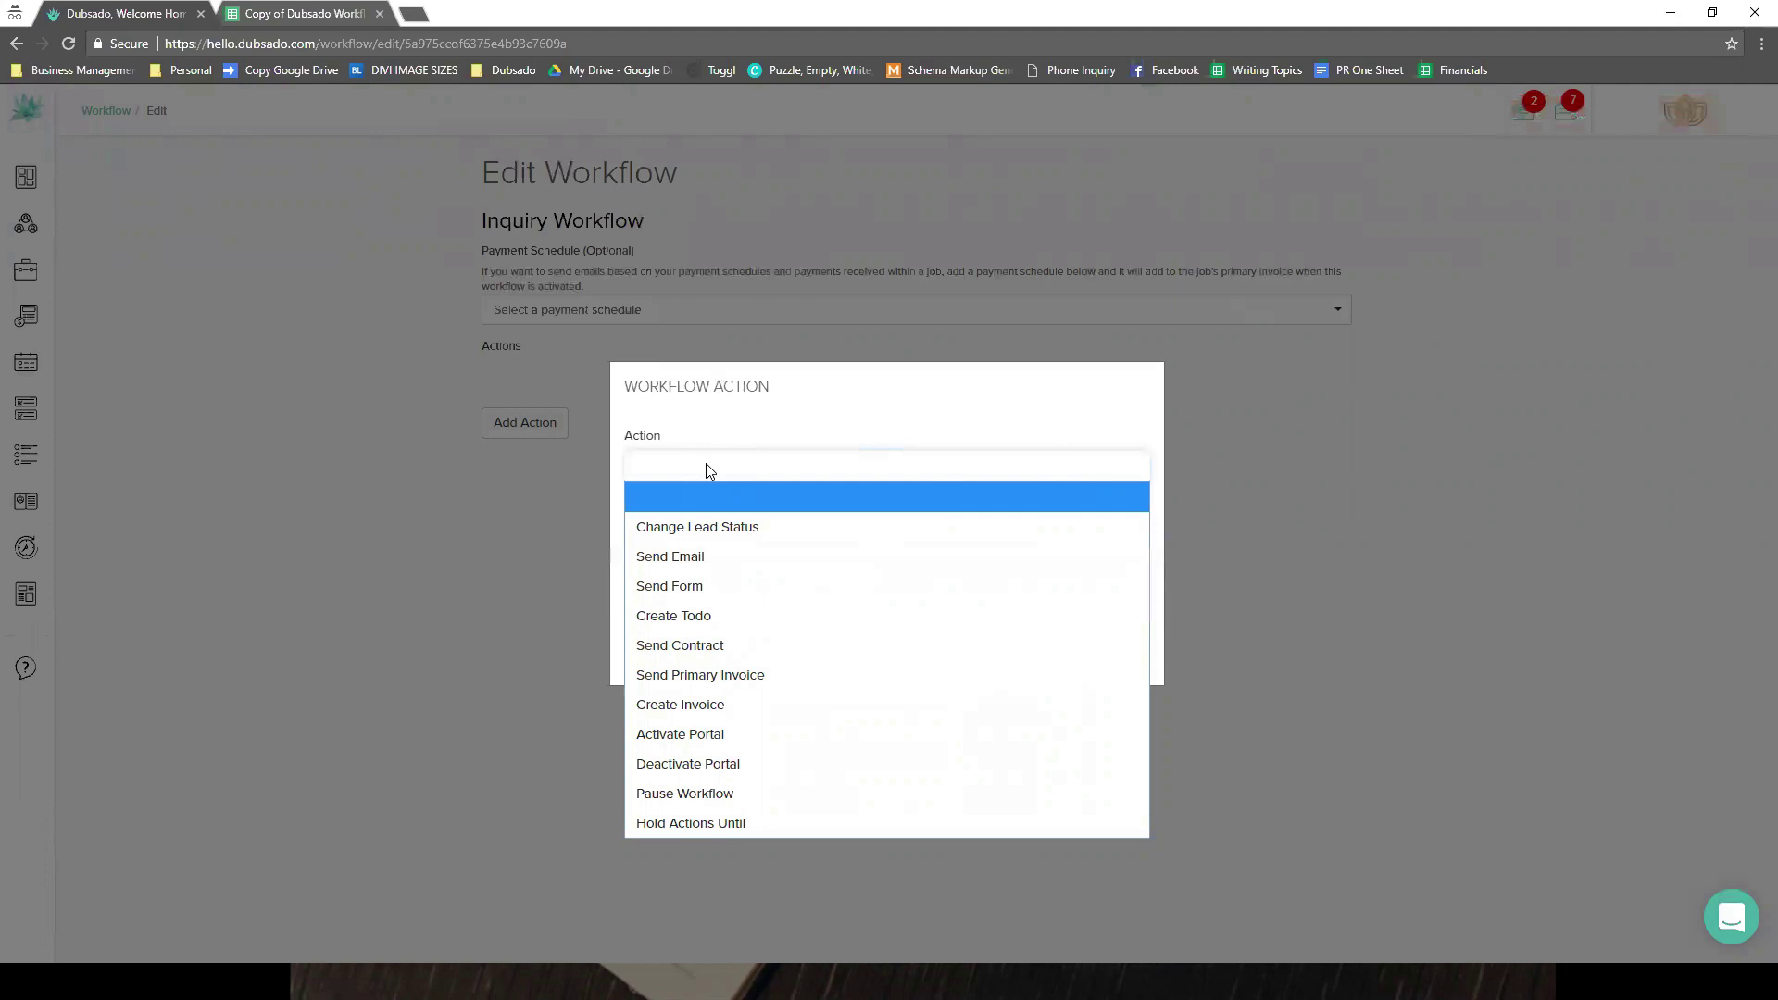
{"action": "left_click", "coordinate": [706, 465]}
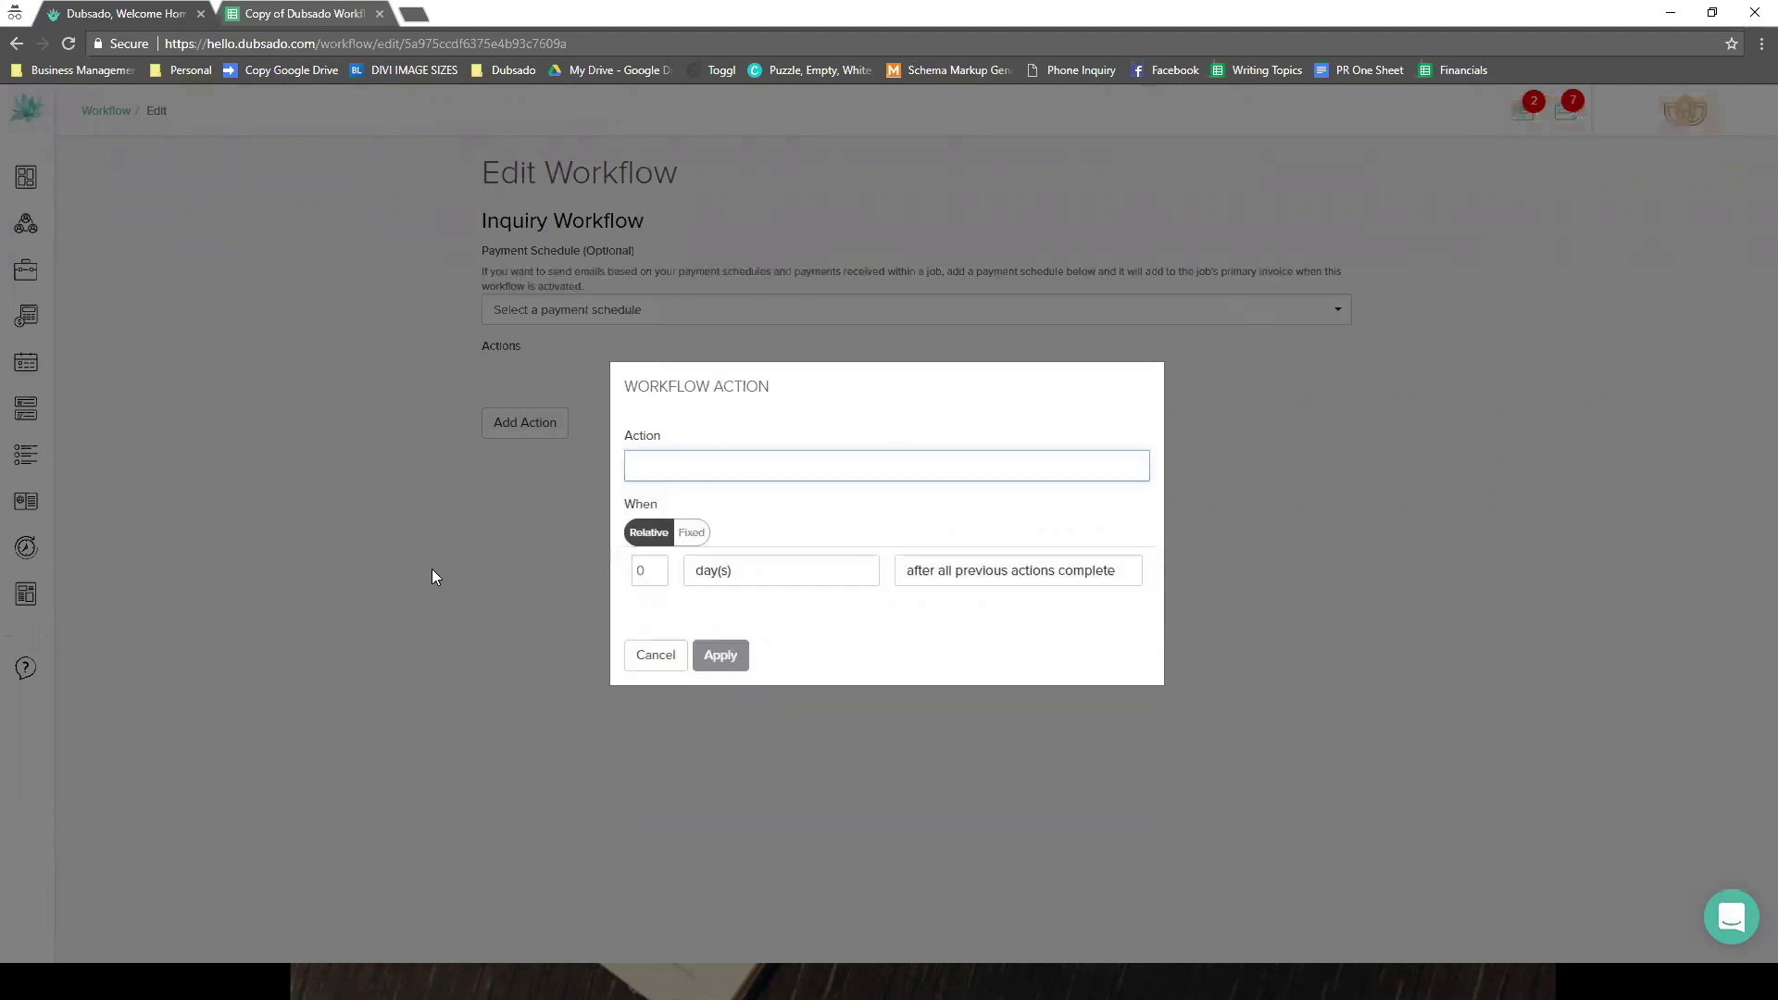
{"action": "left_click", "coordinate": [653, 655]}
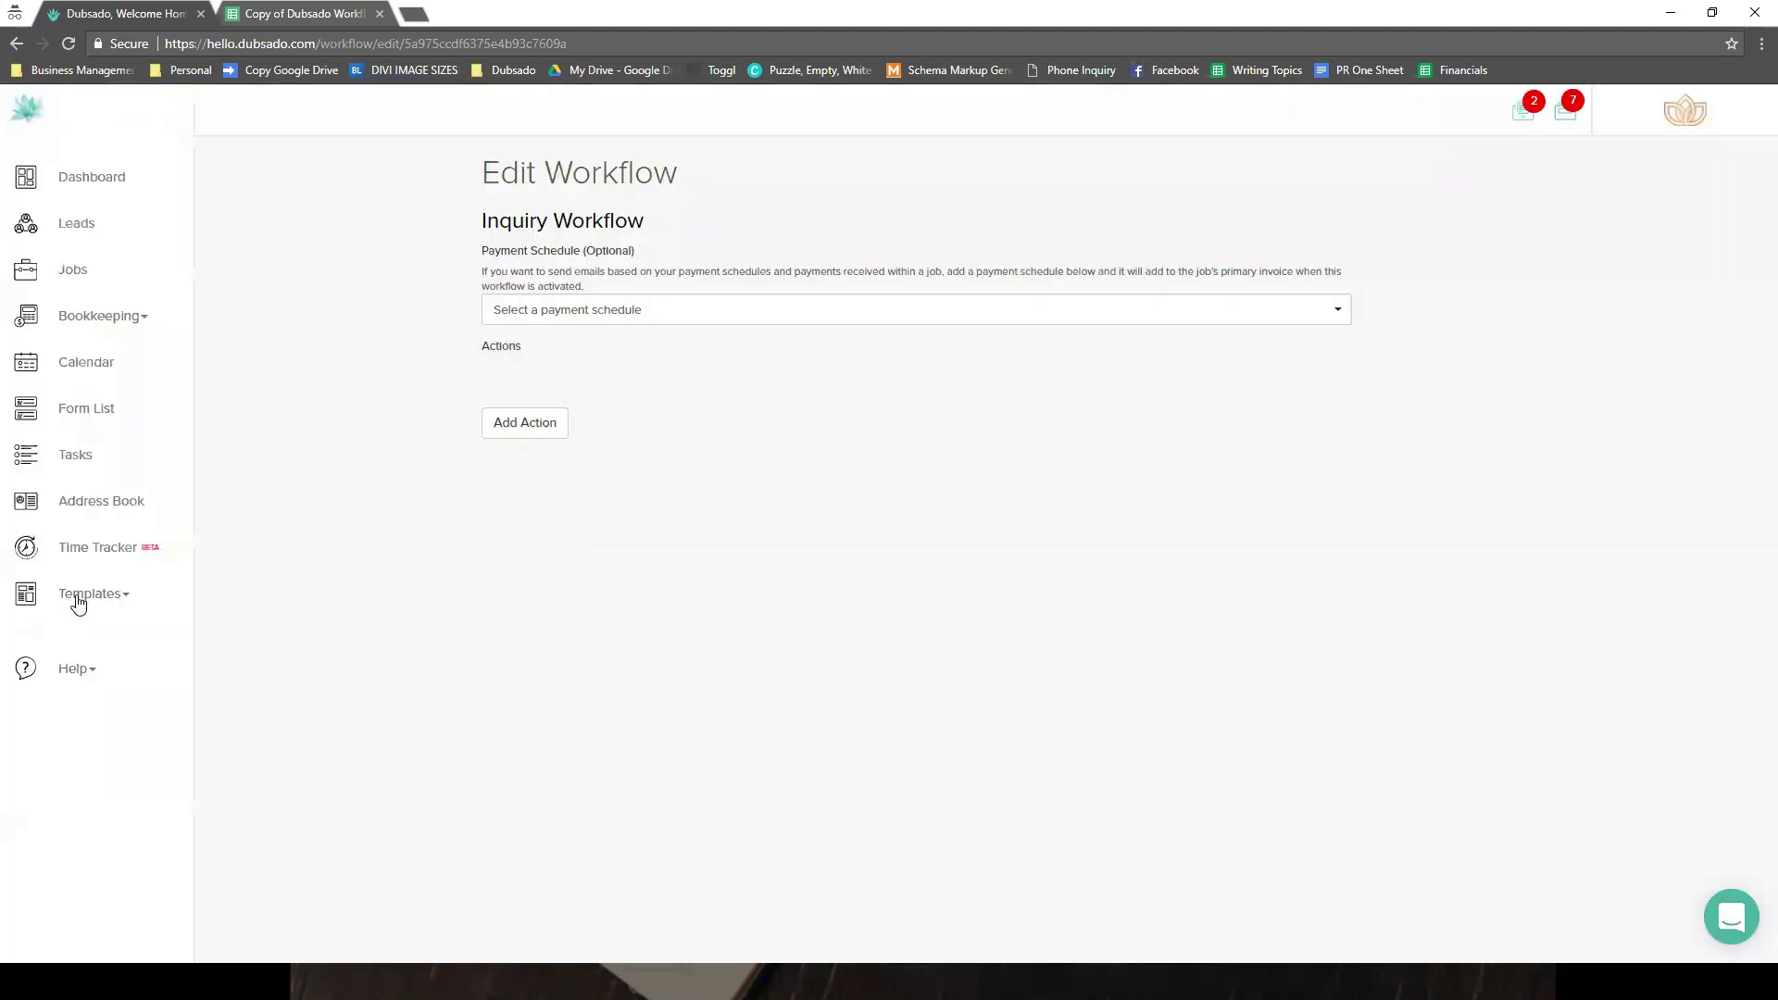
- Open the My Brochure form template and inspect its image element below the brochure
{"action": "left_click", "coordinate": [75, 600]}
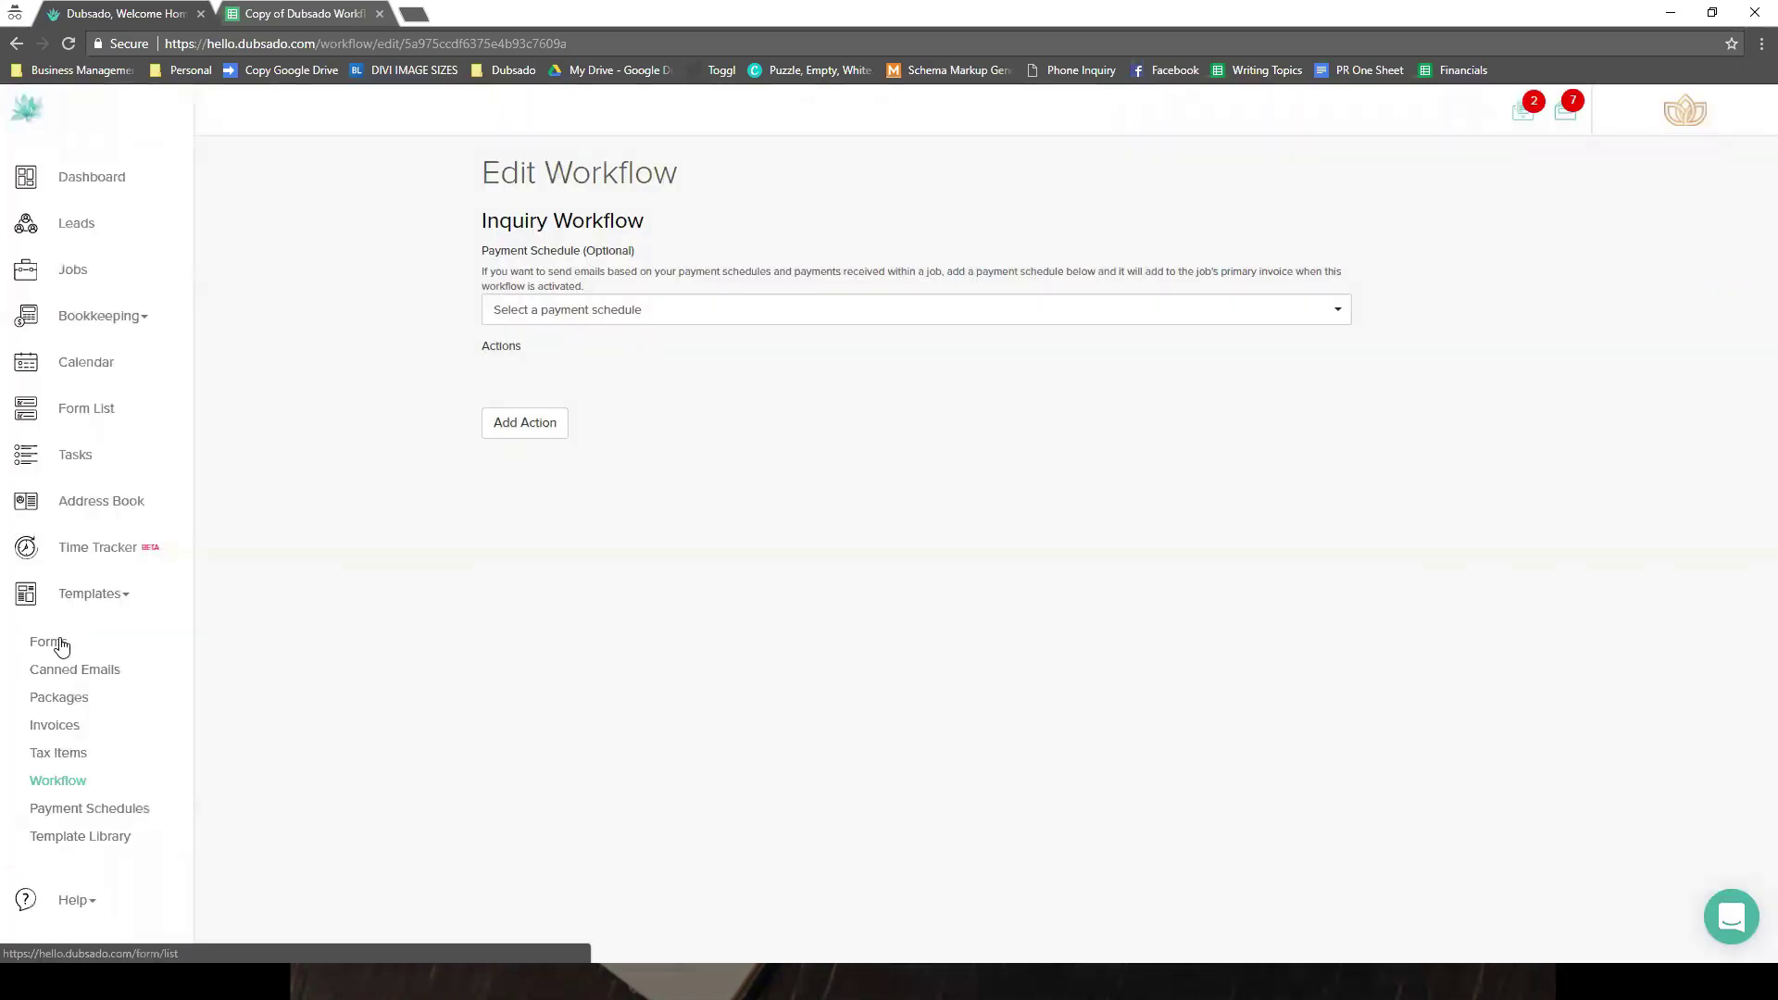
{"action": "left_click", "coordinate": [58, 643]}
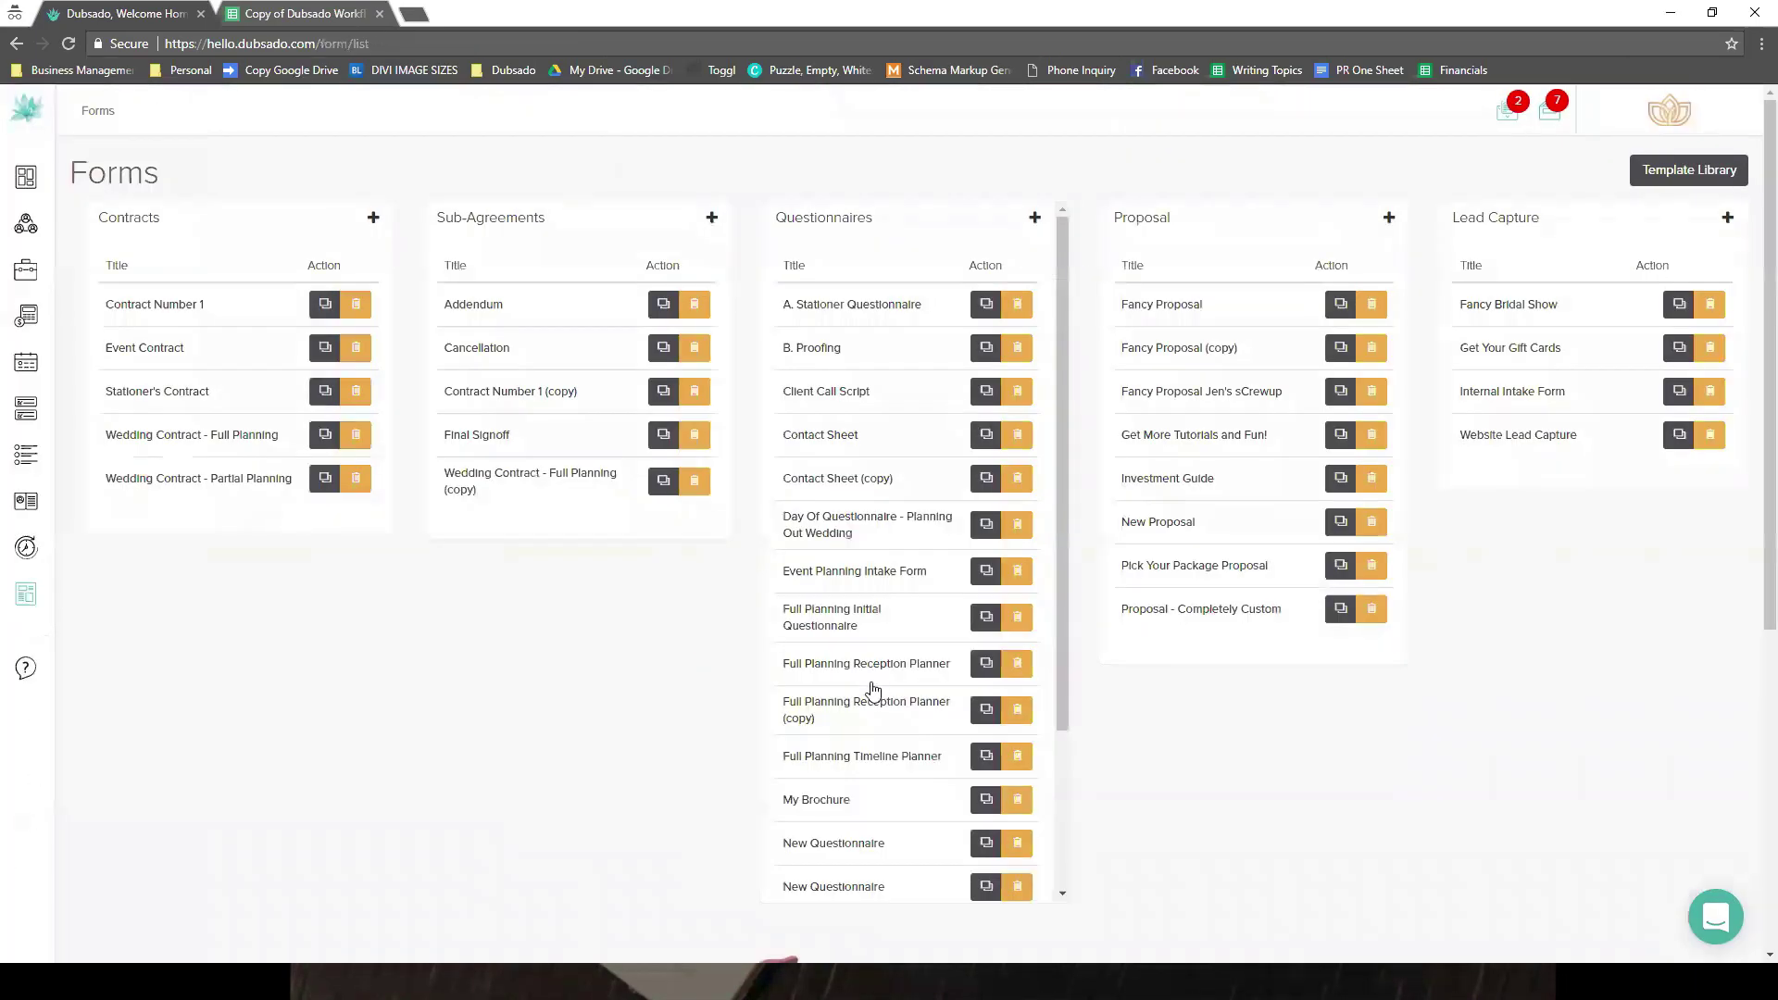
{"action": "left_click", "coordinate": [861, 798]}
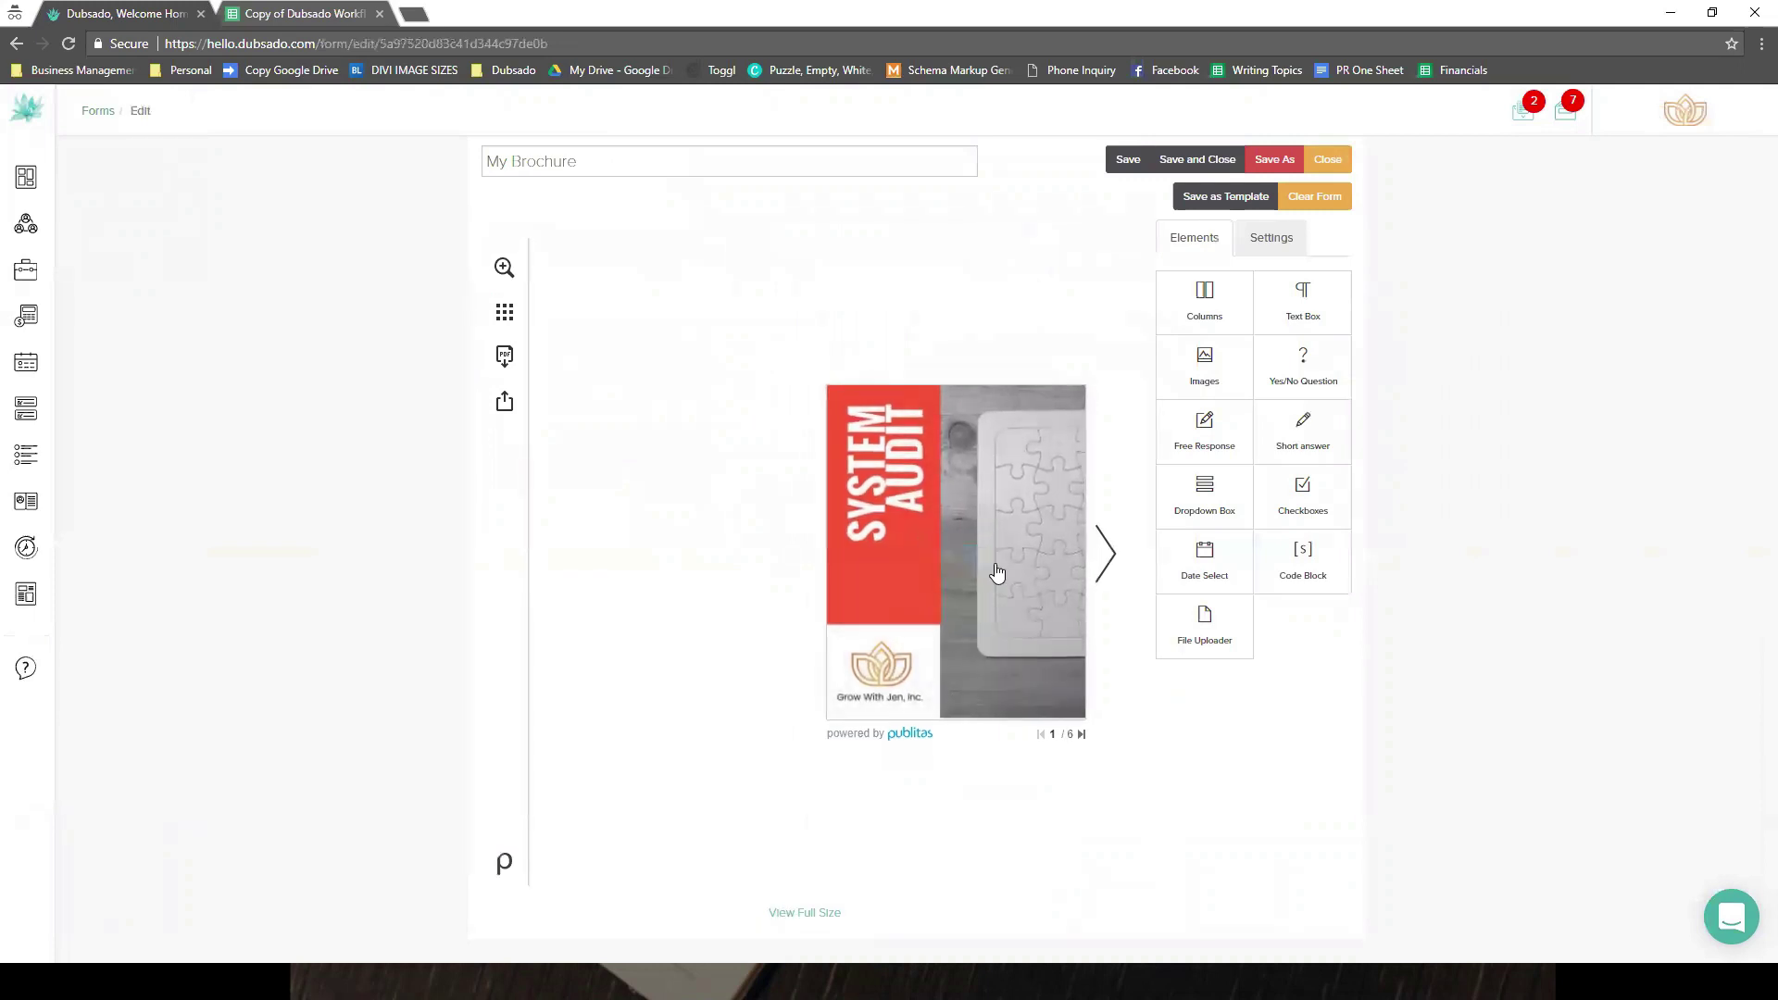
{"action": "scroll", "coordinate": [997, 574], "scroll_direction": "down", "scroll_amount": 2}
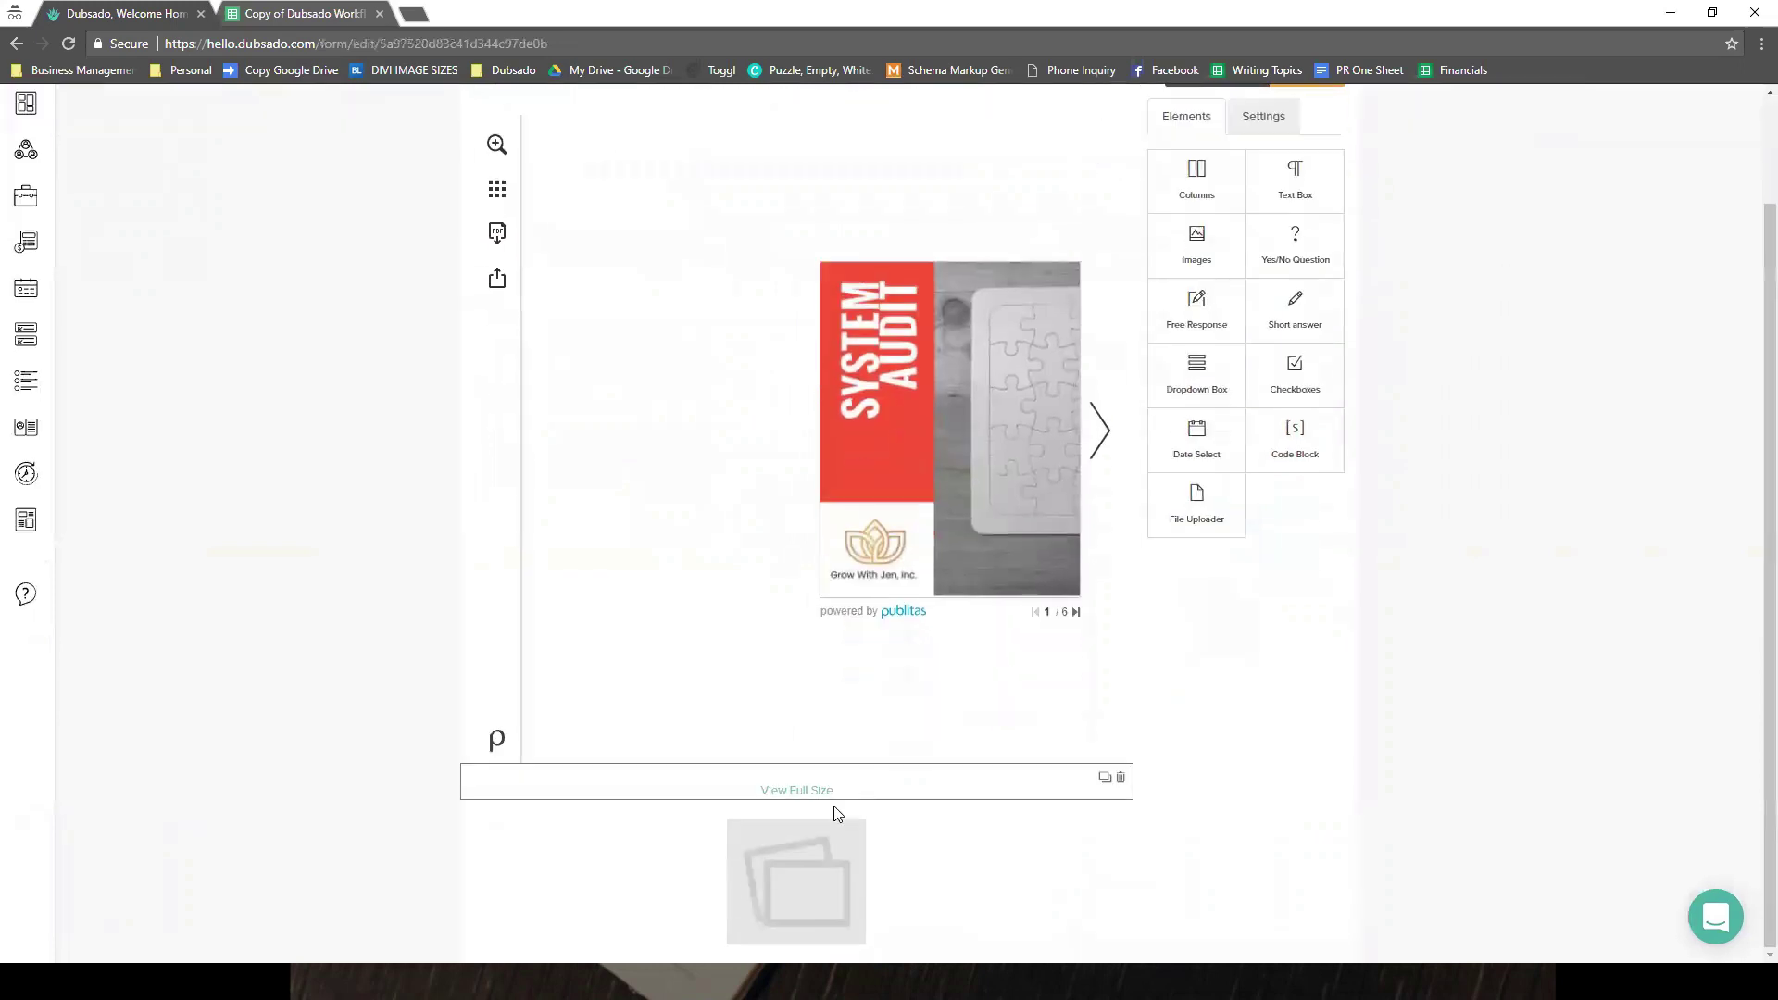
{"action": "left_click", "coordinate": [826, 820]}
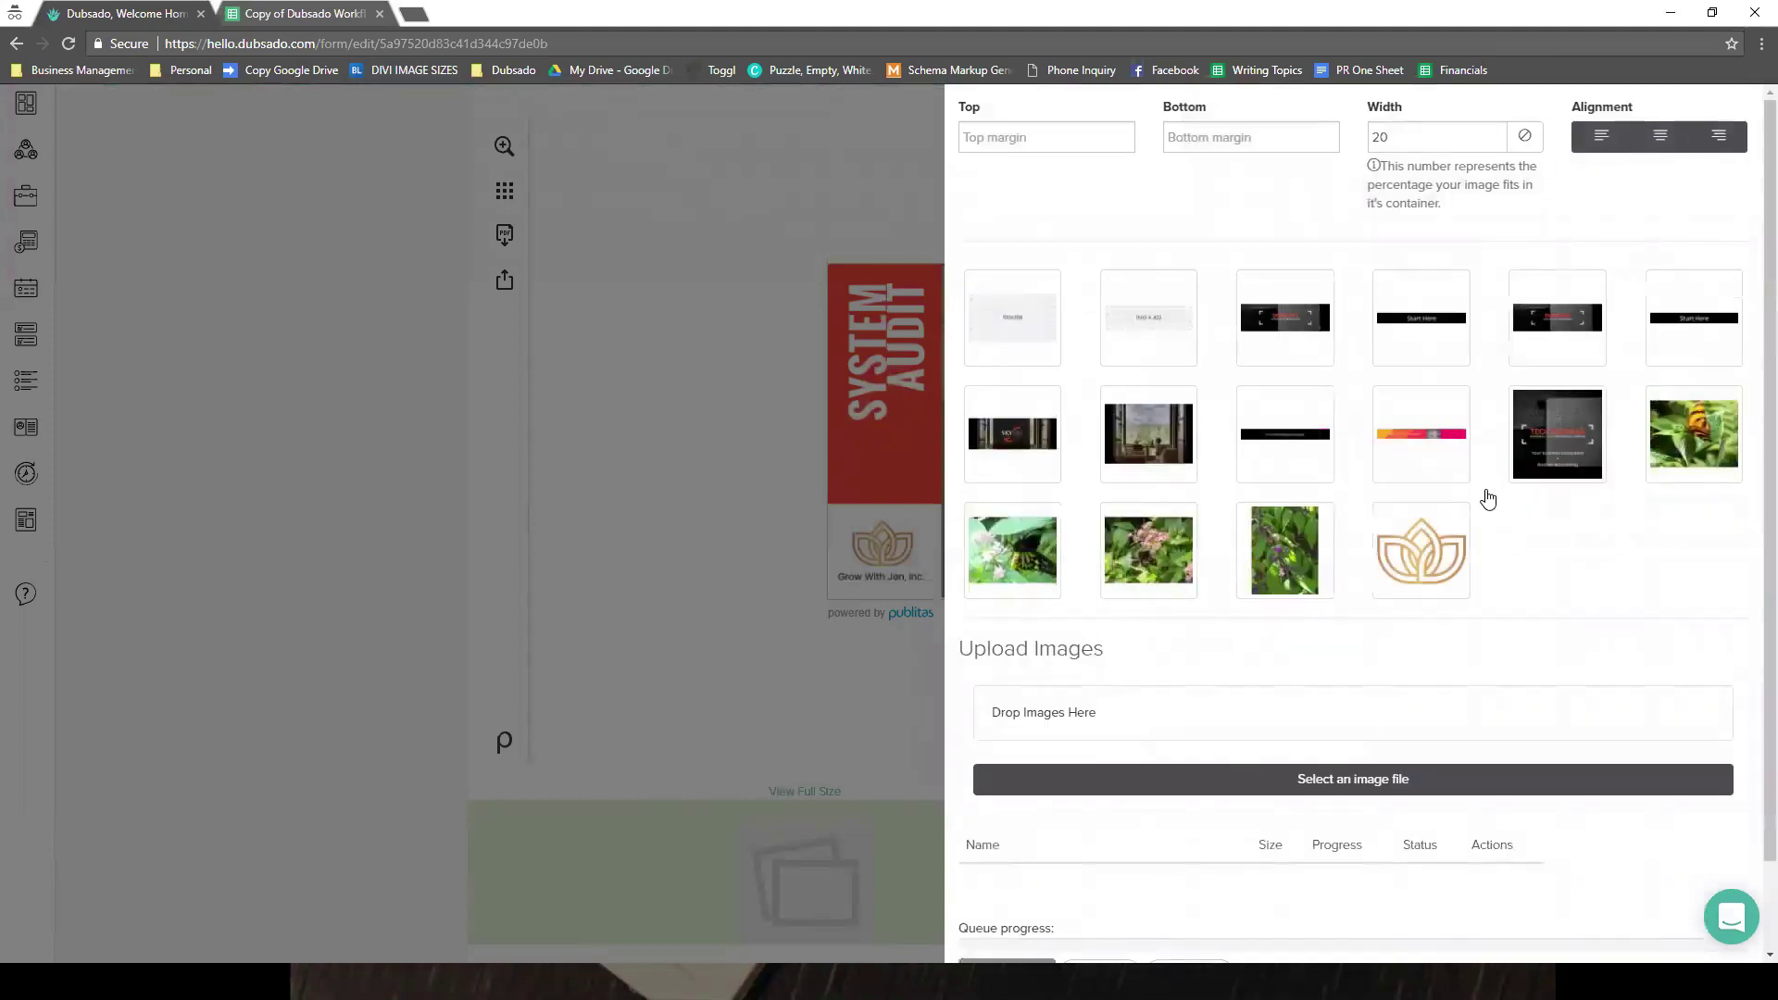
{"action": "scroll", "coordinate": [1488, 500], "scroll_direction": "down", "scroll_amount": 1}
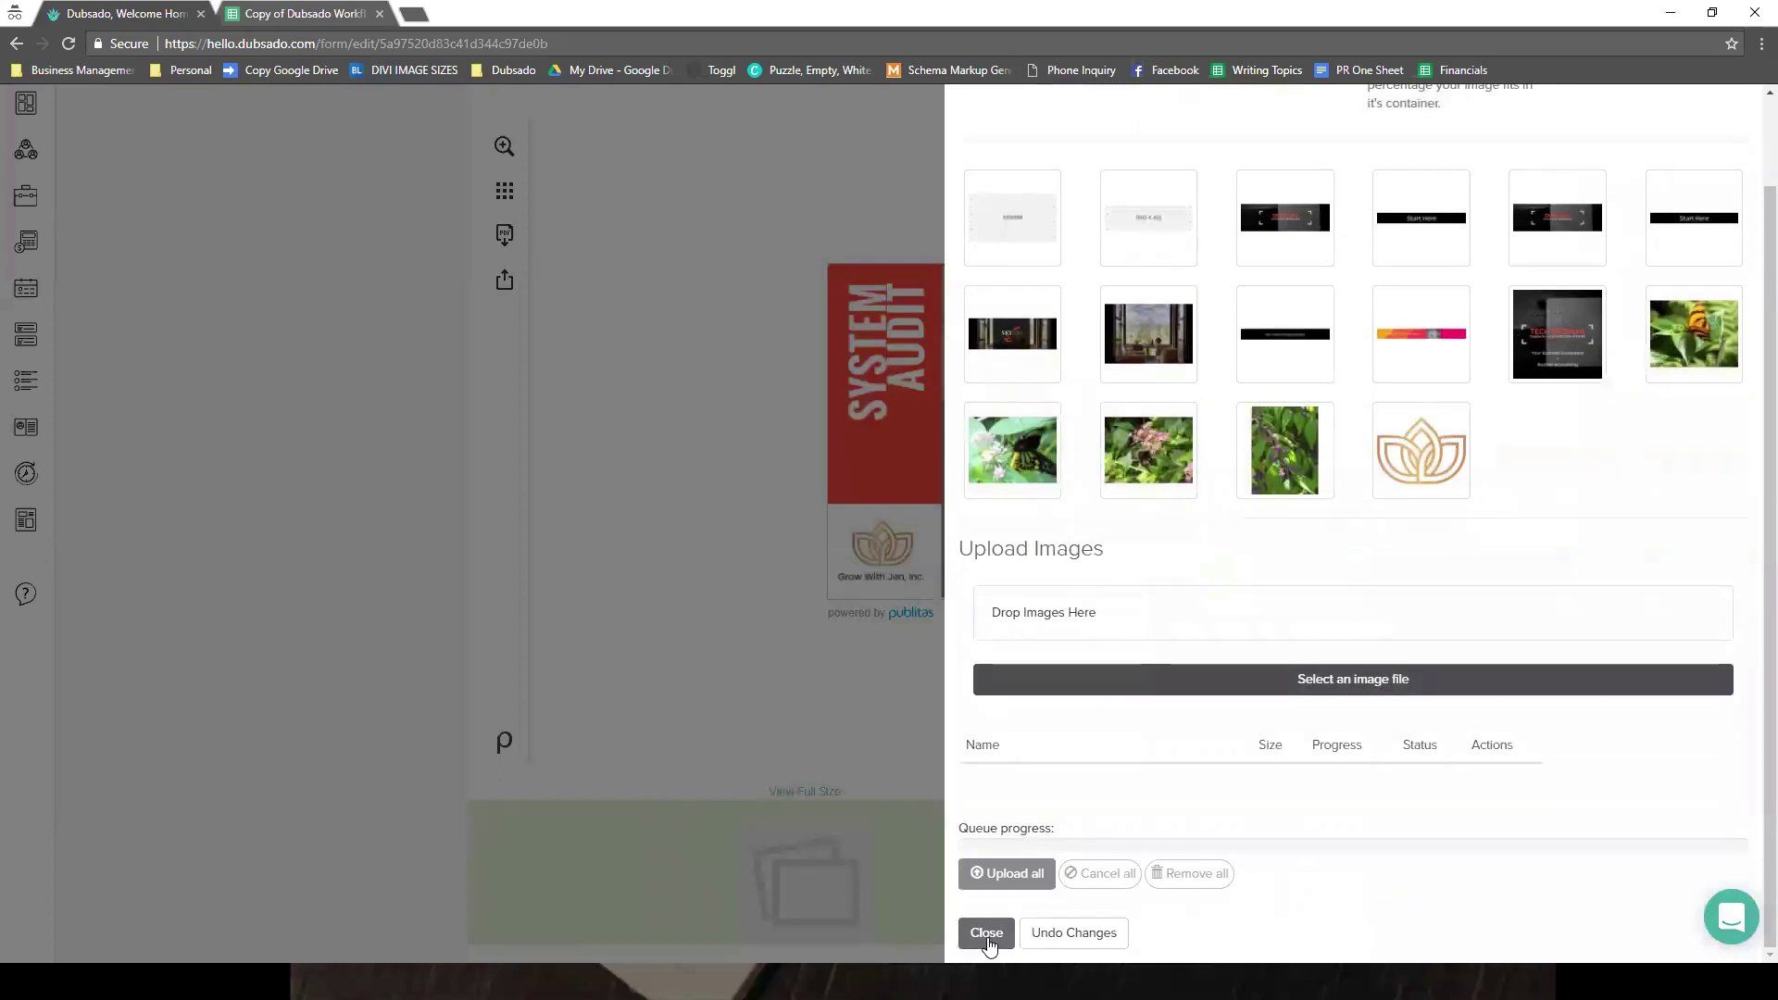
{"action": "left_click", "coordinate": [986, 933]}
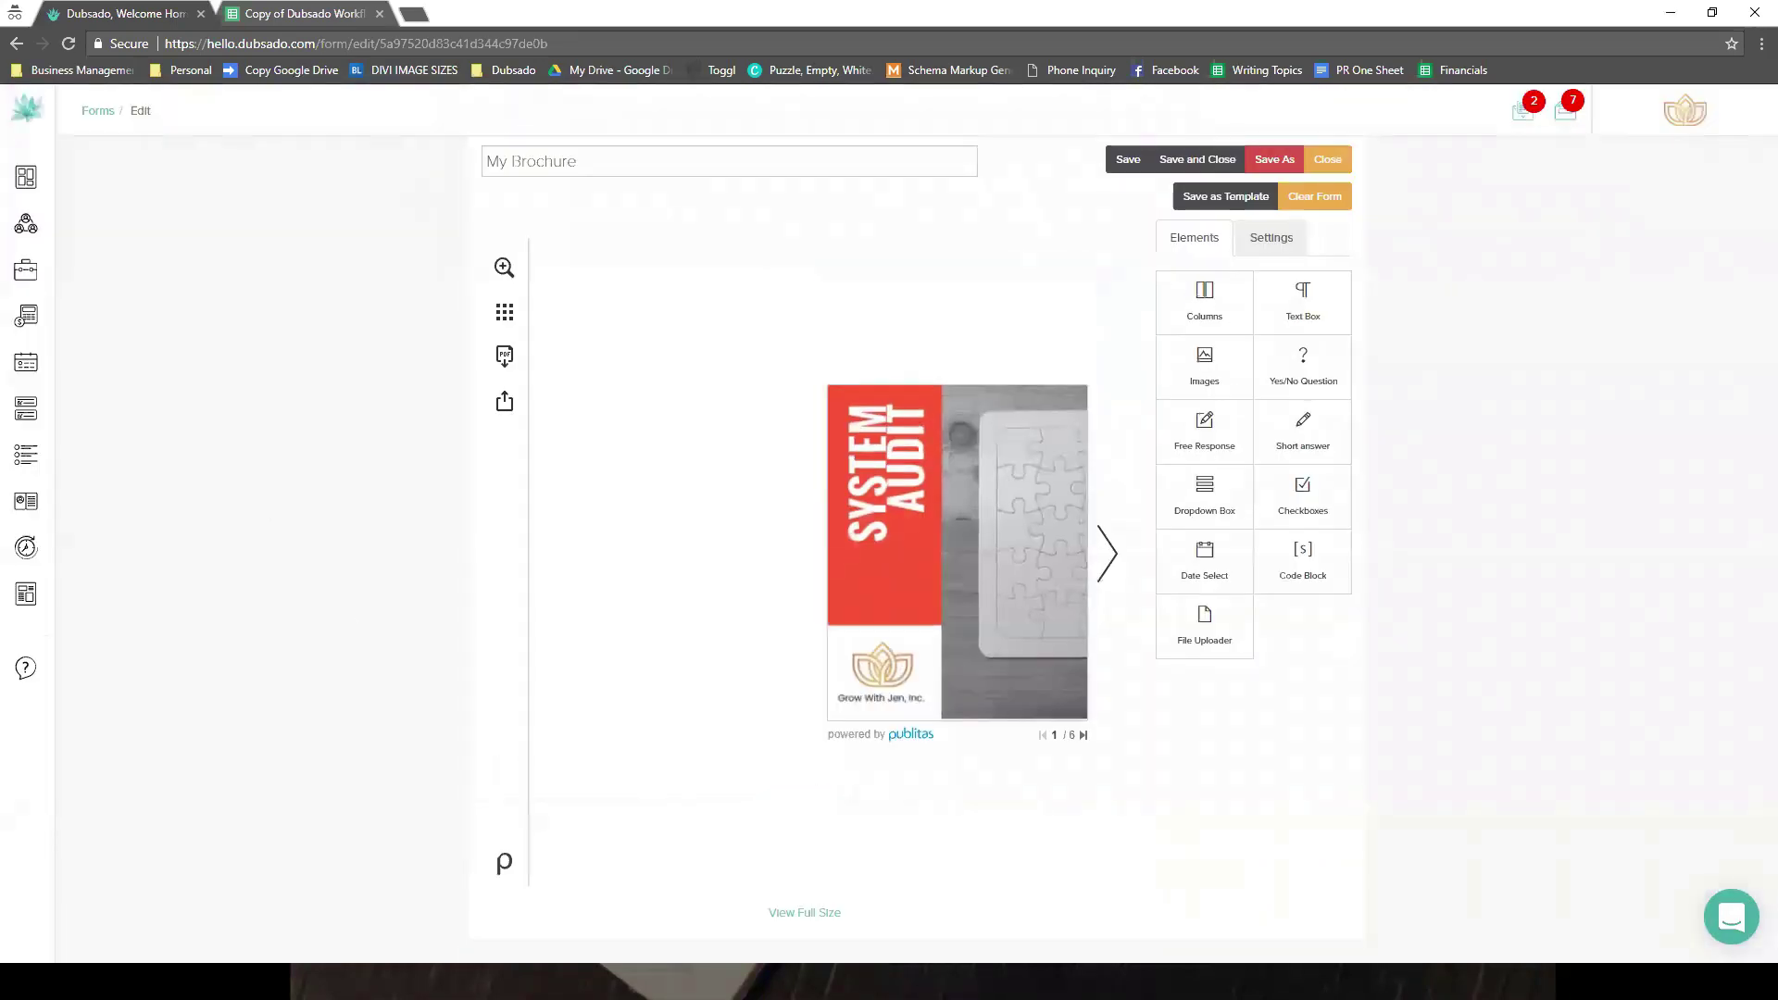
- Leave the form for the Canned Emails templates, then view the workflow template spreadsheet
{"action": "mouse_move", "coordinate": [100, 597]}
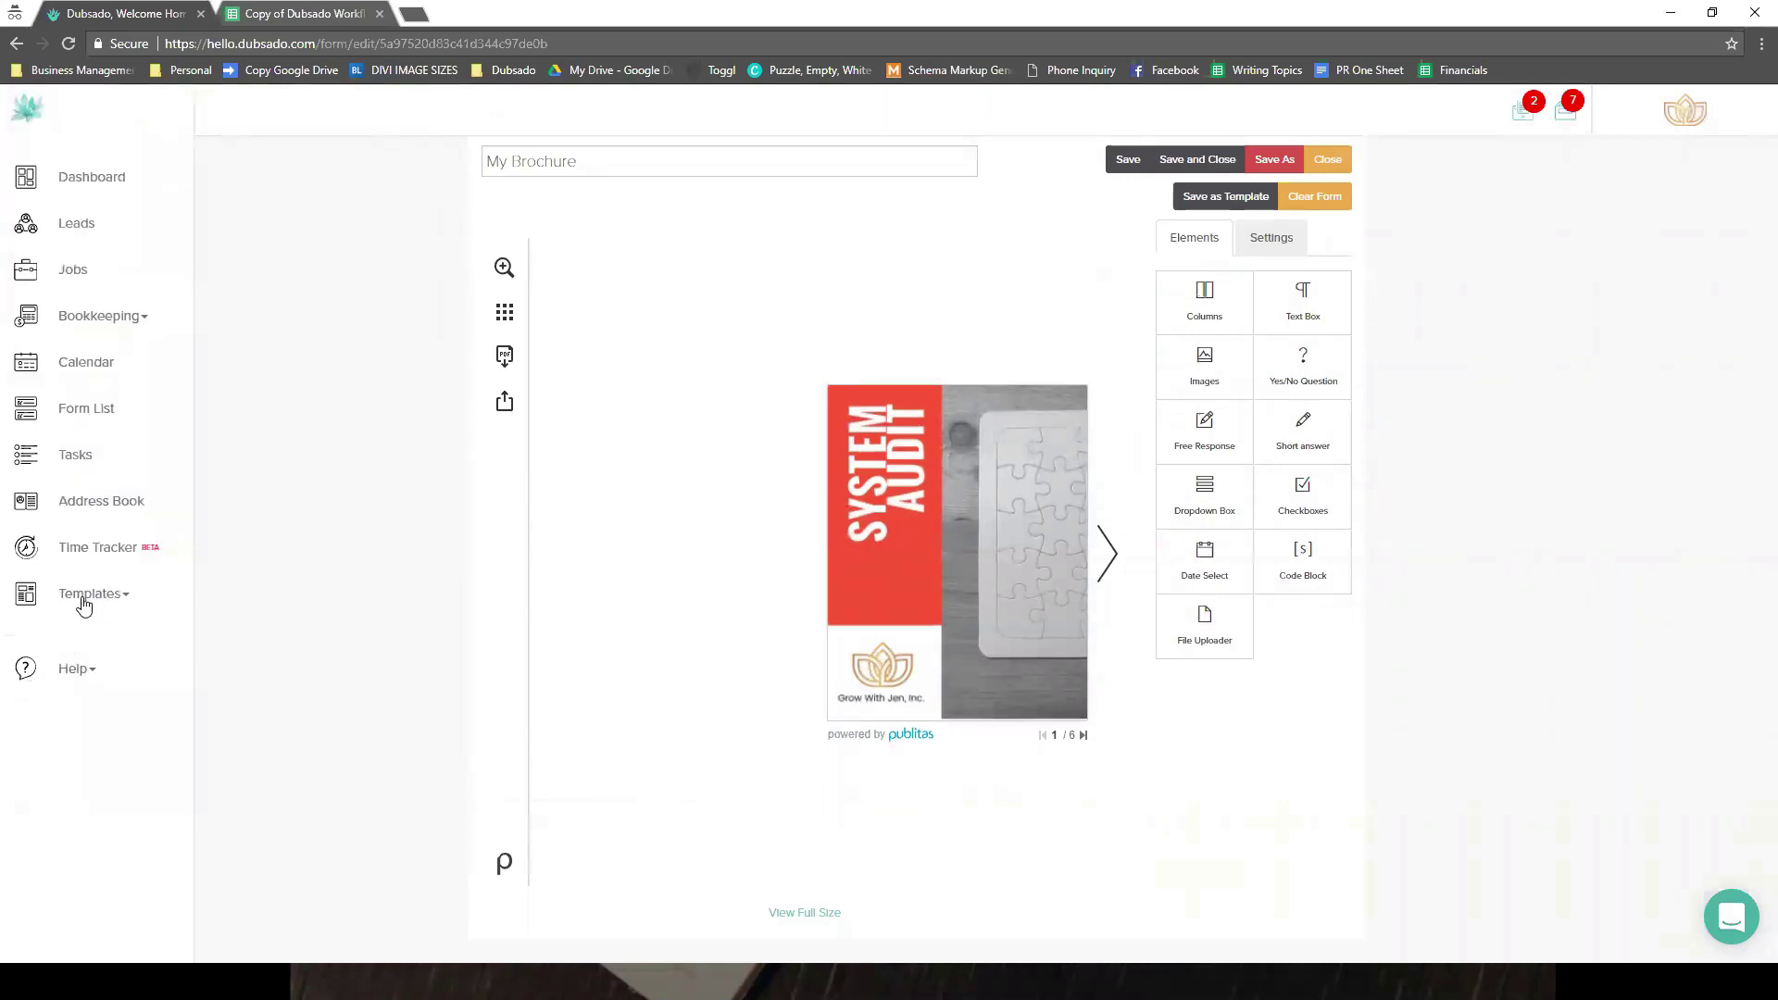
{"action": "left_click", "coordinate": [80, 600]}
{"action": "left_click", "coordinate": [63, 674]}
{"action": "key", "text": "Return"}
{"action": "left_click", "coordinate": [314, 15]}
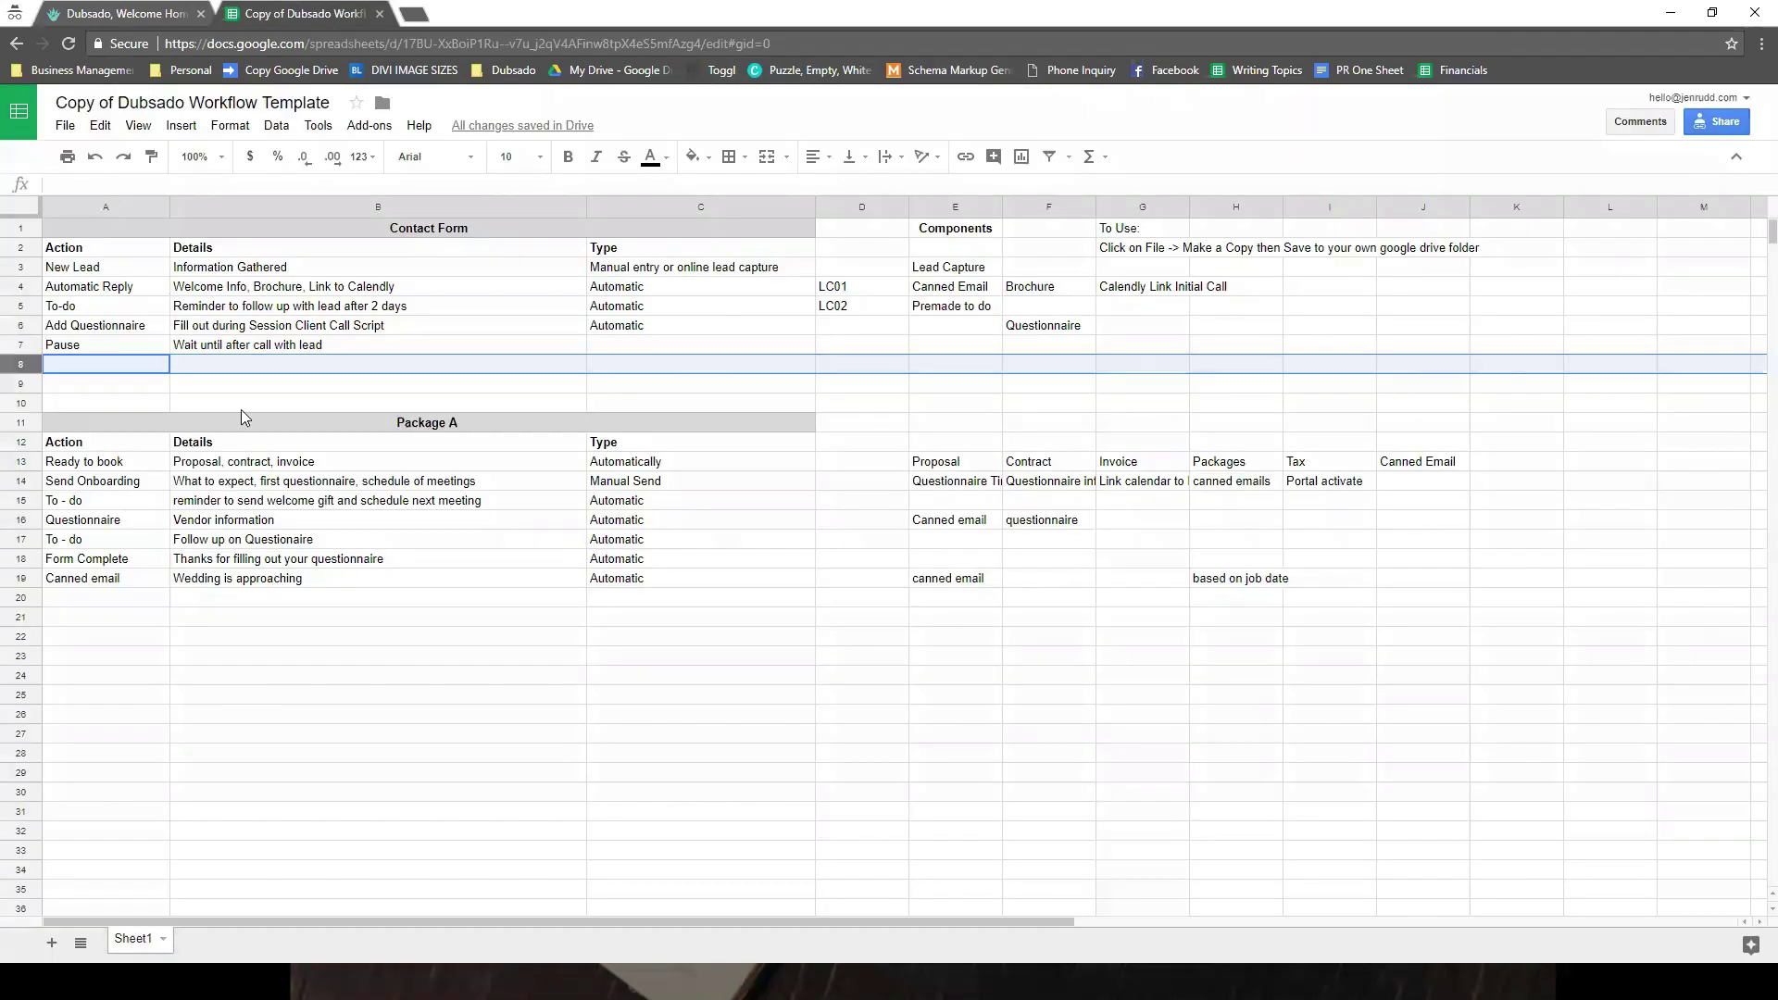
- Check the Canned Email entry in cell E4 for Automatic Reply, then return to Dubsado
{"action": "left_click", "coordinate": [958, 288]}
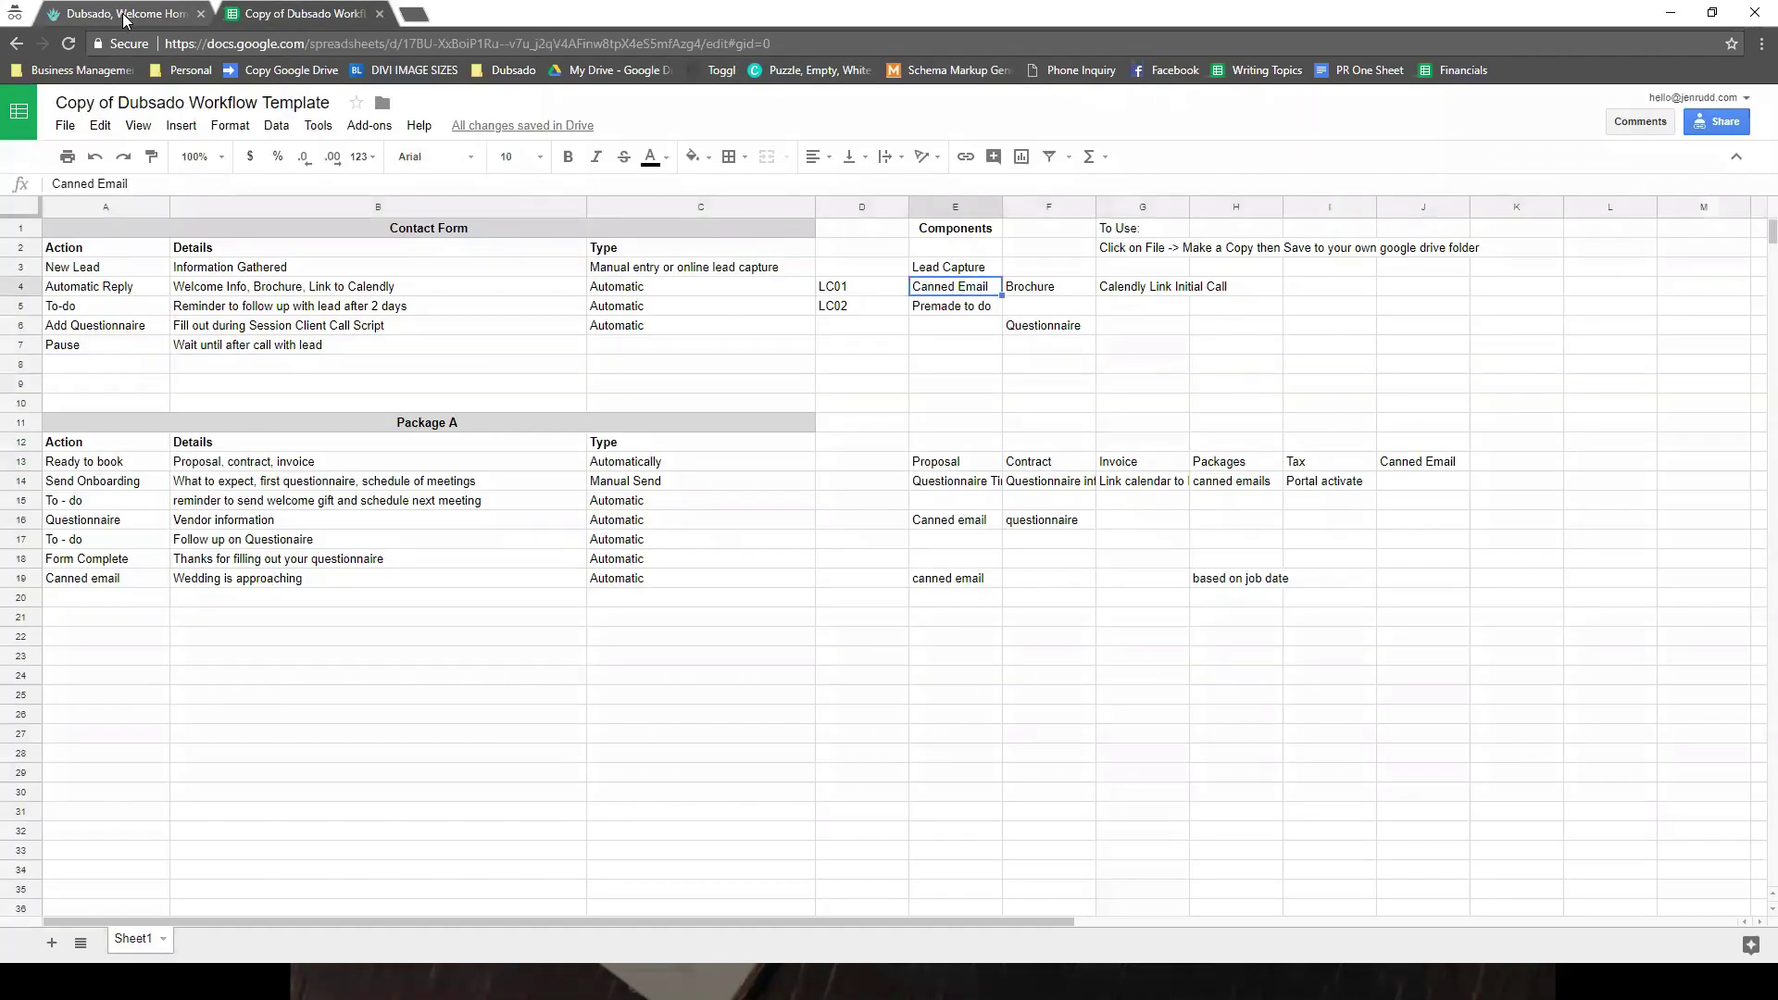
{"action": "left_click", "coordinate": [179, 14]}
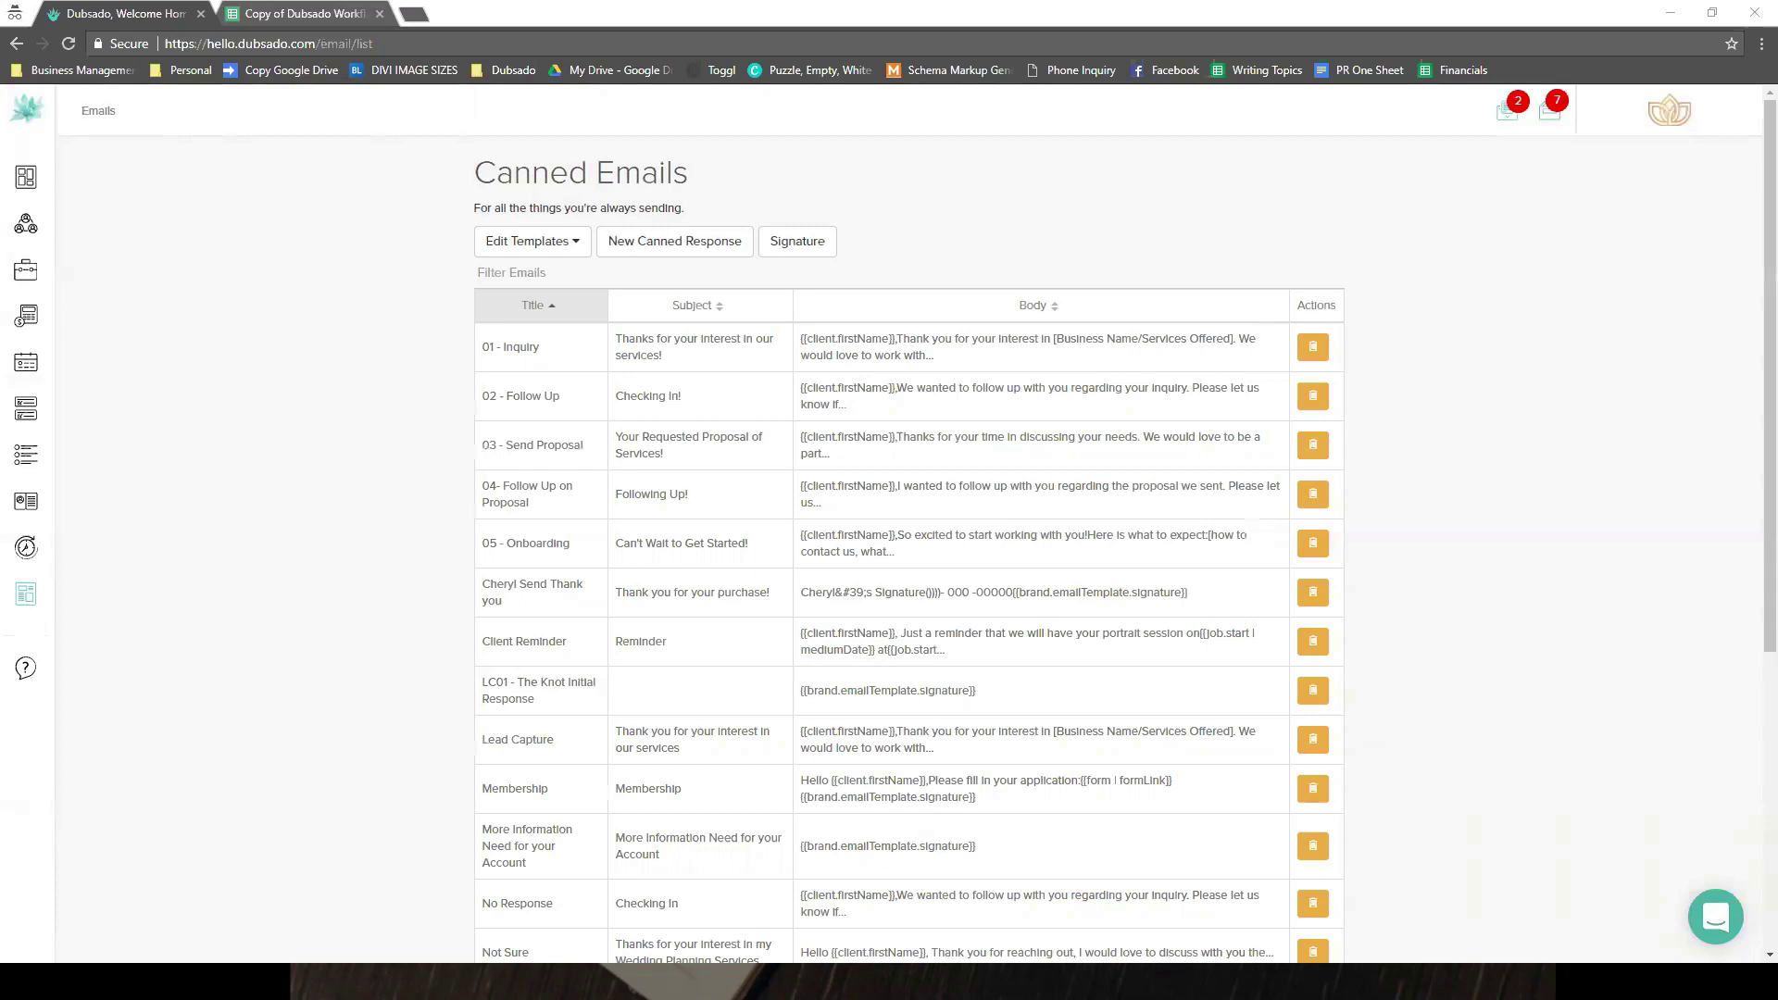
- Open the Inquiry Workflow from the workflow templates
{"action": "mouse_move", "coordinate": [74, 594]}
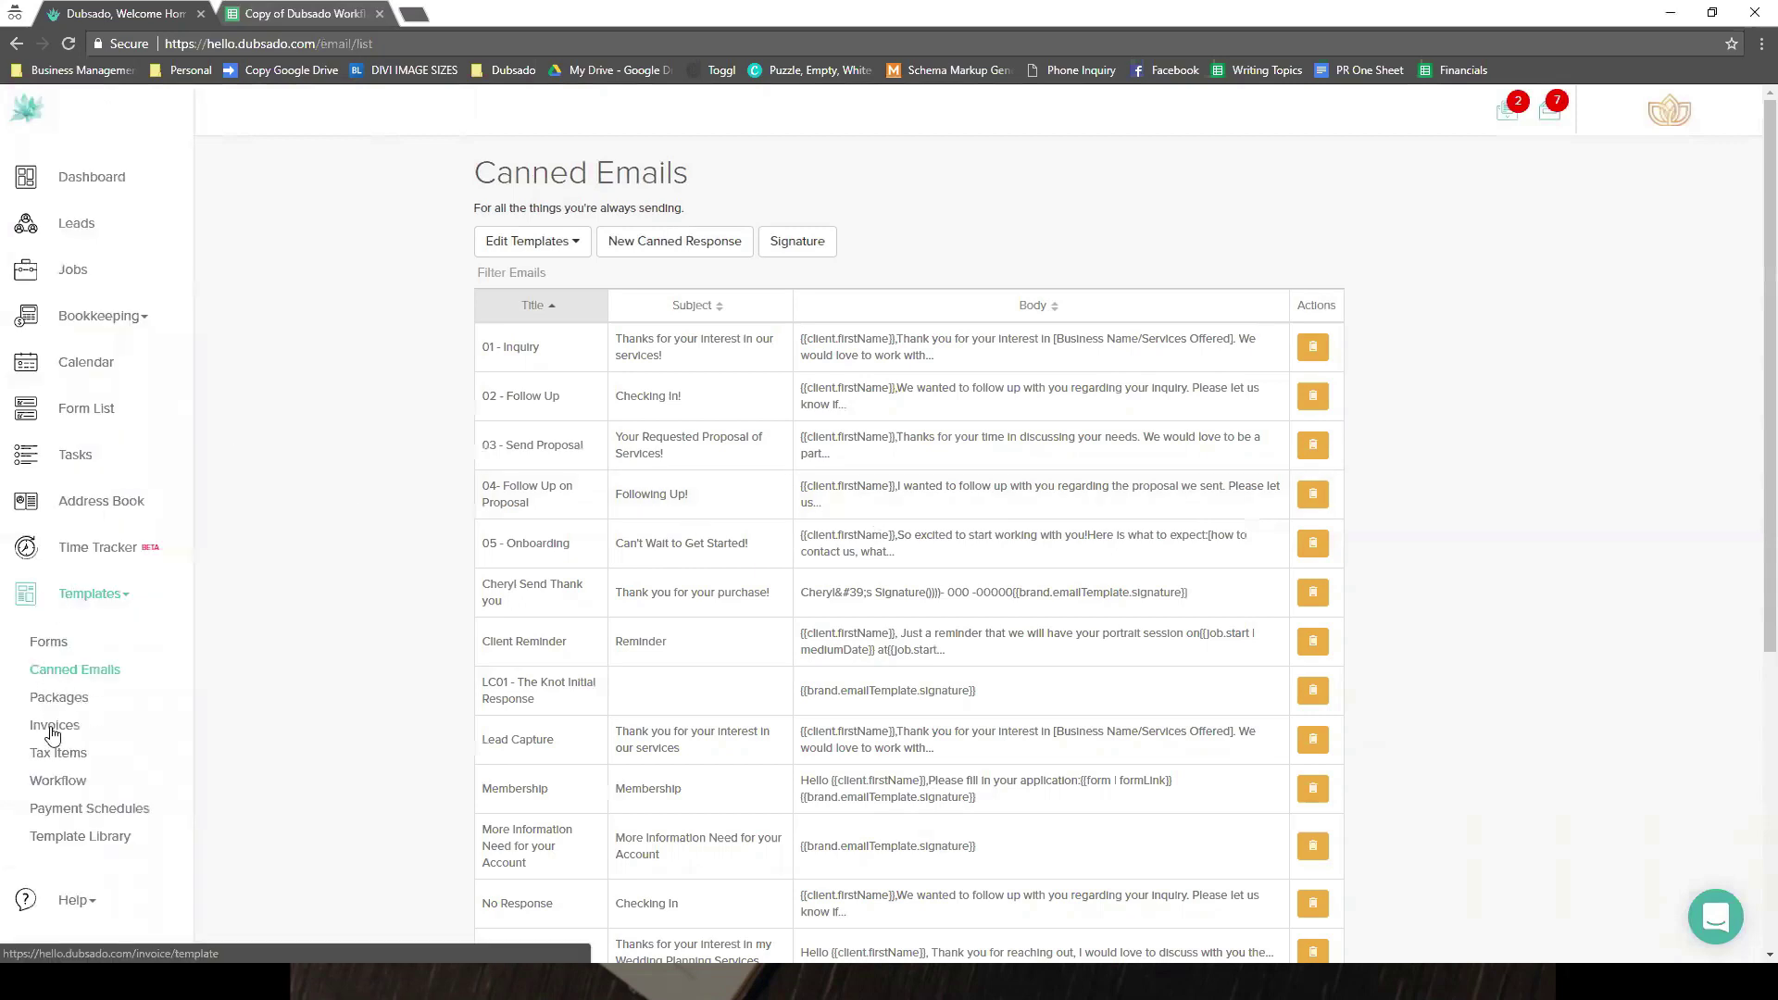
{"action": "left_click", "coordinate": [53, 780]}
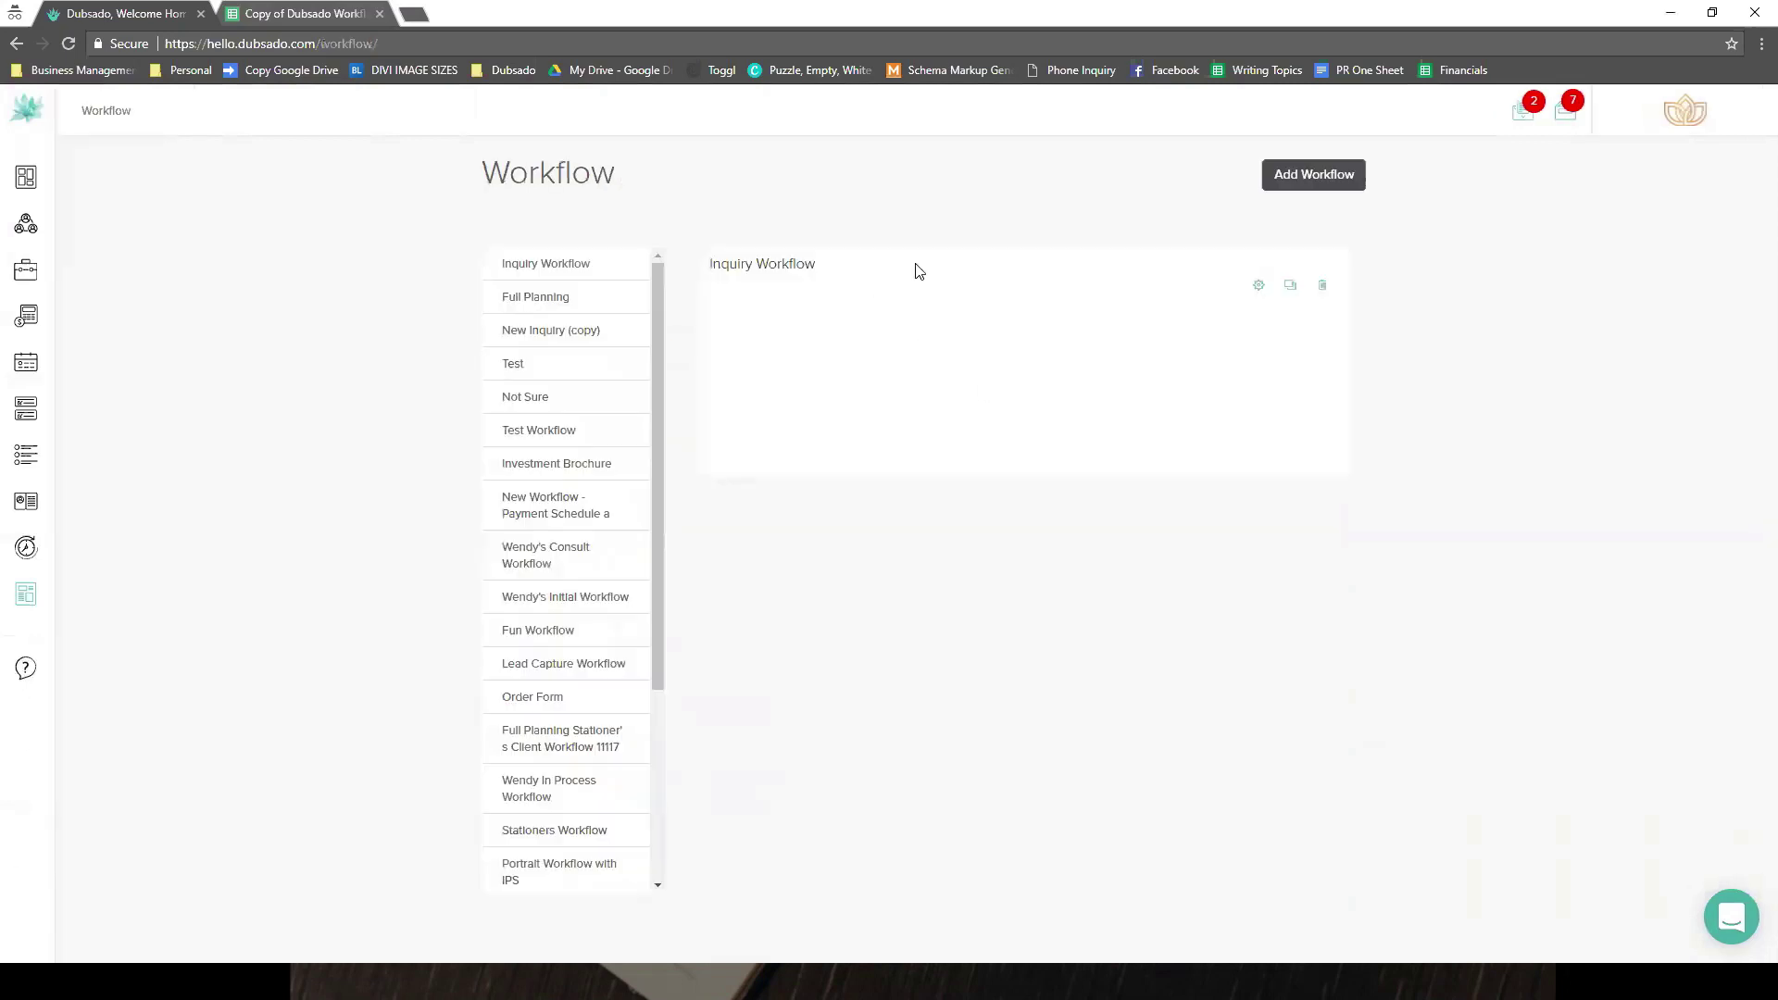
{"action": "left_click", "coordinate": [918, 271]}
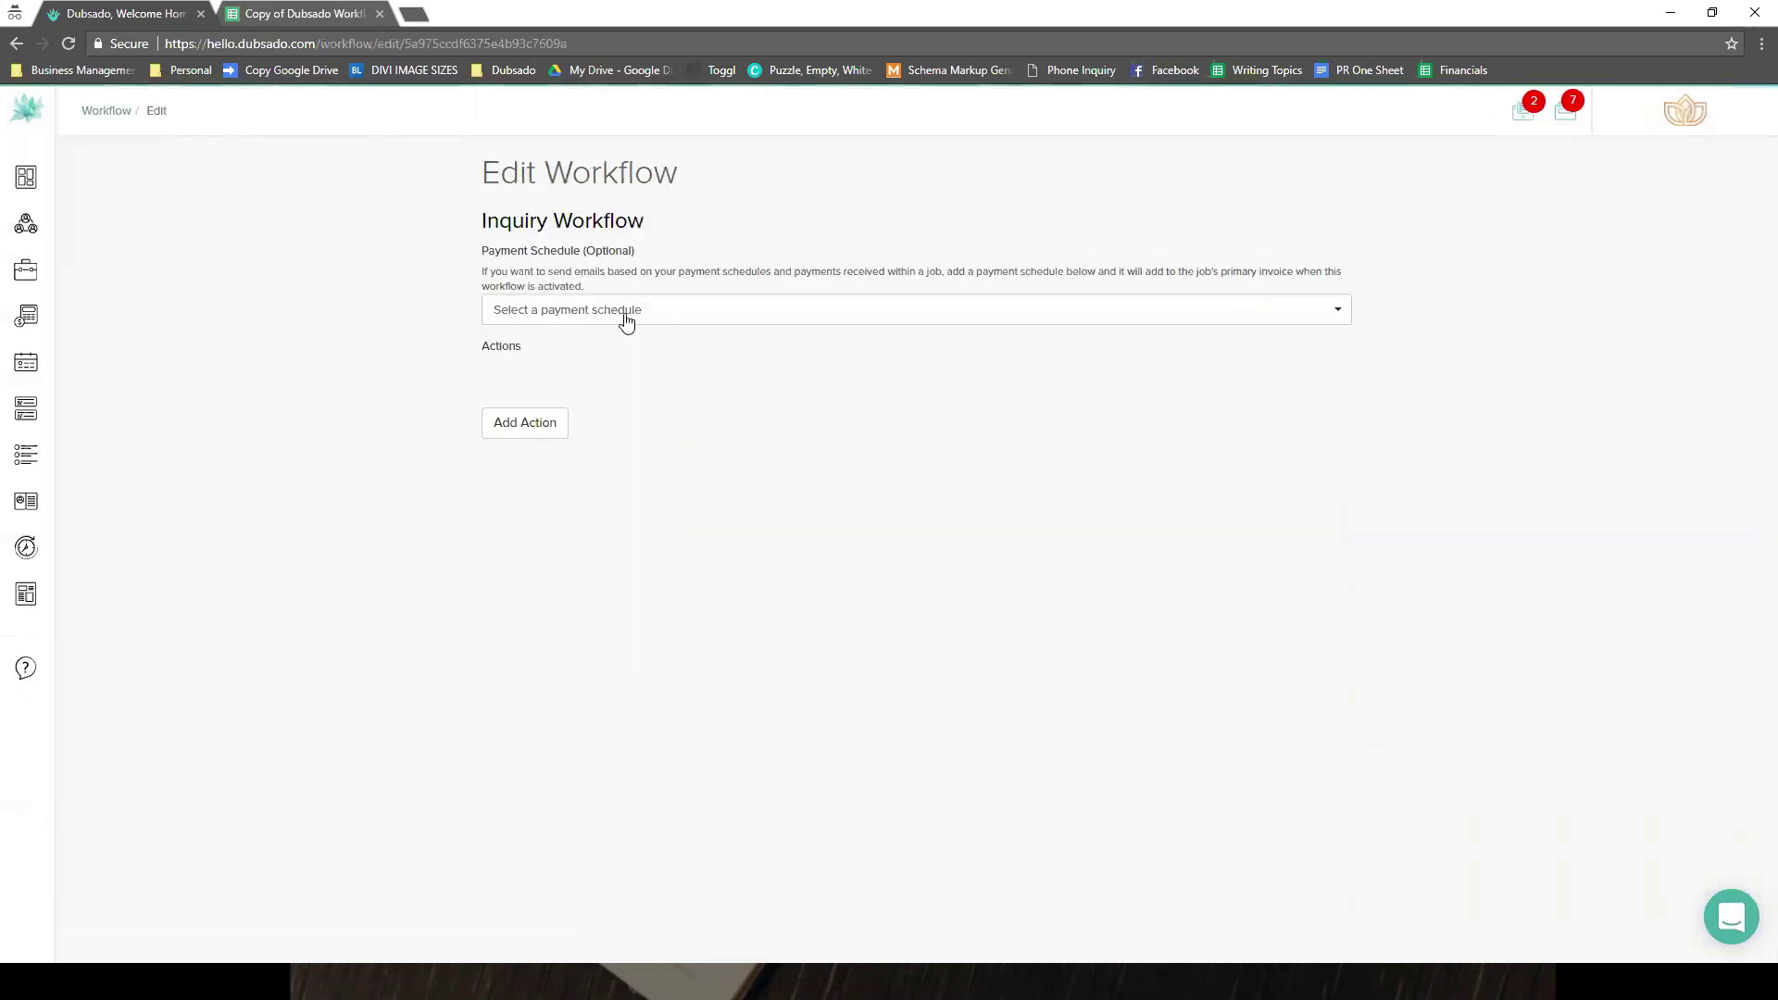
- Add a Send Form action timed 0 hour(s) after the workflow started
{"action": "left_click", "coordinate": [551, 433]}
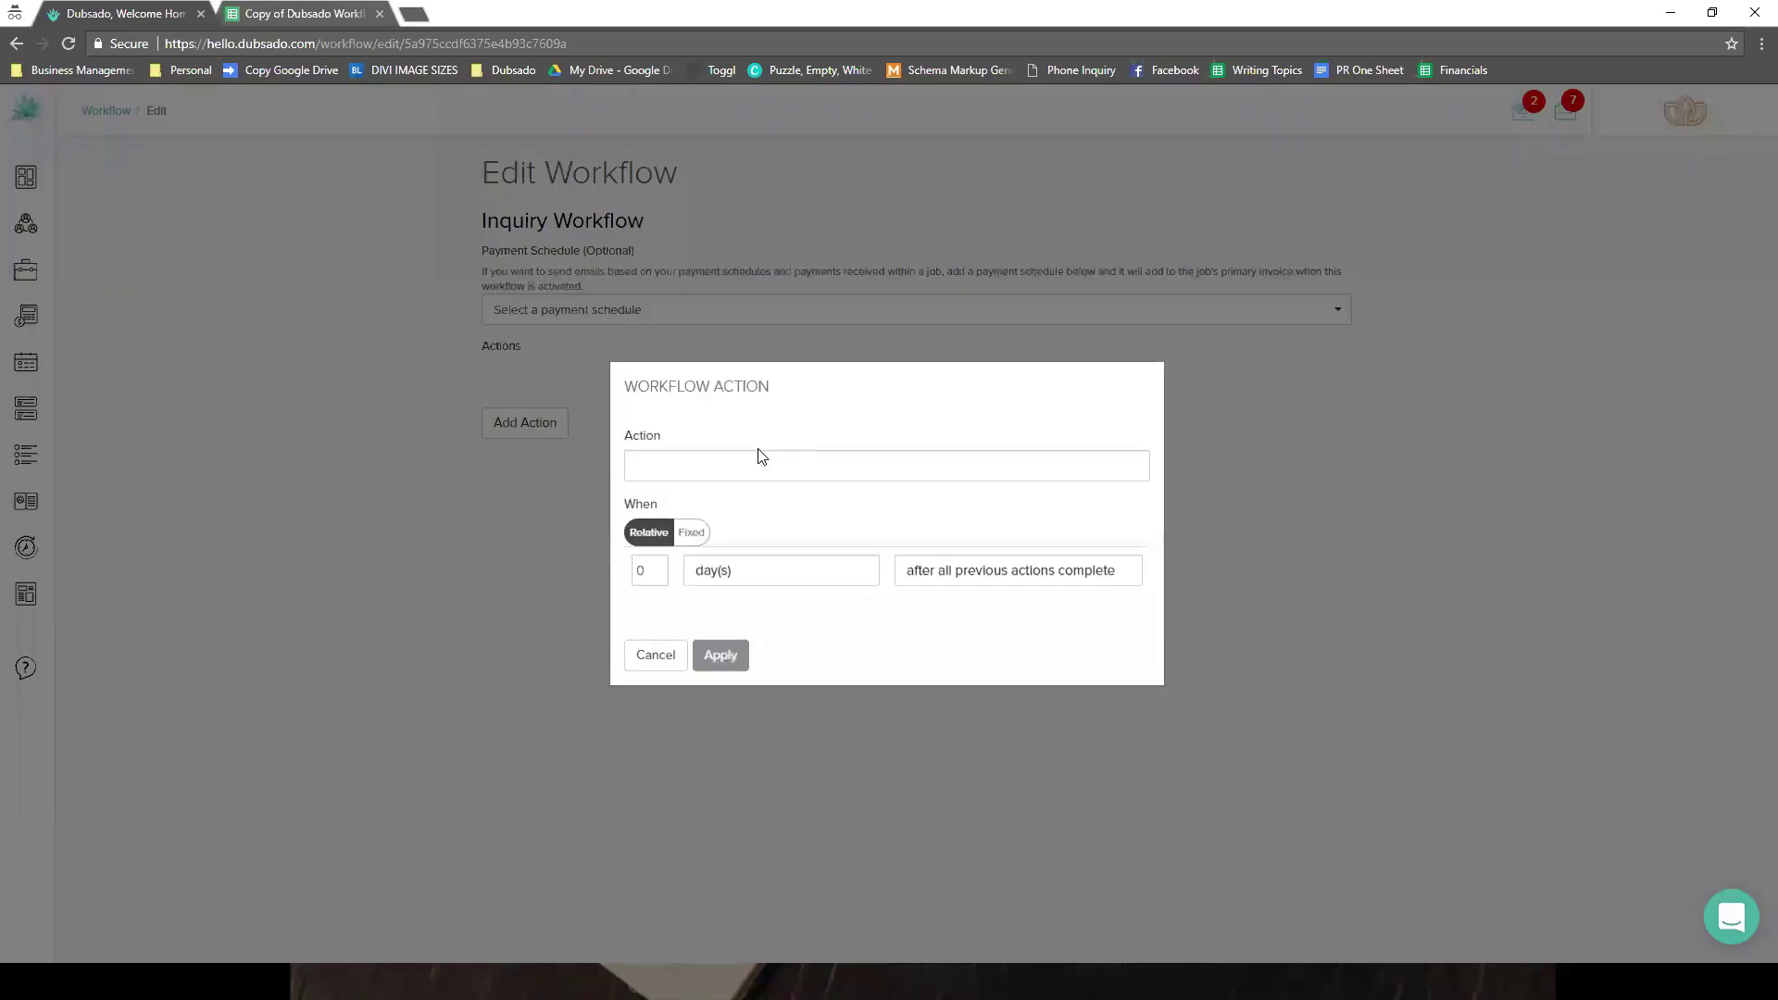
{"action": "left_click", "coordinate": [759, 468]}
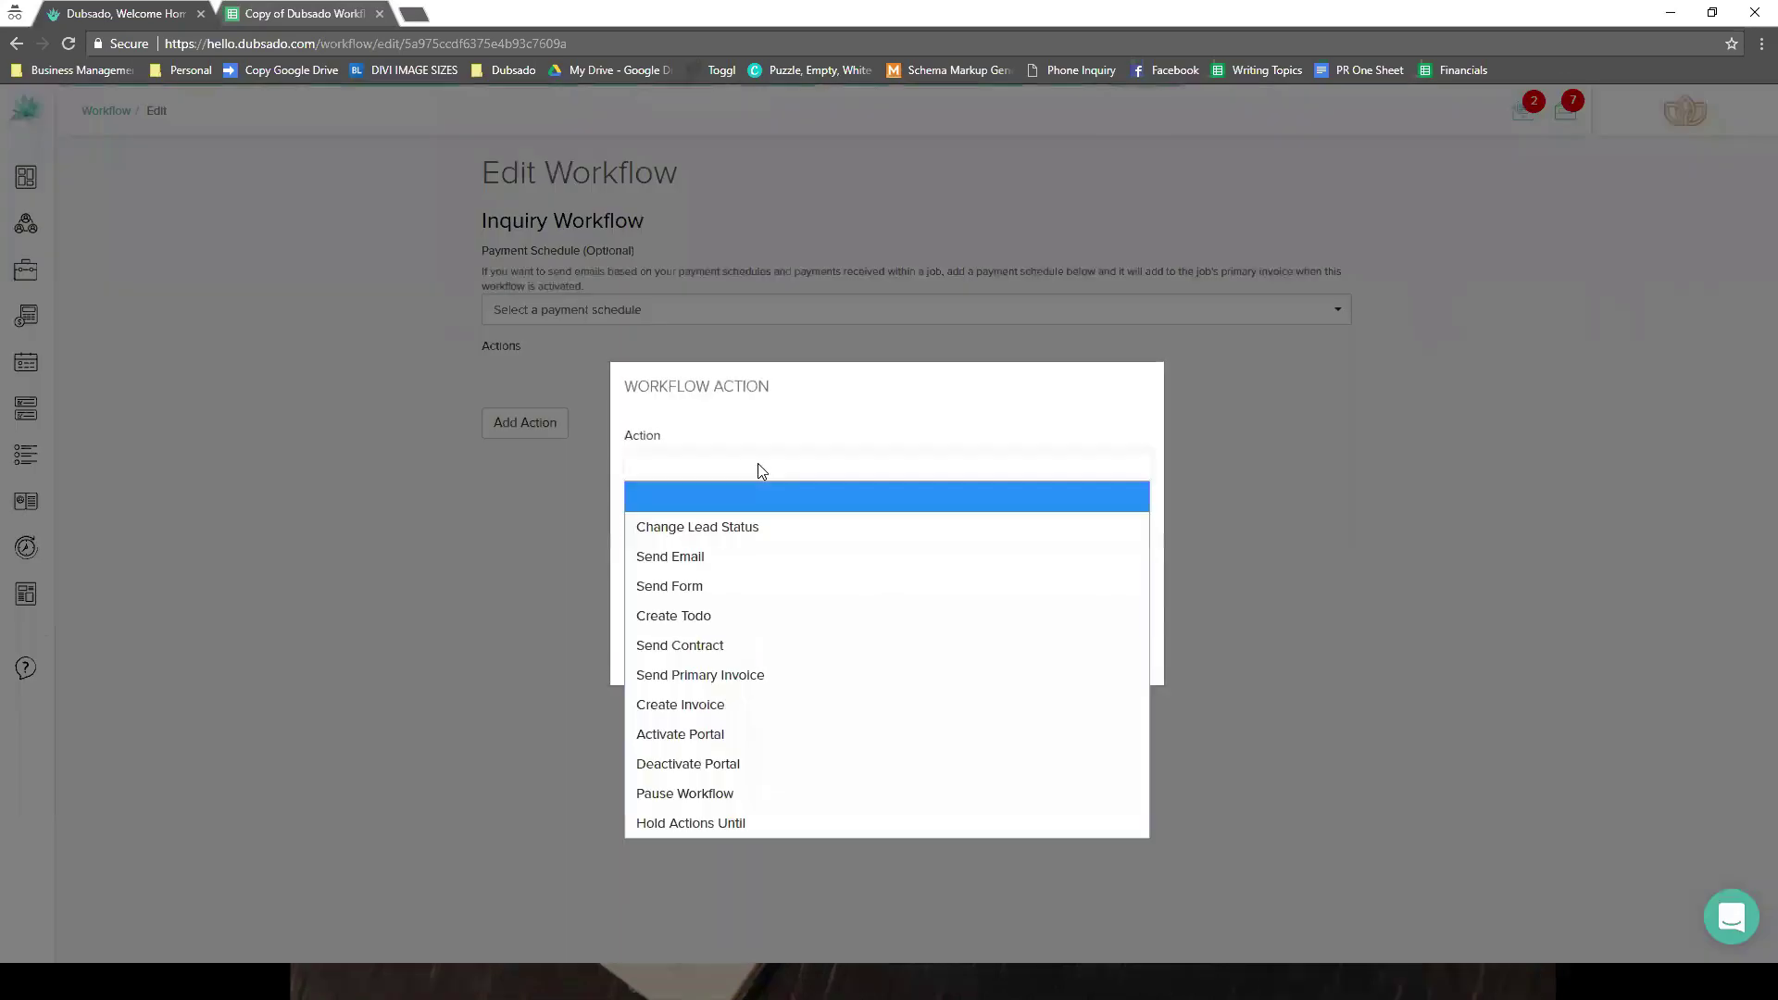
{"action": "left_click", "coordinate": [750, 581]}
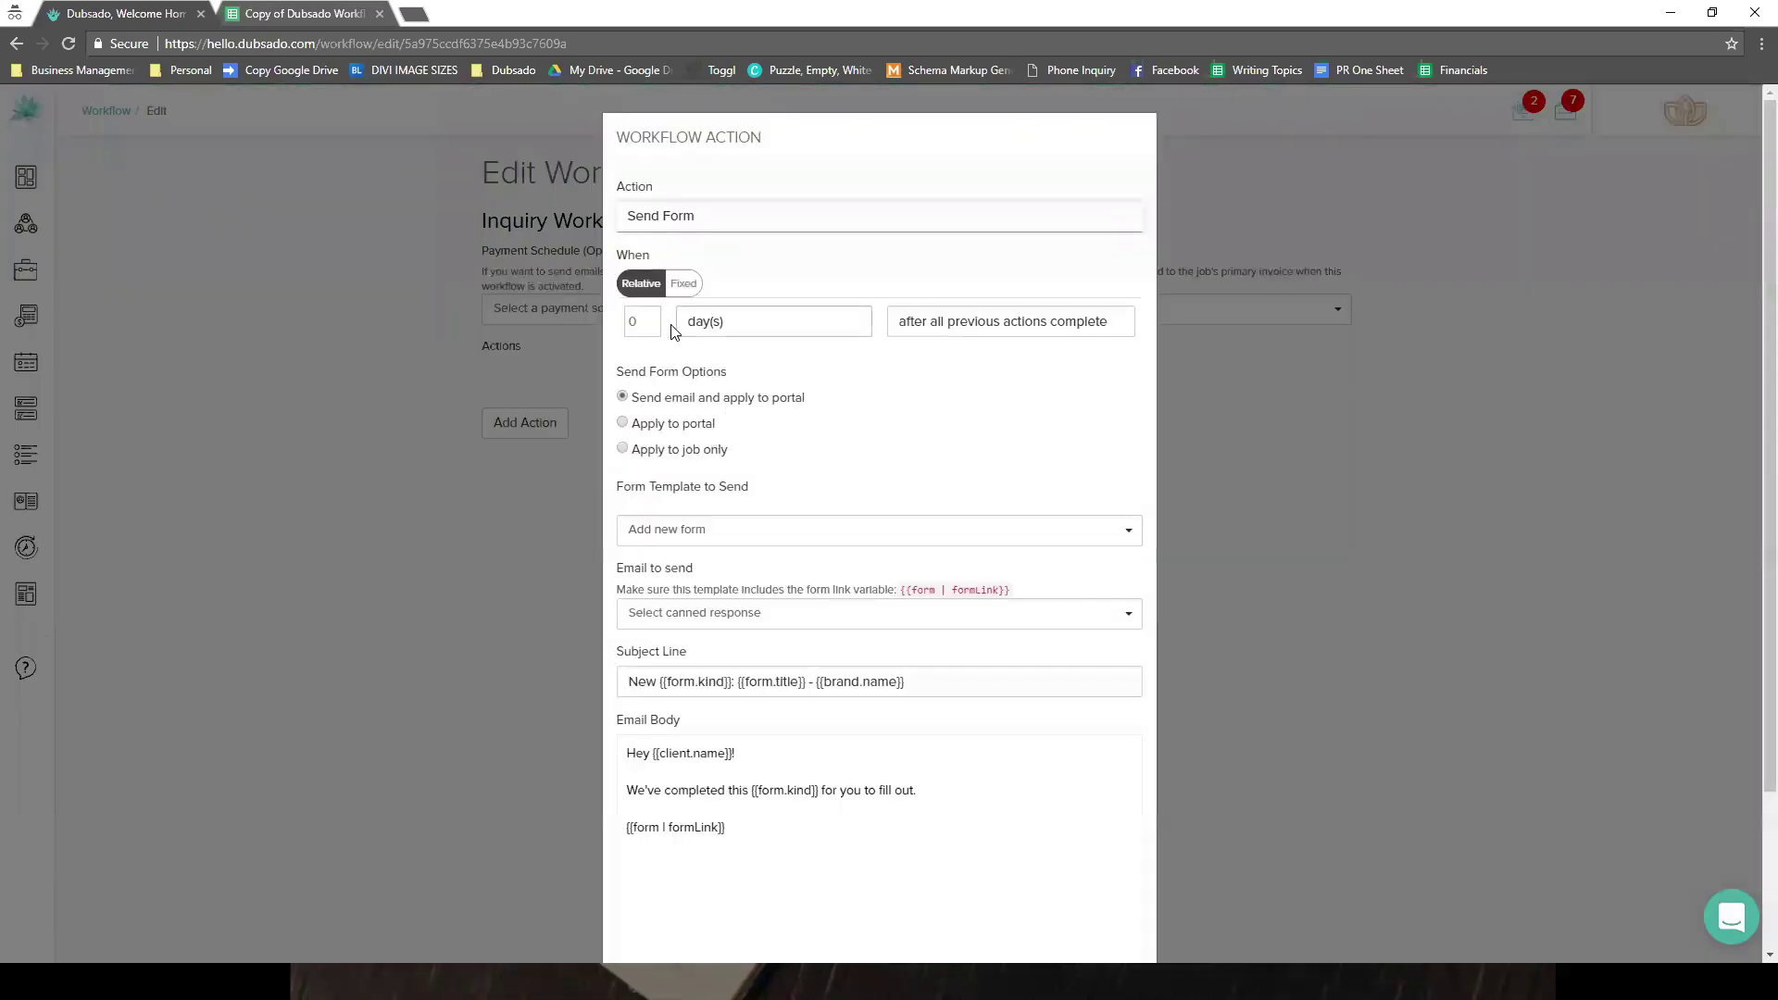
{"action": "left_click", "coordinate": [697, 329]}
{"action": "left_click", "coordinate": [704, 348]}
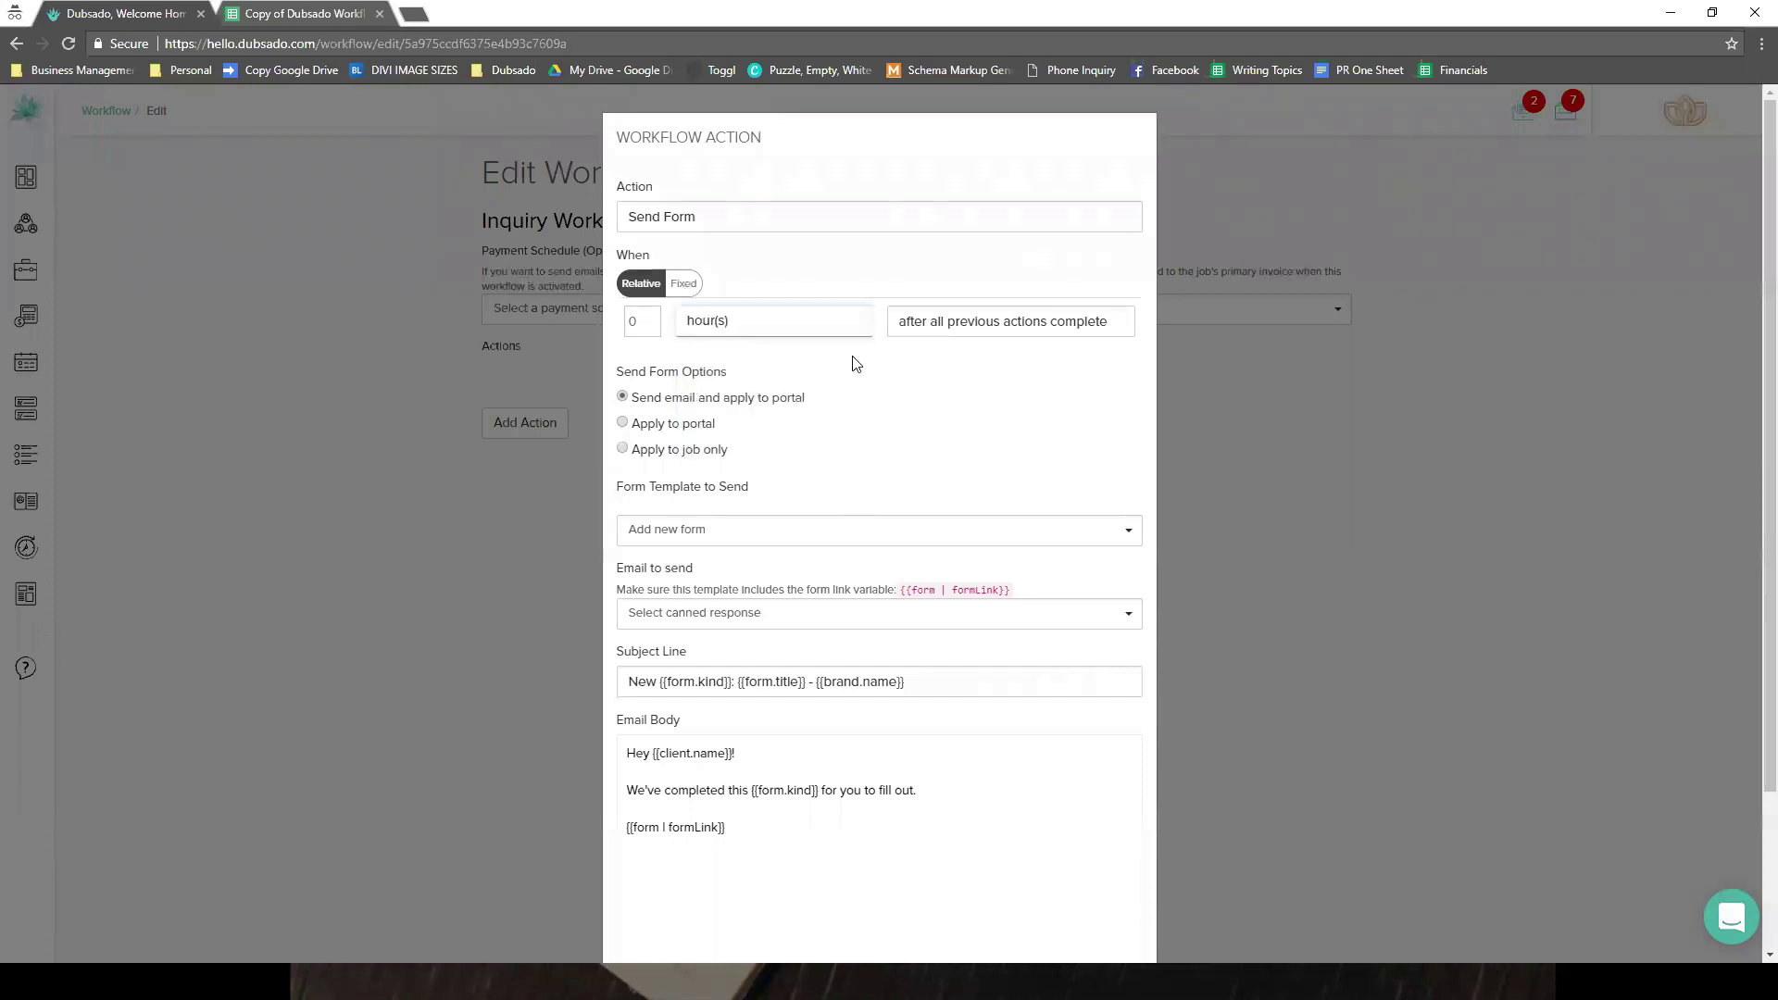
{"action": "left_click", "coordinate": [1009, 322]}
{"action": "left_click", "coordinate": [1002, 350]}
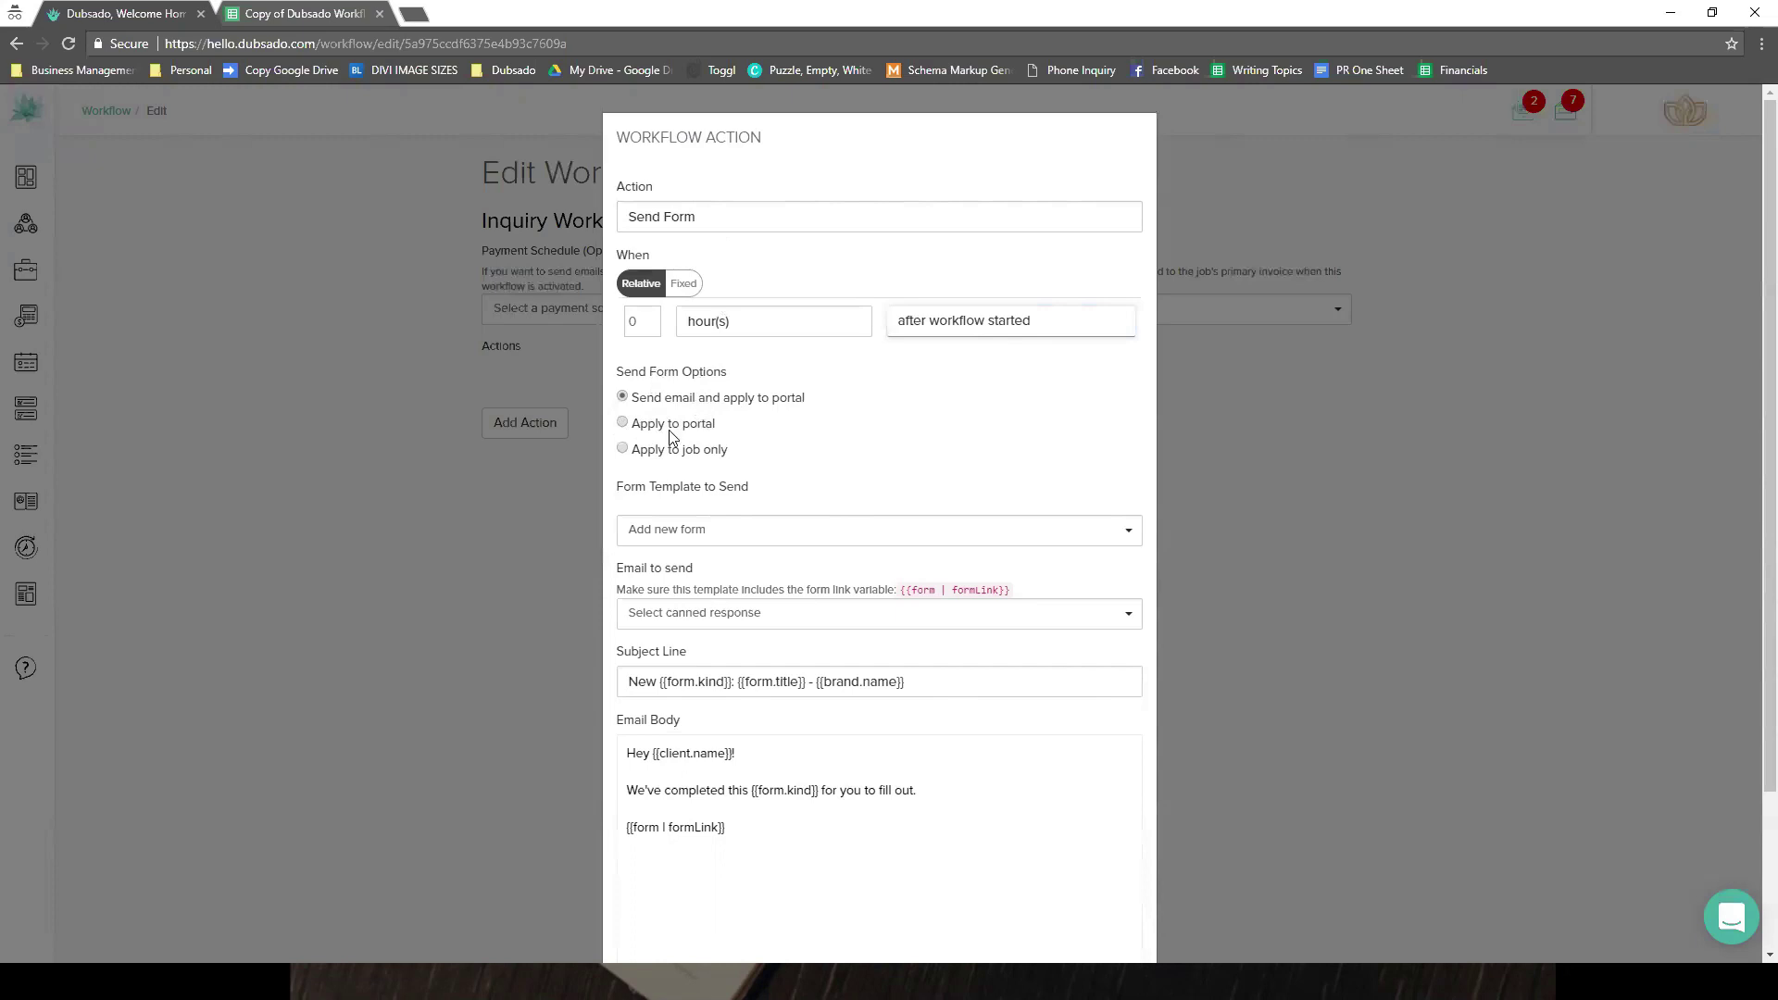
- Choose My Brochure as the form and '01 - Inquiry' as the email to send
{"action": "left_click_drag", "start_coordinate": [667, 421], "coordinate": [658, 405]}
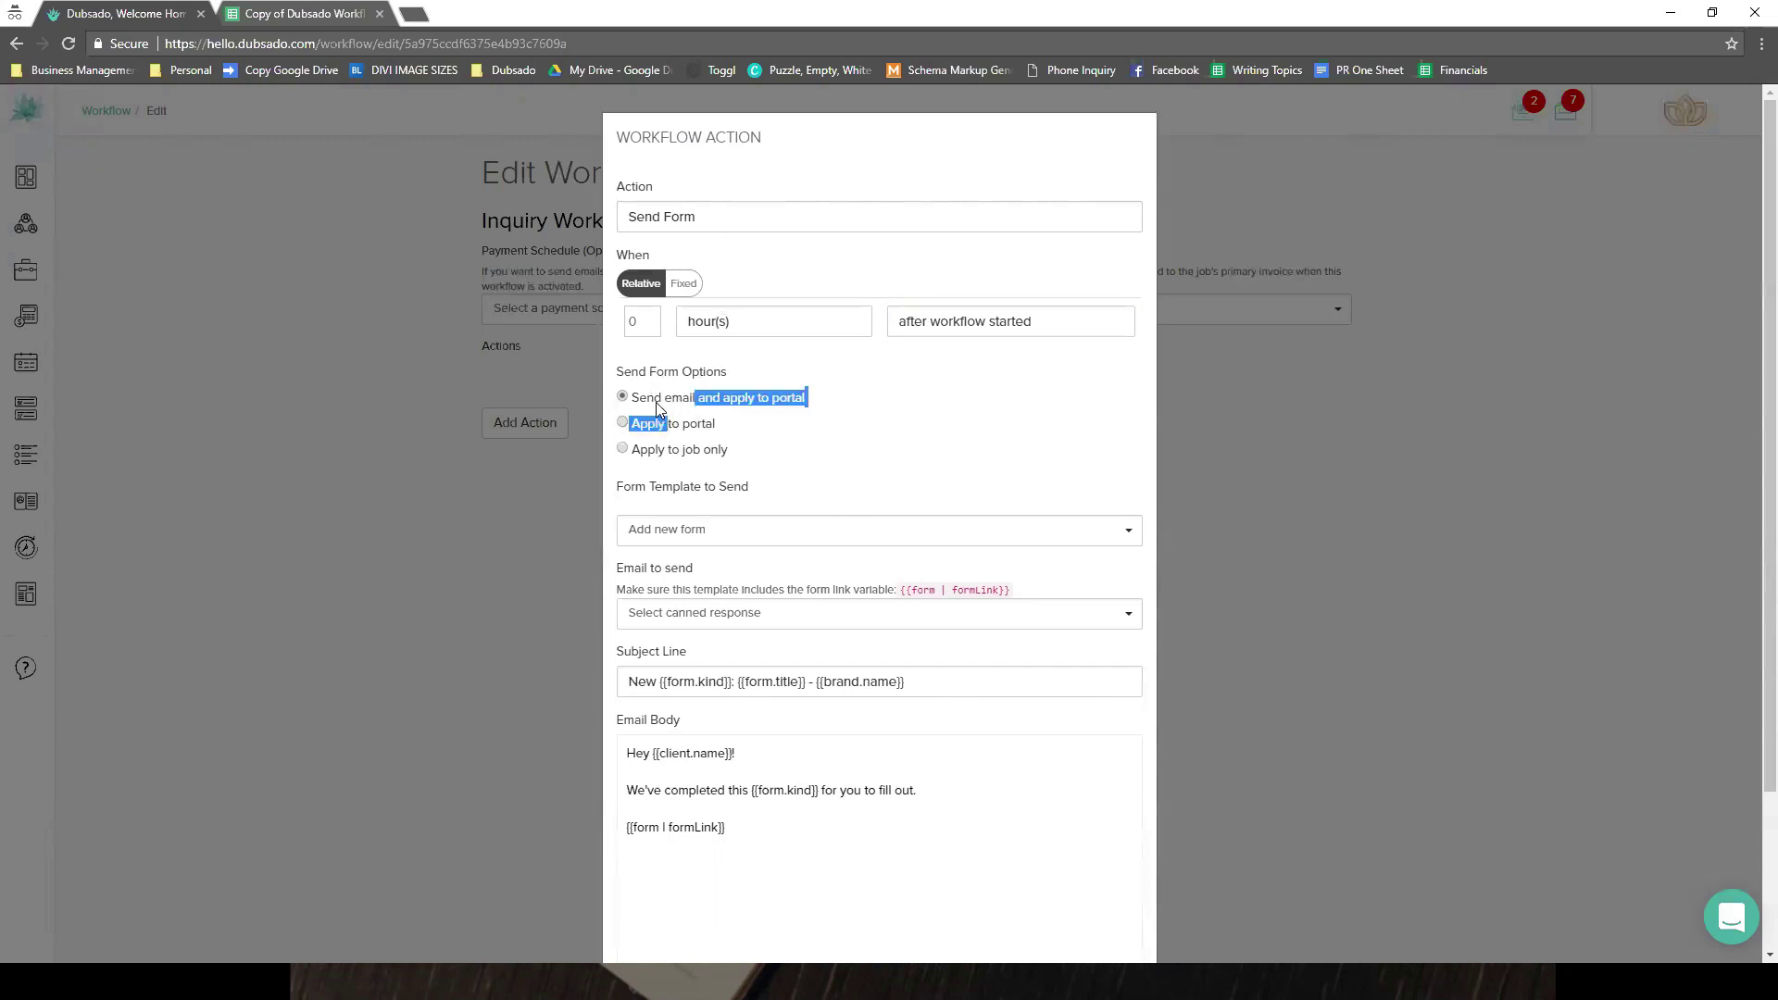
{"action": "left_click", "coordinate": [848, 387]}
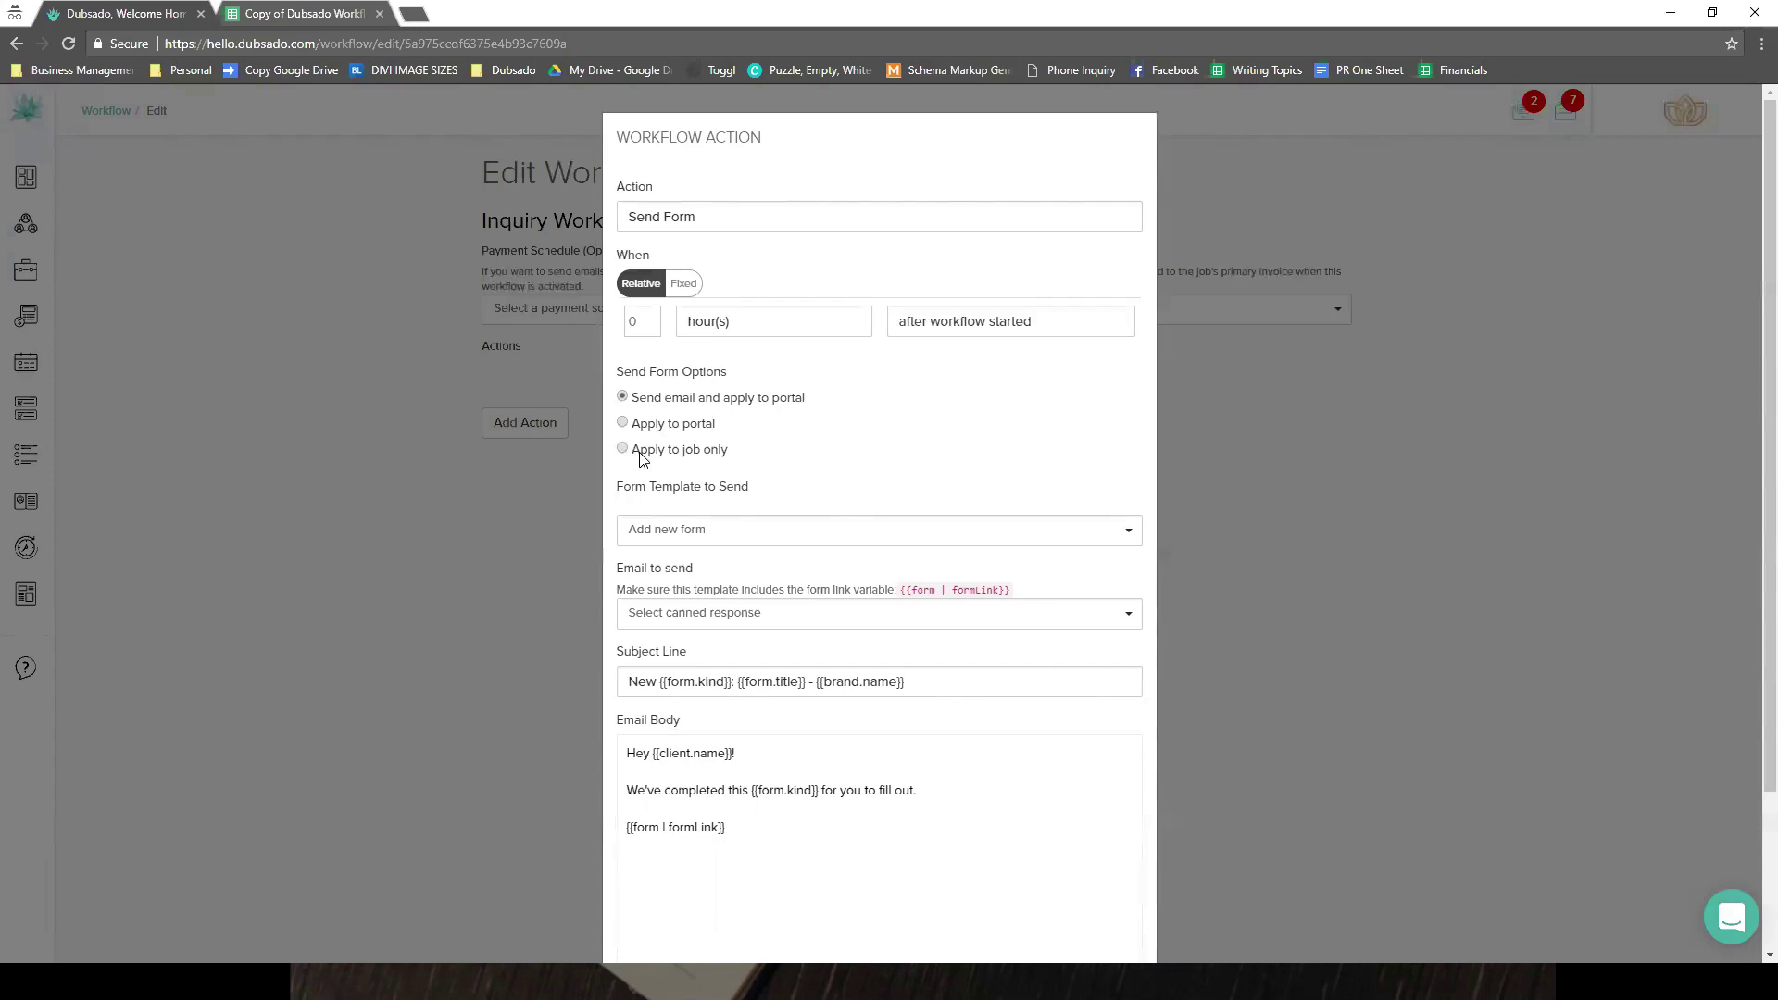
{"action": "left_click", "coordinate": [806, 537]}
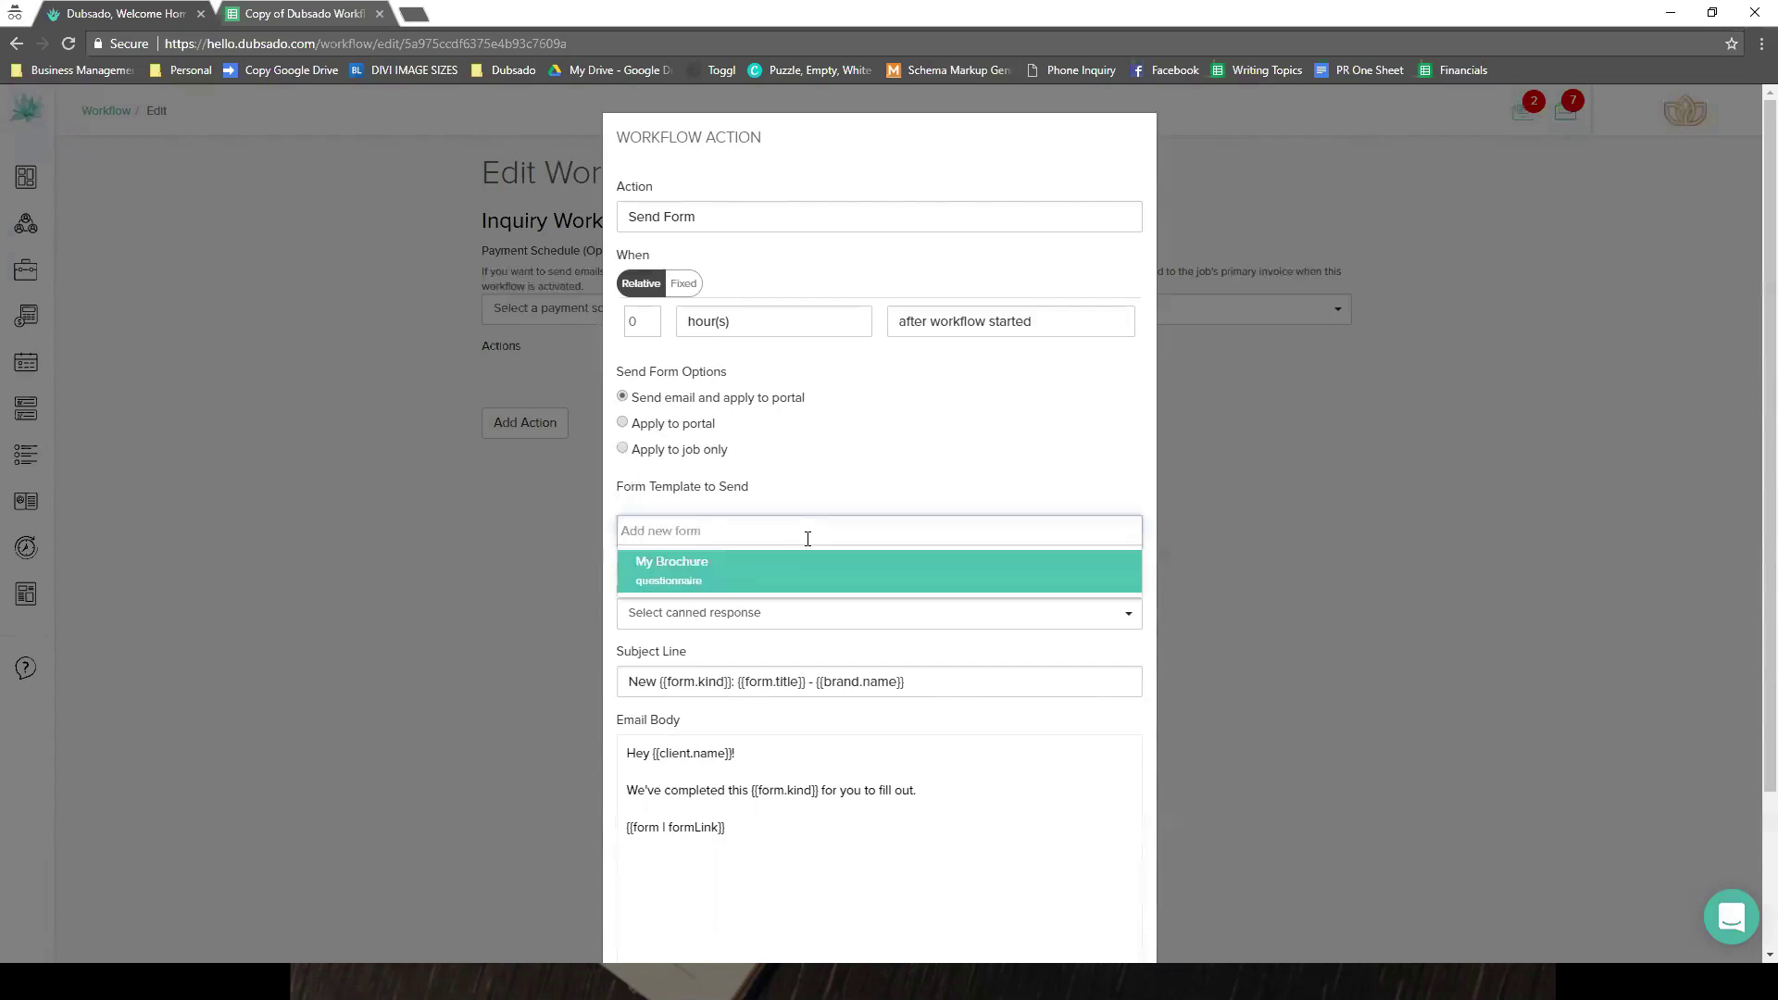
{"action": "left_click", "coordinate": [785, 576]}
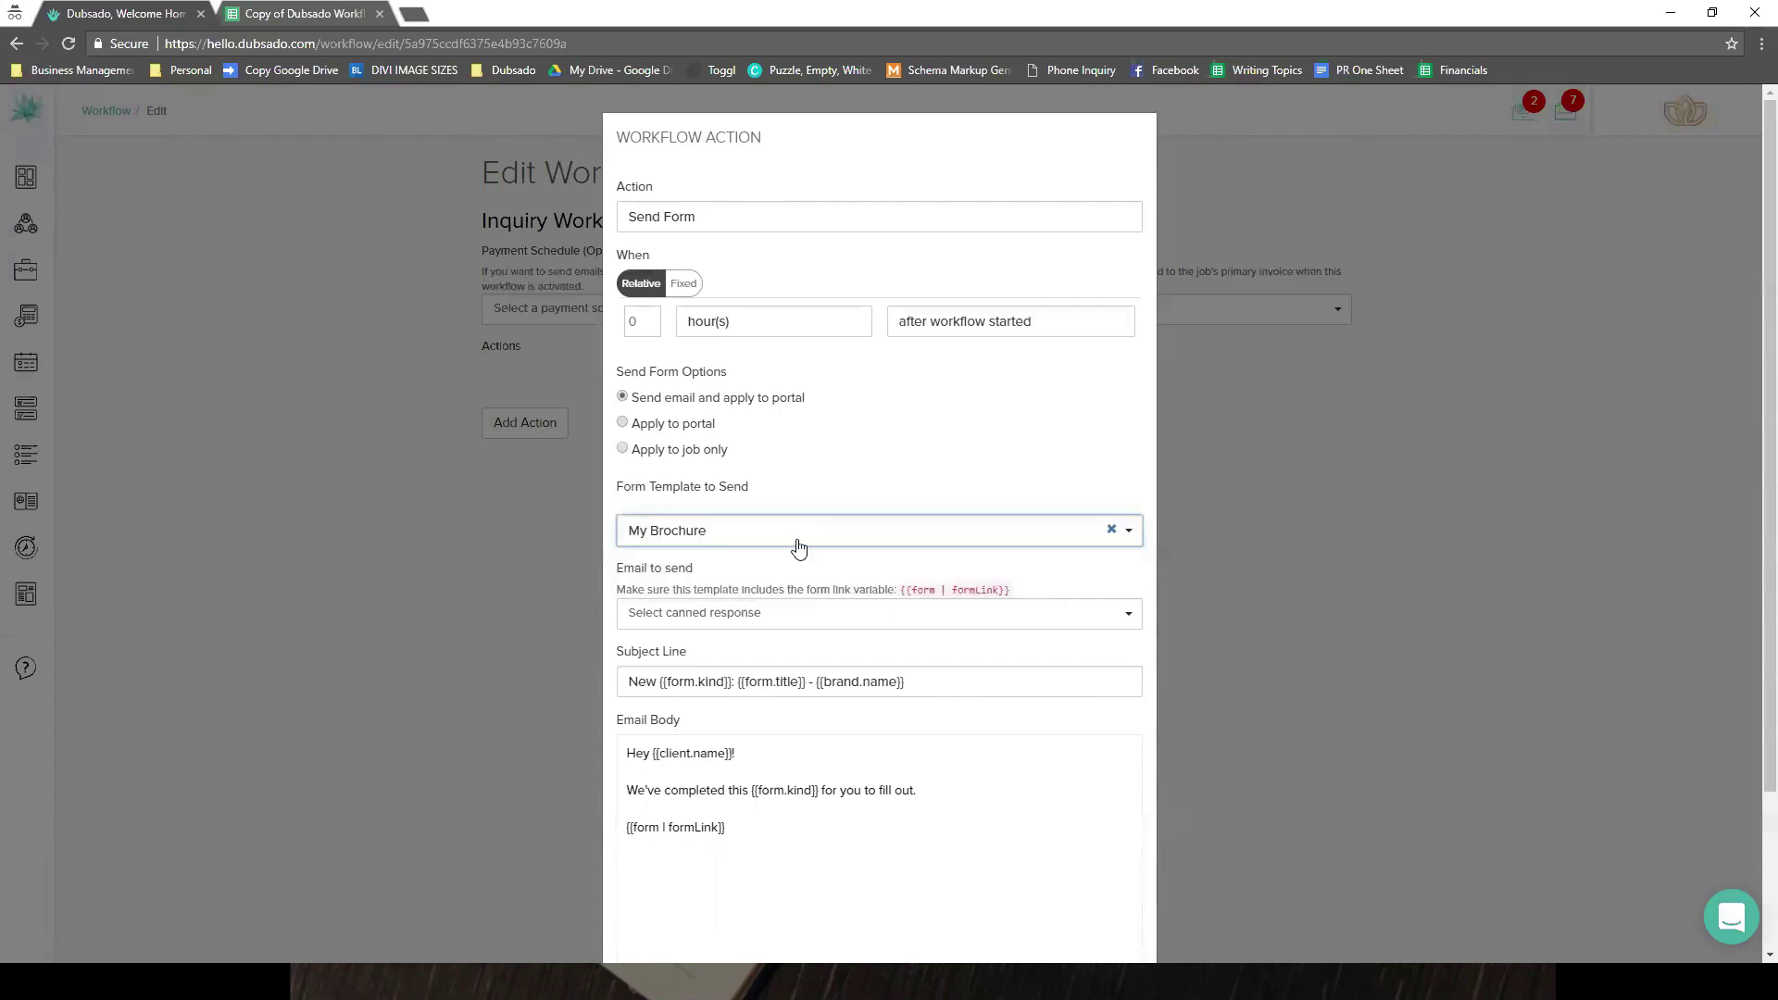
{"action": "left_click", "coordinate": [787, 615]}
{"action": "scroll", "coordinate": [787, 619], "scroll_direction": "down", "scroll_amount": 1}
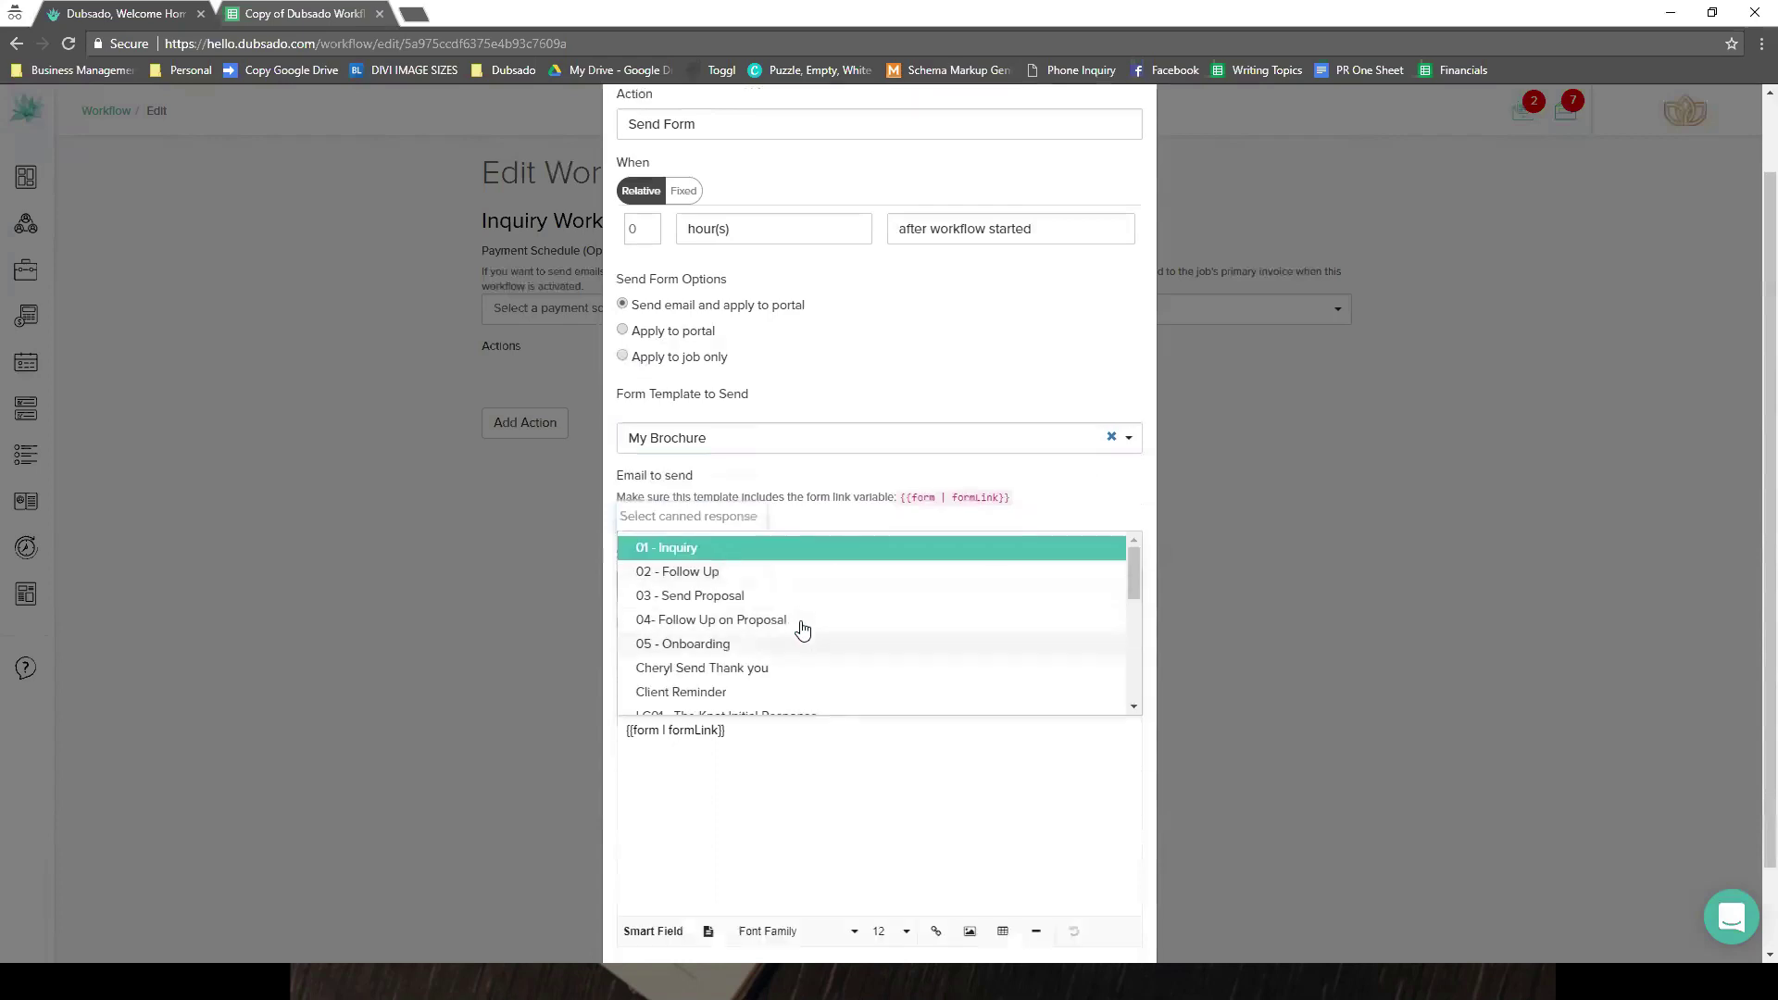
{"action": "left_click", "coordinate": [754, 554]}
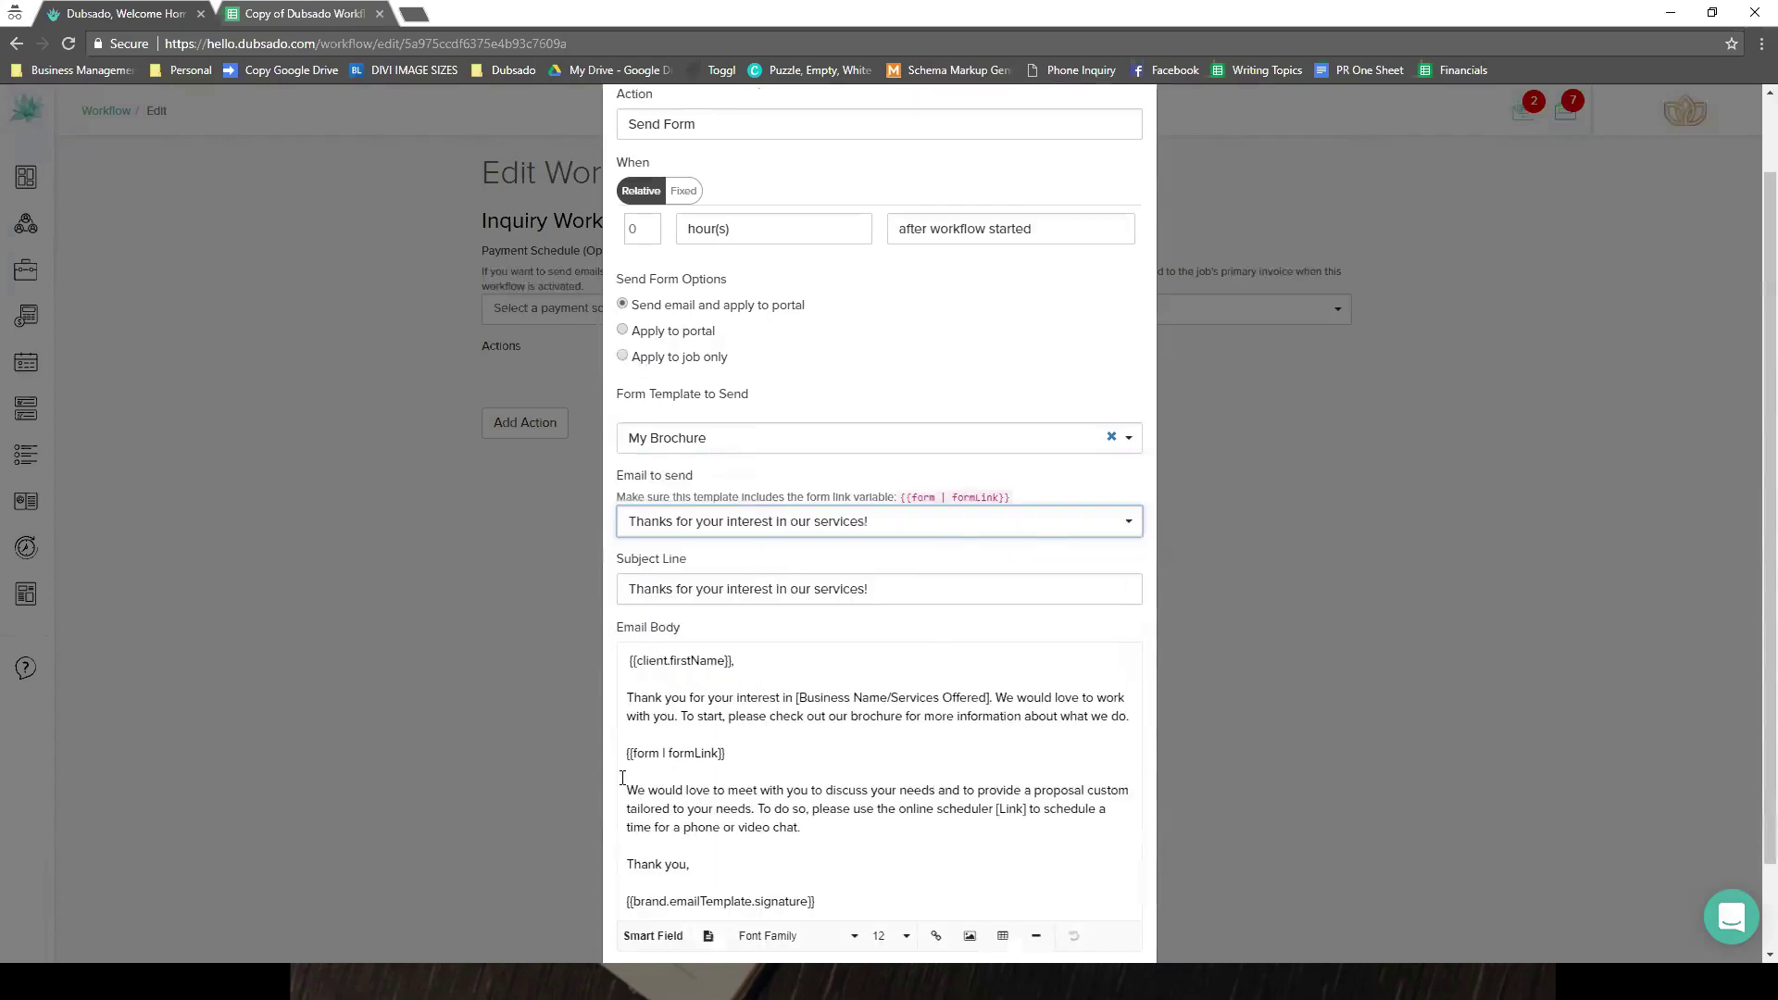
- Review the email's form link smart field, keep '01 - Inquiry', and apply the Send Form action
{"action": "left_click_drag", "start_coordinate": [745, 779], "coordinate": [627, 753]}
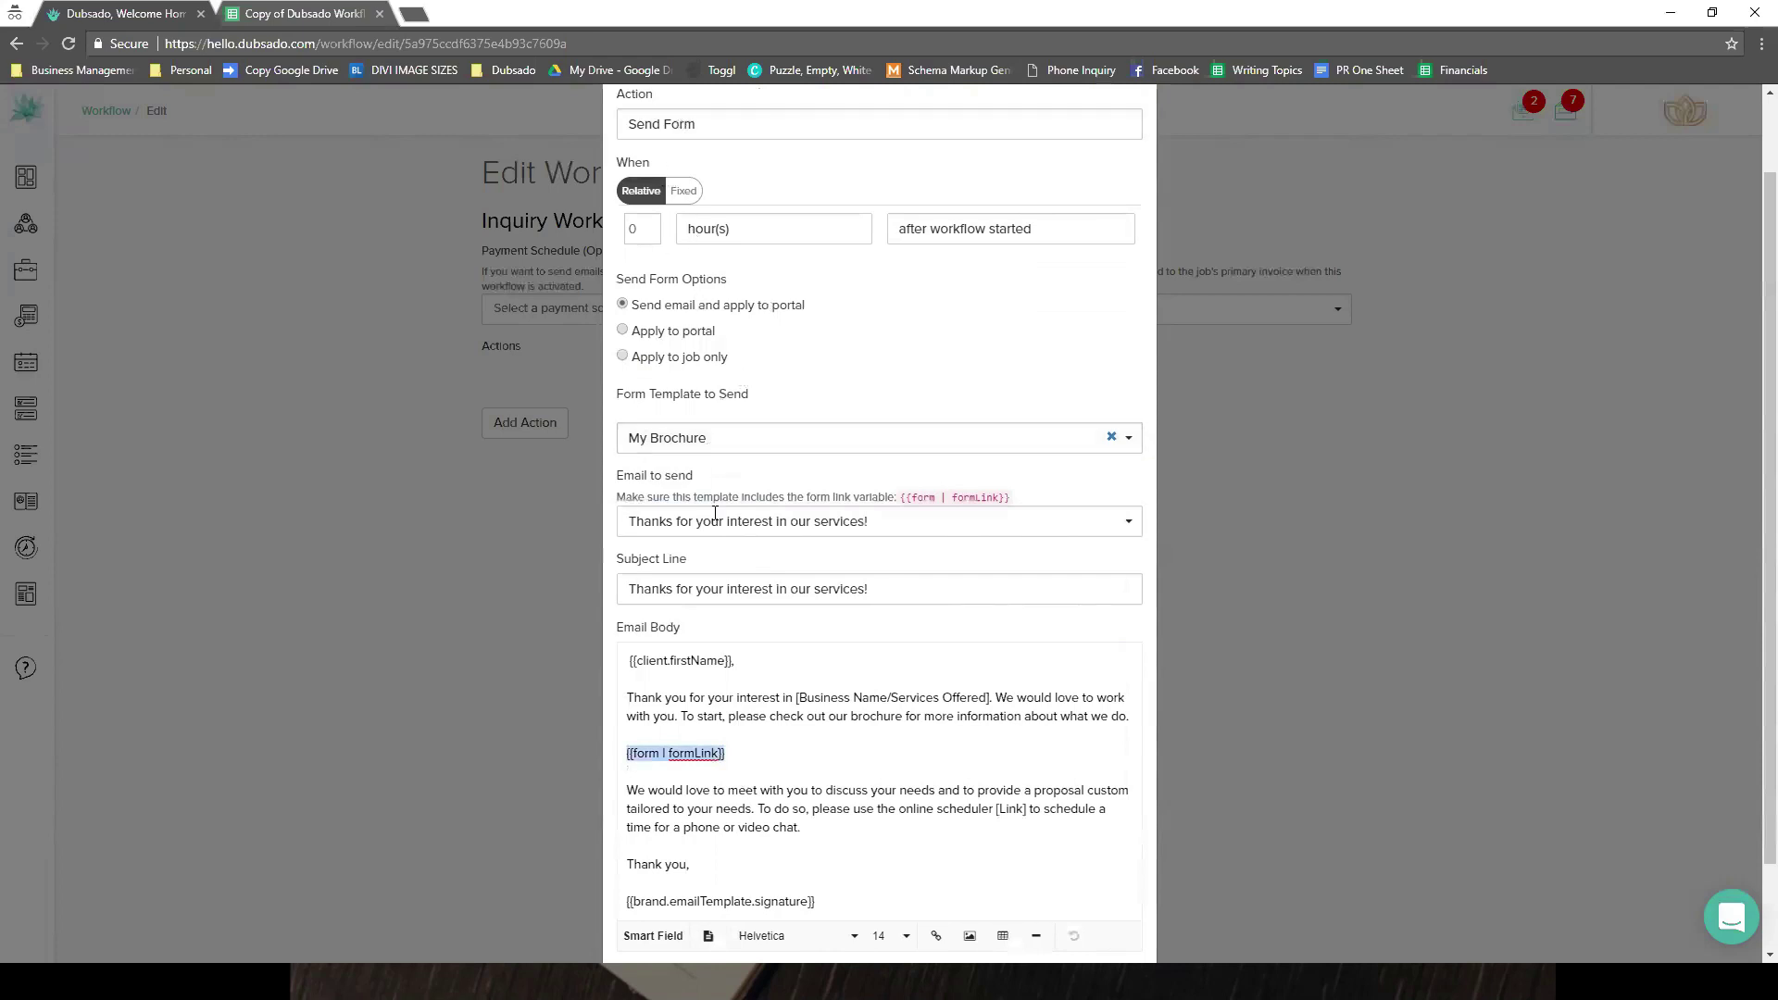
{"action": "left_click", "coordinate": [737, 779]}
{"action": "scroll", "coordinate": [731, 779], "scroll_direction": "down", "scroll_amount": 2}
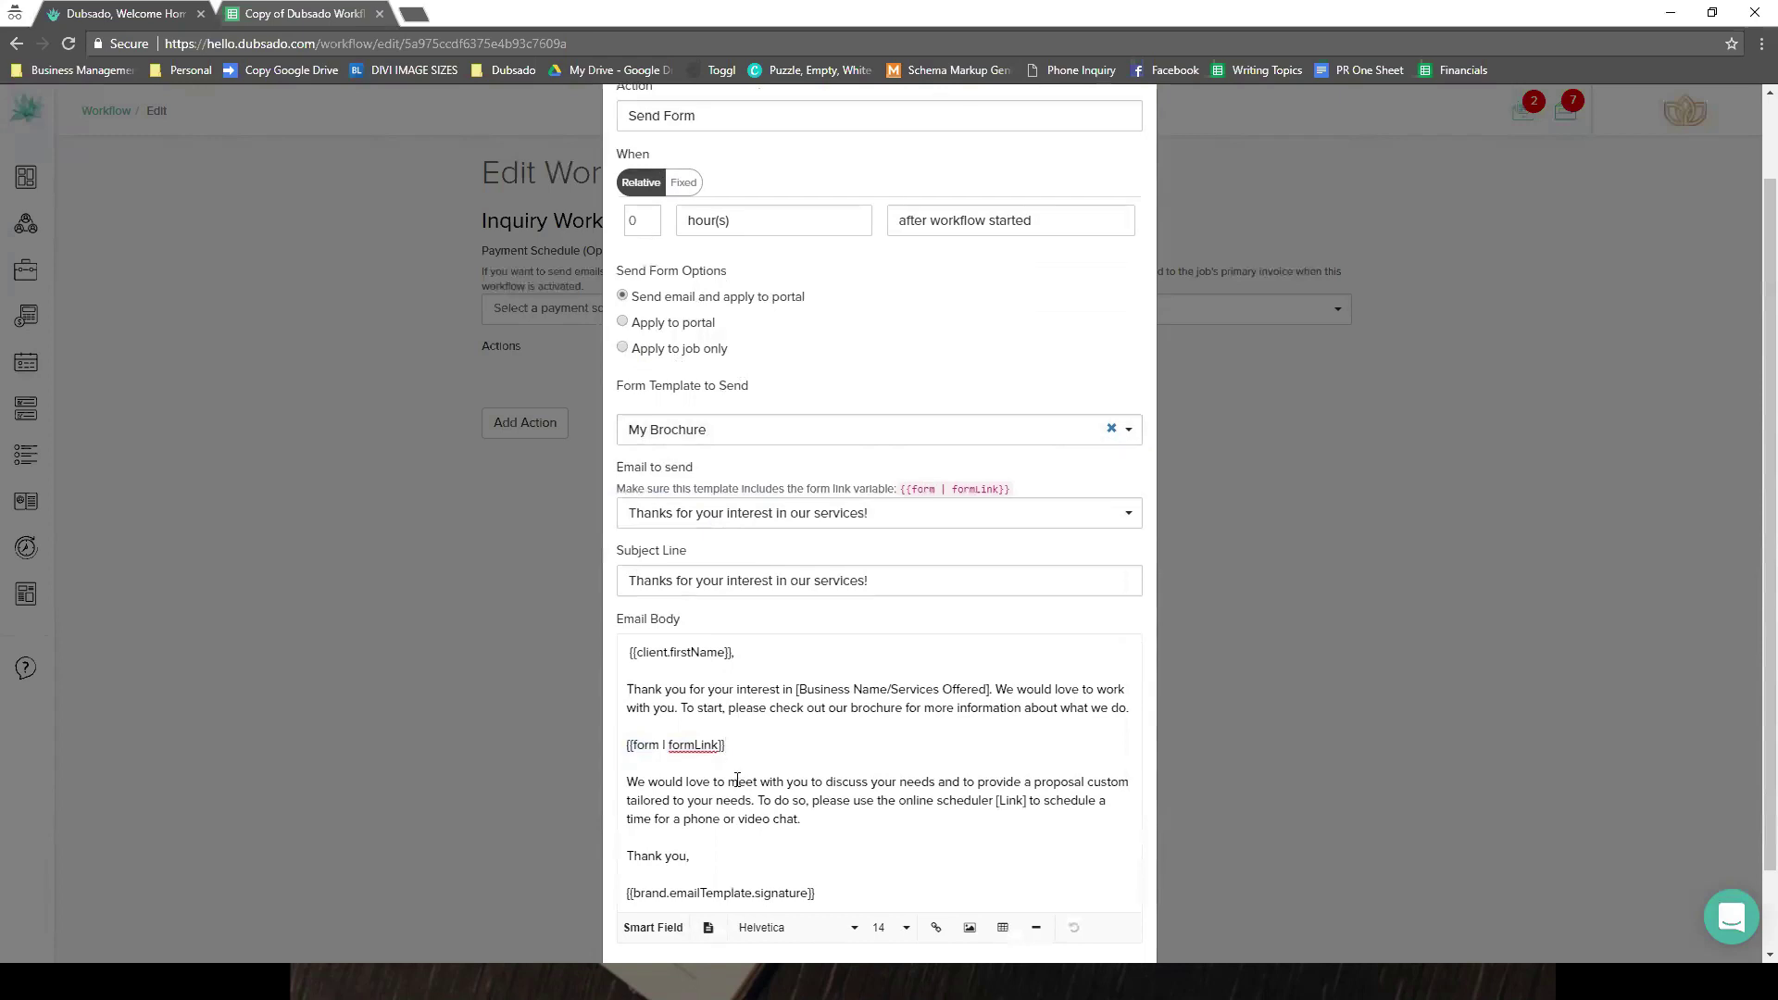
{"action": "left_click", "coordinate": [653, 832]}
{"action": "left_click", "coordinate": [952, 800]}
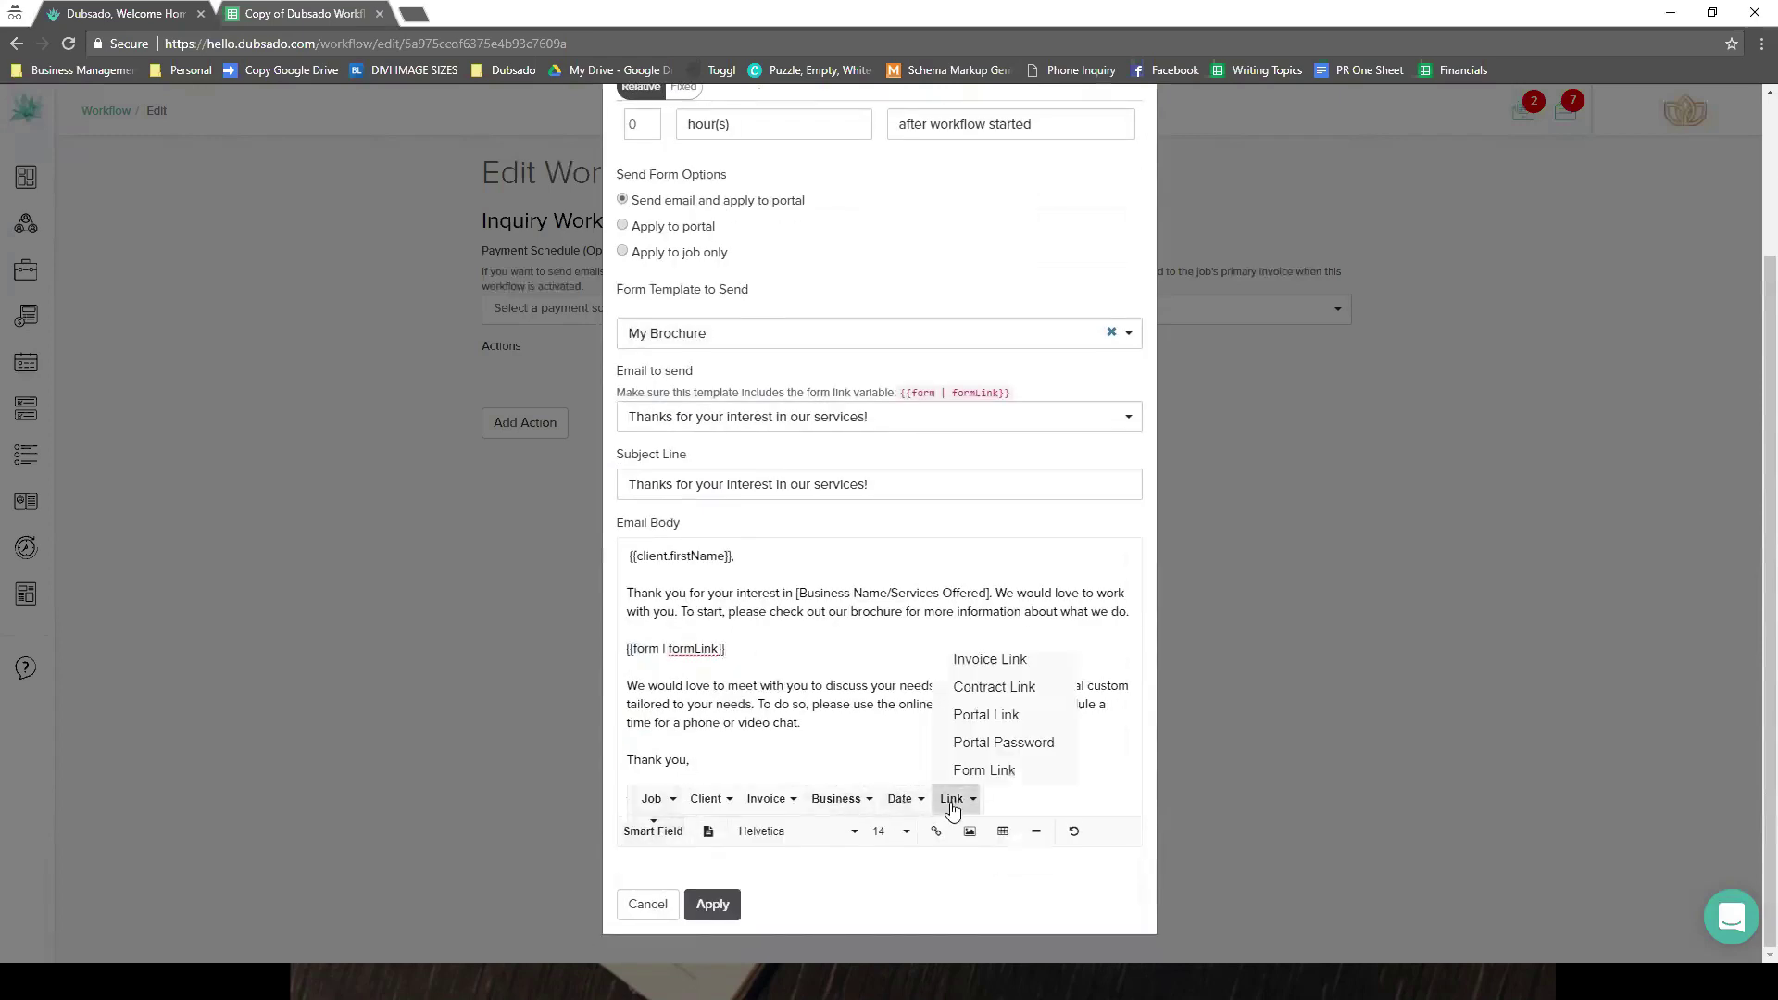
{"action": "left_click", "coordinate": [879, 646]}
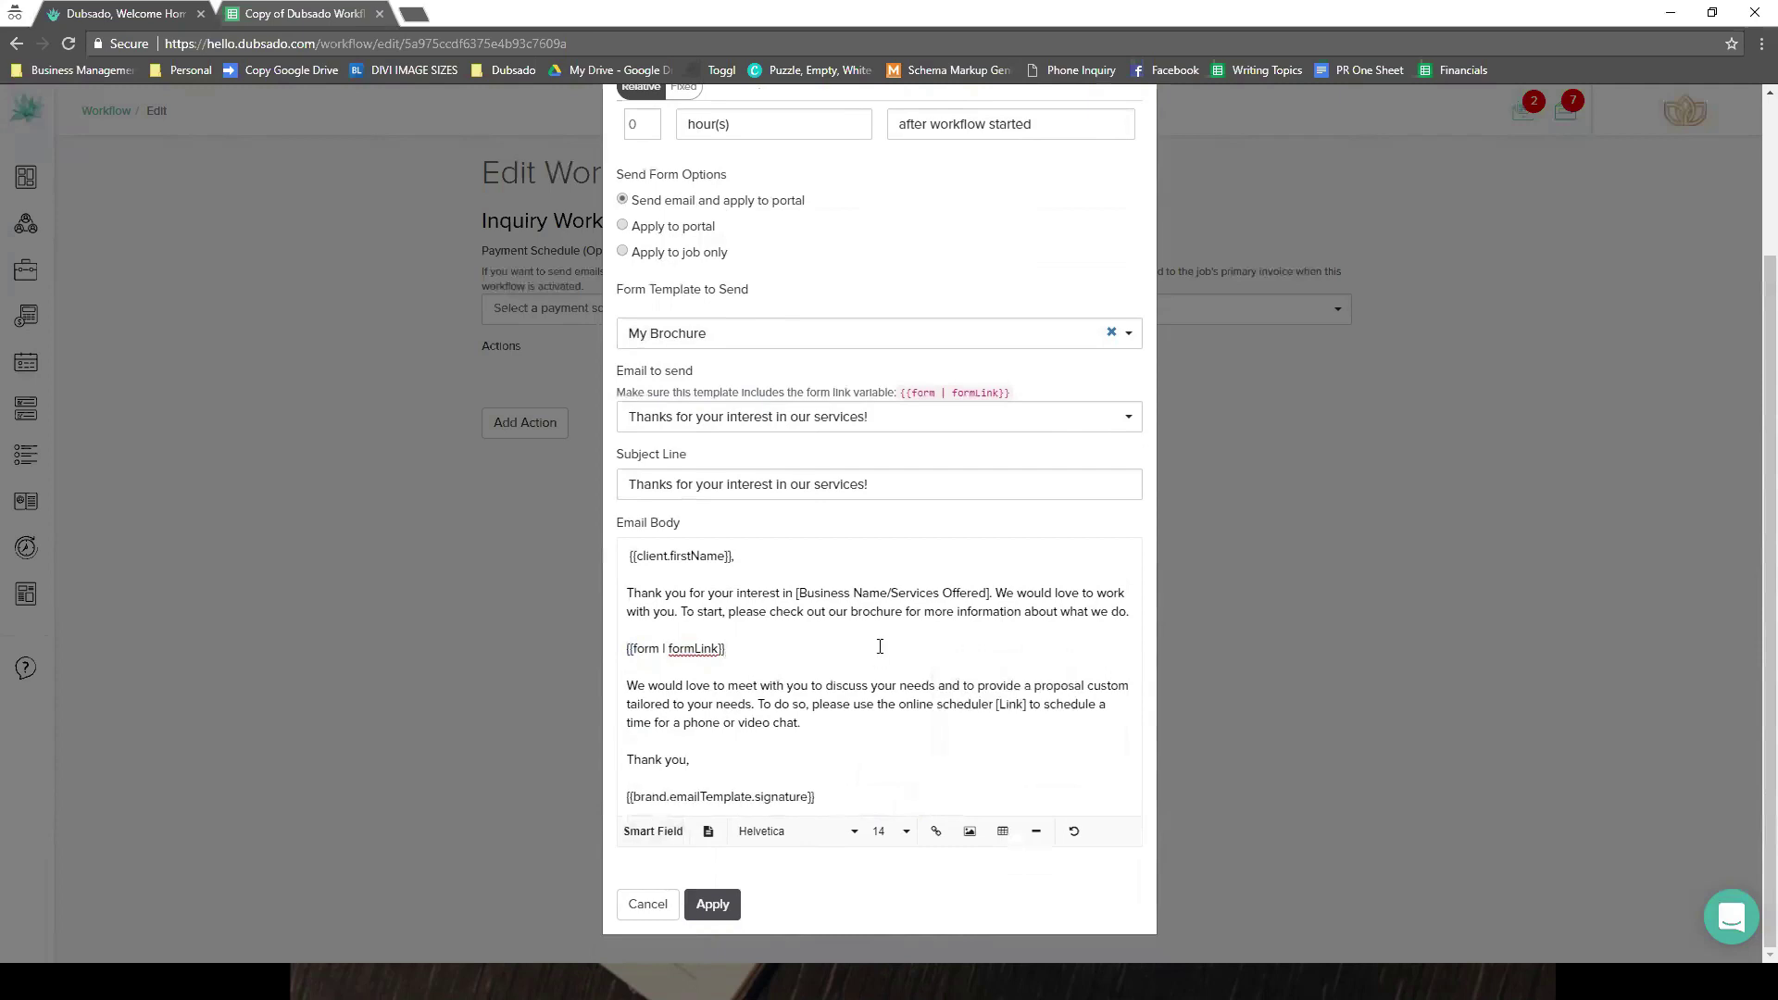
{"action": "left_click", "coordinate": [858, 418]}
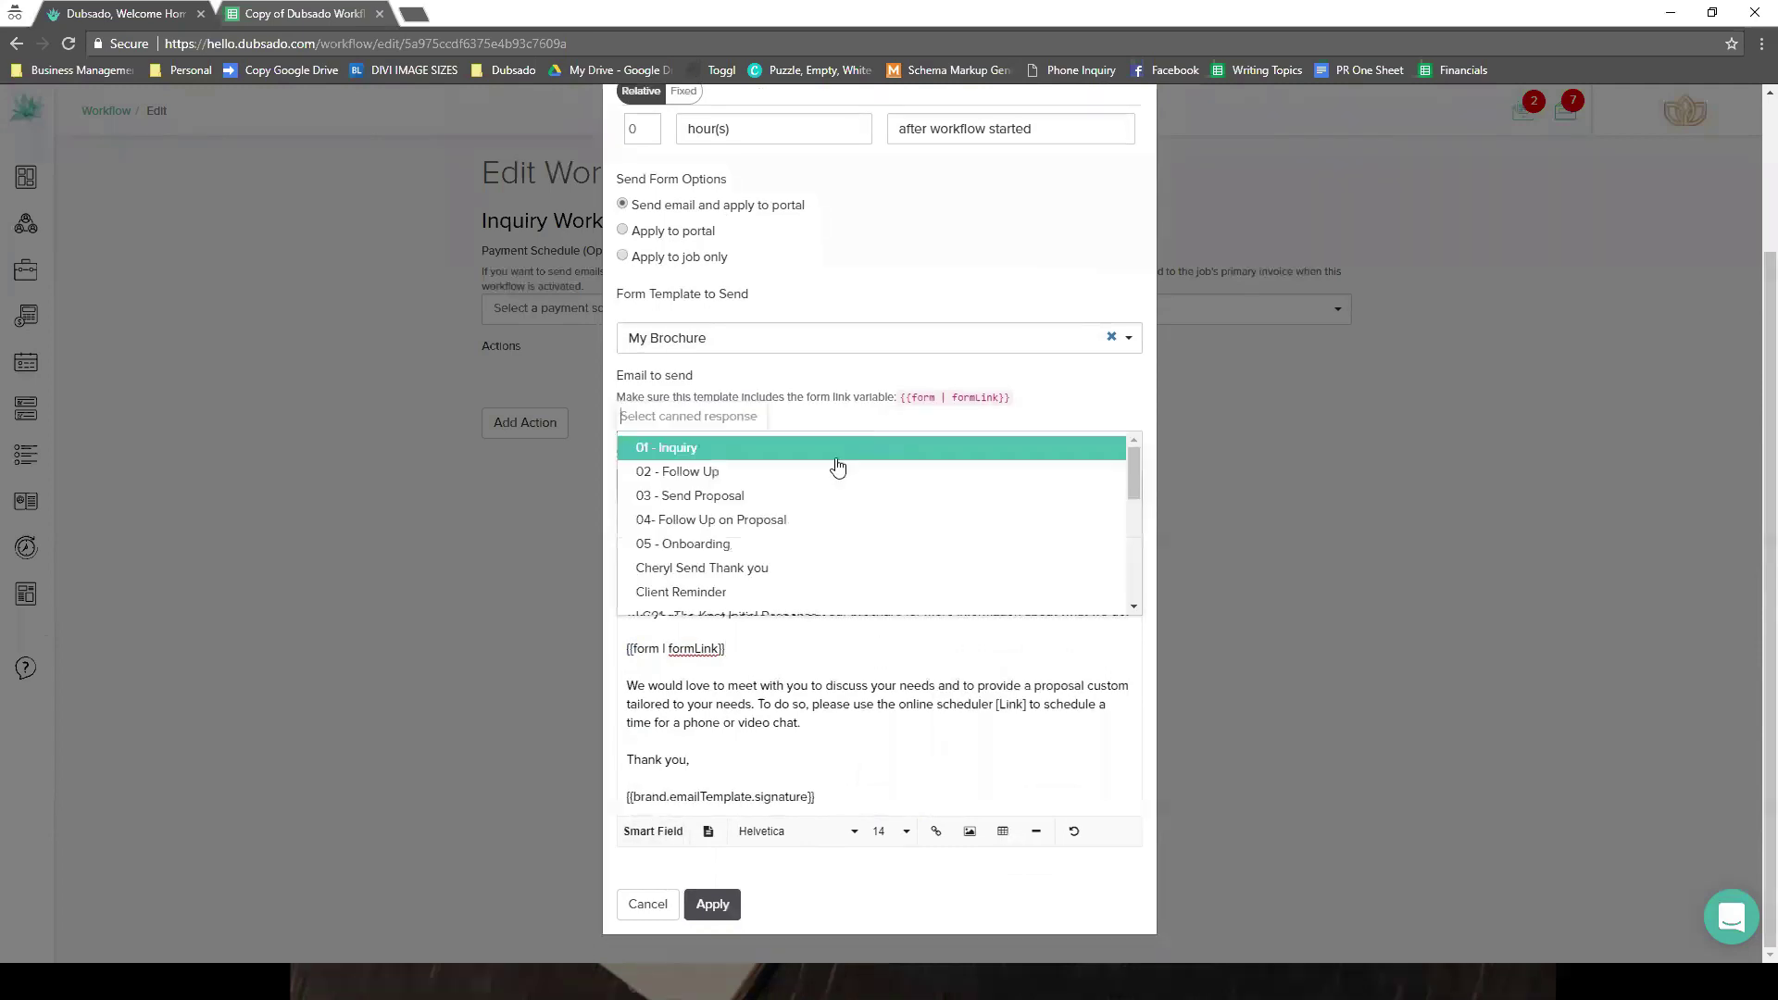
{"action": "left_click", "coordinate": [748, 454]}
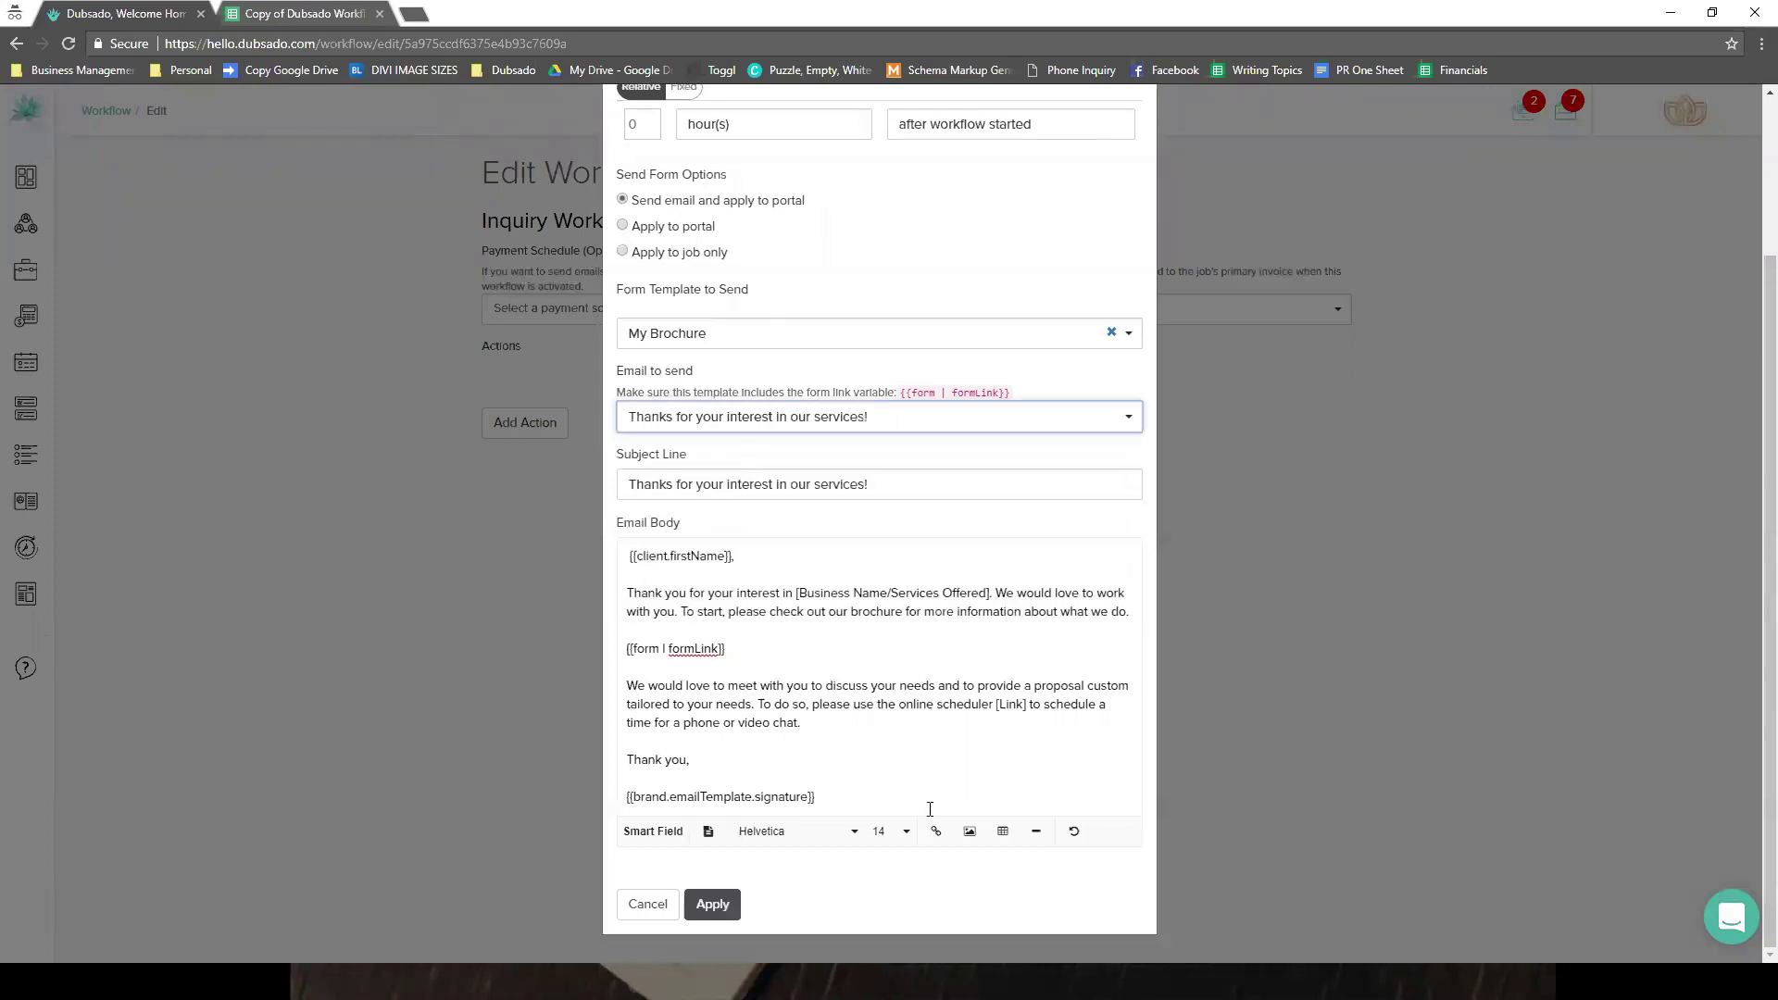
{"action": "left_click", "coordinate": [713, 910]}
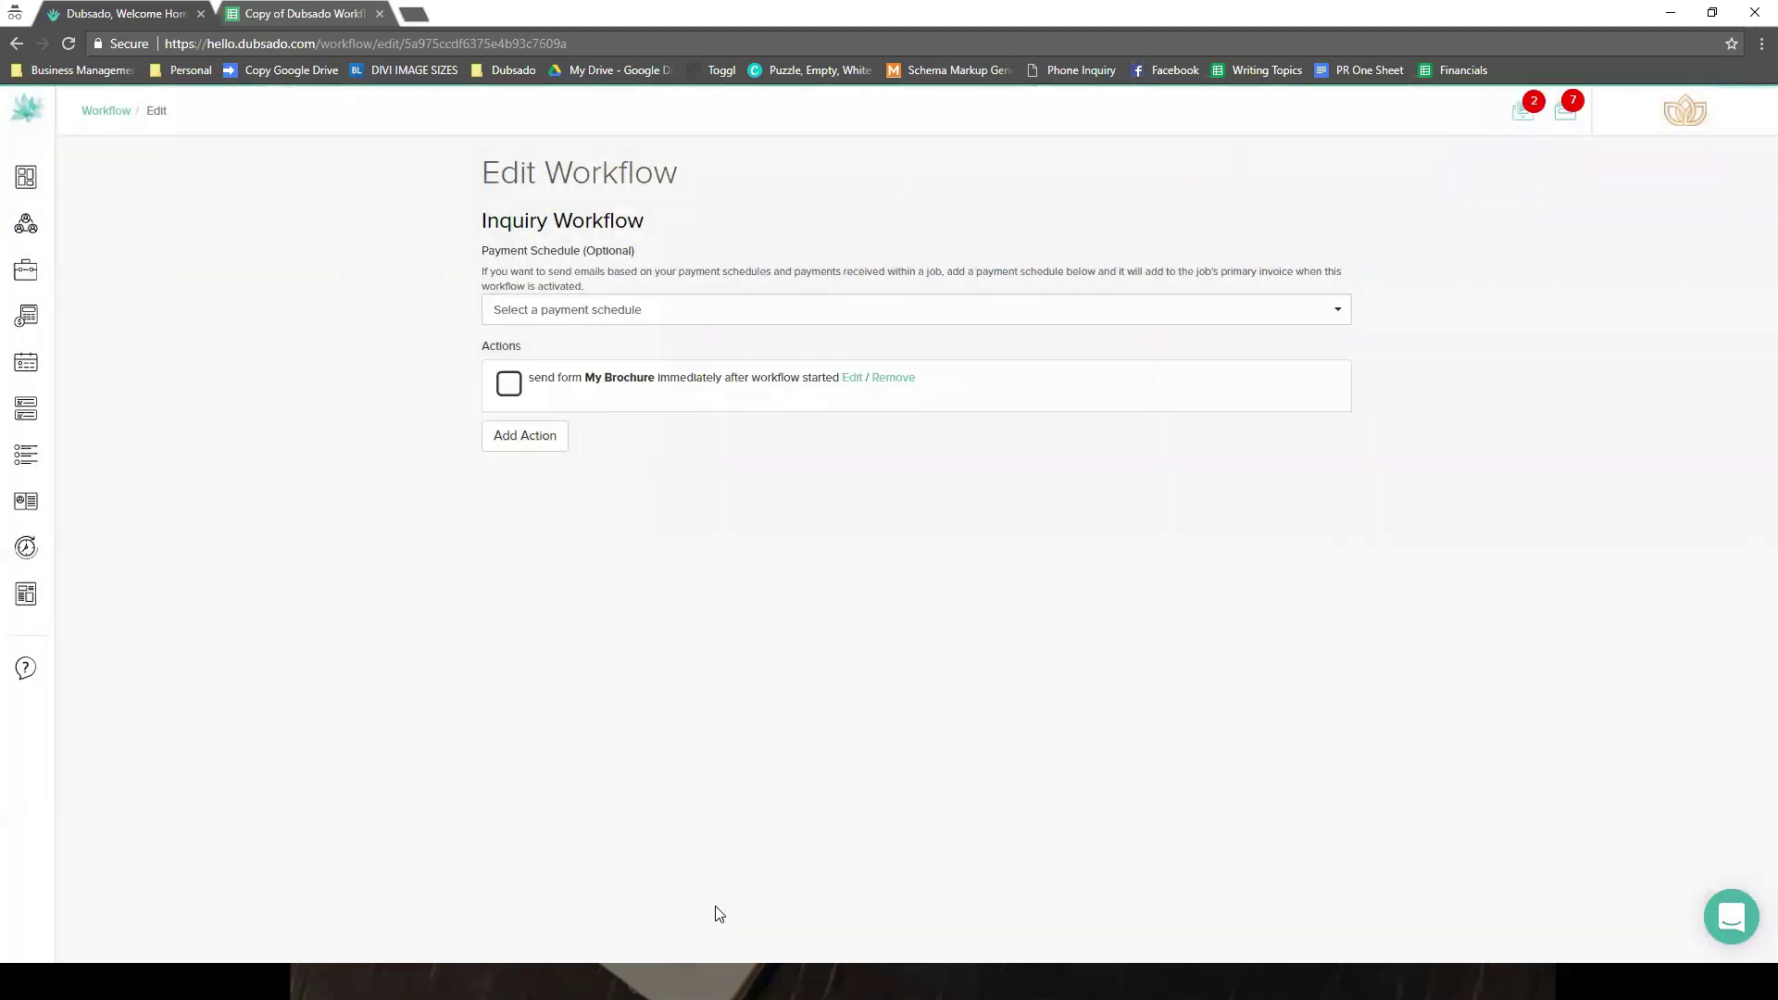
- Add a new Create Todo action after checking the planning spreadsheet
{"action": "left_click", "coordinate": [487, 443]}
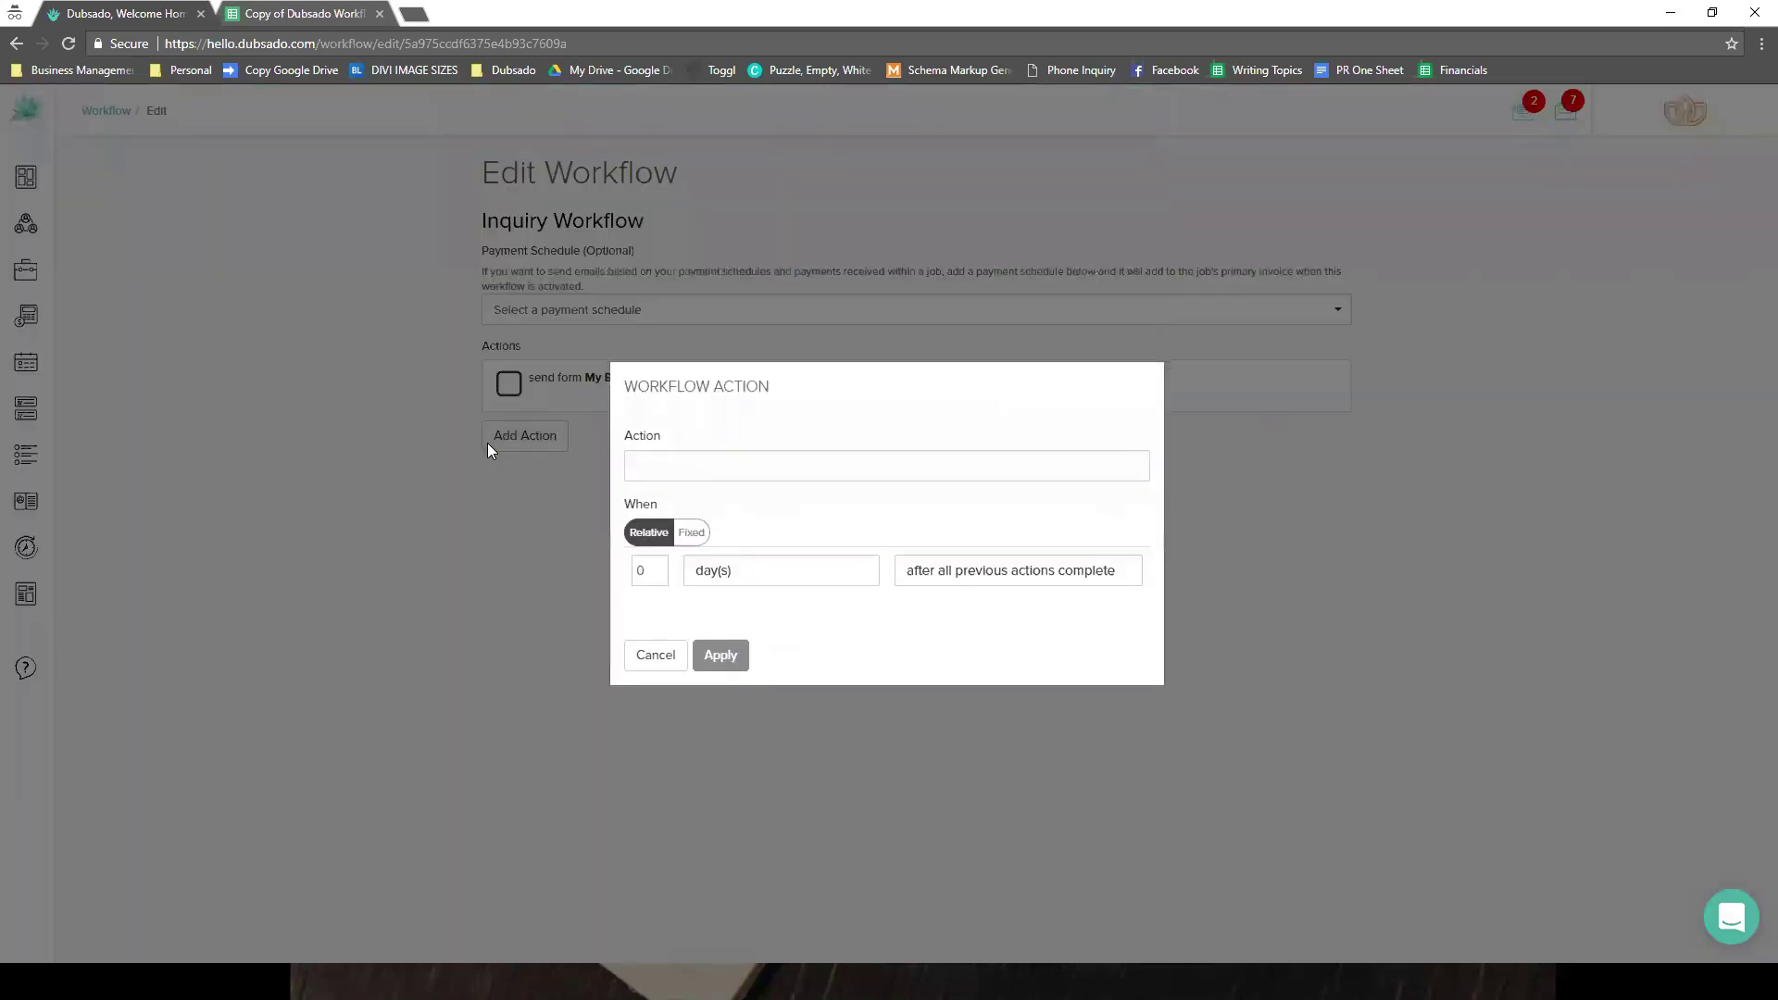
{"action": "left_click", "coordinate": [252, 13]}
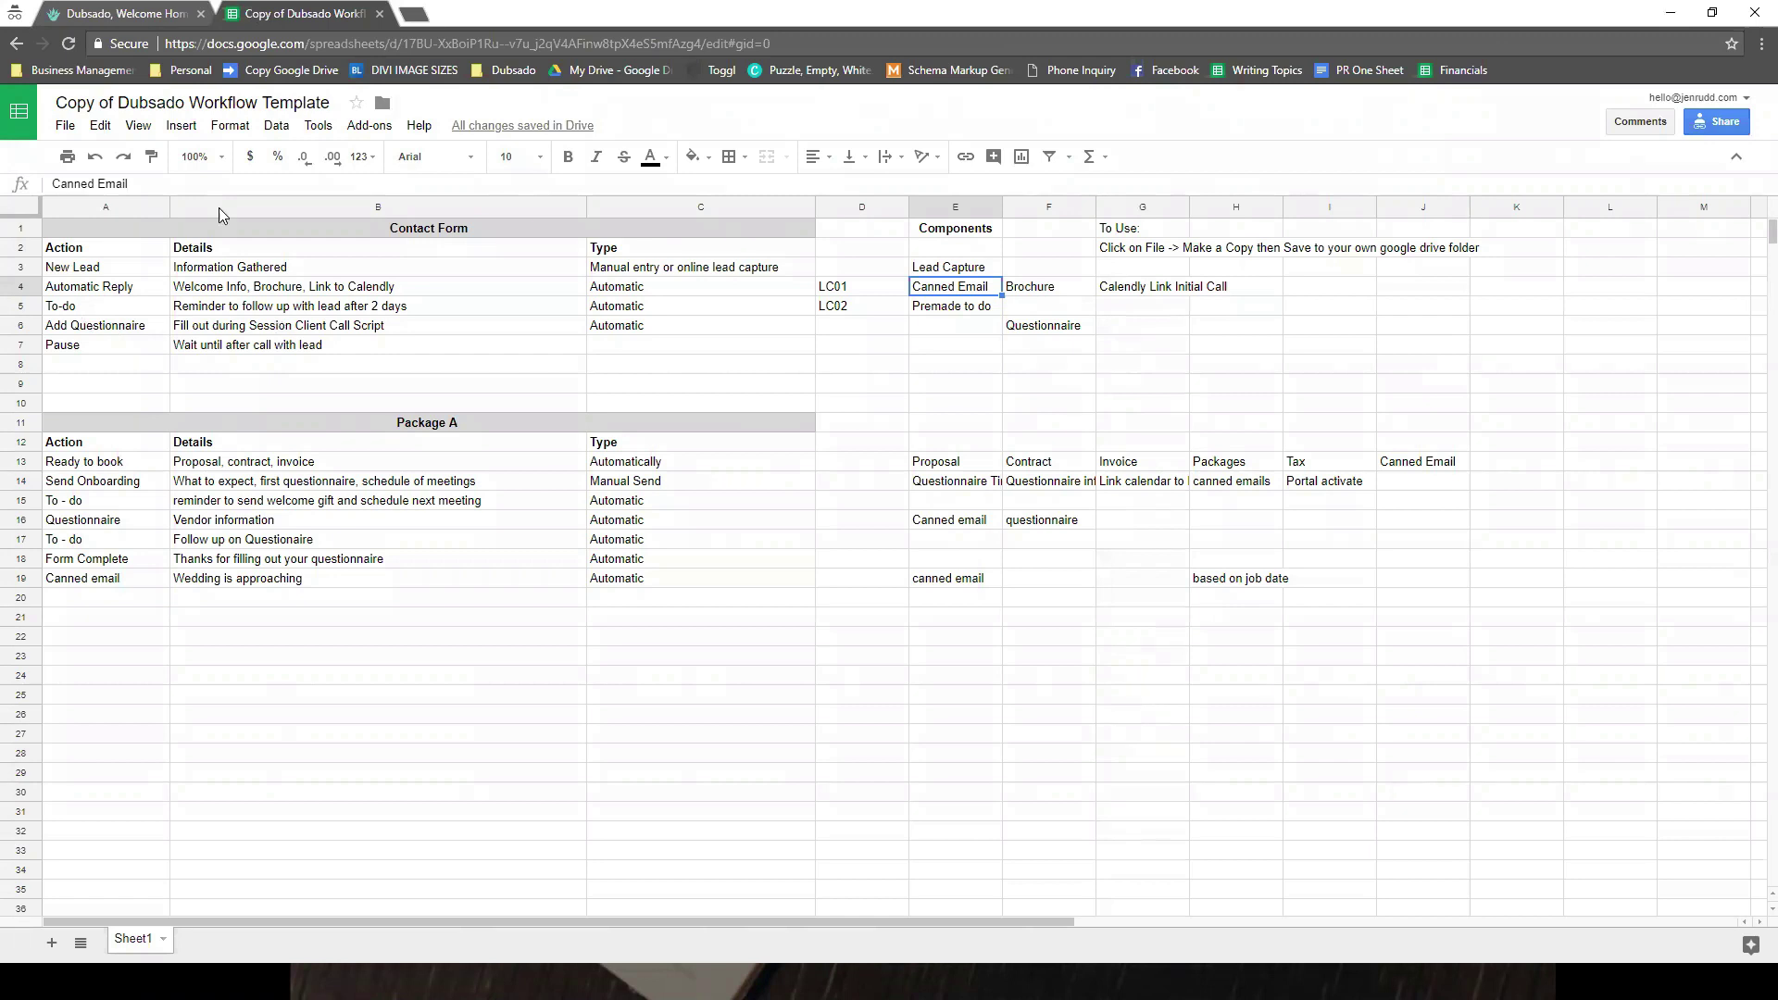
{"action": "left_click", "coordinate": [141, 19]}
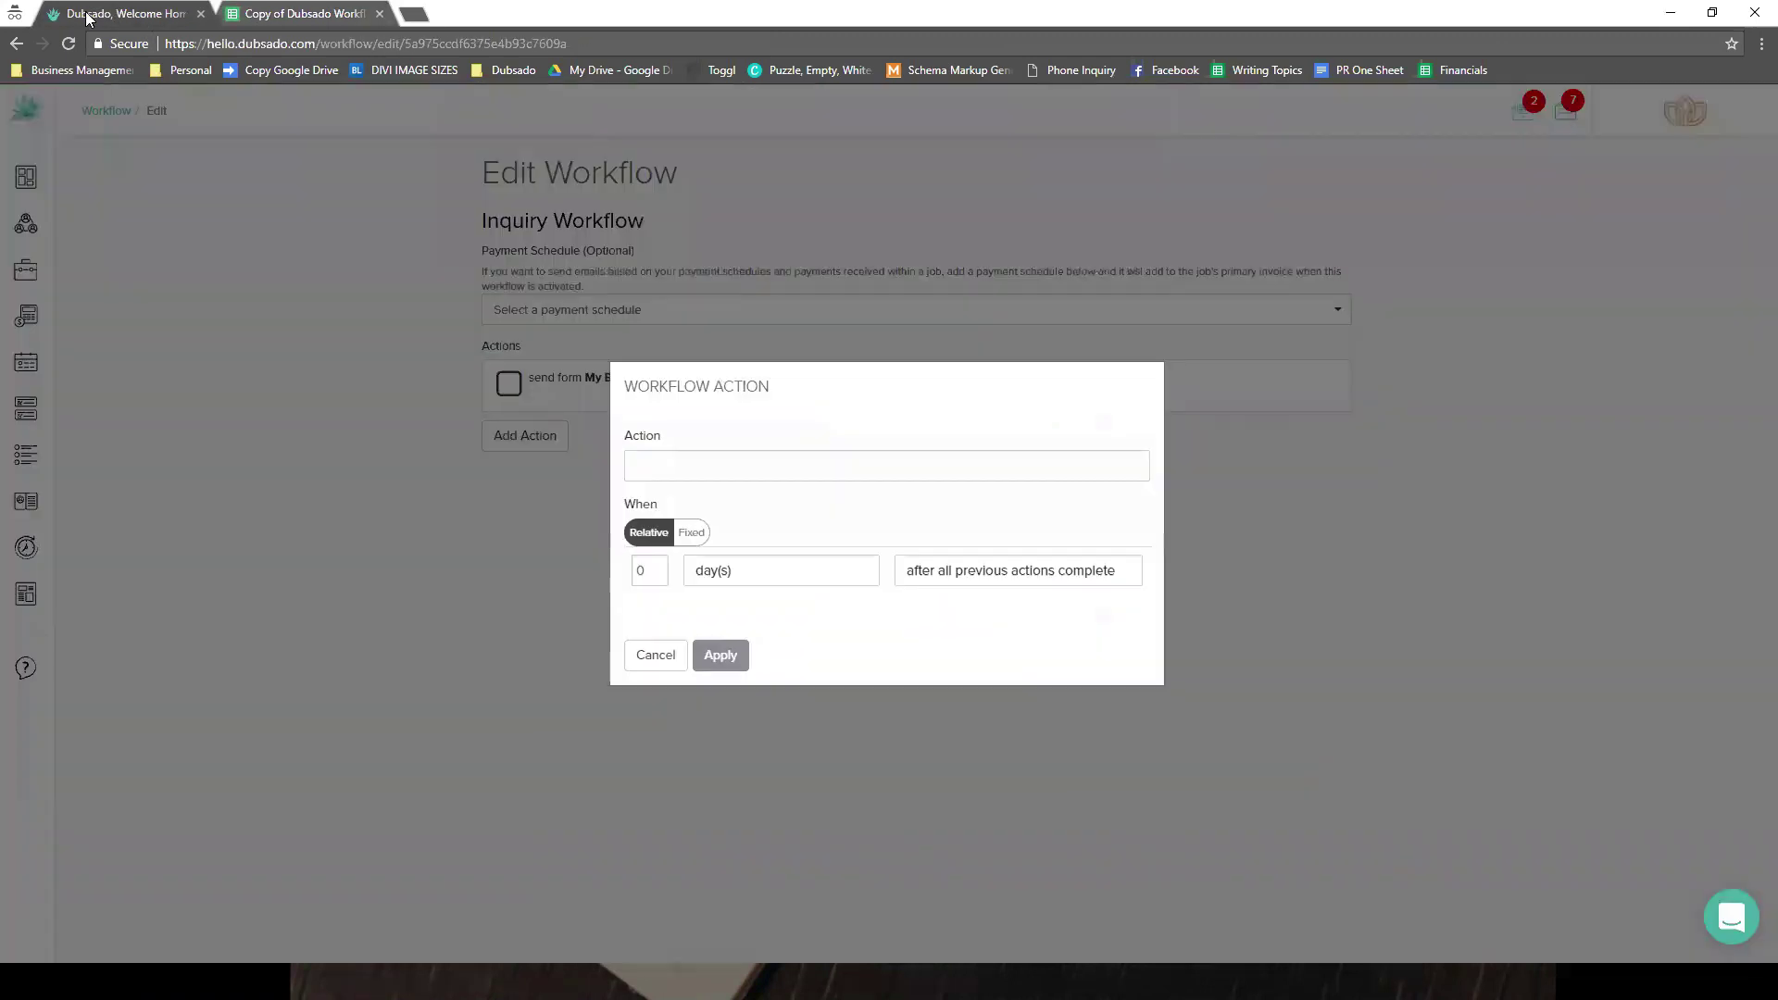
{"action": "left_click", "coordinate": [658, 470]}
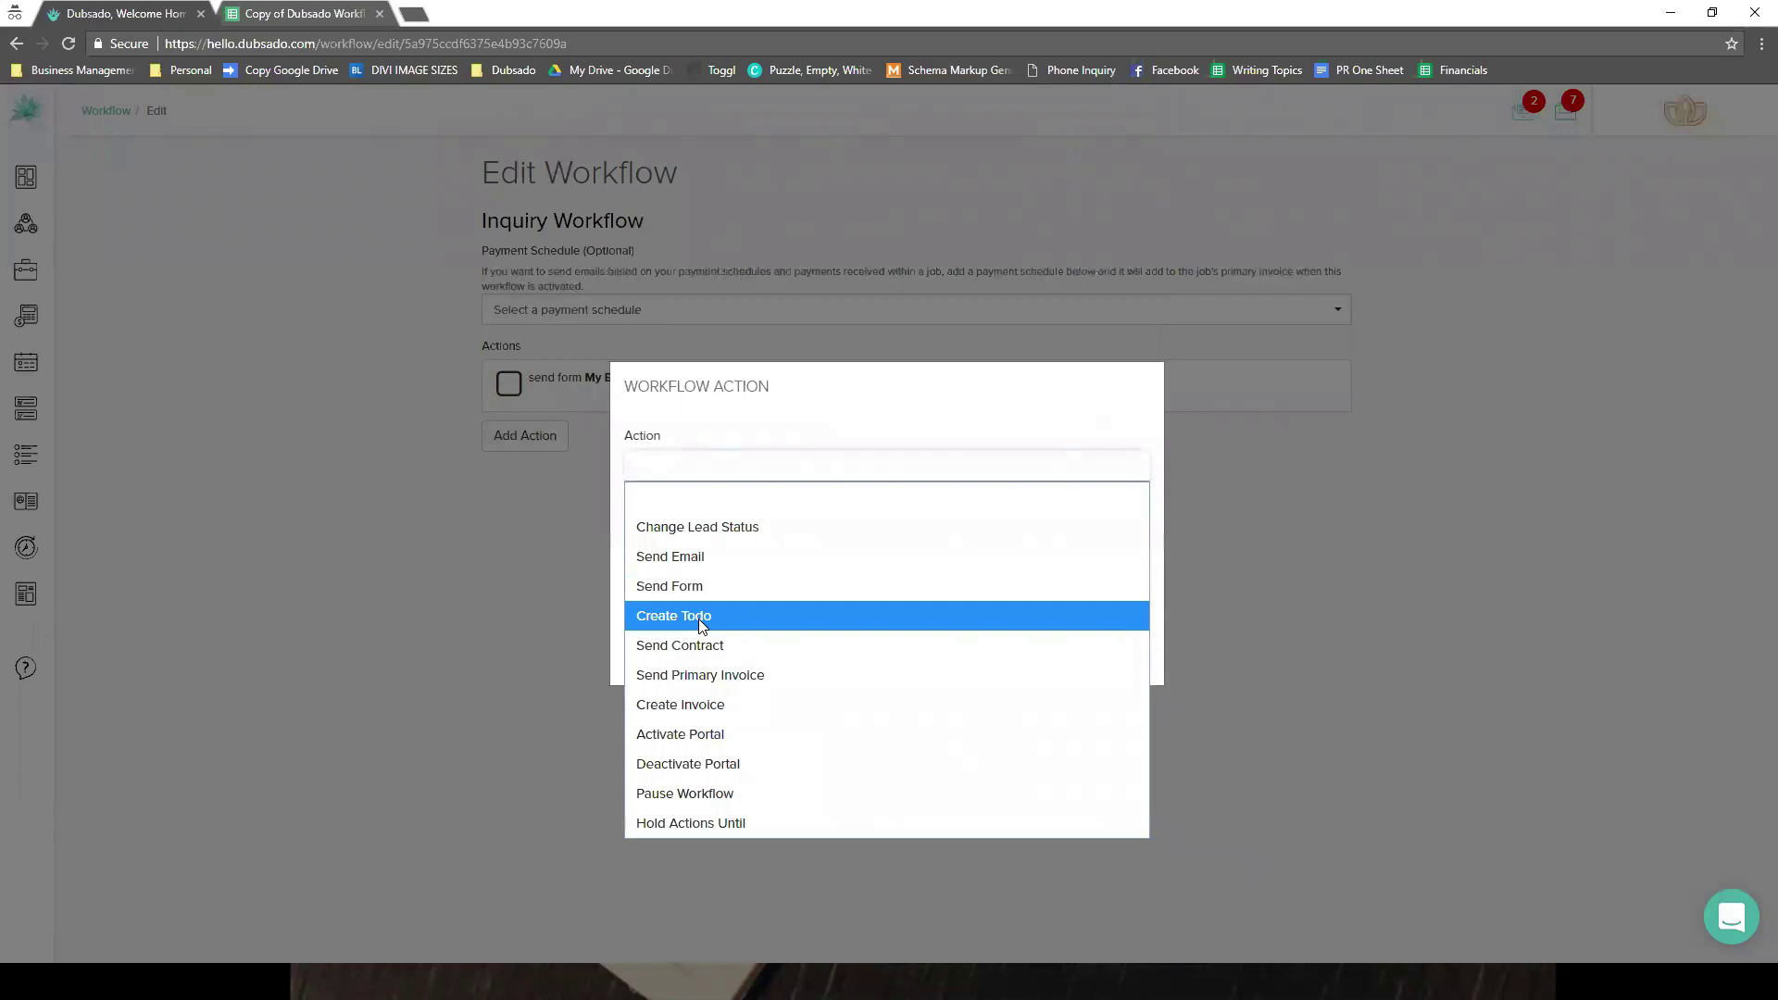
{"action": "left_click", "coordinate": [701, 618]}
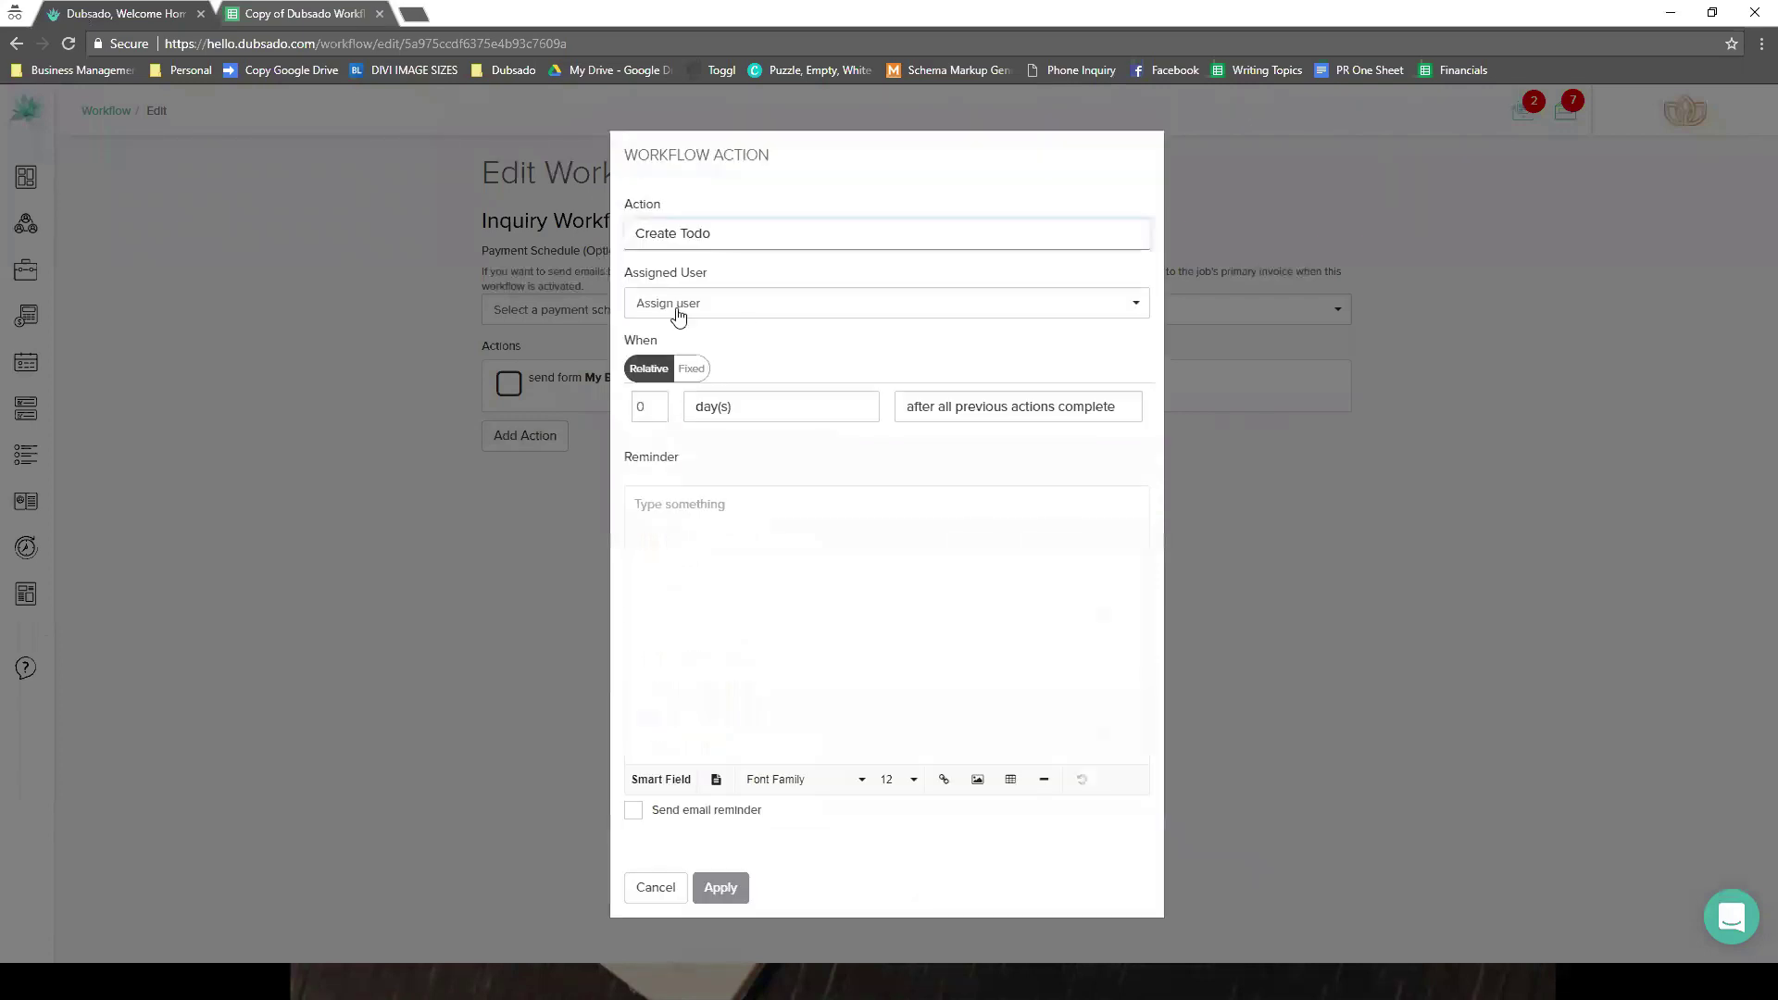
{"action": "left_click", "coordinate": [756, 303]}
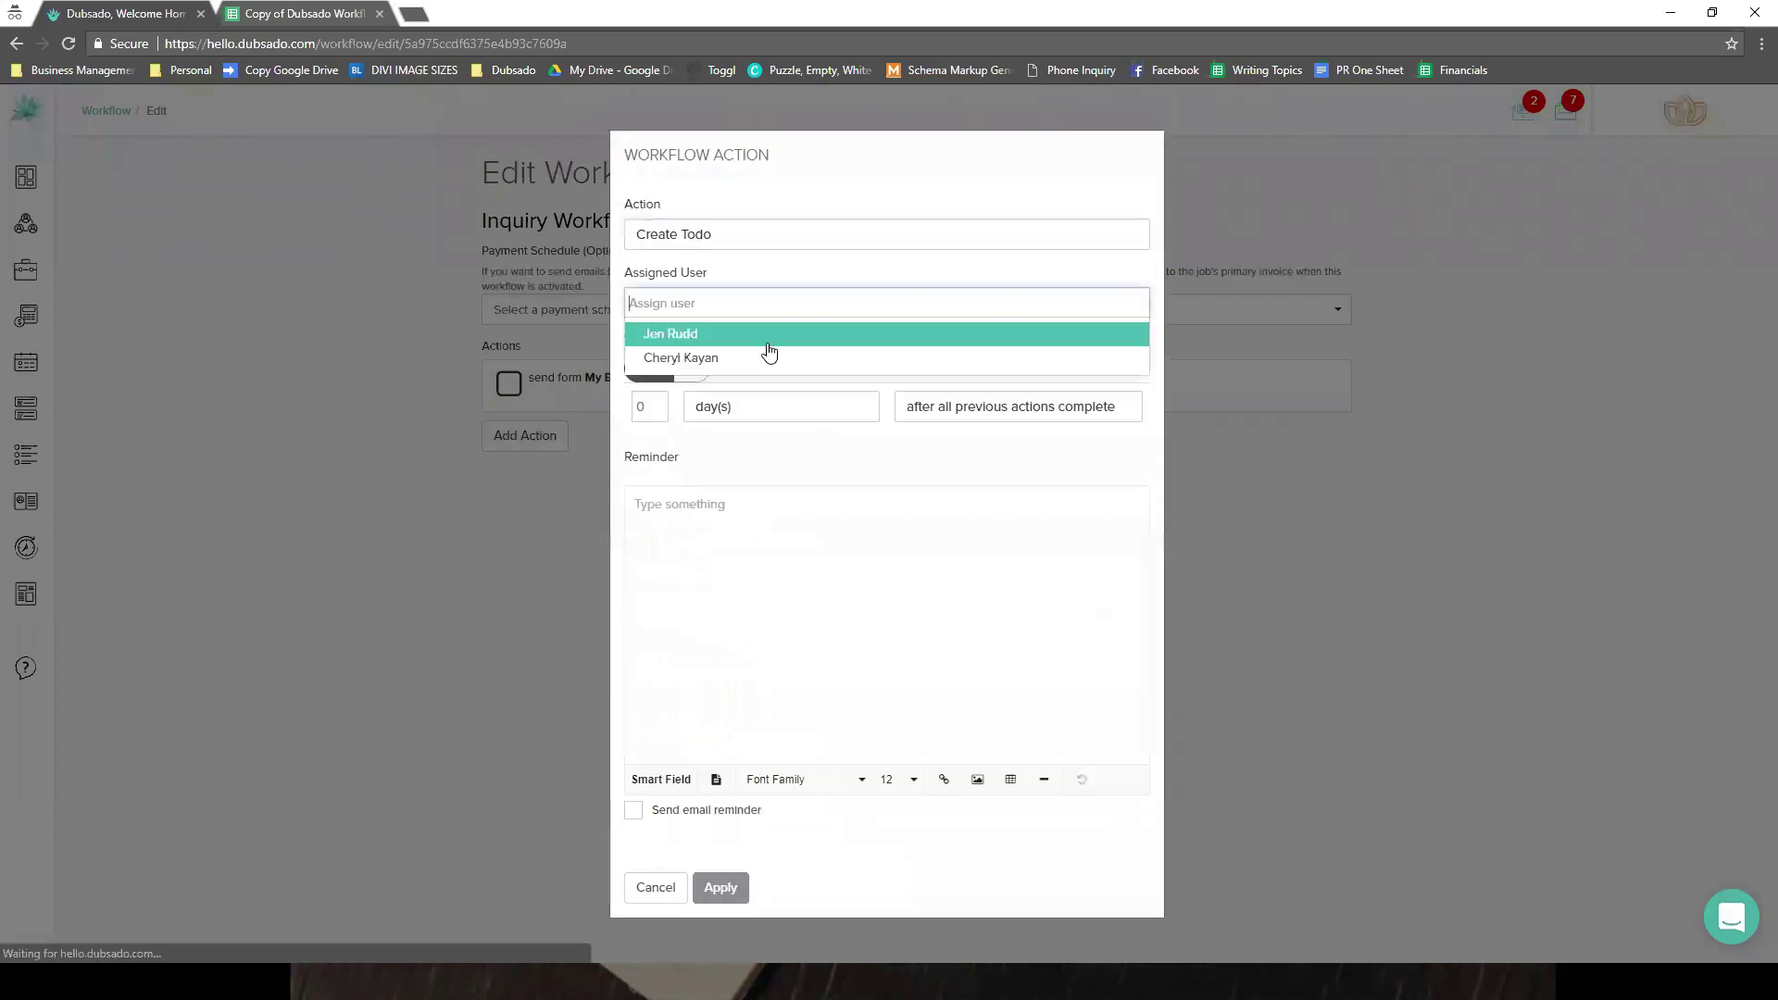
{"action": "left_click", "coordinate": [765, 509]}
- Write the reminder as the client's full name plus '-Follow up with them regarding service'
{"action": "left_click", "coordinate": [661, 502]}
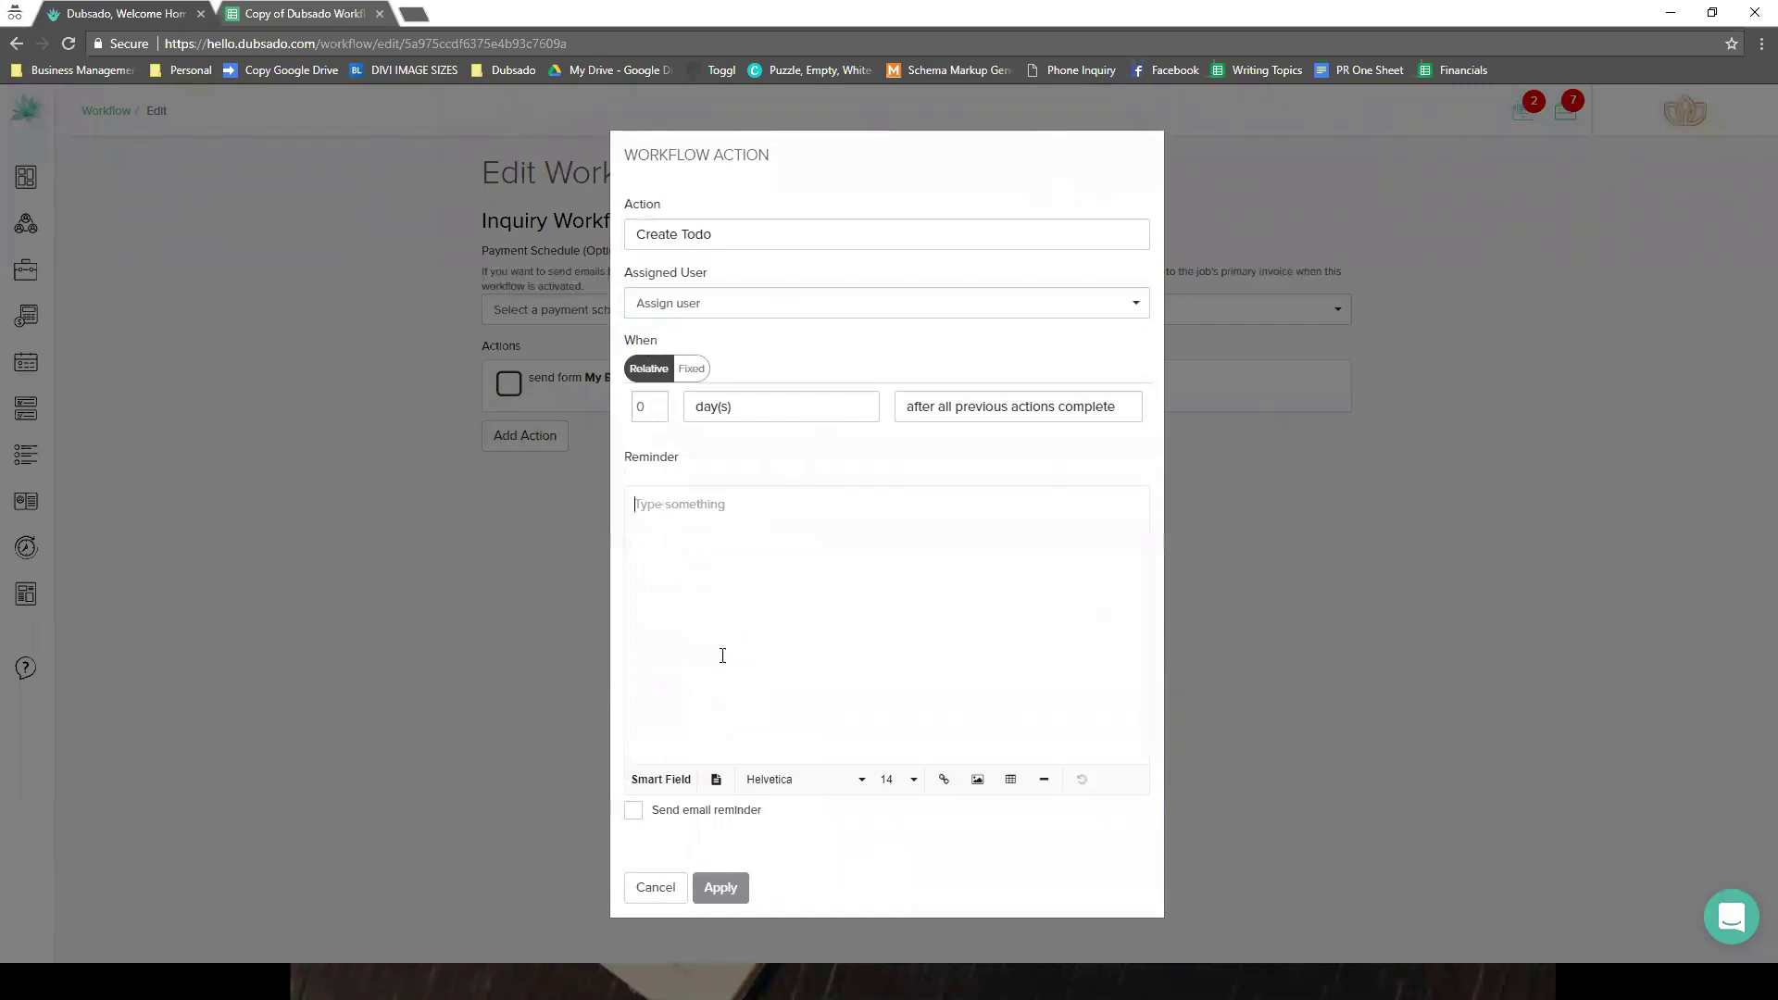
{"action": "left_click", "coordinate": [716, 746]}
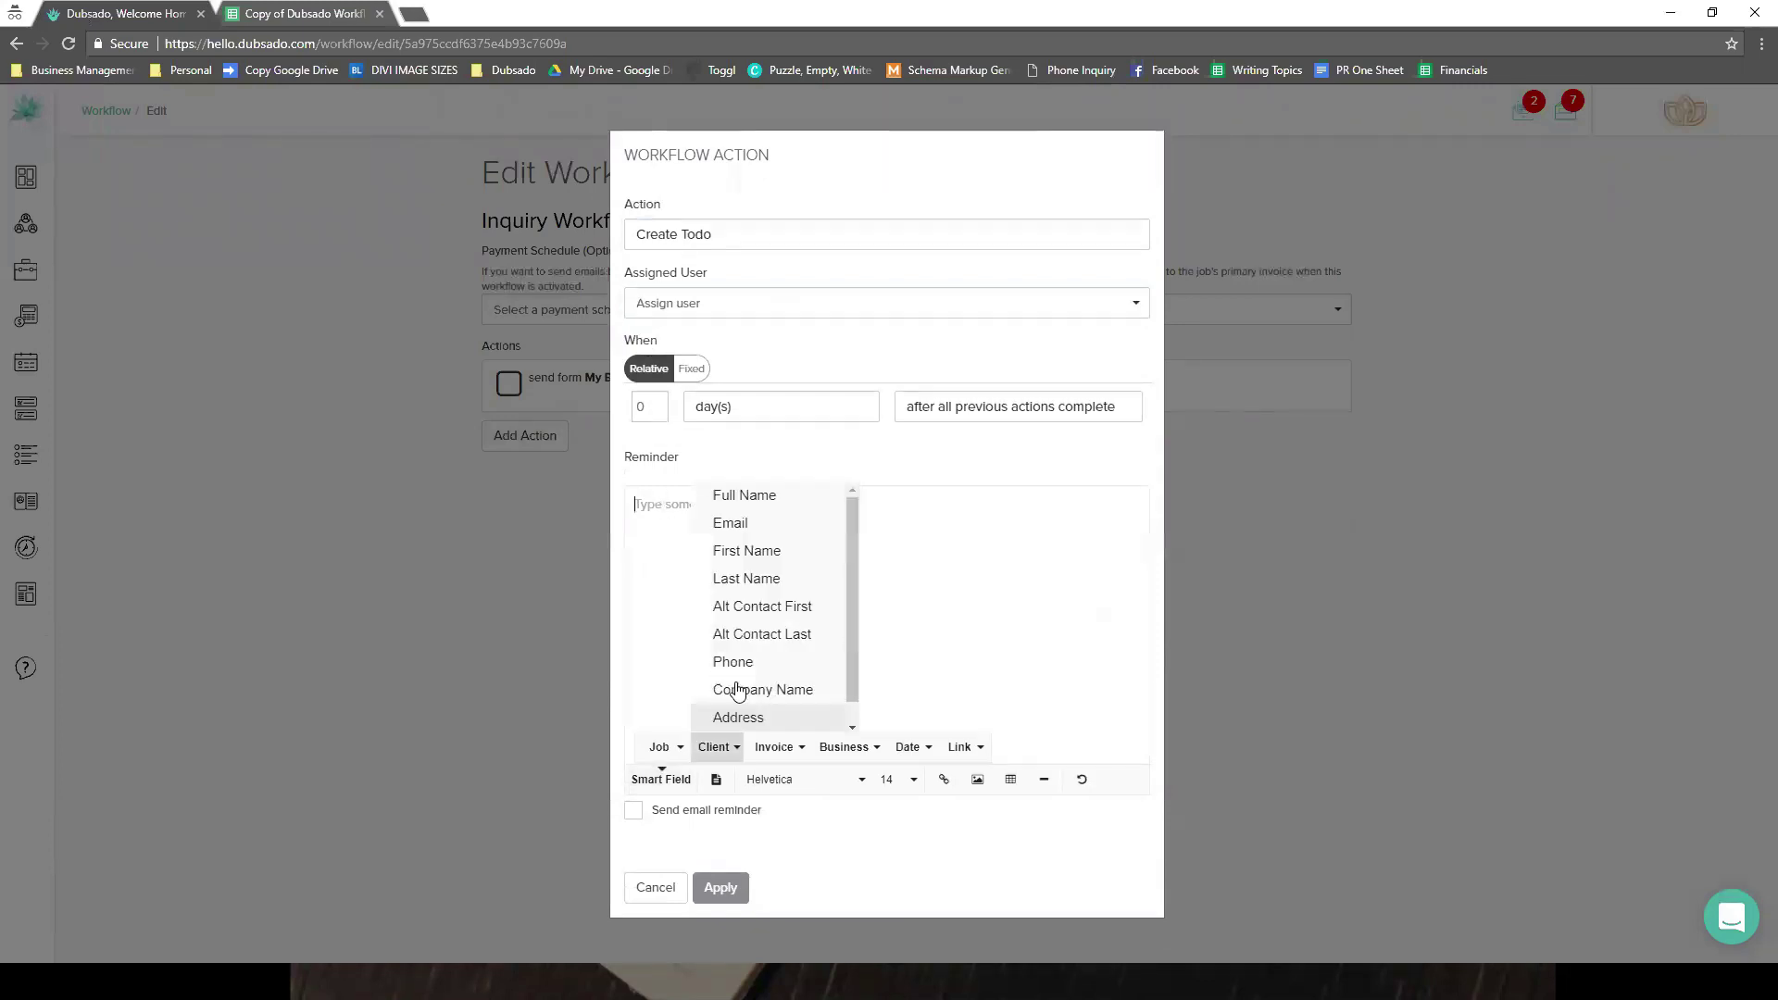
{"action": "left_click", "coordinate": [750, 496]}
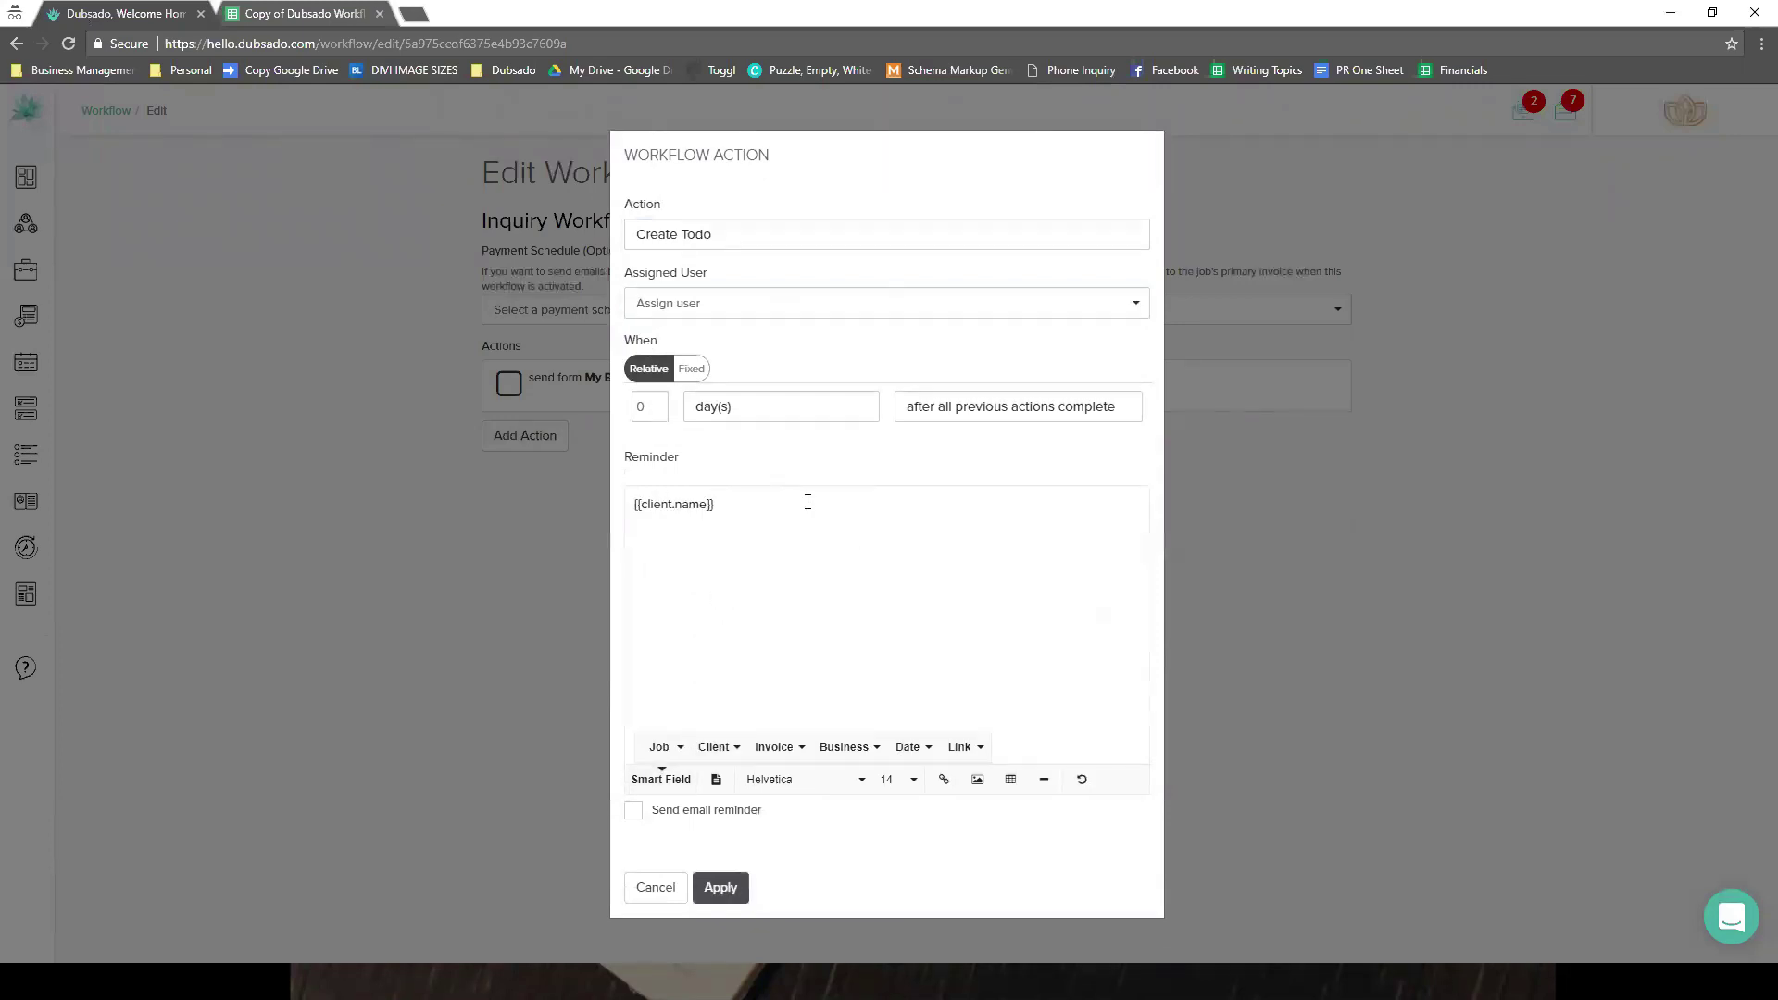
{"action": "type", "text": "-"}
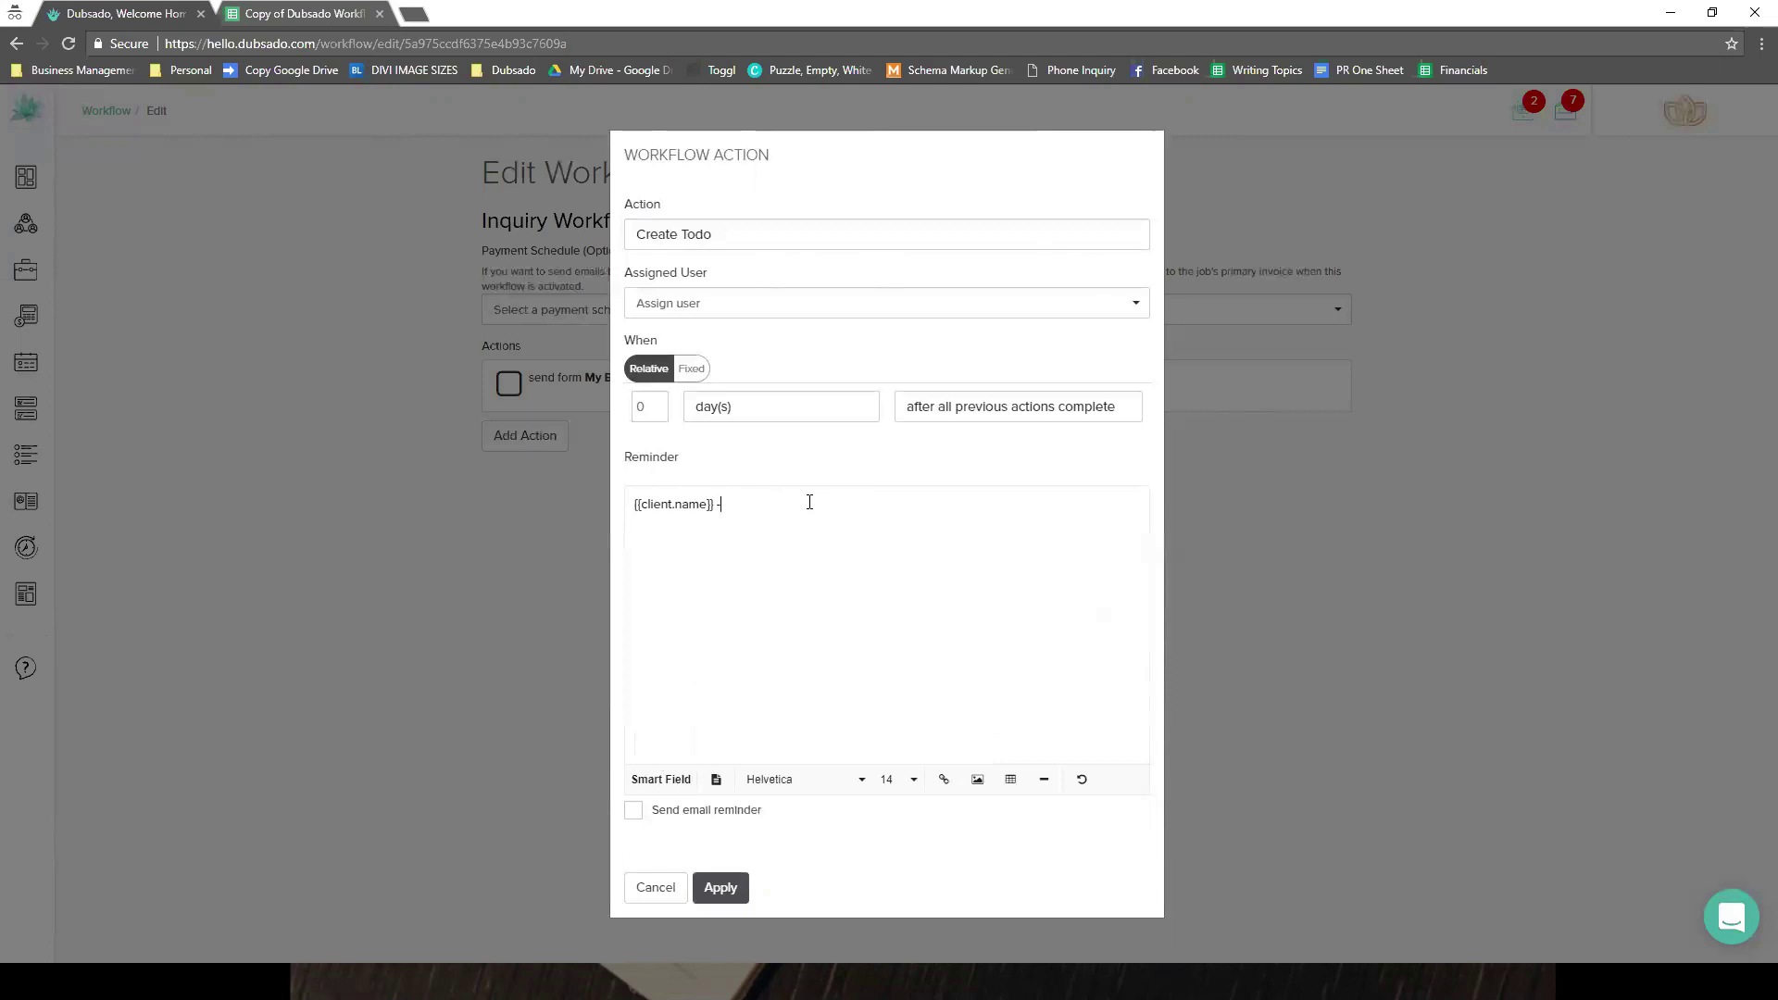
{"action": "type", "text": "Follow up with them regarding service"}
- Time the to-do for 2 days after all previous actions complete, with an email reminder
{"action": "left_click", "coordinate": [726, 408]}
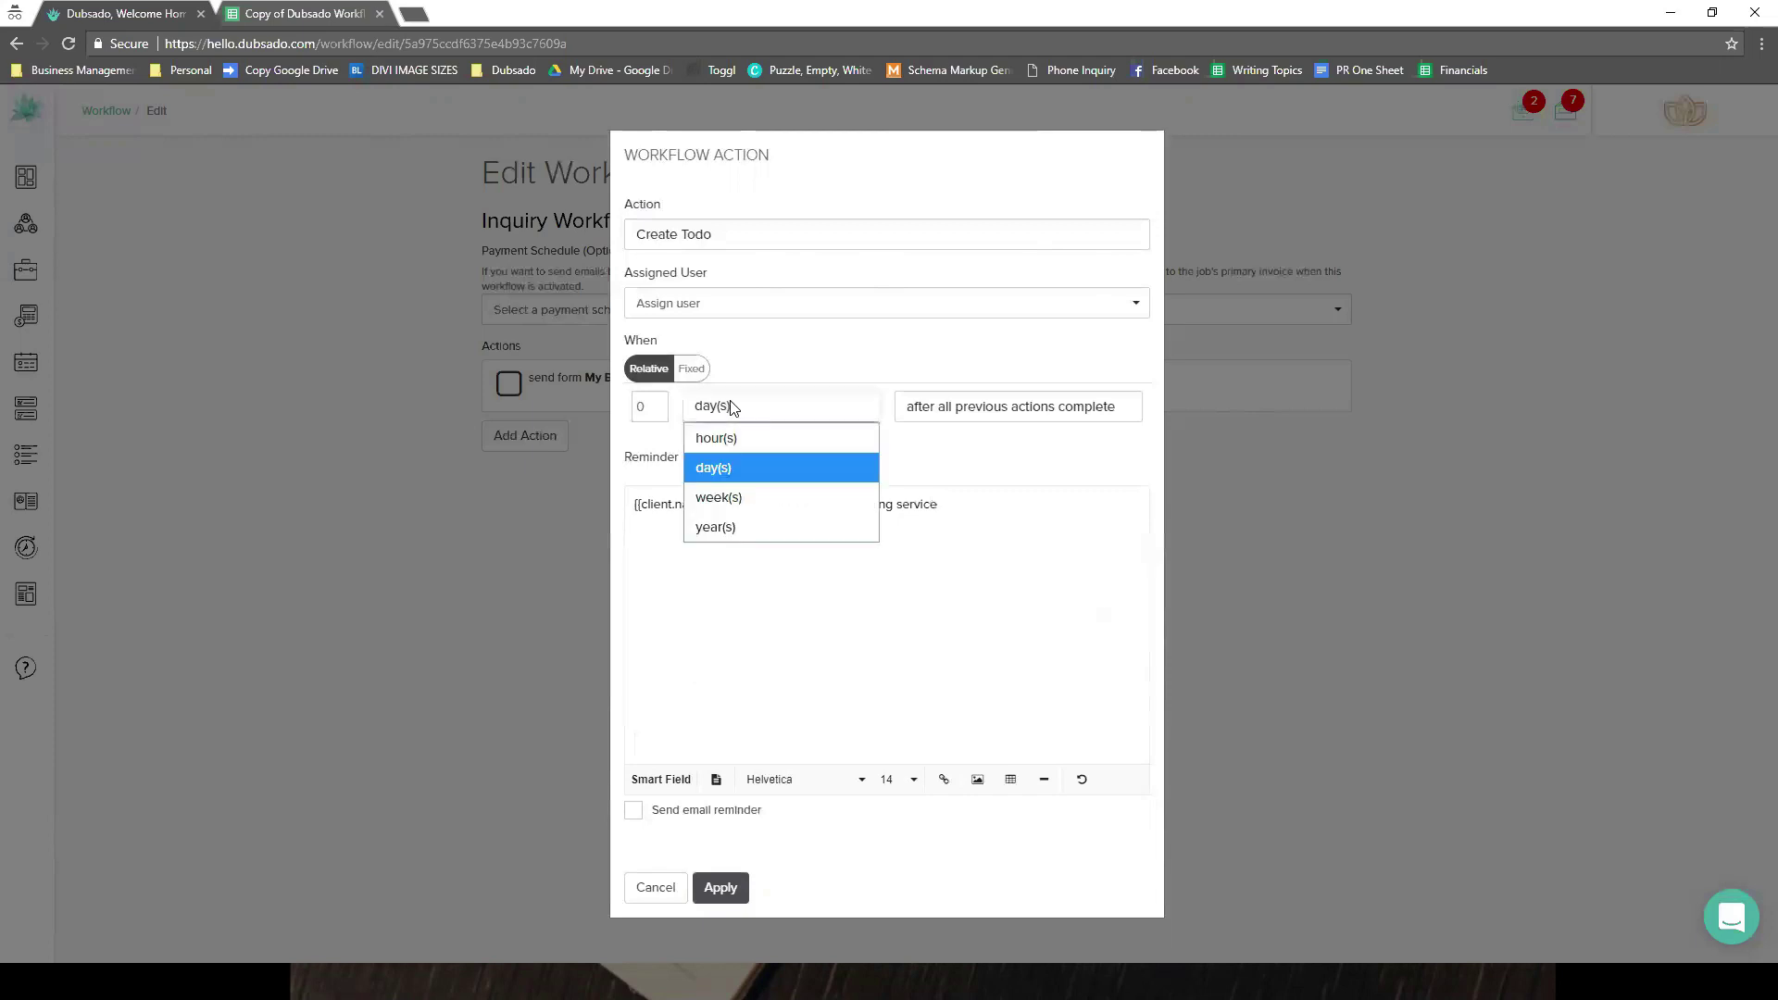
{"action": "left_click", "coordinate": [713, 467]}
{"action": "left_click", "coordinate": [657, 403]}
{"action": "left_click", "coordinate": [657, 402]}
{"action": "left_click", "coordinate": [998, 407]}
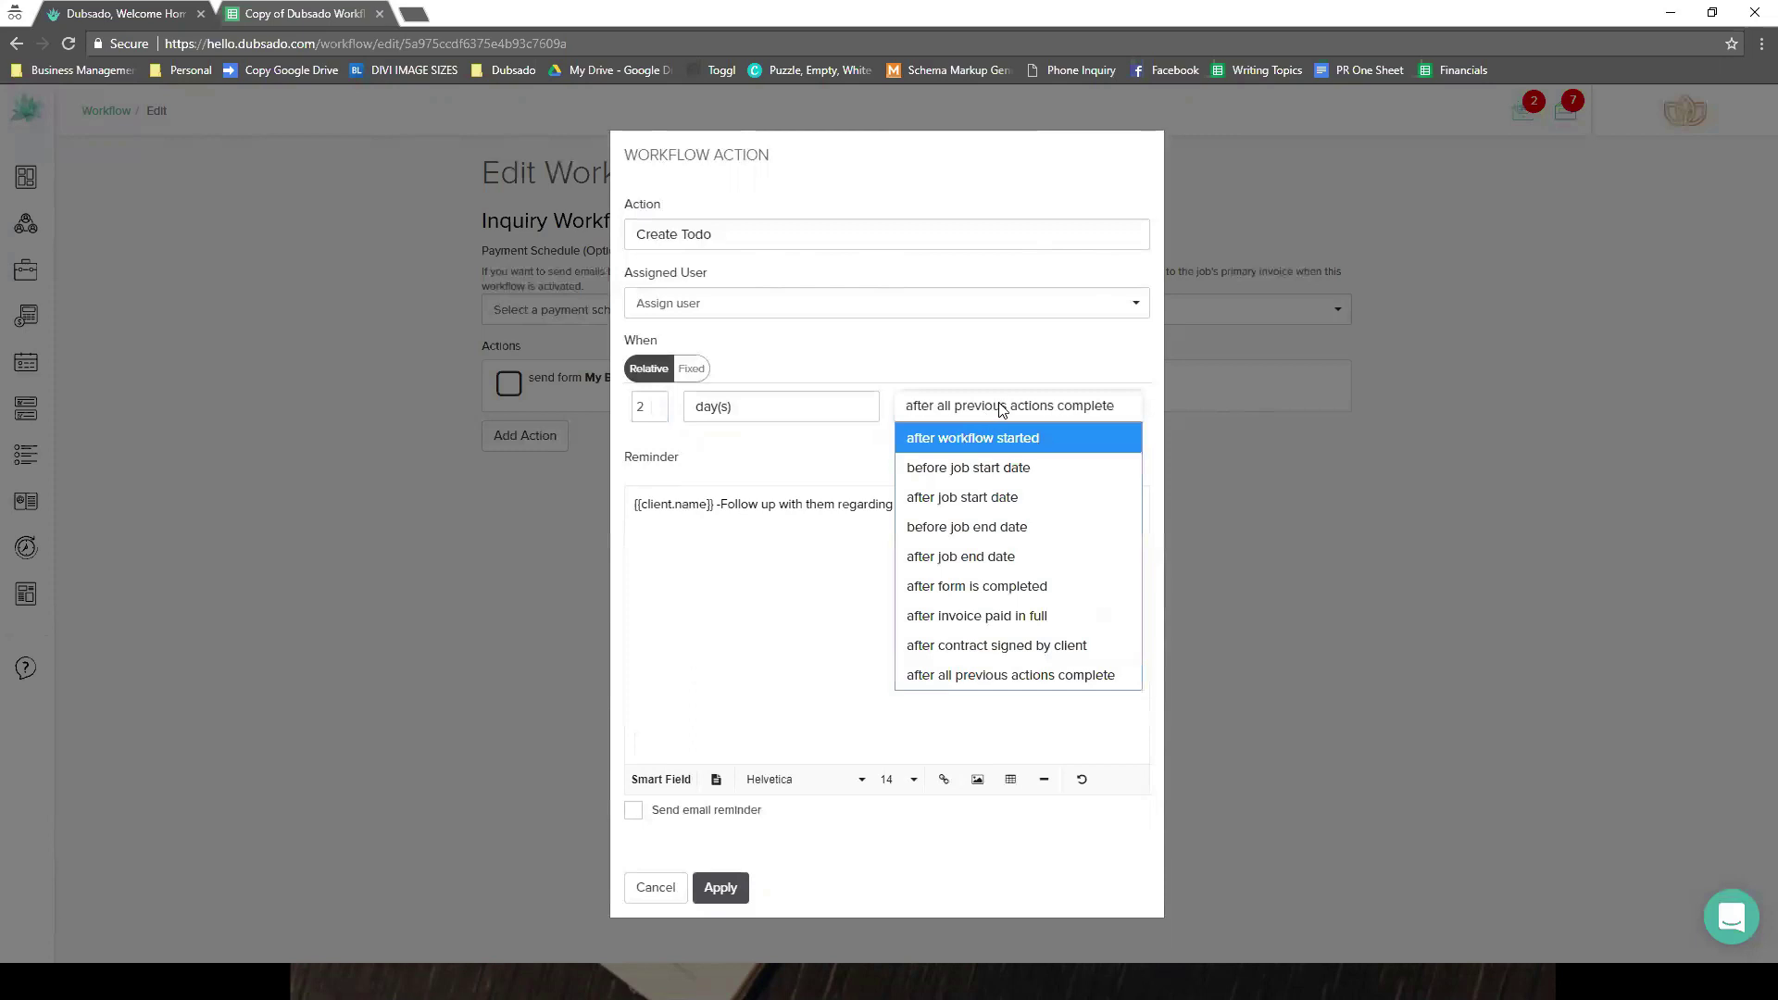
{"action": "left_click", "coordinate": [998, 408]}
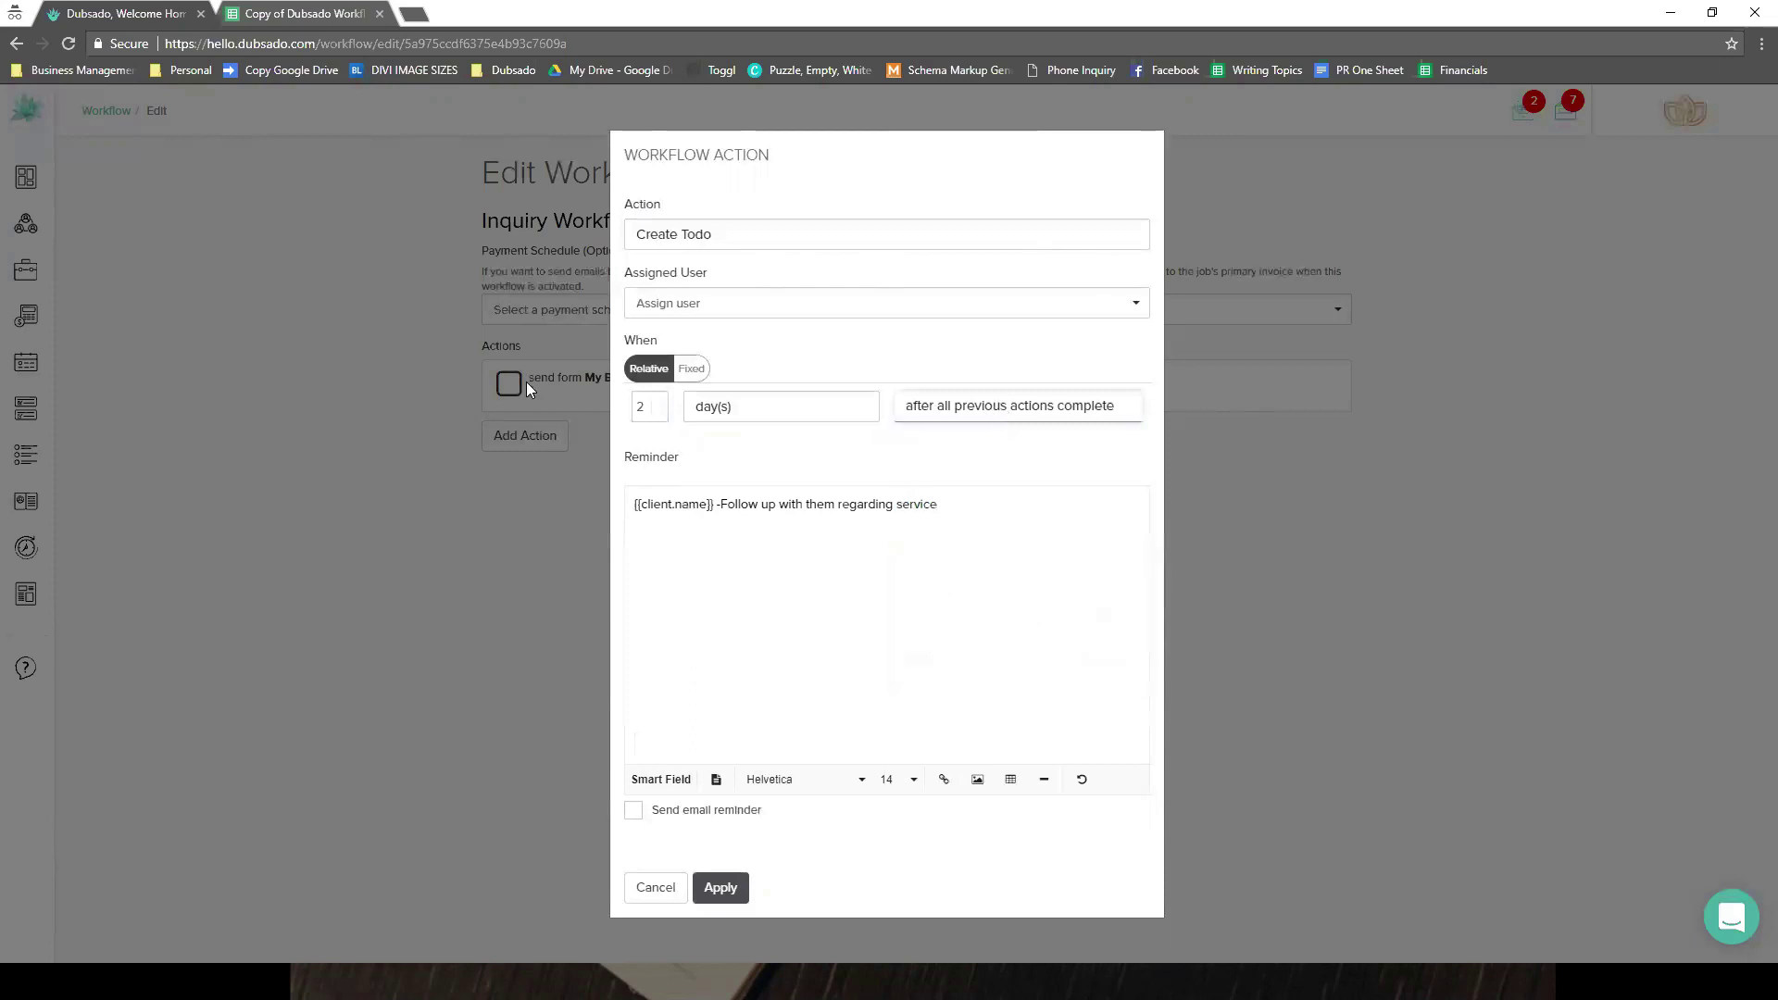
{"action": "left_click", "coordinate": [678, 813]}
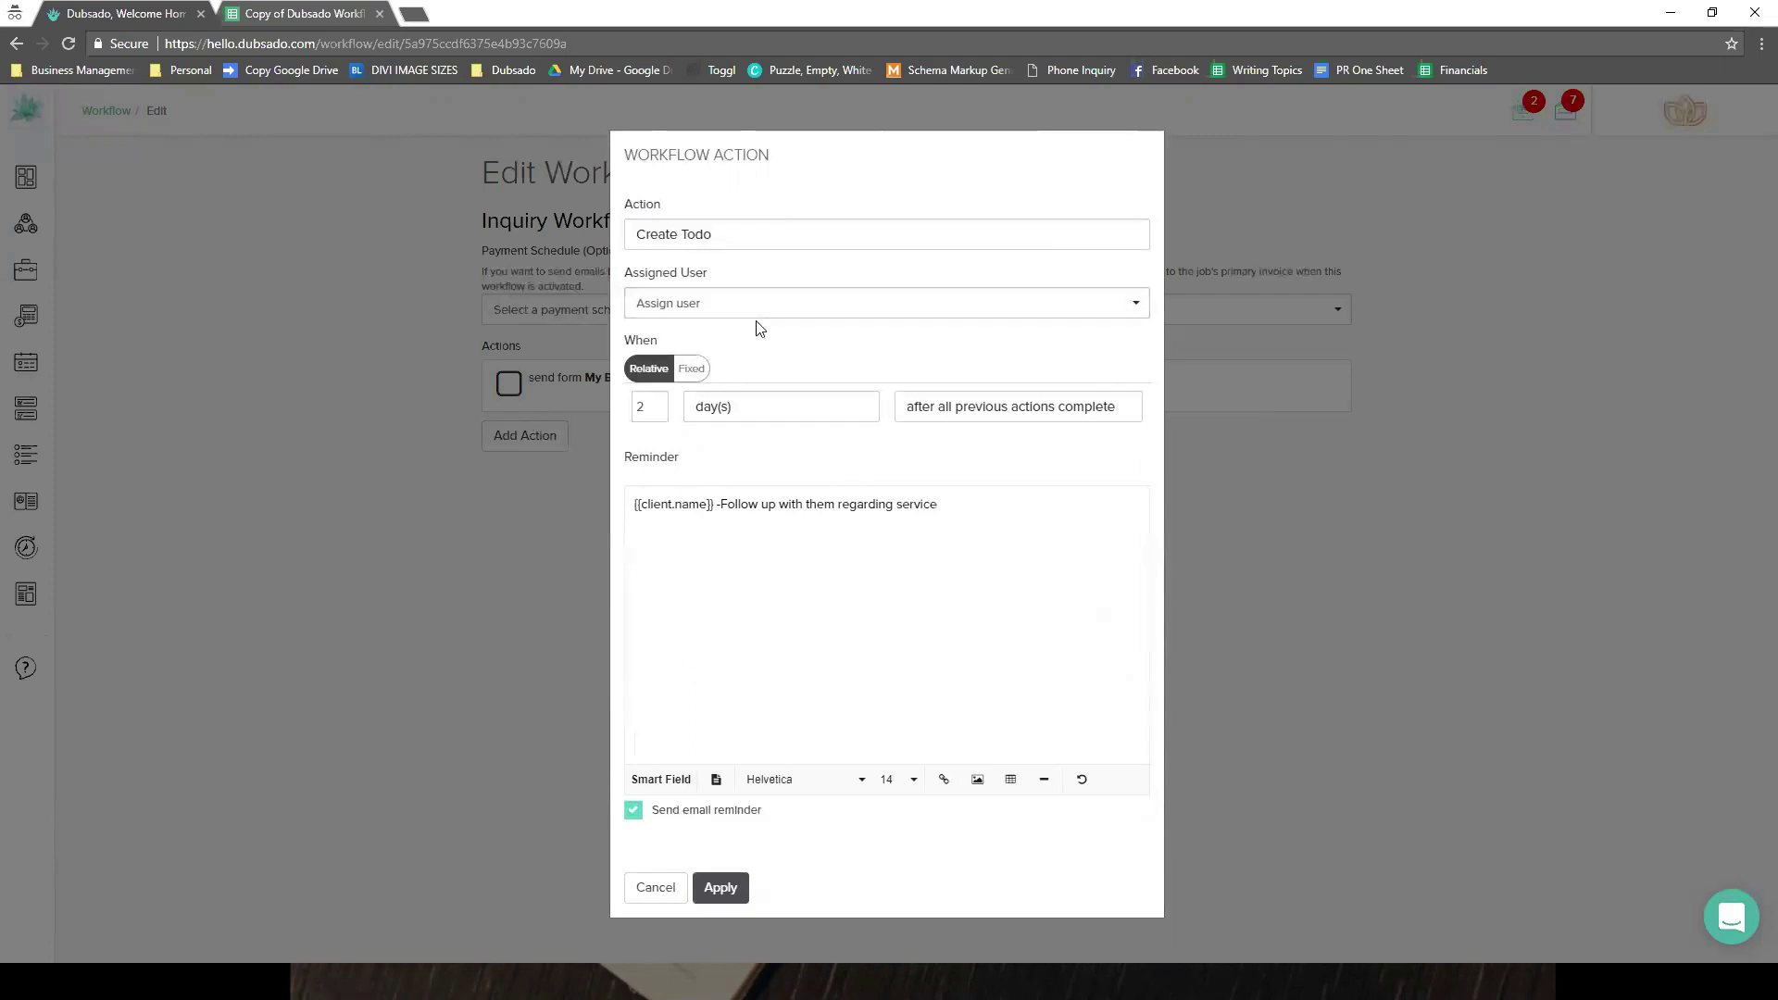
- Assign the to-do to a team member and apply it to the workflow
{"action": "left_click", "coordinate": [679, 306]}
{"action": "left_click", "coordinate": [685, 359]}
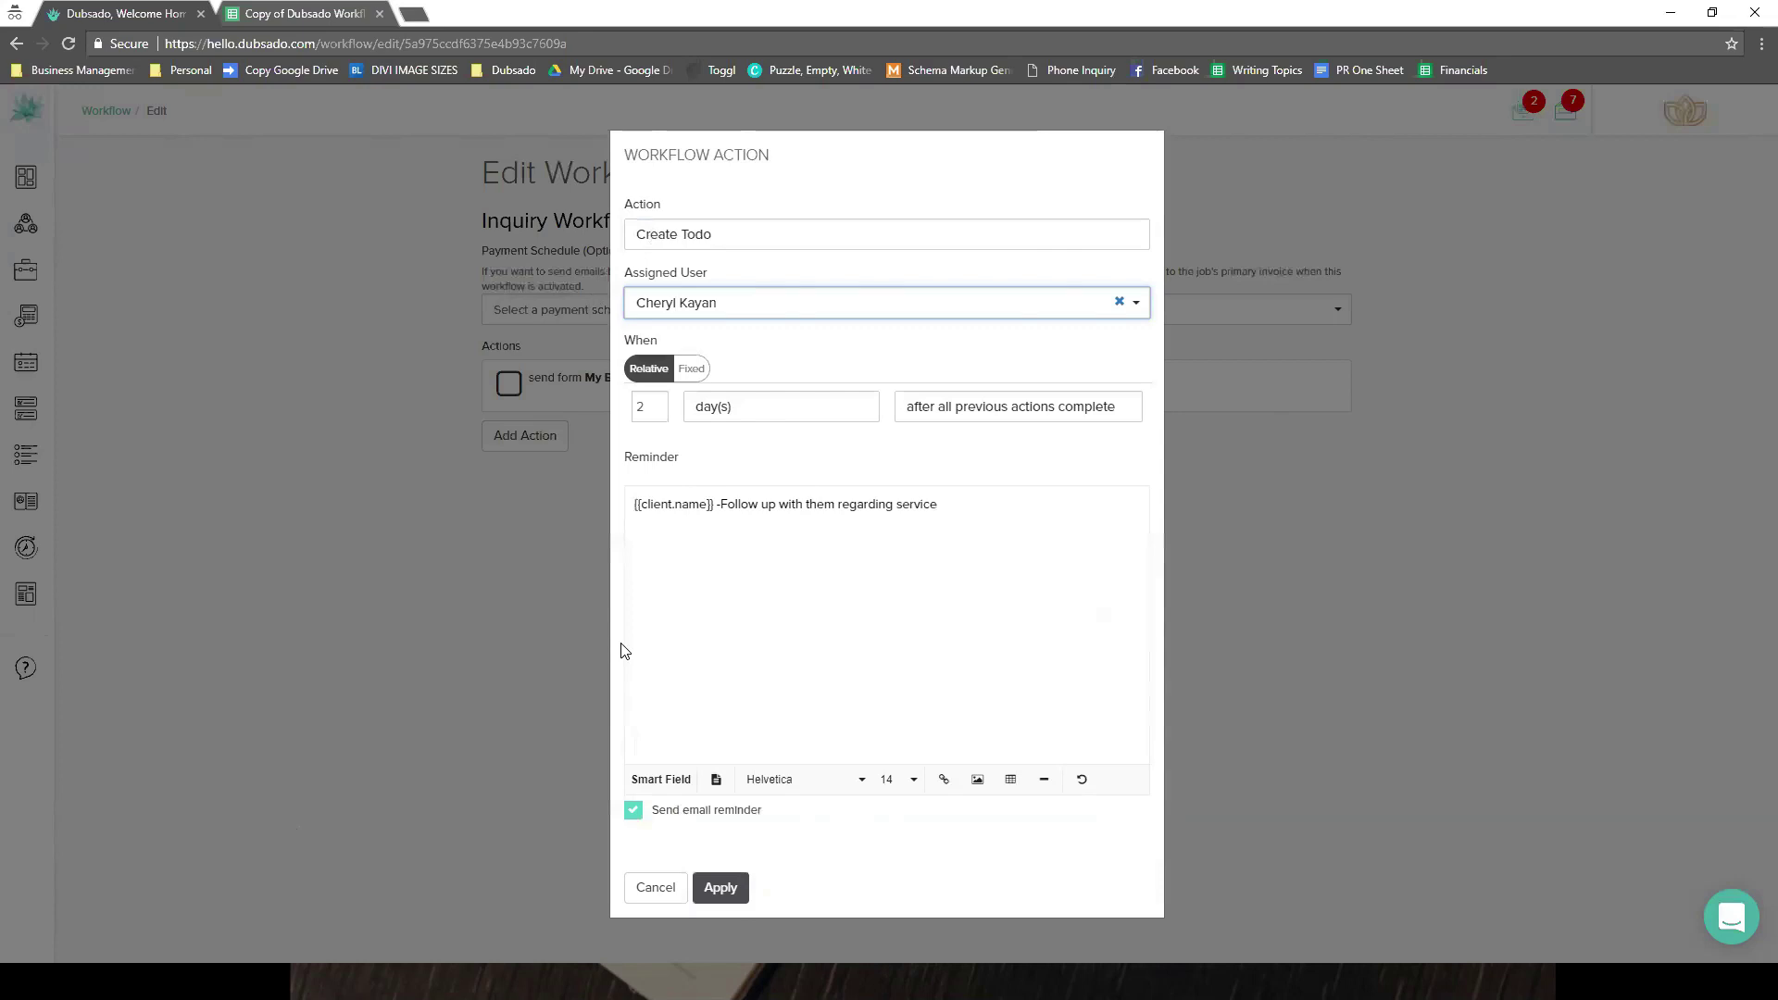
{"action": "left_click", "coordinate": [745, 304]}
{"action": "left_click", "coordinate": [731, 339]}
{"action": "left_click", "coordinate": [719, 887]}
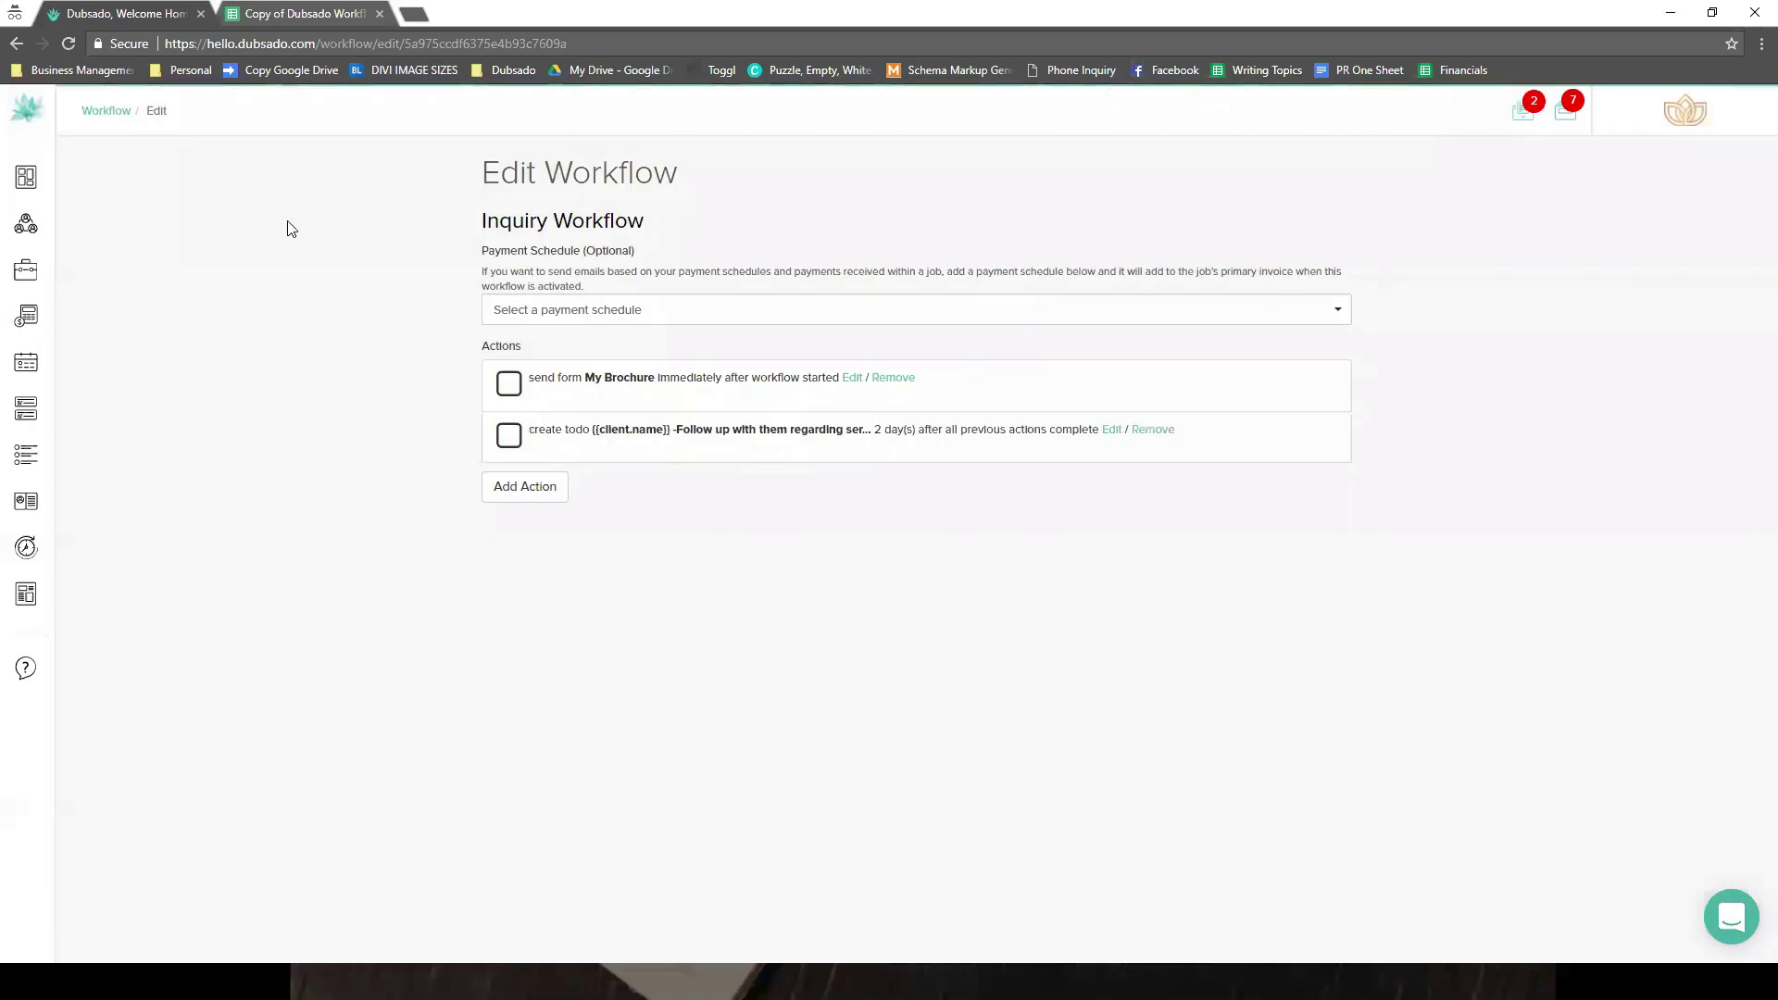
{"action": "left_click", "coordinate": [326, 12]}
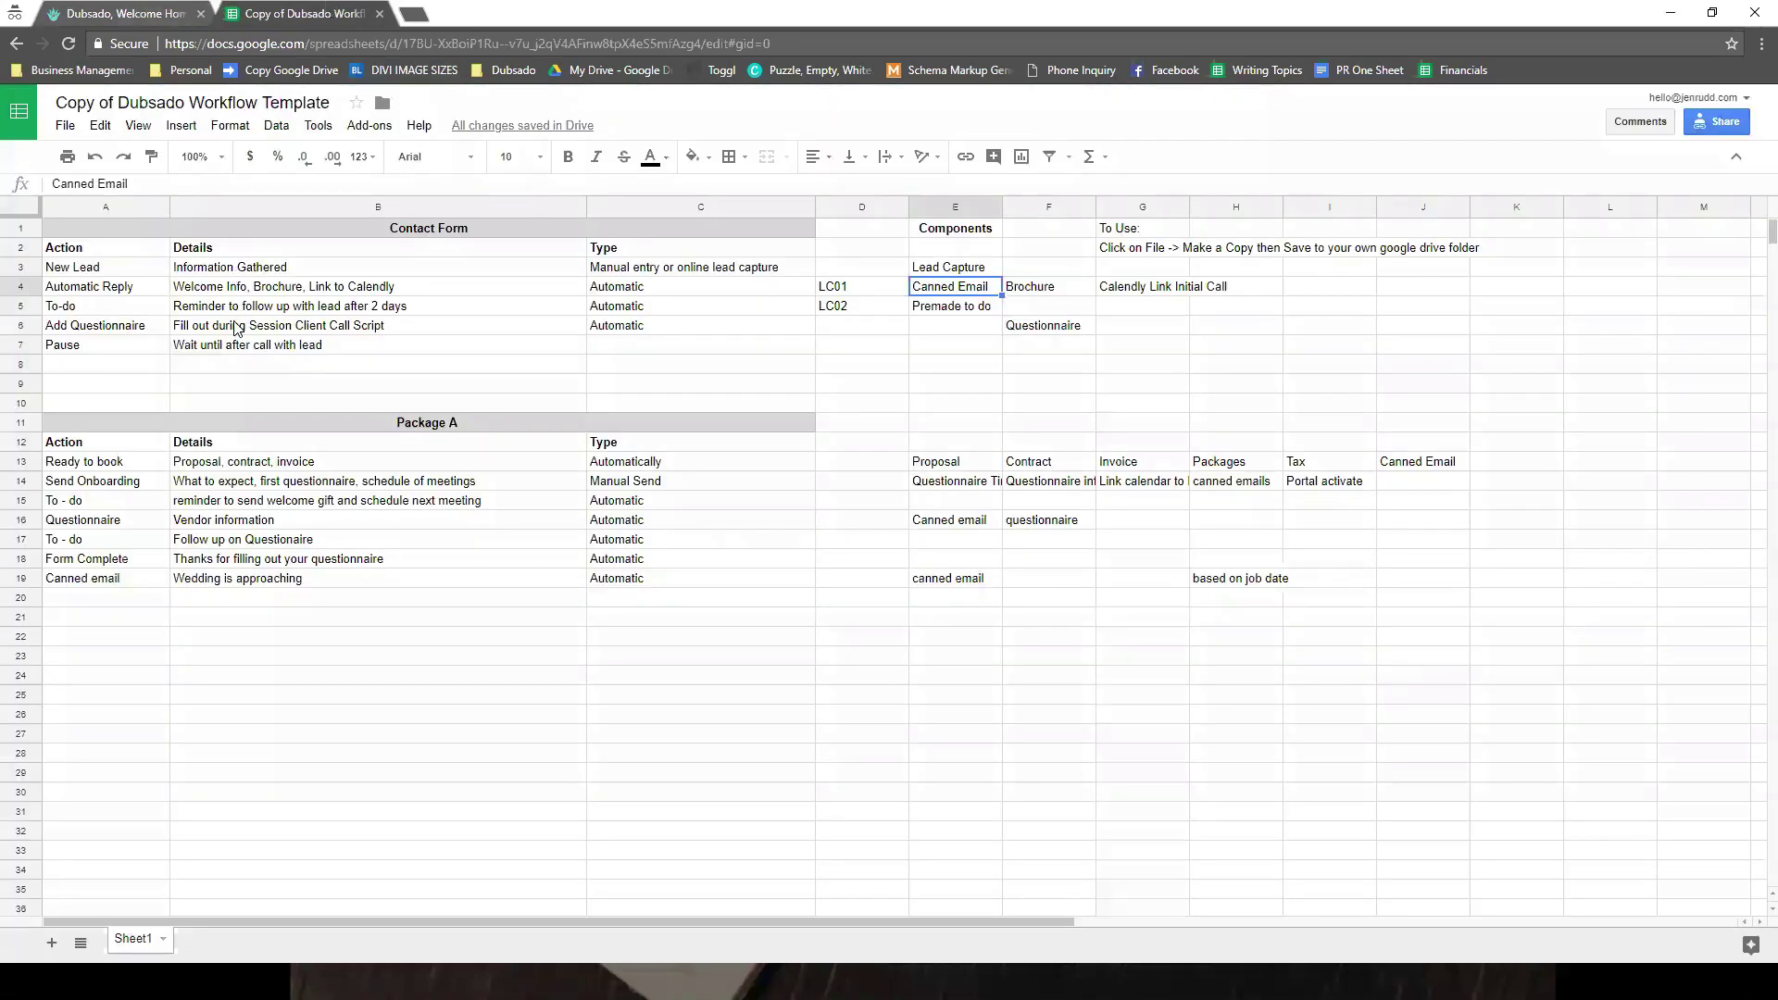
{"action": "left_click", "coordinate": [102, 14]}
{"action": "left_click", "coordinate": [532, 483]}
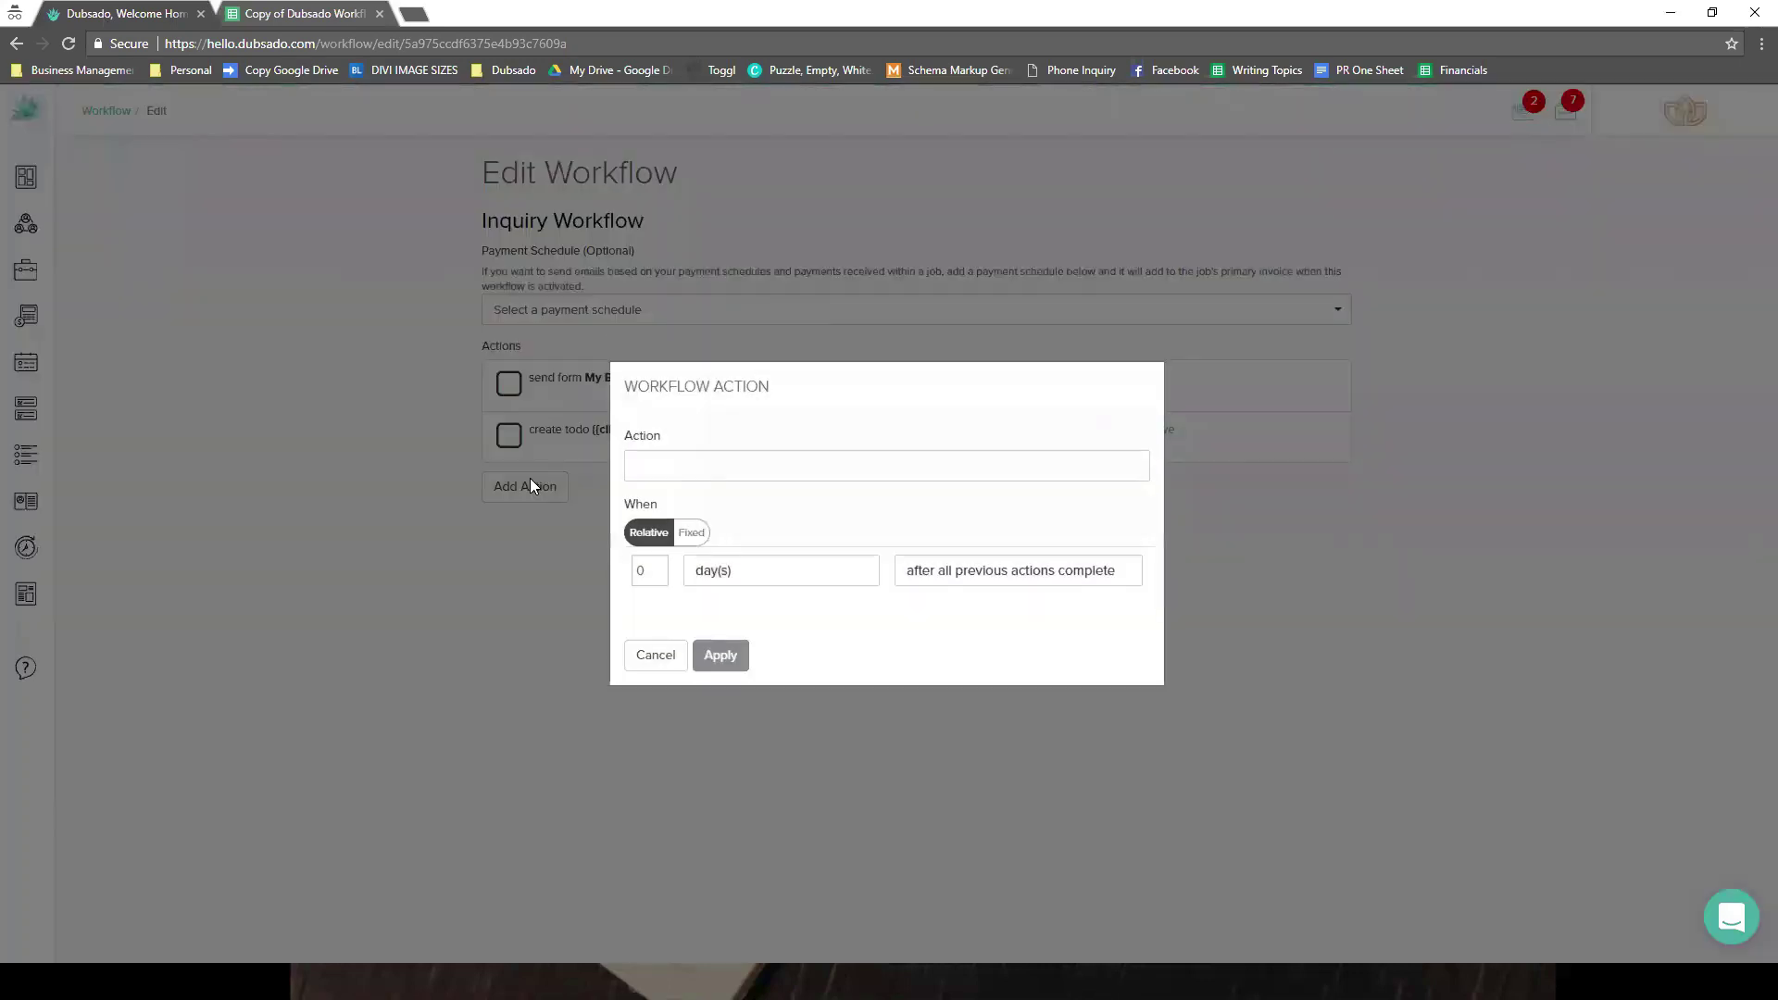
{"action": "left_click", "coordinate": [656, 654]}
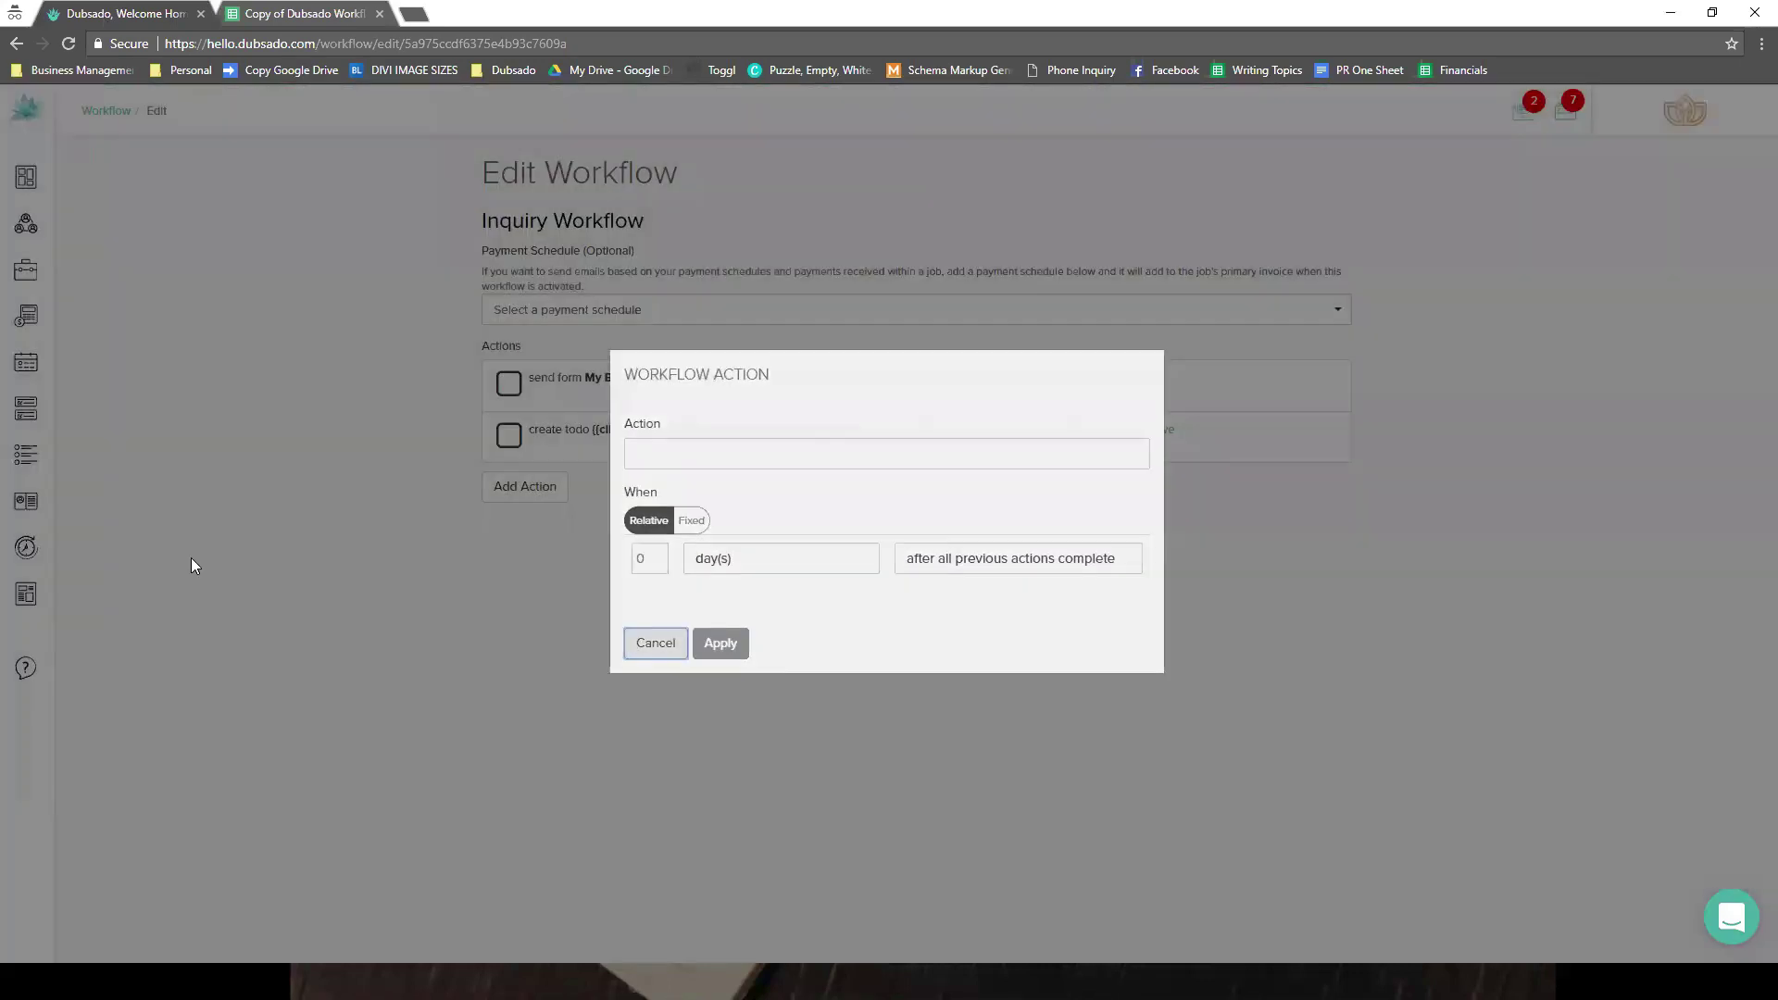
{"action": "double_click", "coordinate": [61, 594]}
{"action": "left_click", "coordinate": [51, 644]}
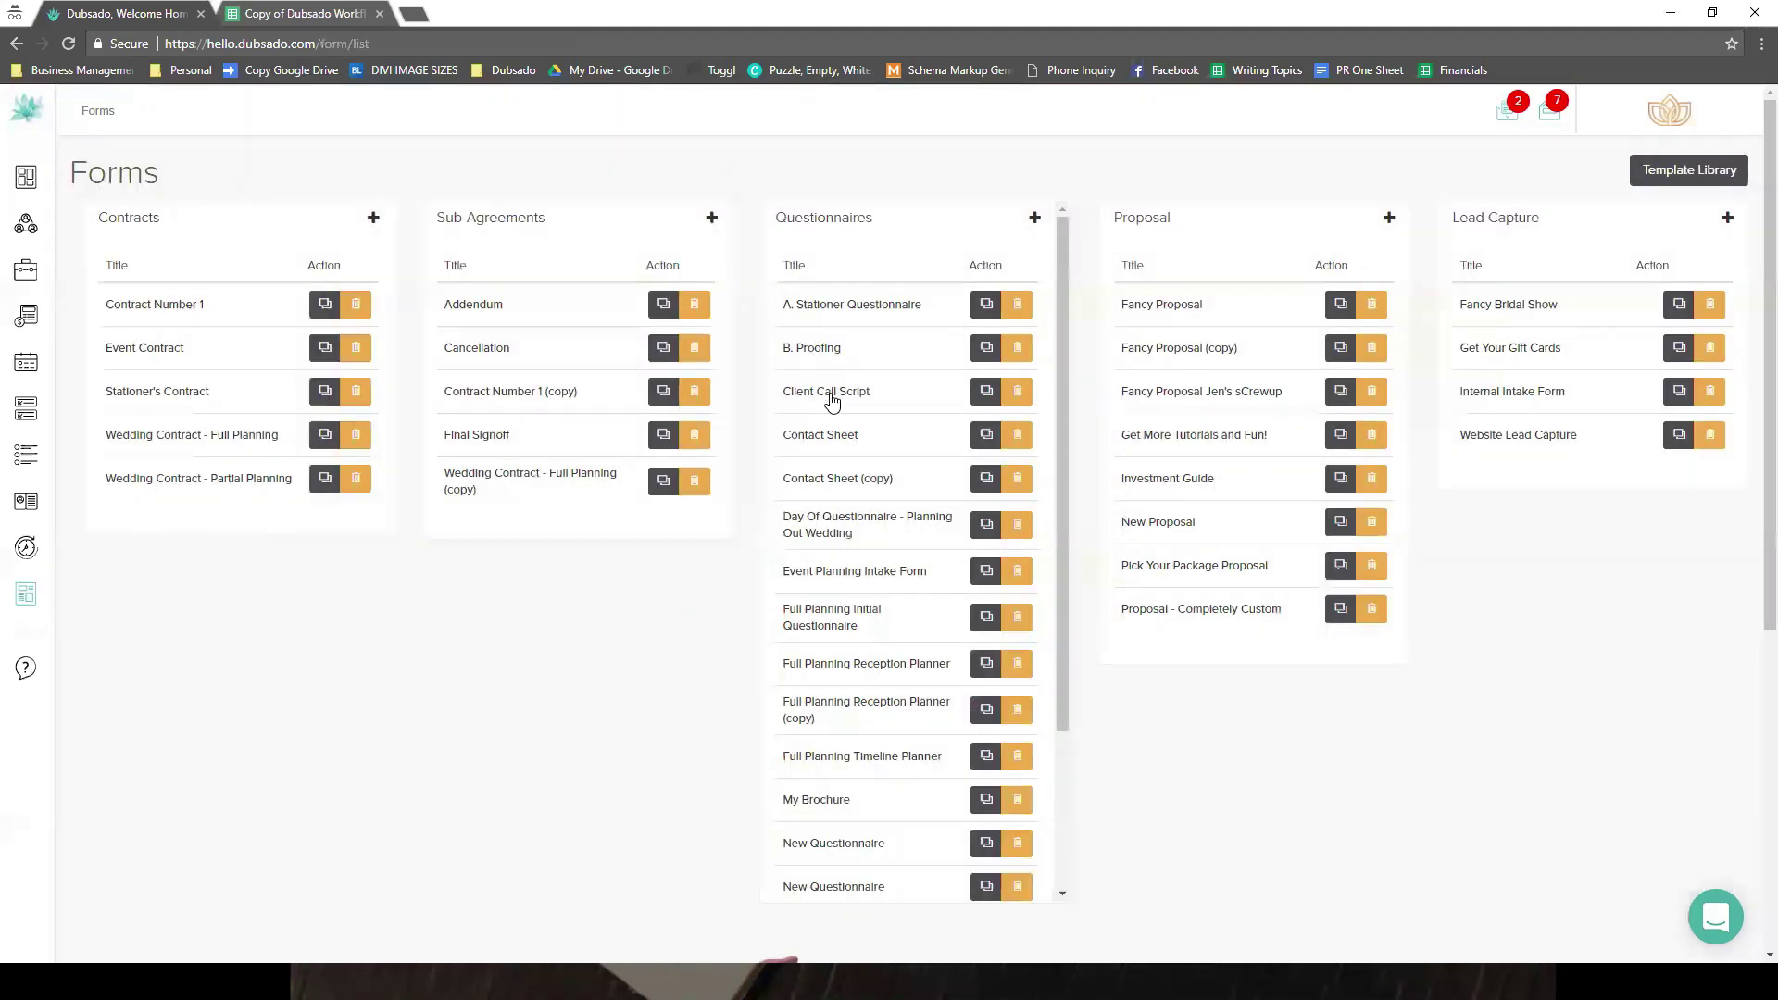
{"action": "left_click", "coordinate": [830, 394]}
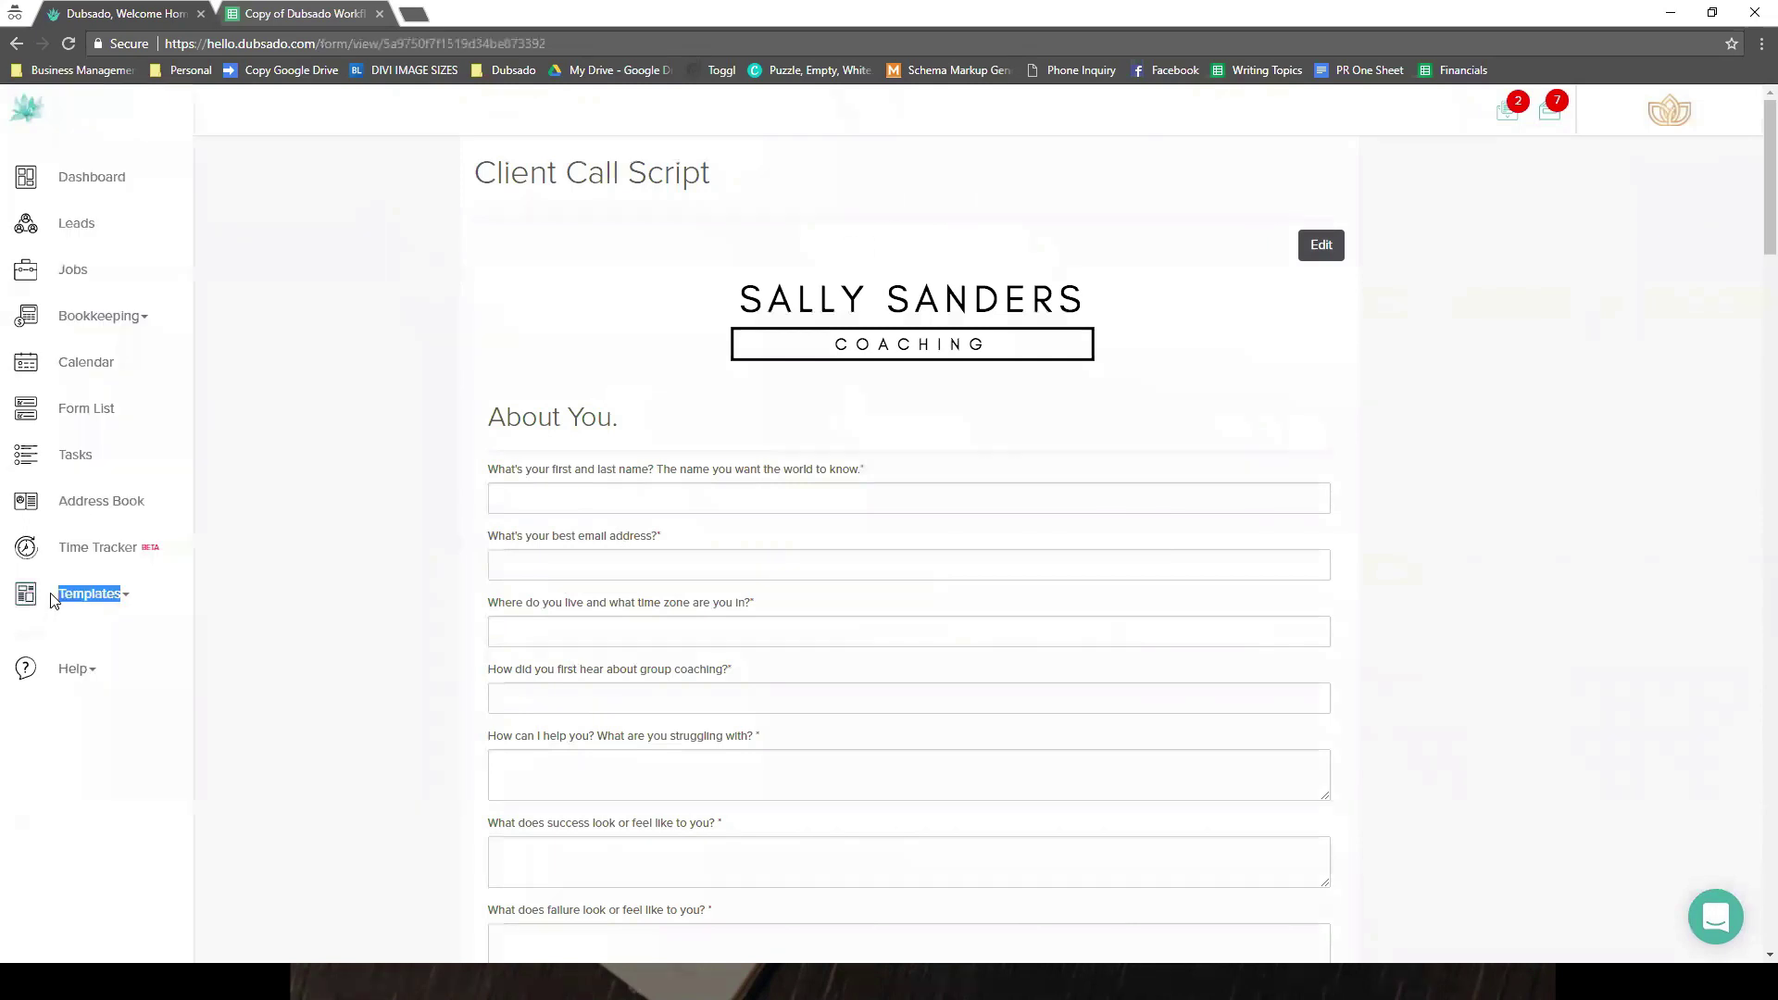
{"action": "left_click", "coordinate": [56, 594]}
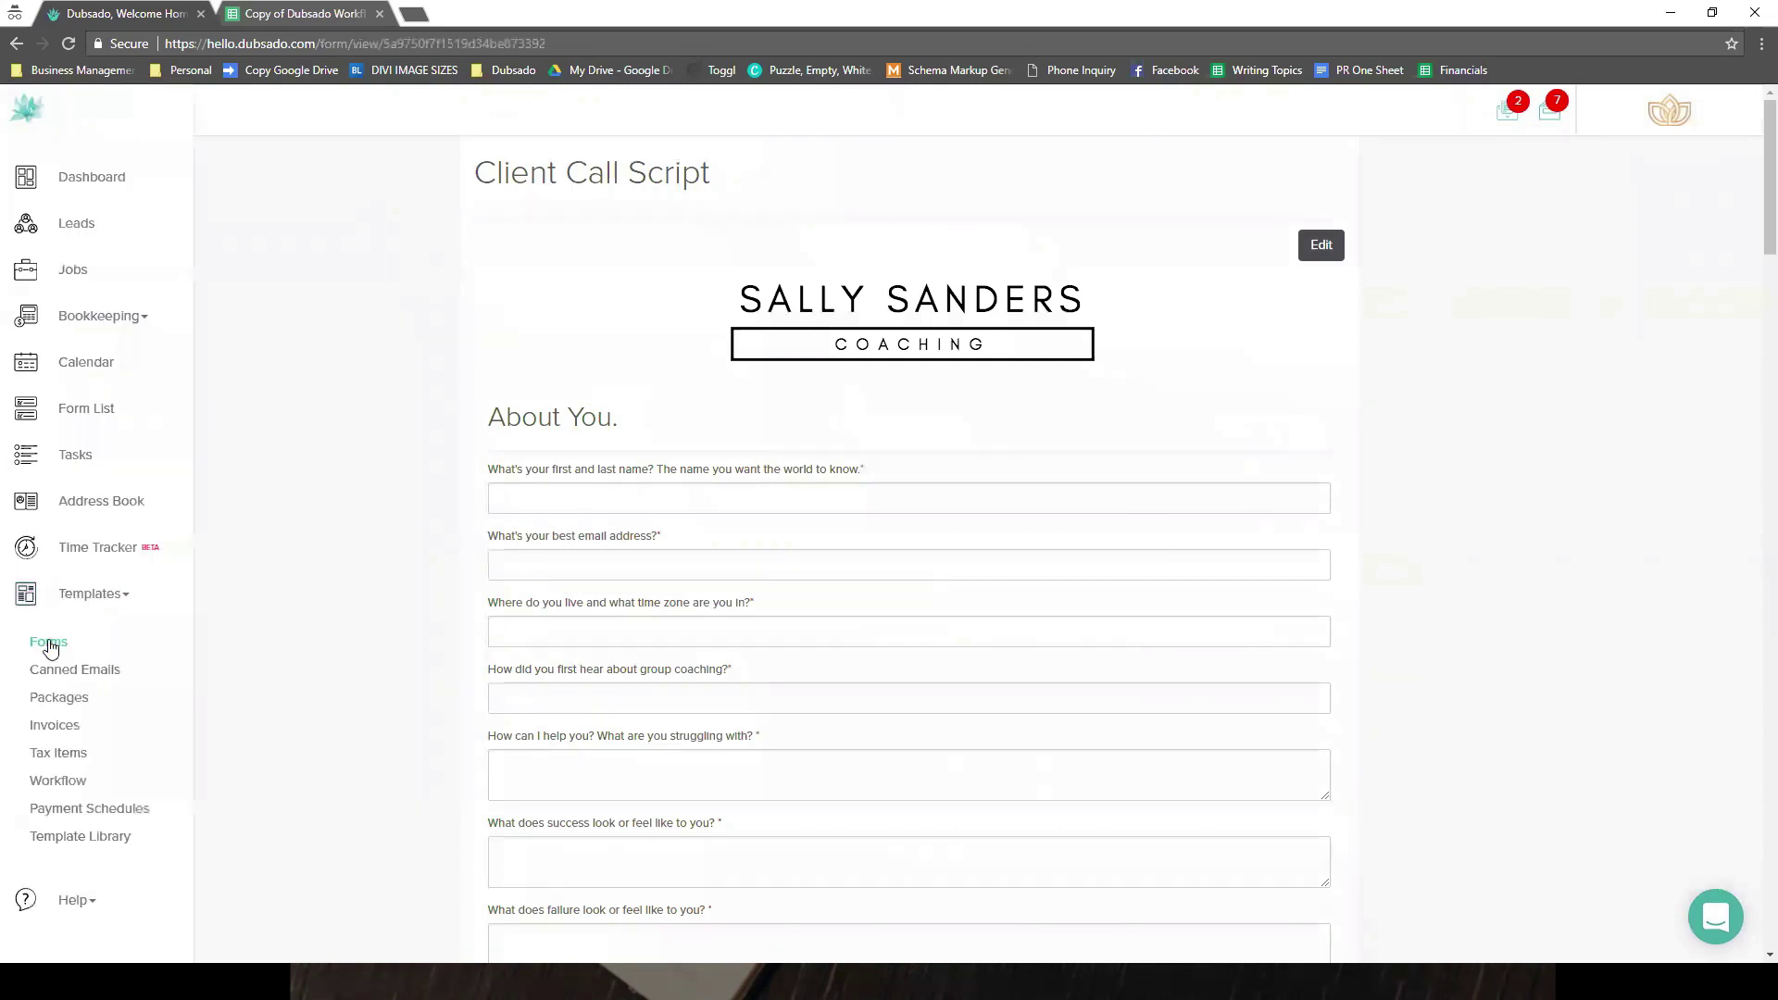
{"action": "left_click", "coordinate": [54, 780]}
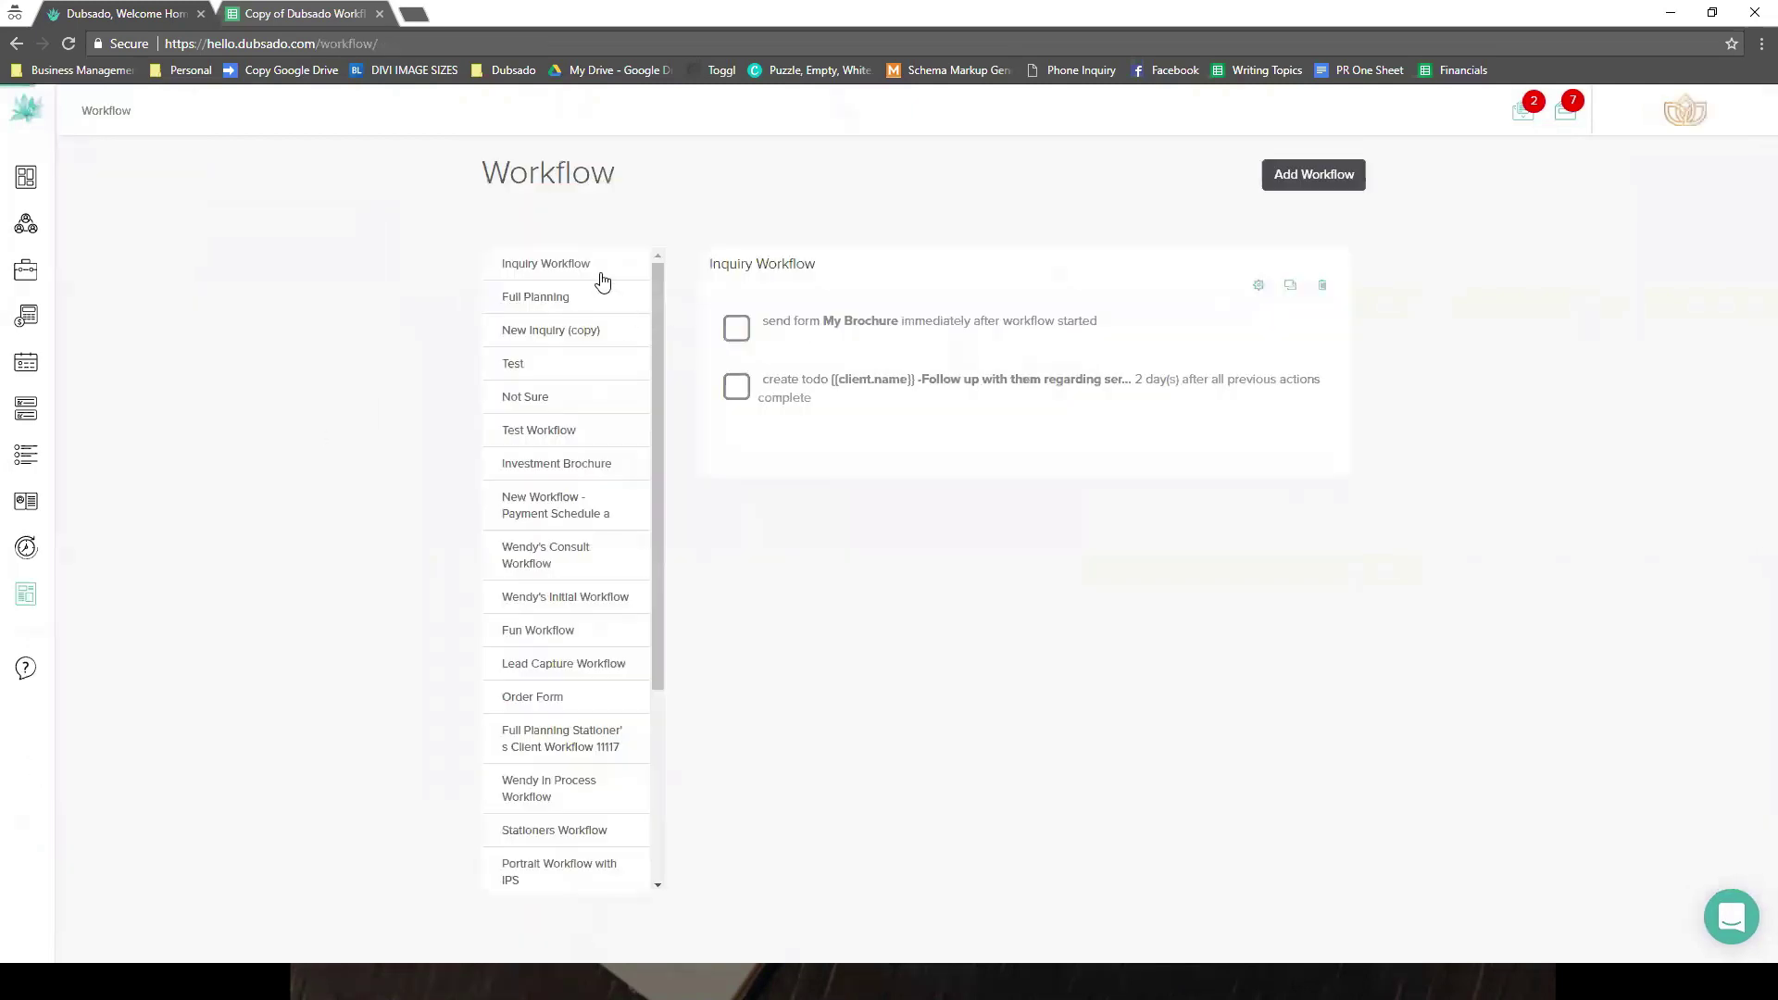
{"action": "left_click", "coordinate": [1257, 284]}
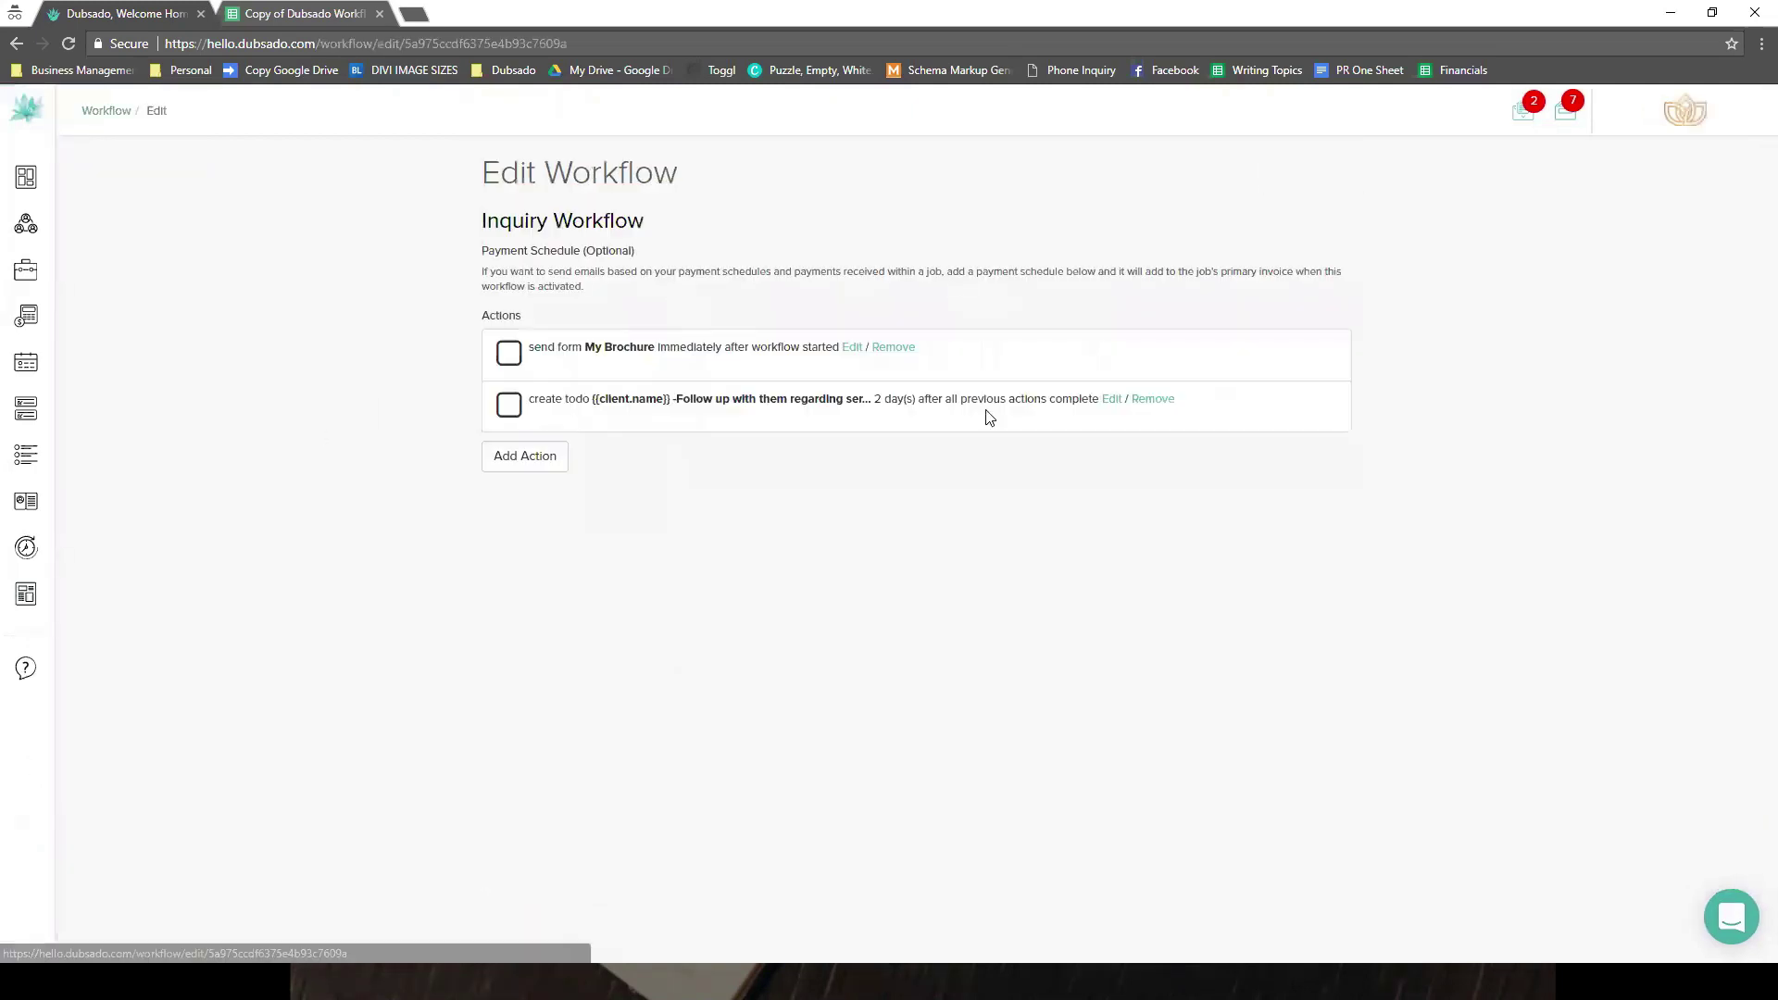
{"action": "left_click", "coordinate": [523, 489]}
{"action": "left_click", "coordinate": [718, 465]}
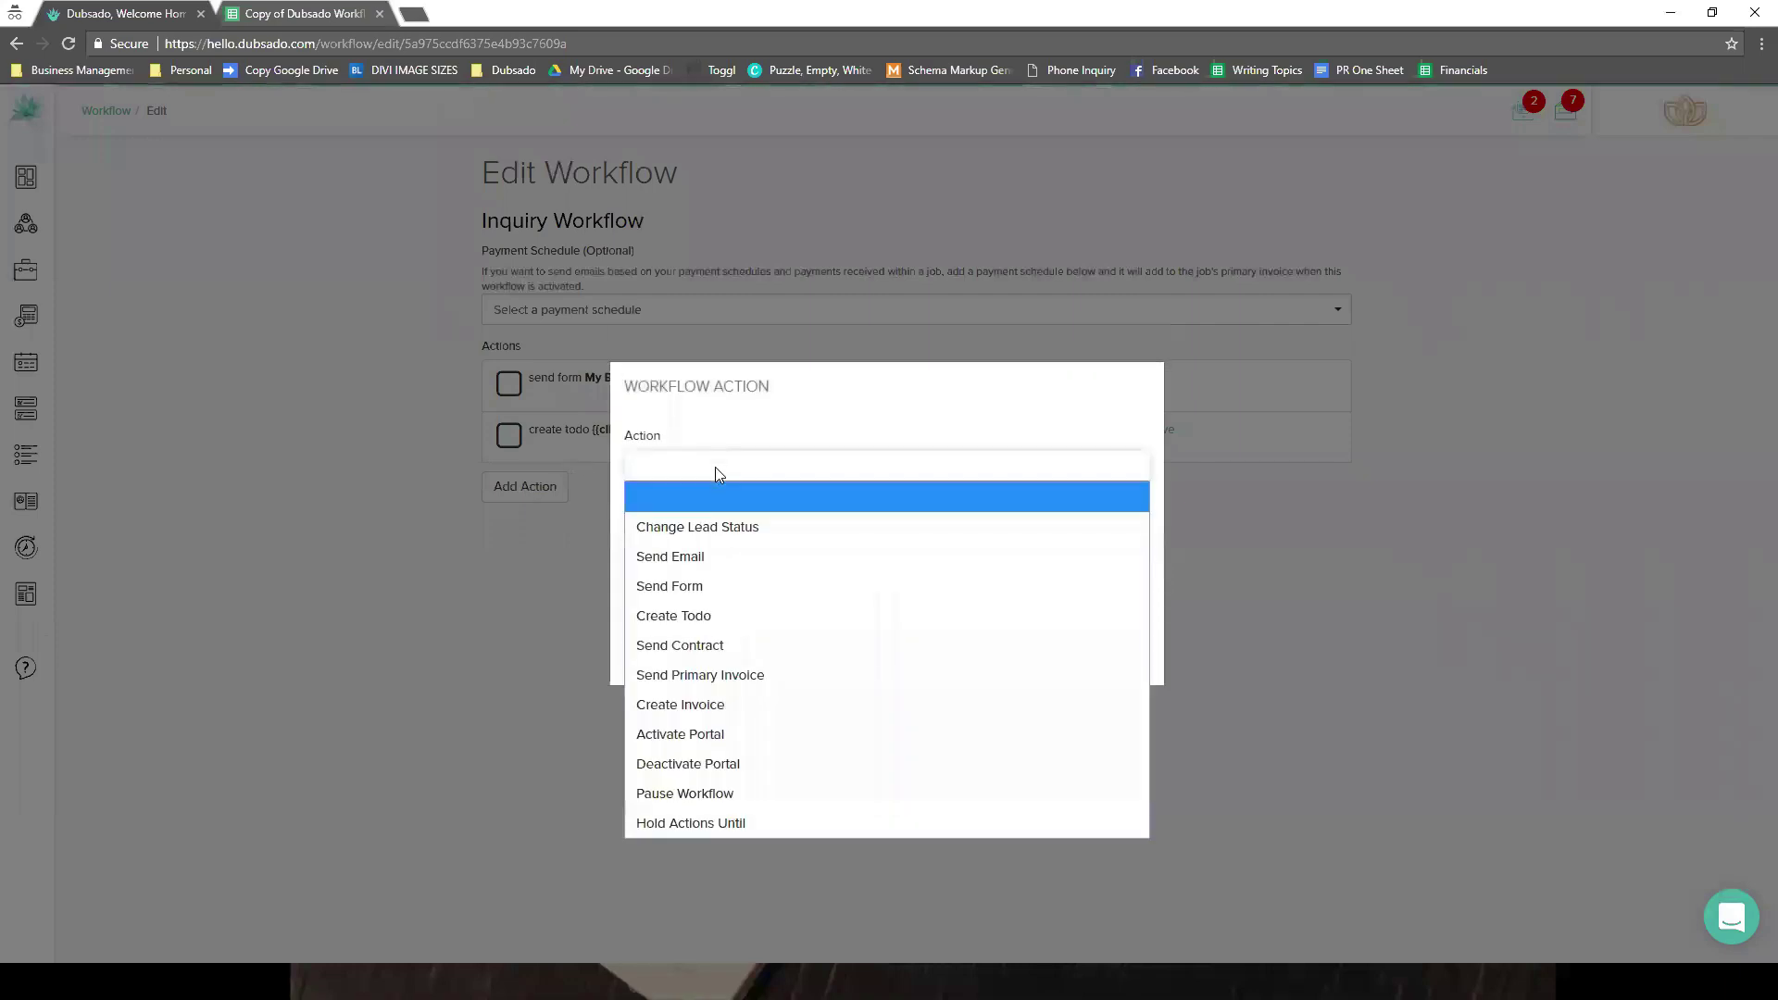
{"action": "left_click", "coordinate": [711, 587]}
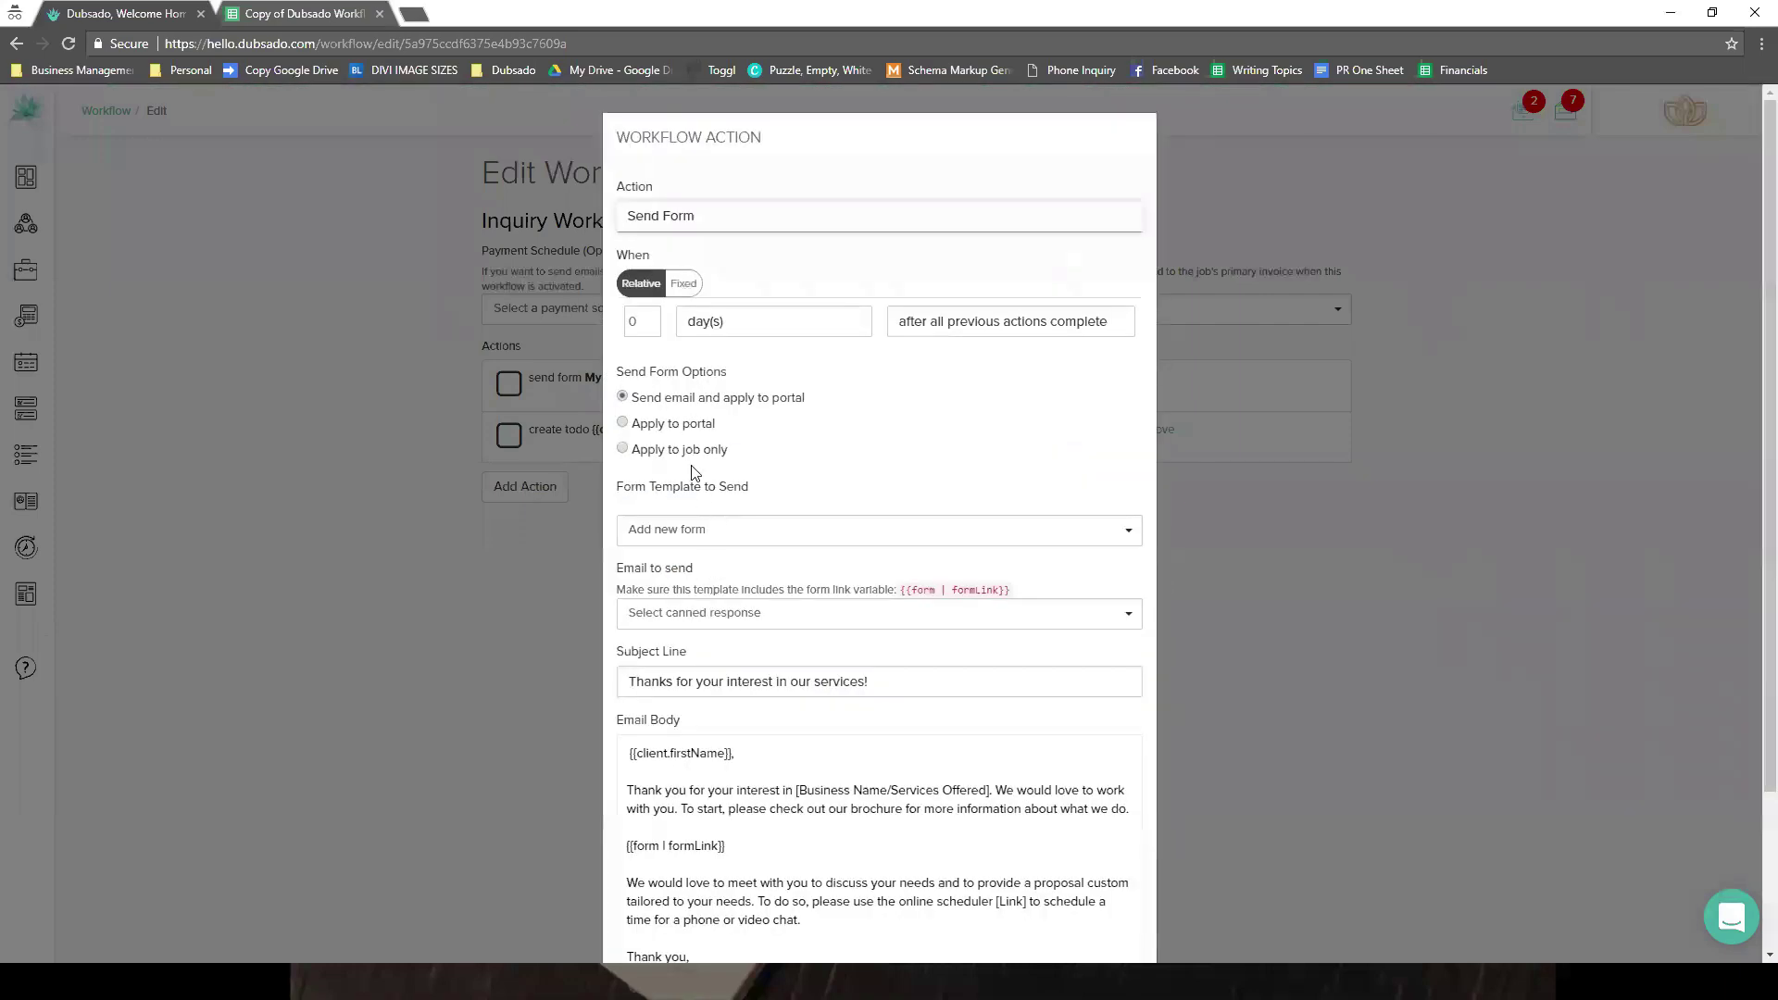
{"action": "left_click", "coordinate": [701, 450]}
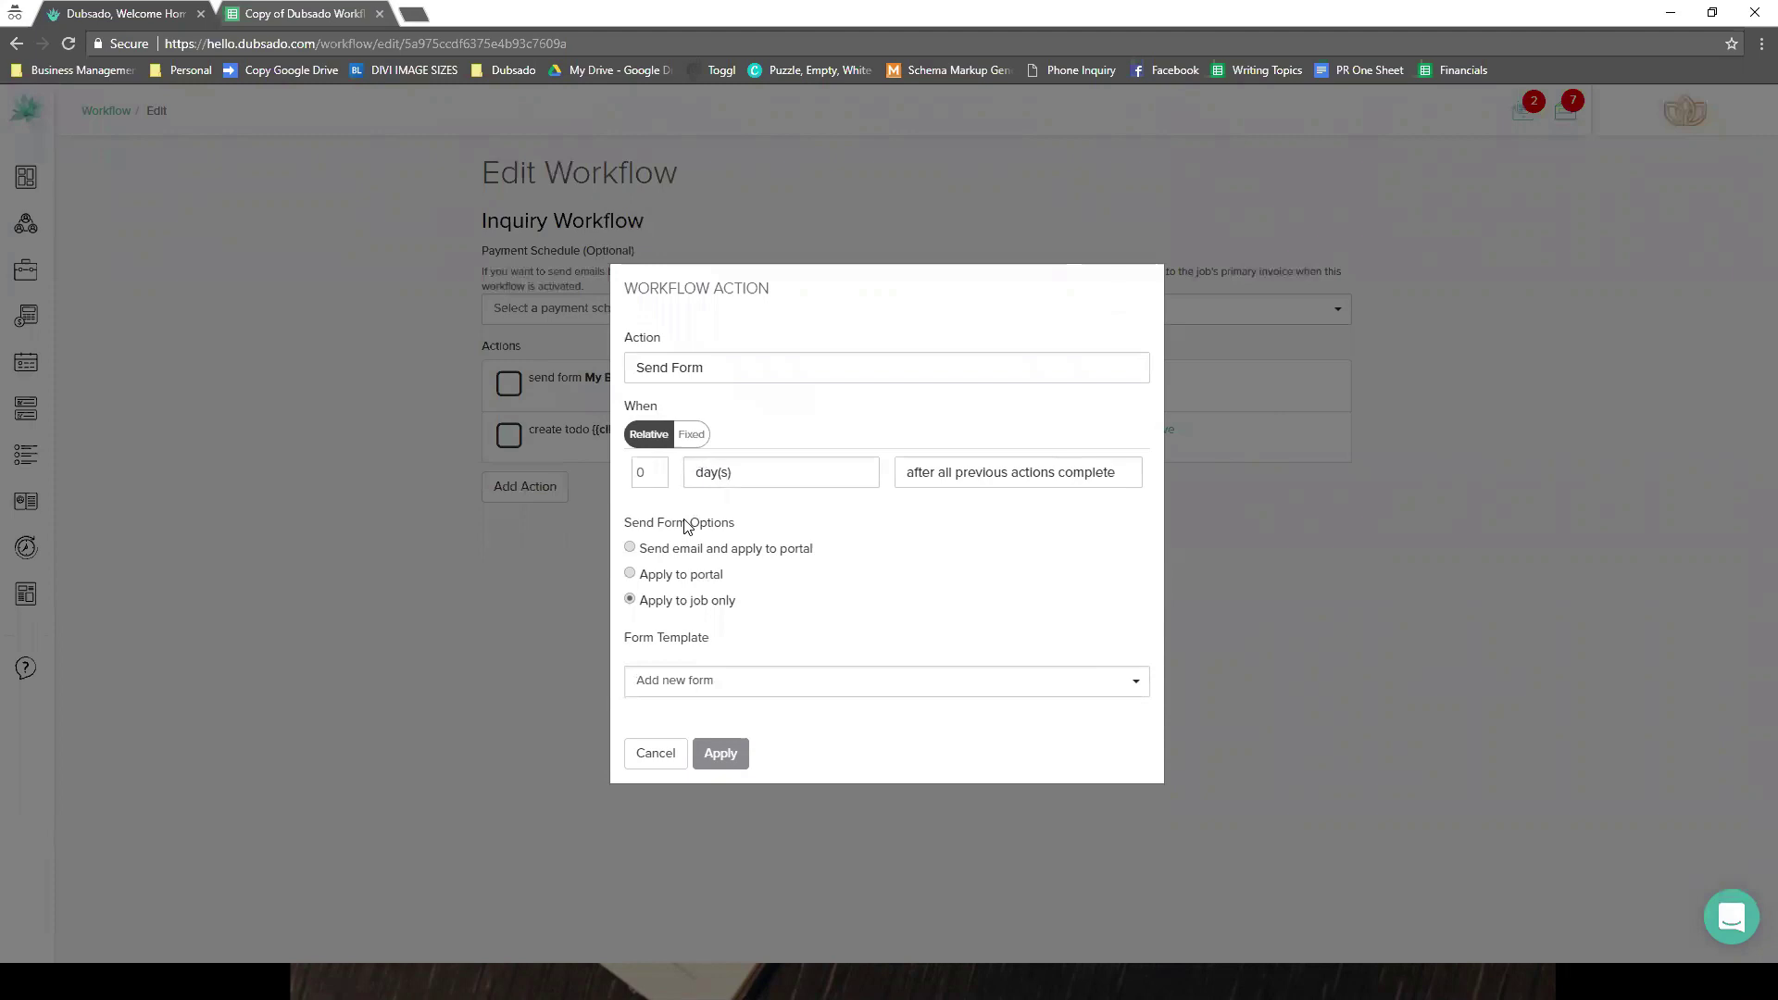
{"action": "left_click", "coordinate": [702, 683]}
{"action": "left_click", "coordinate": [791, 680]}
{"action": "left_click", "coordinate": [68, 44]}
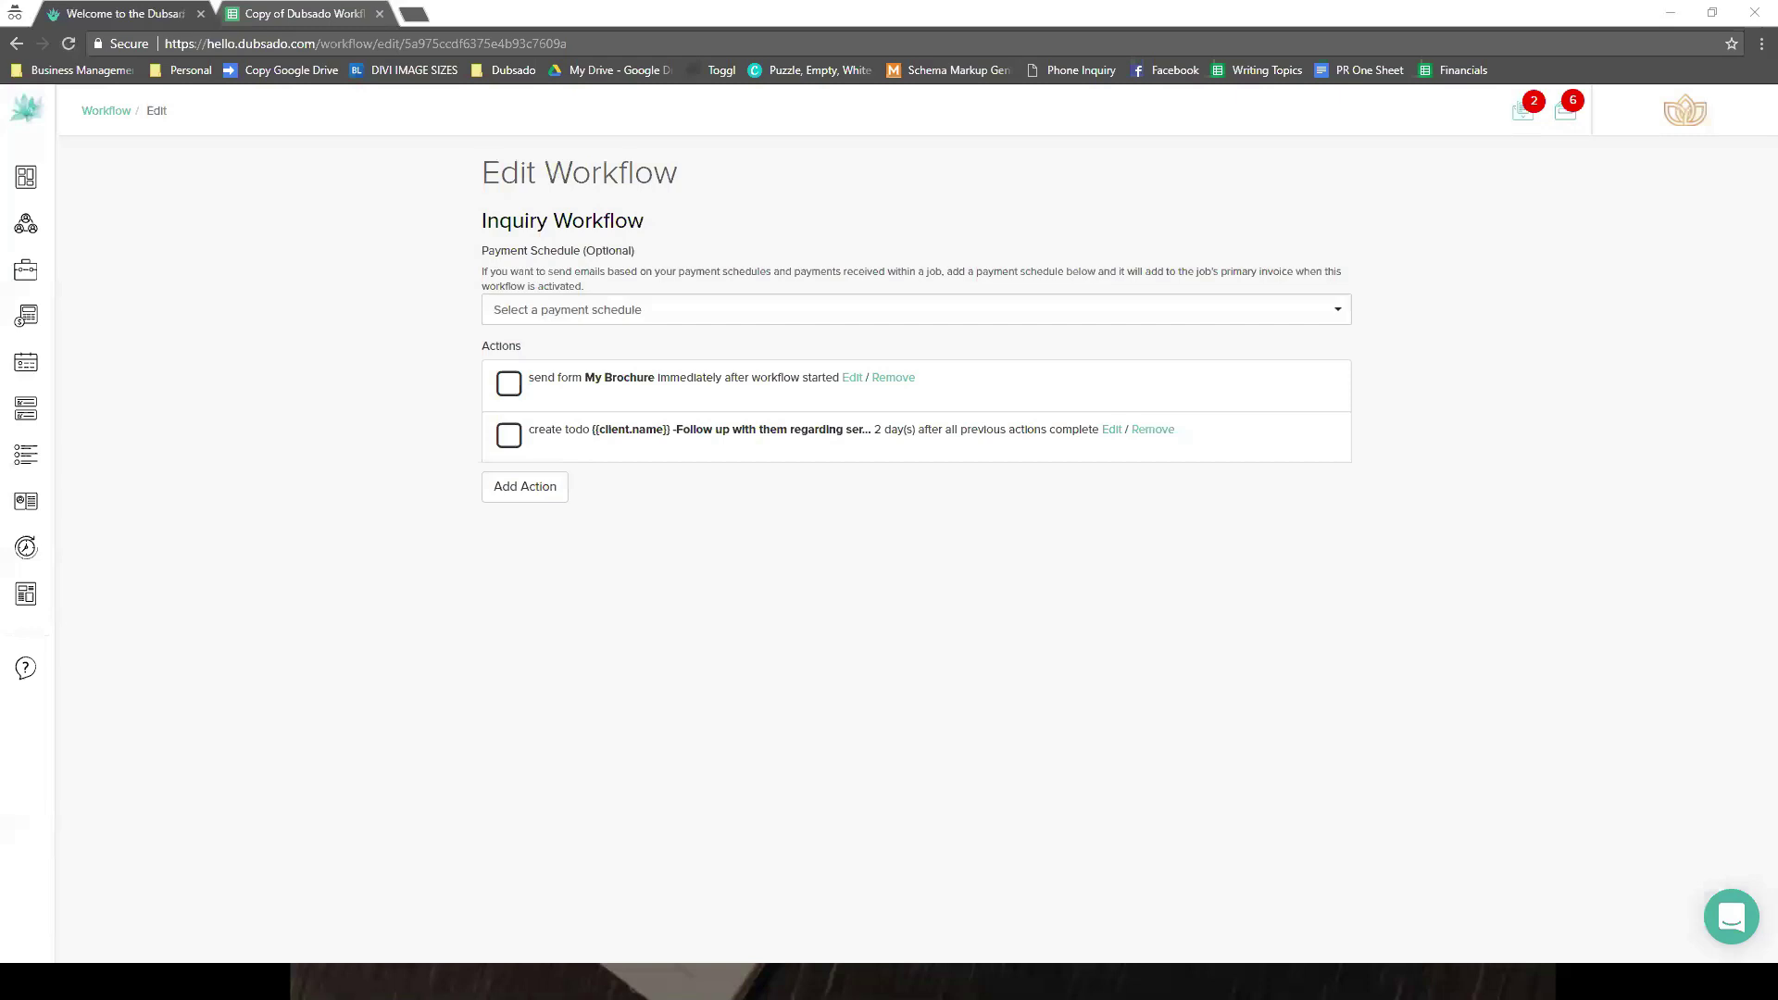
- Add a Send Form action applied to the job only, right after the workflow starts
{"action": "left_click", "coordinate": [537, 498]}
{"action": "left_click", "coordinate": [818, 465]}
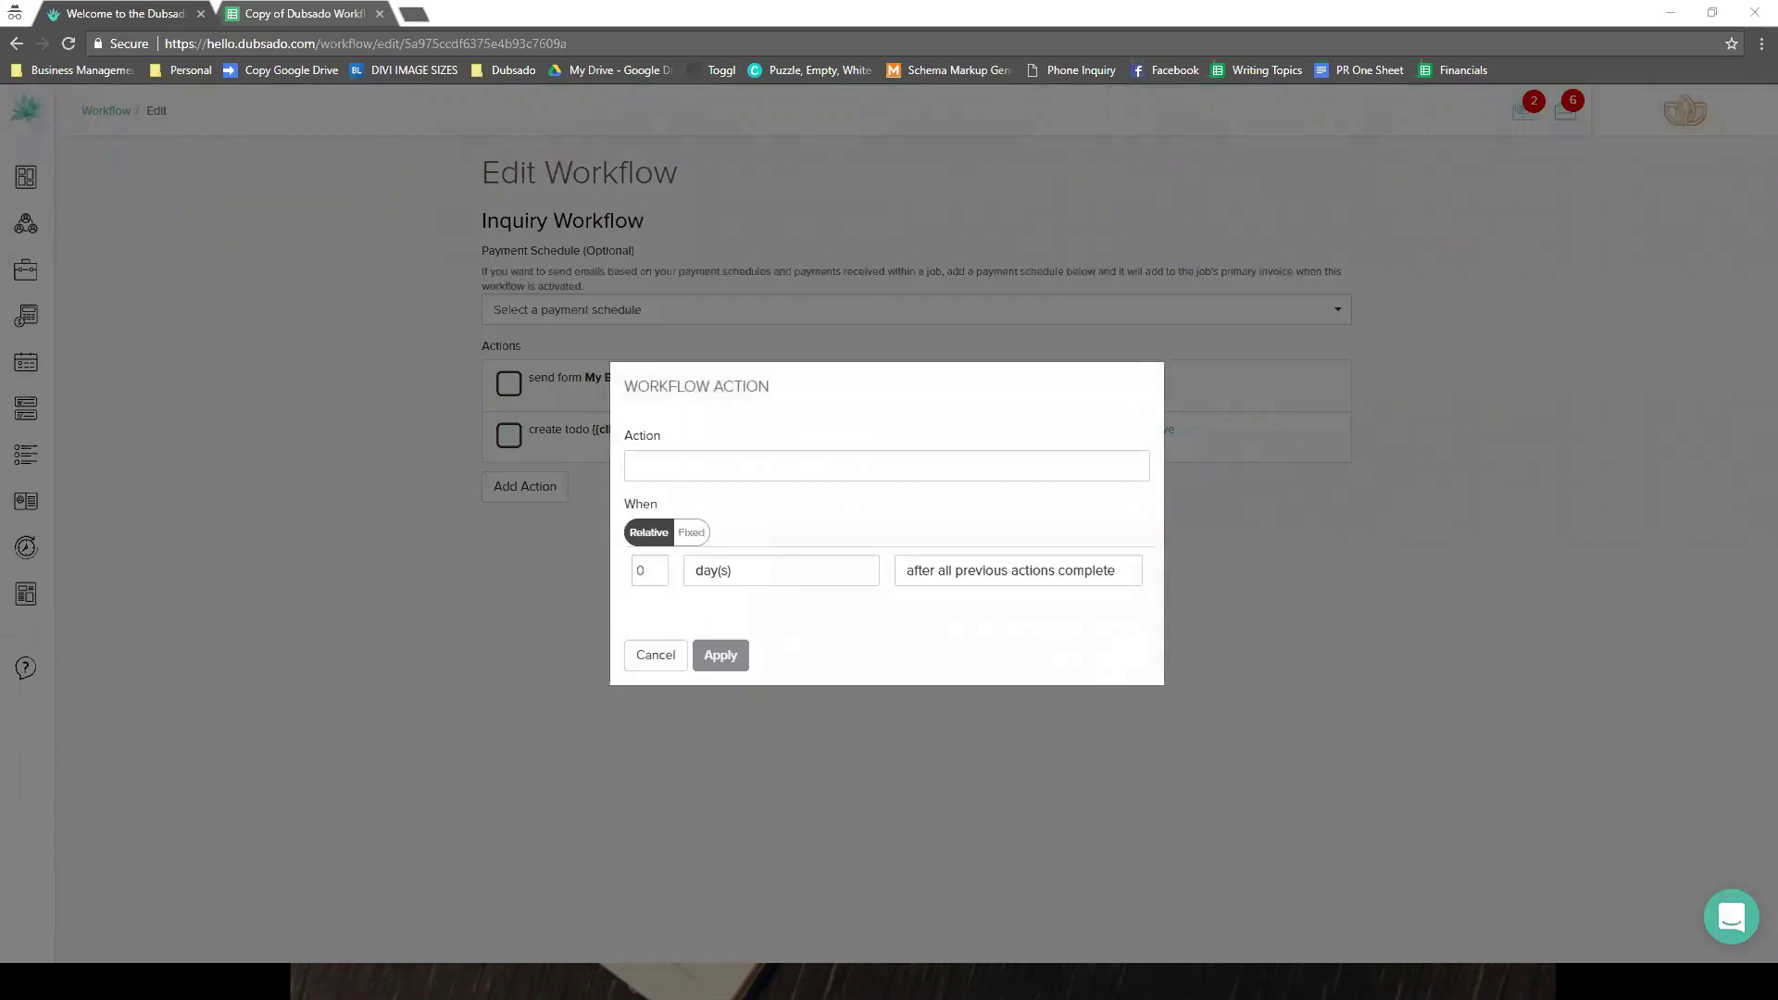
{"action": "left_click", "coordinate": [705, 478]}
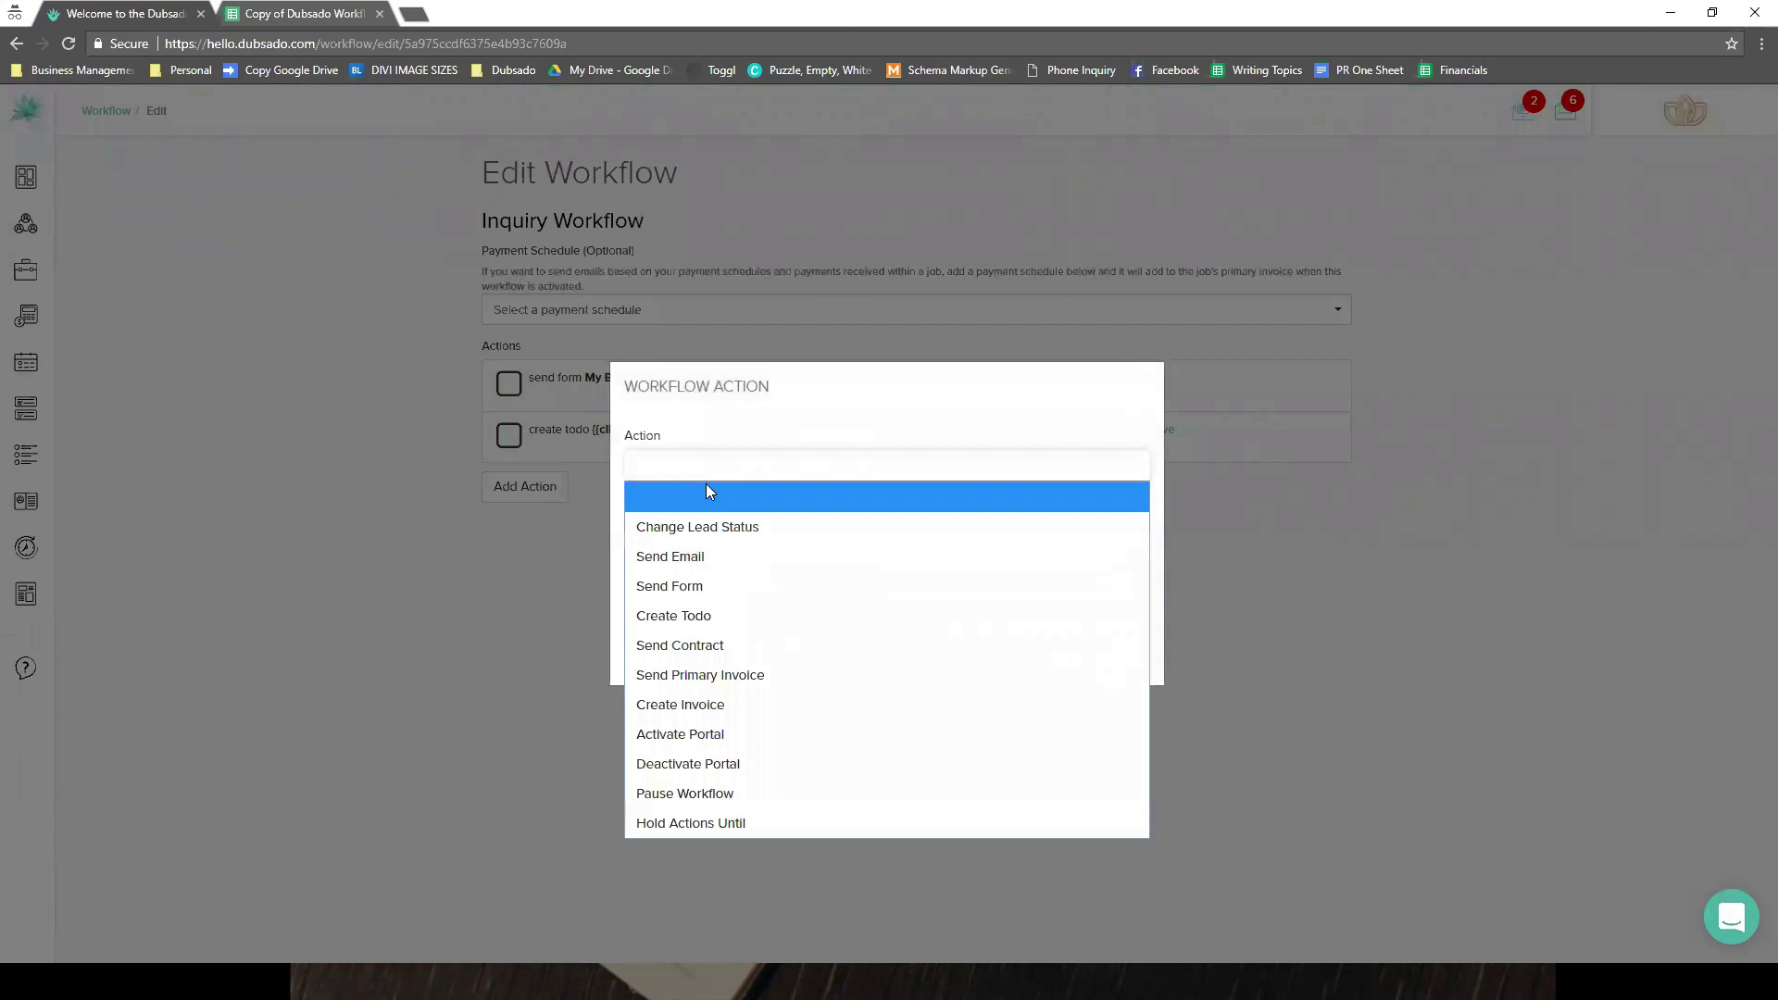
{"action": "left_click", "coordinate": [700, 588]}
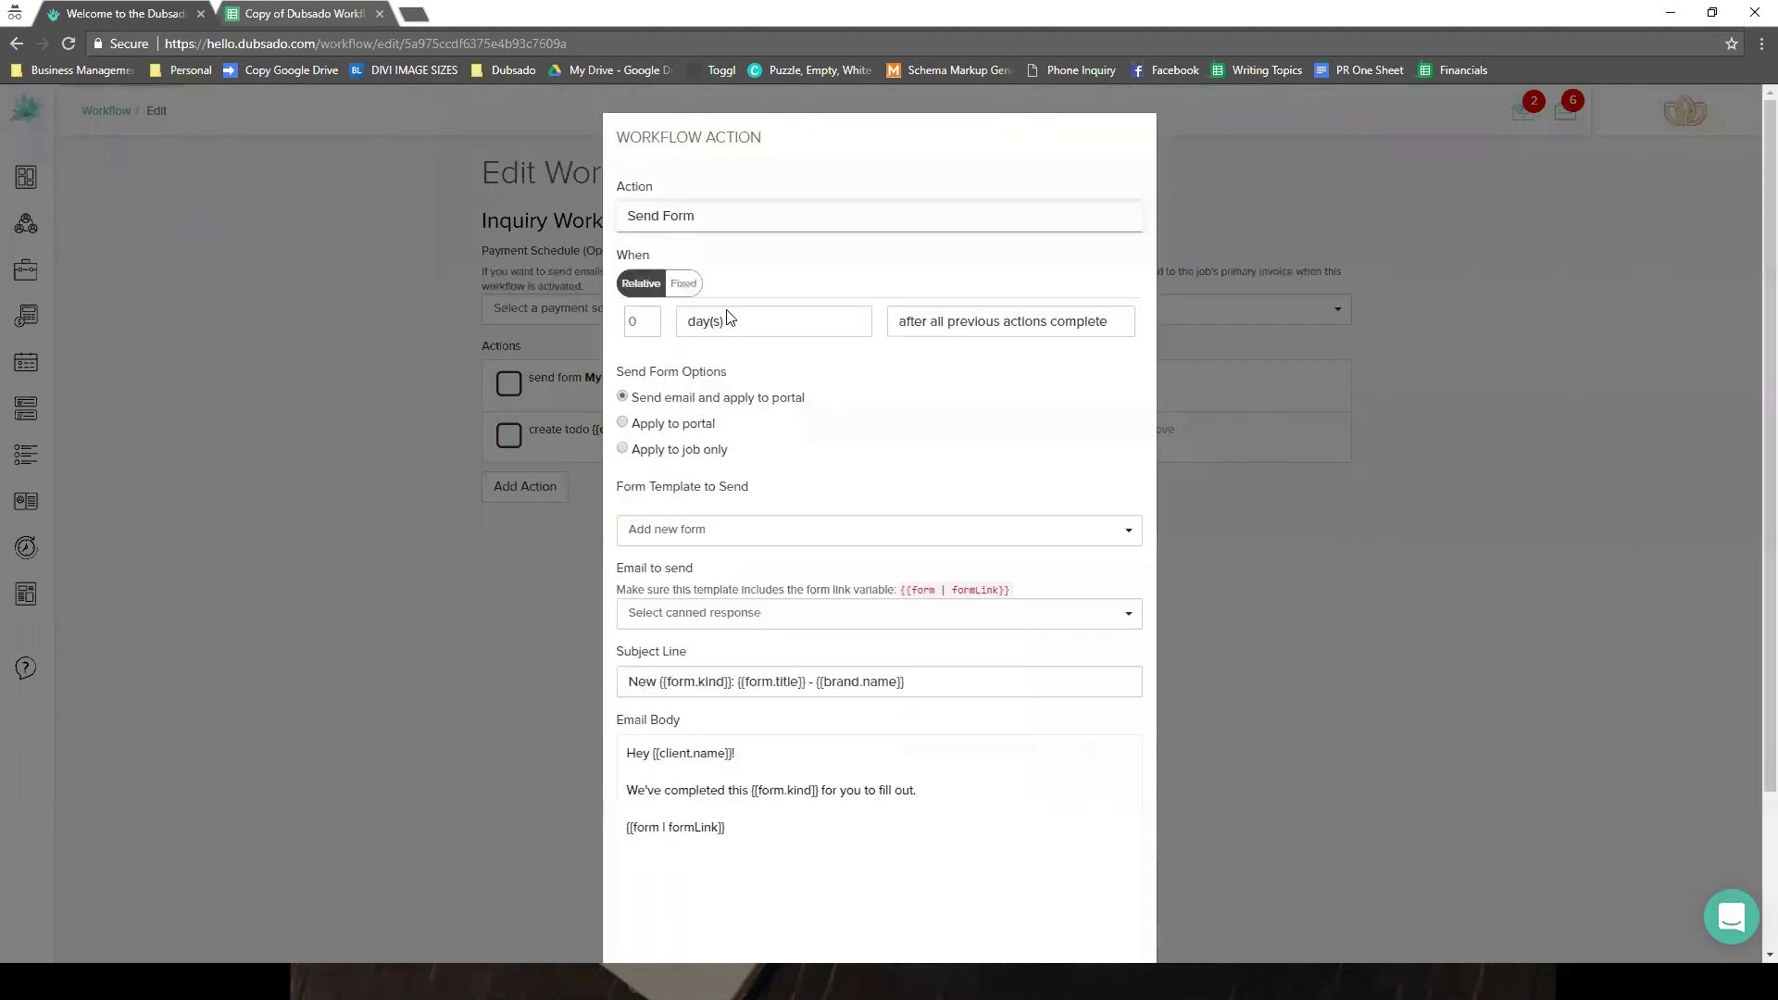
{"action": "left_click", "coordinate": [652, 450]}
{"action": "left_click", "coordinate": [964, 477]}
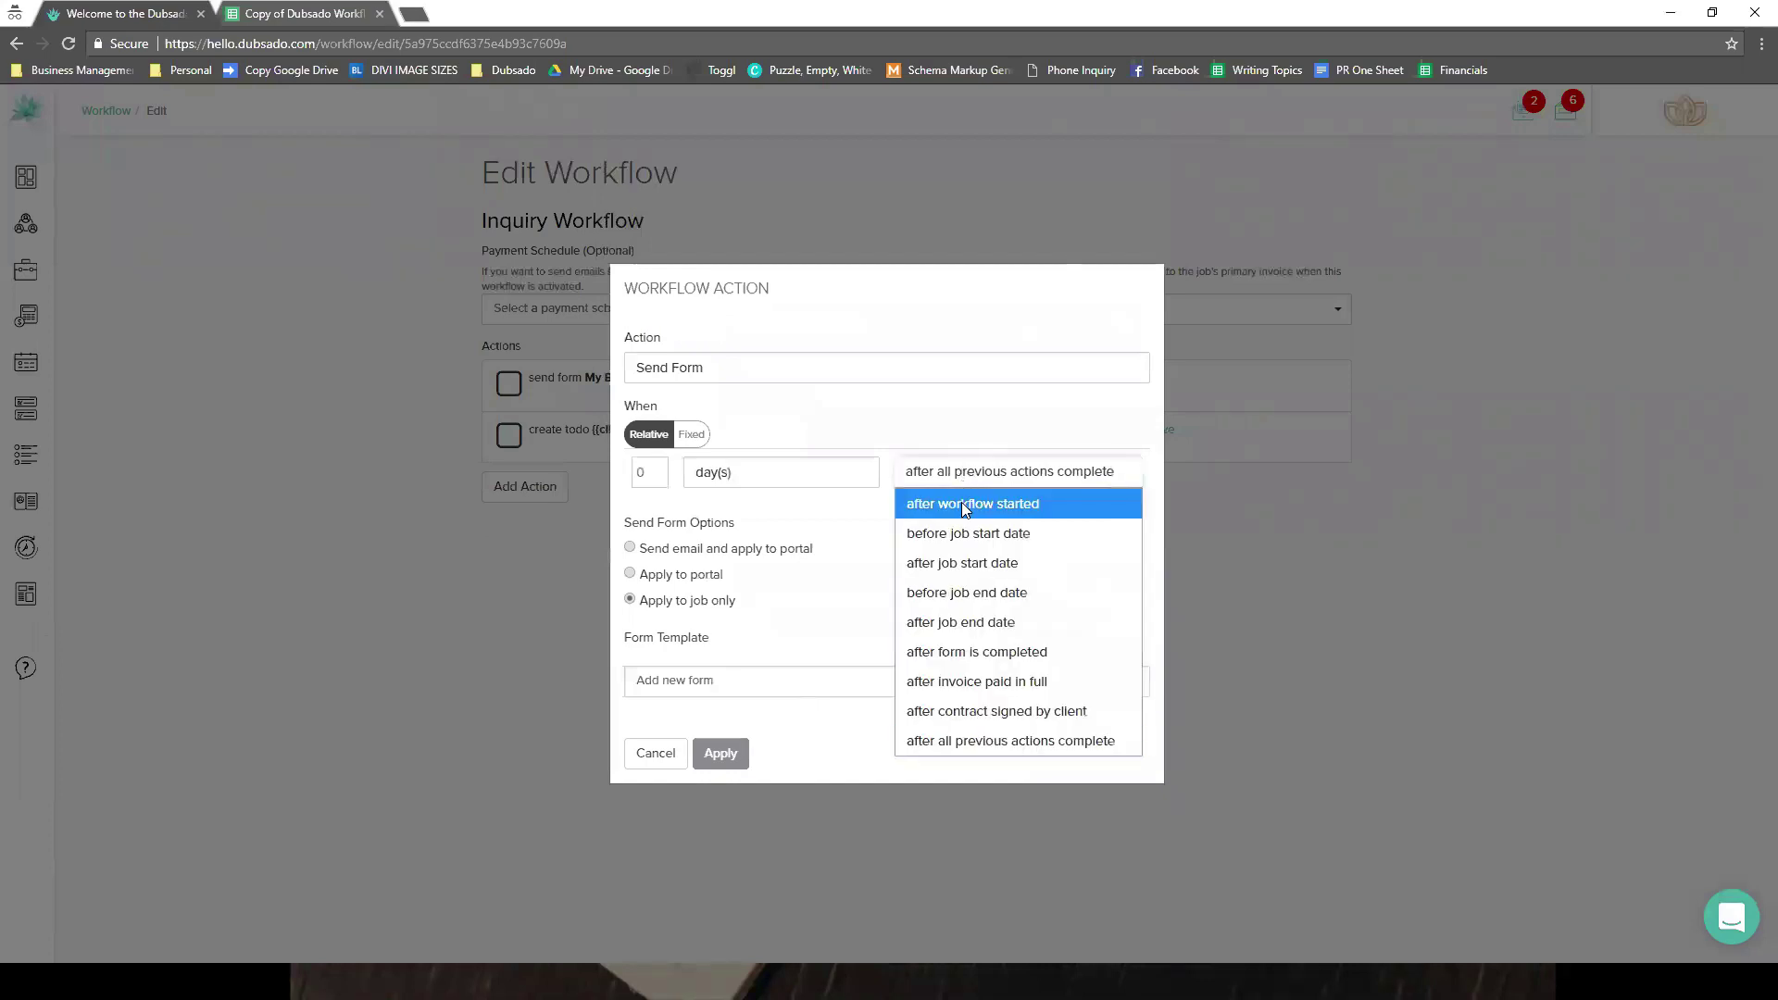
{"action": "left_click", "coordinate": [963, 505]}
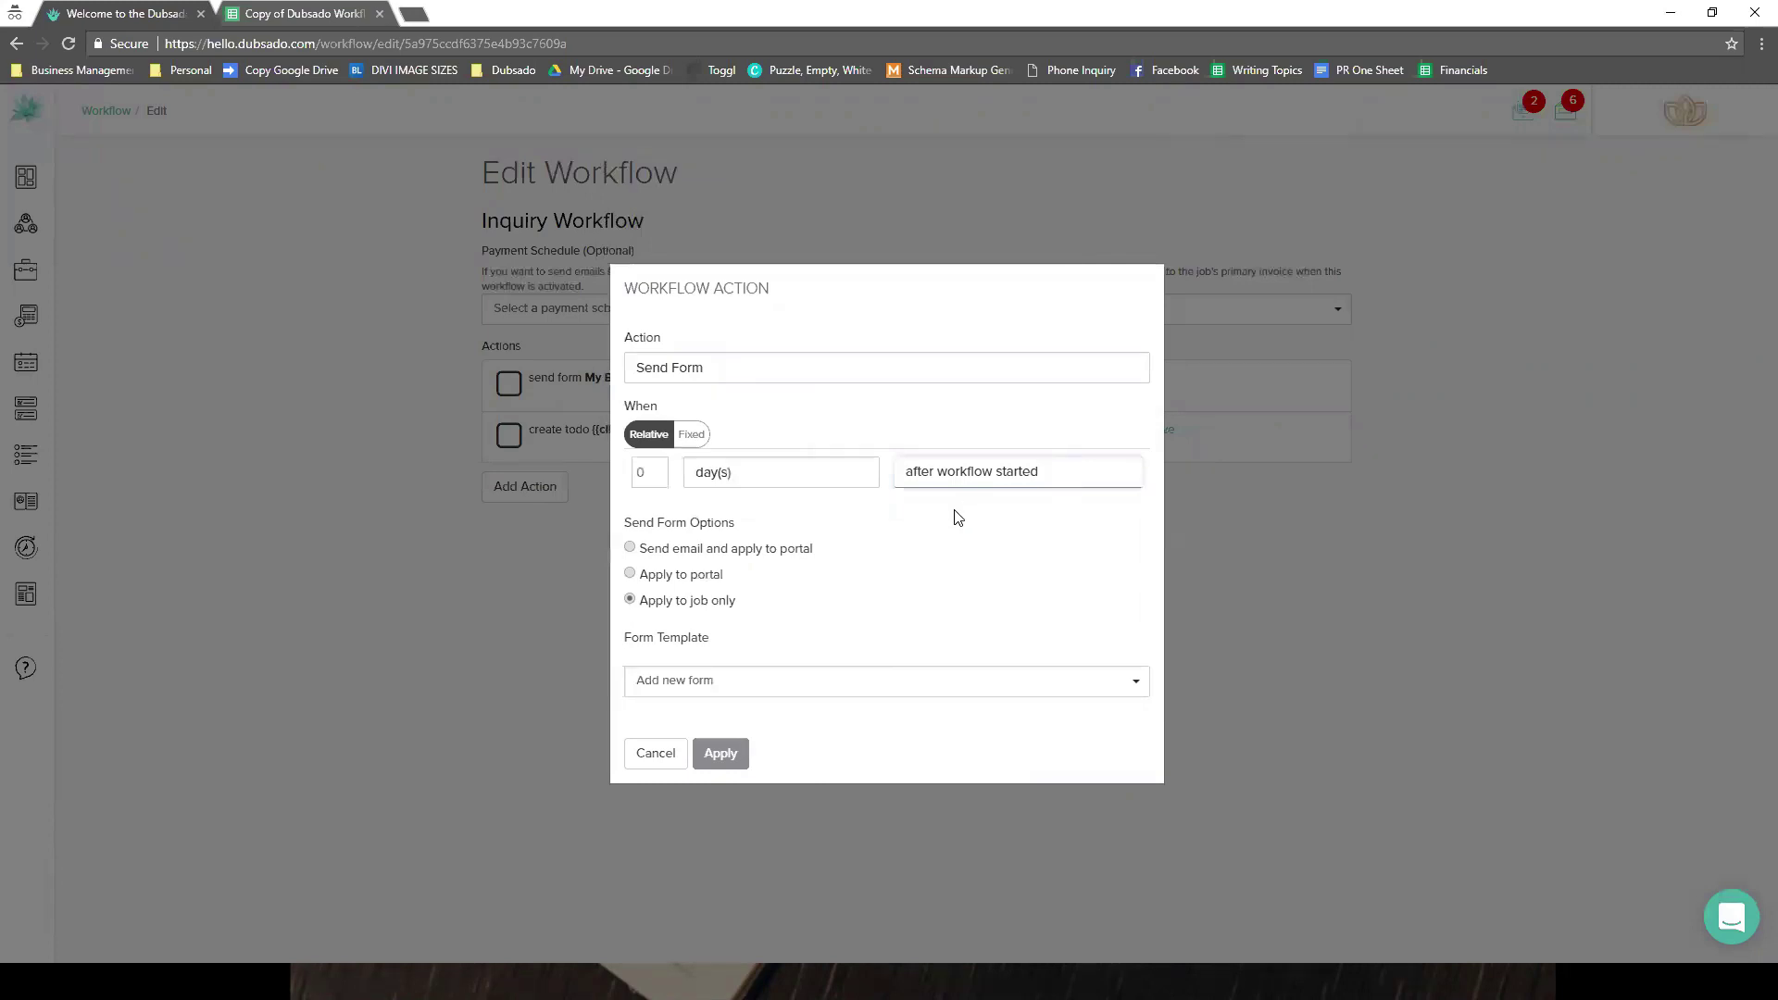
- Select the Client Call Script form by searching 'clien' and save the action
{"action": "left_click", "coordinate": [772, 681]}
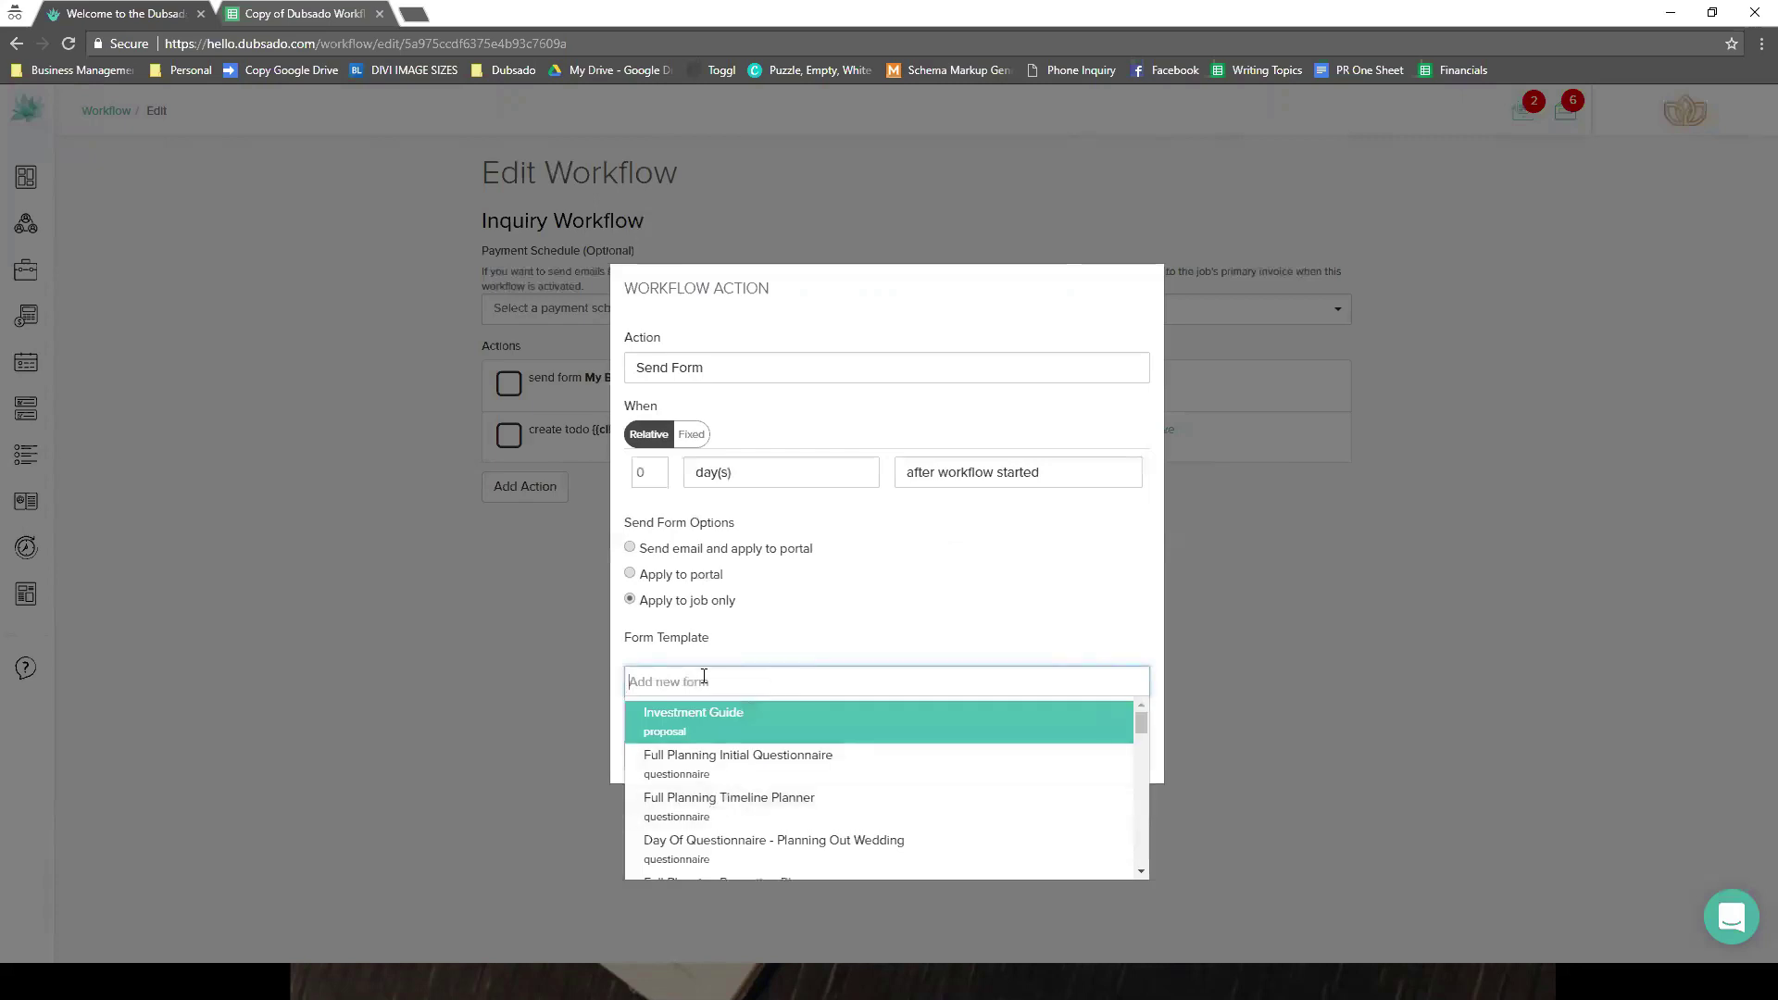
{"action": "type", "text": "clien"}
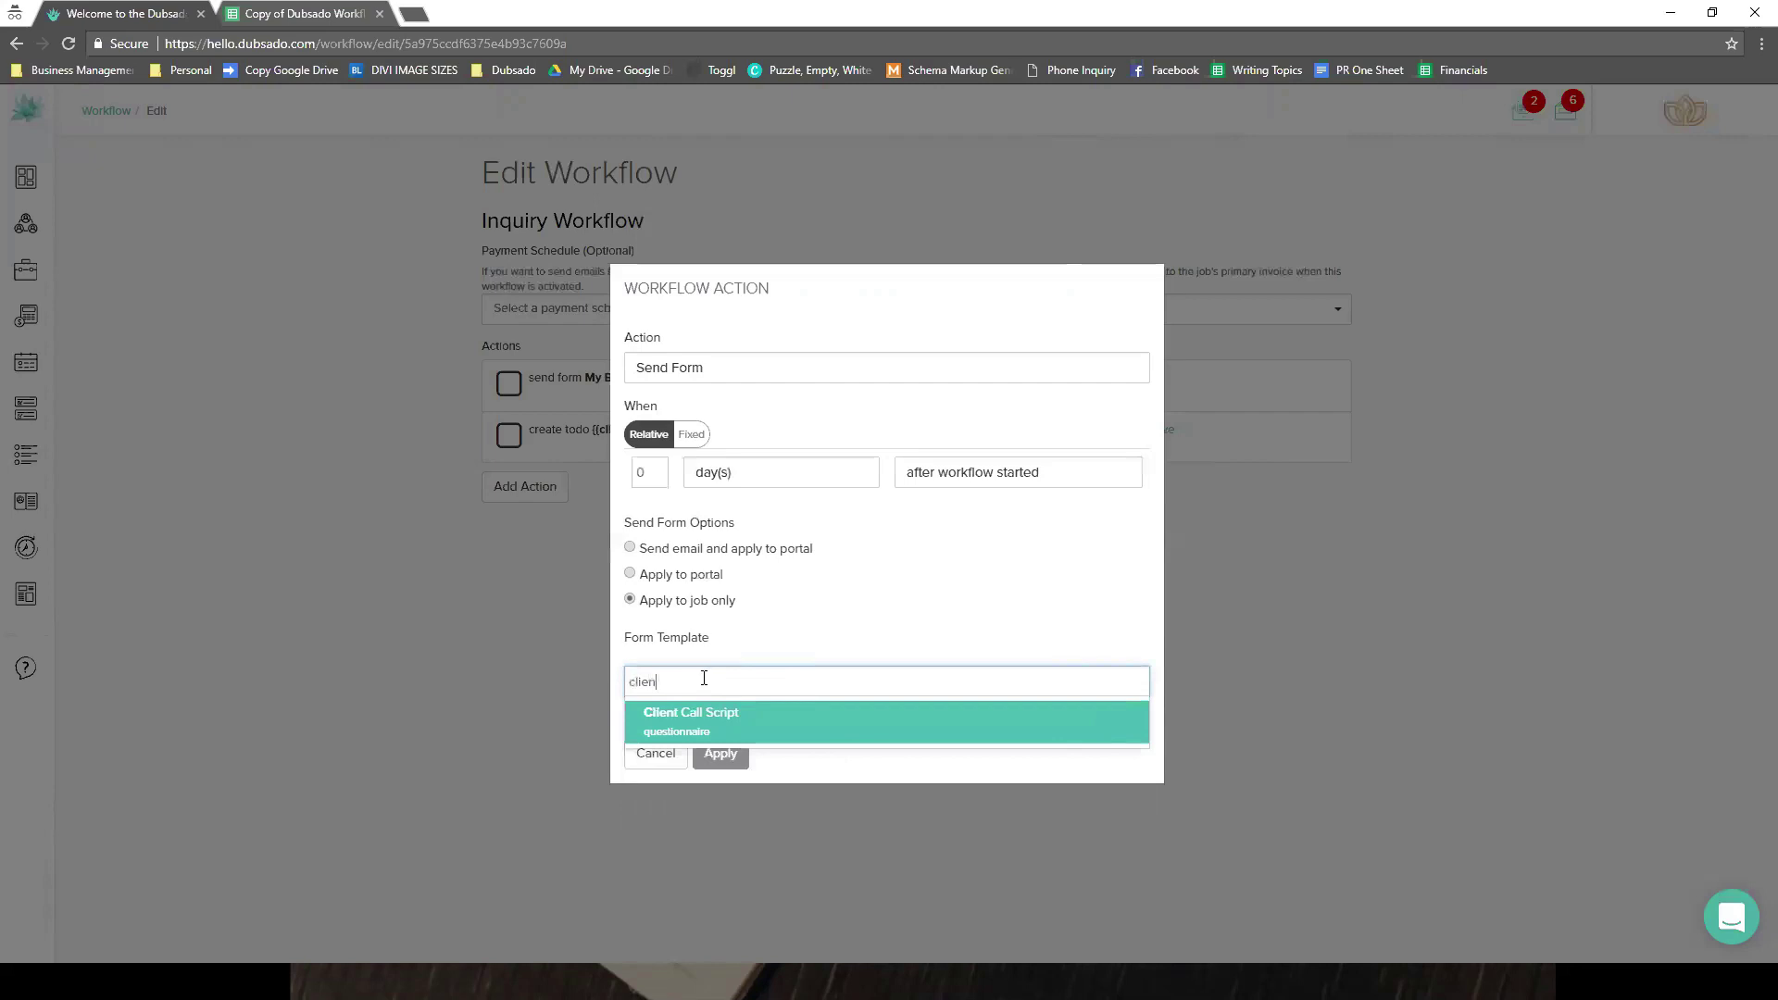
{"action": "key", "text": "Return"}
{"action": "key", "text": "Tab"}
{"action": "key", "text": "Return"}
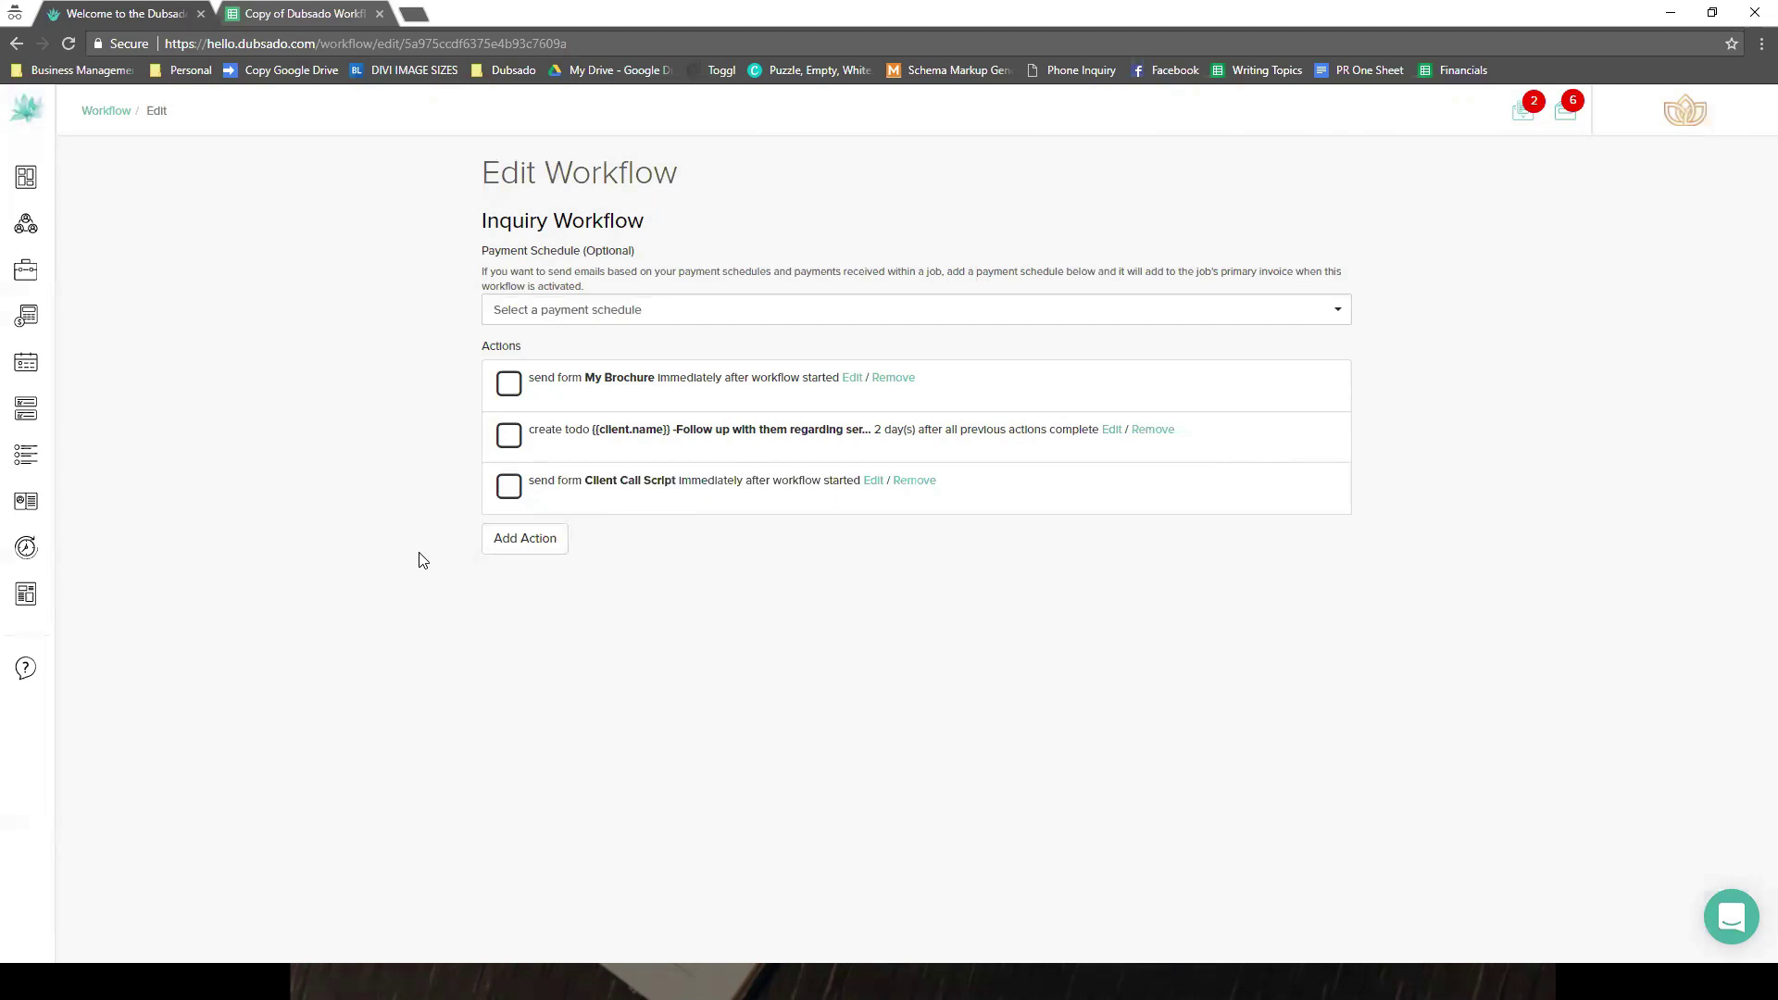
- After checking the spreadsheet, add a new action set to Hold Actions Until
{"action": "left_click", "coordinate": [283, 20]}
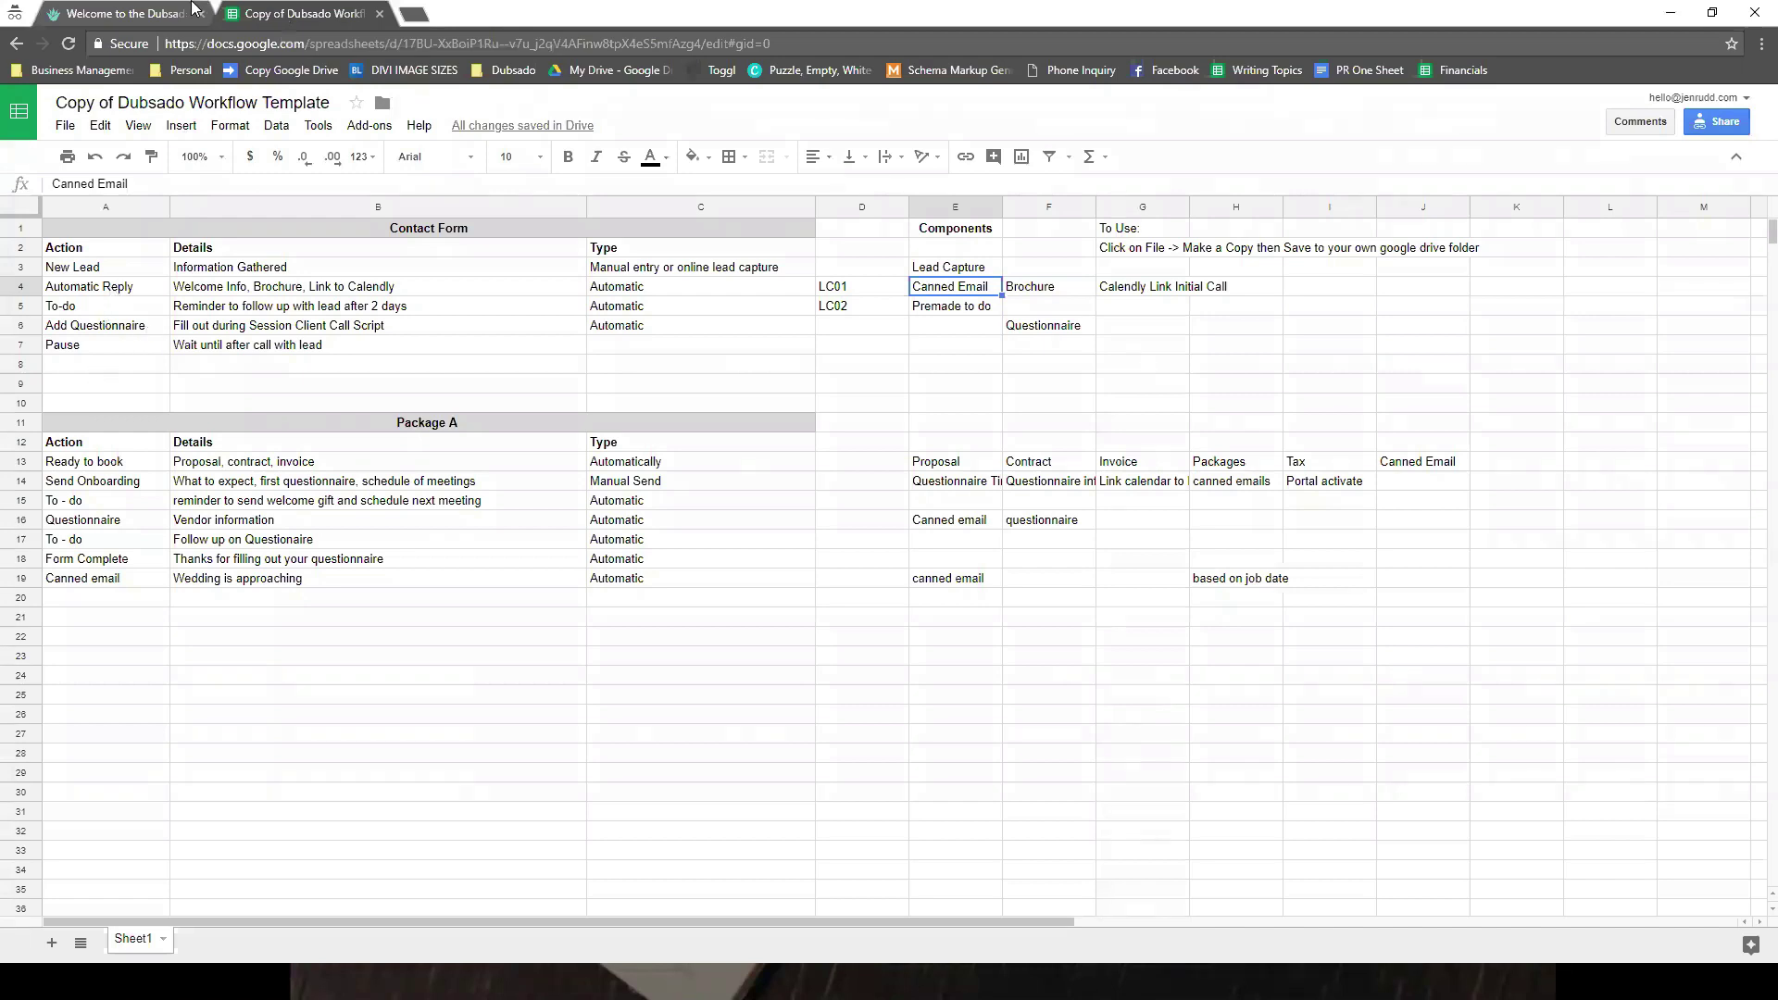
{"action": "left_click", "coordinate": [139, 13]}
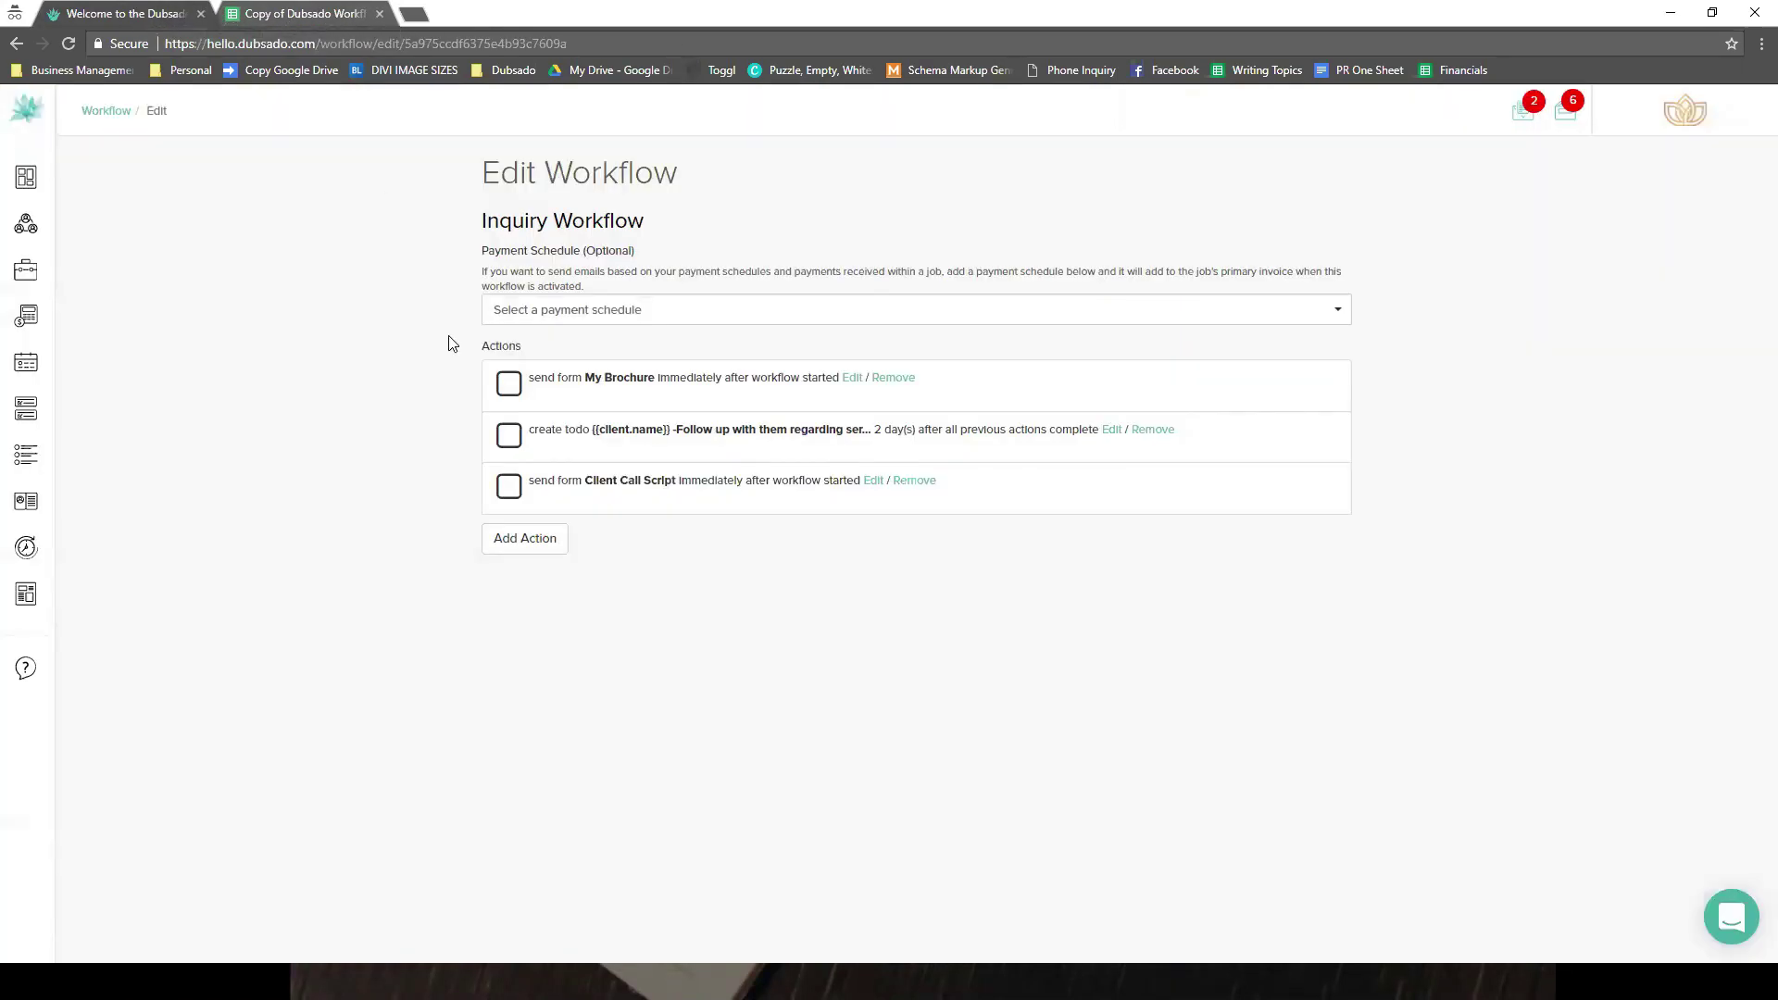
{"action": "left_click", "coordinate": [525, 541]}
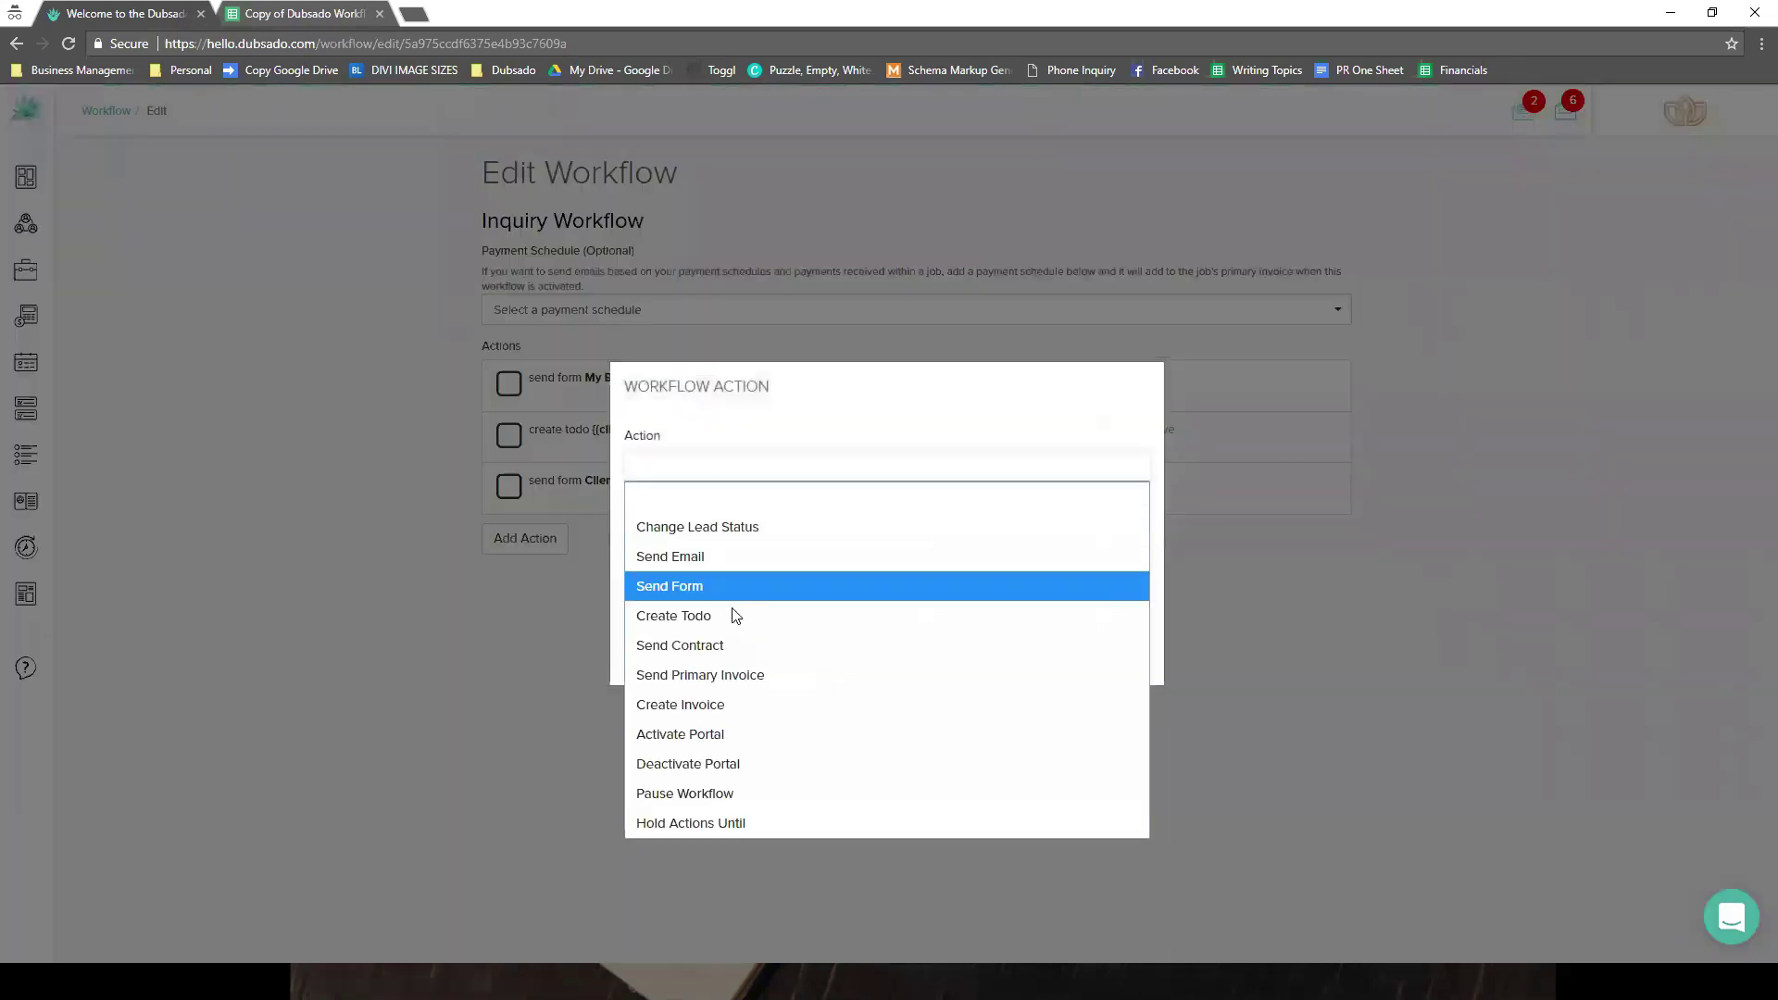
{"action": "left_click", "coordinate": [731, 798]}
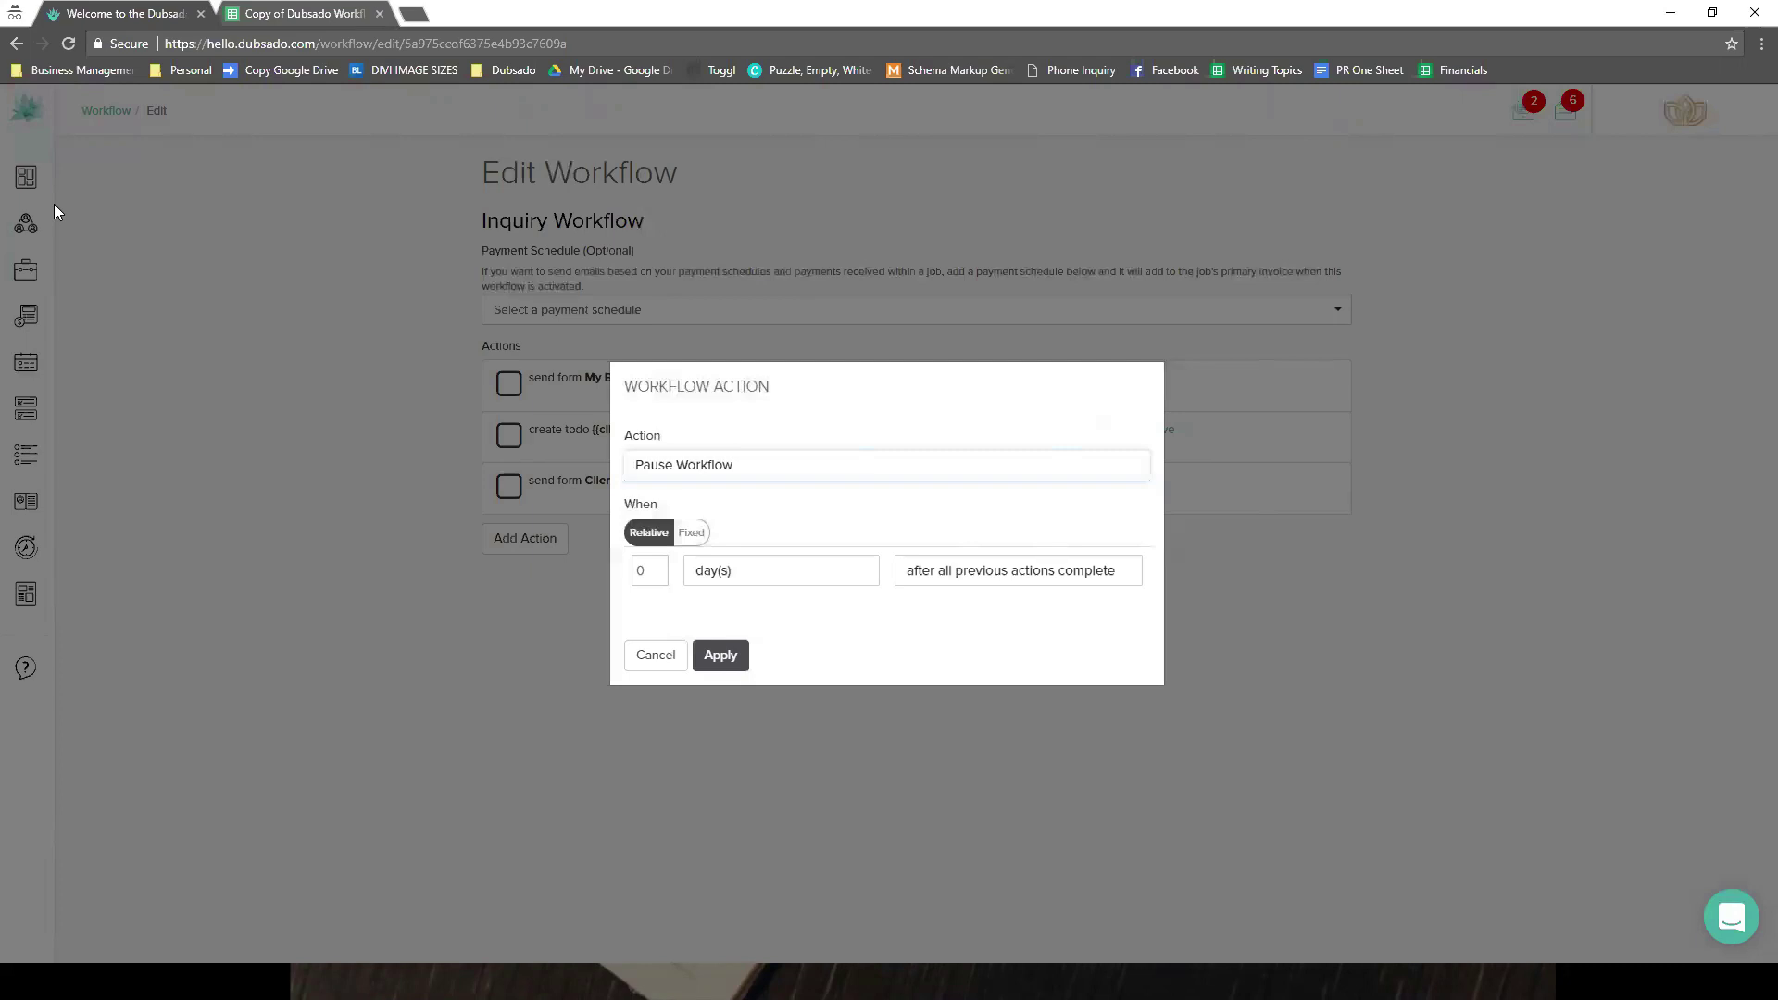
{"action": "left_click", "coordinate": [794, 470]}
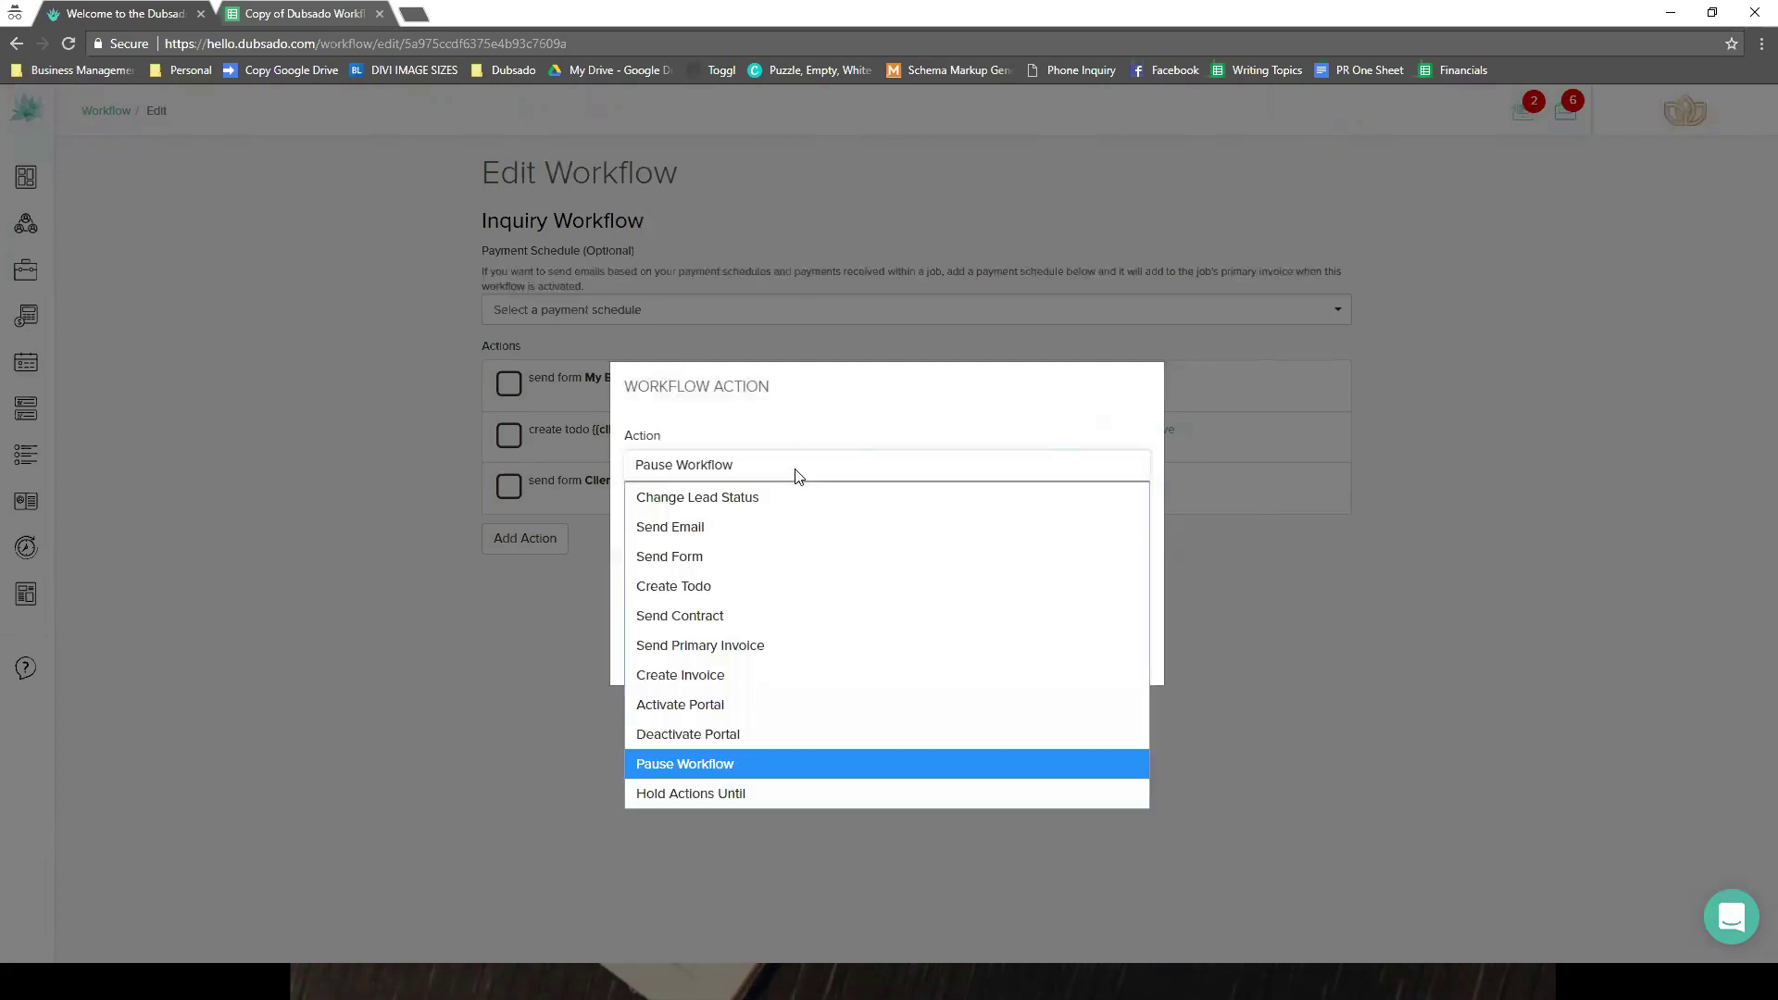
{"action": "left_click", "coordinate": [742, 793]}
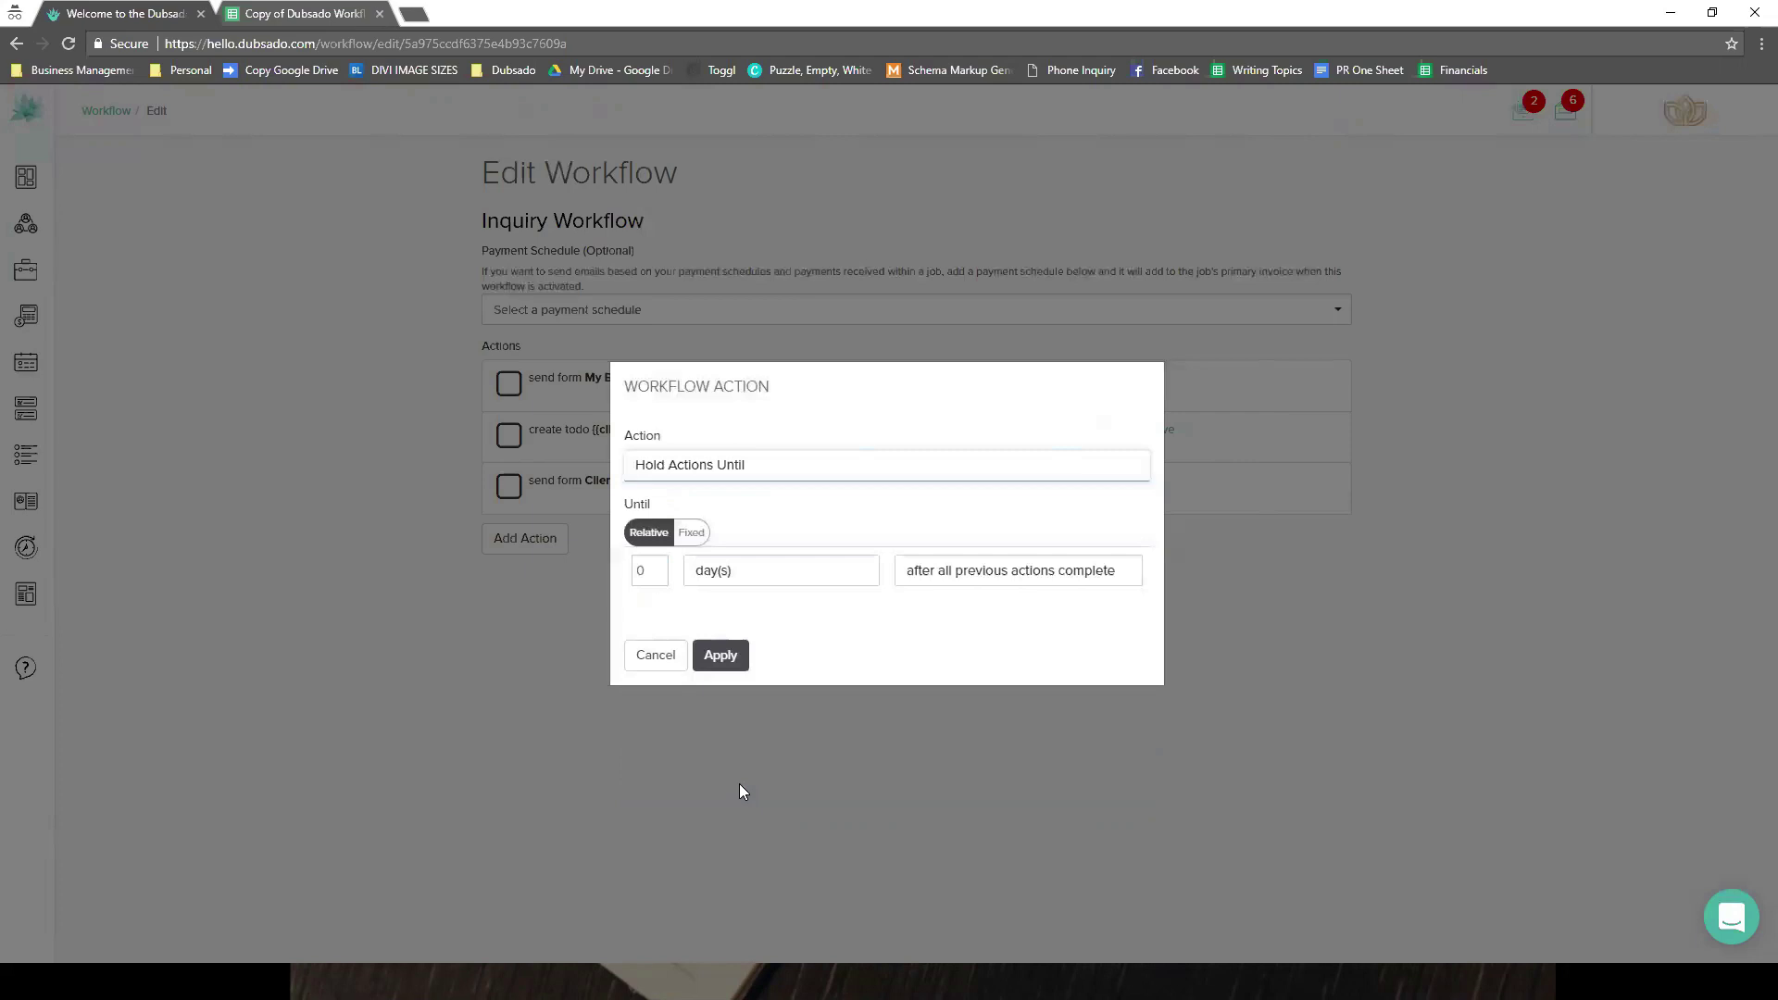
- Hold until the Client Call Script form is completed and apply the action
{"action": "left_click", "coordinate": [779, 574]}
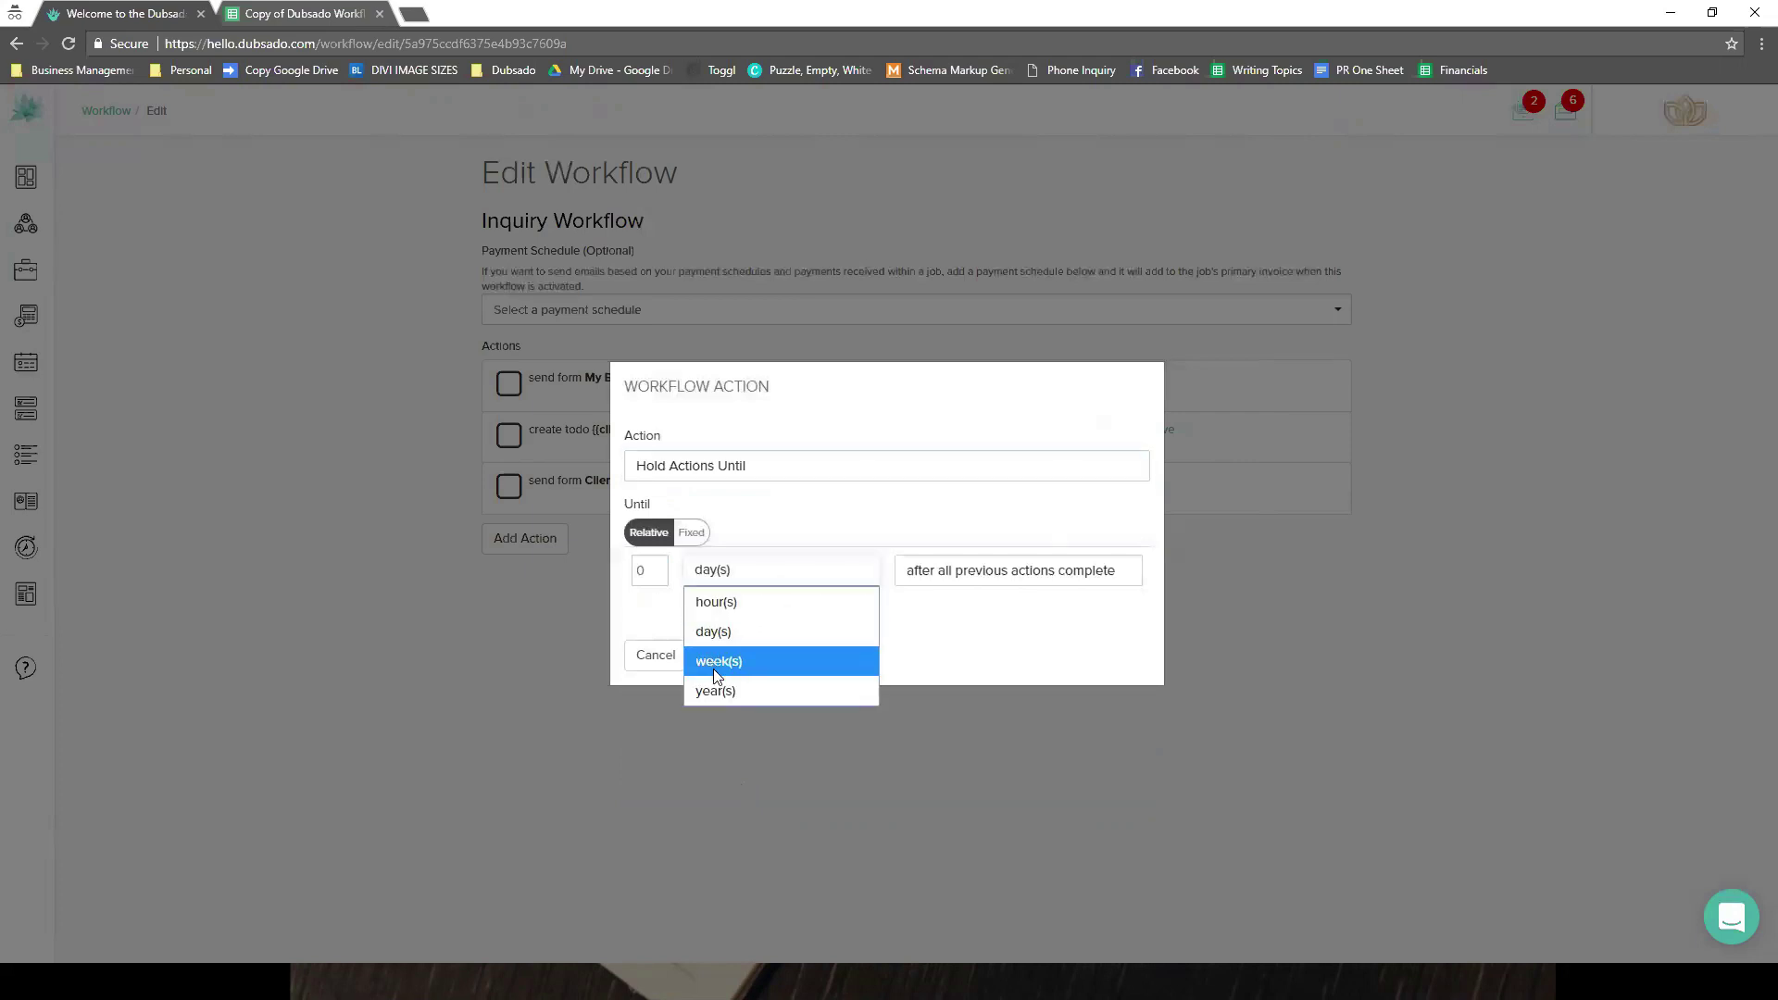
{"action": "left_click", "coordinate": [964, 574]}
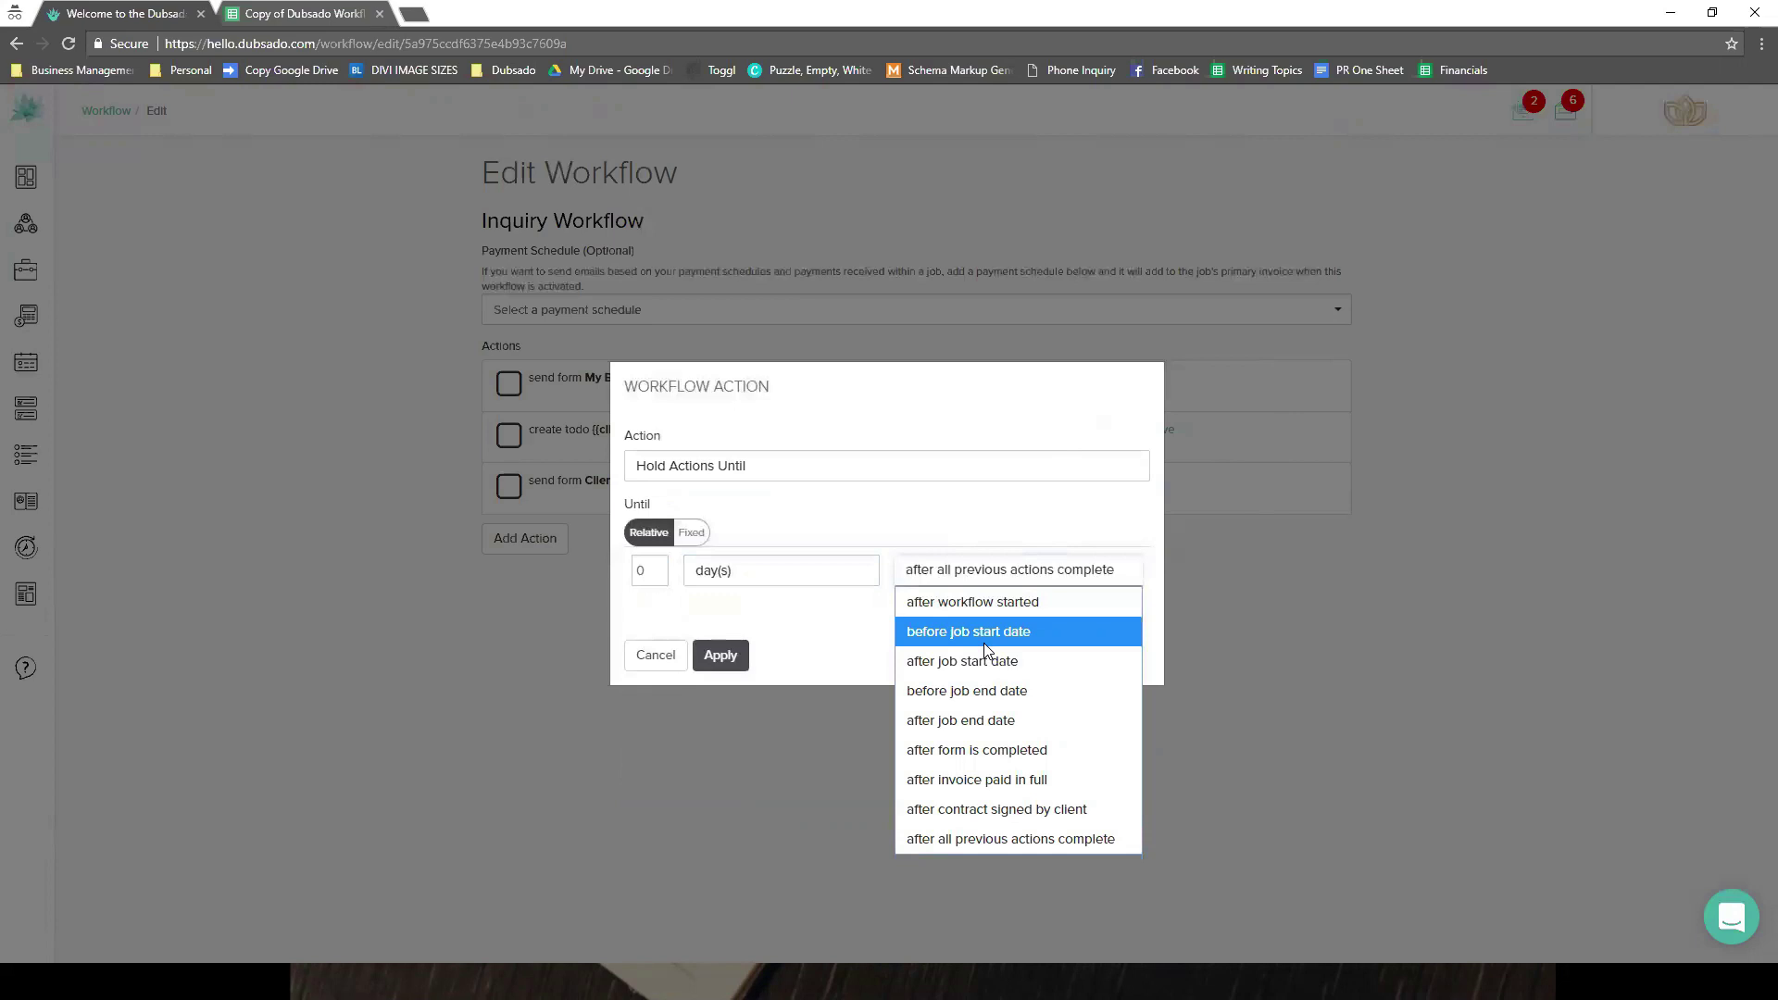
{"action": "left_click", "coordinate": [982, 754]}
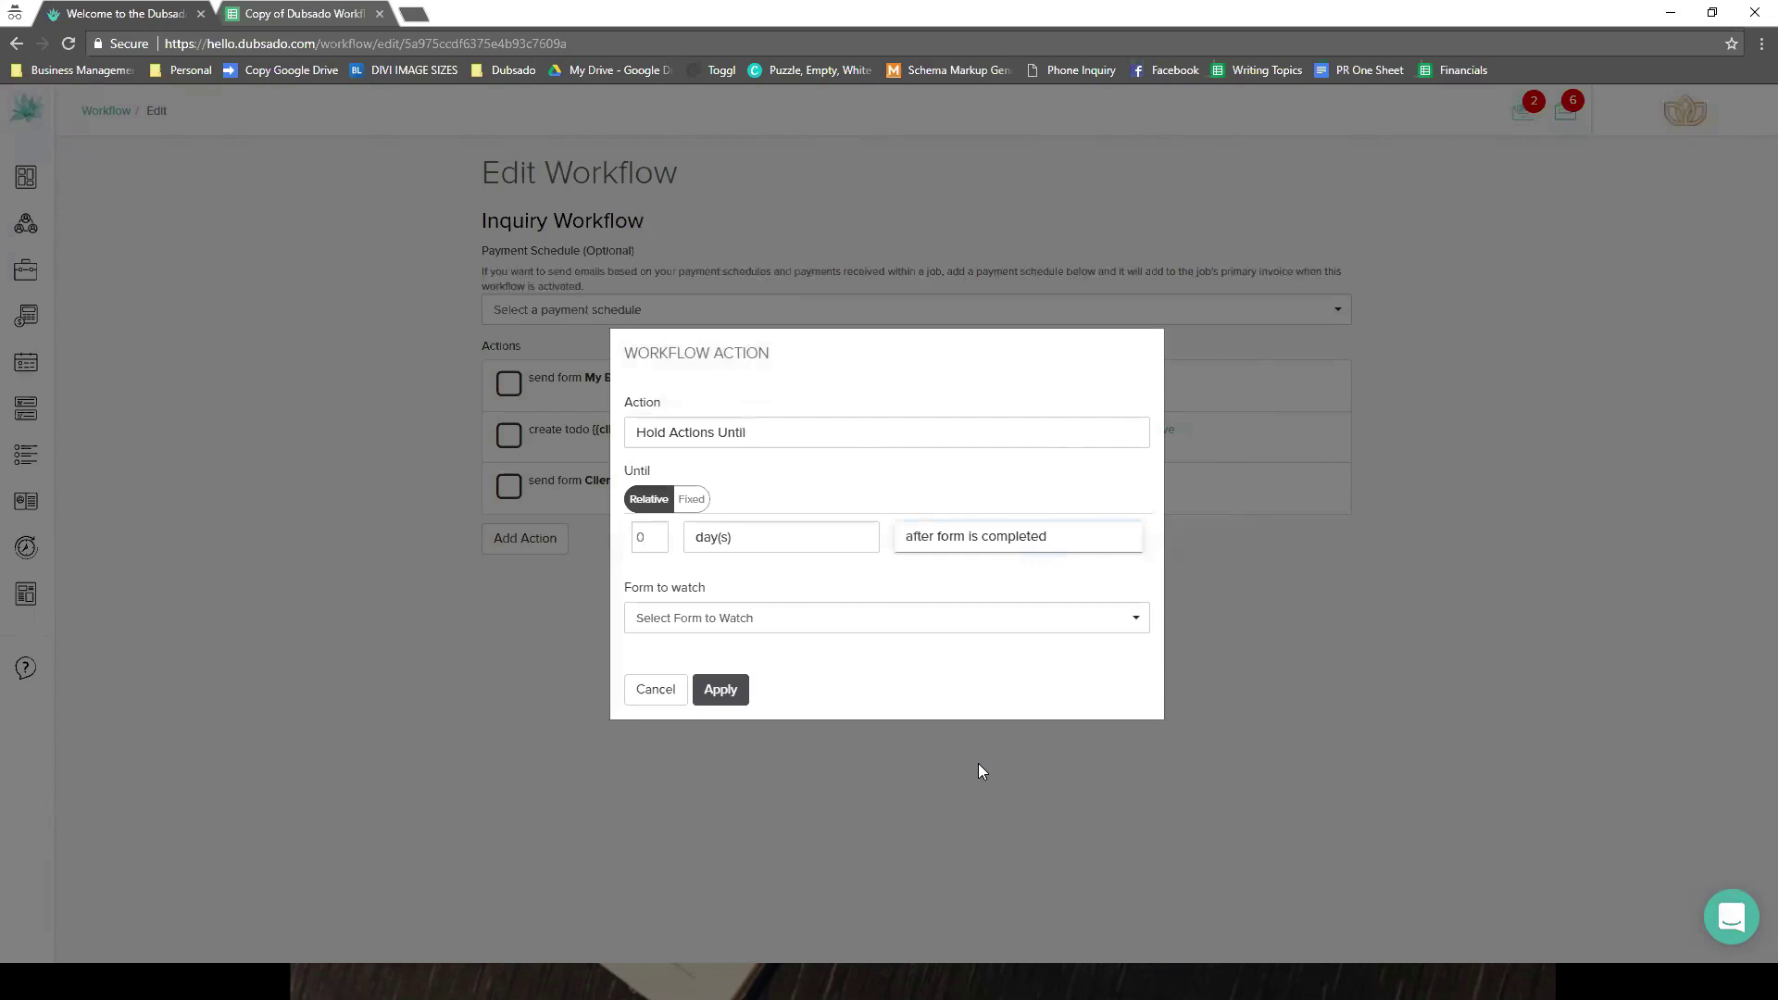
{"action": "left_click", "coordinate": [824, 626]}
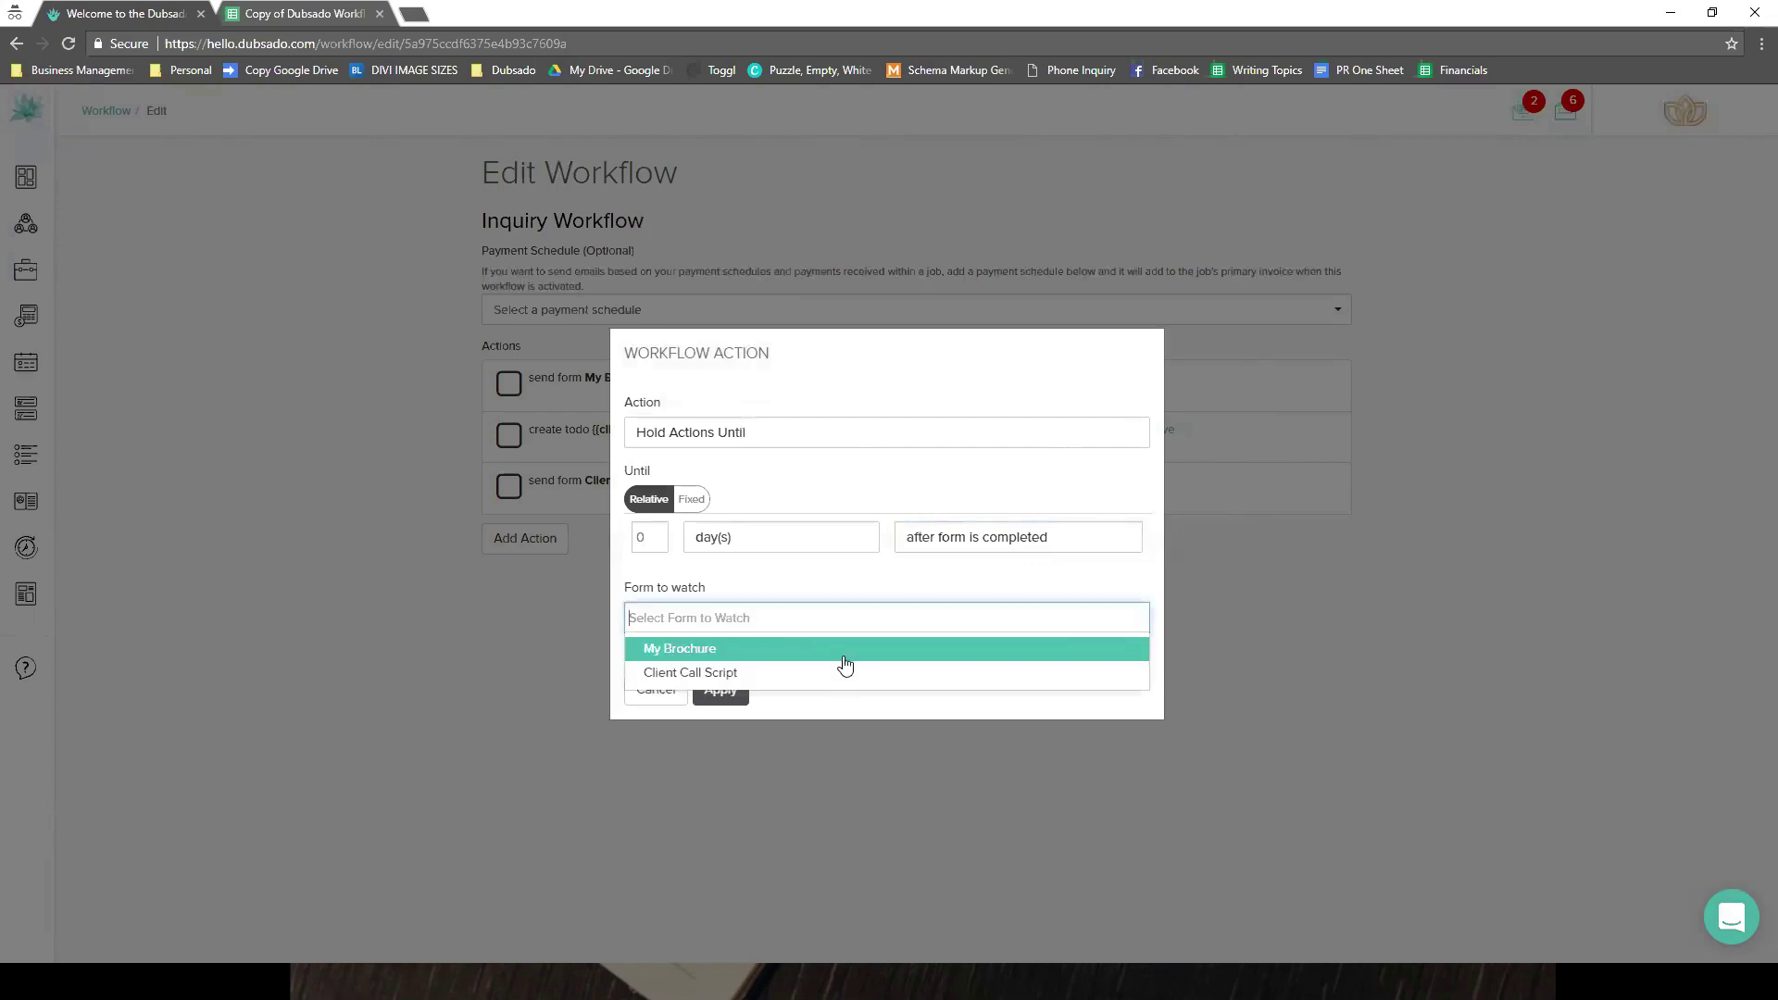
{"action": "left_click", "coordinate": [829, 673]}
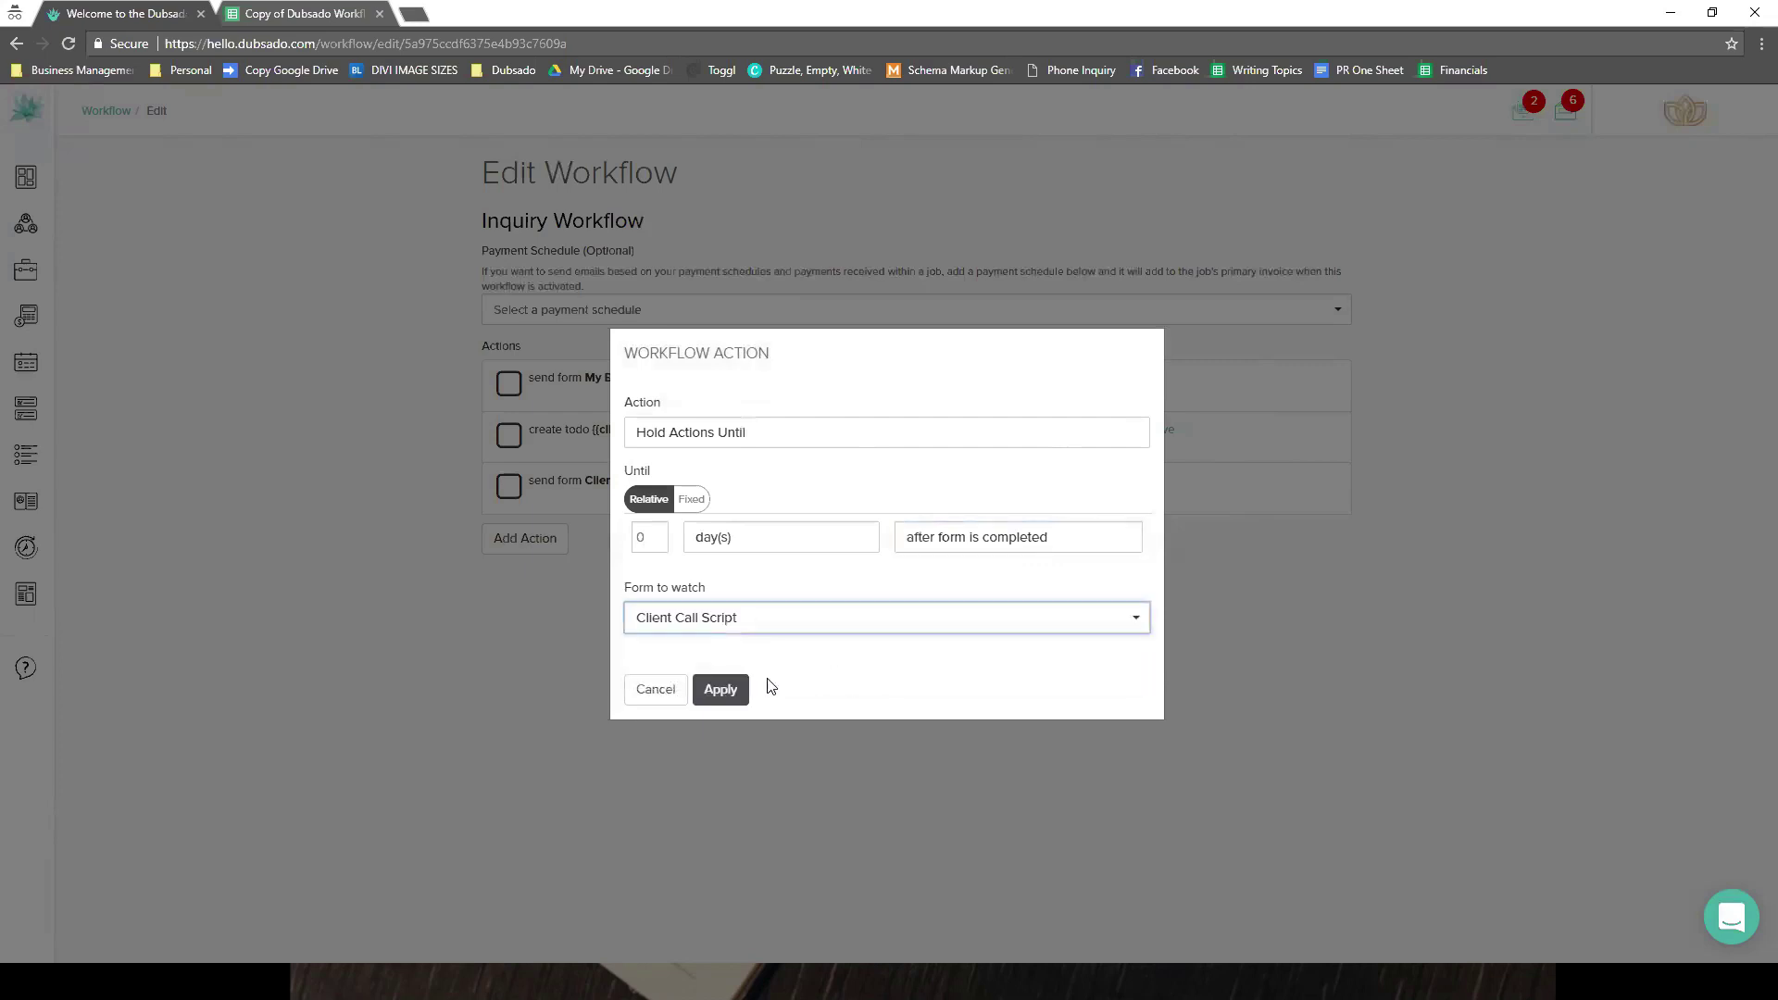
{"action": "left_click", "coordinate": [738, 691]}
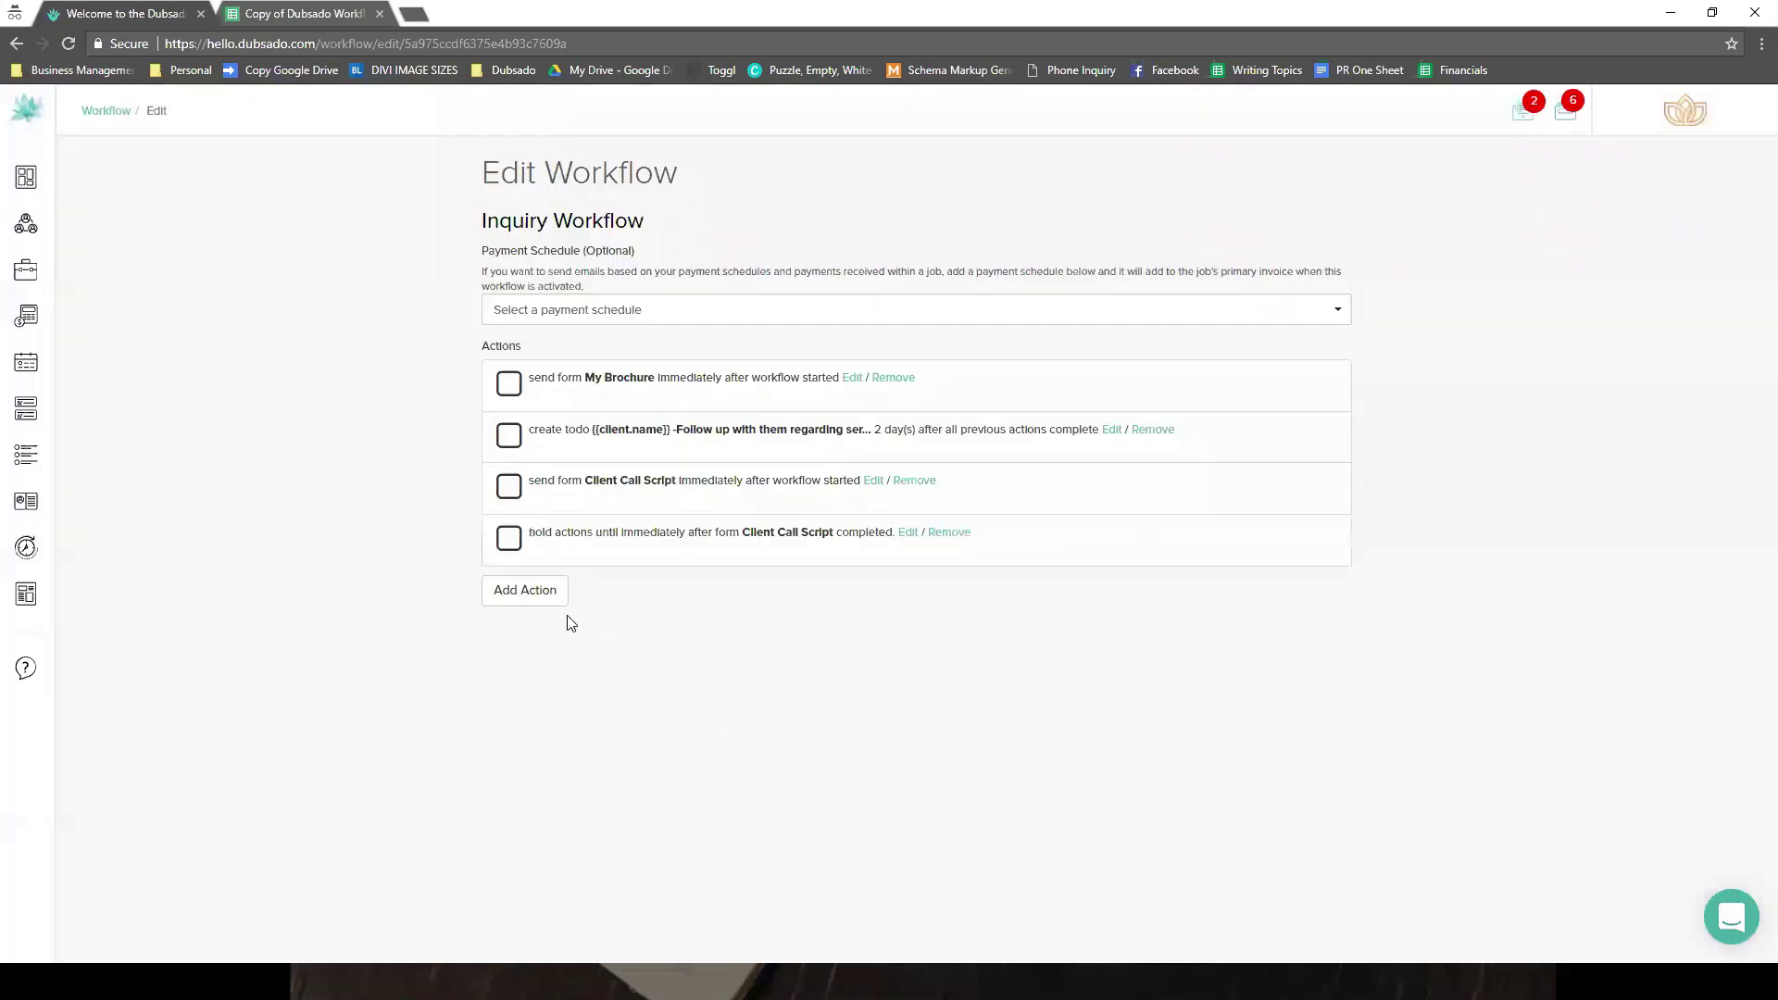
- Add another action and set its type to Hold Actions Until
{"action": "left_click", "coordinate": [544, 589]}
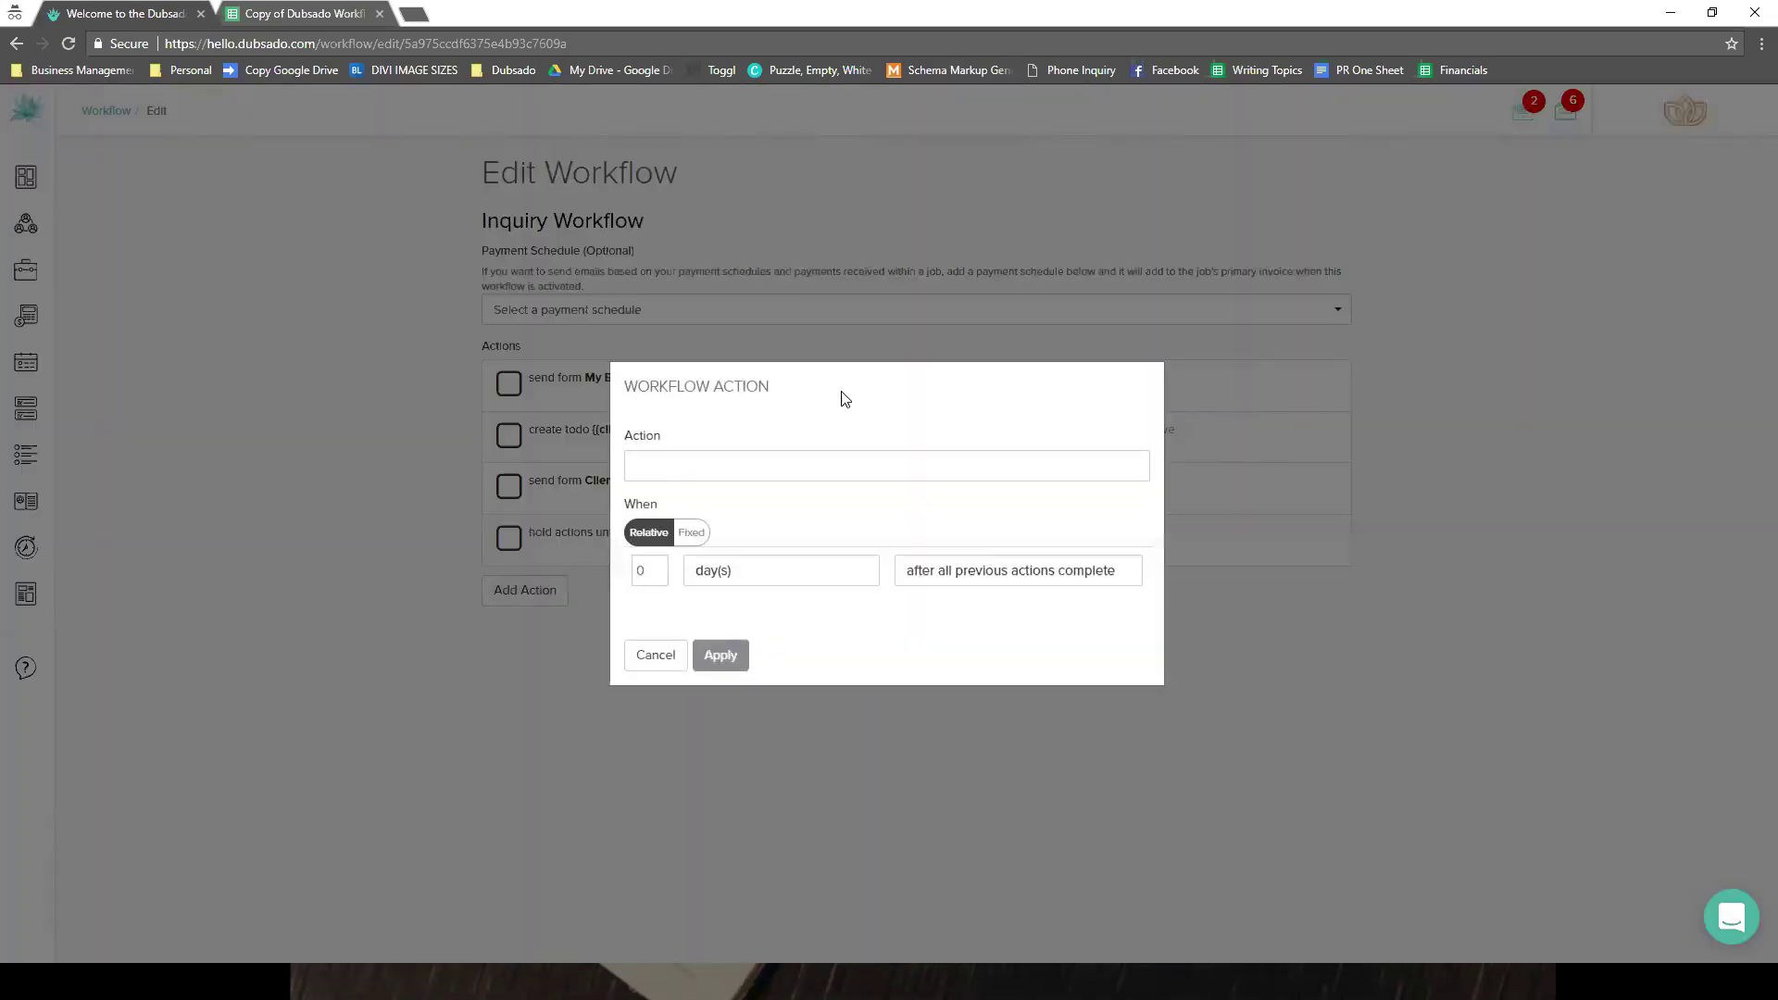
{"action": "left_click", "coordinate": [811, 454]}
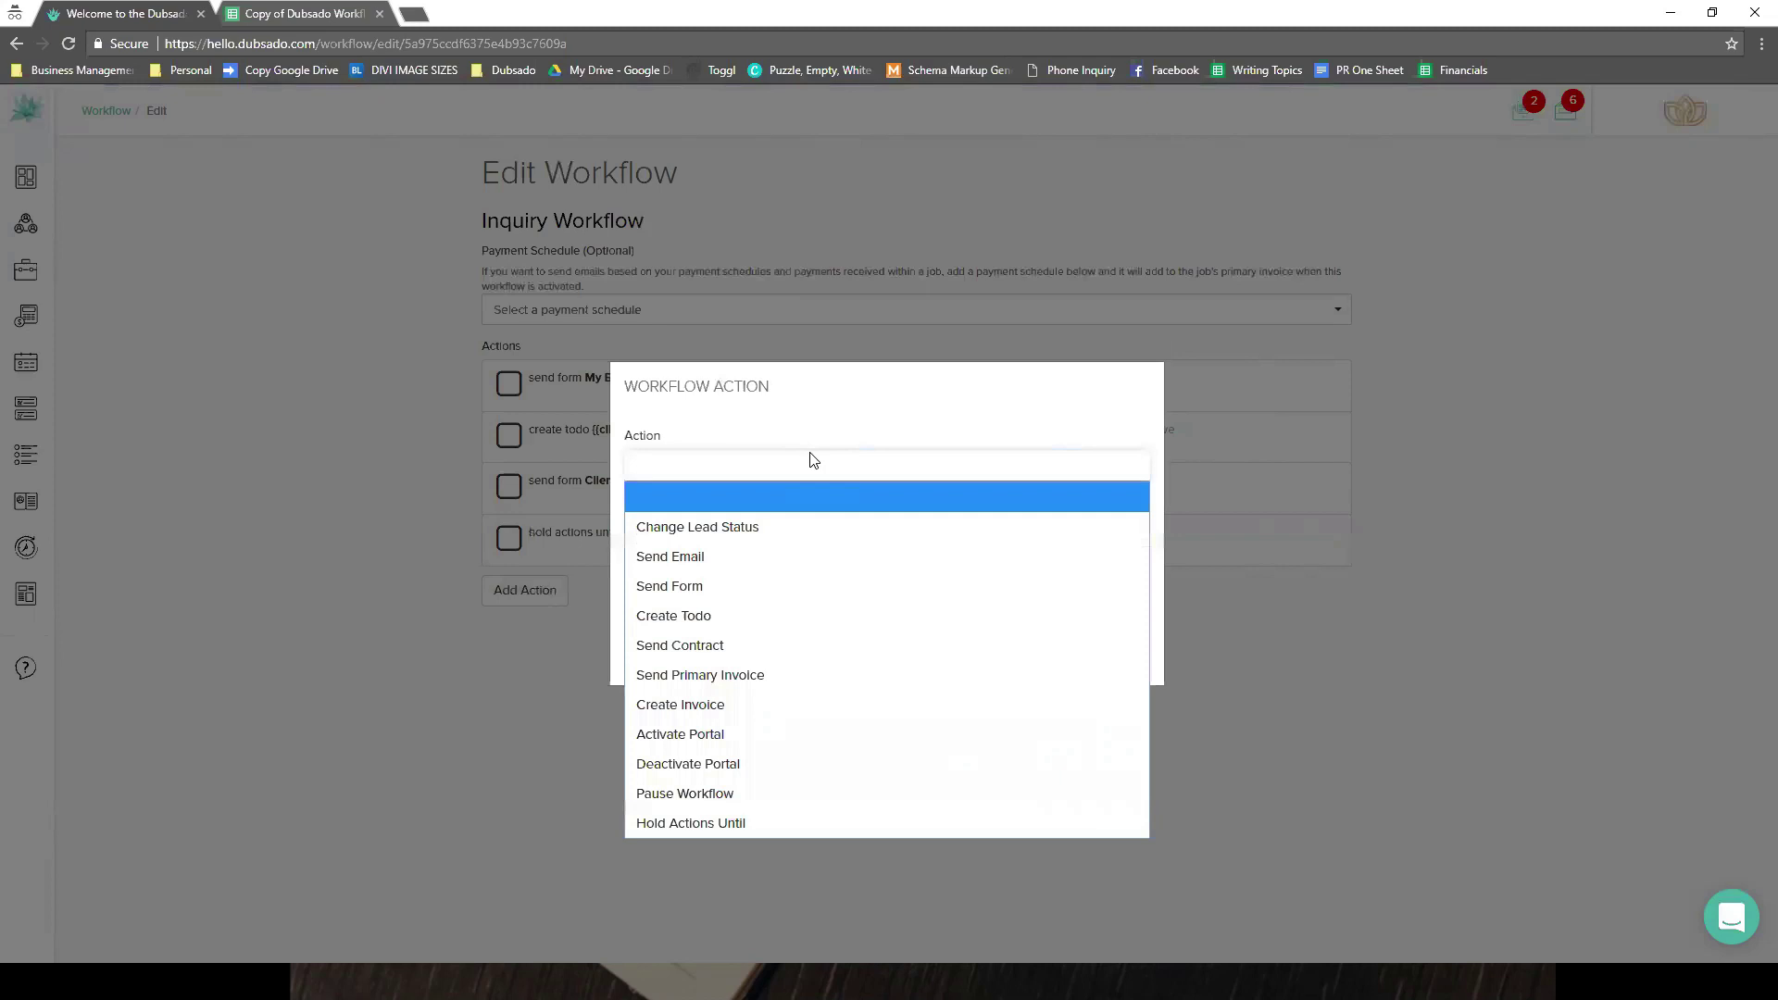
{"action": "key", "text": "s"}
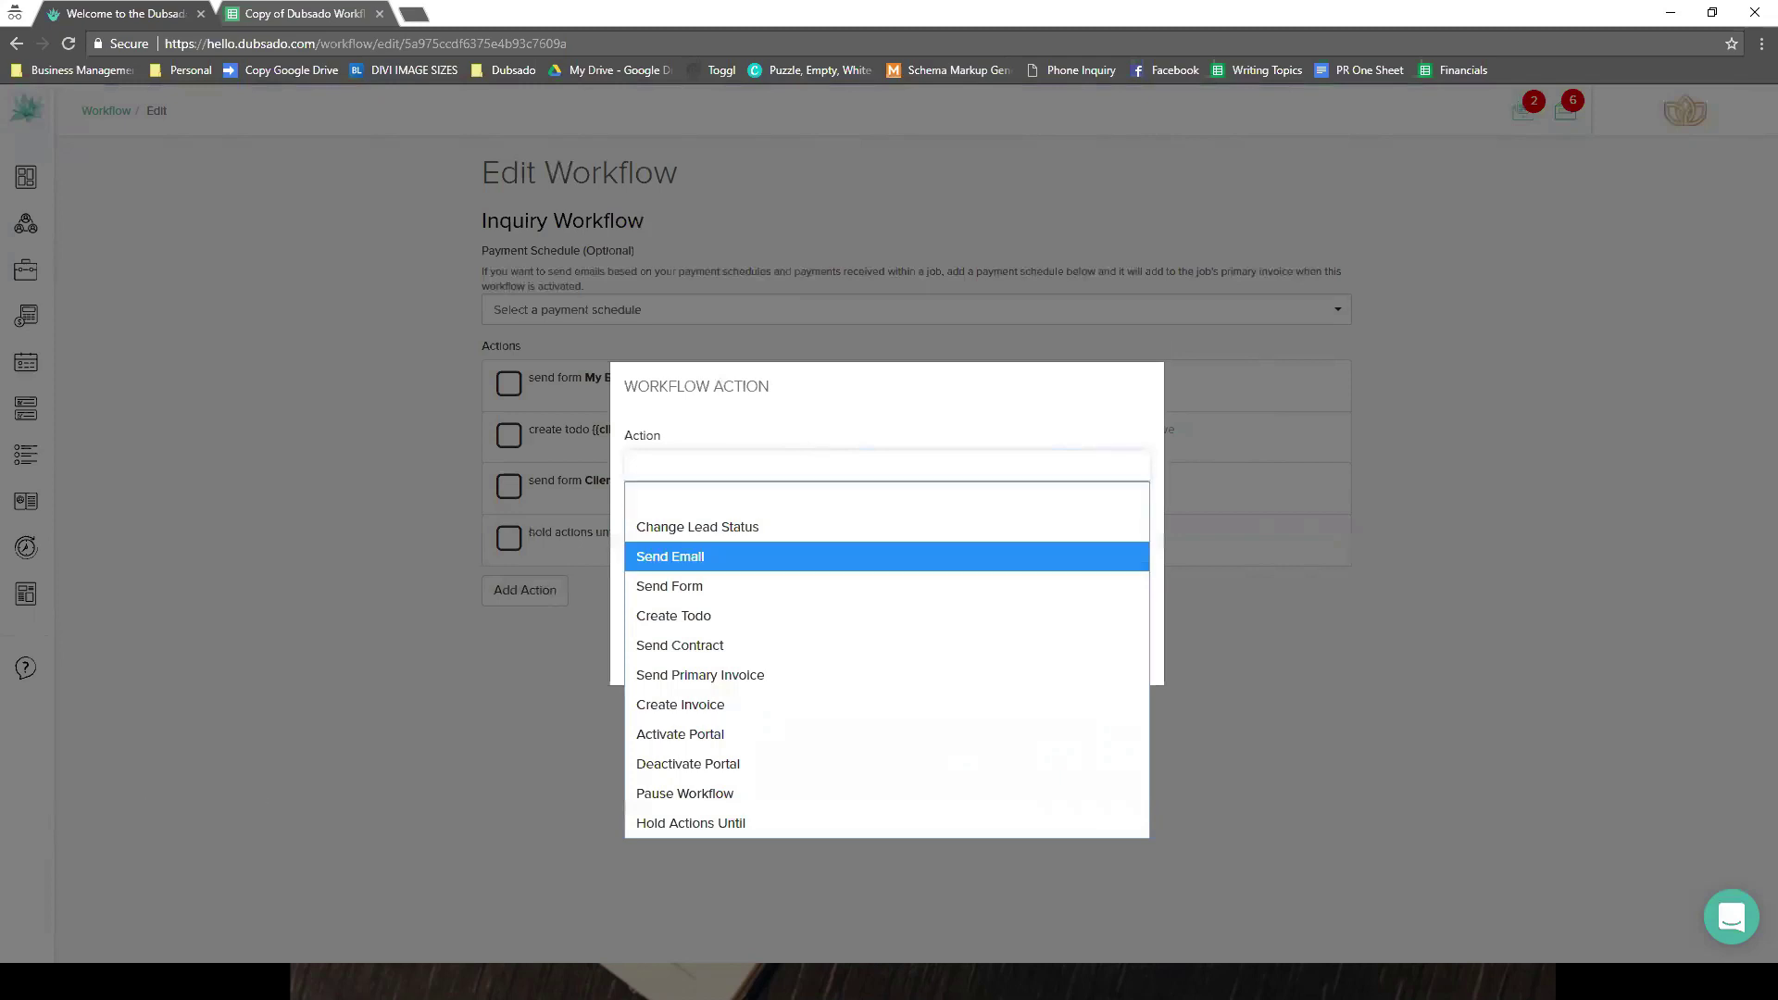
{"action": "key", "text": "Return"}
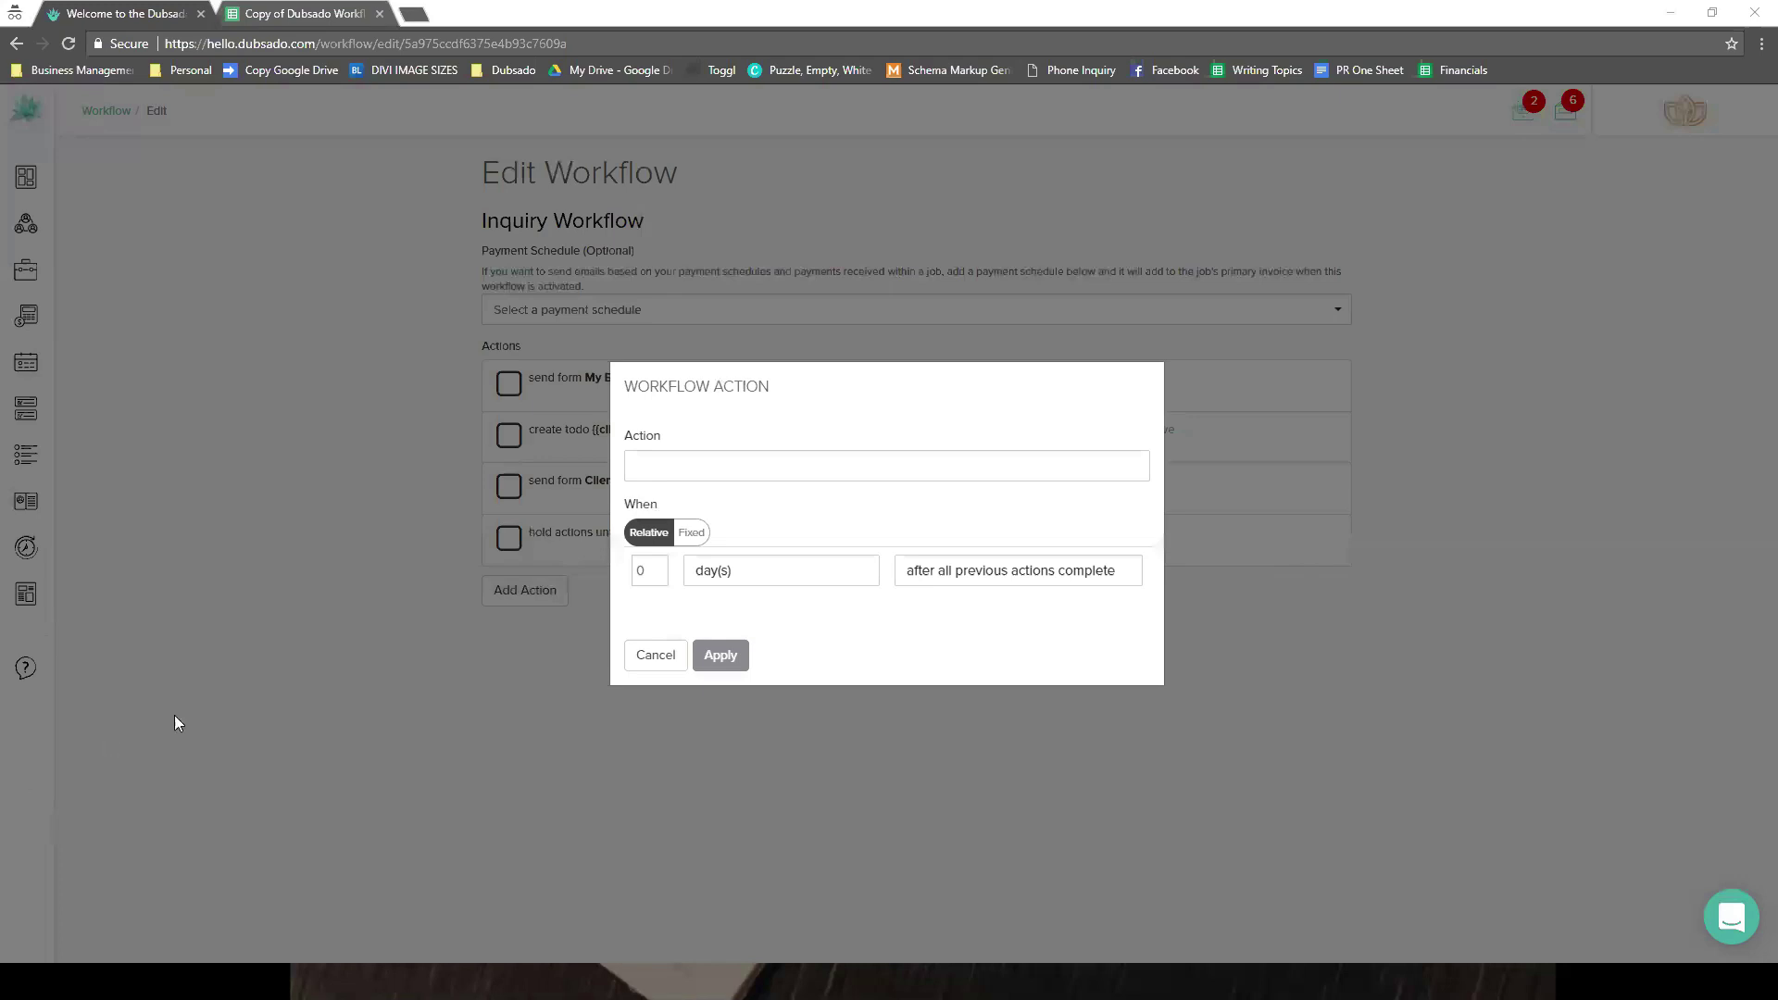
{"action": "left_click", "coordinate": [740, 469]}
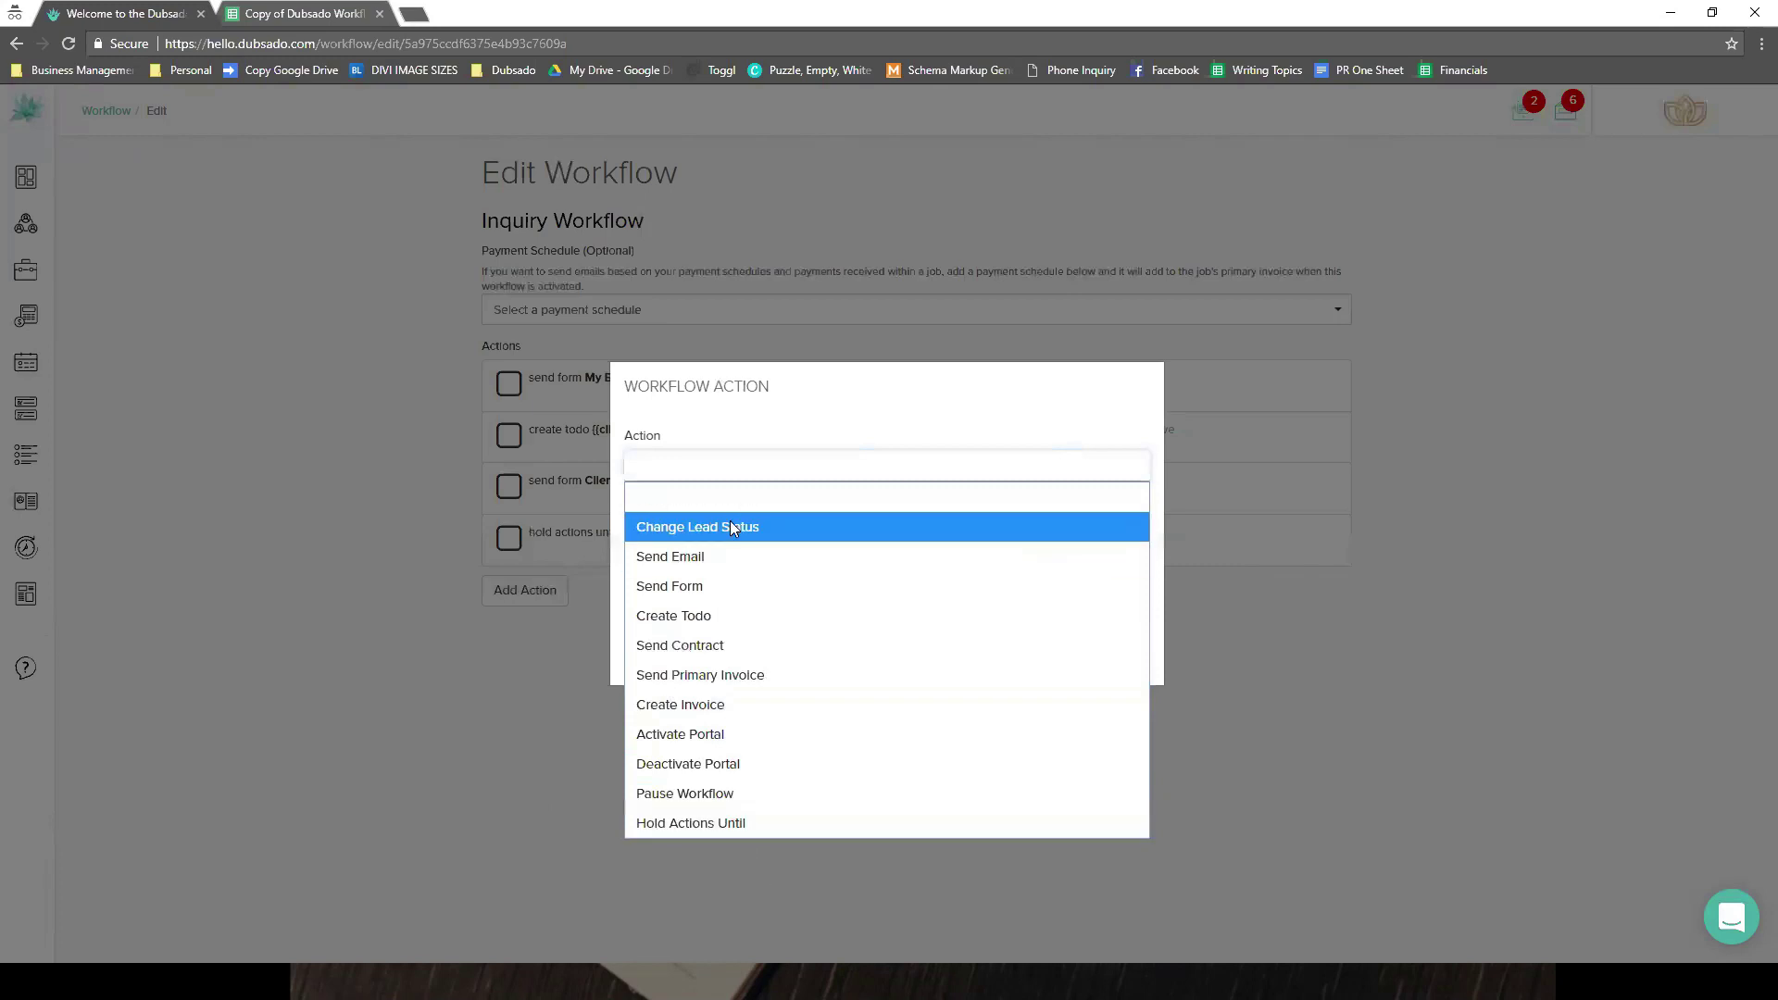
{"action": "left_click", "coordinate": [740, 830]}
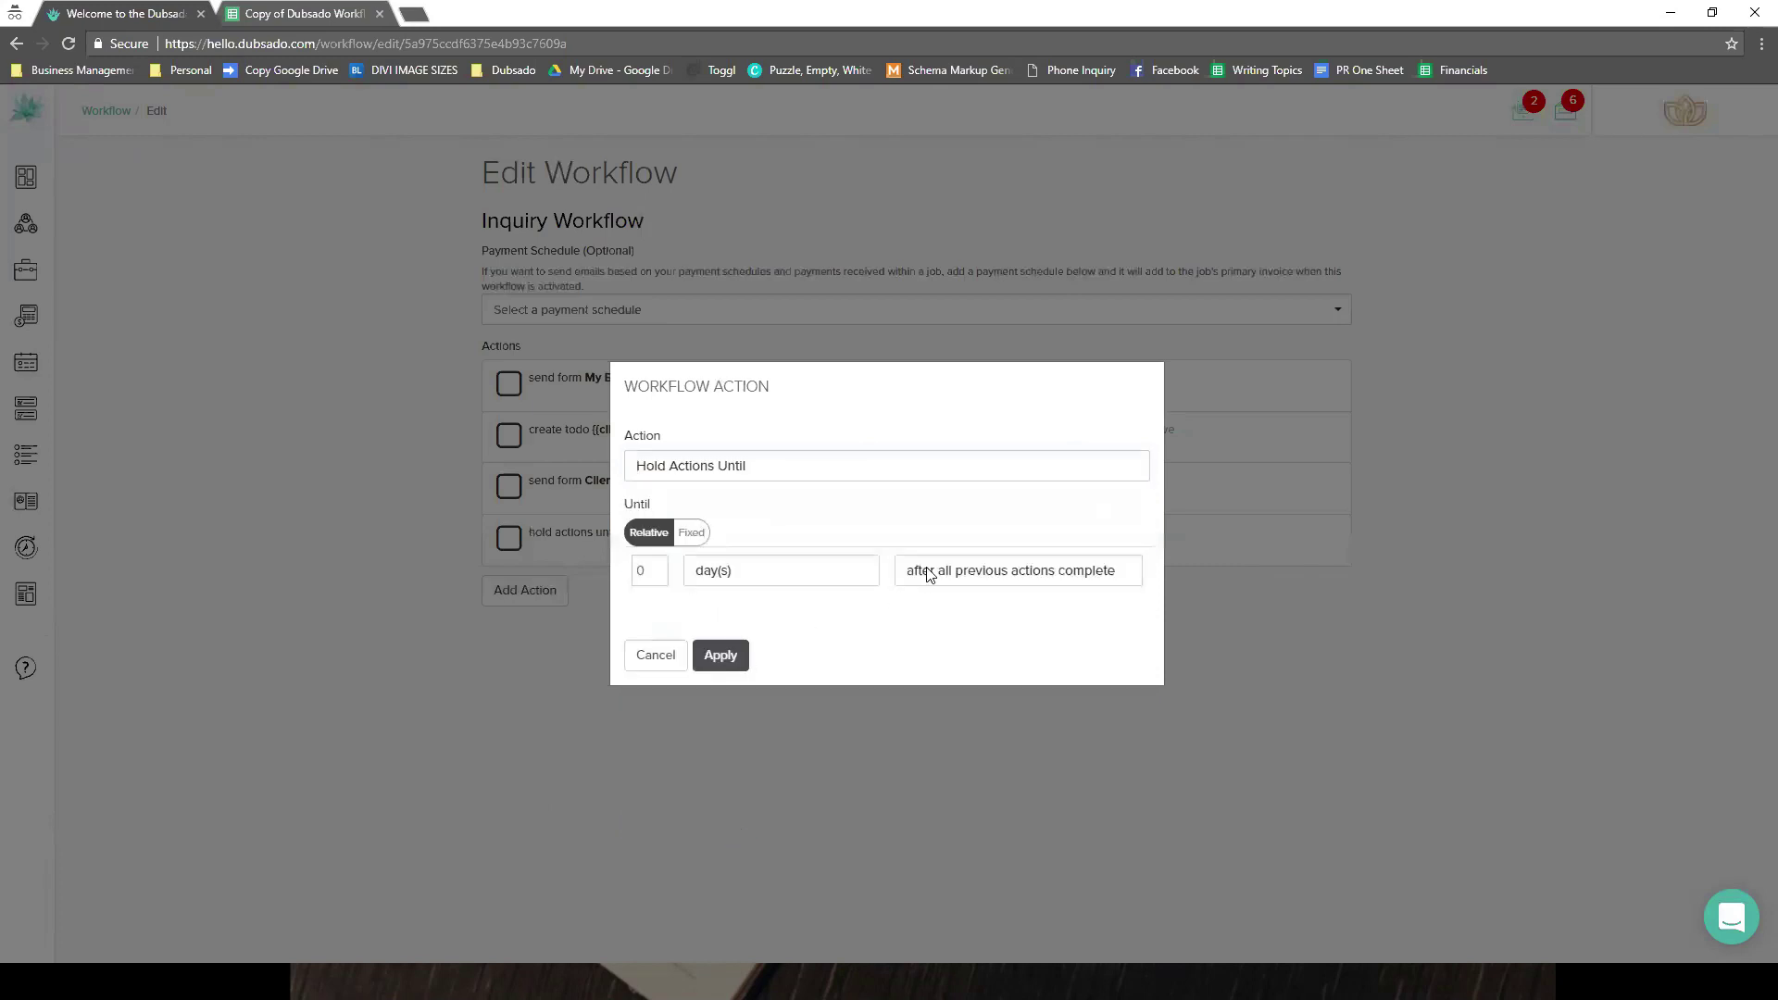
- Set the hold condition to 'after invoice paid in full' and save the action
{"action": "left_click", "coordinate": [930, 574]}
{"action": "key", "text": "Down"}
{"action": "key", "text": "Down"}
{"action": "key", "text": "Down"}
{"action": "key", "text": "Down"}
{"action": "key", "text": "Return"}
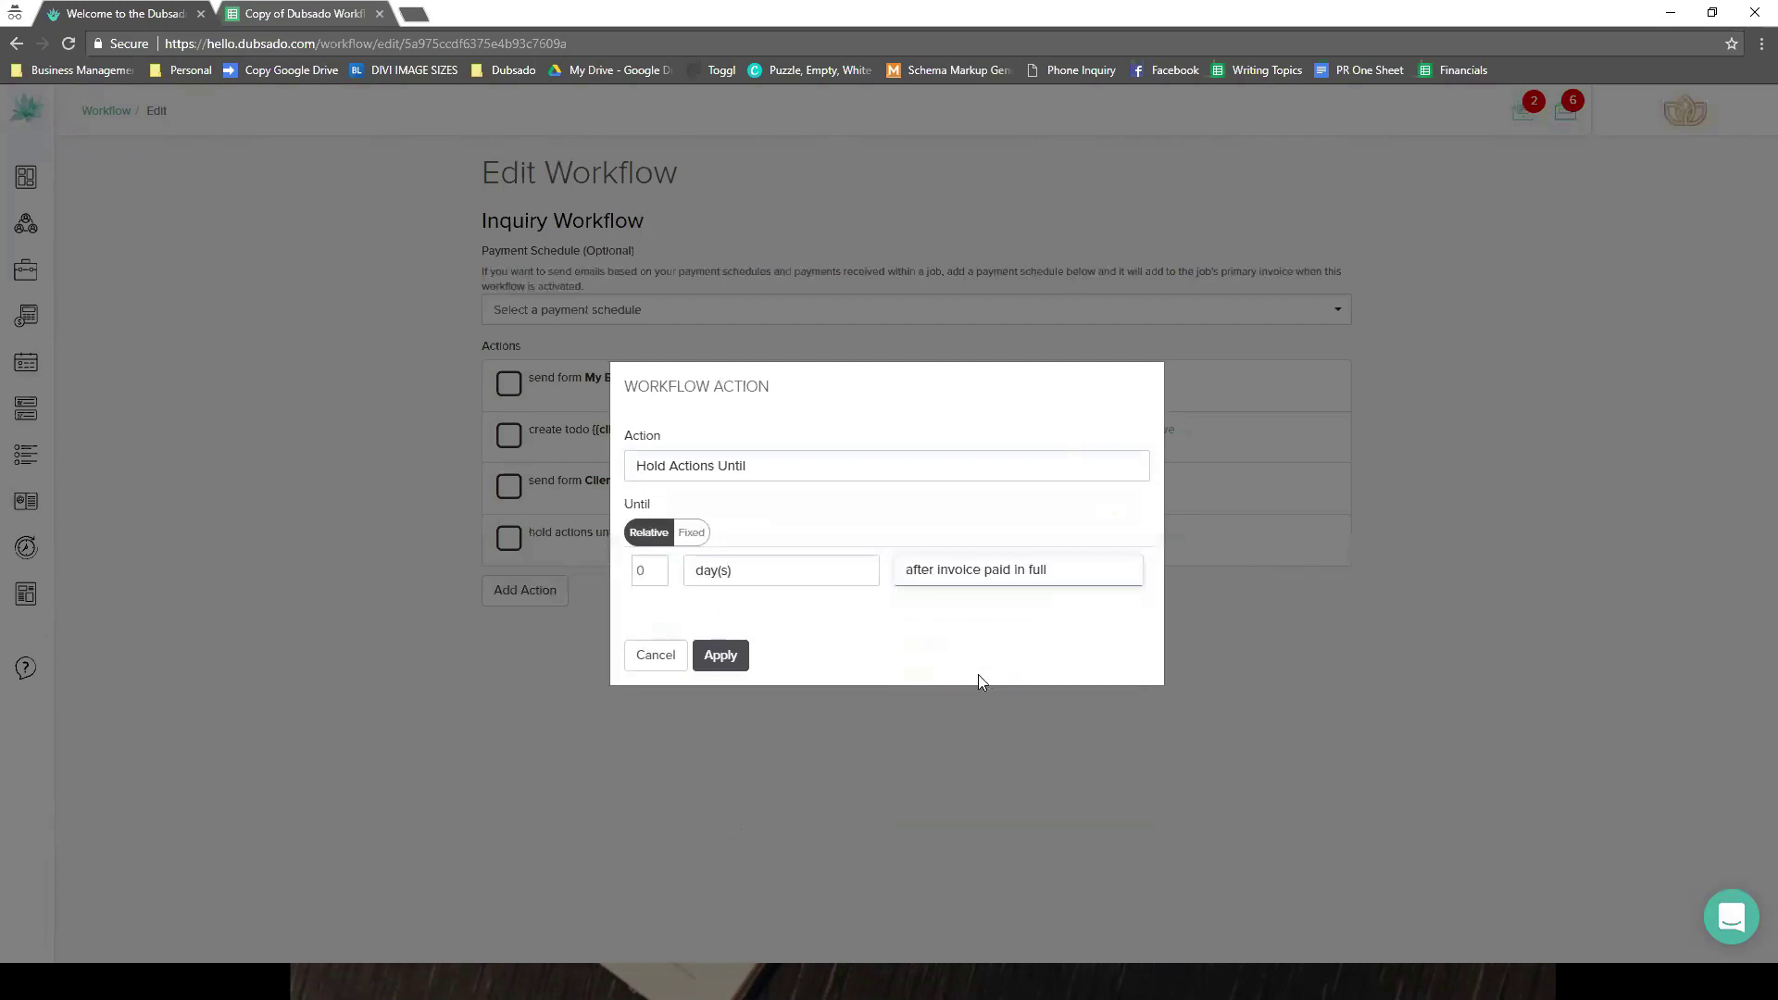
{"action": "left_click", "coordinate": [706, 653]}
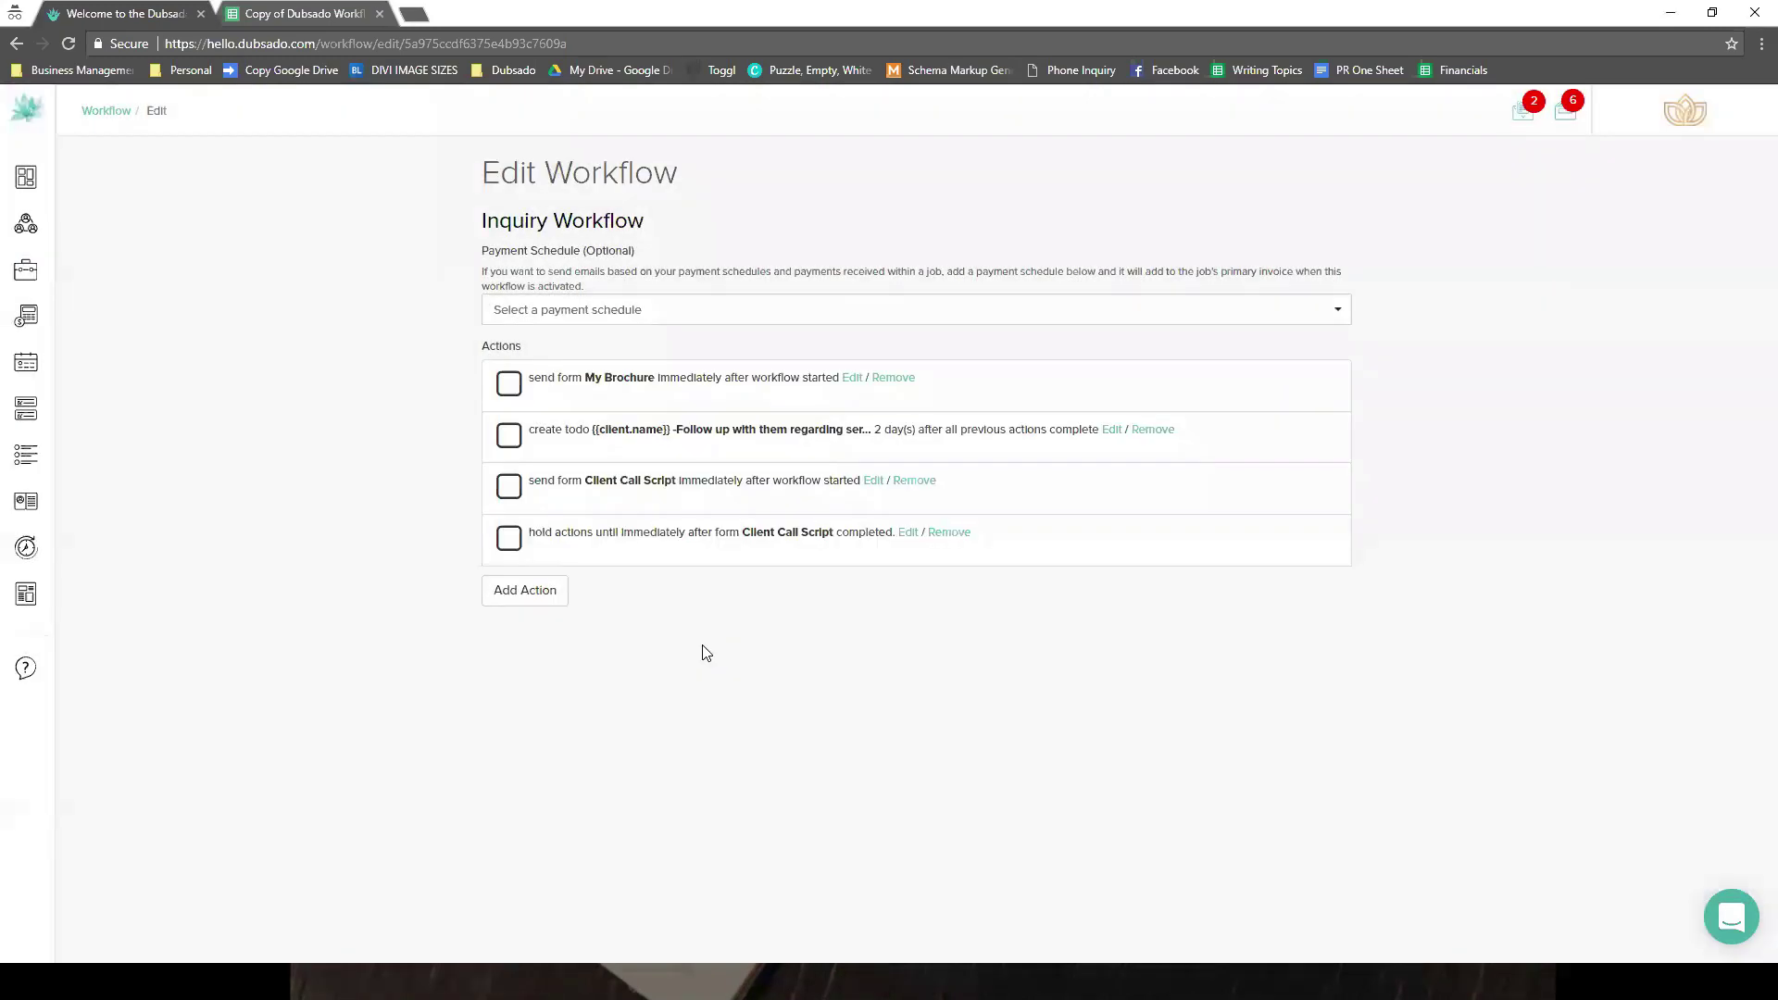
{"action": "left_click", "coordinate": [587, 313]}
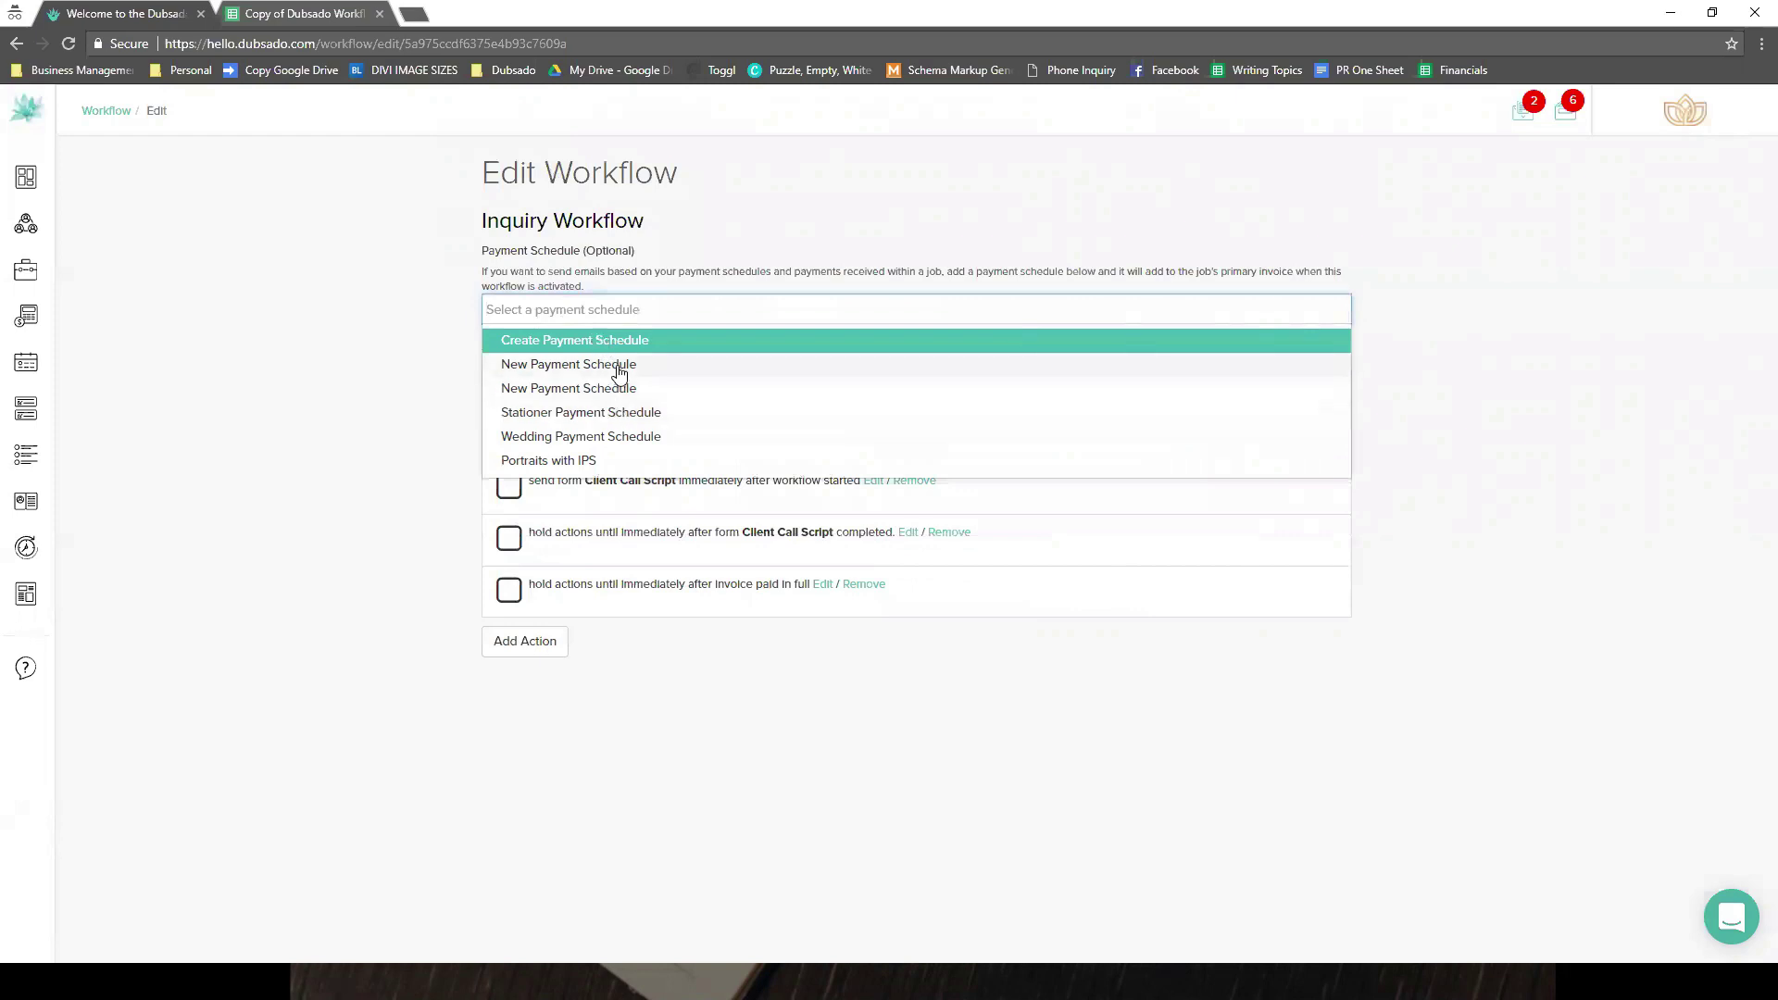
- Attach the New Payment Schedule to the Inquiry Workflow
{"action": "left_click", "coordinate": [616, 367]}
{"action": "left_click", "coordinate": [541, 643]}
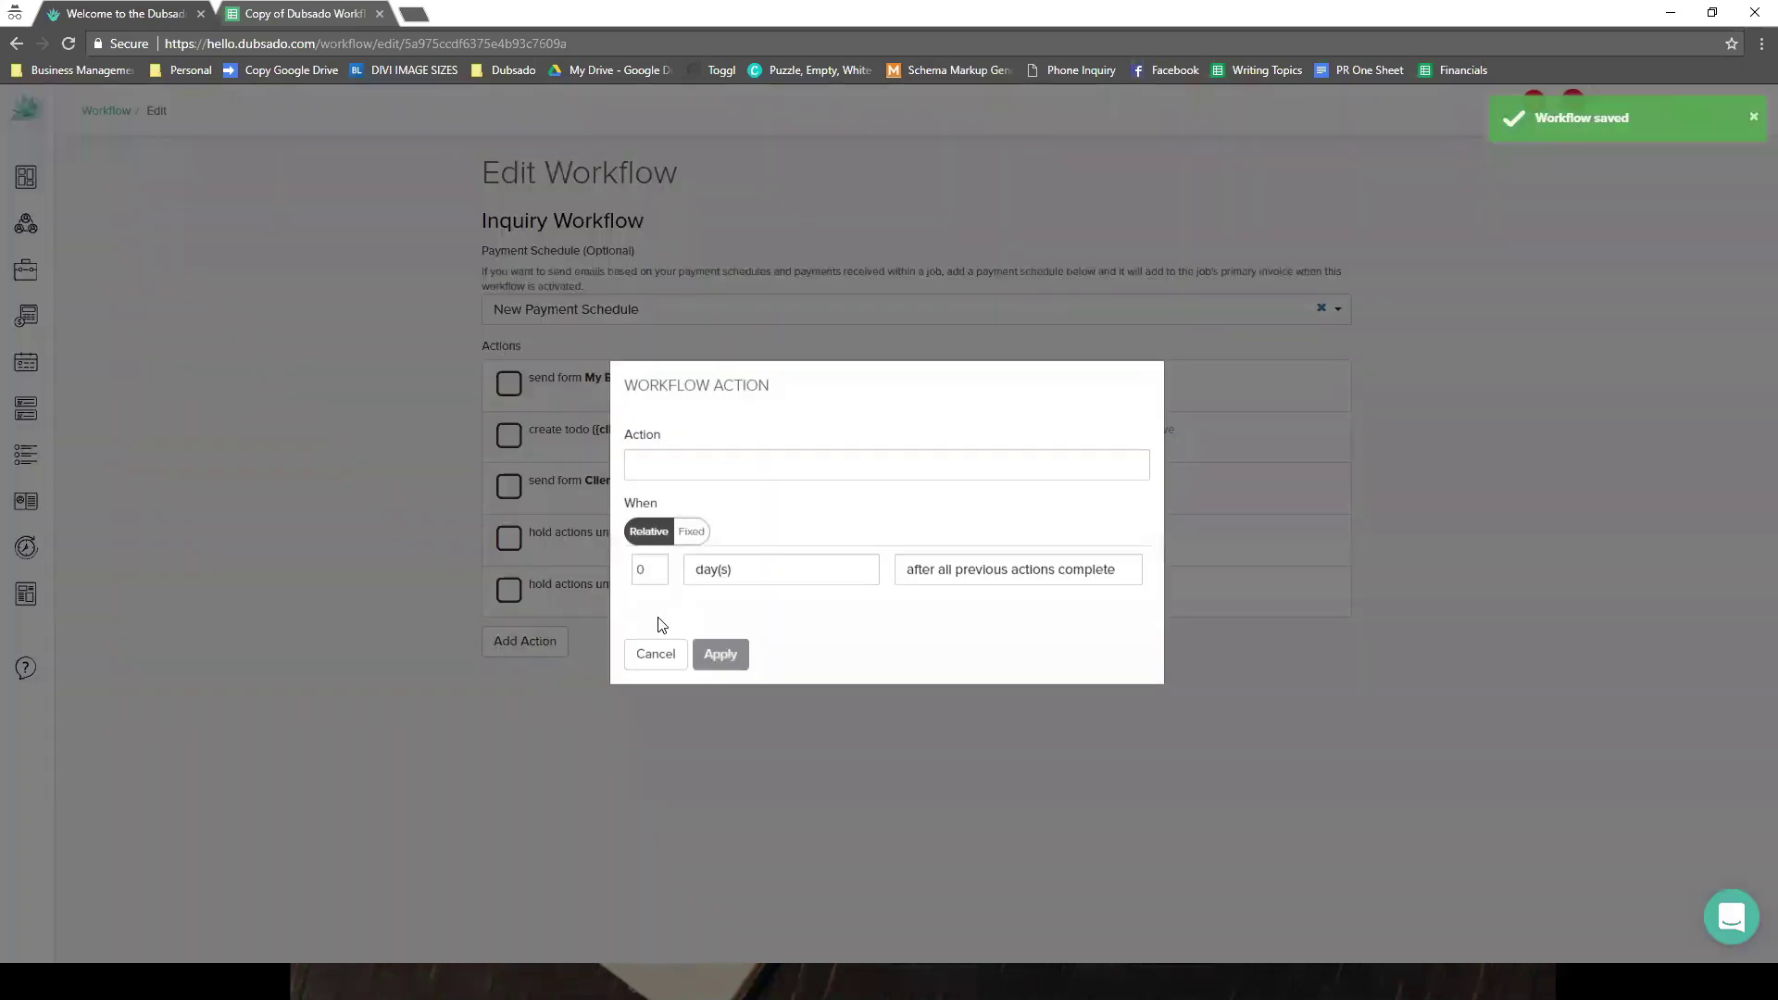
{"action": "left_click", "coordinate": [656, 655]}
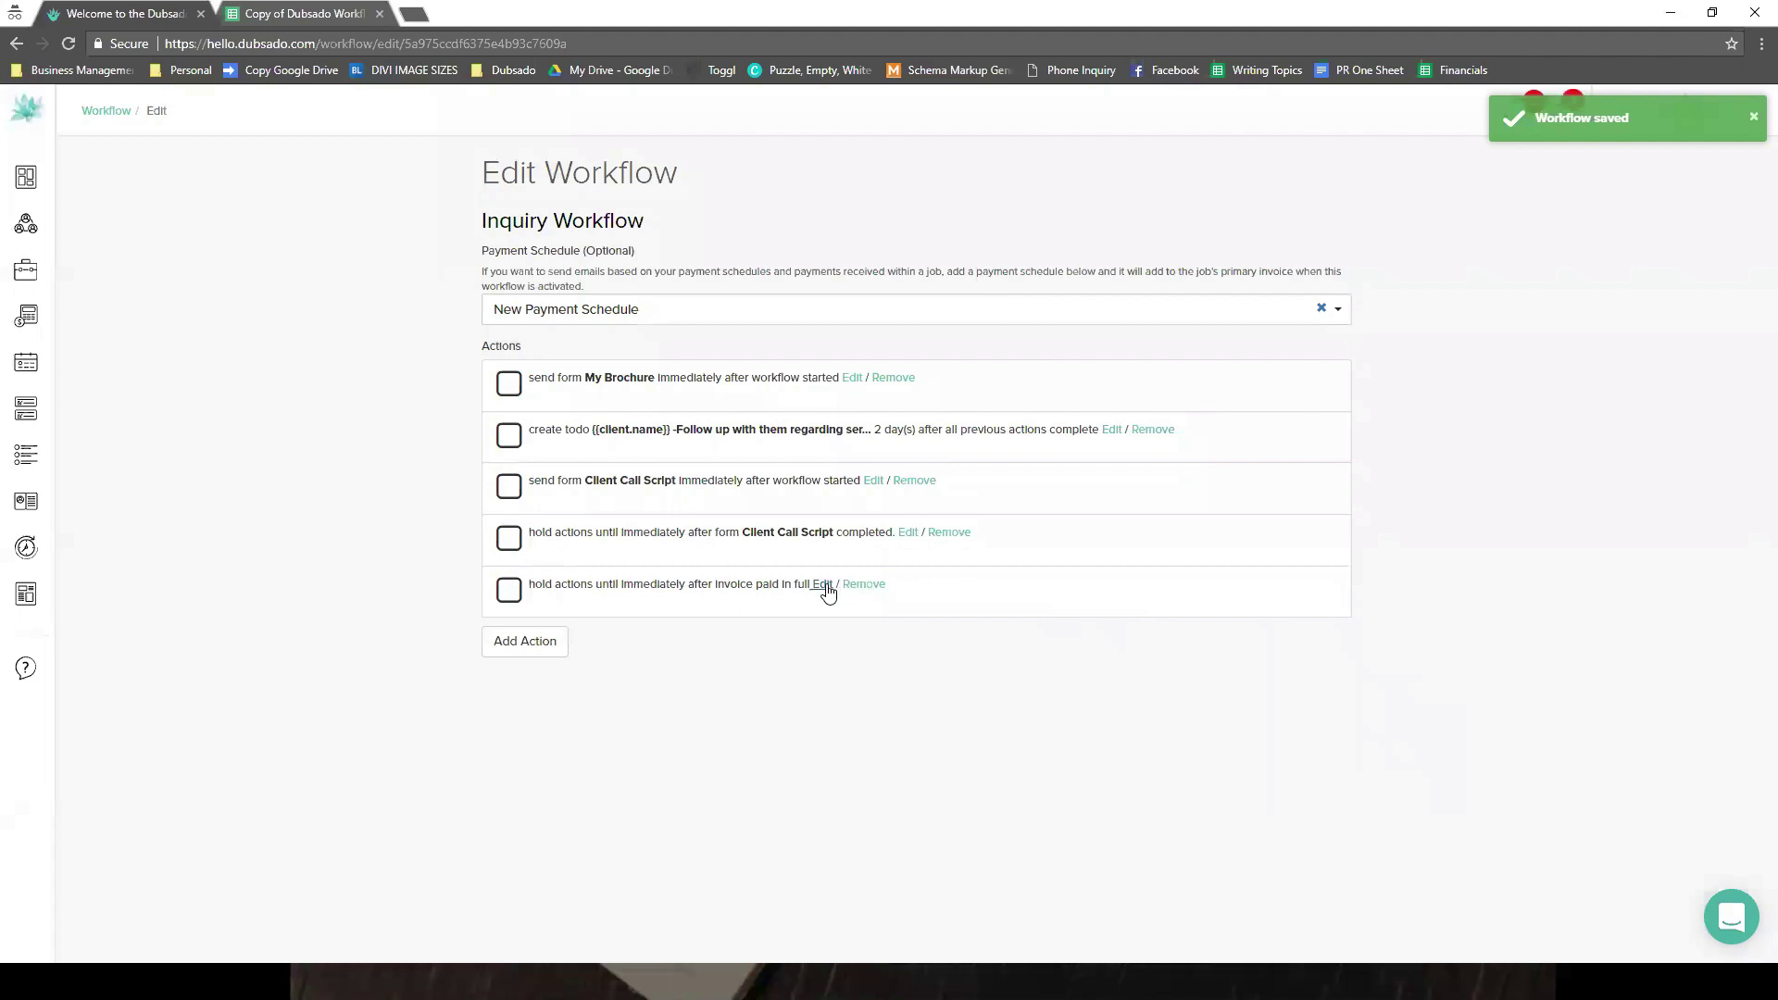
- Try switching the paid-in-full hold to a scheduled payment, then discard the edit
{"action": "left_click", "coordinate": [829, 589]}
{"action": "left_click", "coordinate": [983, 552]}
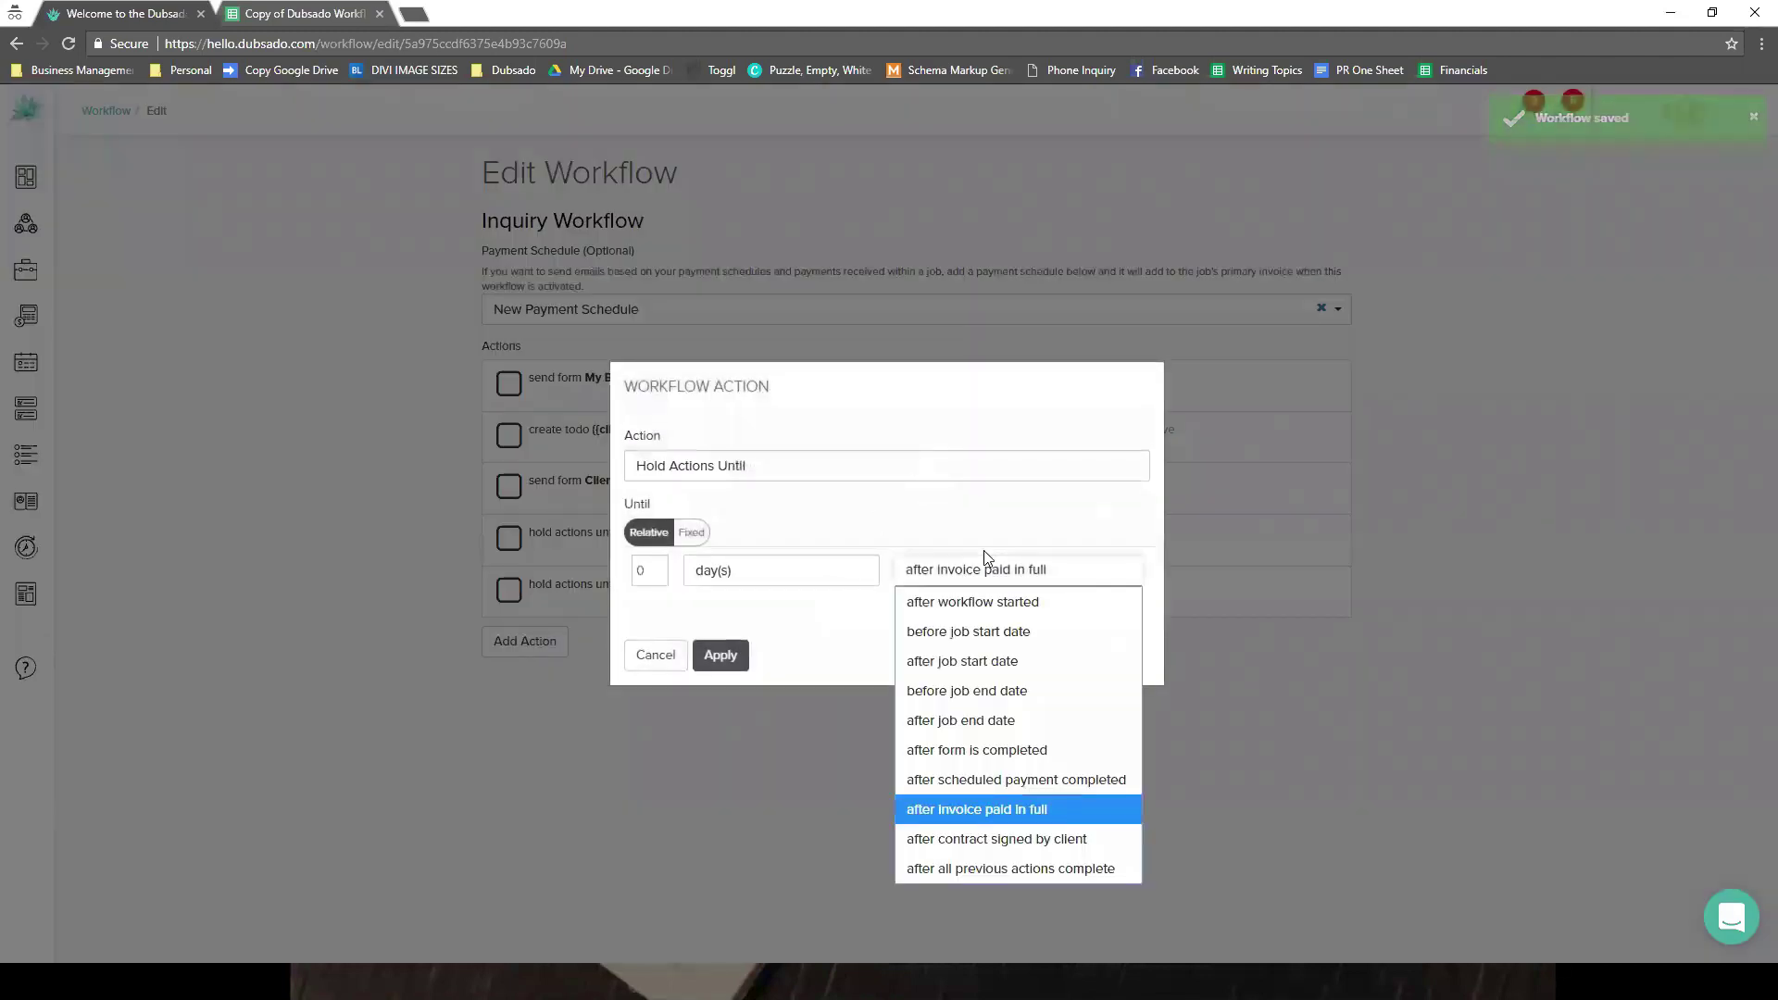
{"action": "key", "text": "Down"}
{"action": "key", "text": "Down"}
{"action": "key", "text": "Down"}
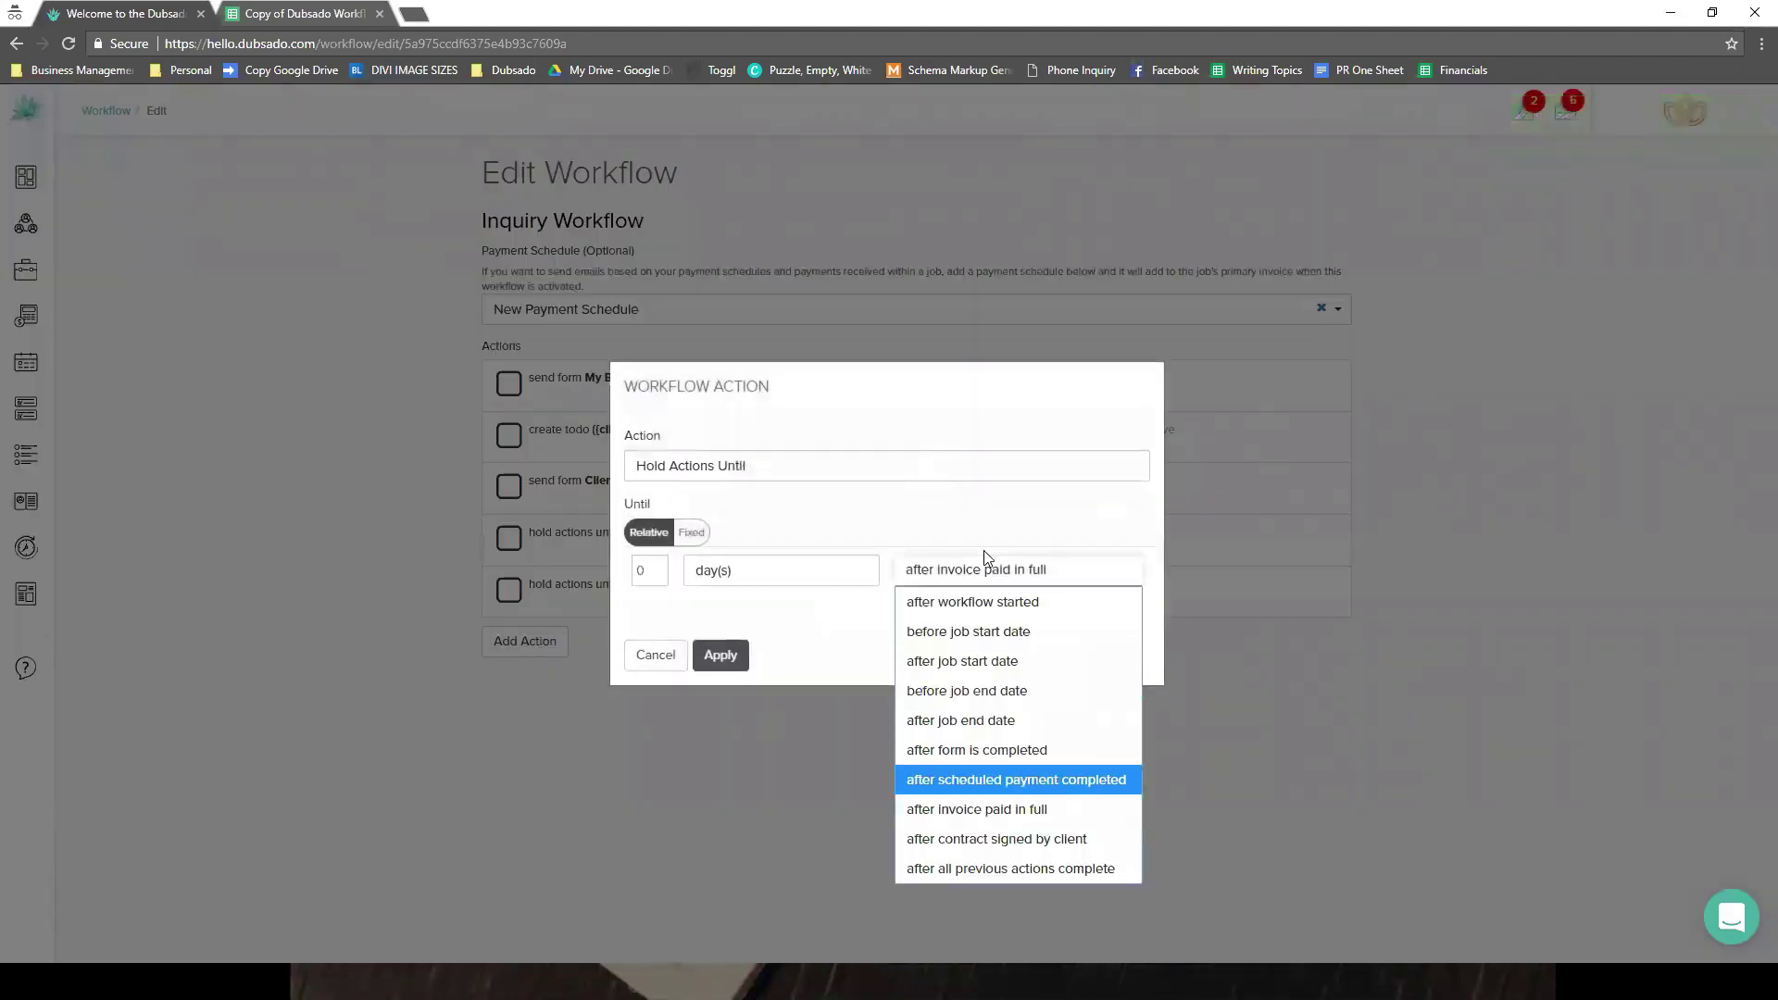
{"action": "key", "text": "Return"}
{"action": "left_click", "coordinate": [823, 618]}
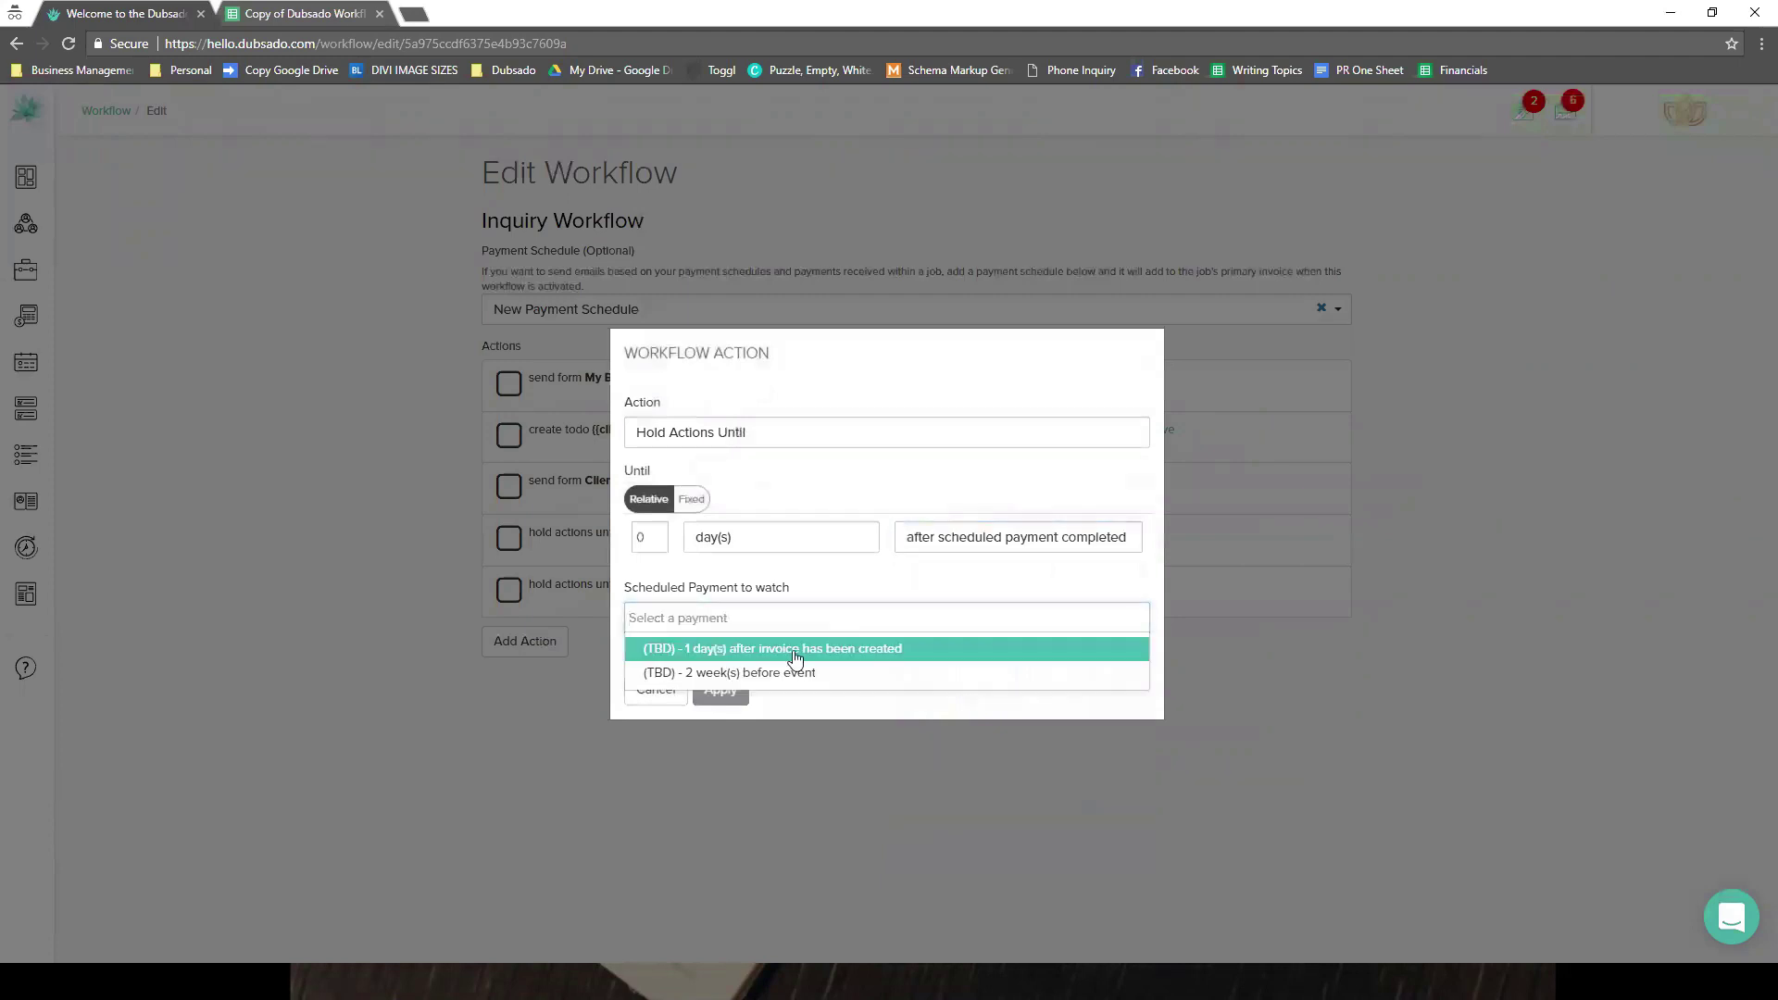
{"action": "left_click", "coordinate": [794, 651]}
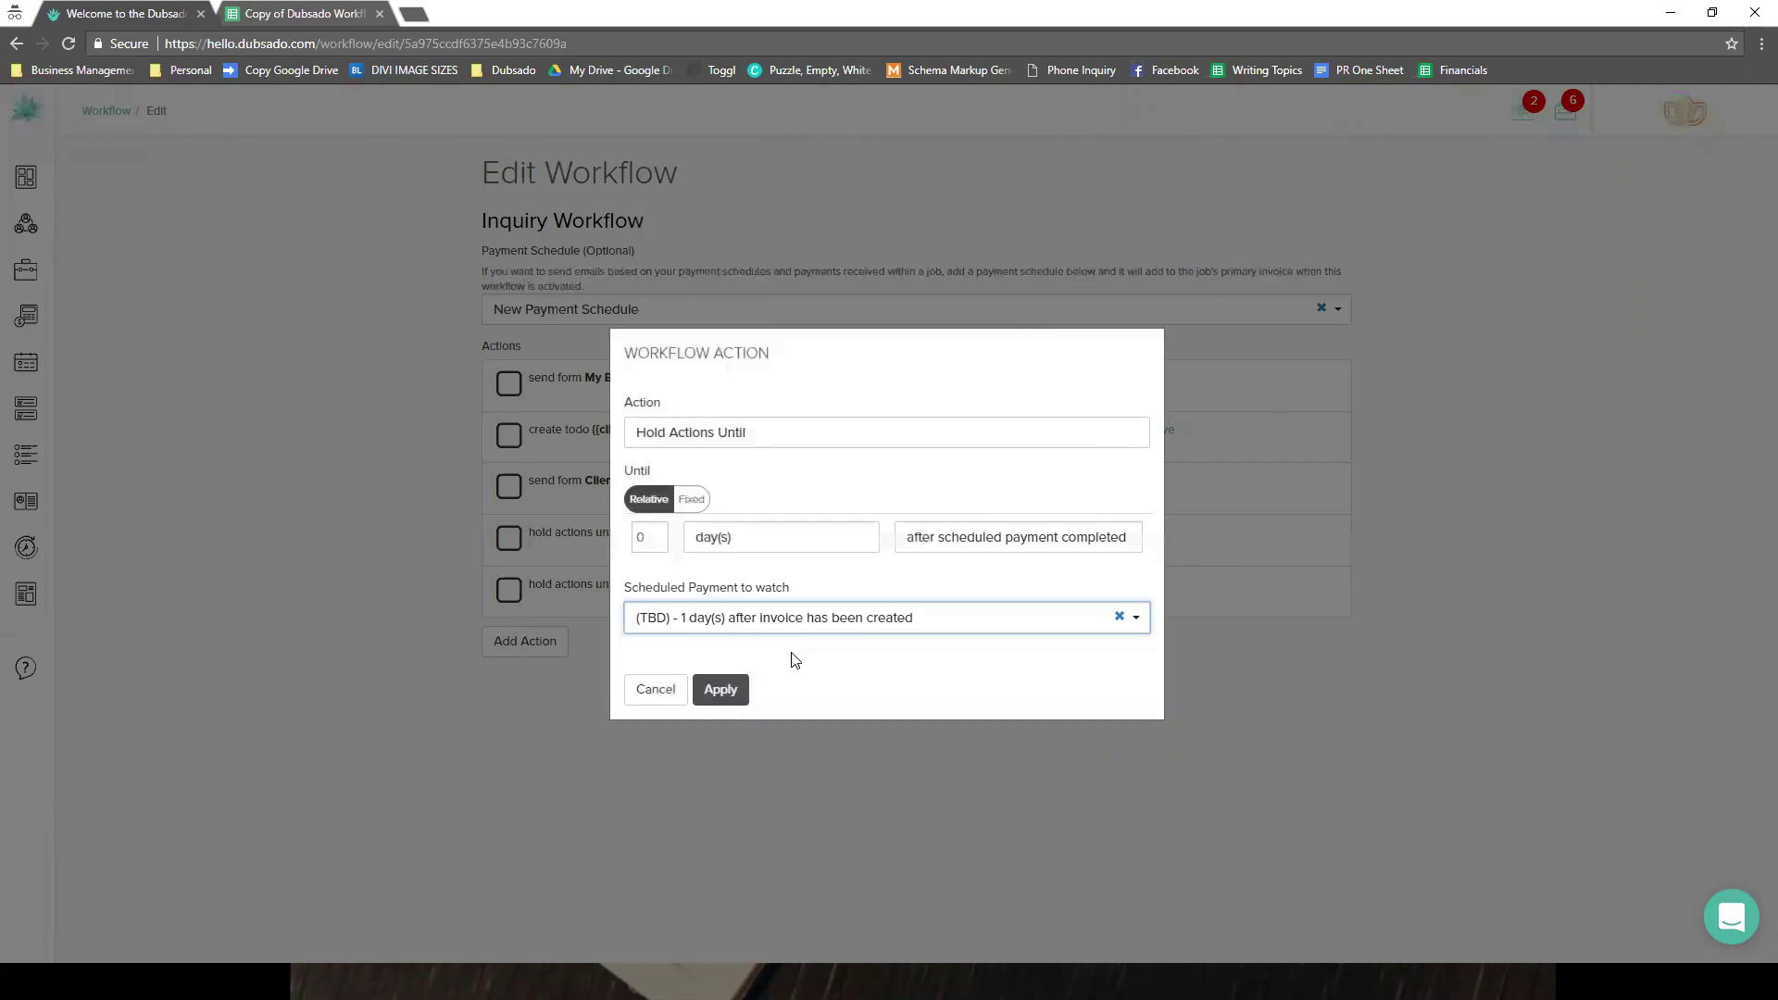
{"action": "left_click", "coordinate": [679, 690]}
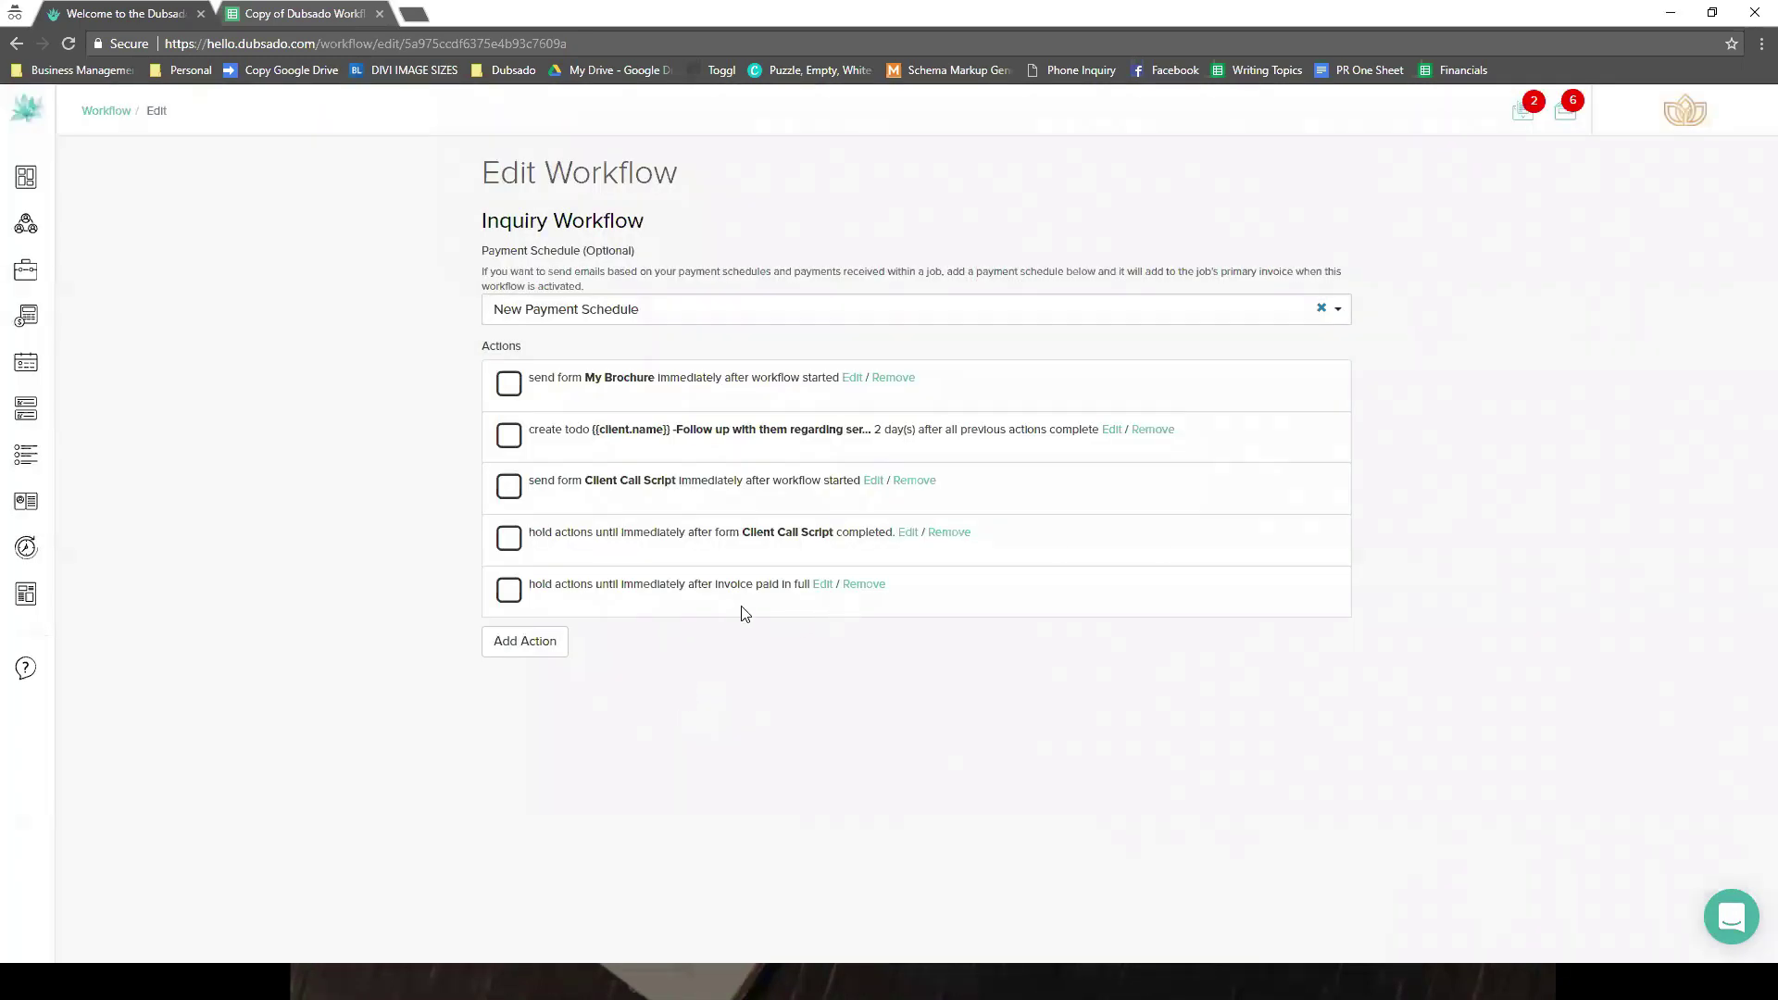
- Cancel an empty new action and return to the list of all workflows
{"action": "left_click", "coordinate": [554, 643]}
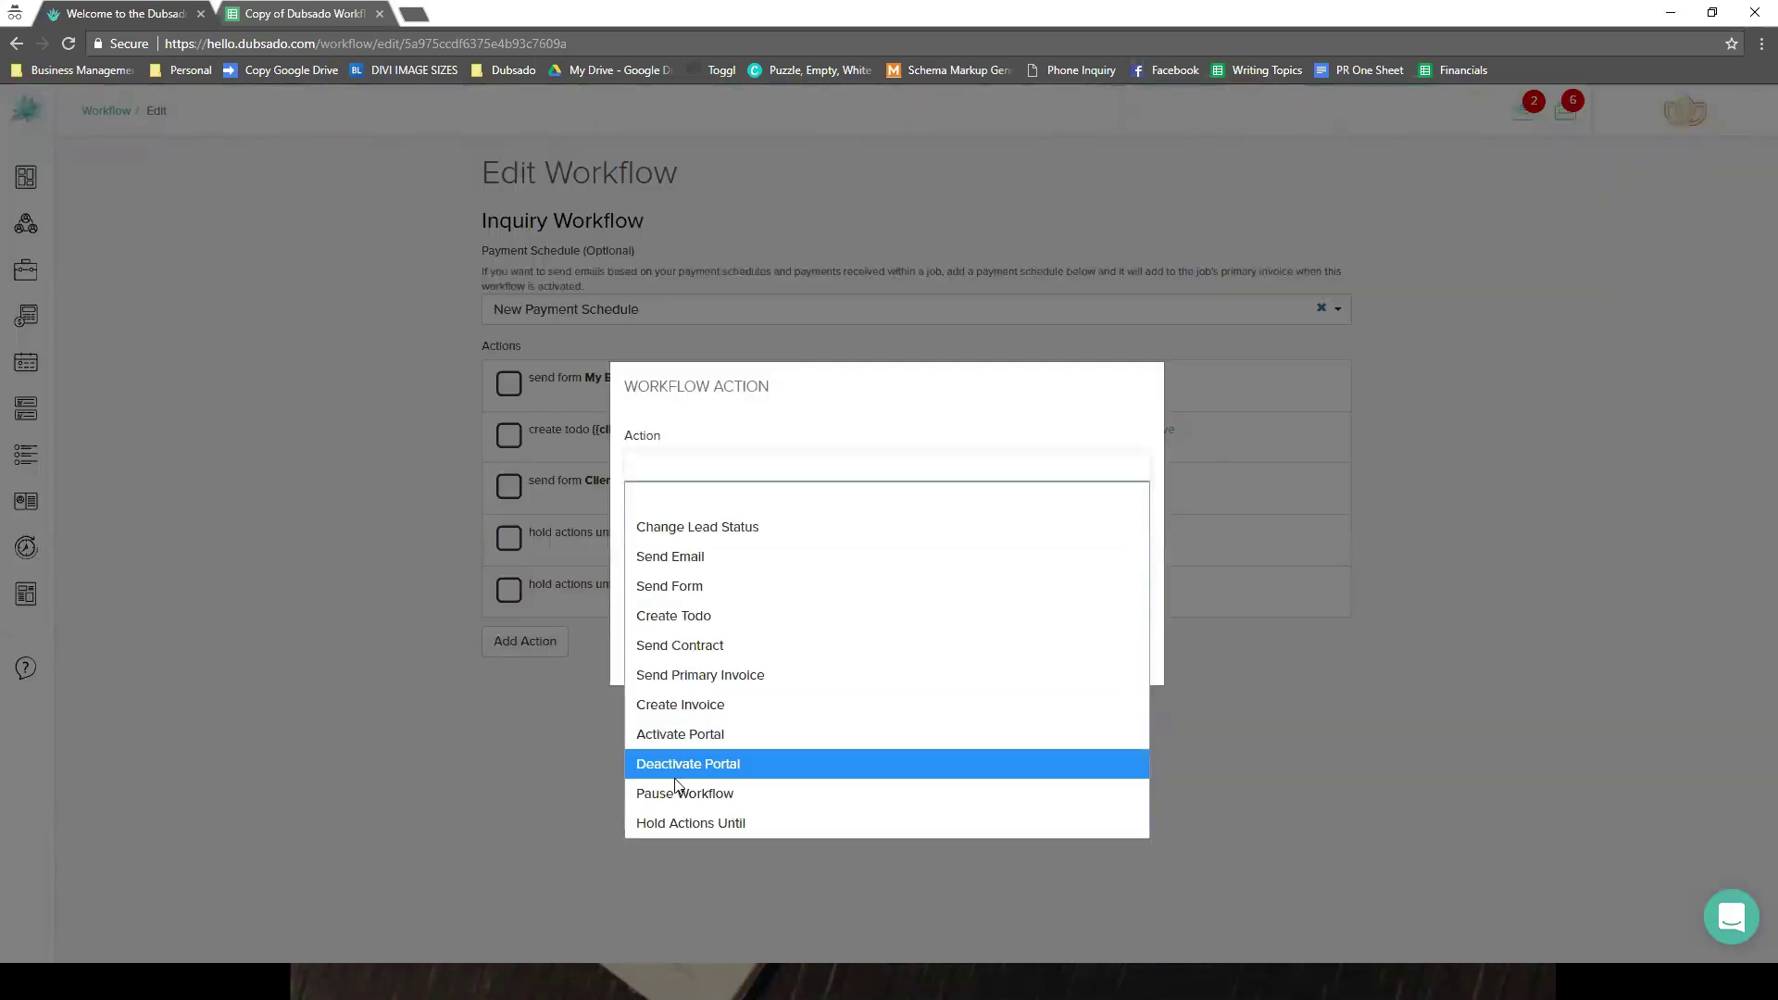
{"action": "left_click", "coordinate": [596, 668]}
{"action": "left_click", "coordinate": [645, 655]}
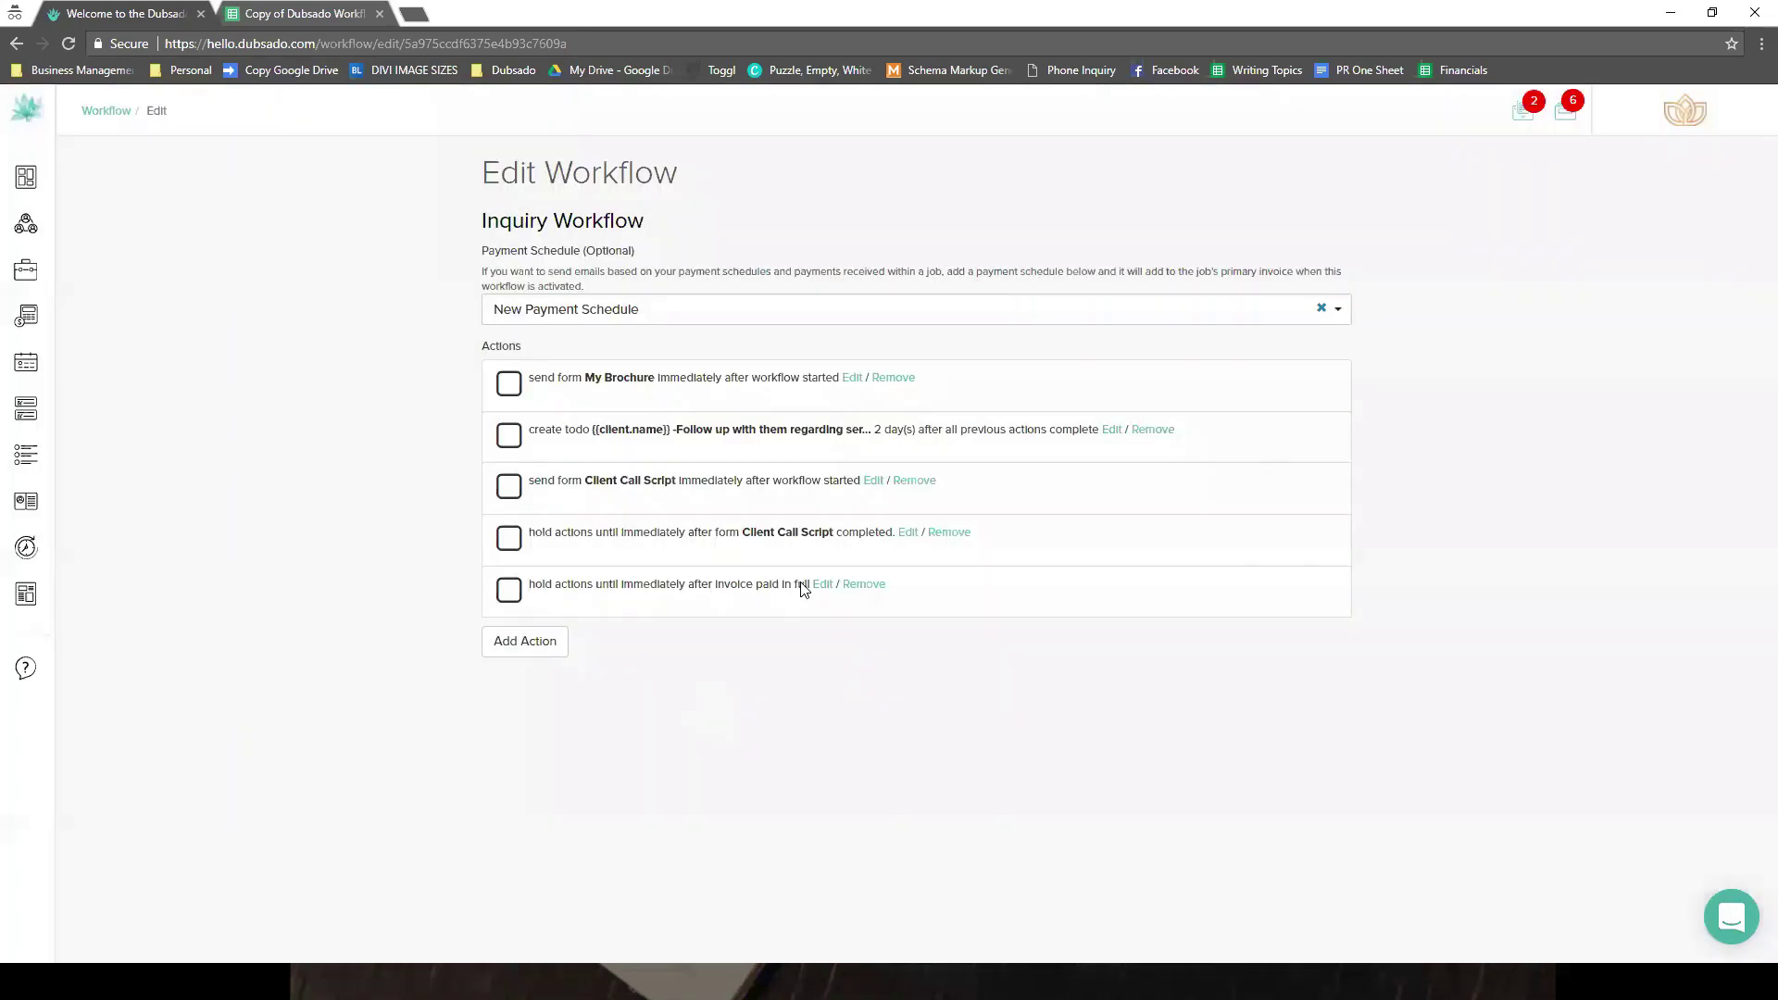
{"action": "left_click", "coordinate": [117, 111]}
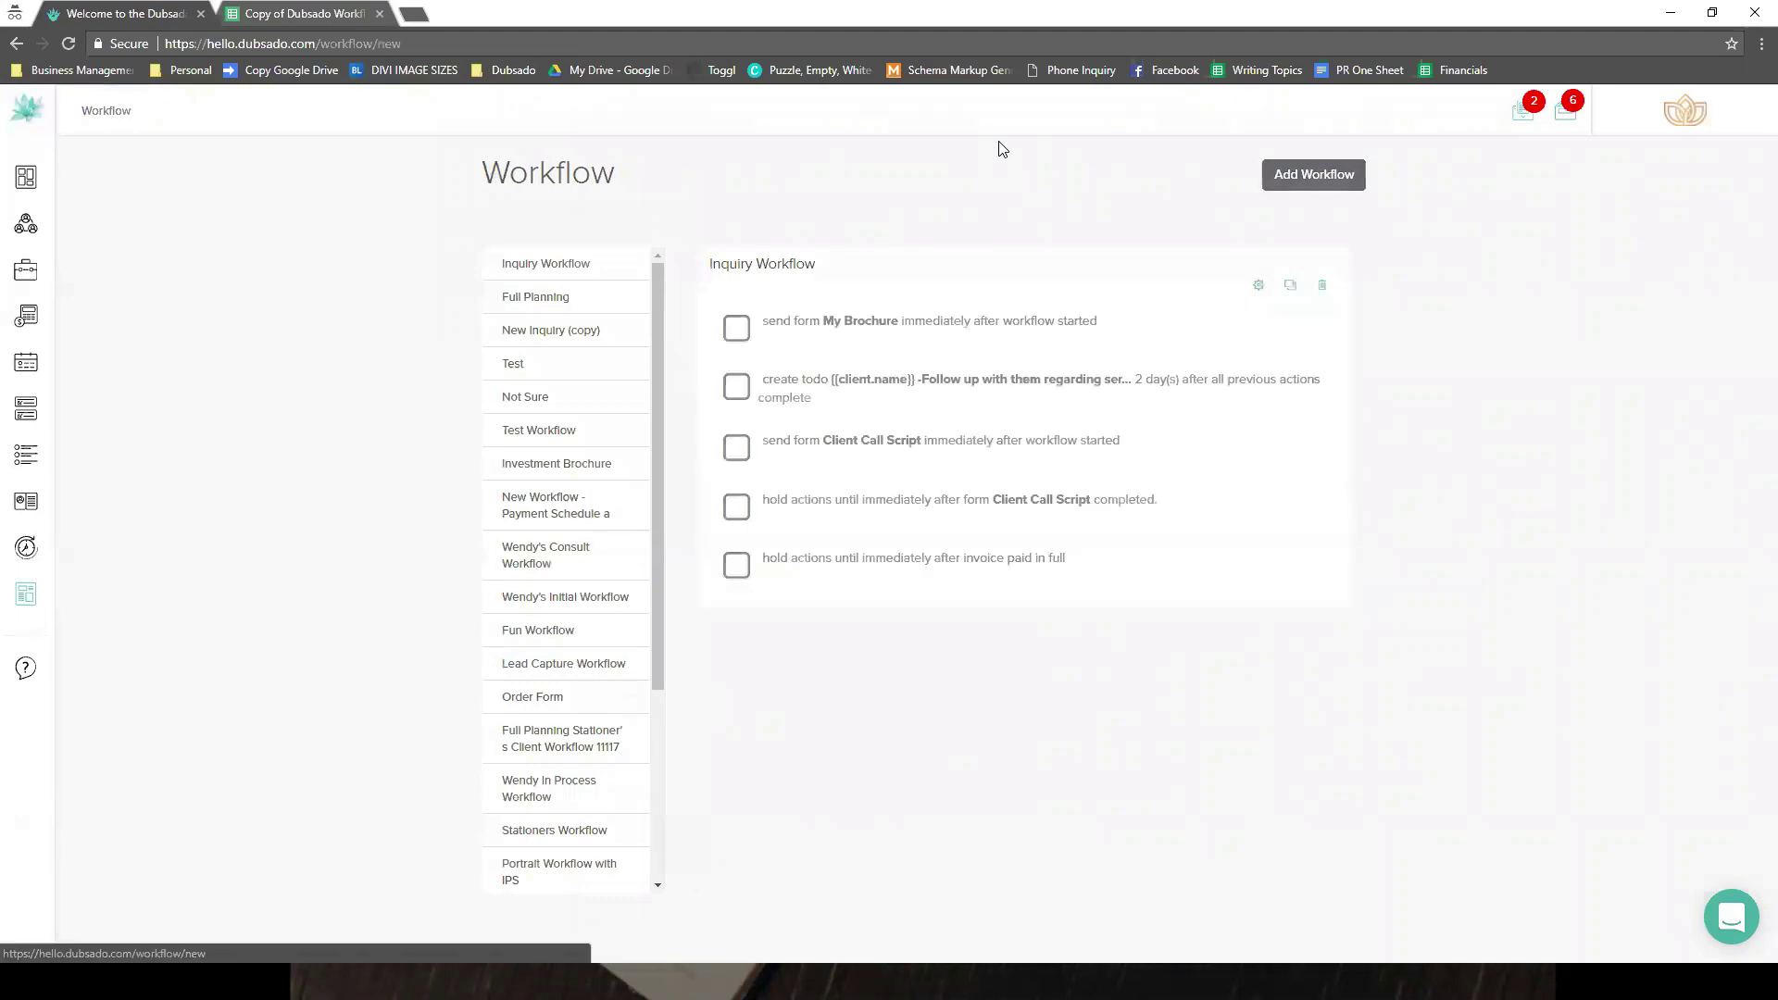
- Create a workflow named 'Client Chose Package A' and continue to its edit page
{"action": "left_click", "coordinate": [576, 225]}
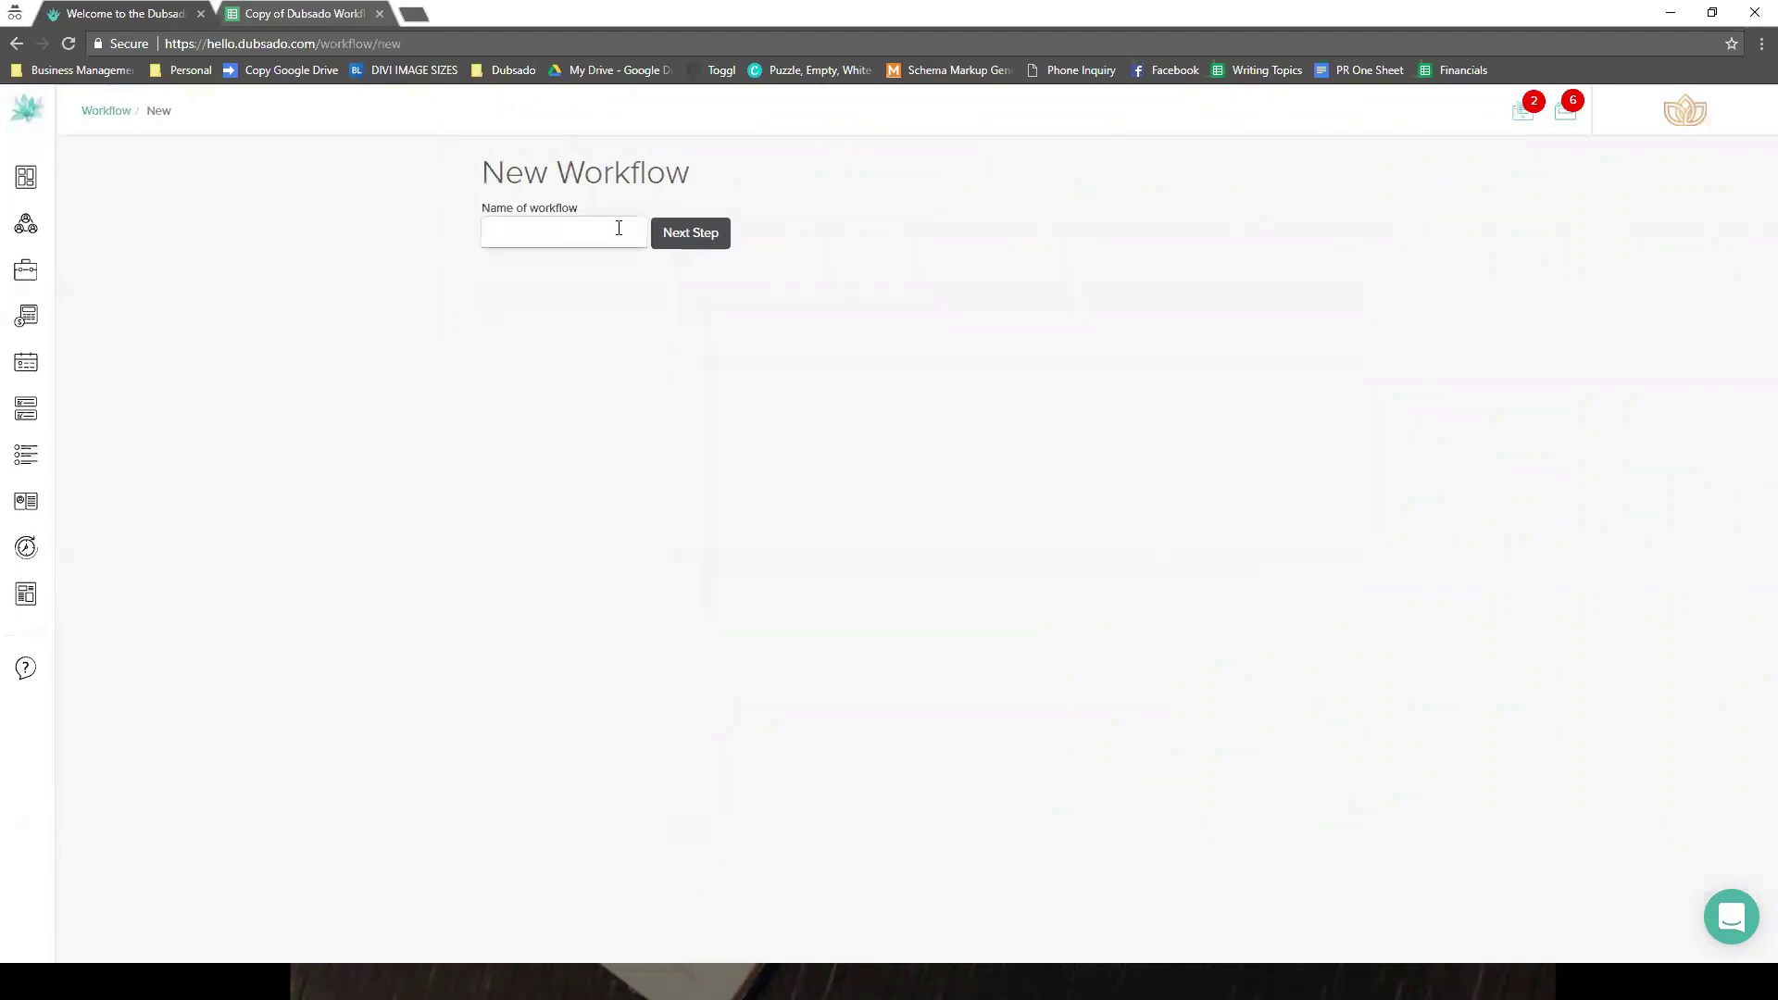
{"action": "type", "text": "Clh"}
{"action": "type", "text": "ent Cho"}
{"action": "type", "text": "se Service"}
{"action": "key", "text": "BackSpace"}
{"action": "key", "text": "BackSpace"}
{"action": "key", "text": "BackSpace"}
{"action": "key", "text": "BackSpace"}
{"action": "key", "text": "BackSpace"}
{"action": "key", "text": "BackSpace"}
{"action": "key", "text": "BackSpace"}
{"action": "type", "text": "Pacak"}
{"action": "key", "text": "BackSpace"}
{"action": "key", "text": "BackSpace"}
{"action": "key", "text": "BackSpace"}
{"action": "type", "text": "ckage A"}
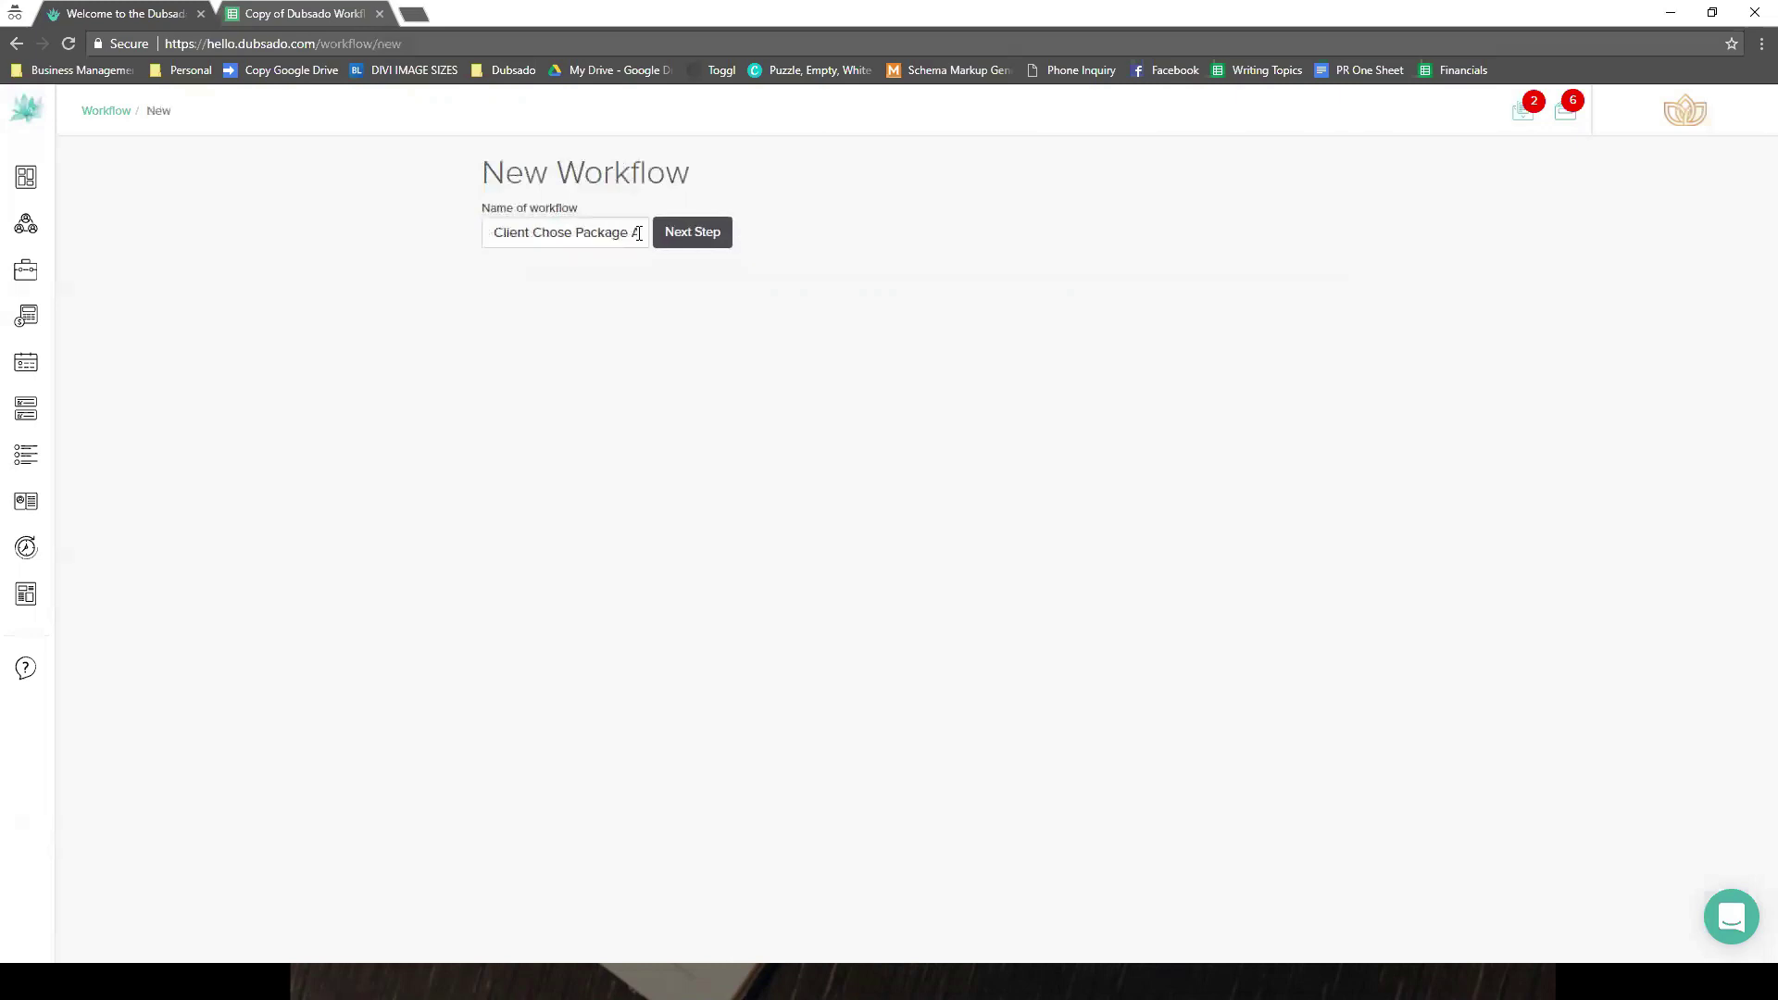
{"action": "left_click", "coordinate": [680, 236]}
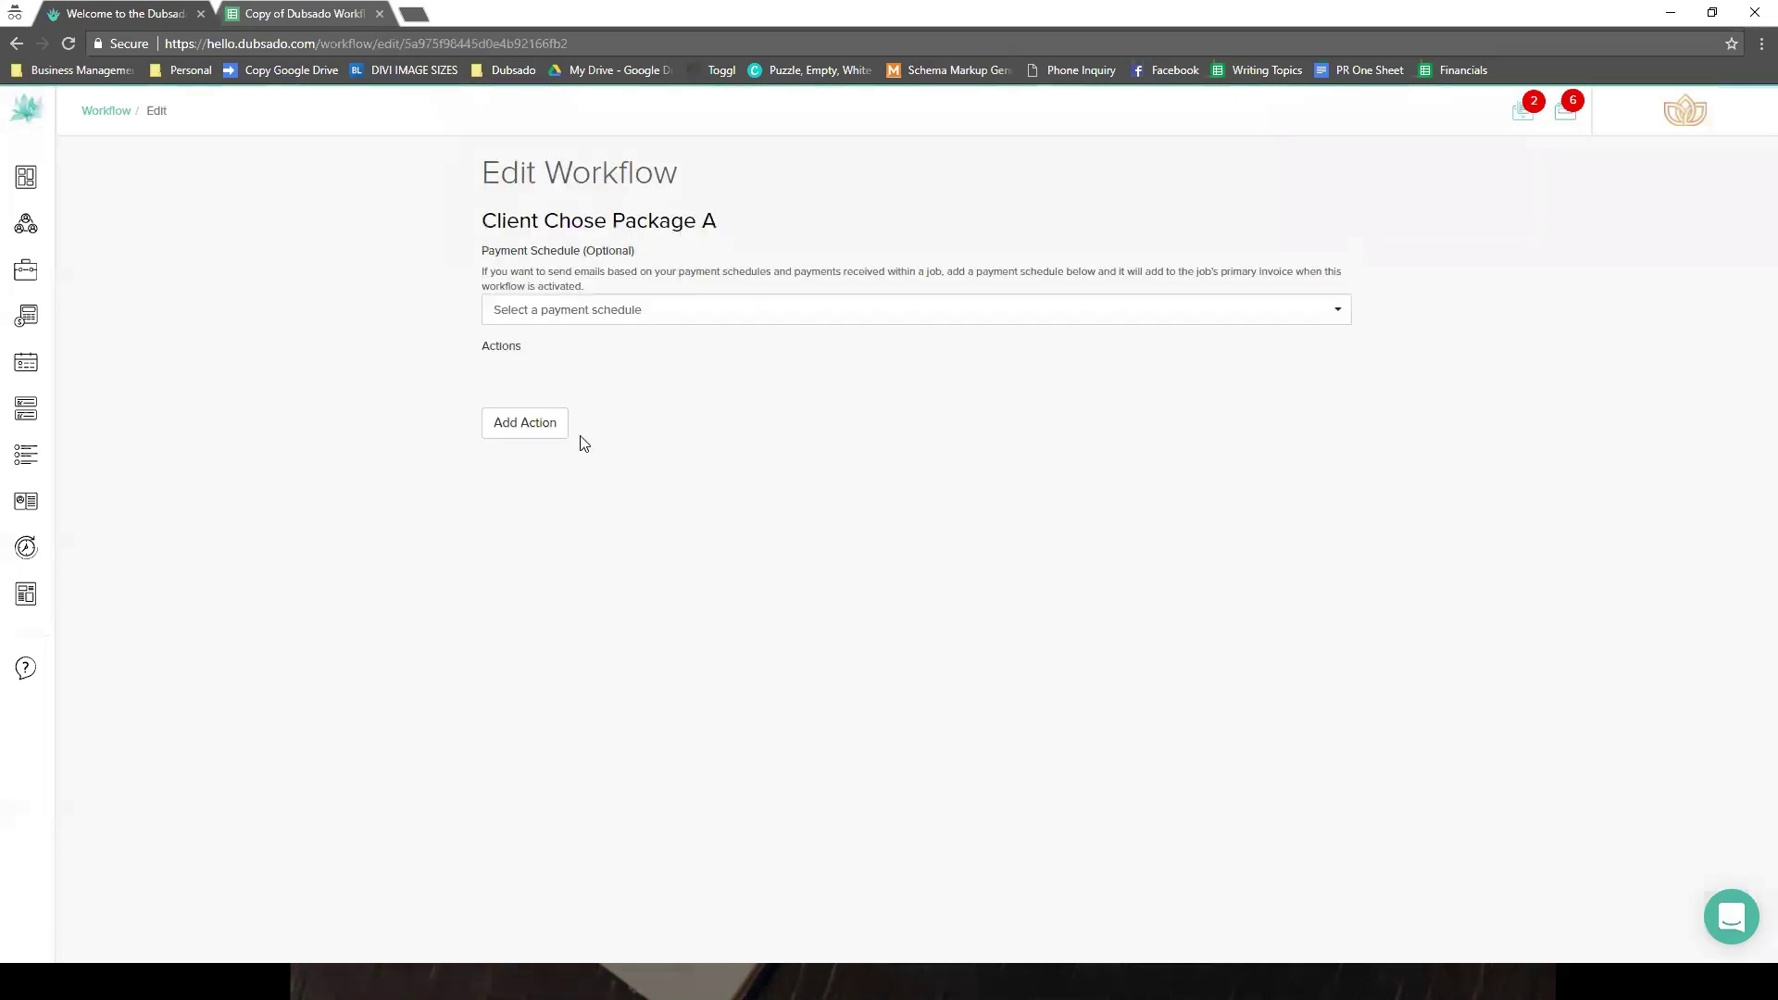
- Add a Send Form action timed 0 hours after the workflow starts
{"action": "left_click", "coordinate": [531, 428]}
{"action": "left_click", "coordinate": [720, 473]}
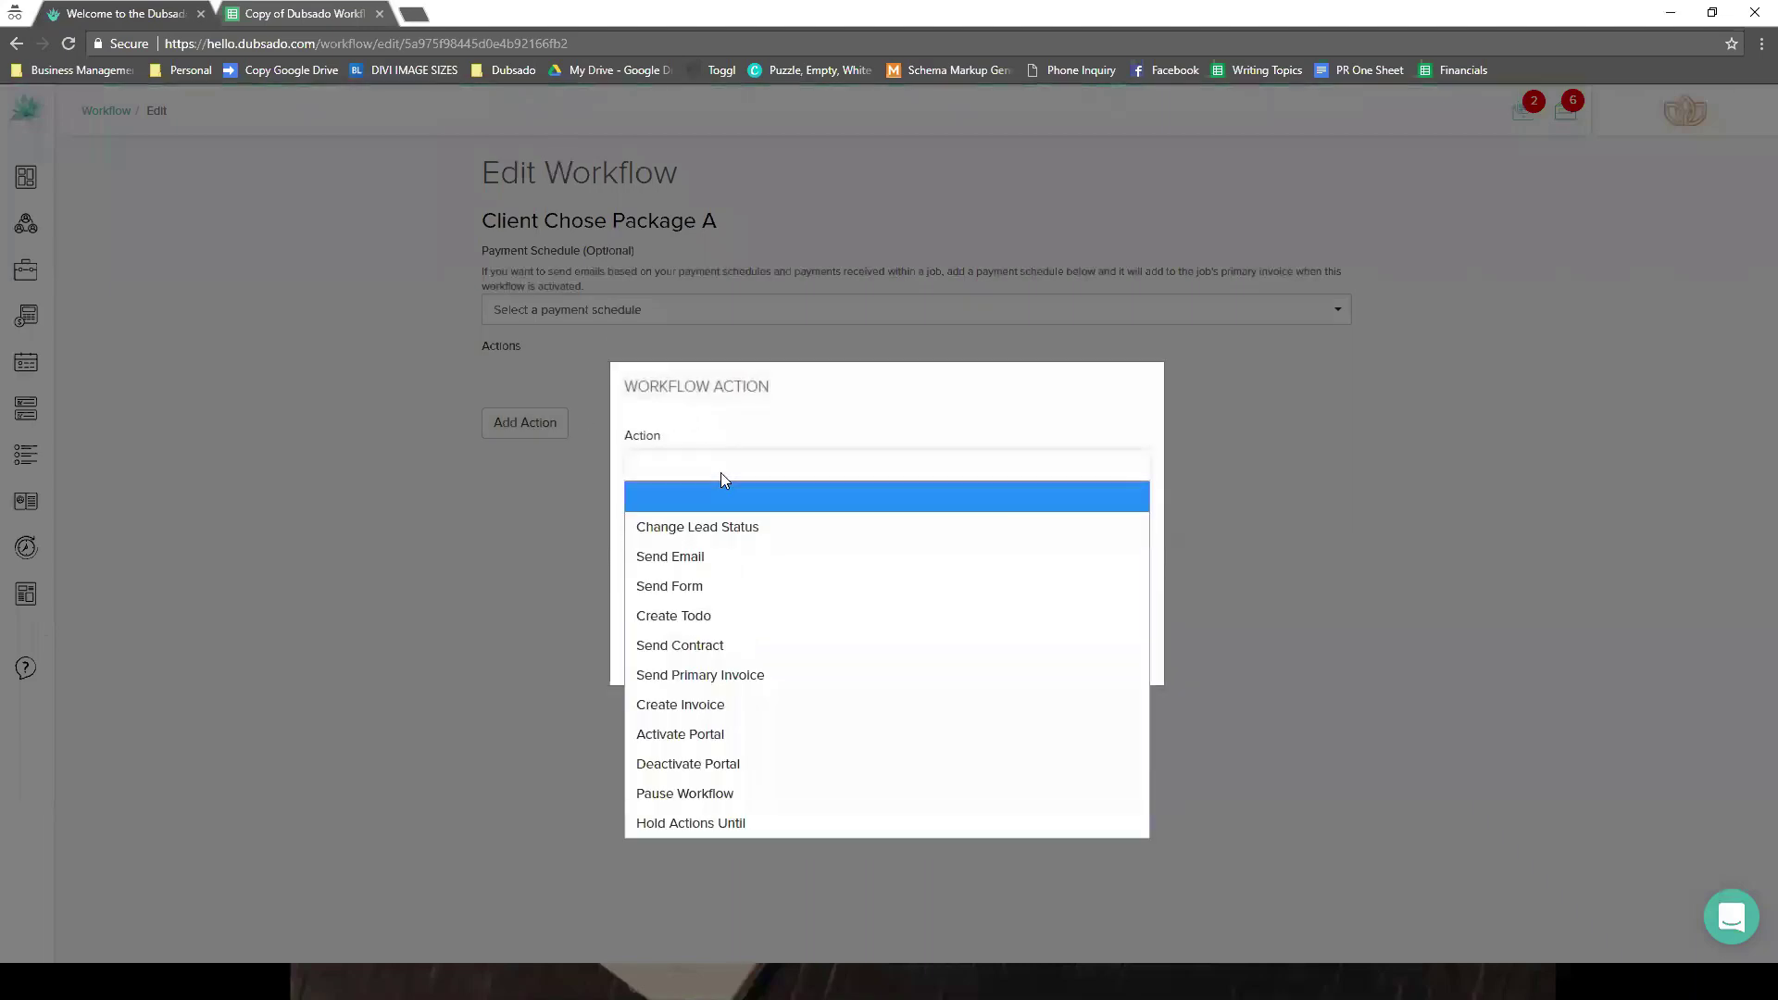
{"action": "left_click", "coordinate": [731, 555]}
{"action": "left_click", "coordinate": [706, 226]}
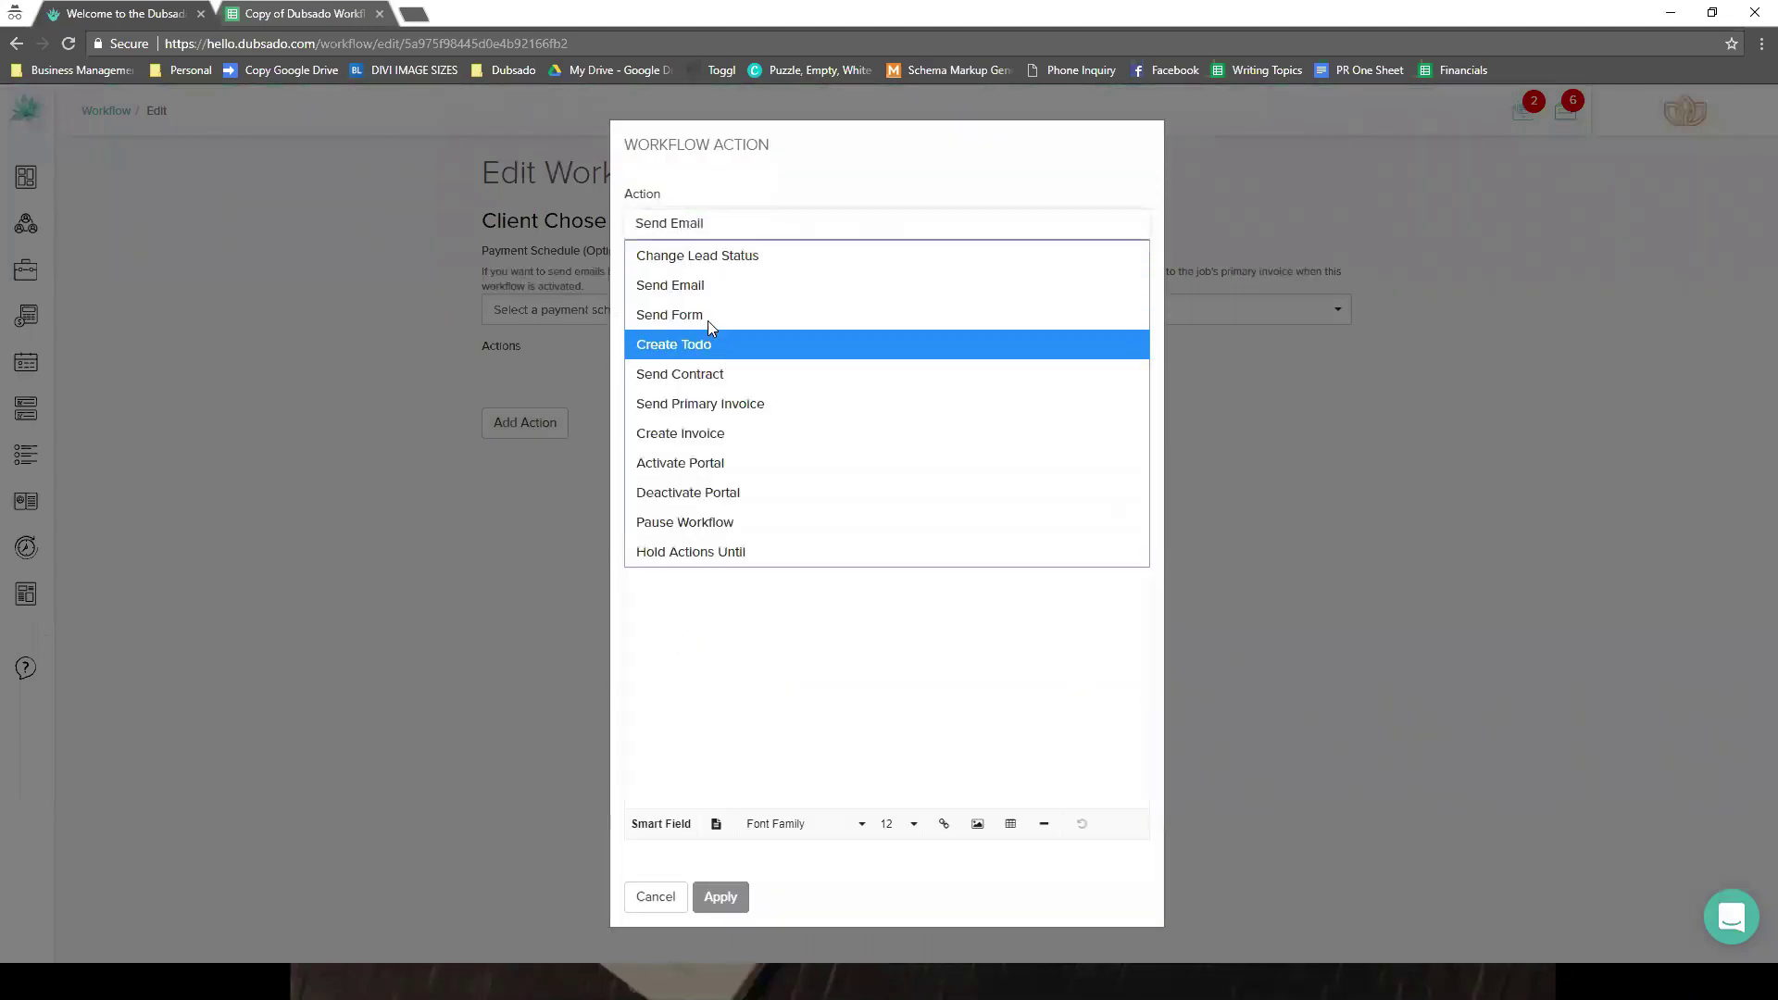
{"action": "left_click", "coordinate": [707, 318]}
{"action": "left_click", "coordinate": [707, 324]}
{"action": "left_click", "coordinate": [723, 342]}
{"action": "left_click", "coordinate": [907, 322]}
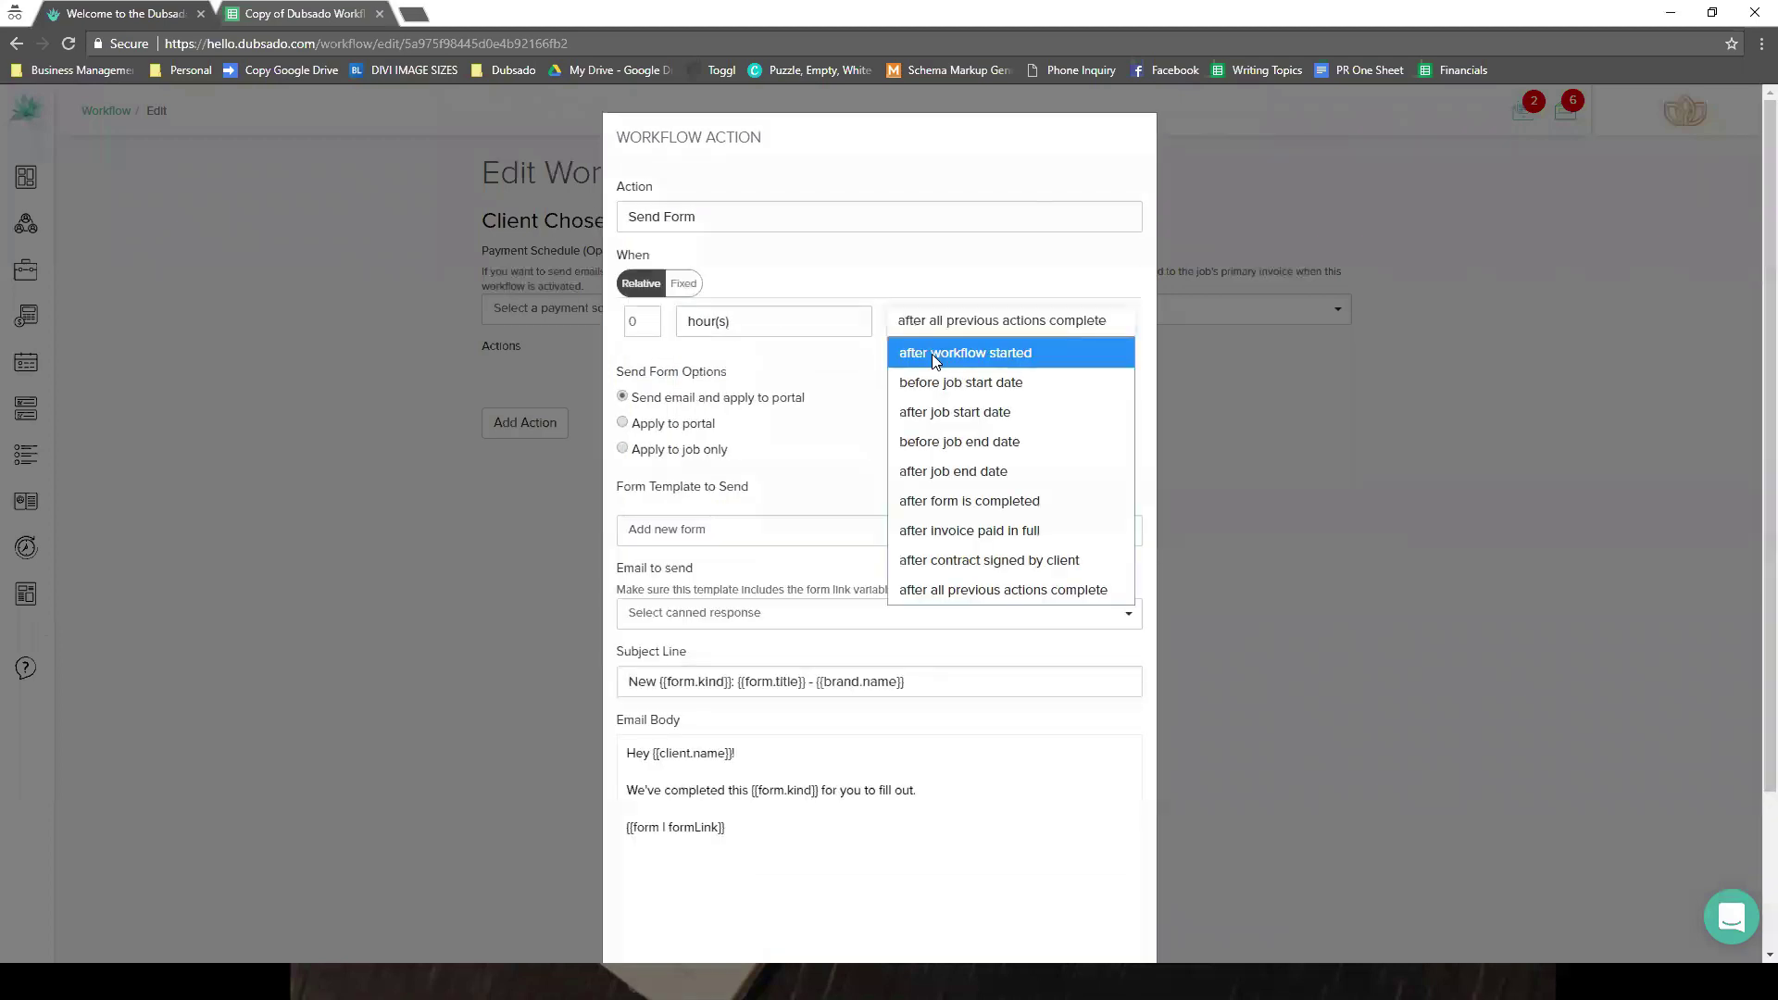
{"action": "left_click", "coordinate": [931, 353]}
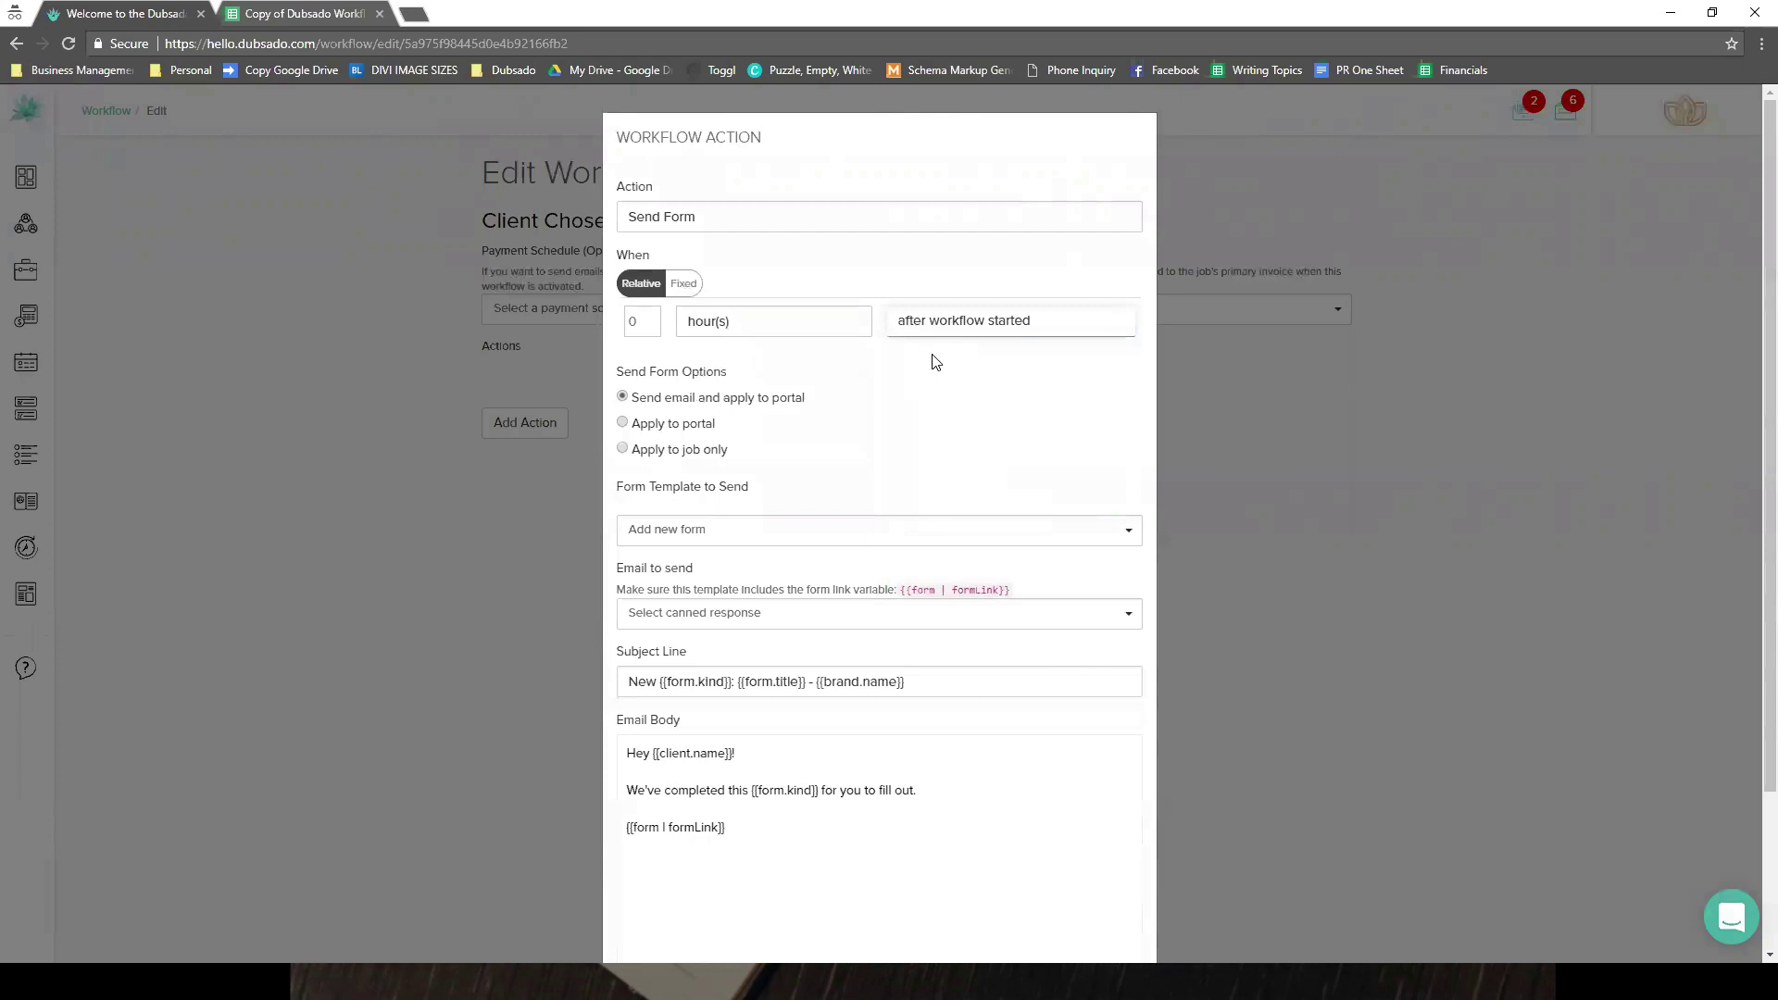
- Use the Pick Your Package Proposal form with the 'Your Requested Proposal of Services!' email, and apply
{"action": "left_click", "coordinate": [699, 534]}
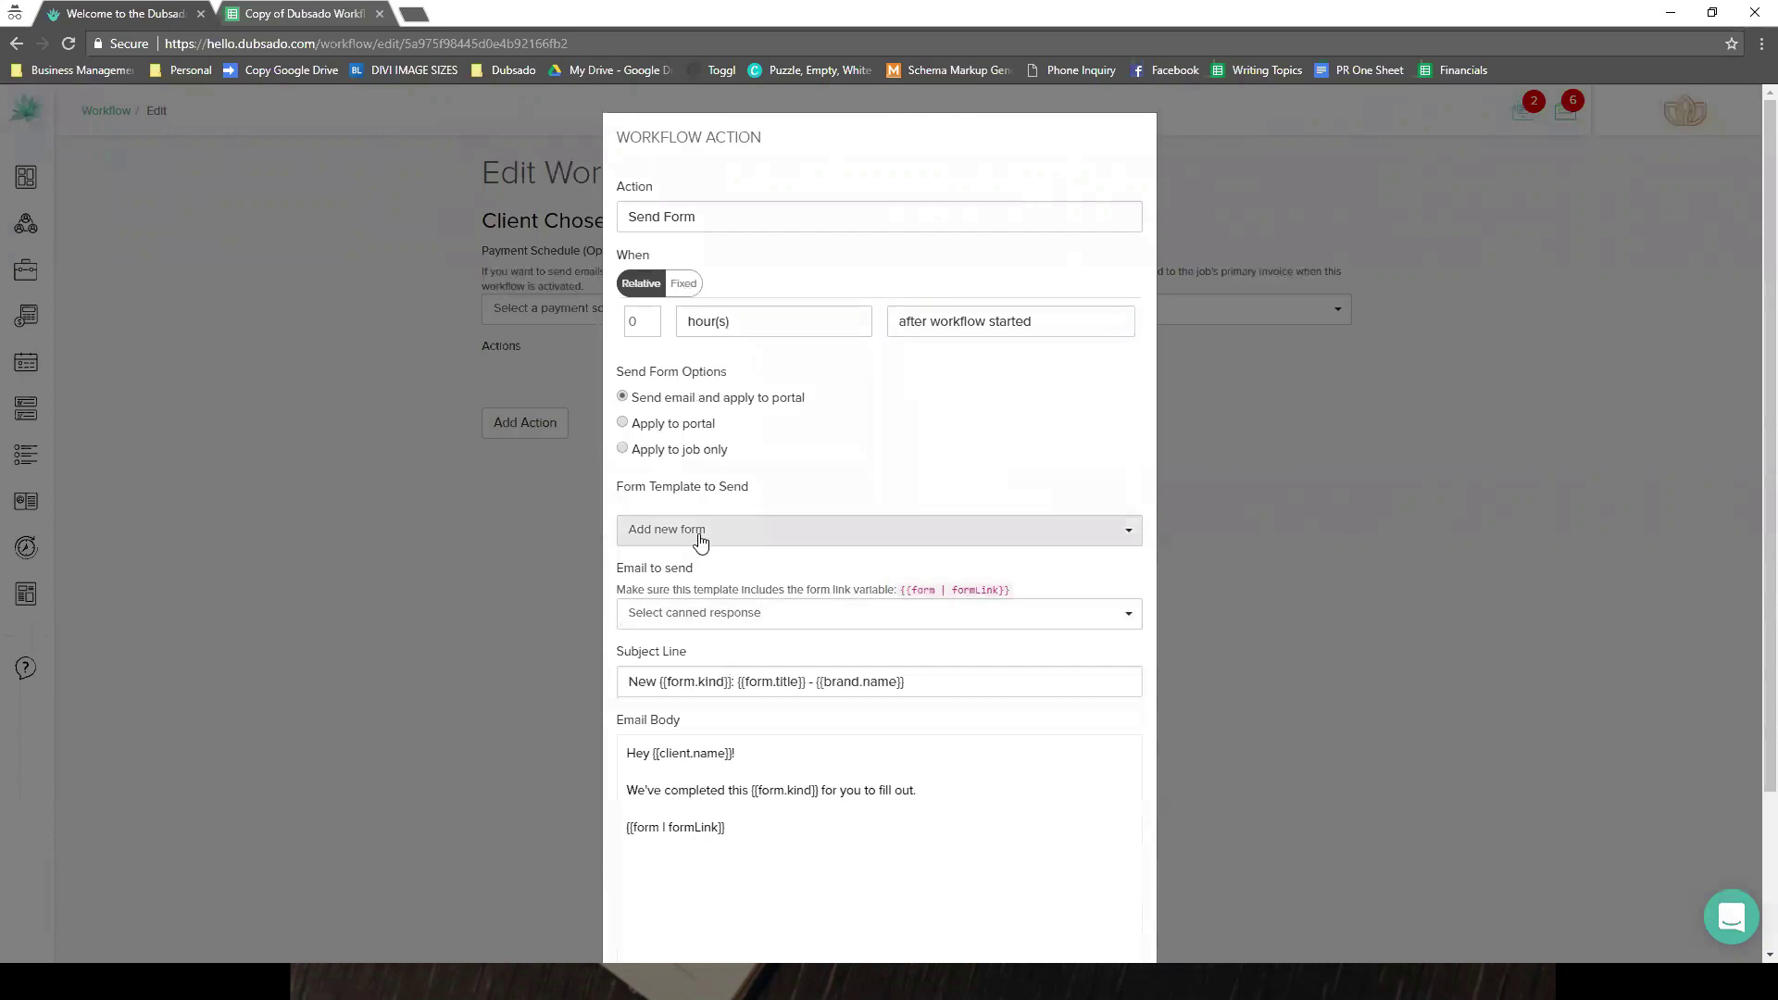
{"action": "left_click", "coordinate": [682, 546]}
{"action": "type", "text": "propos"}
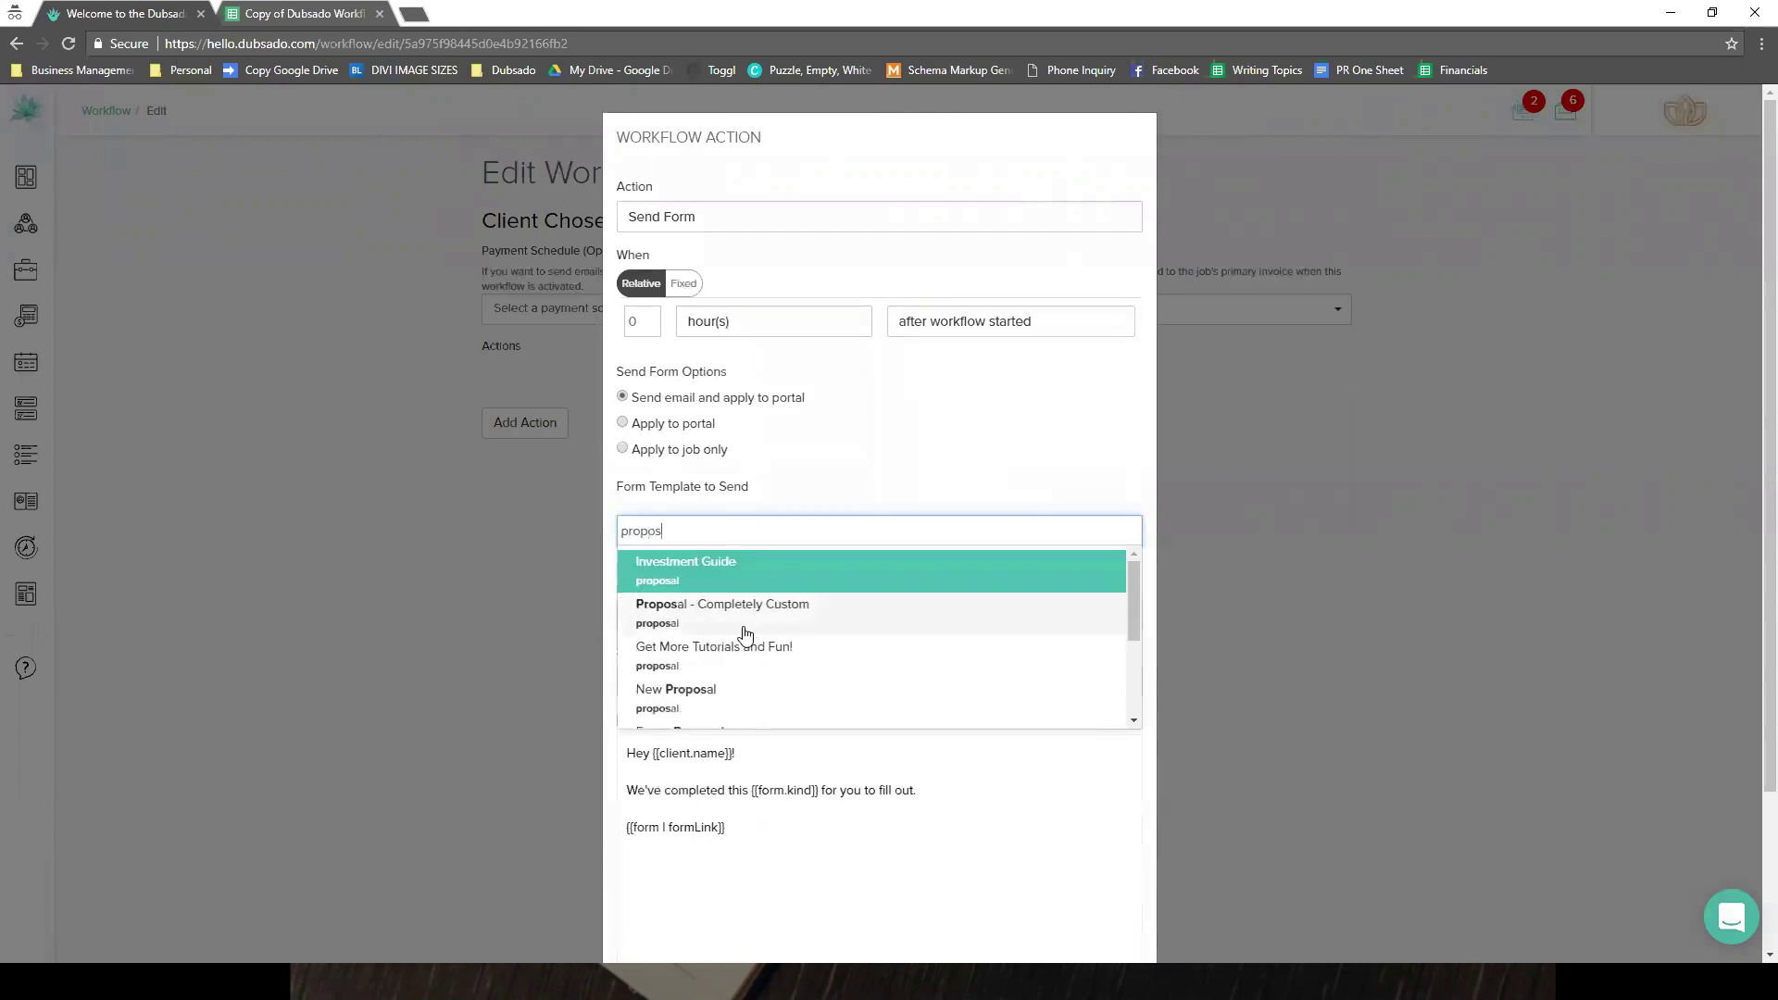
{"action": "scroll", "coordinate": [736, 643], "scroll_direction": "down", "scroll_amount": 1}
{"action": "scroll", "coordinate": [734, 656], "scroll_direction": "down", "scroll_amount": 1}
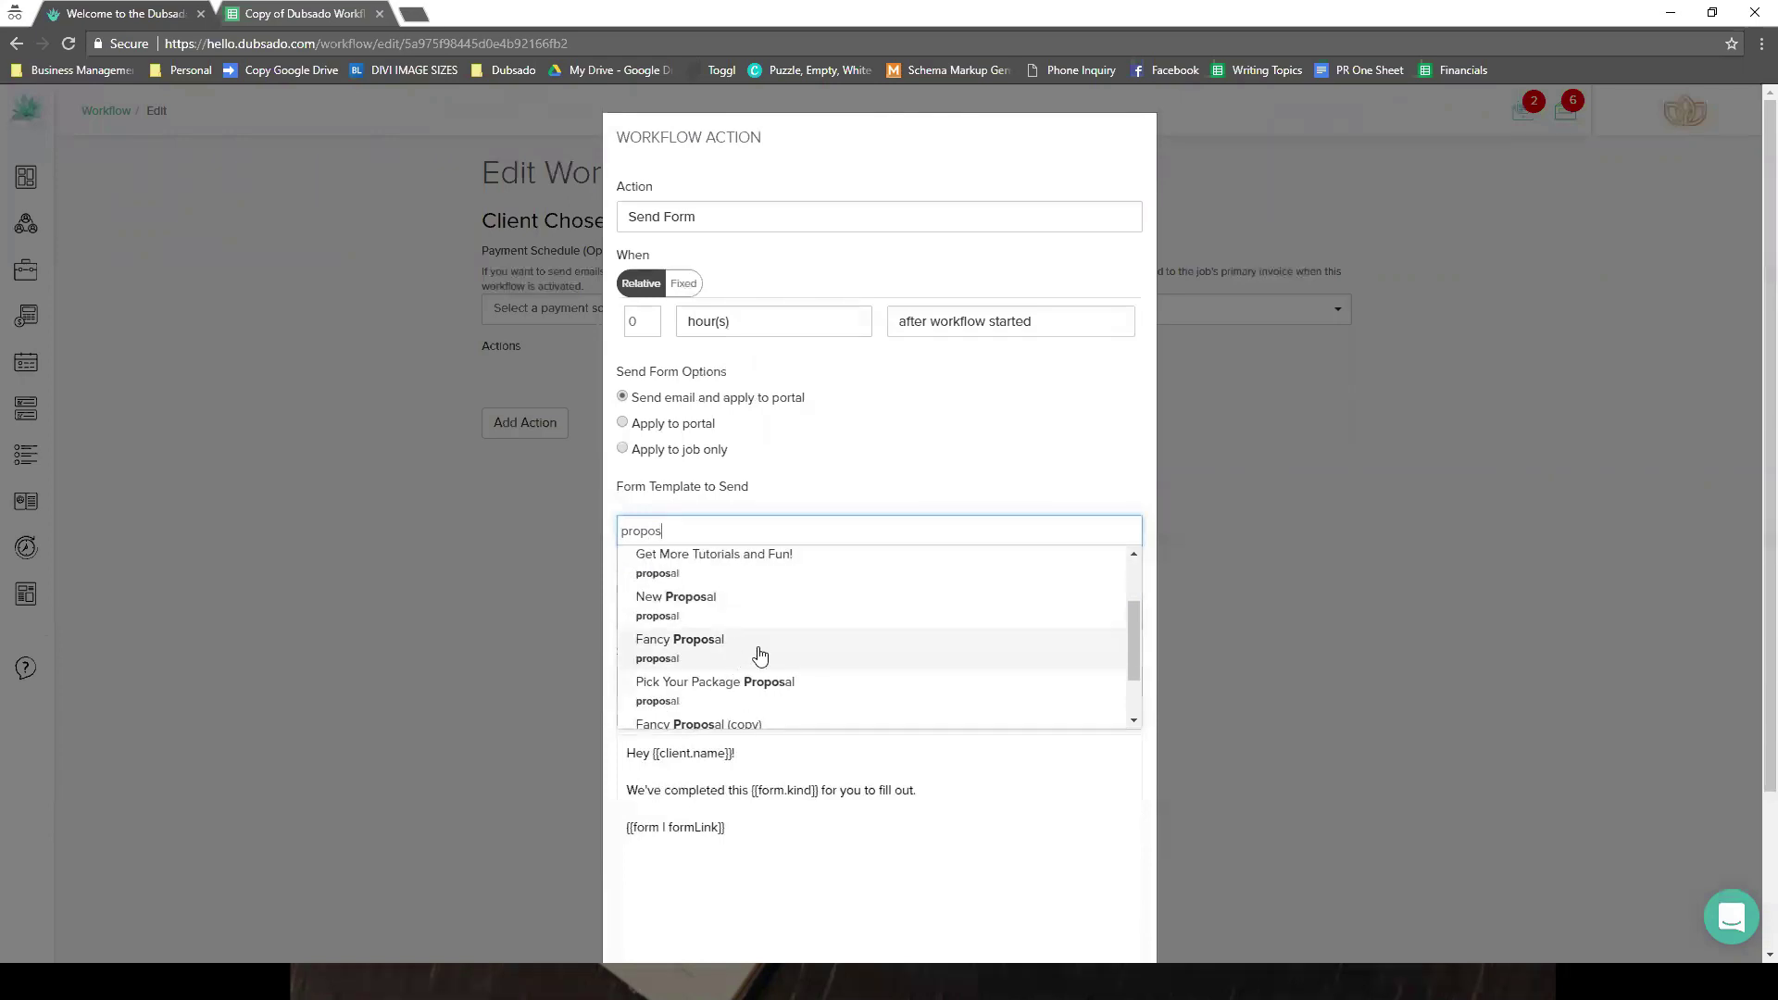
{"action": "left_click", "coordinate": [774, 683]}
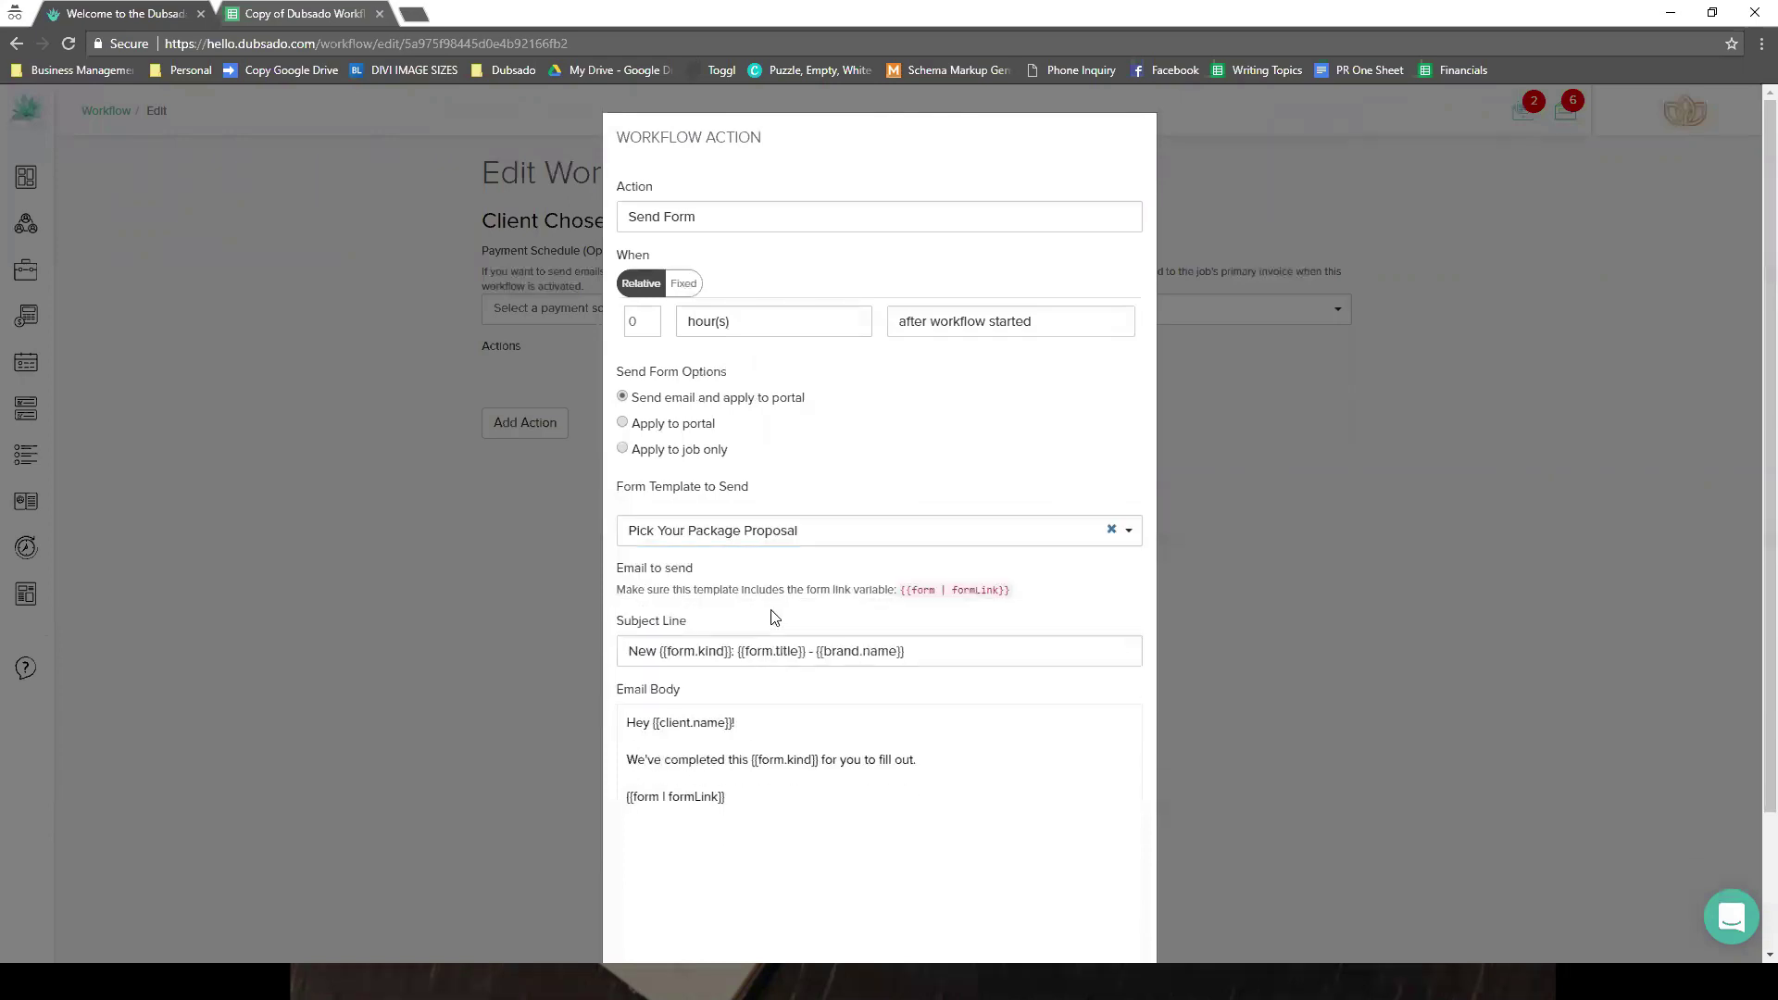
{"action": "left_click", "coordinate": [774, 614]}
{"action": "left_click", "coordinate": [757, 684]}
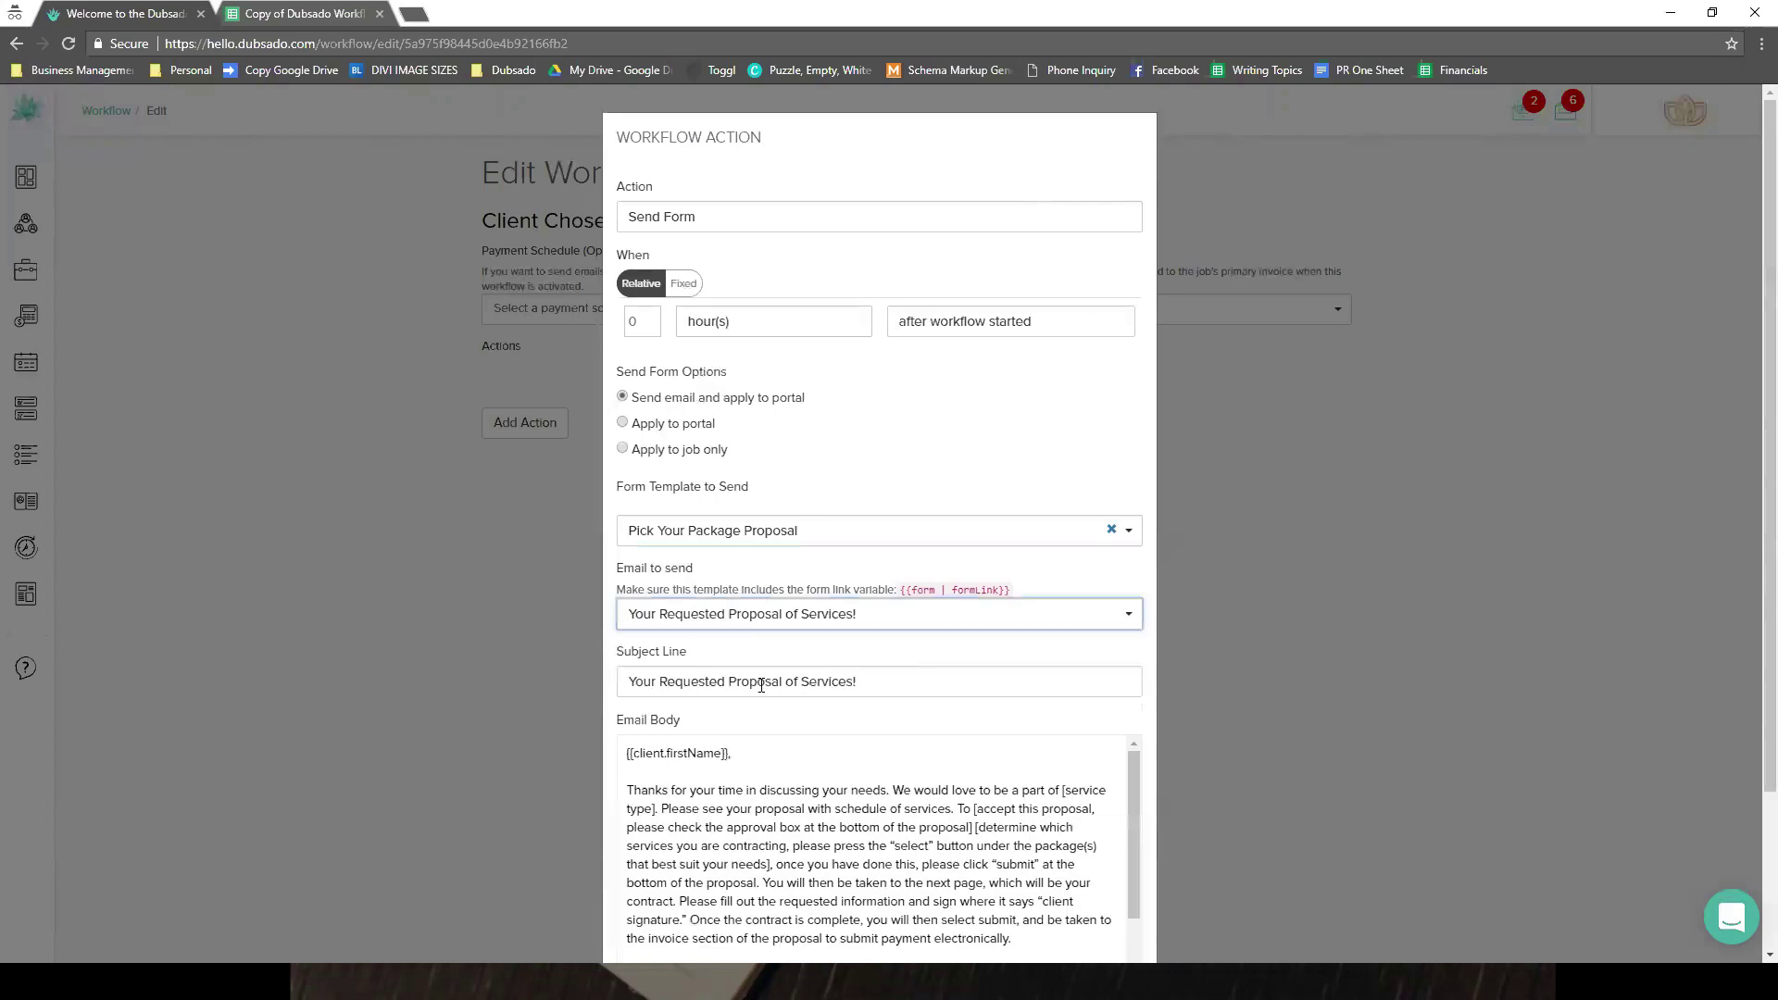
{"action": "scroll", "coordinate": [737, 829], "scroll_direction": "down", "scroll_amount": 5}
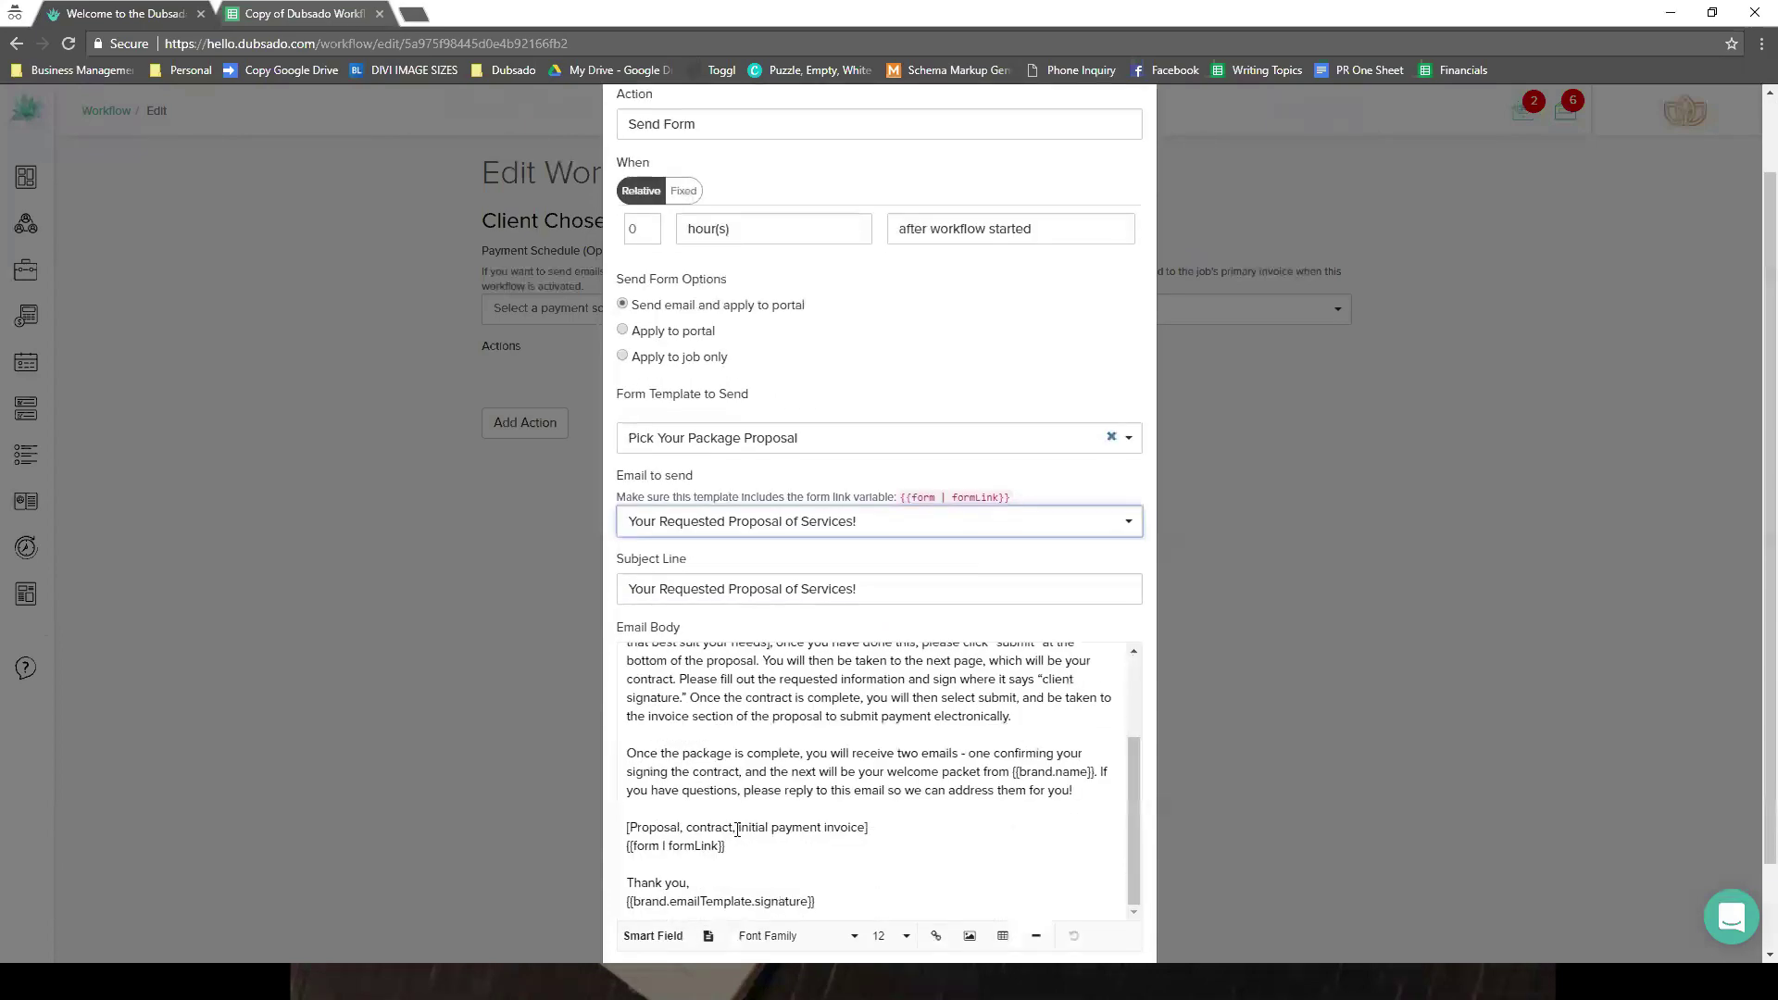
{"action": "scroll", "coordinate": [948, 848], "scroll_direction": "down", "scroll_amount": 2}
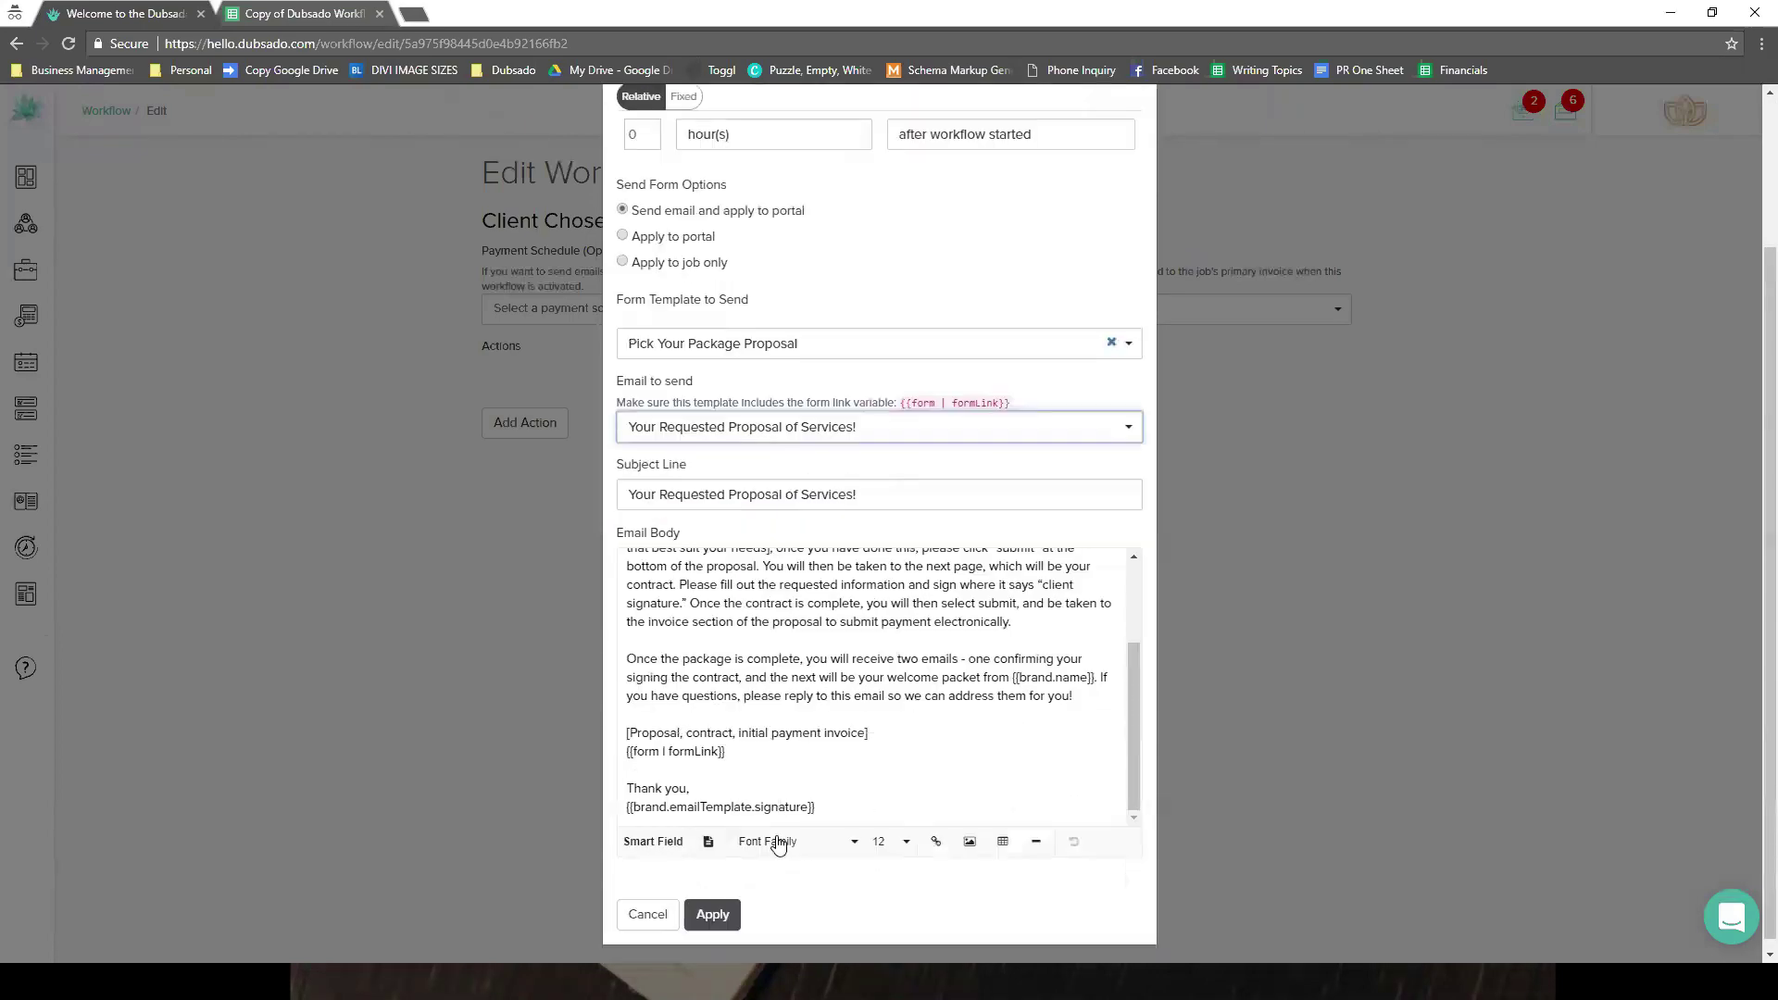
{"action": "left_click", "coordinate": [711, 904]}
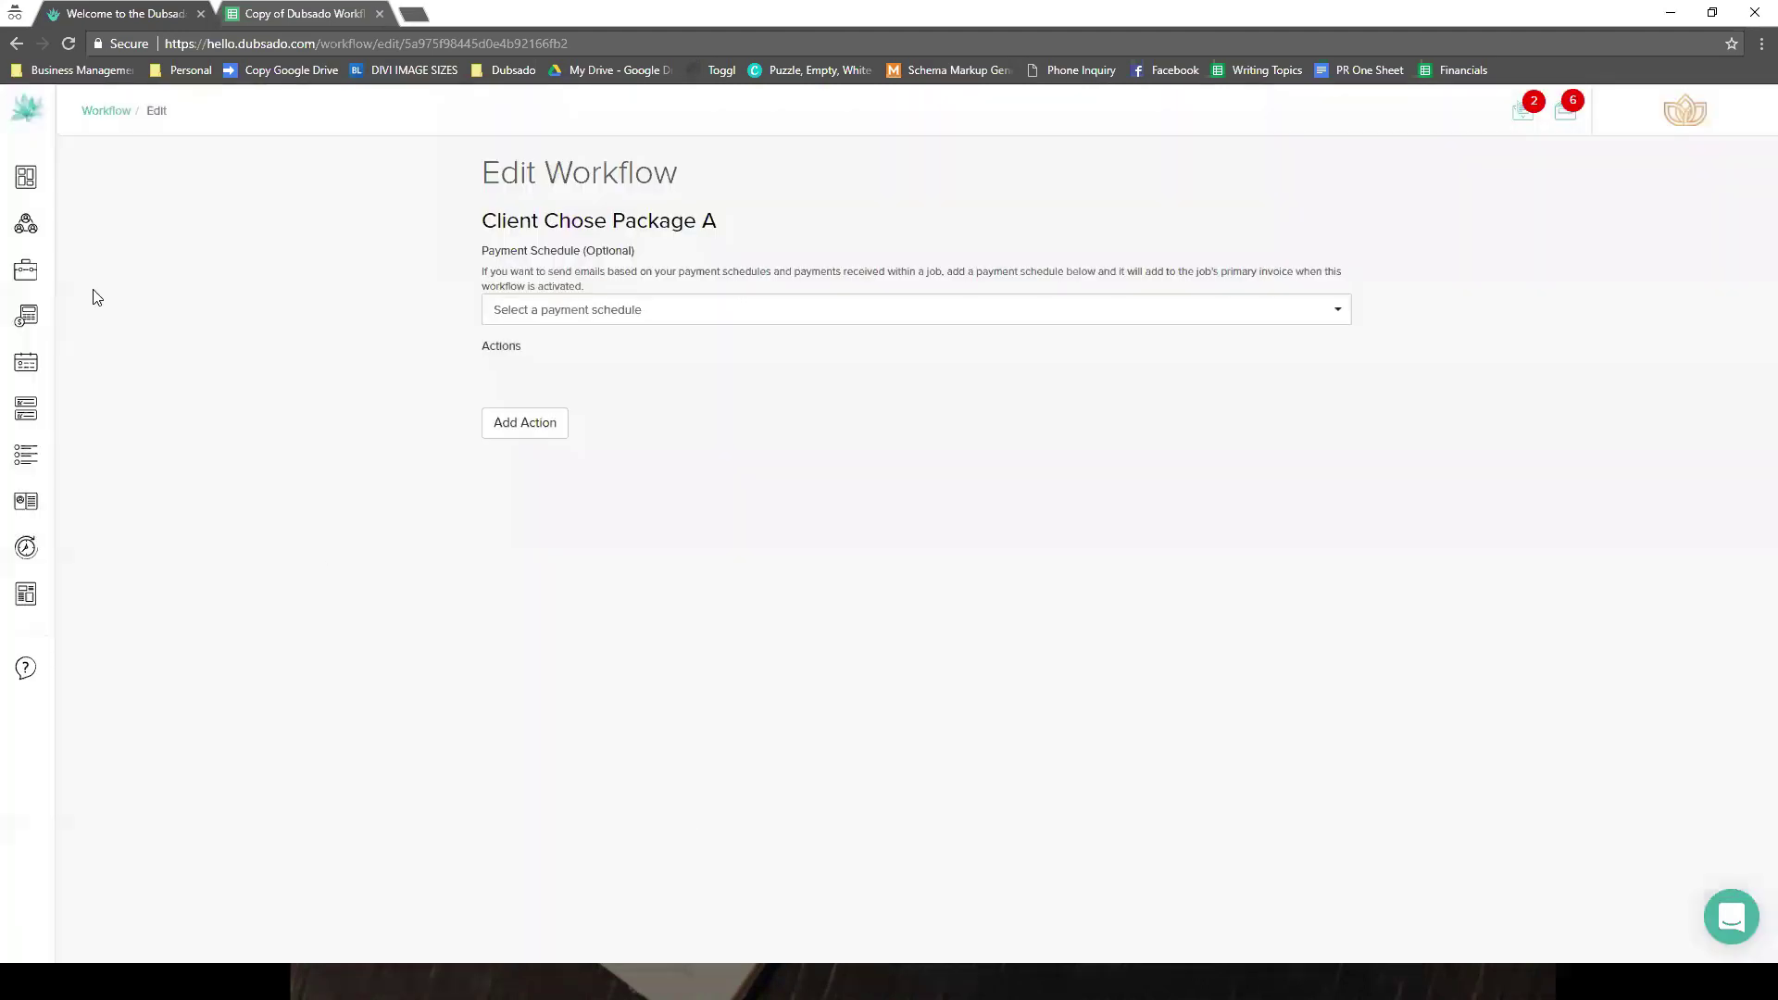
{"action": "left_click", "coordinate": [489, 443]}
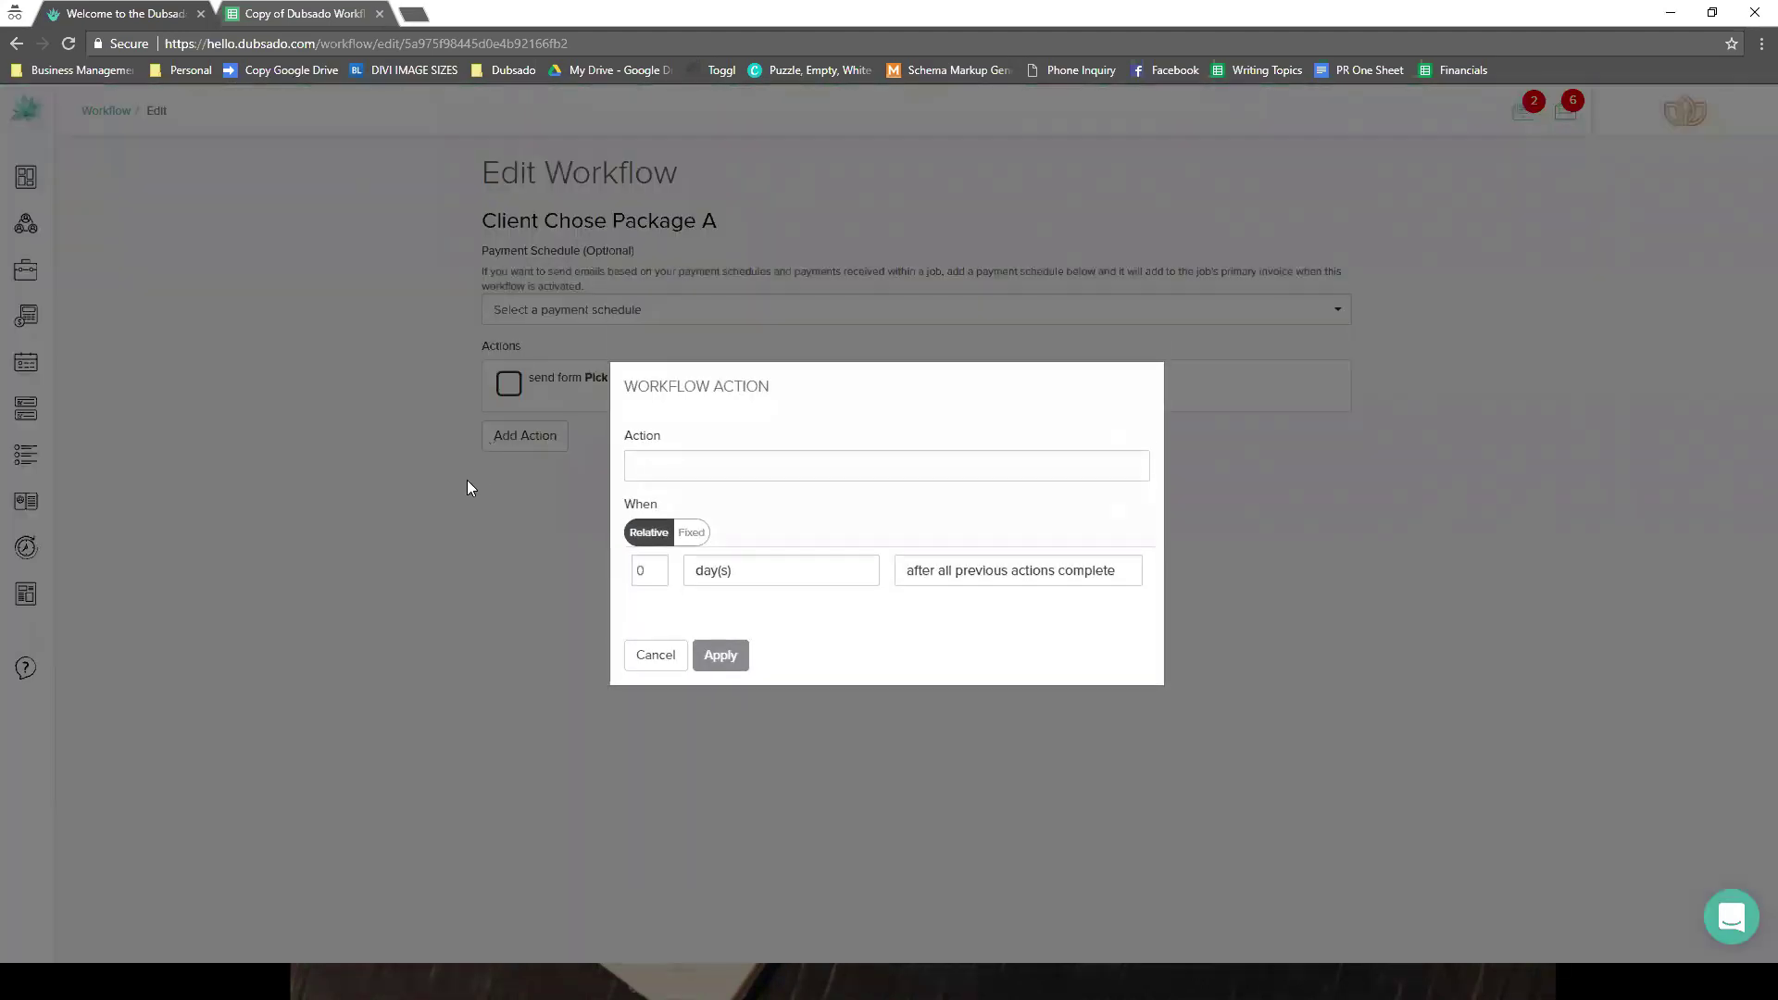
- Set the new action to Send Email and review its timing trigger options
{"action": "left_click", "coordinate": [774, 468]}
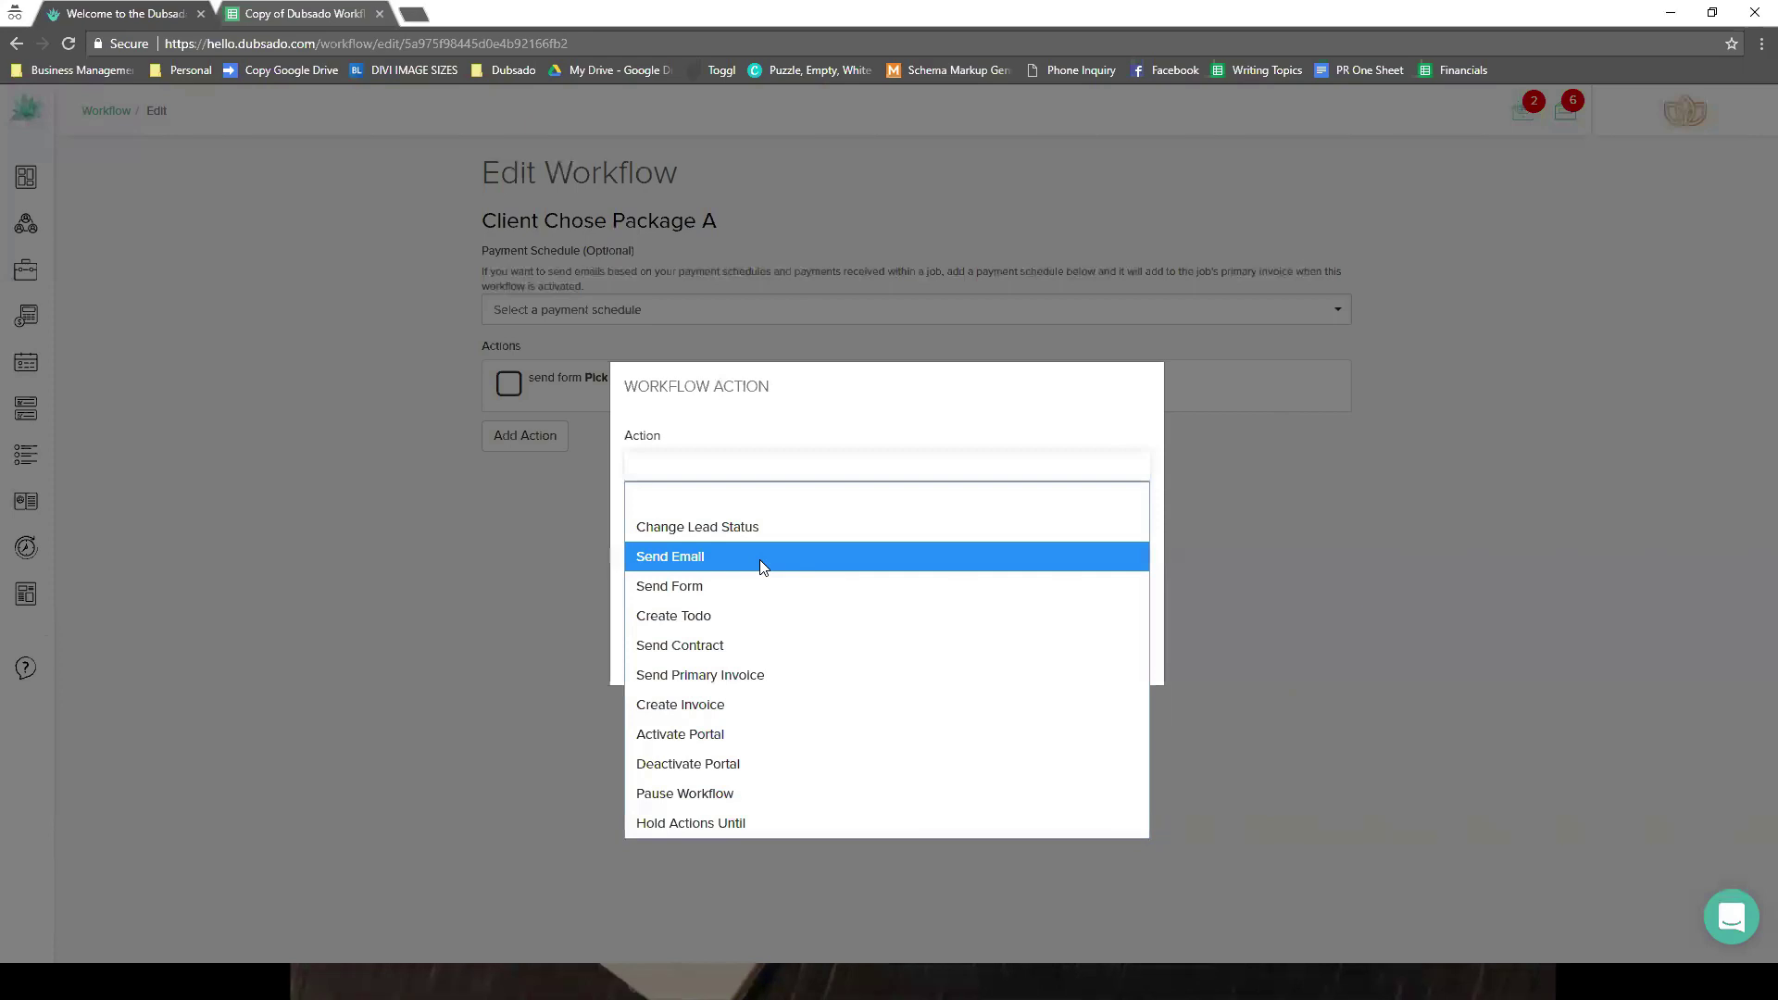
{"action": "left_click", "coordinate": [760, 559]}
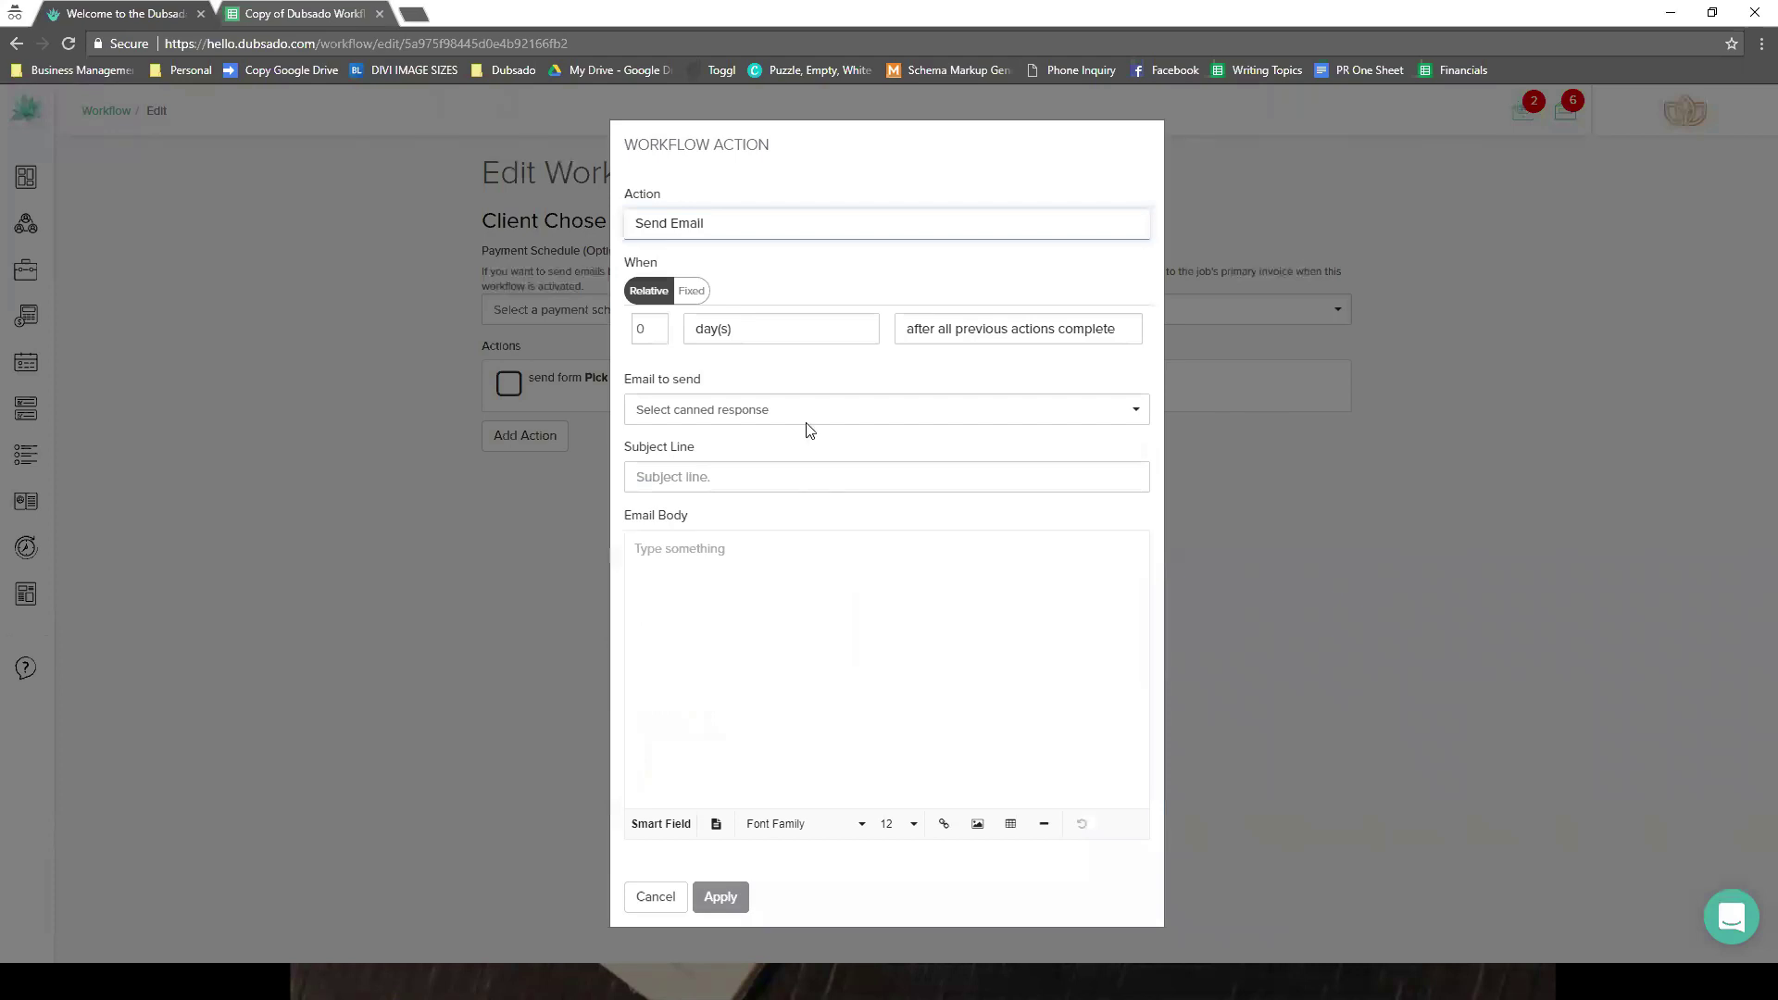
{"action": "left_click", "coordinate": [929, 339]}
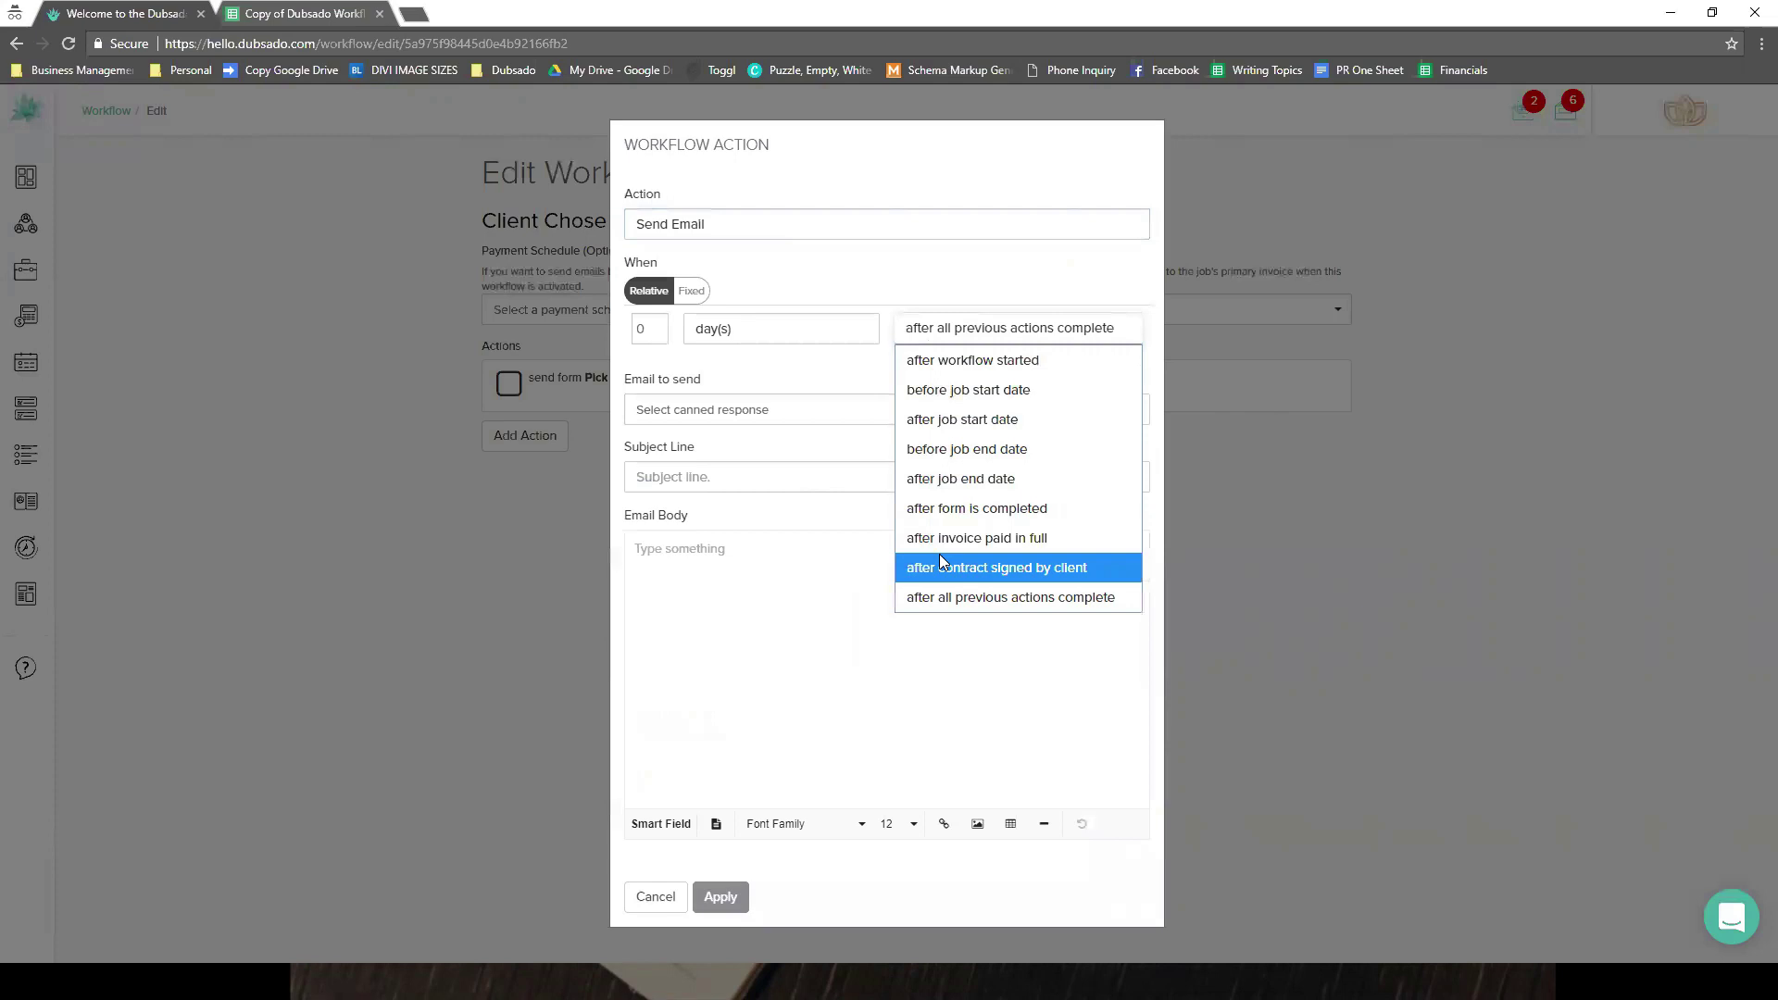
{"action": "left_click", "coordinate": [741, 233]}
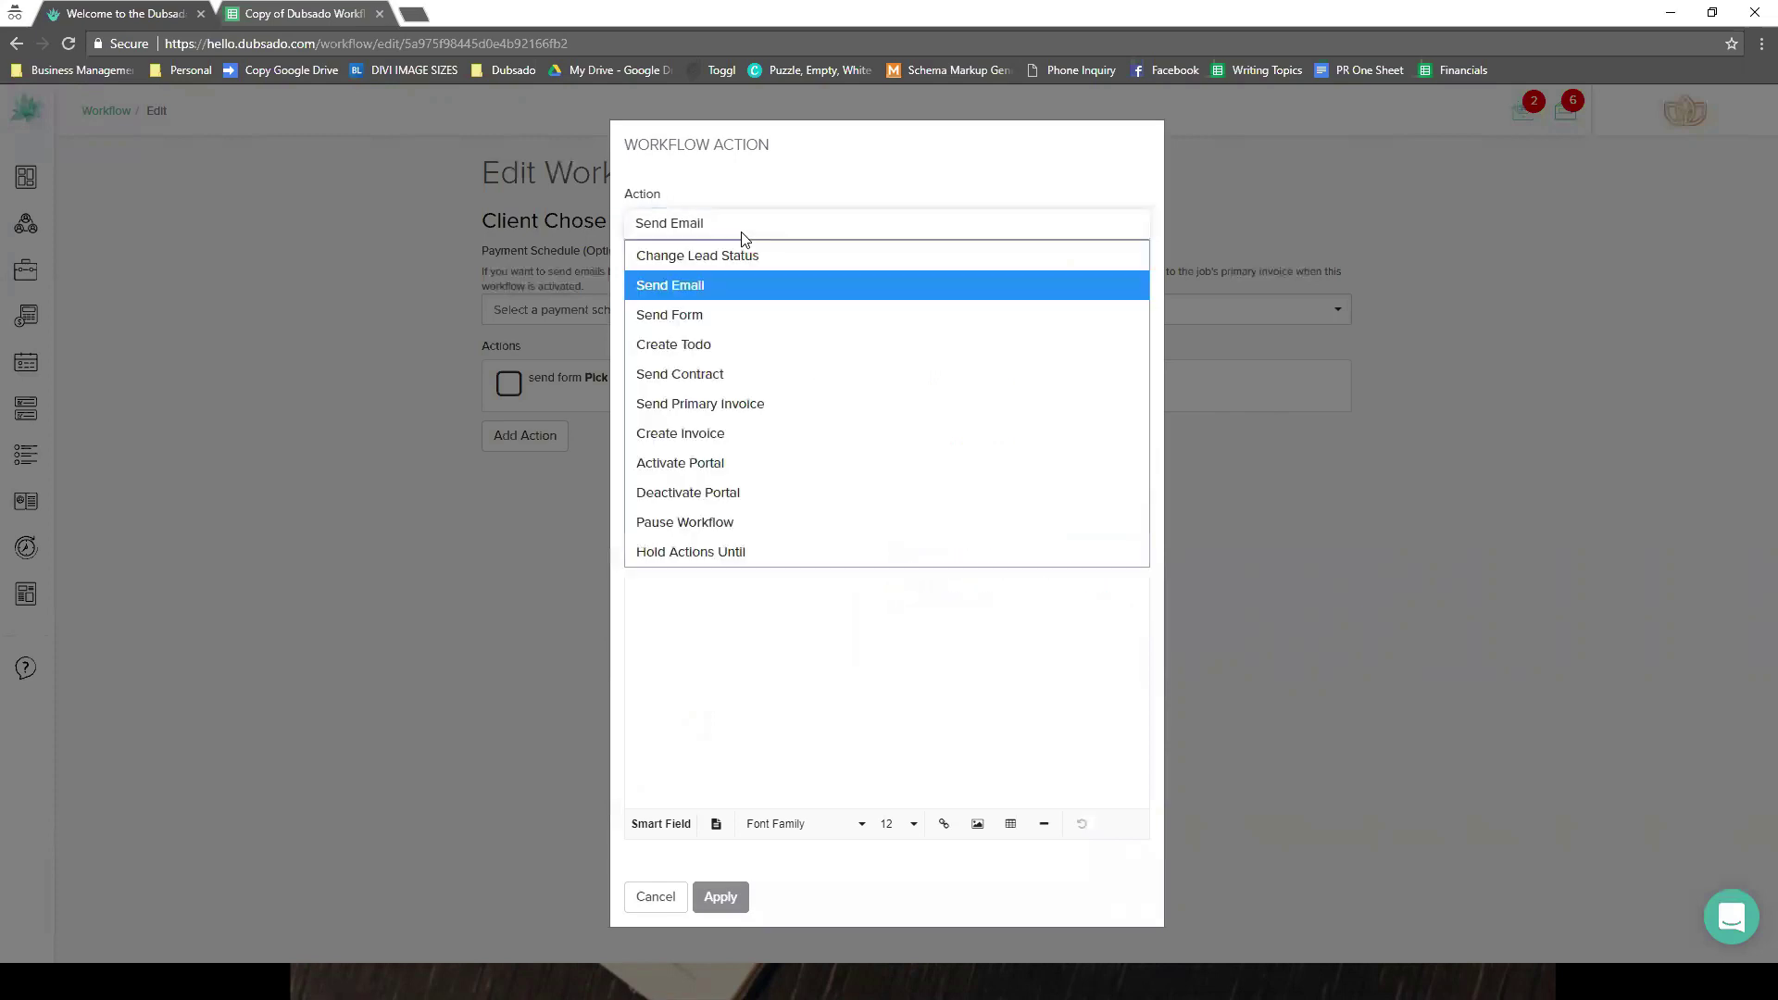
- Make it Send Contract: Wedding Contract - Full Planning, after Pick Your Package Proposal is completed
{"action": "left_click", "coordinate": [761, 372]}
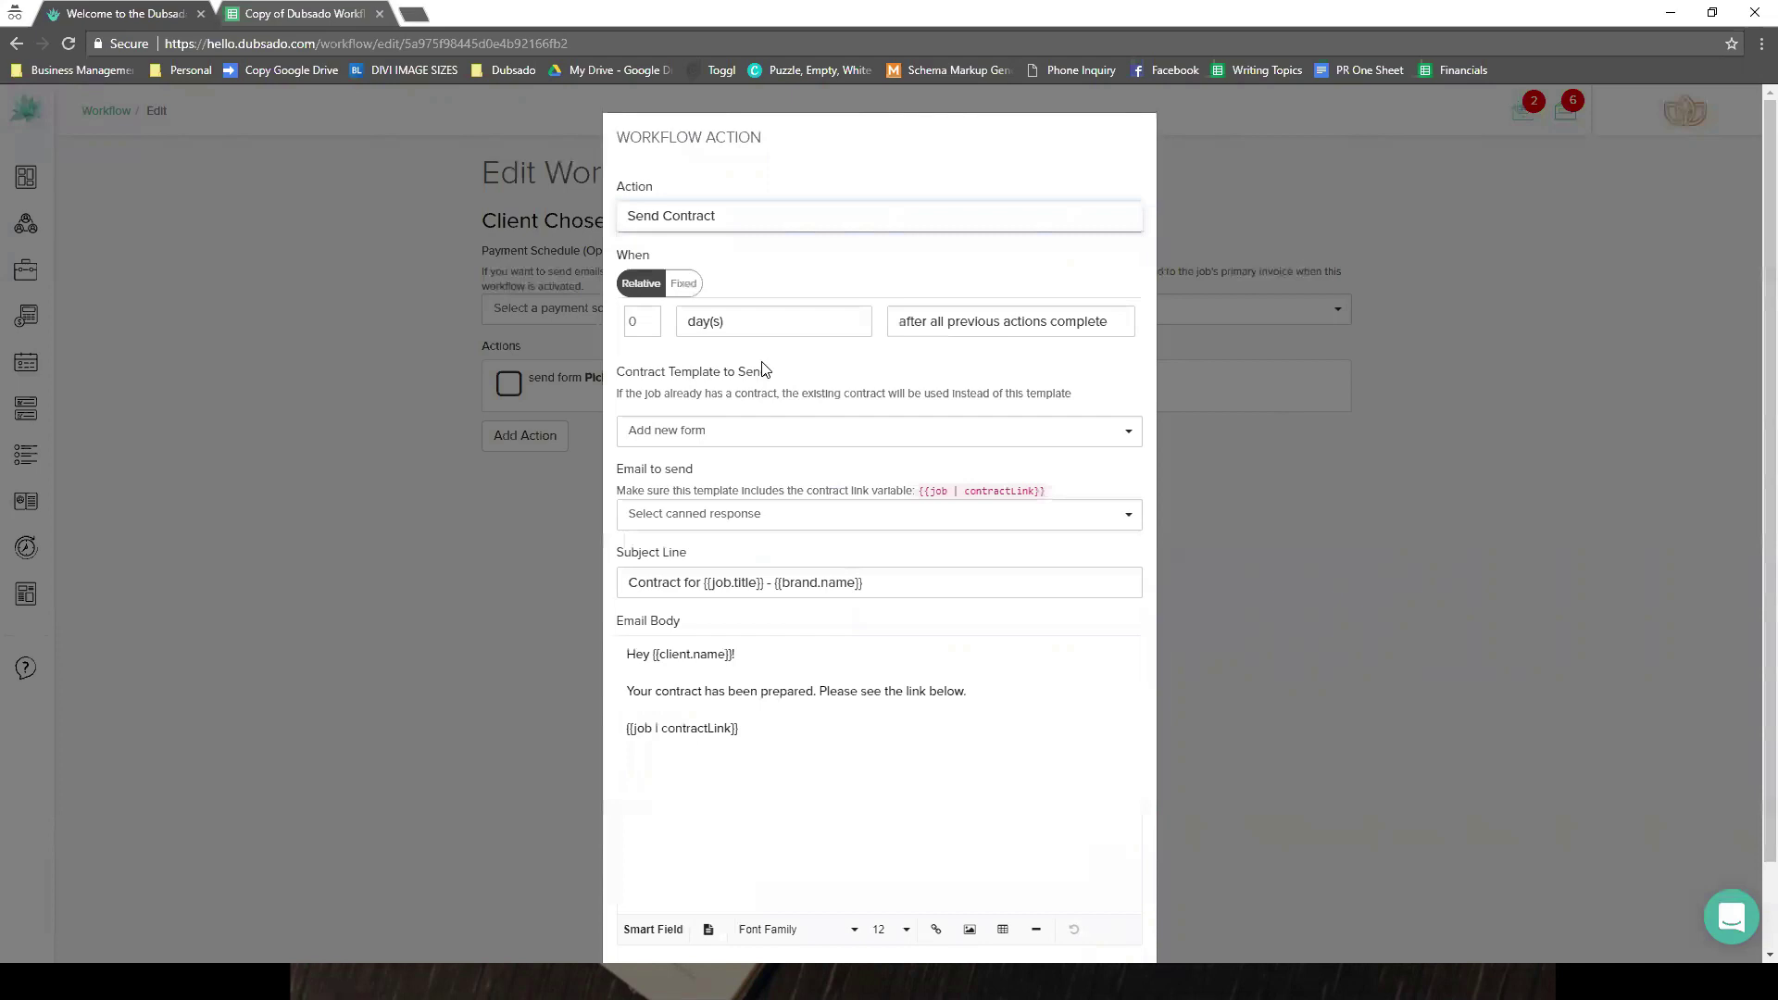
{"action": "left_click", "coordinate": [770, 431]}
{"action": "left_click", "coordinate": [827, 485]}
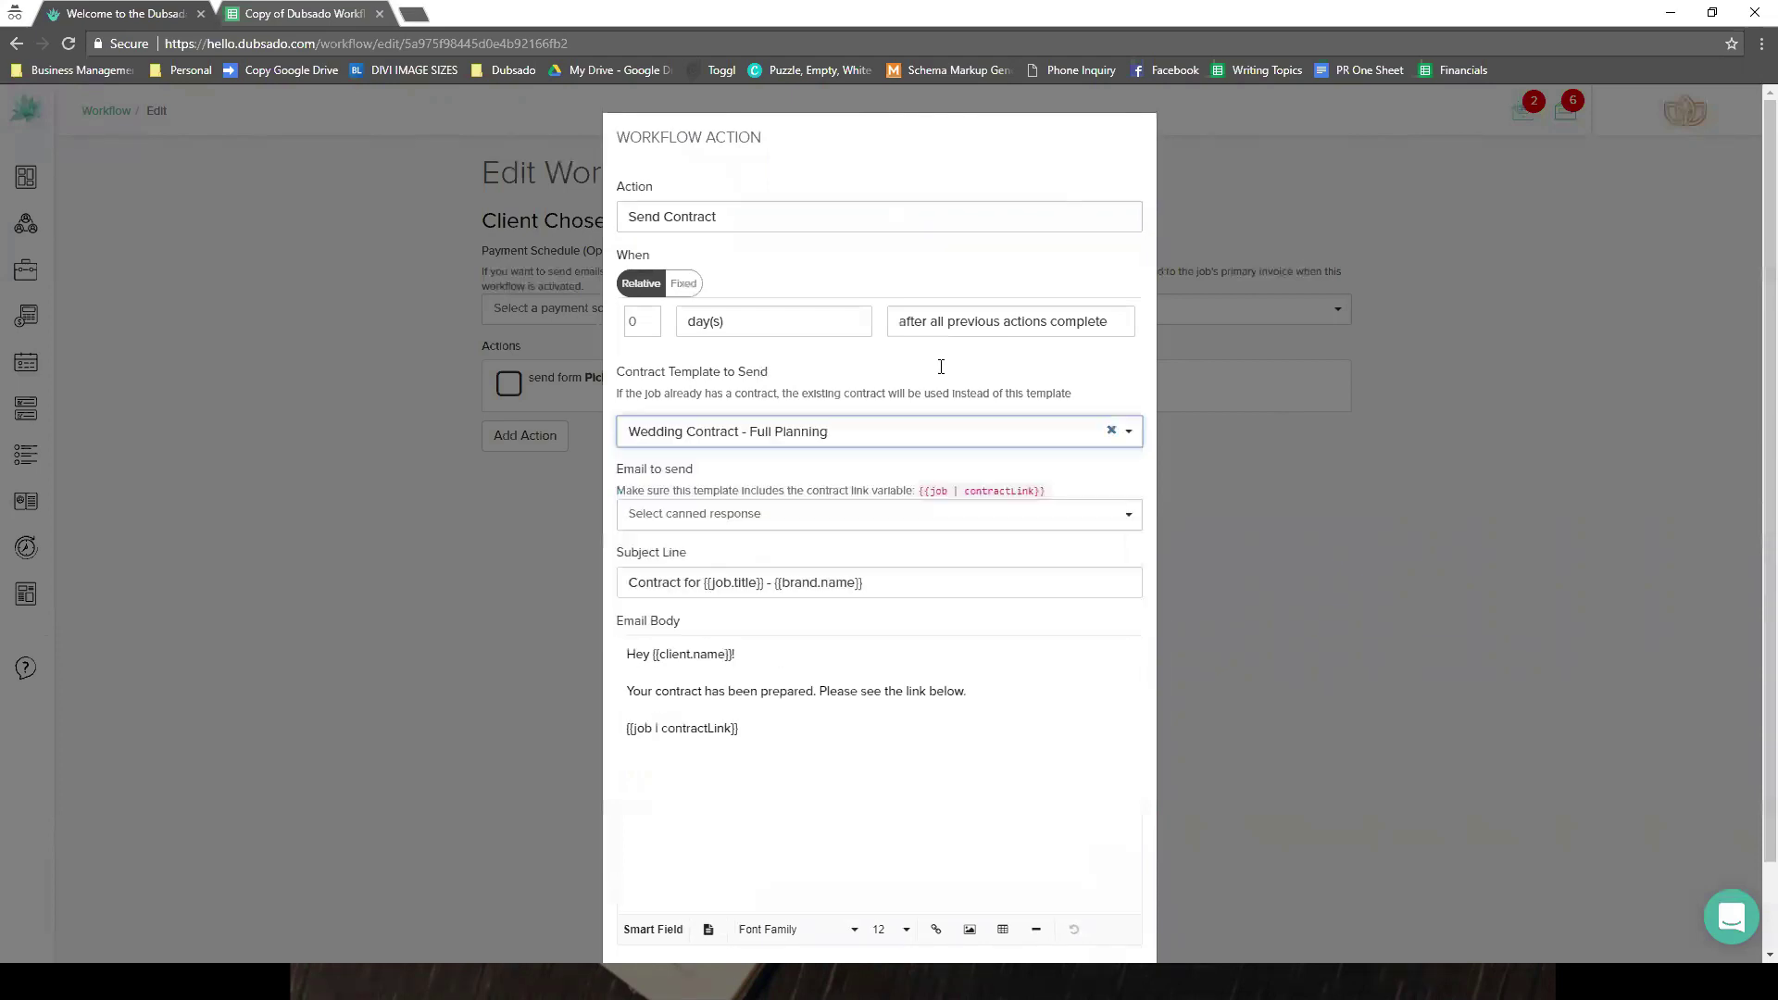
{"action": "left_click", "coordinate": [963, 322]}
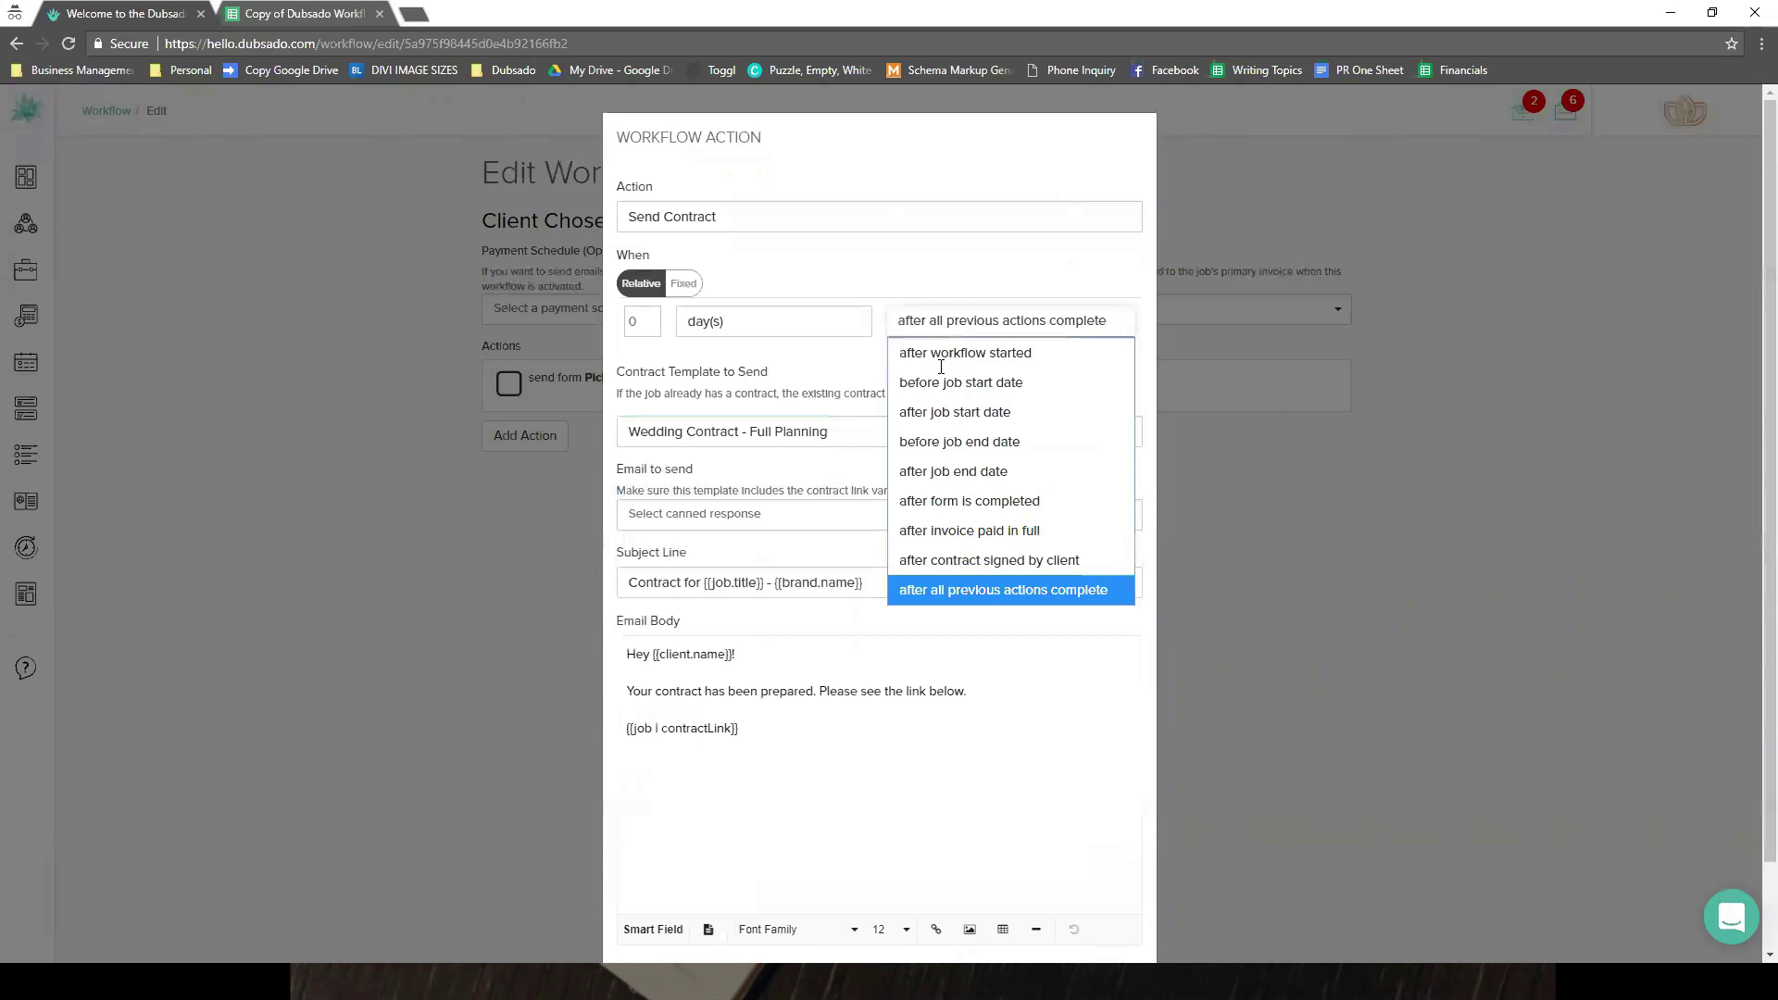
{"action": "left_click", "coordinate": [975, 501]}
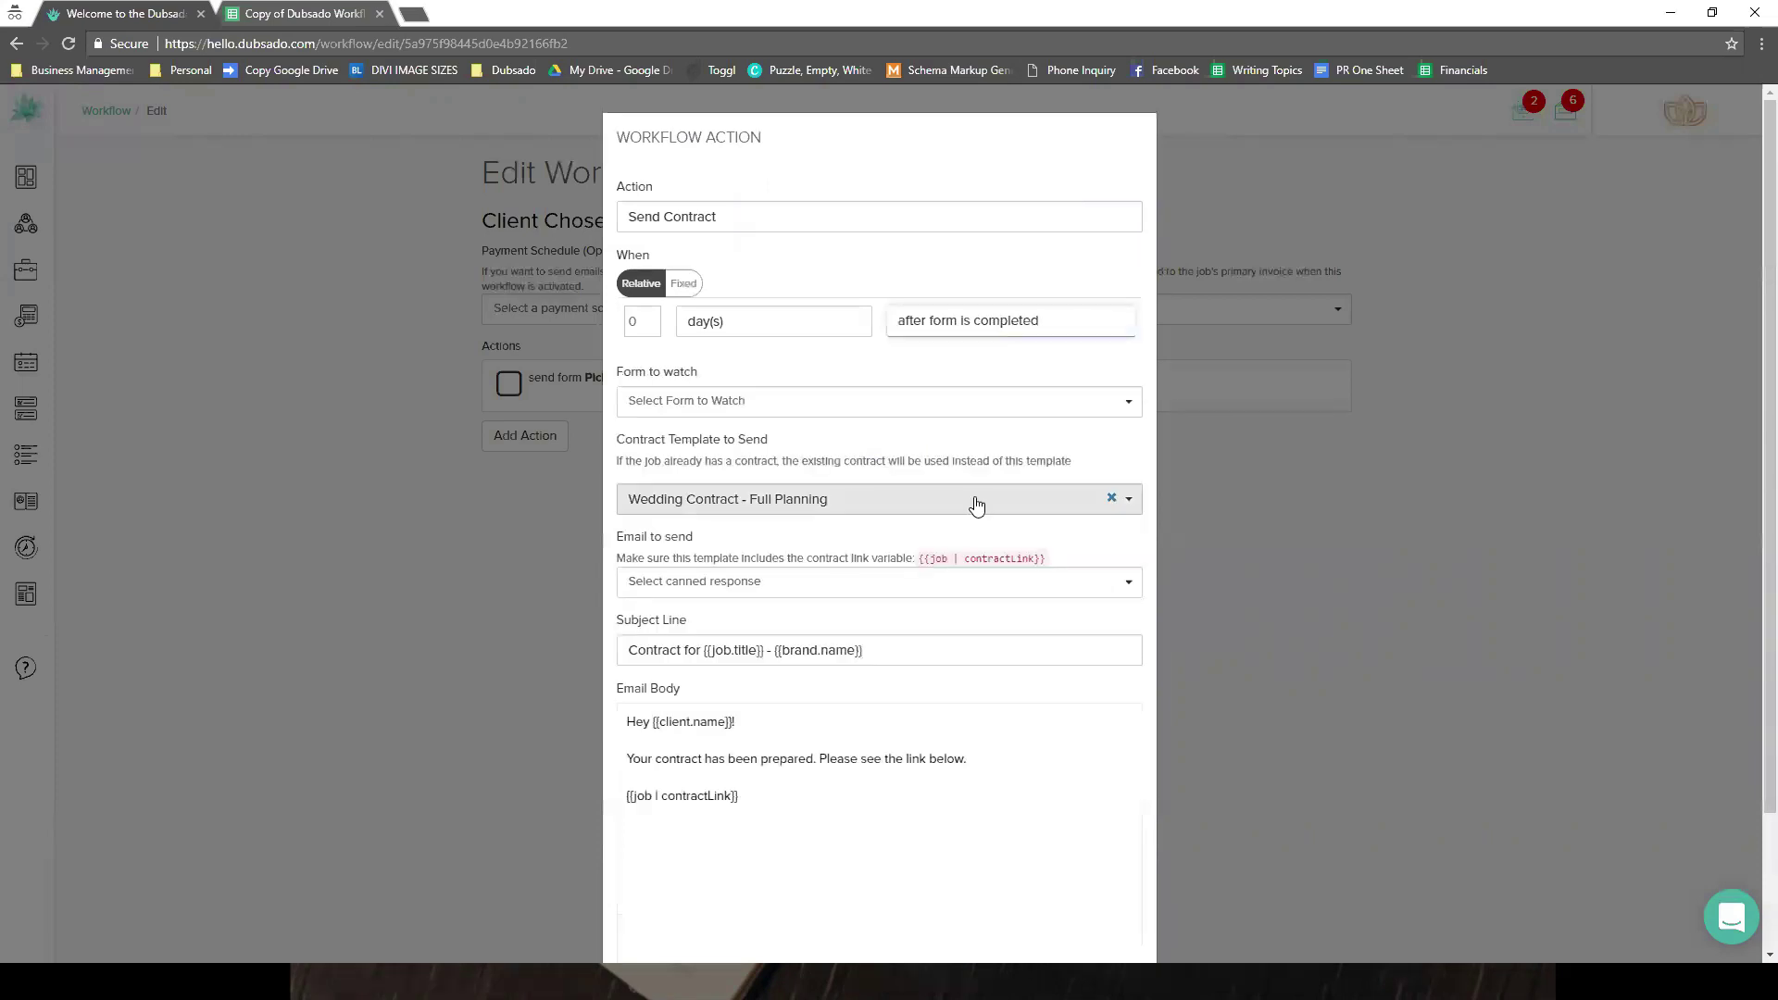
{"action": "left_click", "coordinate": [959, 406]}
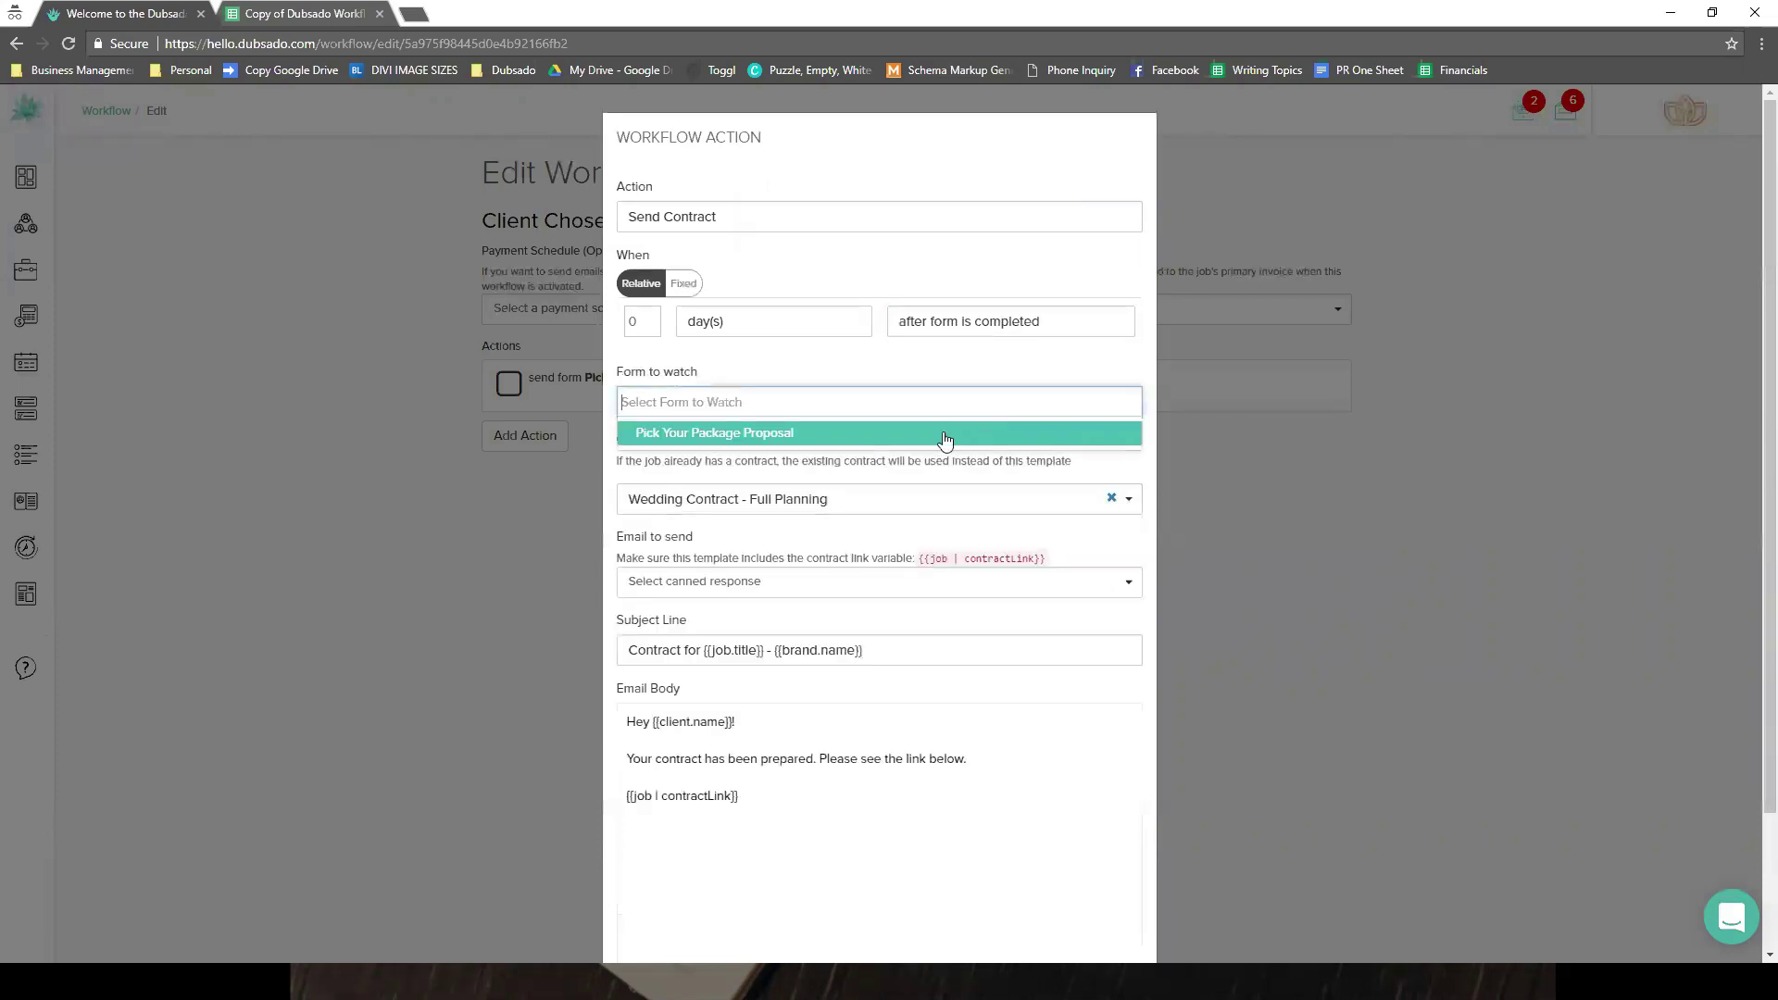
{"action": "left_click", "coordinate": [944, 435]}
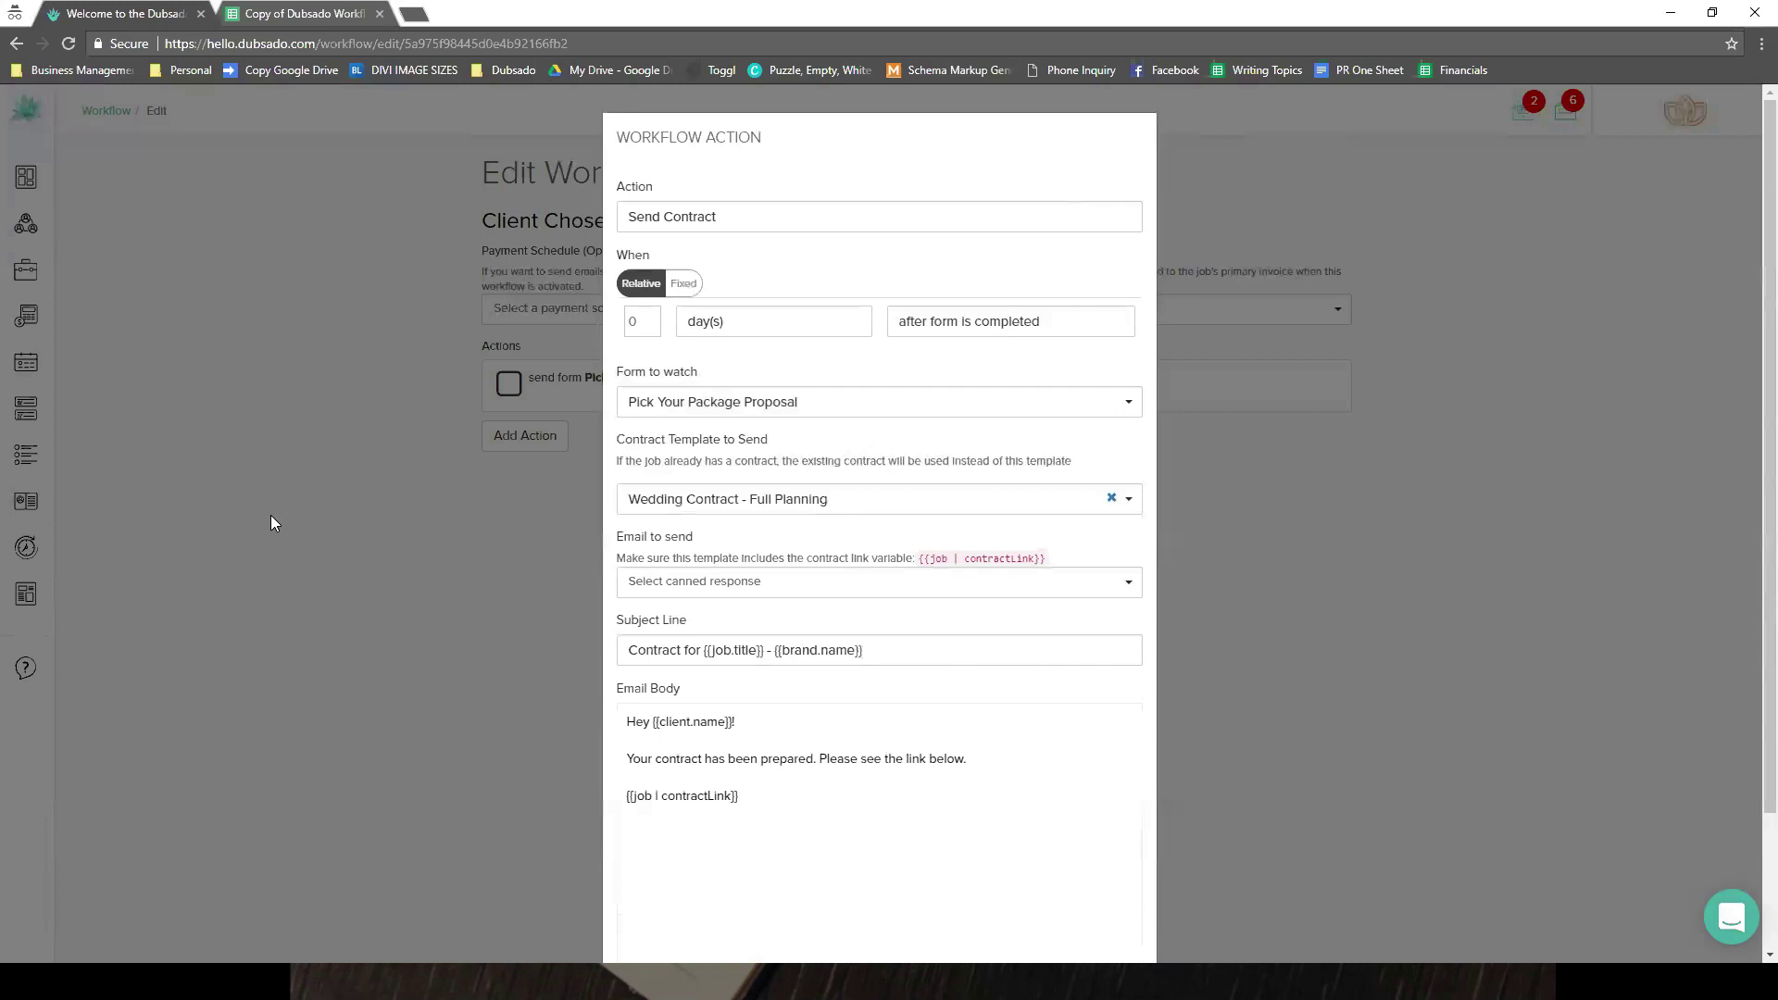
- Retime the contract action to after the workflow starts, then change it to Create Invoice
{"action": "scroll", "coordinate": [272, 519], "scroll_direction": "down", "scroll_amount": 2}
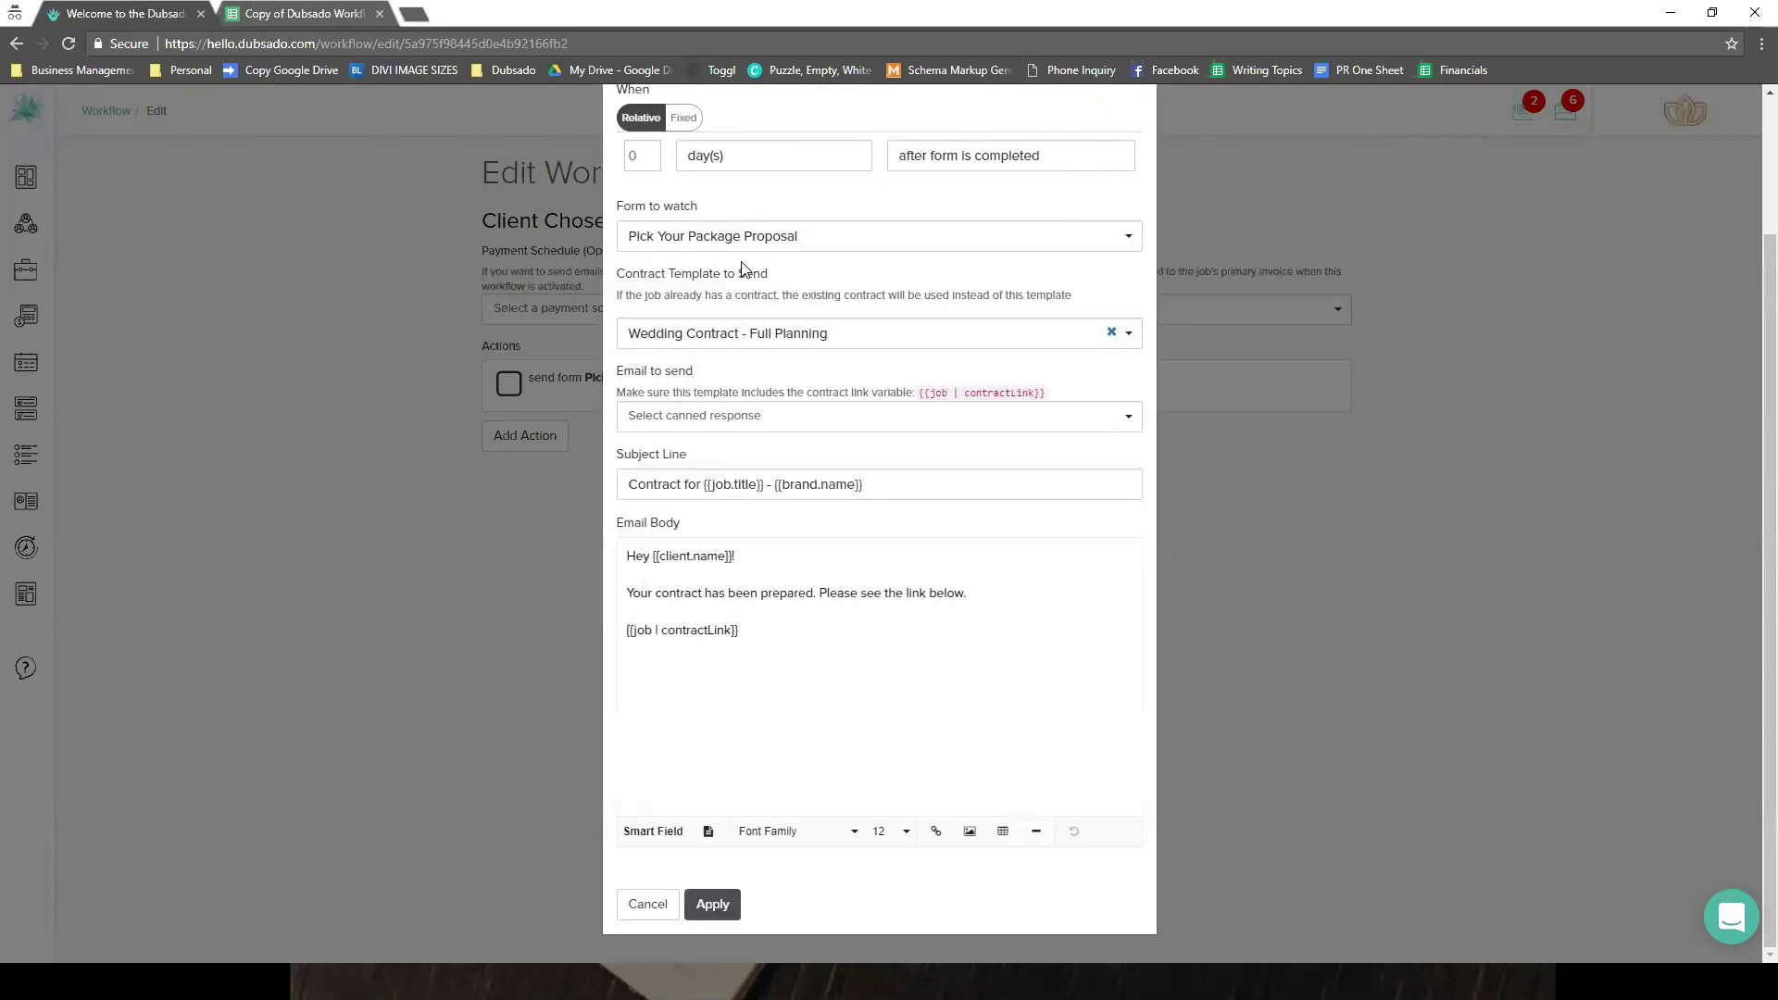
{"action": "left_click", "coordinate": [1005, 176]}
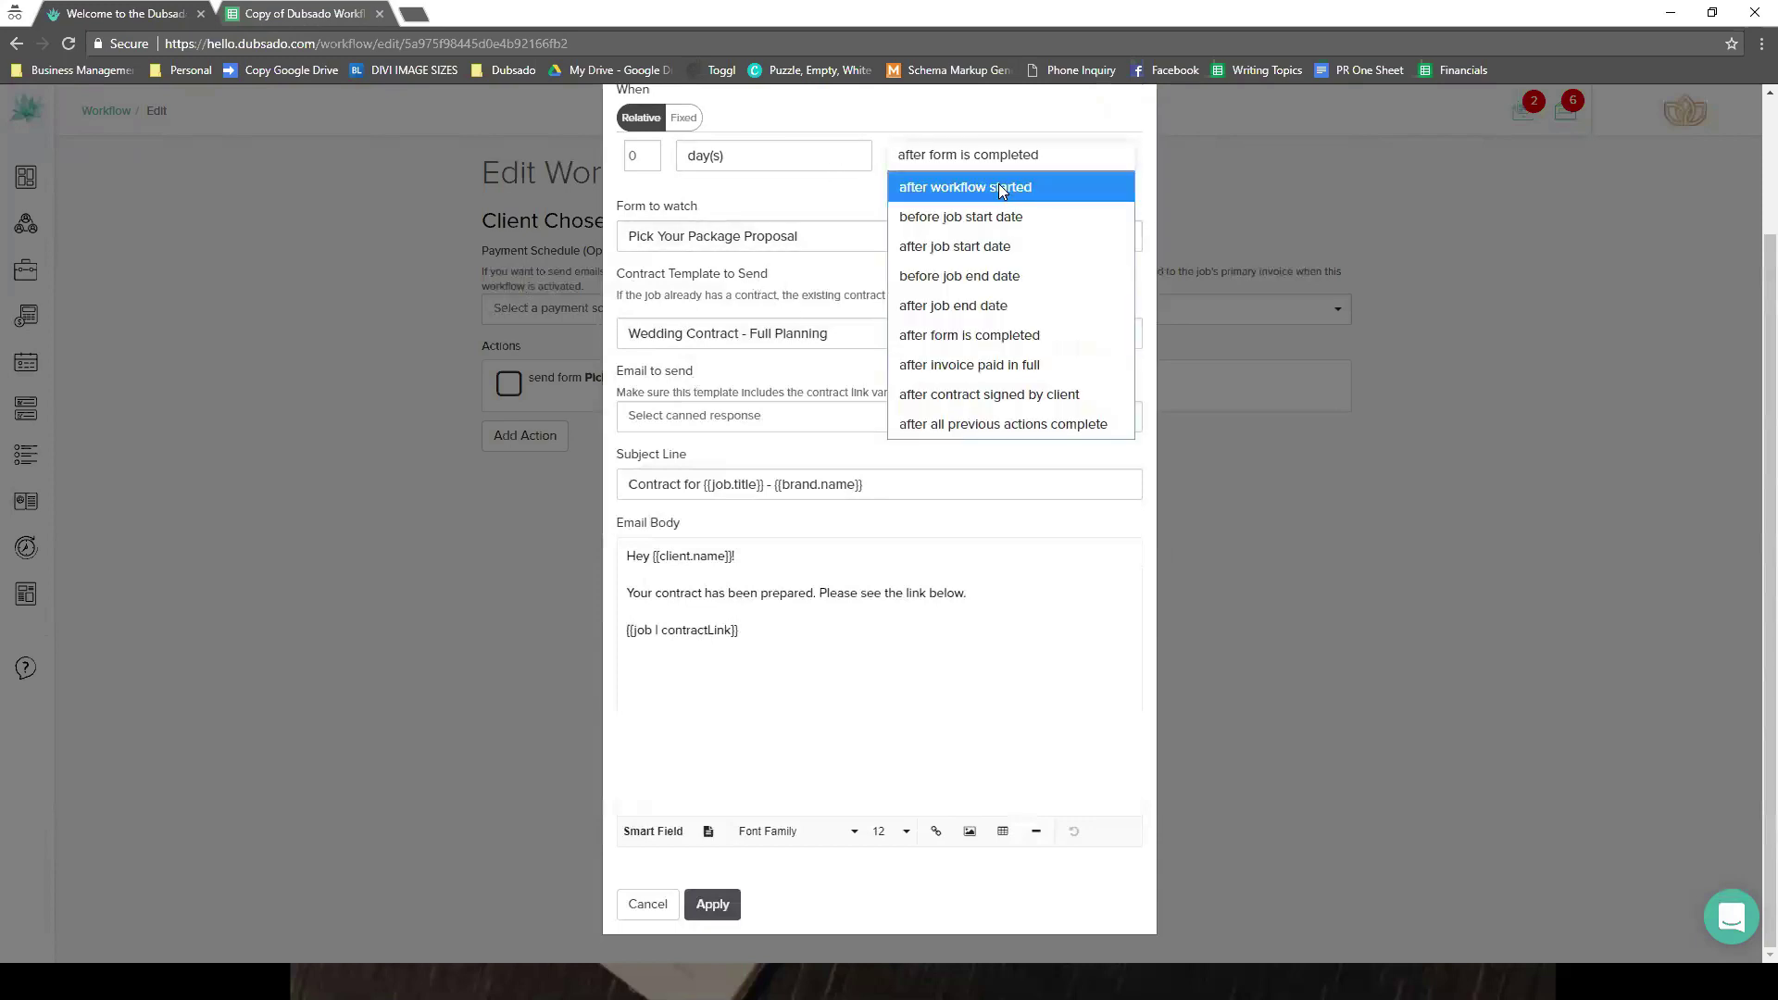
{"action": "left_click", "coordinate": [987, 183]}
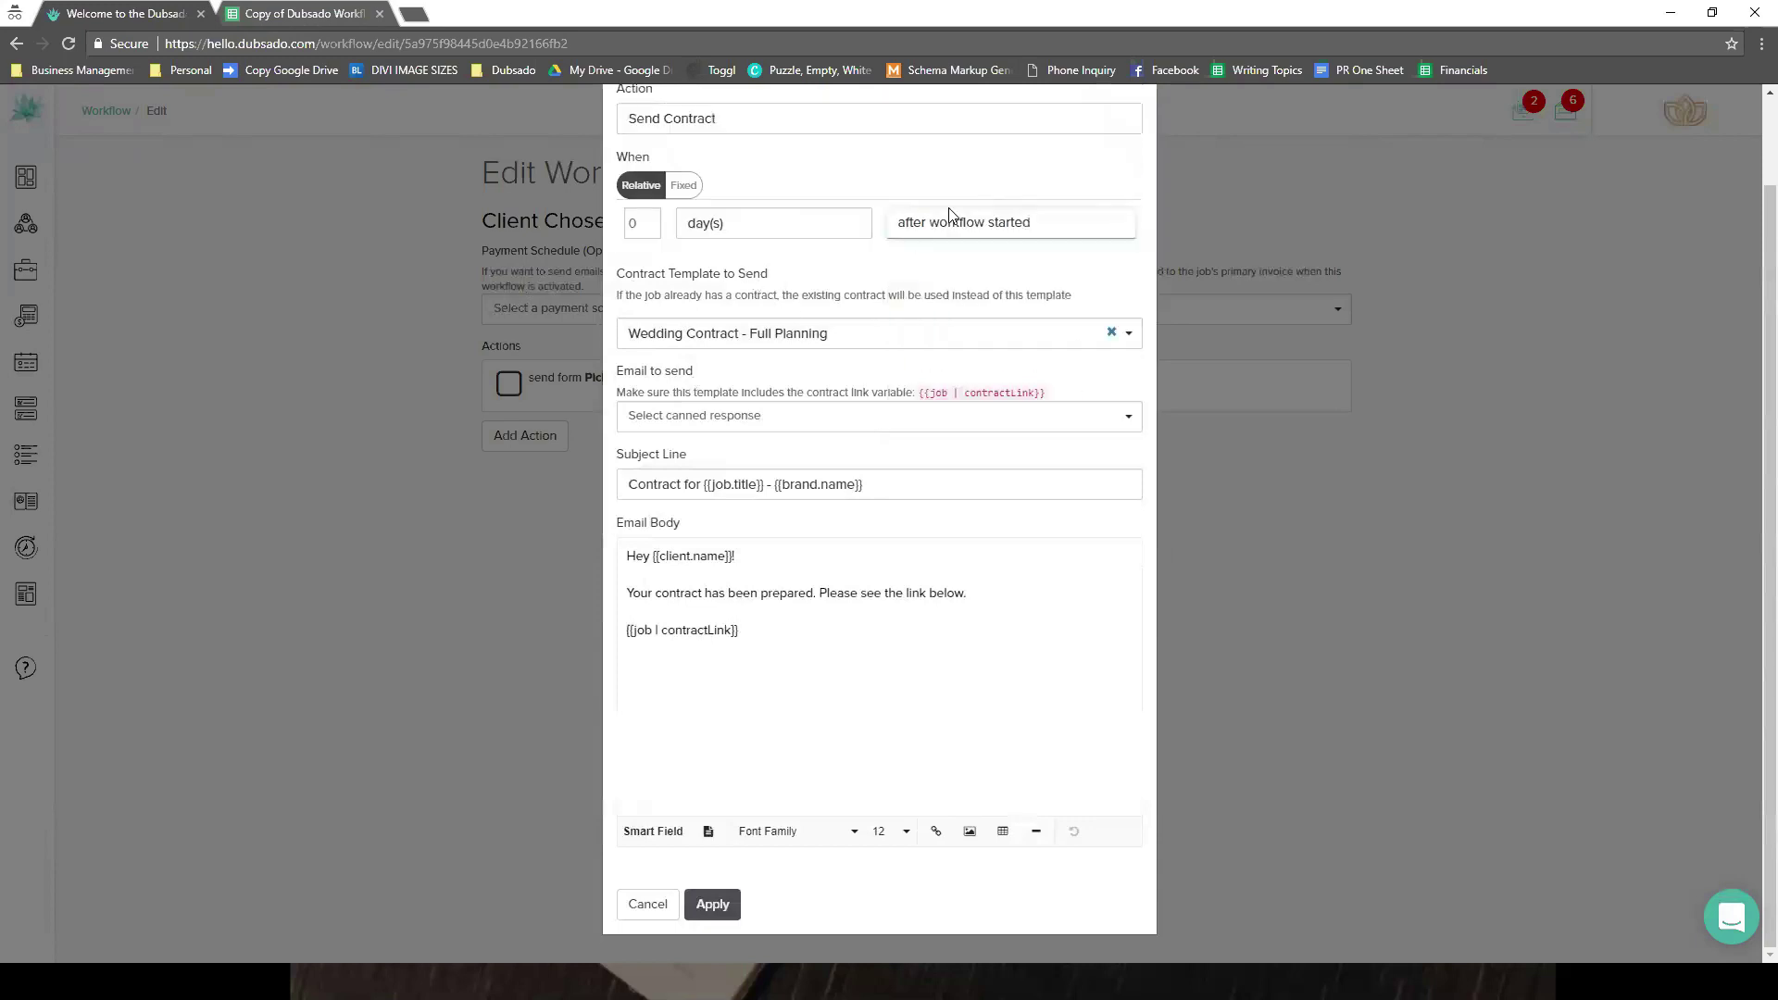
{"action": "left_click", "coordinate": [827, 335]}
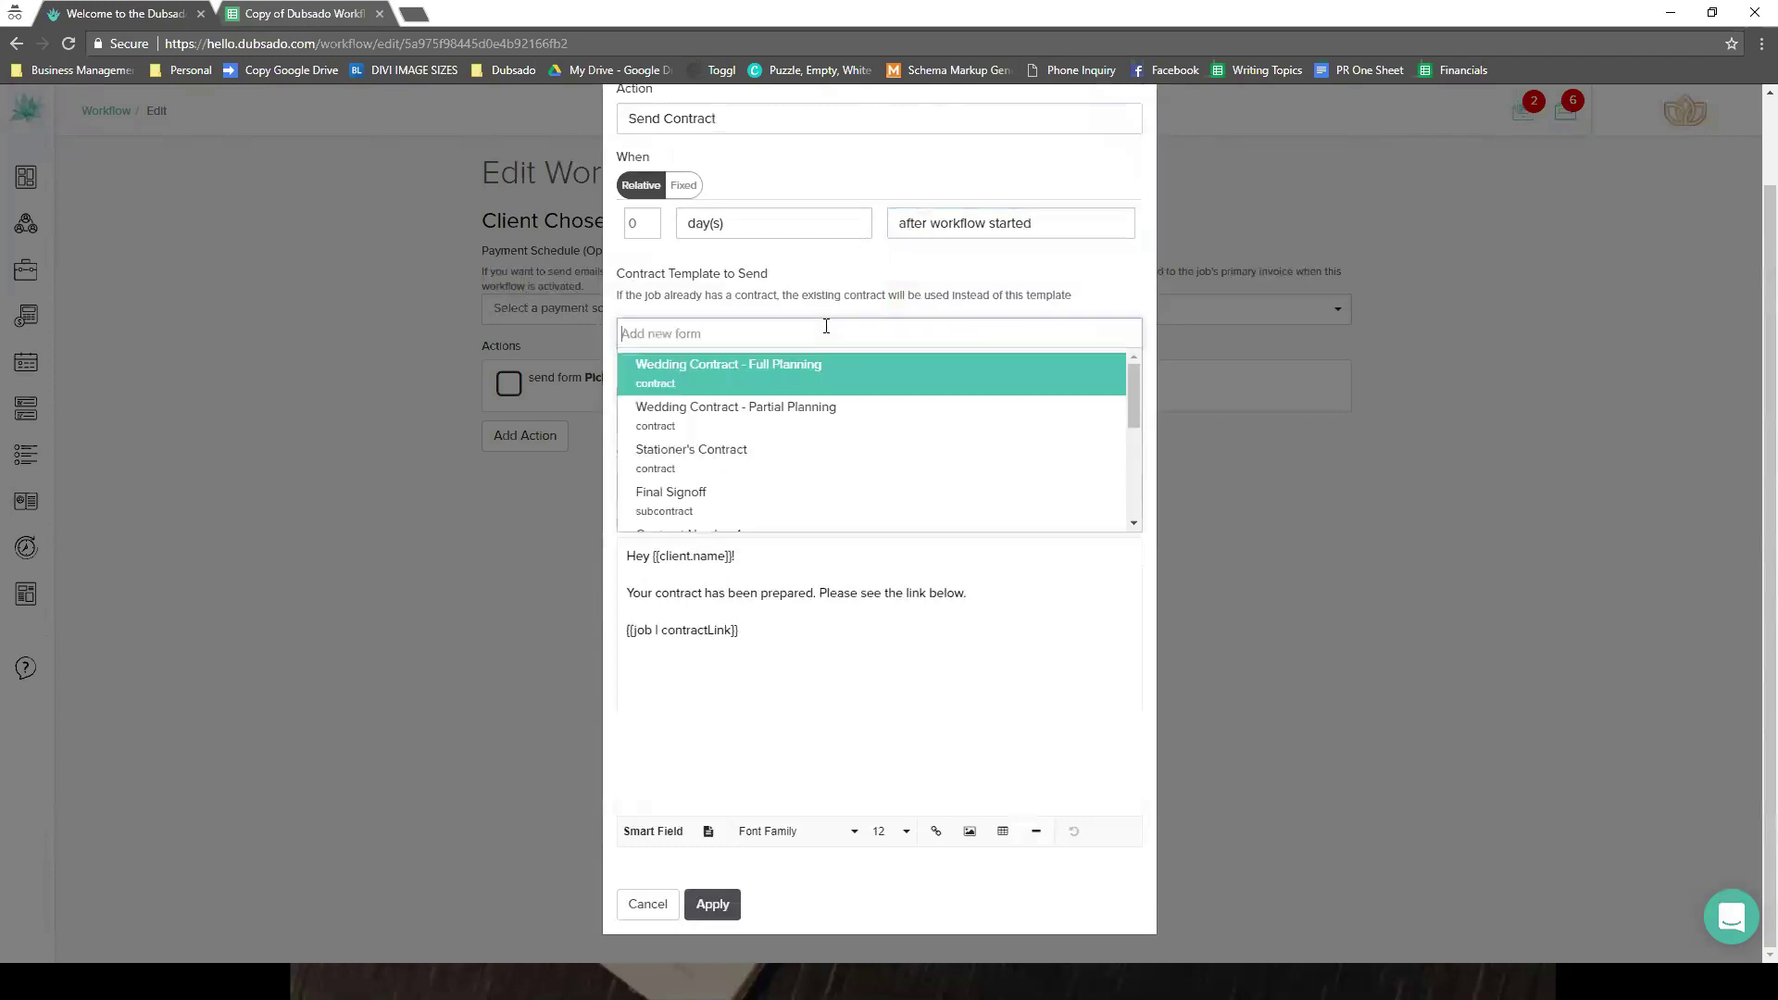
{"action": "left_click", "coordinate": [755, 130]}
{"action": "left_click", "coordinate": [754, 128]}
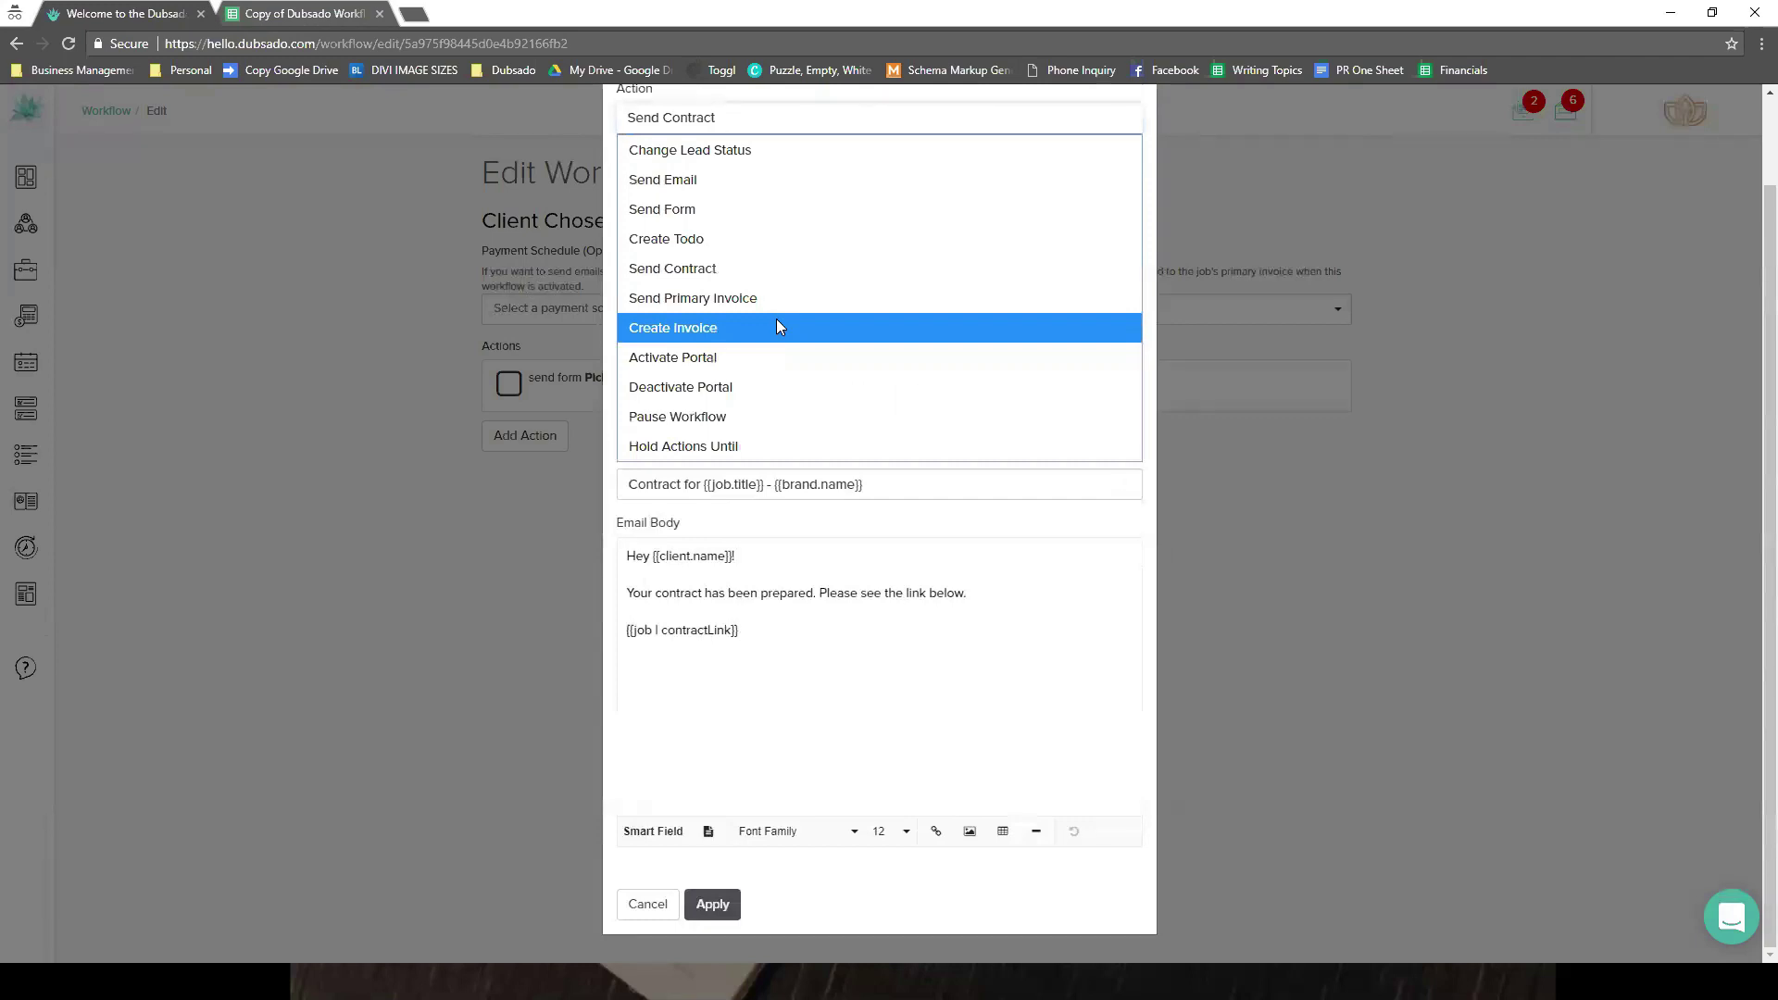
{"action": "left_click", "coordinate": [777, 324]}
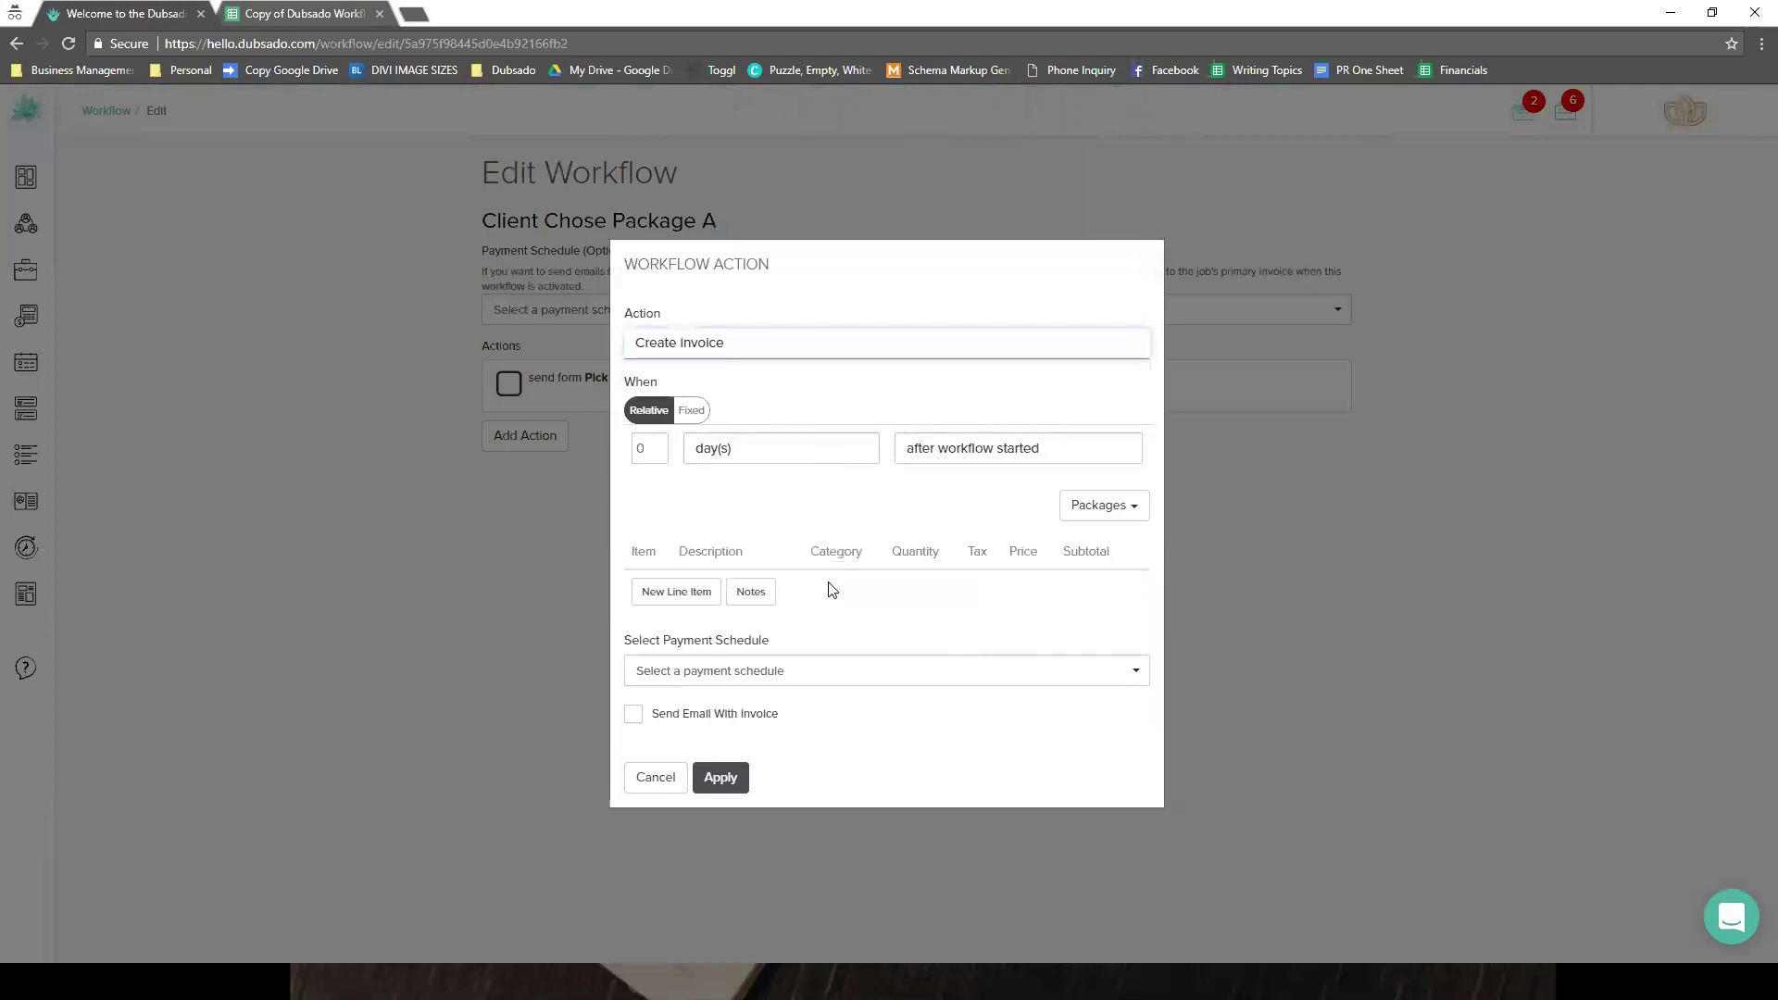
- Load a saved package's line items, use New Payment Schedule, and enable Send Email With Invoice
{"action": "left_click", "coordinate": [1103, 505]}
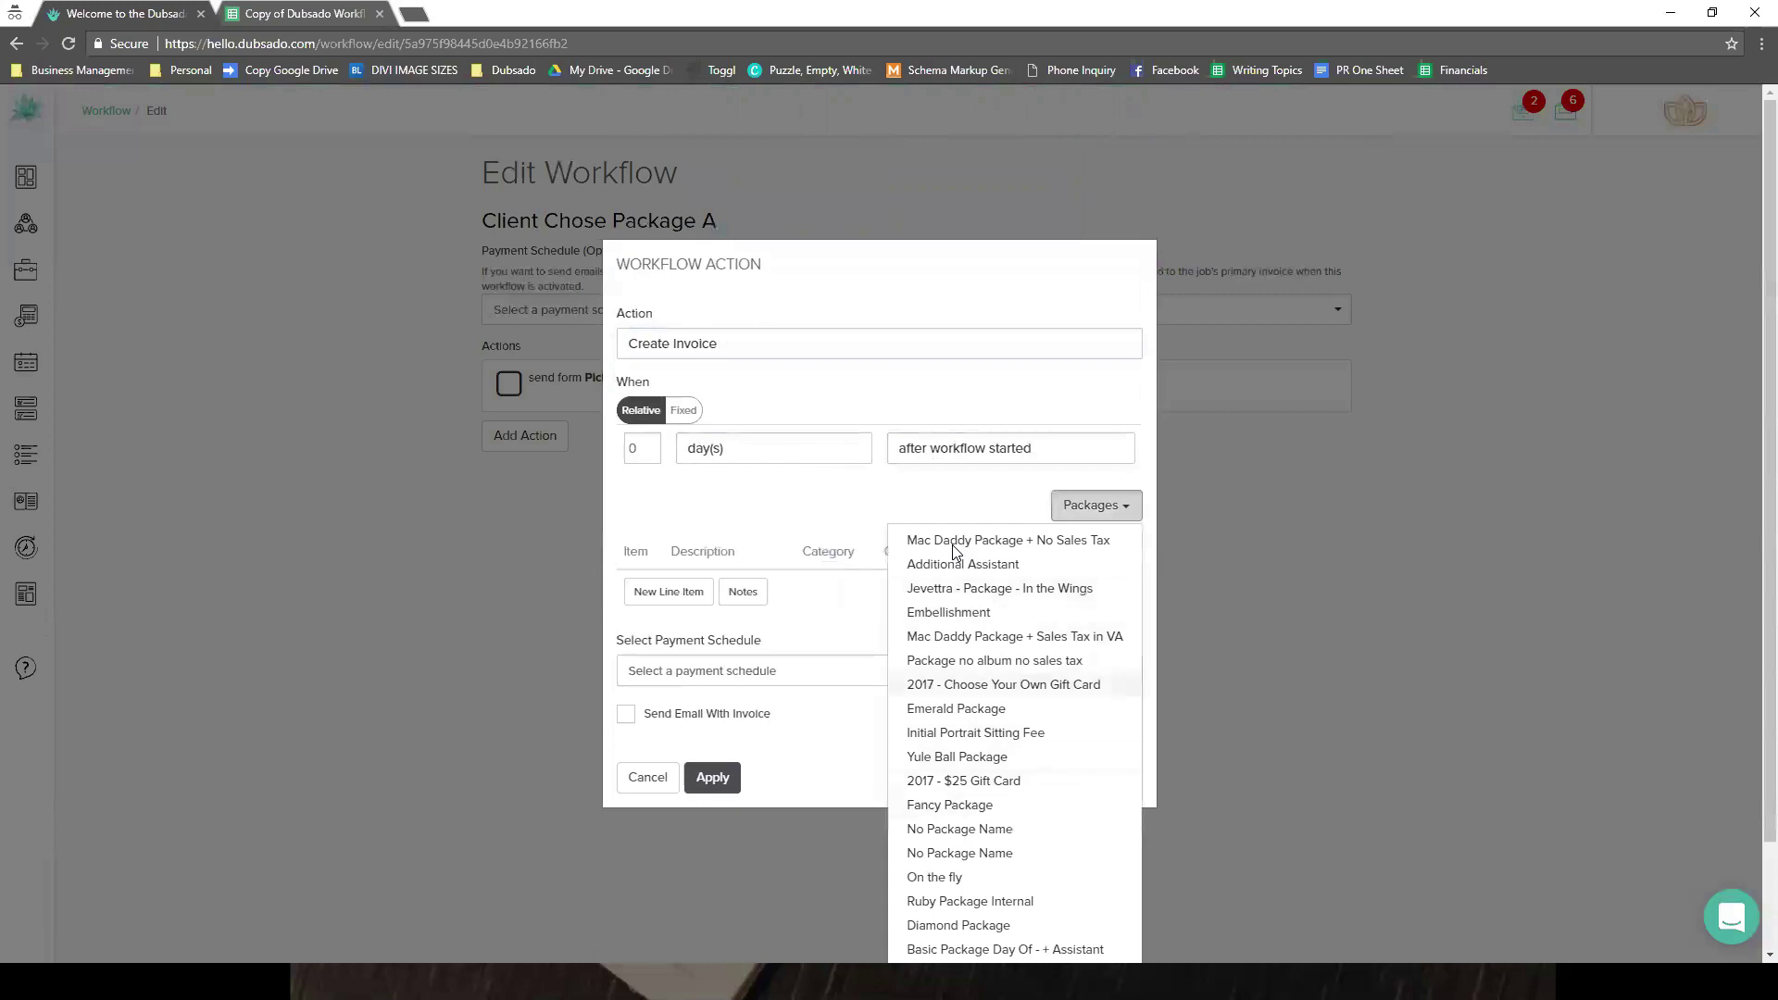
{"action": "left_click", "coordinate": [998, 540]}
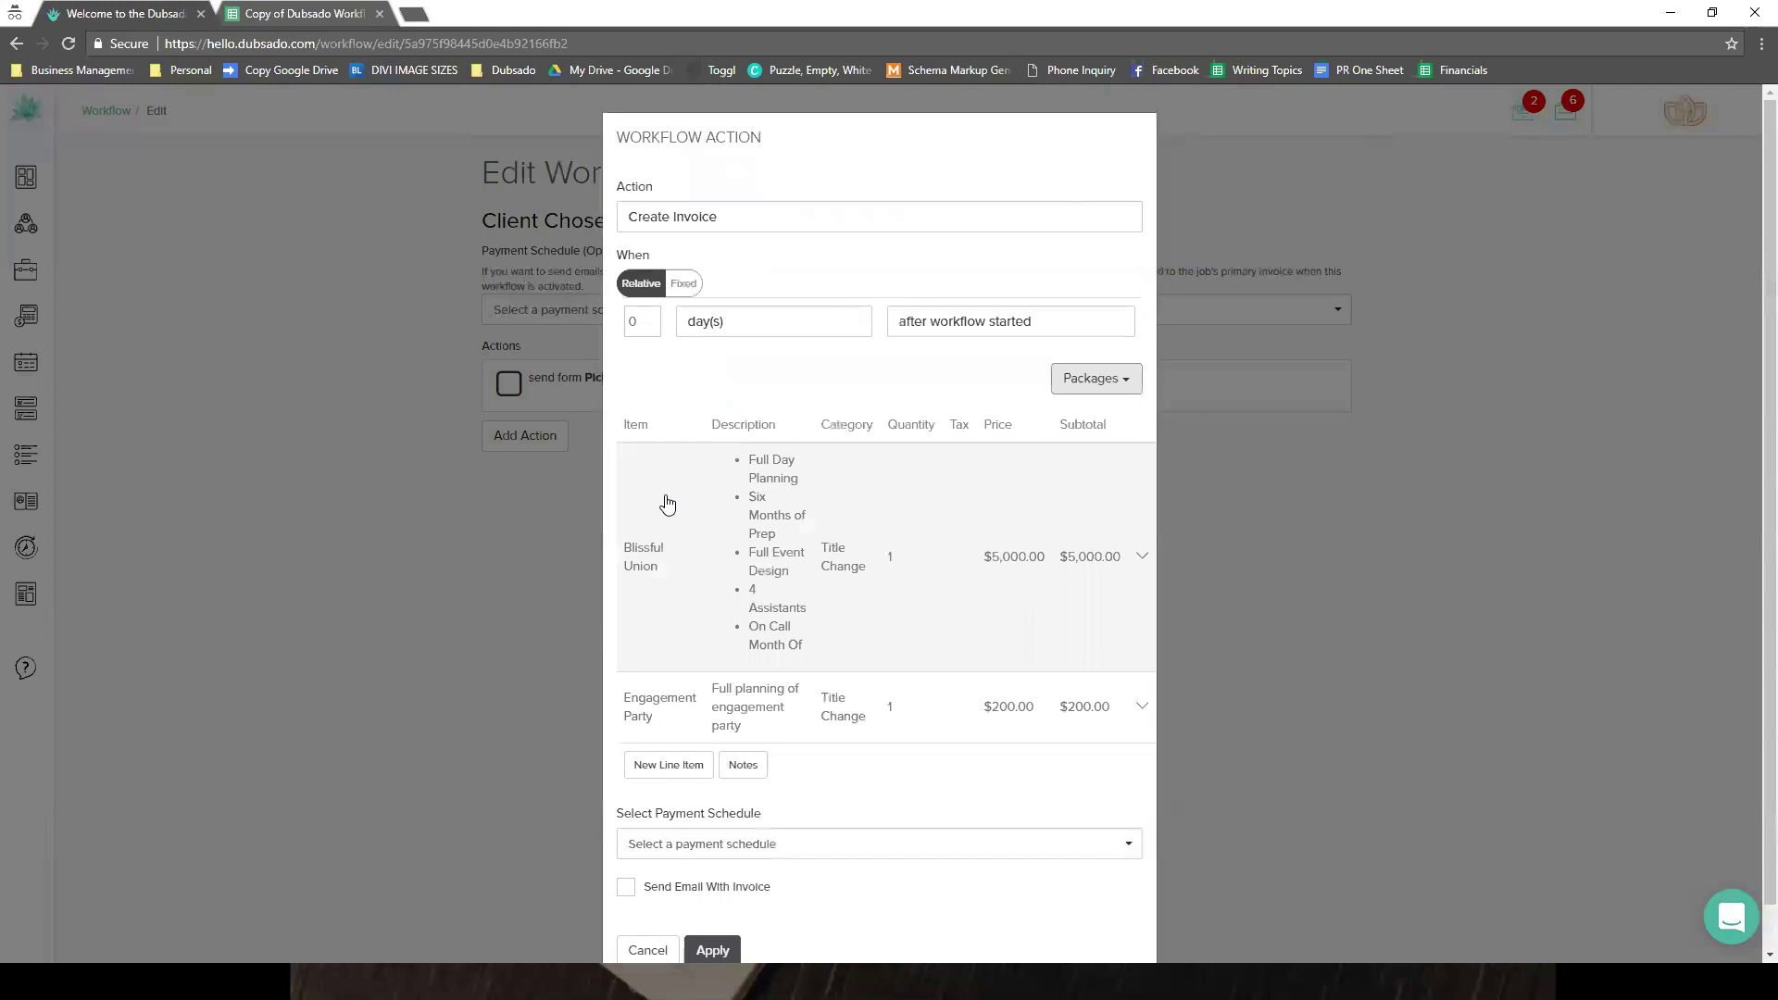
{"action": "scroll", "coordinate": [667, 503], "scroll_direction": "down", "scroll_amount": 1}
{"action": "left_click", "coordinate": [782, 798]}
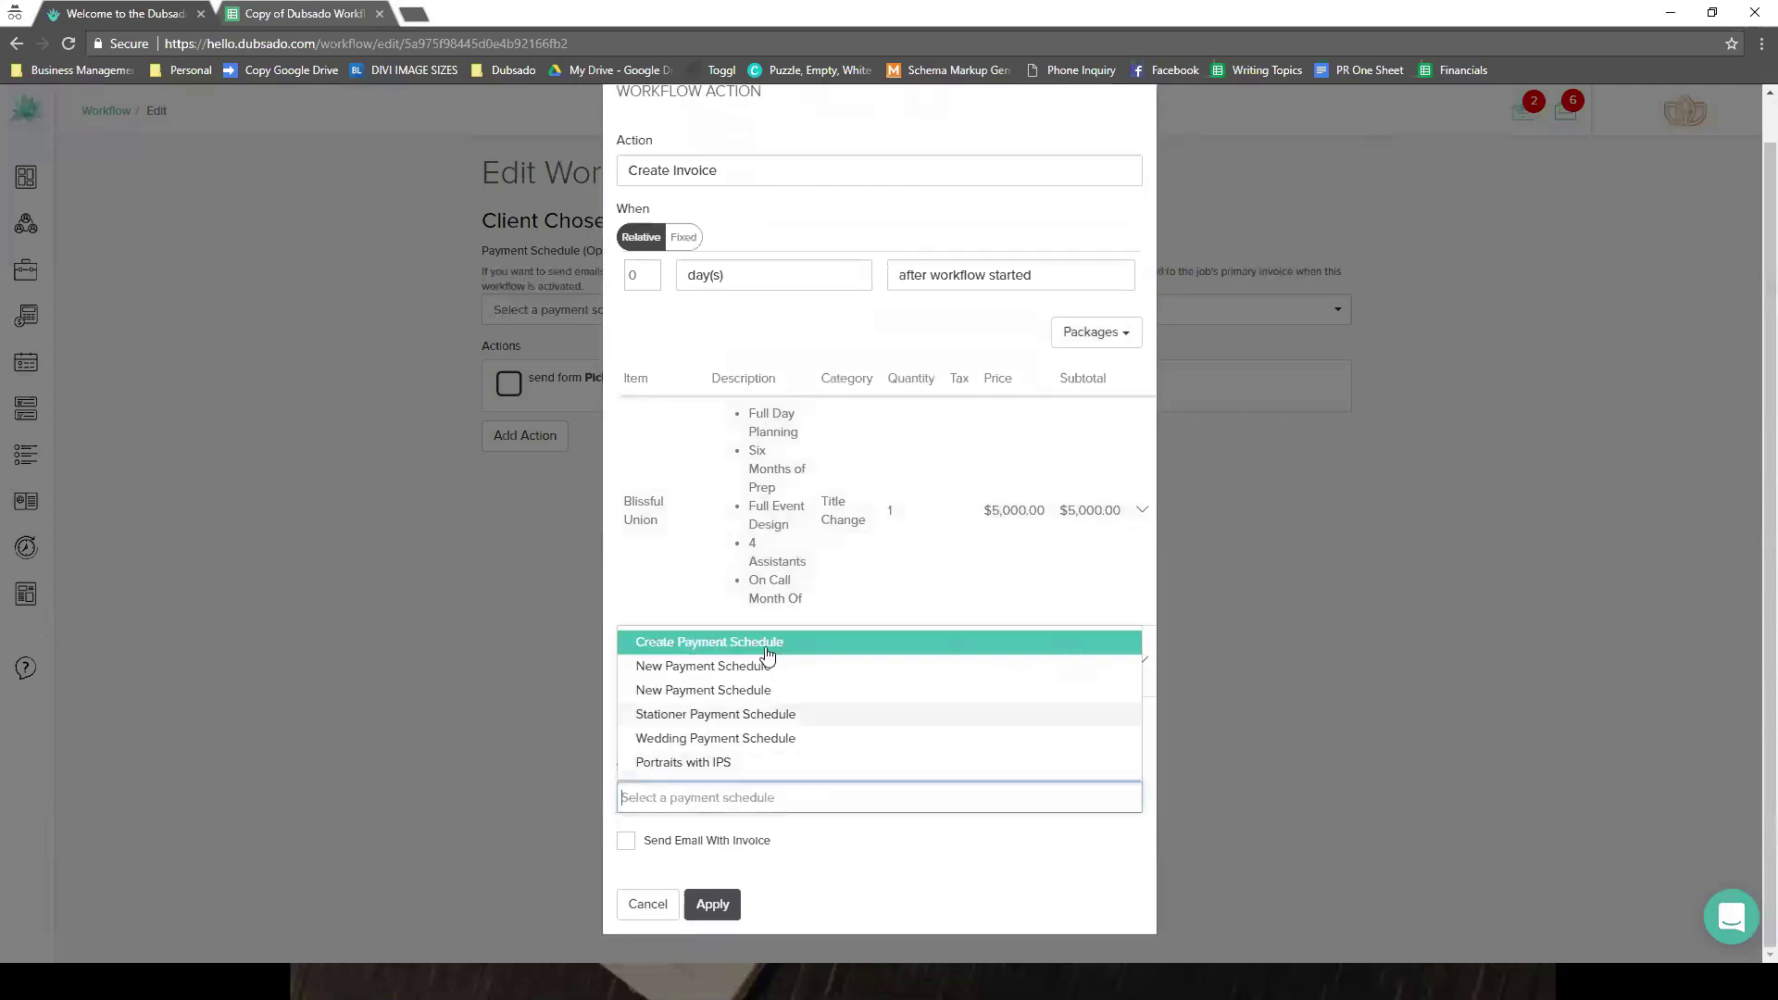
{"action": "left_click", "coordinate": [765, 669]}
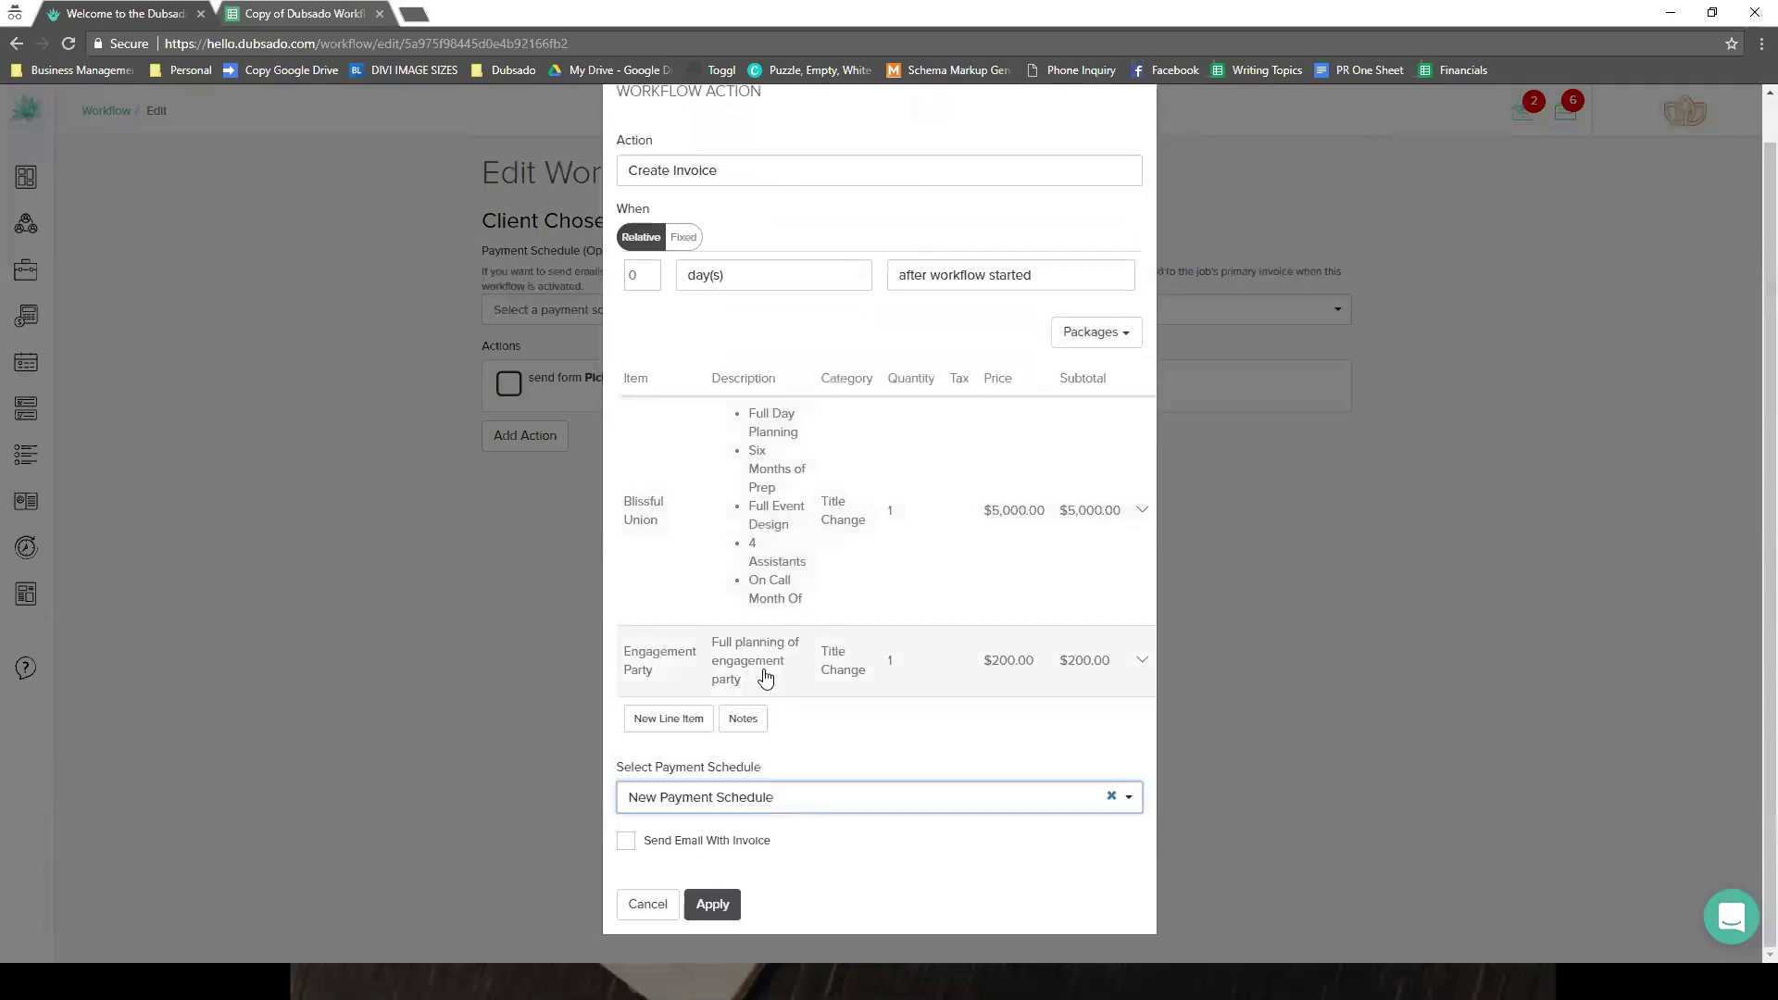
{"action": "left_click", "coordinate": [655, 848]}
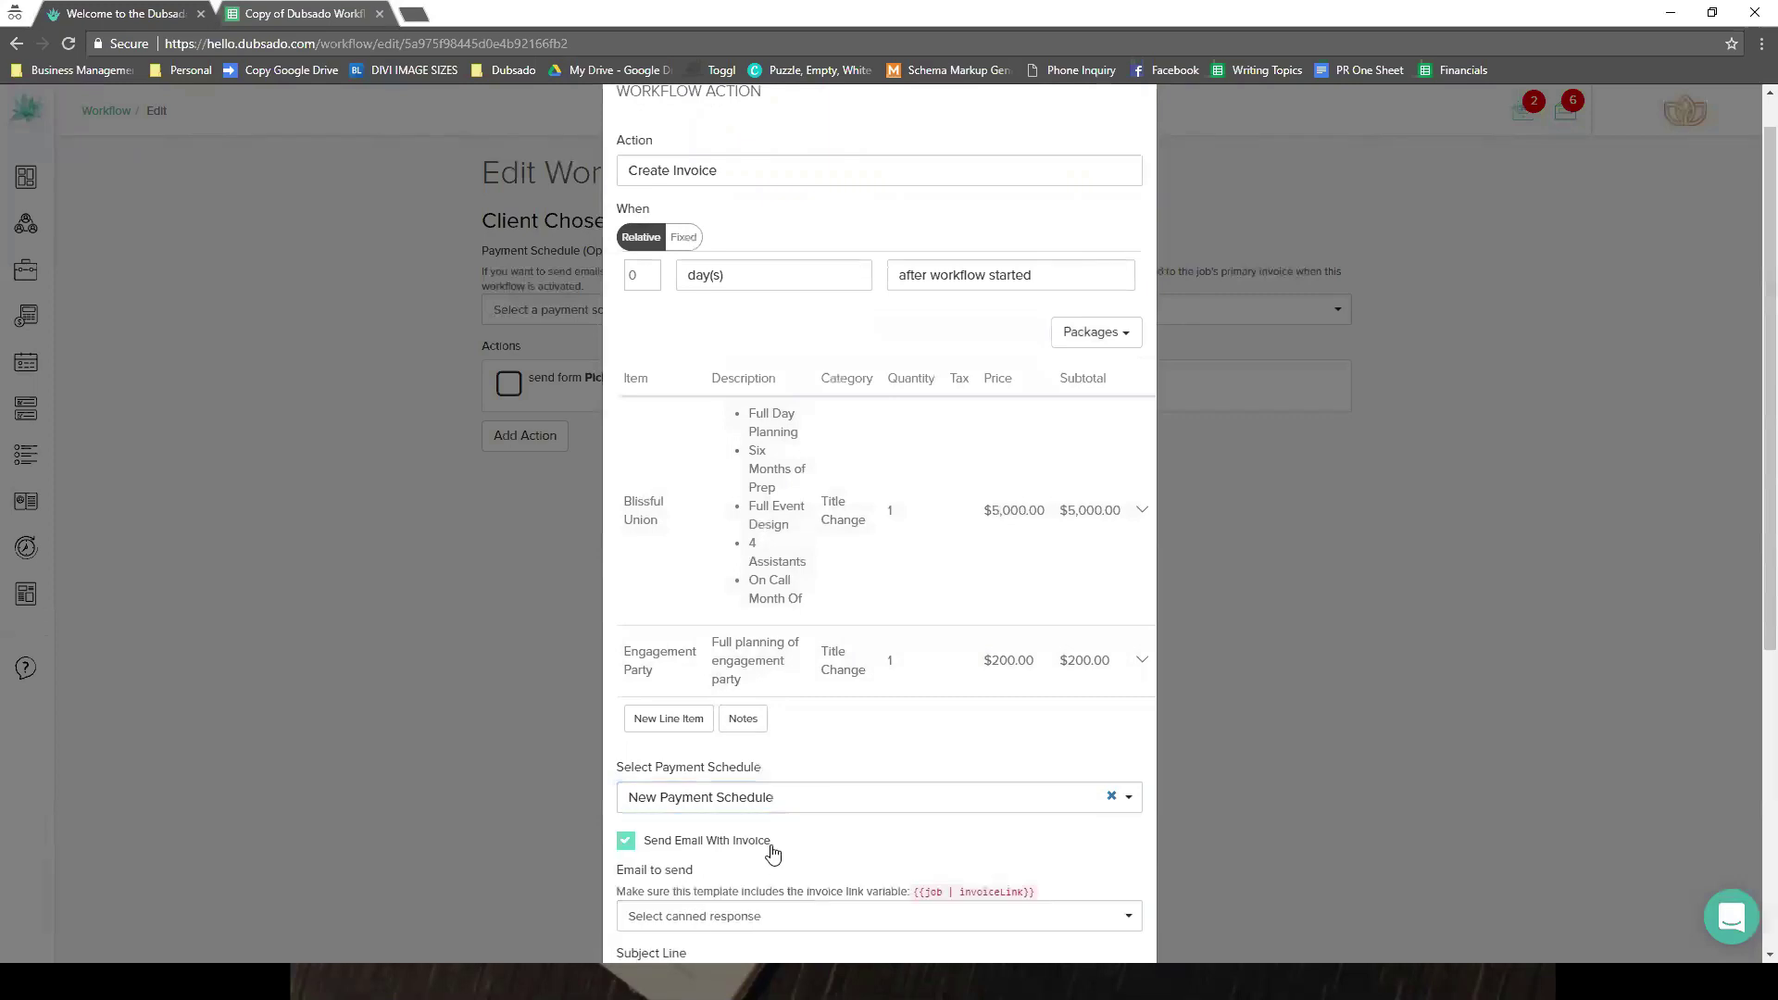
{"action": "scroll", "coordinate": [774, 853], "scroll_direction": "down", "scroll_amount": 5}
- Replace the reminder sentence with 'Here is some information on your items you would like to order.'
{"action": "left_click", "coordinate": [827, 453]}
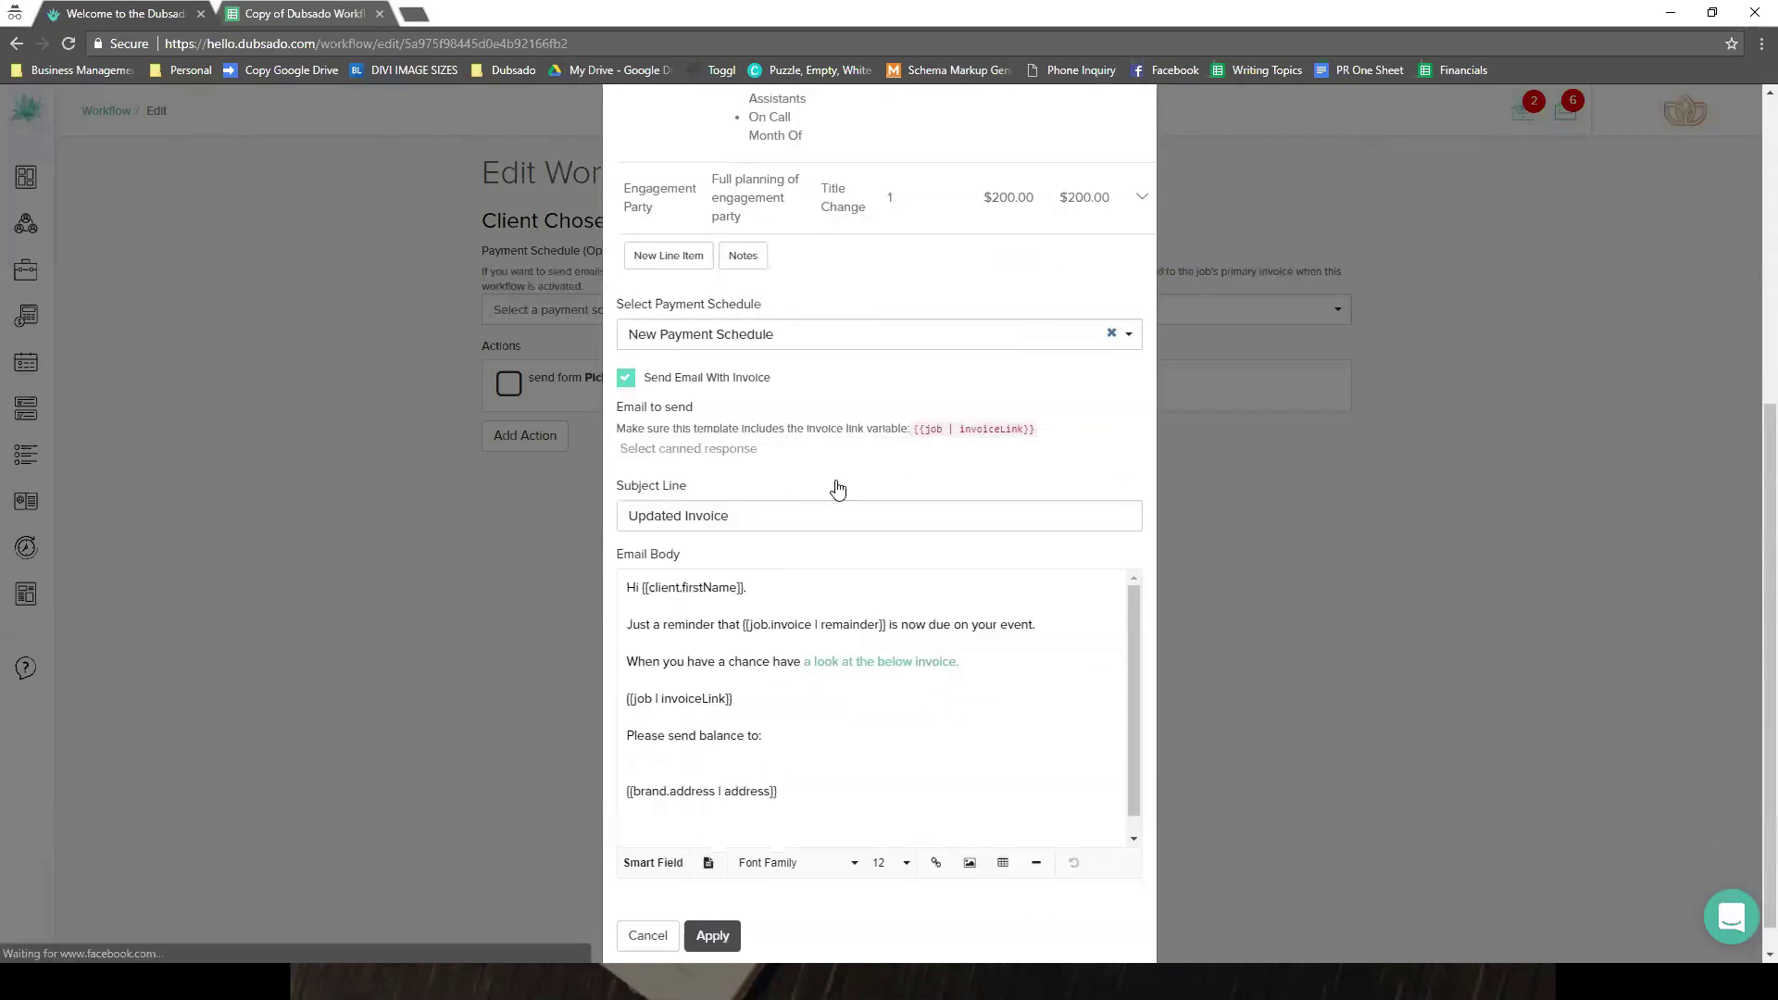
{"action": "scroll", "coordinate": [794, 576], "scroll_direction": "down", "scroll_amount": 3}
{"action": "scroll", "coordinate": [795, 575], "scroll_direction": "down", "scroll_amount": 4}
{"action": "scroll", "coordinate": [765, 552], "scroll_direction": "up", "scroll_amount": 2}
{"action": "scroll", "coordinate": [801, 539], "scroll_direction": "up", "scroll_amount": 3}
{"action": "left_click", "coordinate": [794, 682]}
{"action": "left_click_drag", "start_coordinate": [752, 674], "coordinate": [630, 671]}
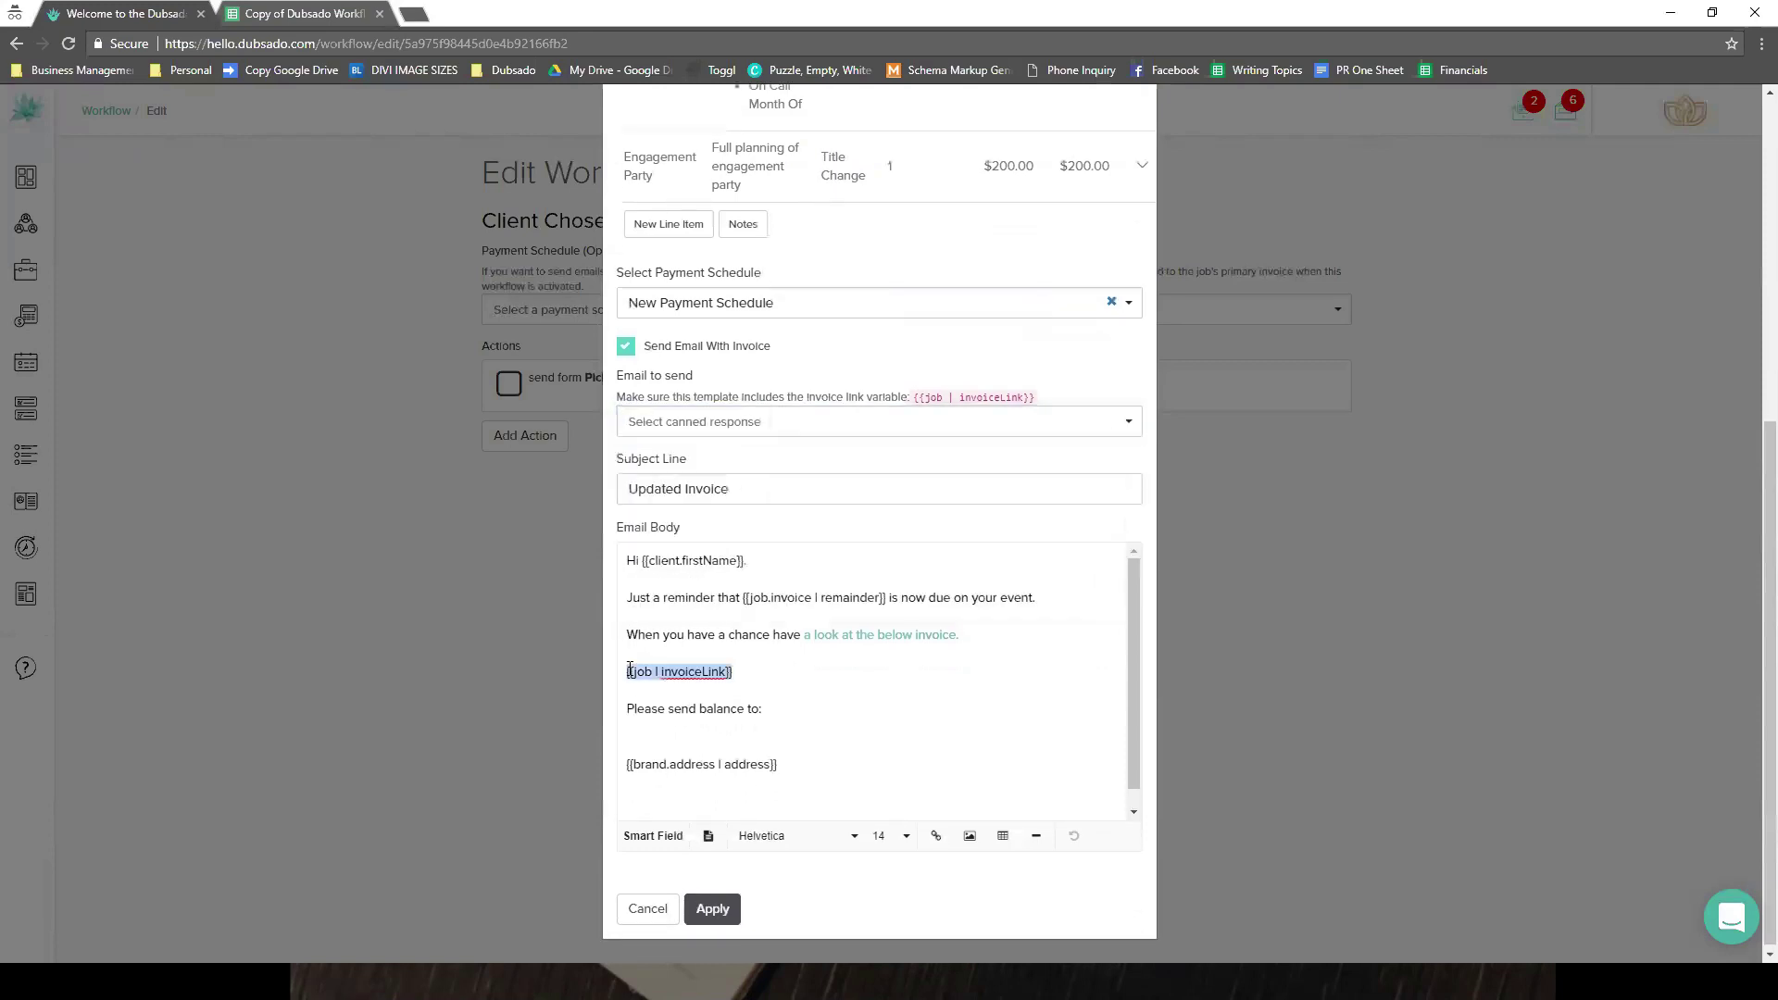
{"action": "left_click", "coordinate": [1039, 598]}
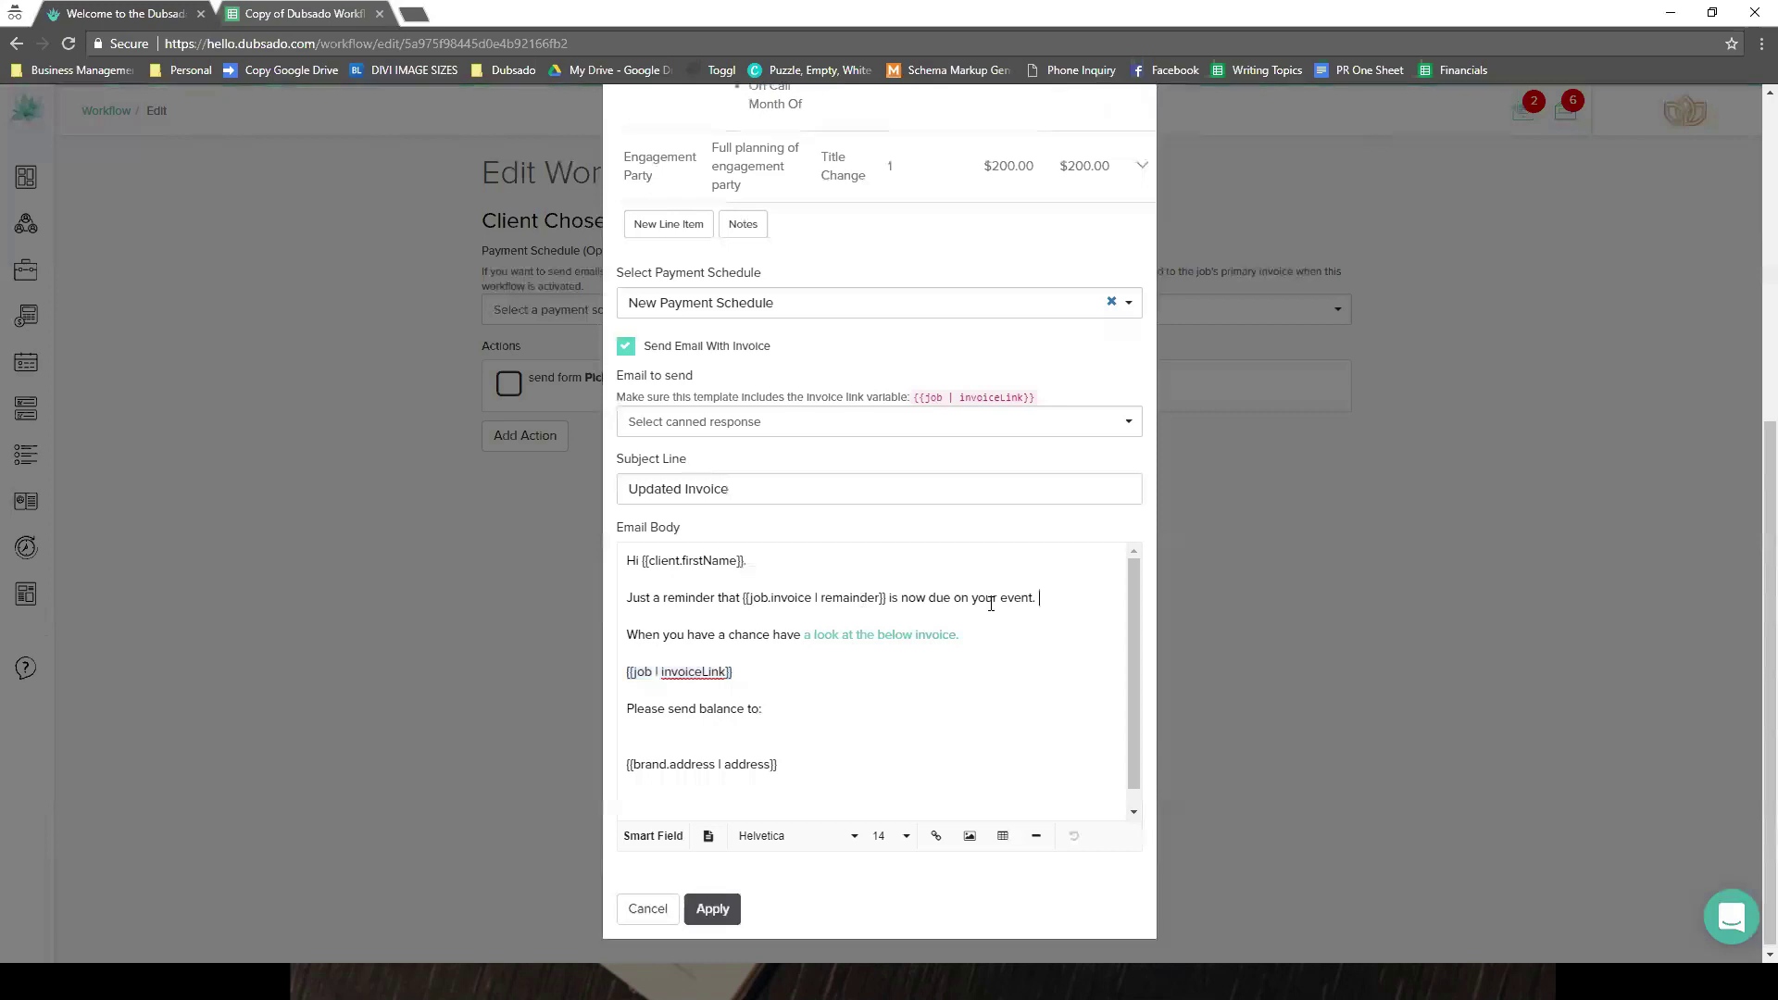
{"action": "left_click_drag", "start_coordinate": [1037, 599], "coordinate": [553, 580]}
{"action": "type", "text": "Here "}
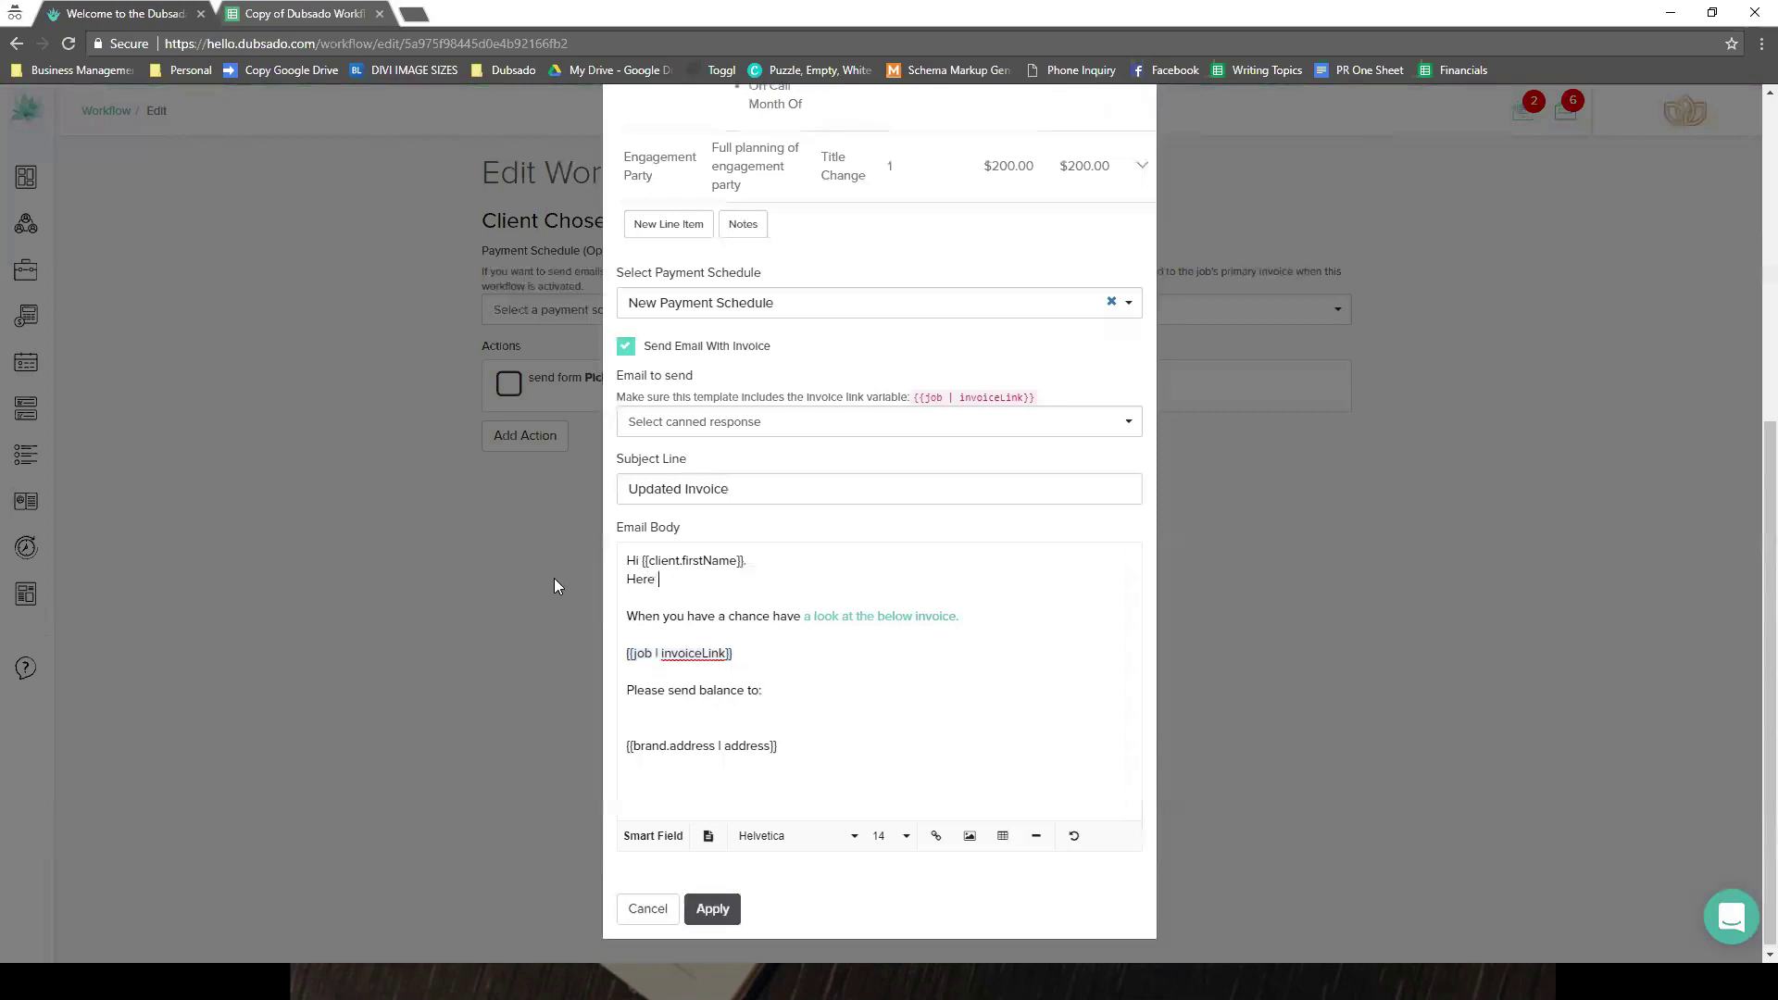
{"action": "type", "text": "is some informaiton on your workflow"}
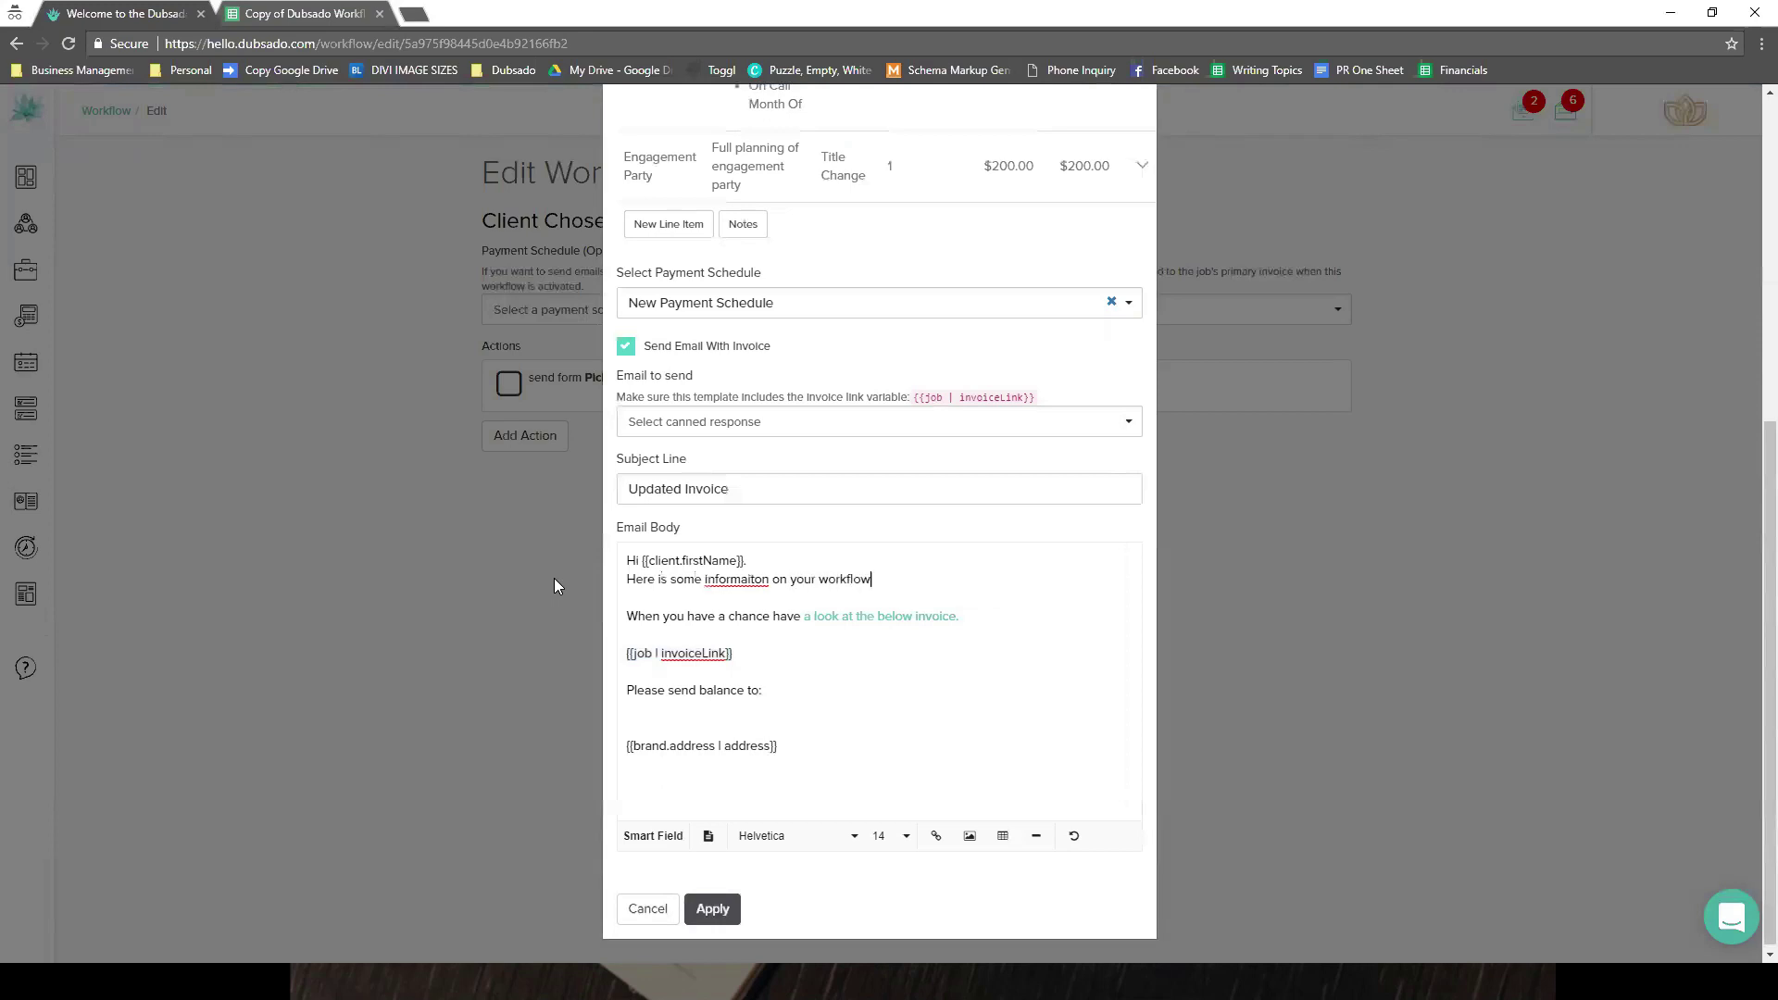
{"action": "key", "text": "BackSpace"}
{"action": "key", "text": "BackSpace"}
{"action": "key", "text": "BackSpace"}
{"action": "key", "text": "BackSpace"}
{"action": "key", "text": "BackSpace"}
{"action": "key", "text": "BackSpace"}
{"action": "key", "text": "BackSpace"}
{"action": "key", "text": "BackSpace"}
{"action": "type", "text": "items you would like to order."}
- Correct the spelling to 'information', add a blank line after the greeting, and save the action
{"action": "right_click", "coordinate": [746, 577]}
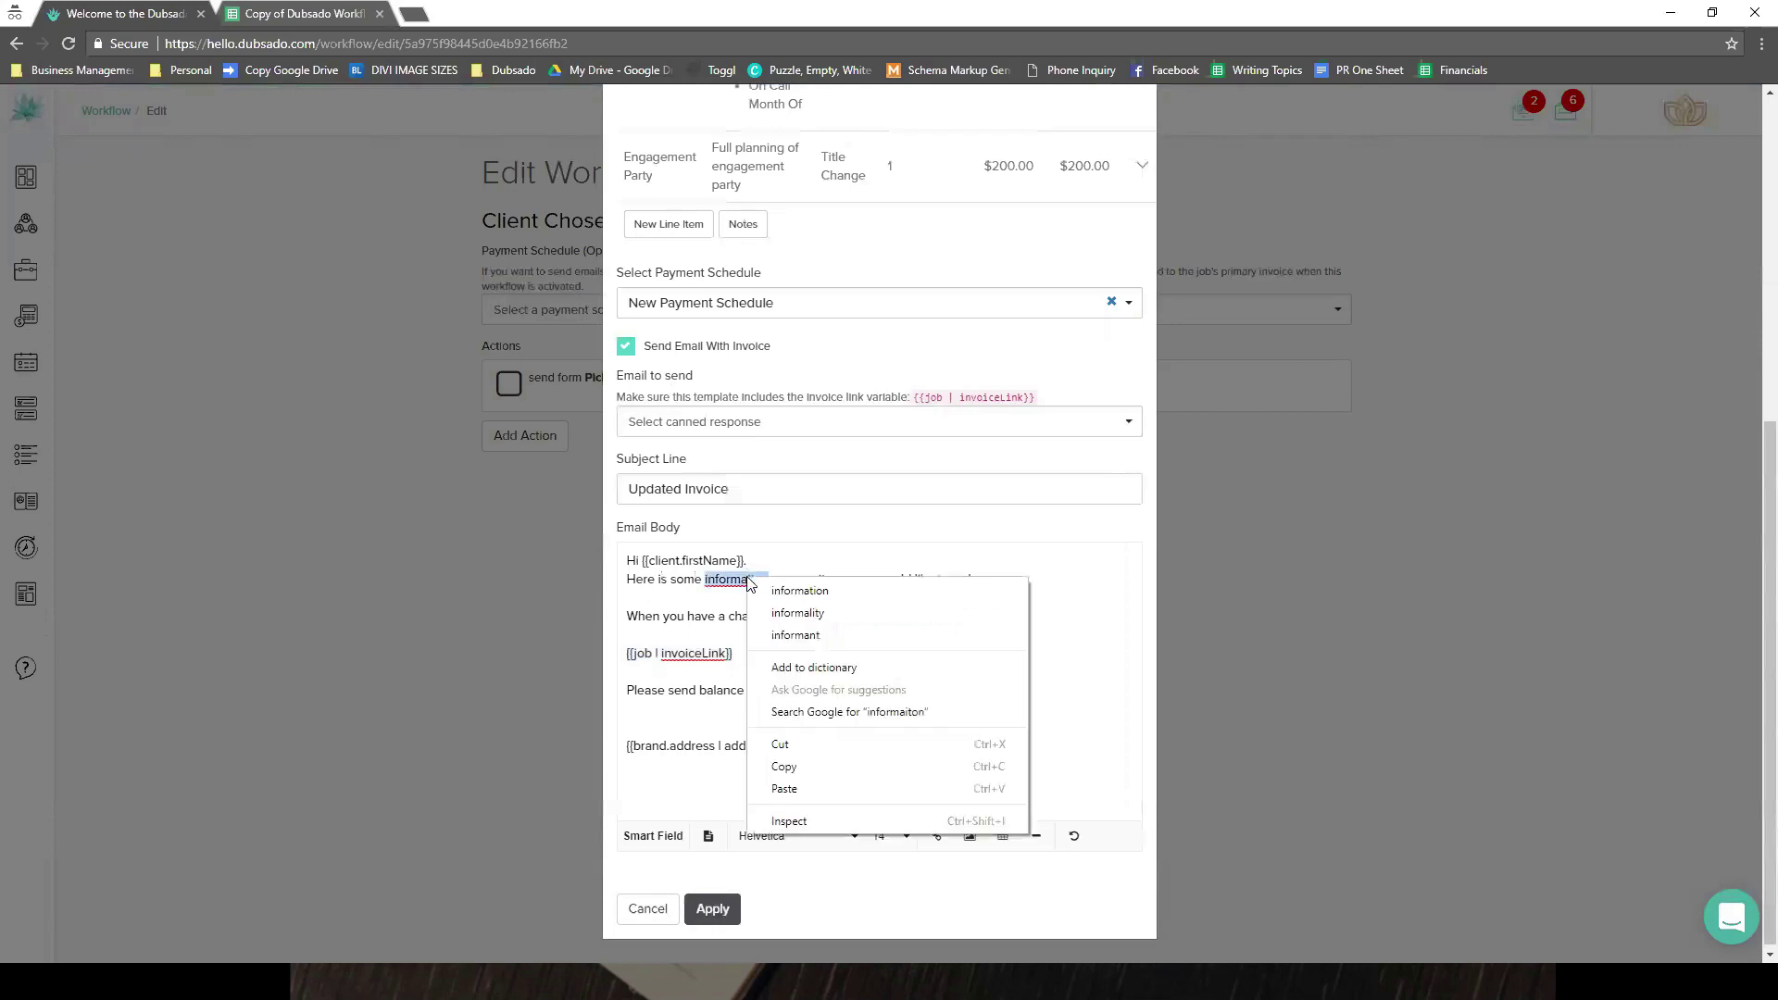
{"action": "left_click", "coordinate": [776, 587]}
{"action": "left_click", "coordinate": [779, 562]}
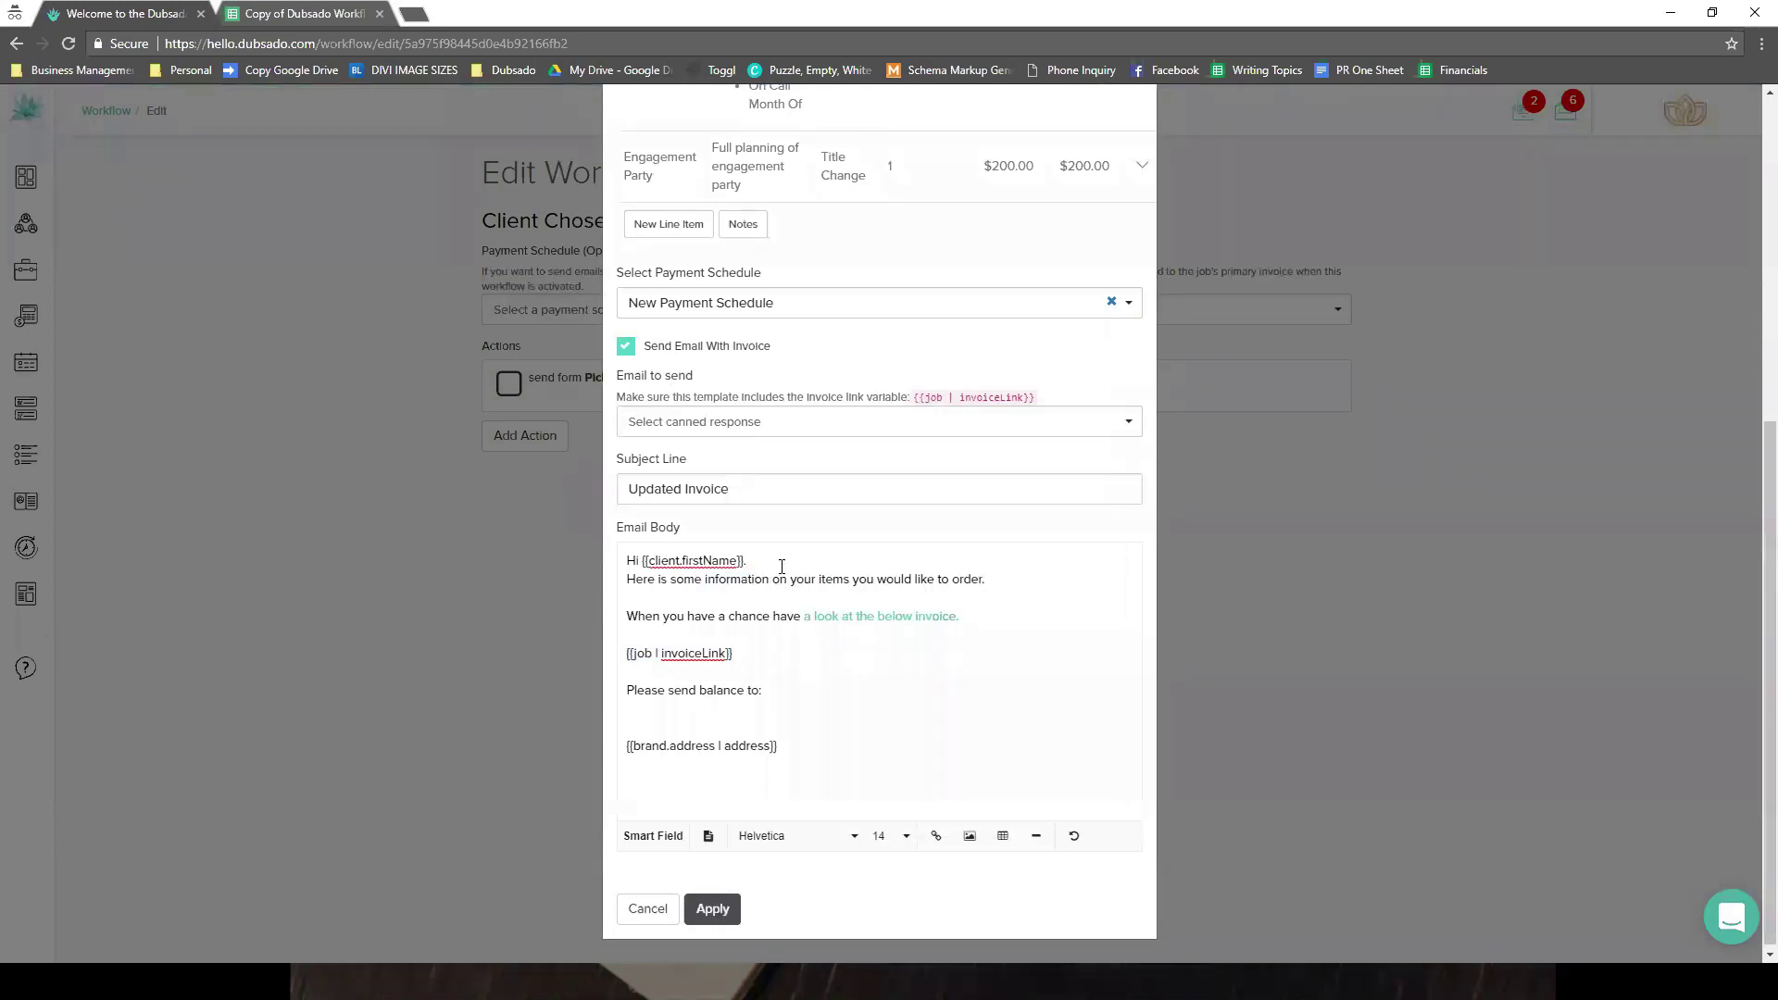
{"action": "key", "text": "Return"}
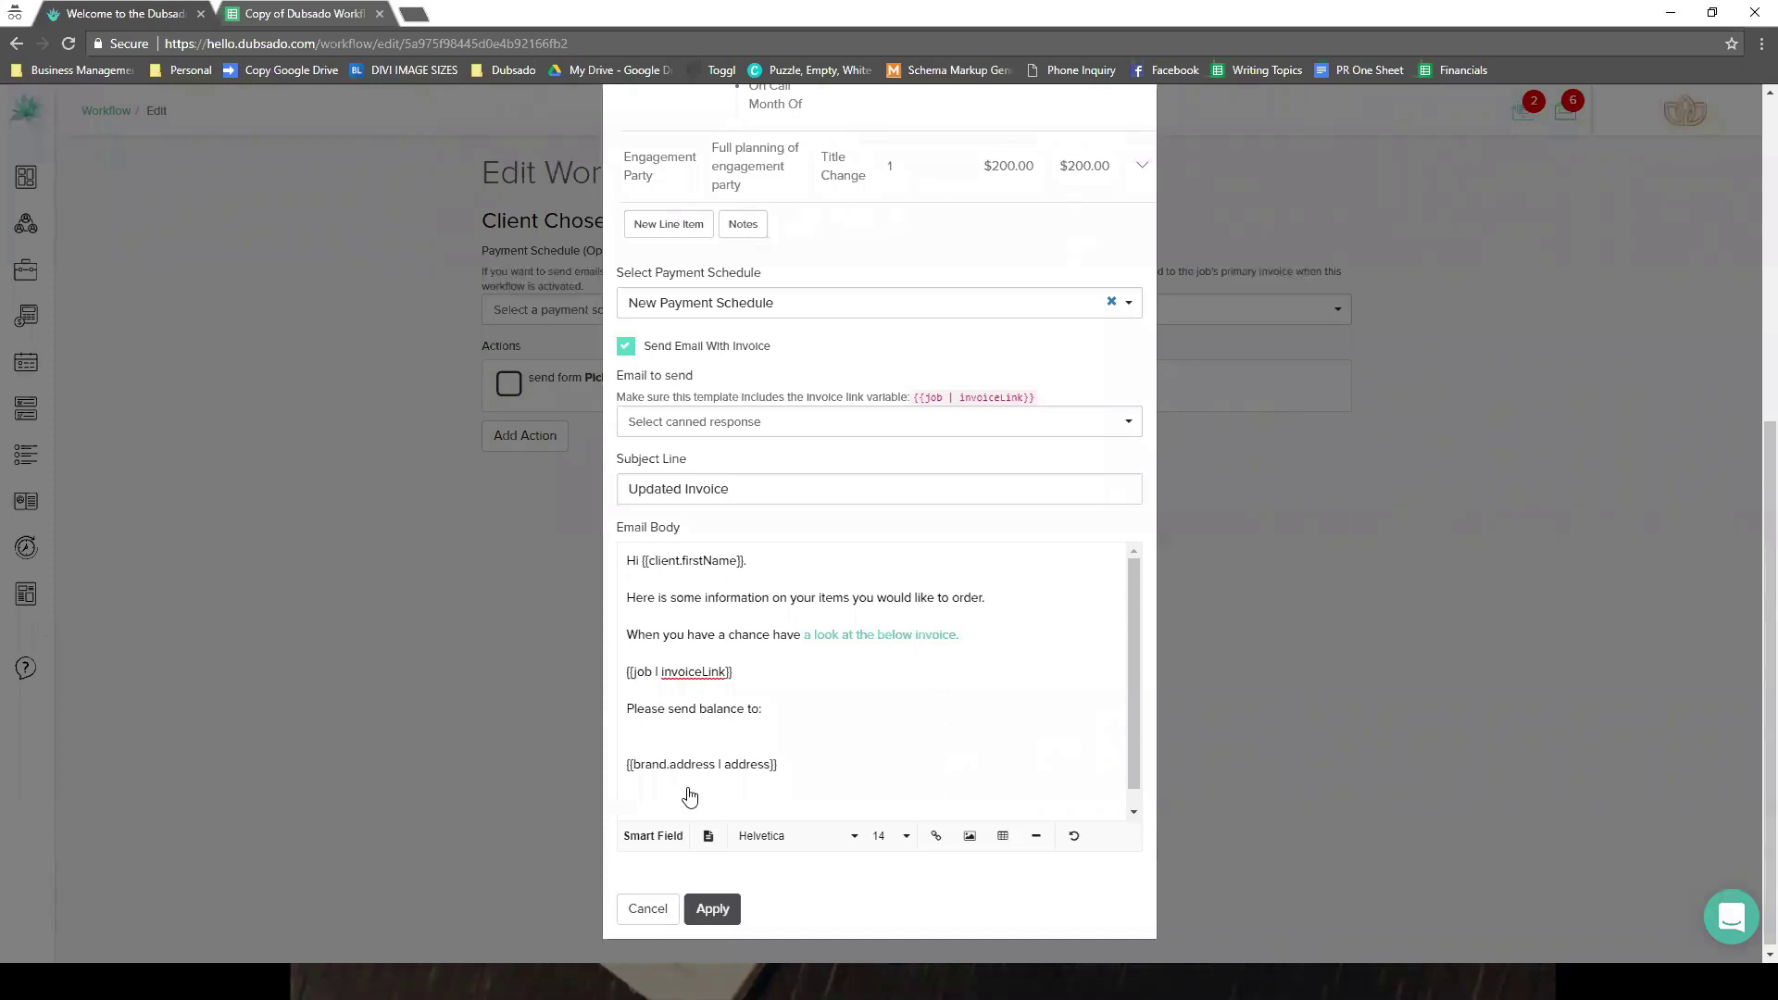
{"action": "left_click", "coordinate": [711, 913]}
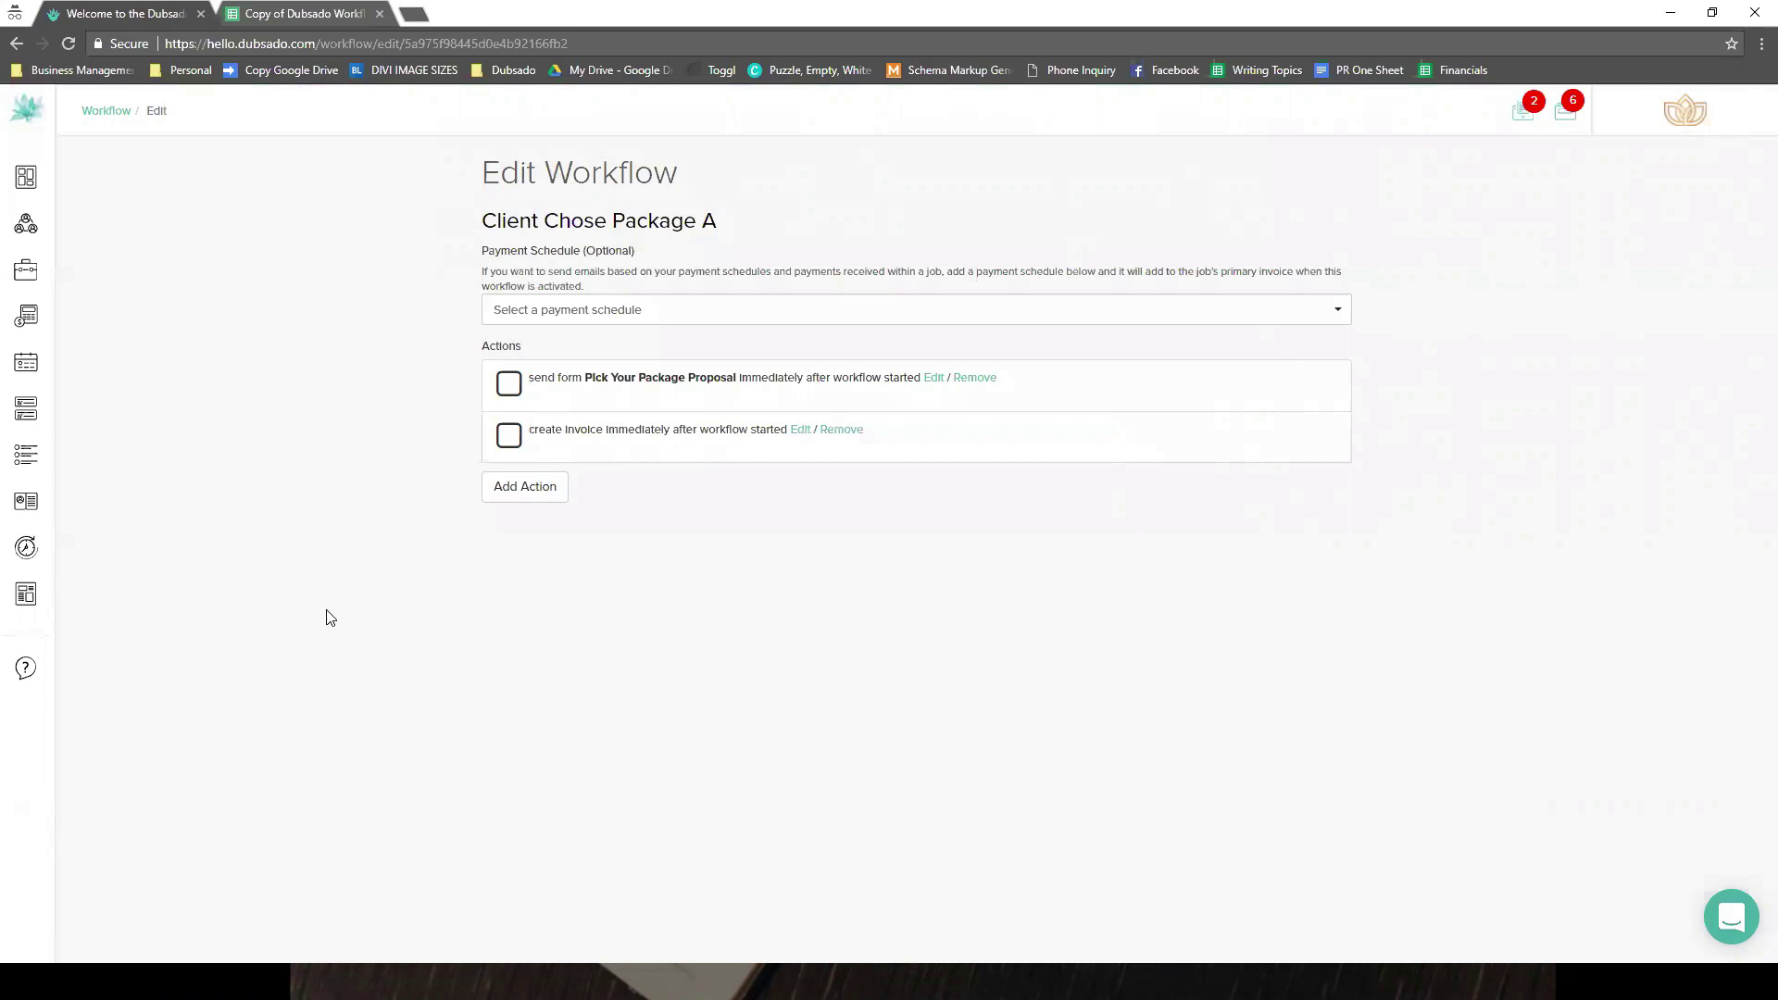
{"action": "left_click", "coordinate": [540, 501]}
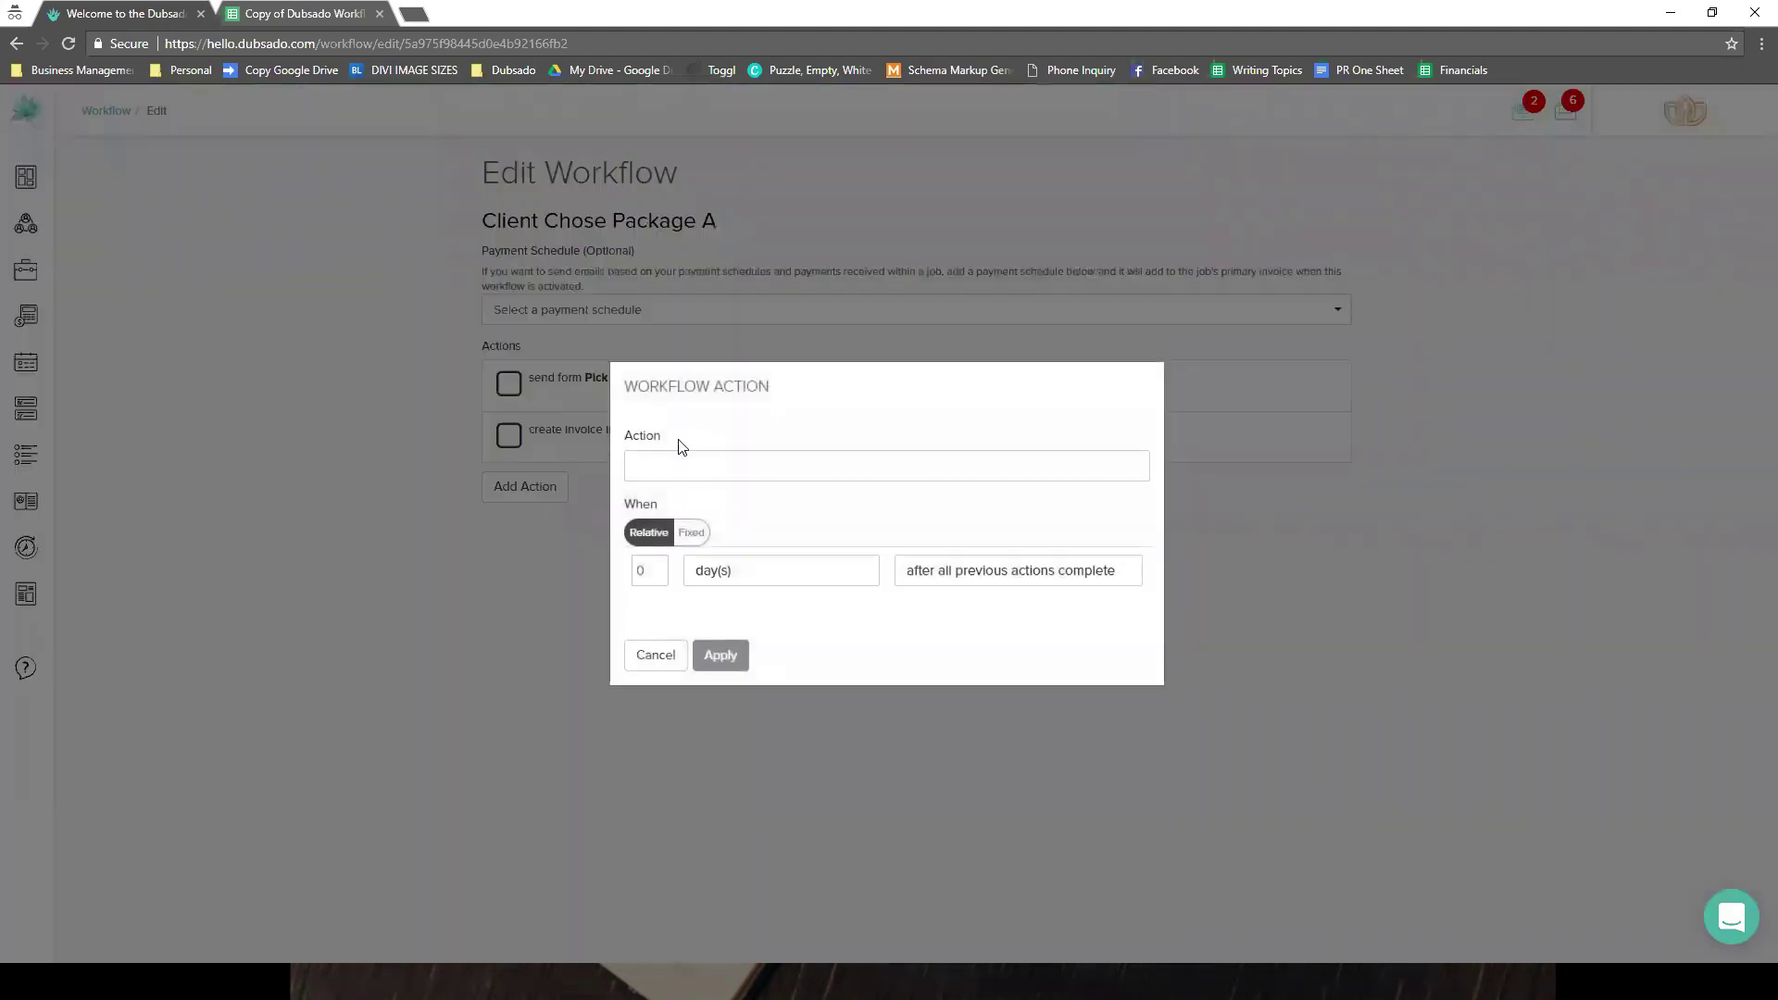
{"action": "left_click", "coordinate": [695, 469]}
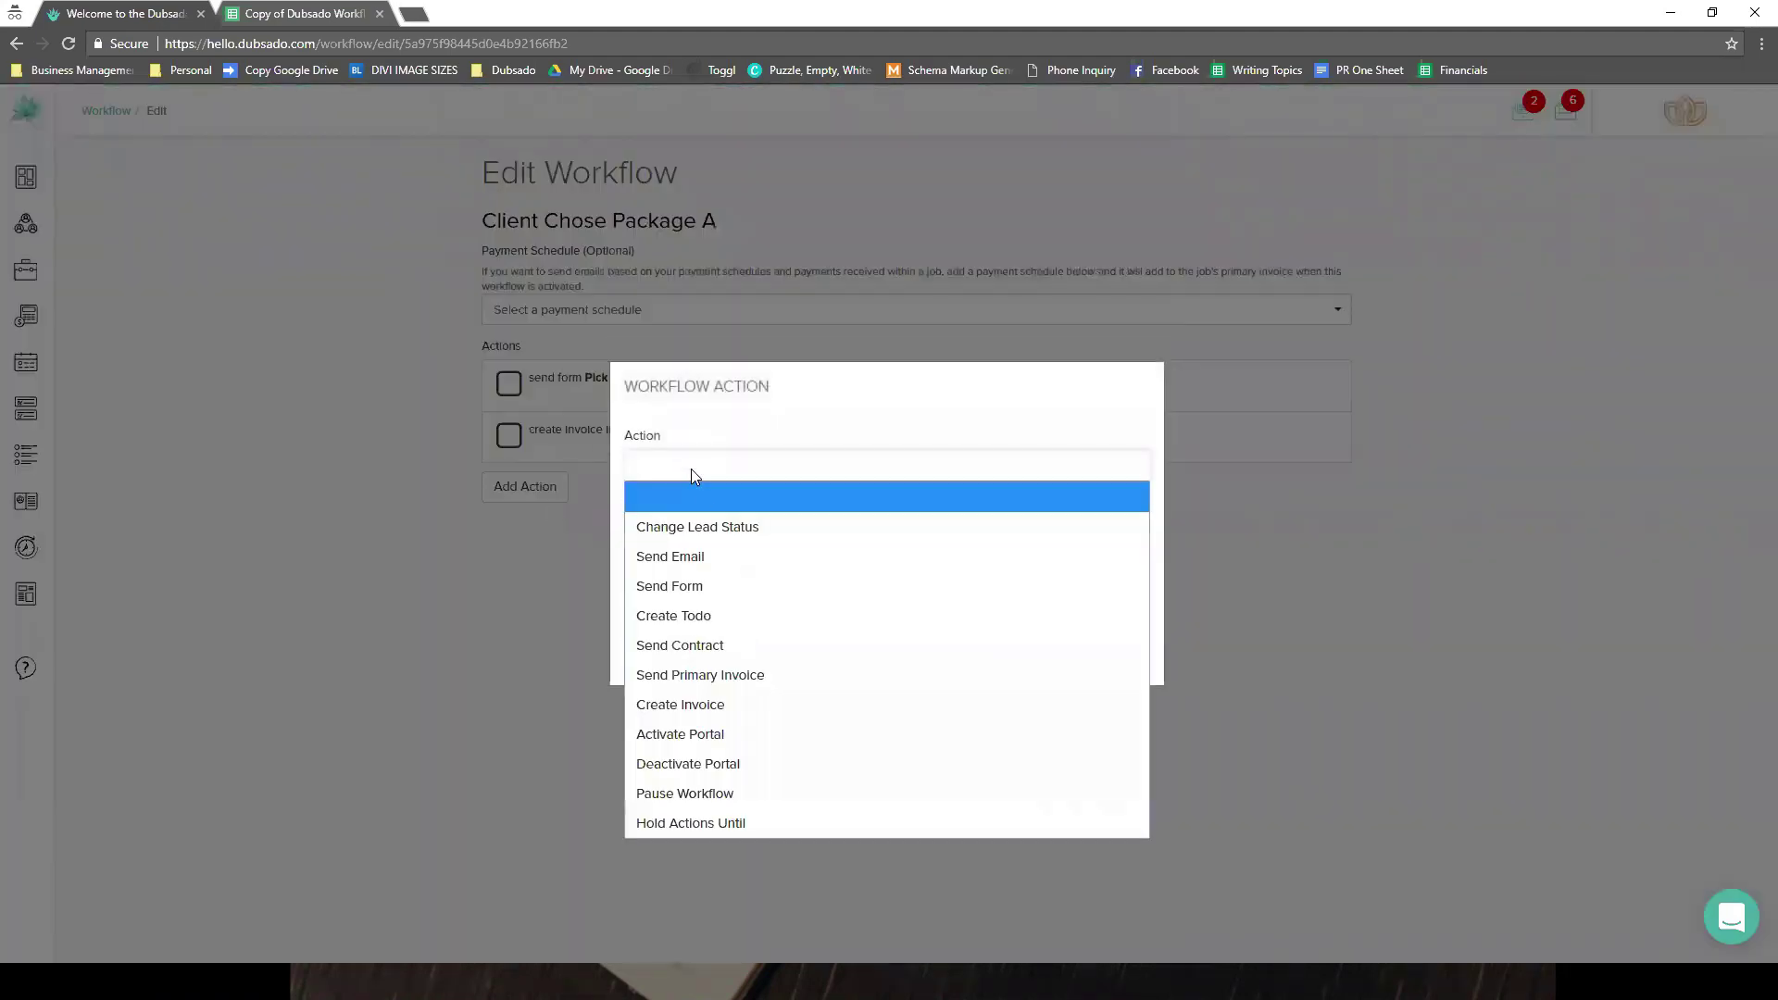
{"action": "left_click", "coordinate": [718, 521]}
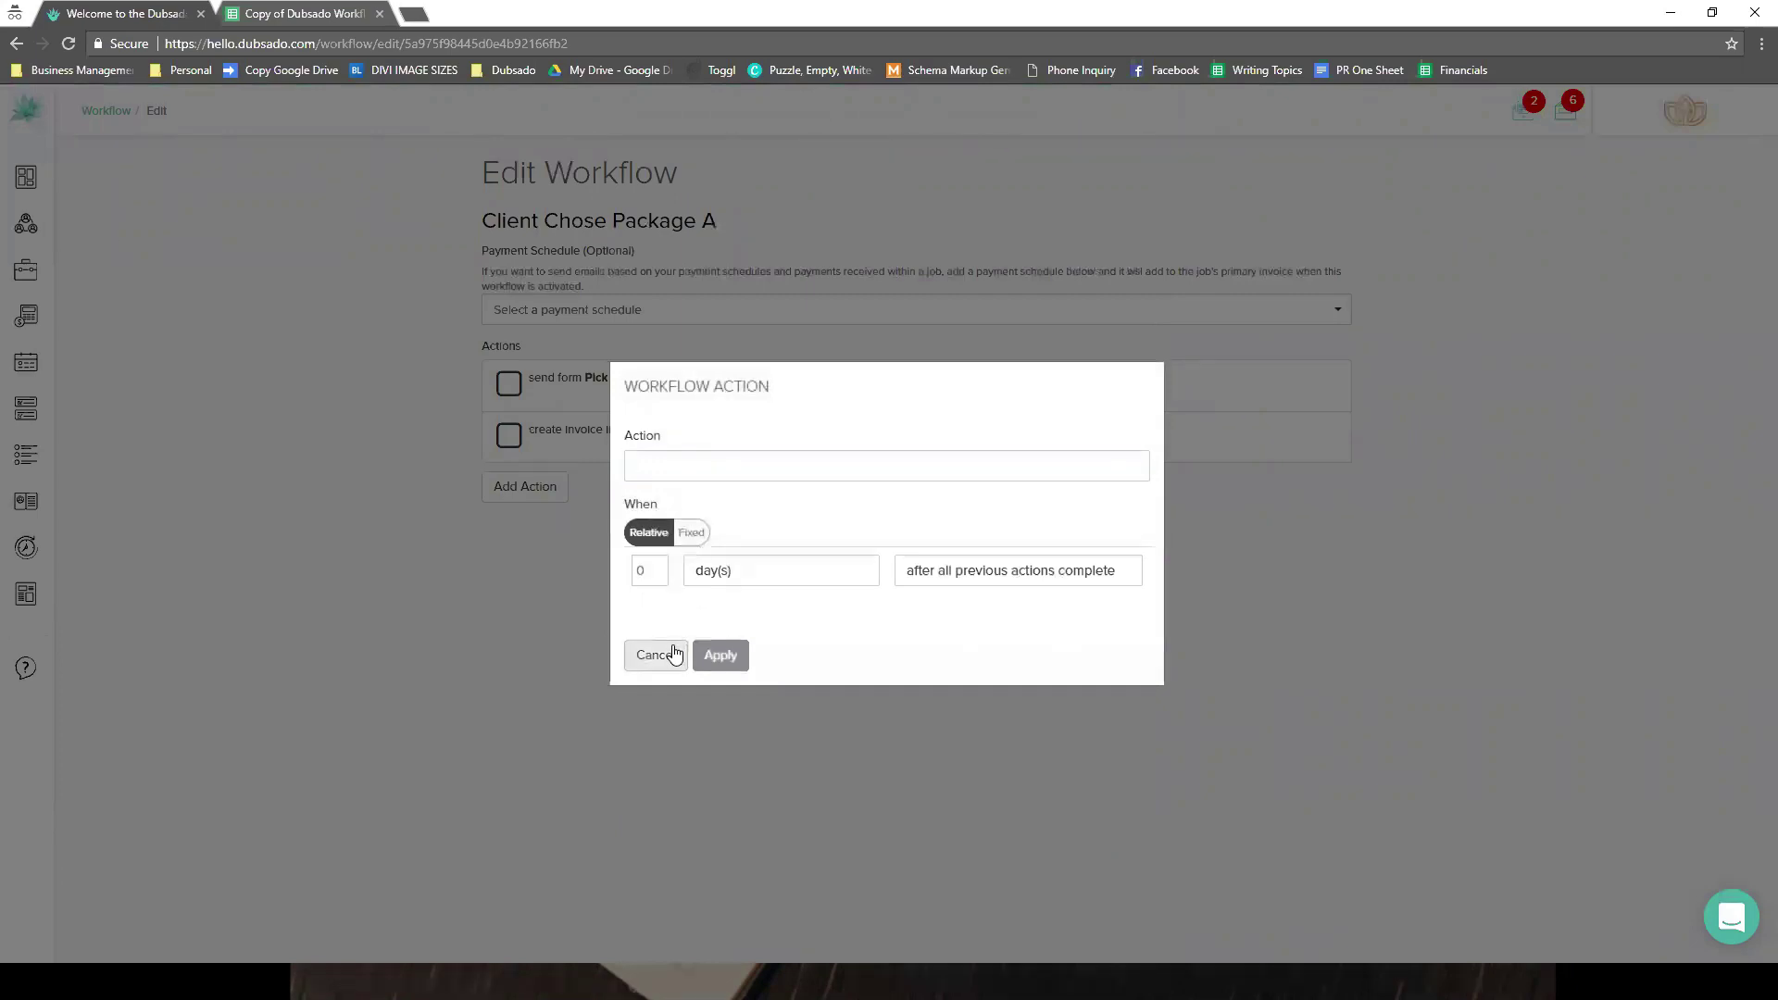
{"action": "left_click", "coordinate": [656, 655]}
{"action": "mouse_move", "coordinate": [35, 227]}
{"action": "left_click", "coordinate": [135, 226]}
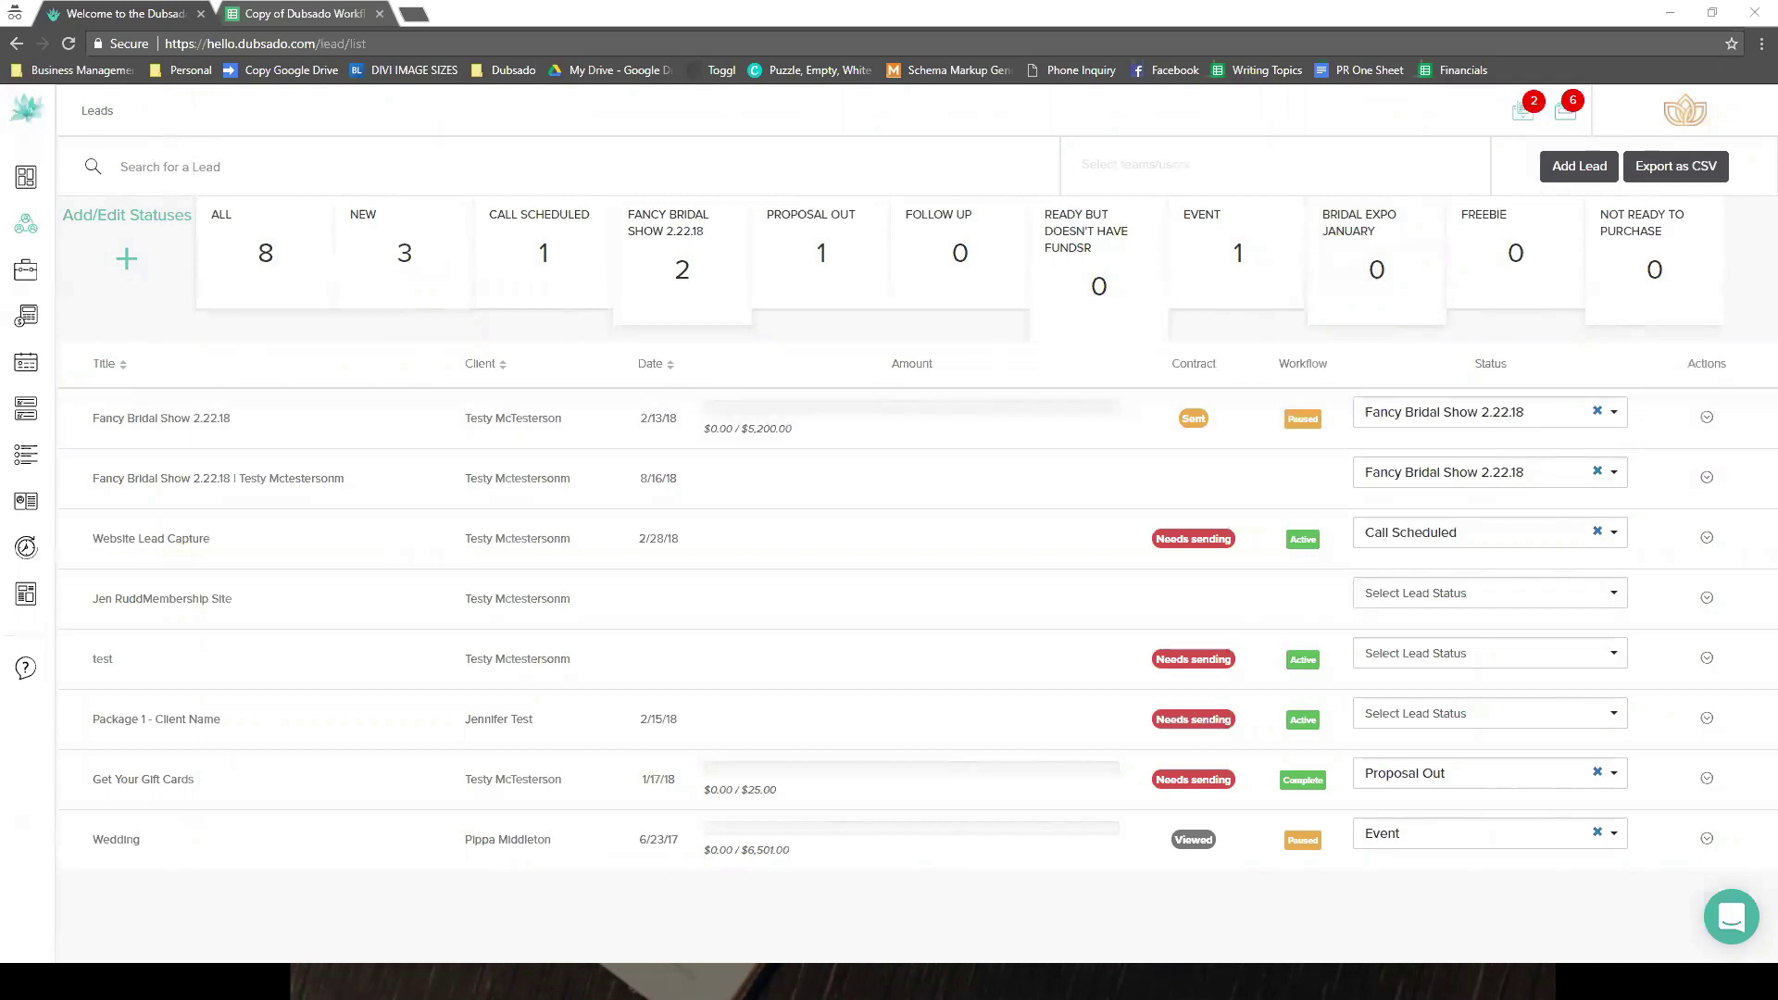
{"action": "mouse_move", "coordinate": [55, 706]}
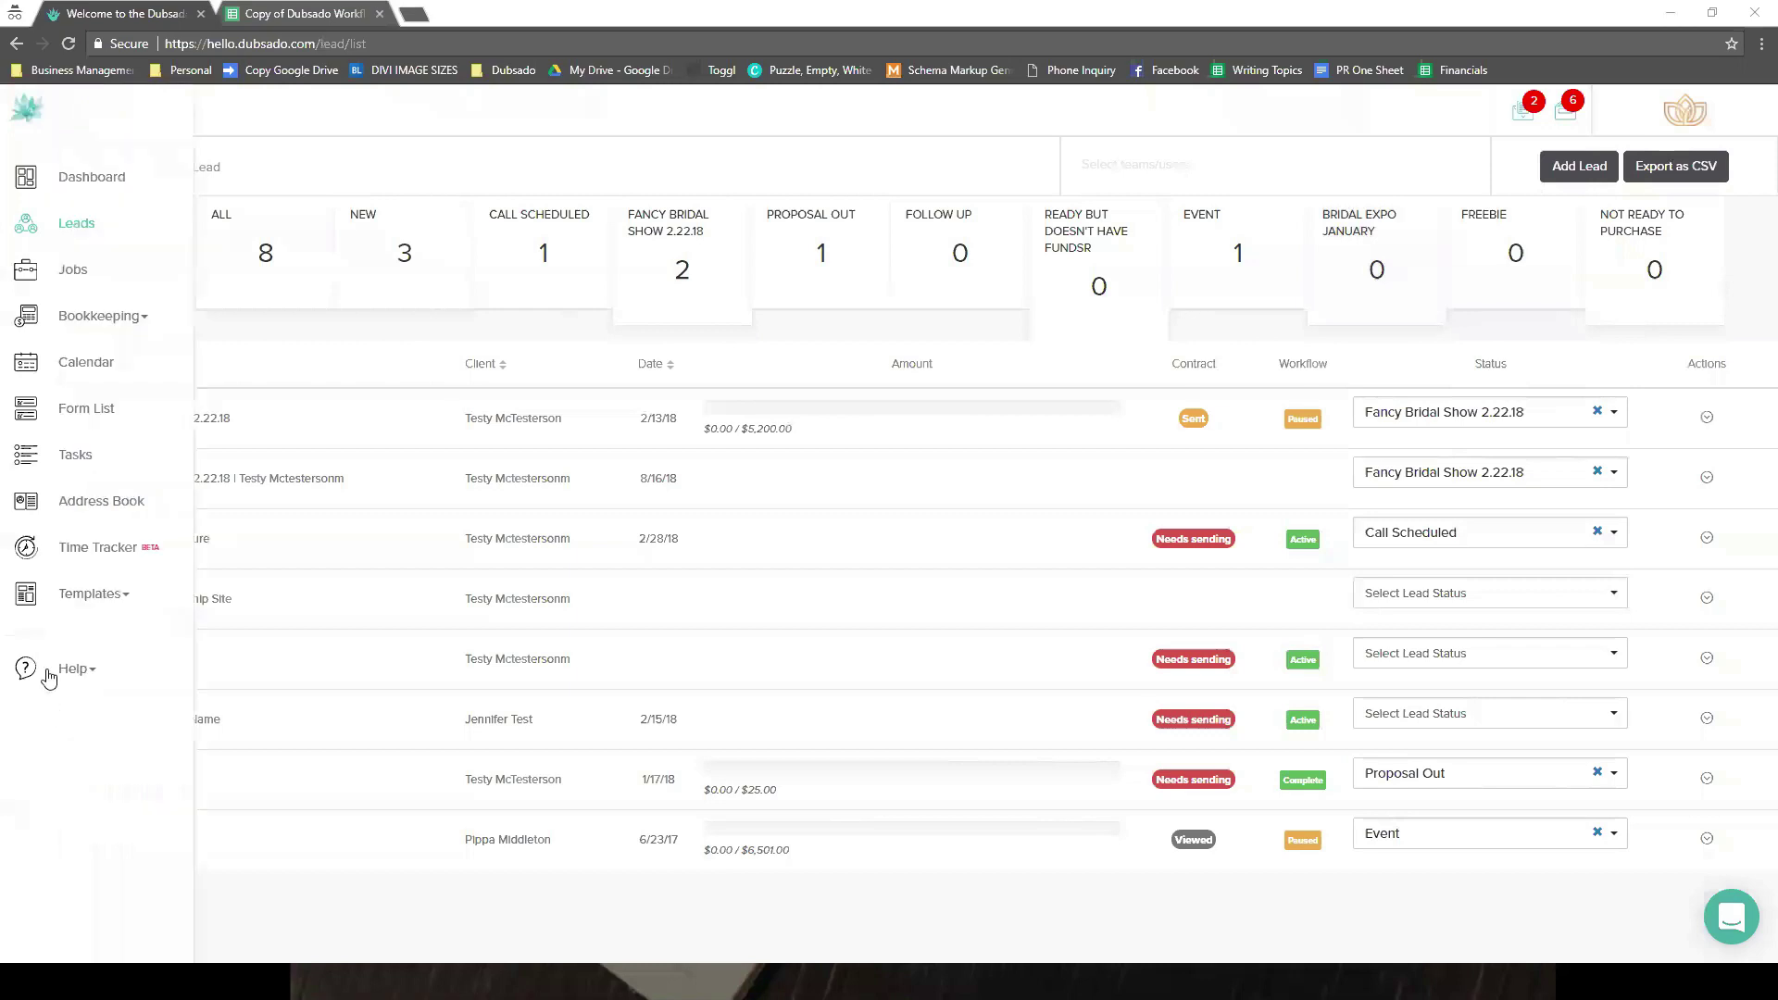
{"action": "left_click", "coordinate": [80, 600]}
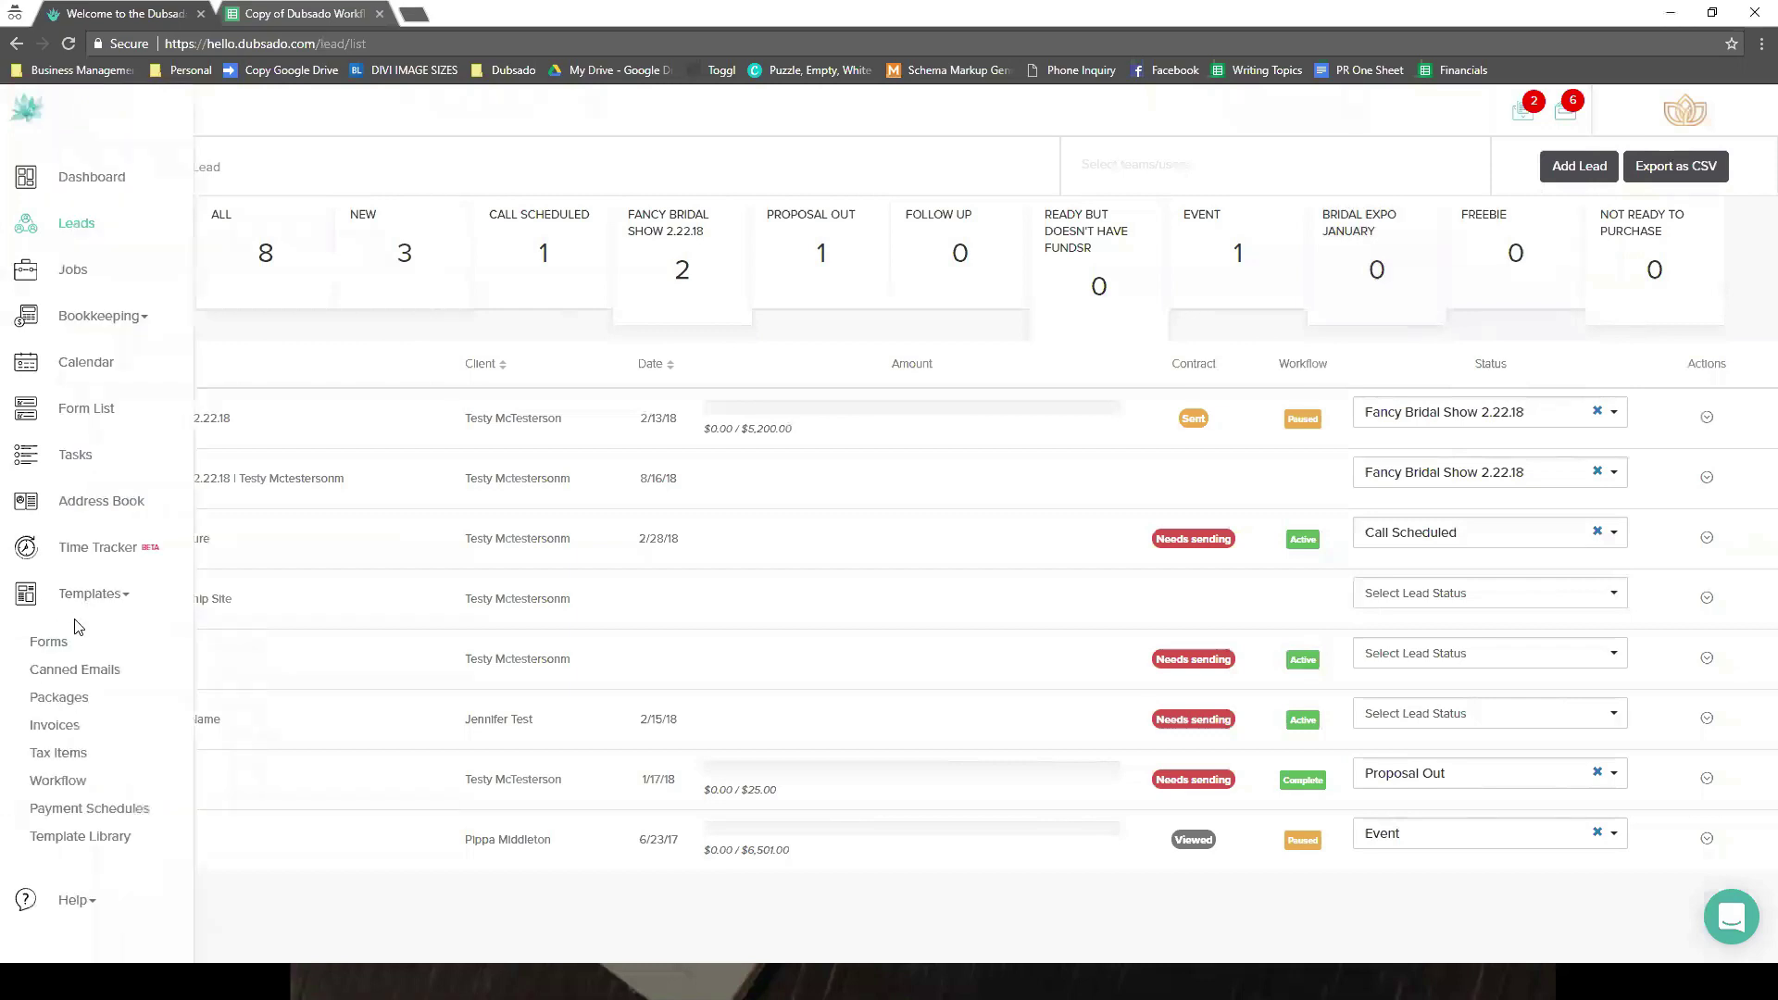
{"action": "left_click", "coordinate": [58, 781]}
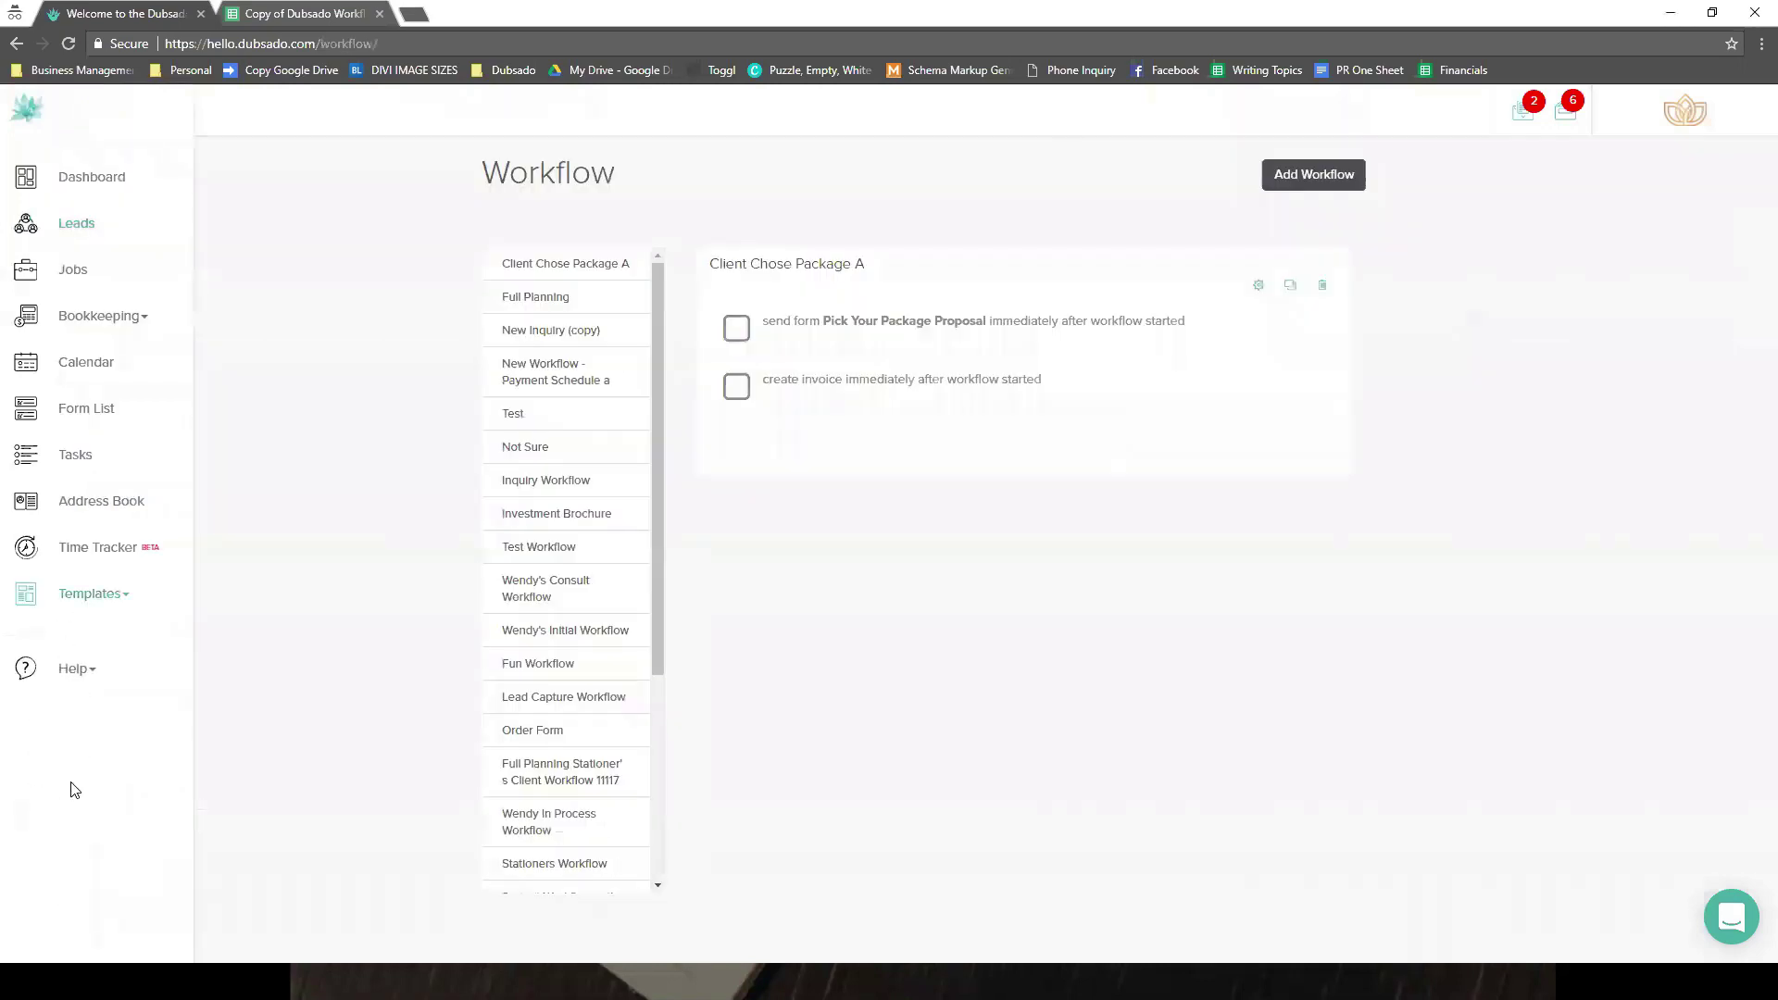
- Open Client Chose Package A and add a new Create Todo action
{"action": "left_click", "coordinate": [1259, 285]}
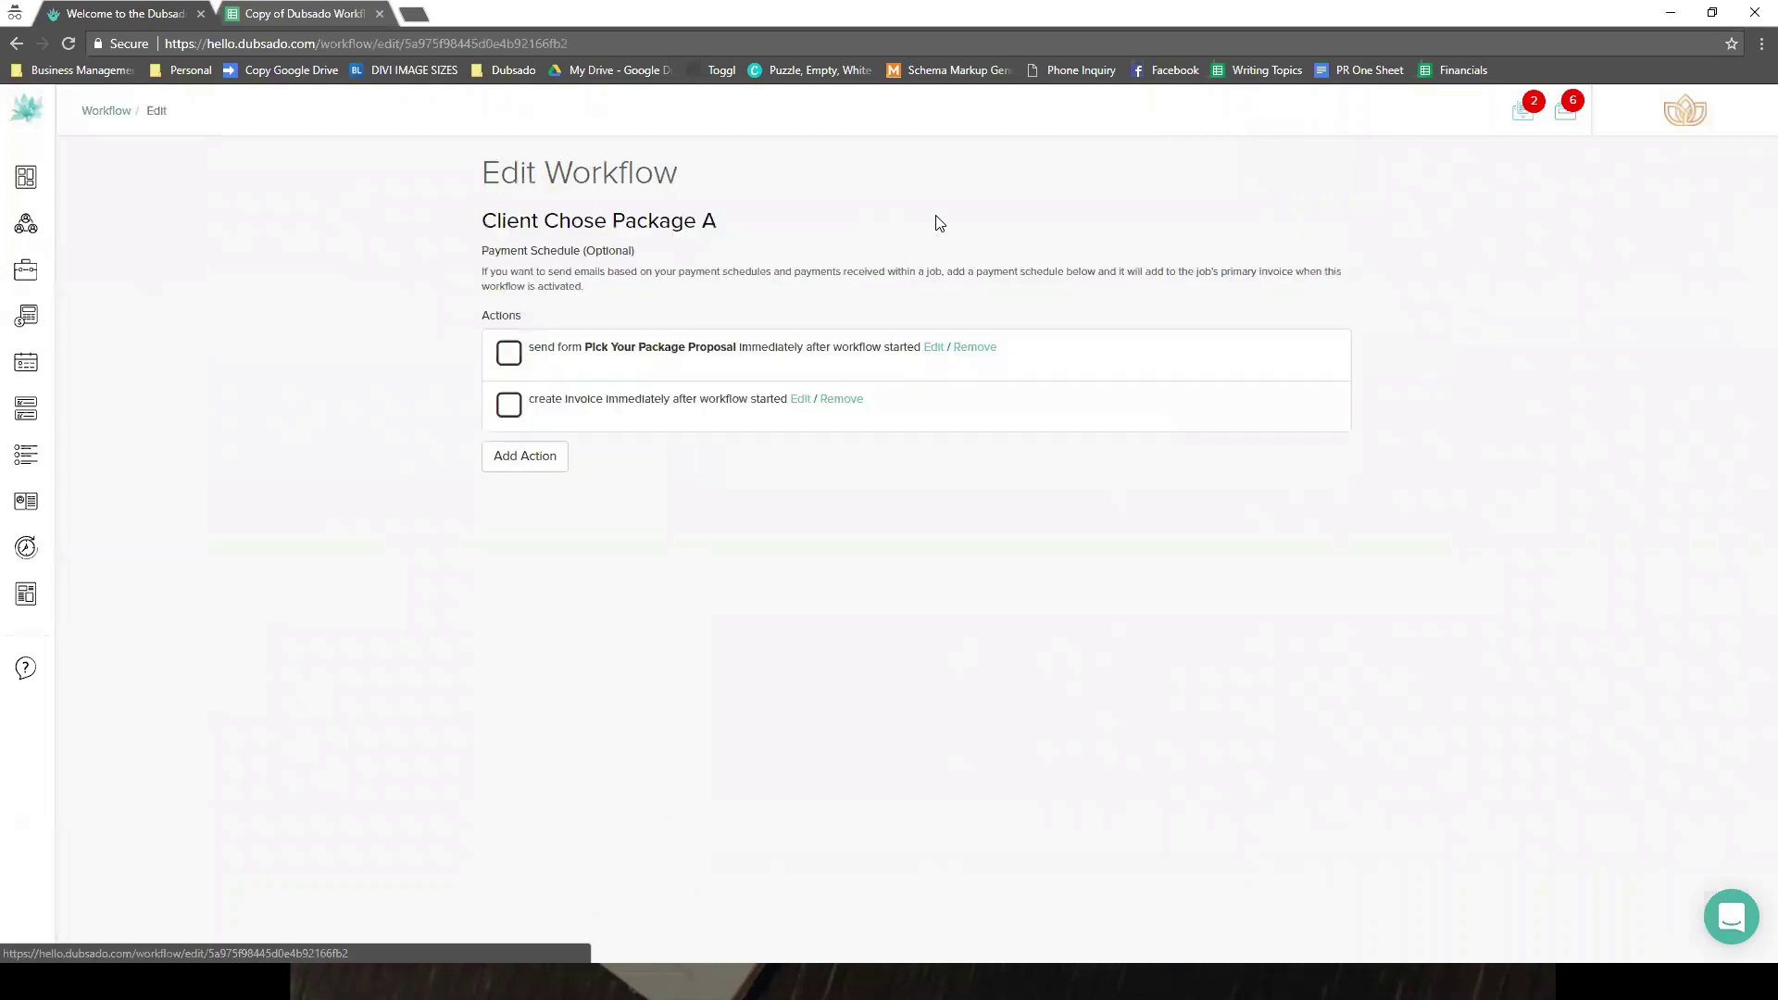
{"action": "left_click", "coordinate": [525, 498]}
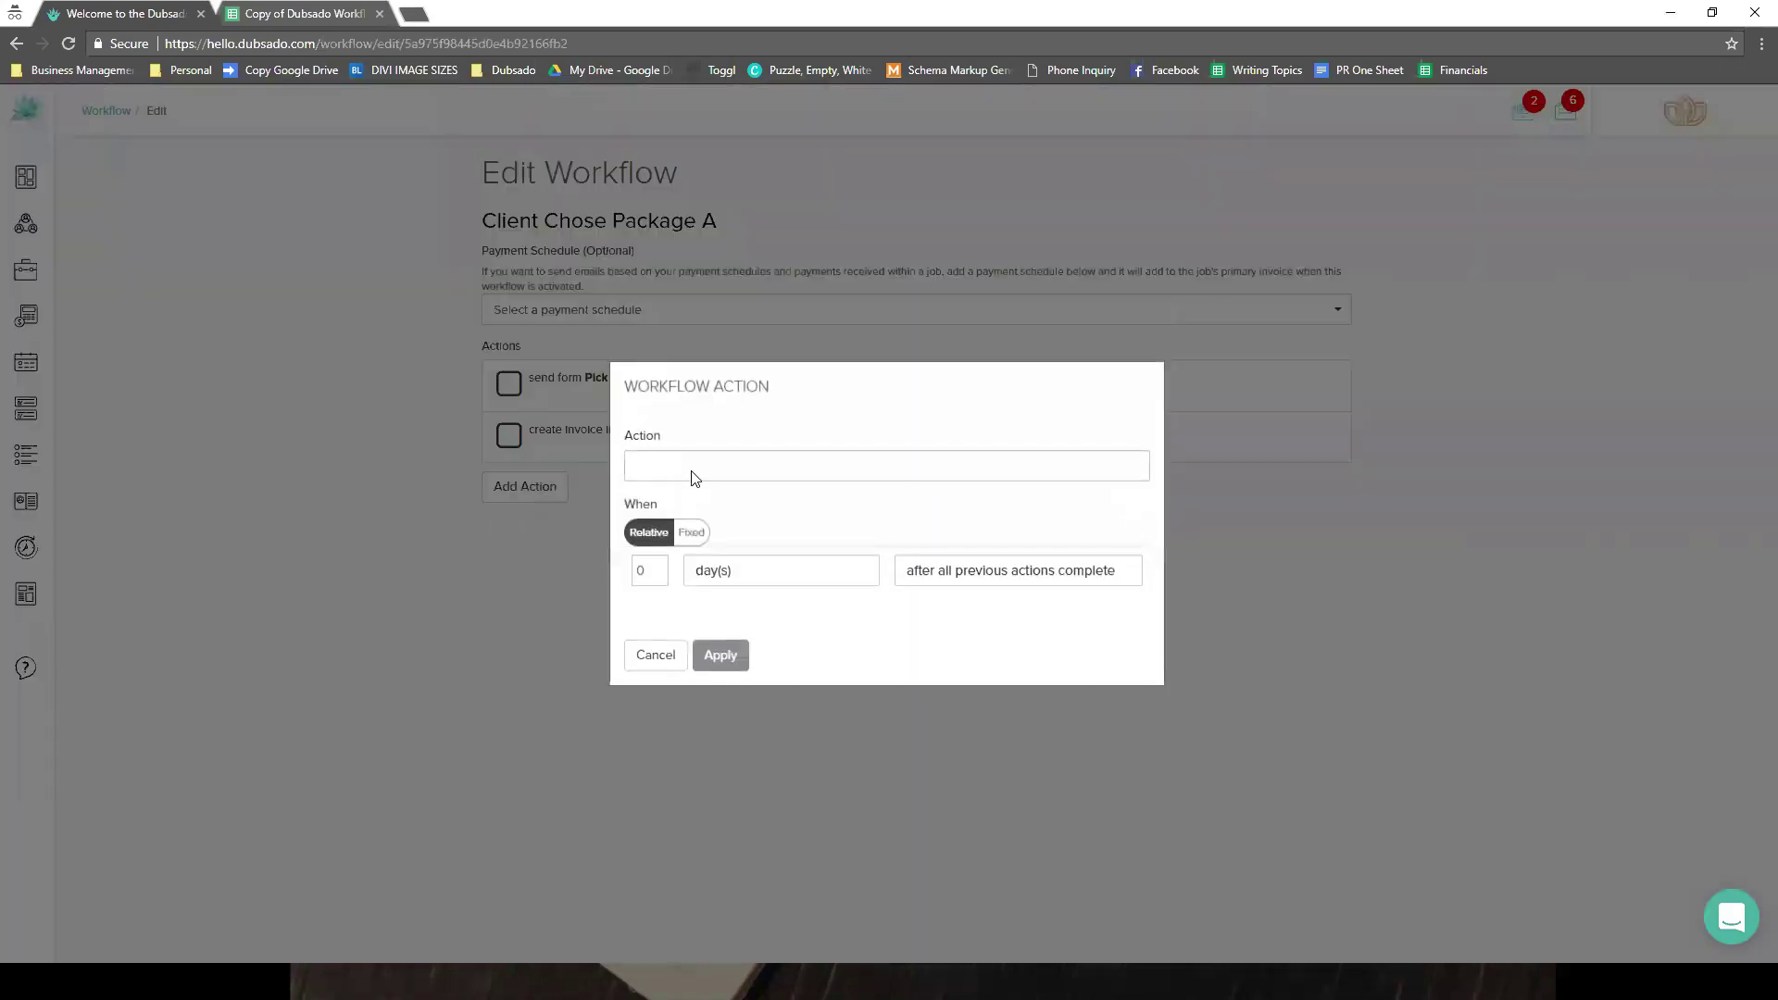
{"action": "left_click", "coordinate": [690, 470]}
{"action": "left_click", "coordinate": [688, 615]}
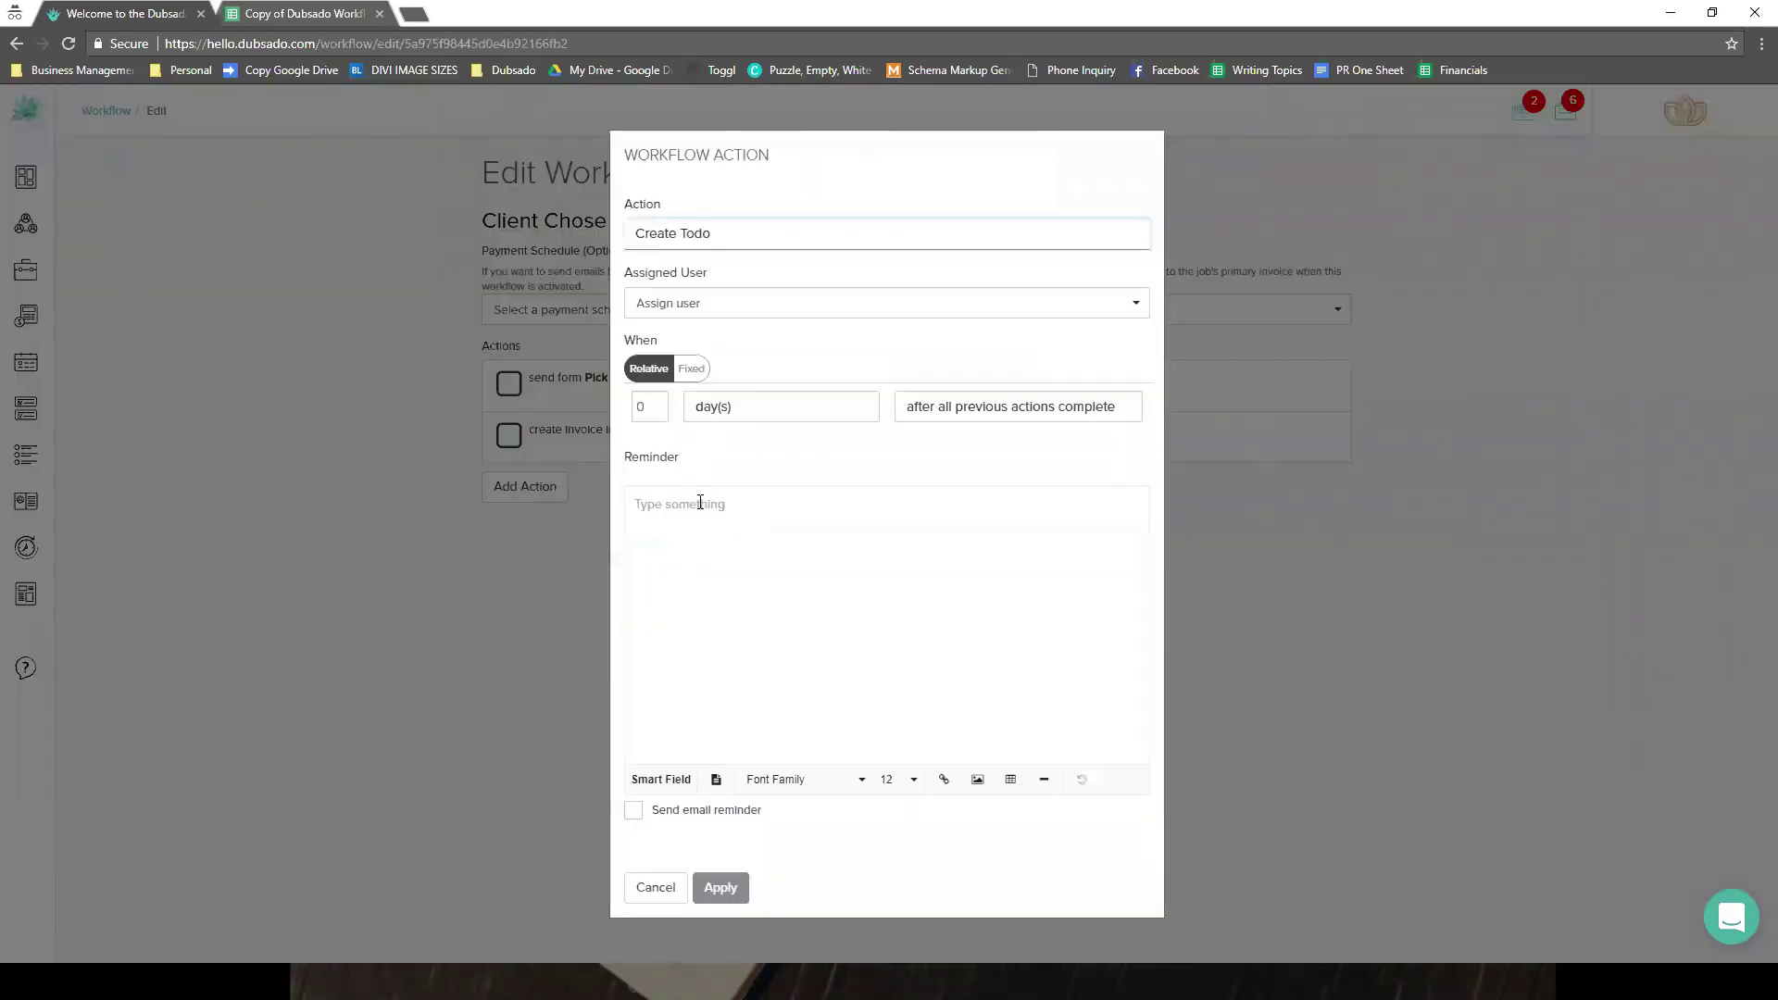
- Set the reminder to the client's Full Name plus the check-next-email-and-mark-complete note, and apply
{"action": "left_click", "coordinate": [665, 780]}
{"action": "left_click", "coordinate": [716, 746]}
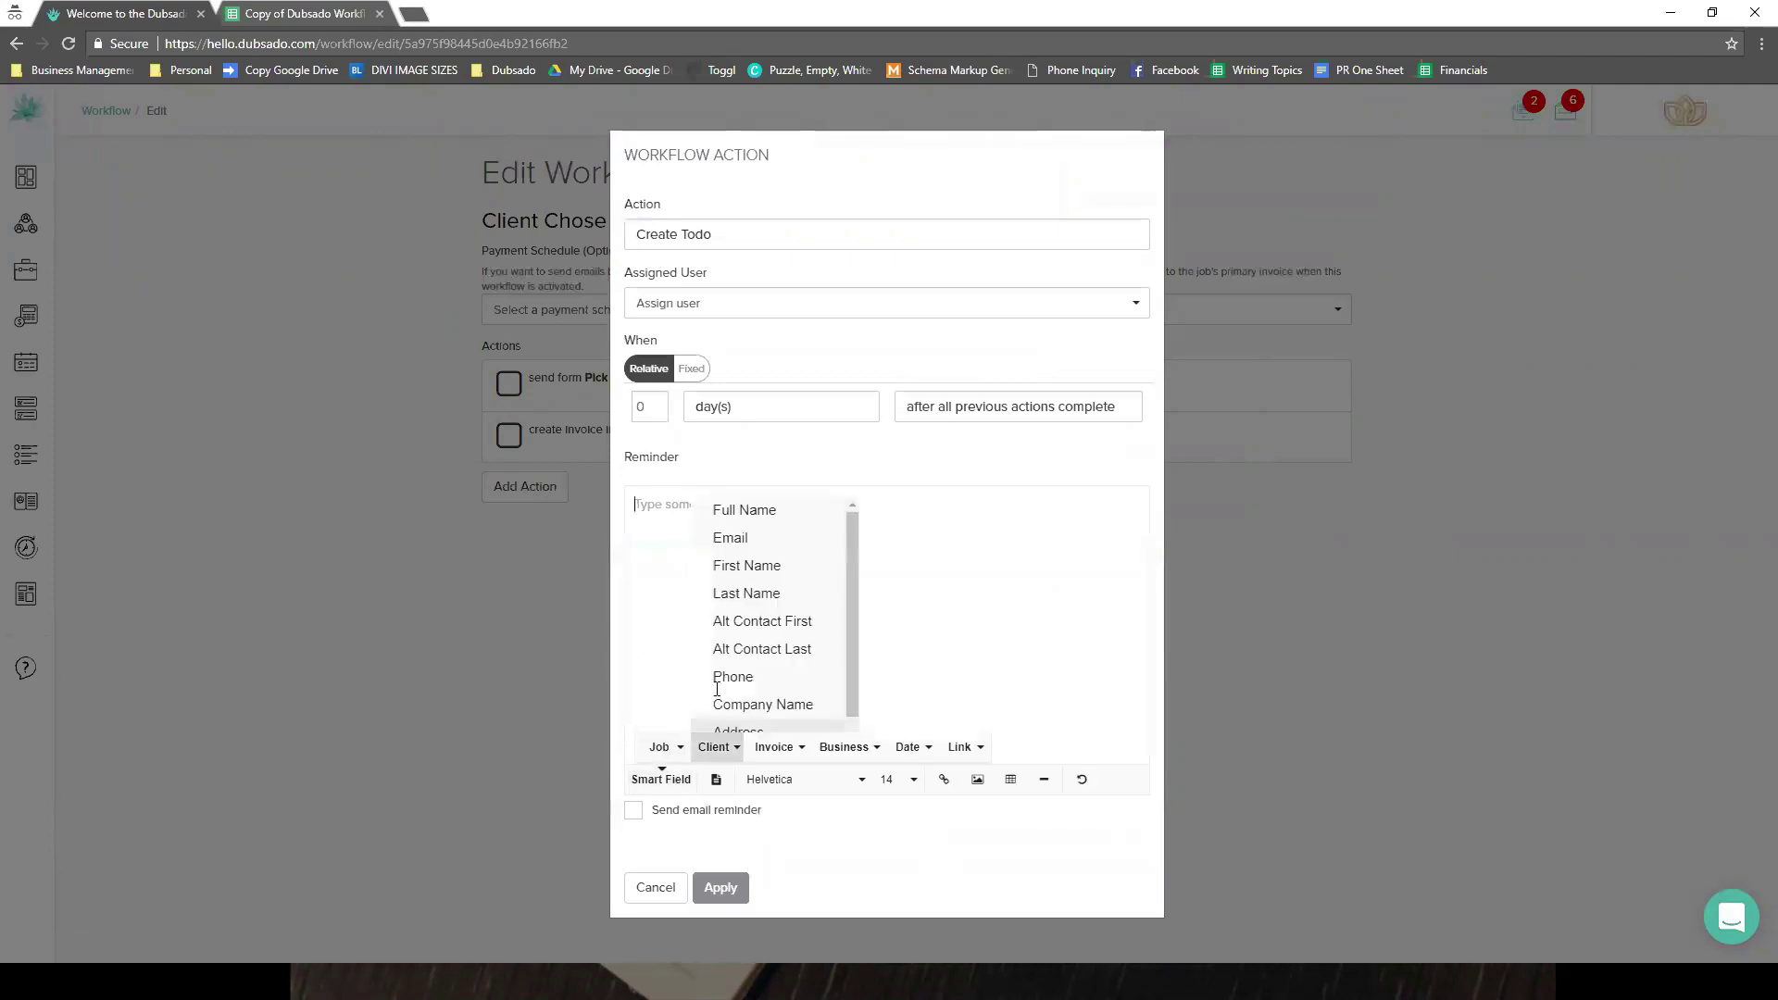
{"action": "left_click", "coordinate": [733, 492]}
{"action": "type", "text": "- "}
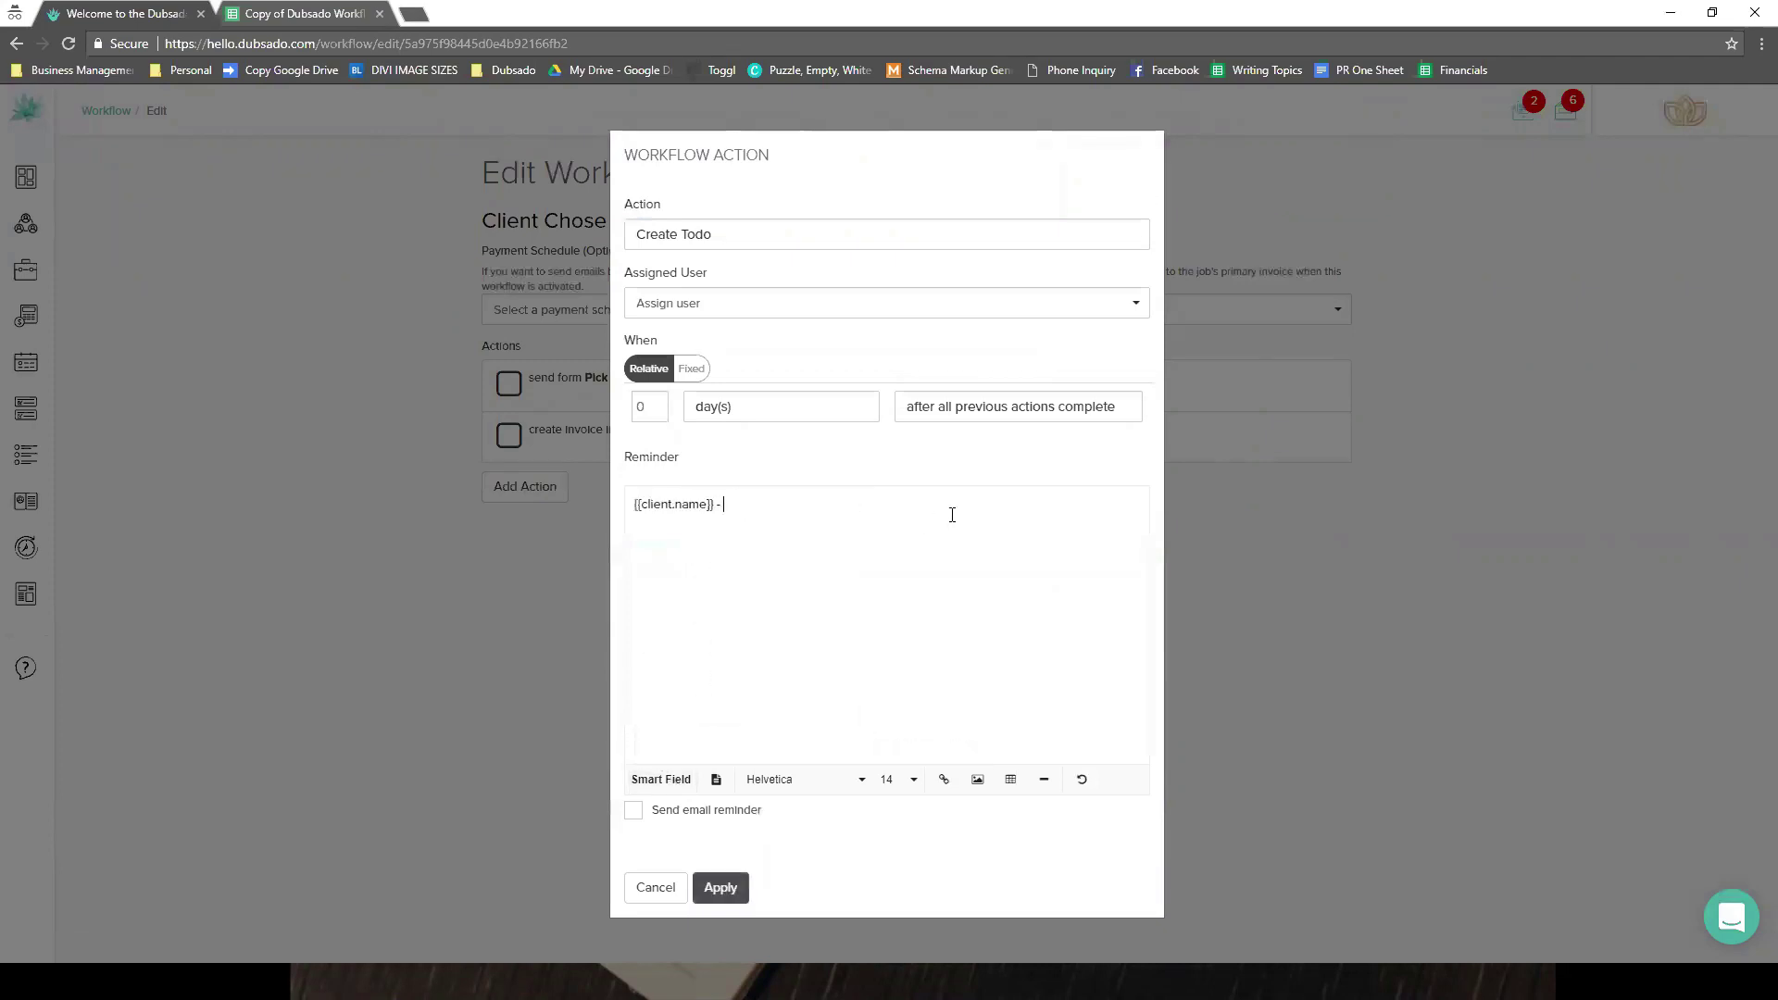
{"action": "type", "text": "check next email in workflow and be sure it is ok to send. "}
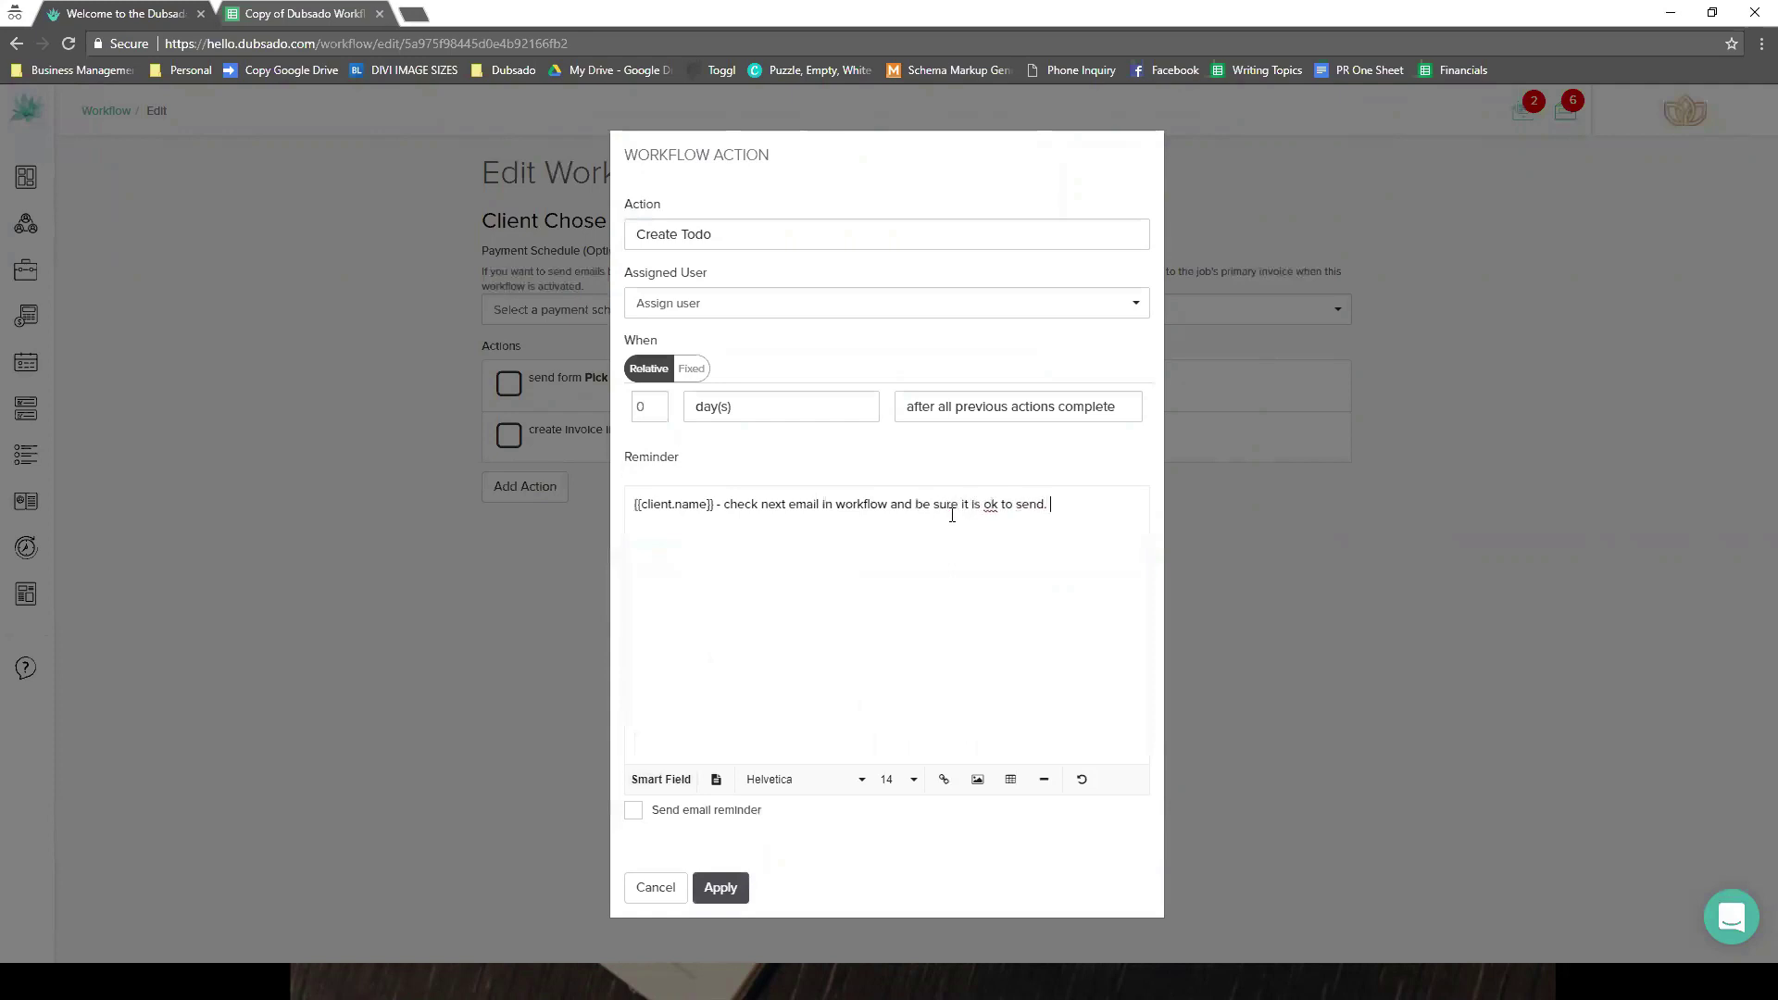
{"action": "type", "text": "if so mark complete."}
{"action": "left_click", "coordinate": [721, 891]}
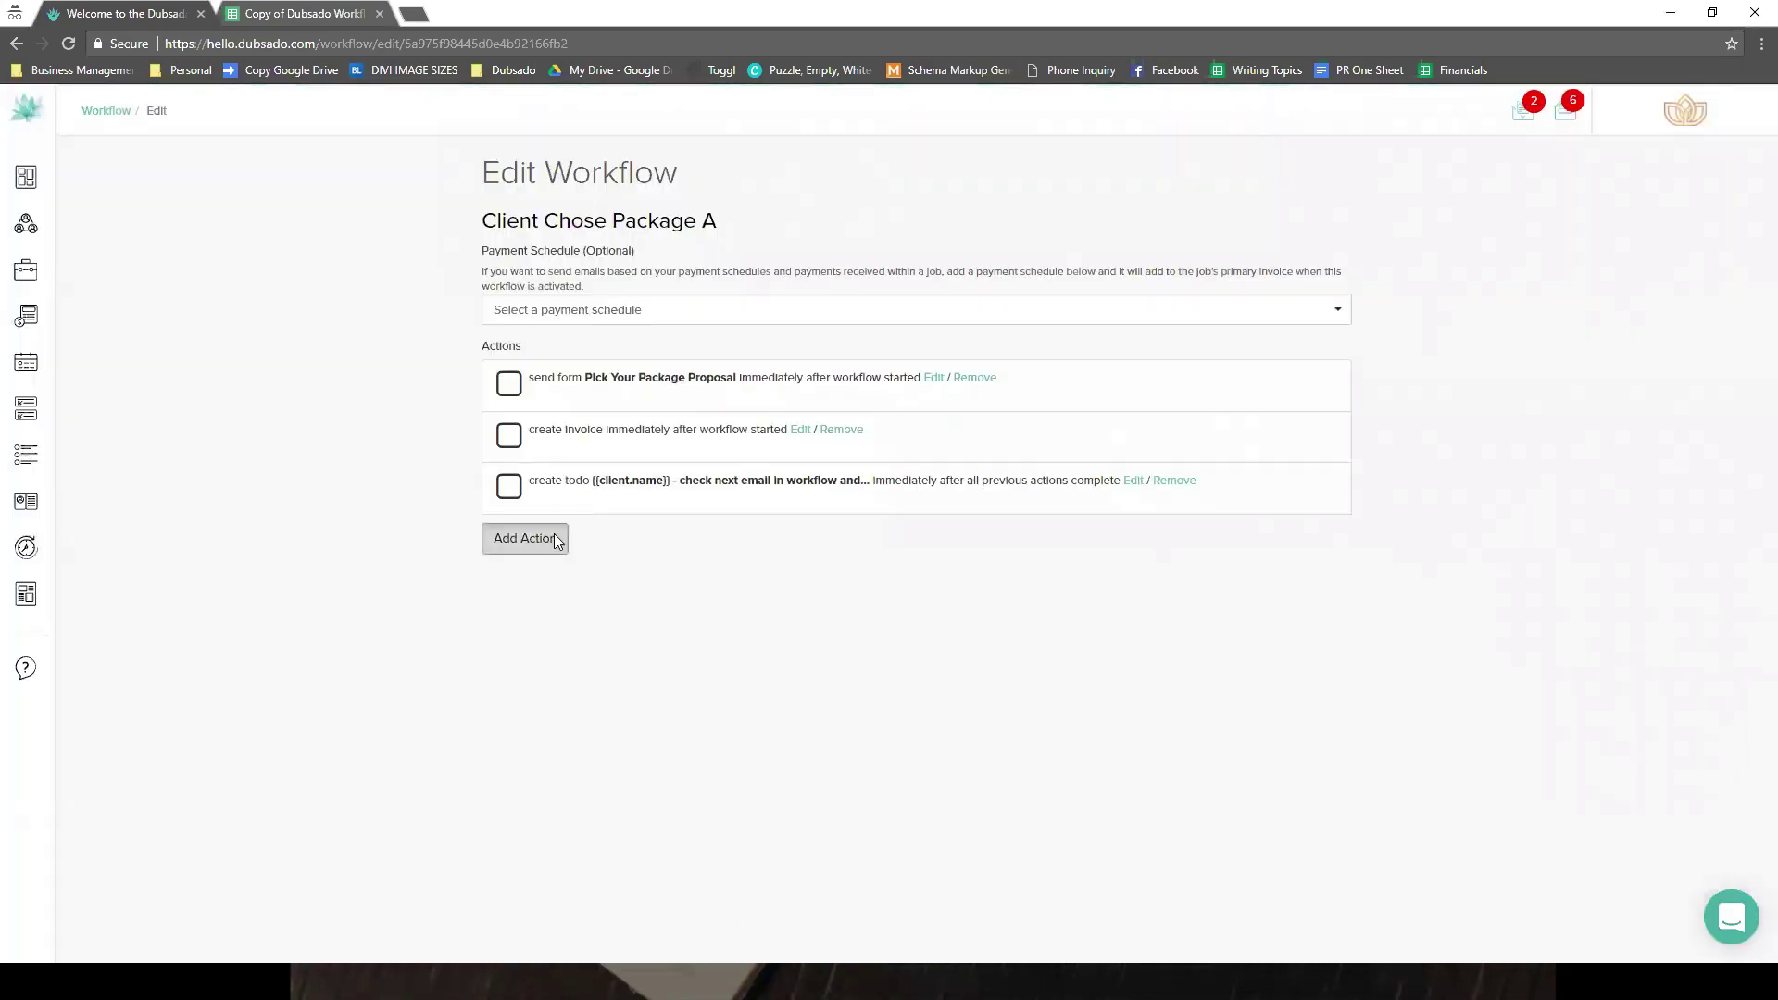
{"action": "left_click", "coordinate": [554, 535]}
- Add a Send Email action using the '02 - Follow Up' canned email
{"action": "left_click", "coordinate": [772, 481]}
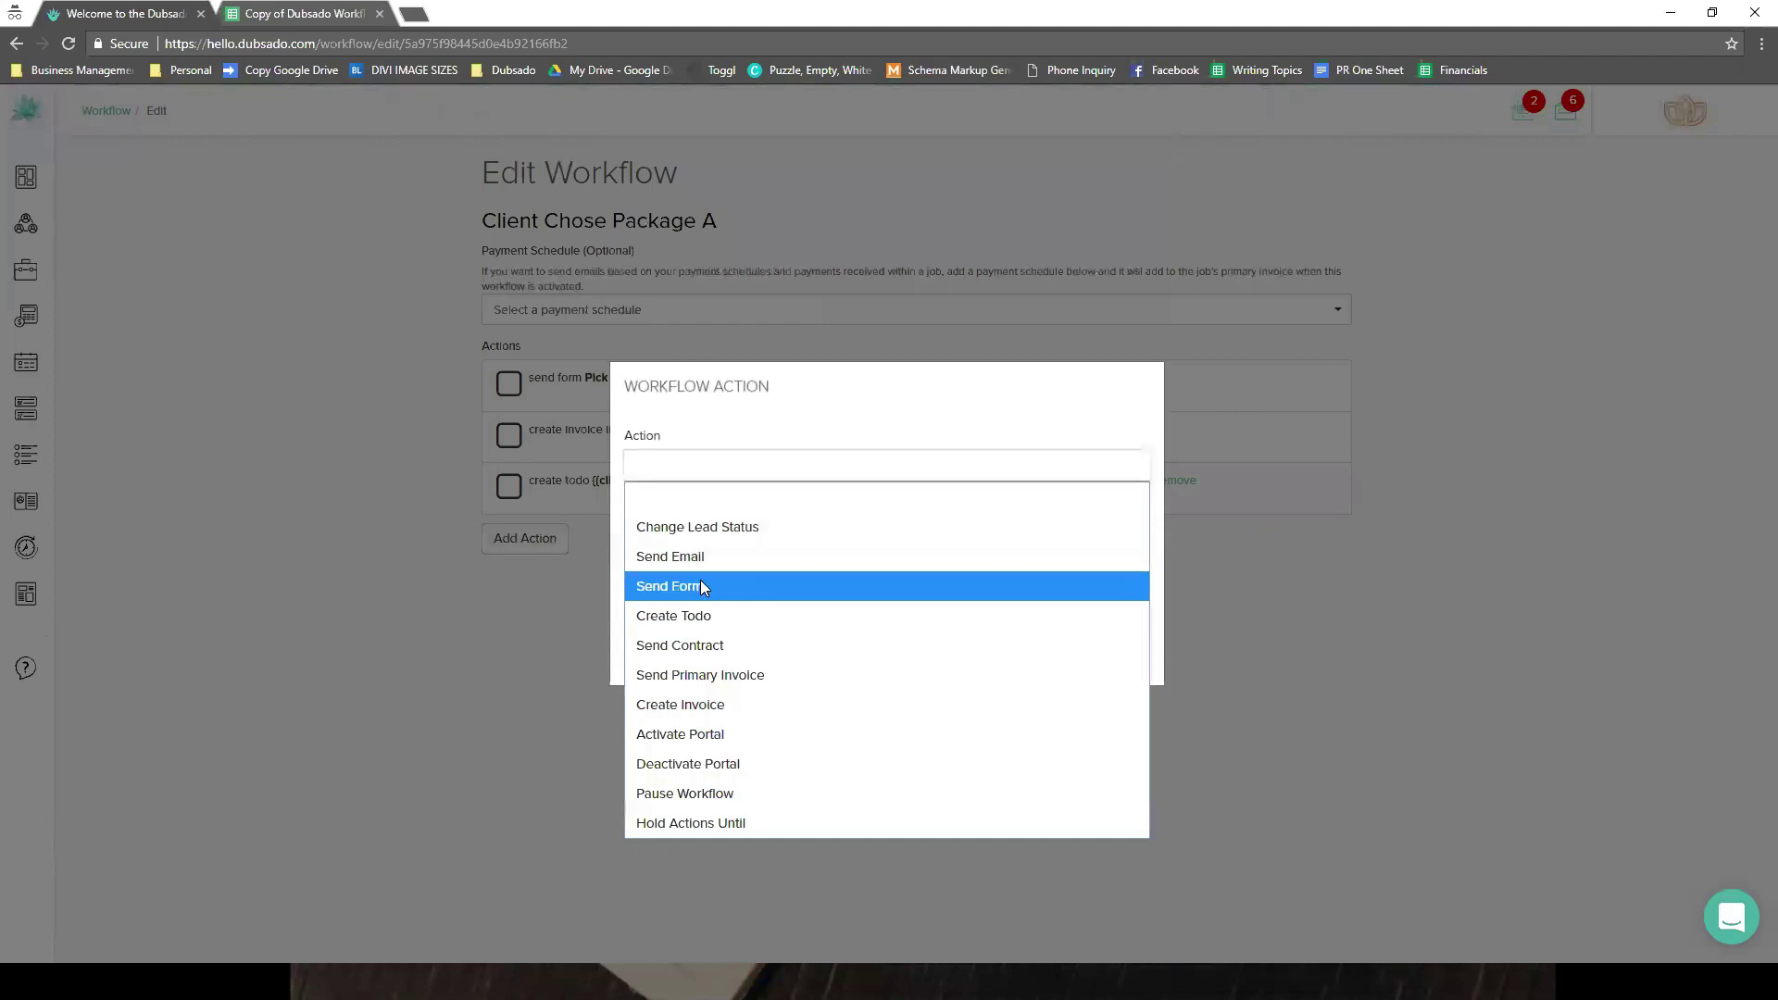
{"action": "left_click", "coordinate": [691, 550]}
{"action": "left_click", "coordinate": [701, 415]}
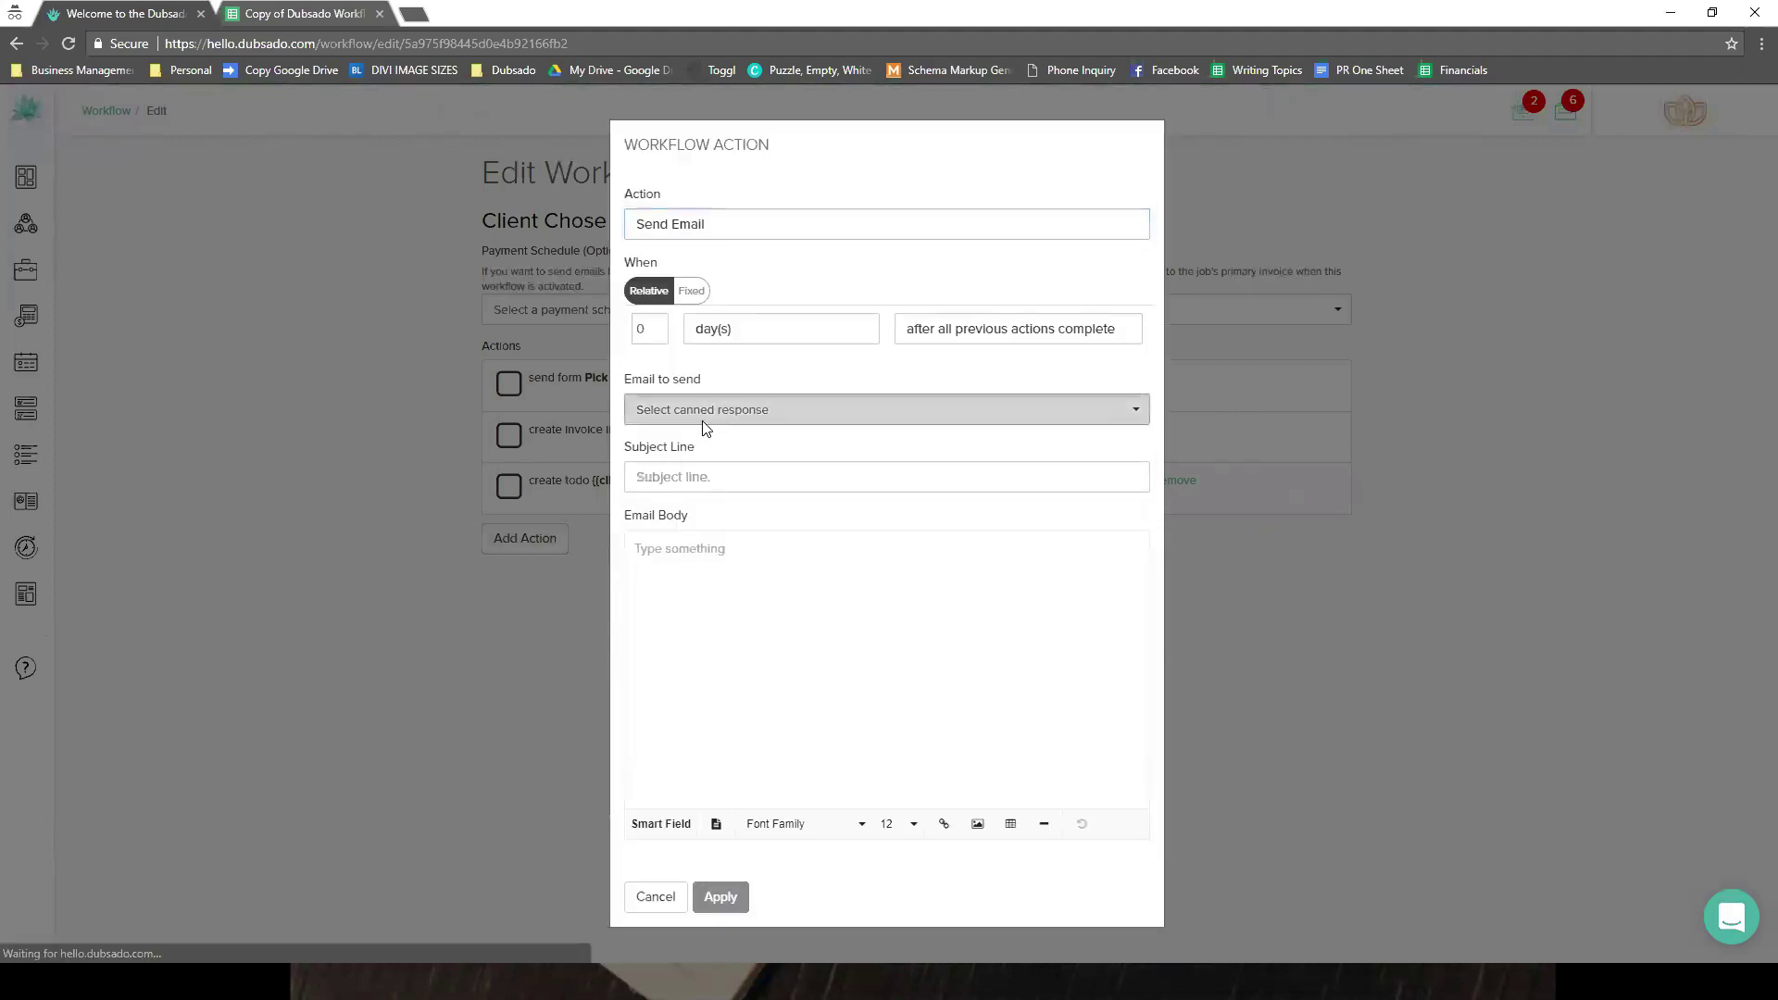
{"action": "left_click", "coordinate": [686, 462]}
{"action": "left_click", "coordinate": [720, 895]}
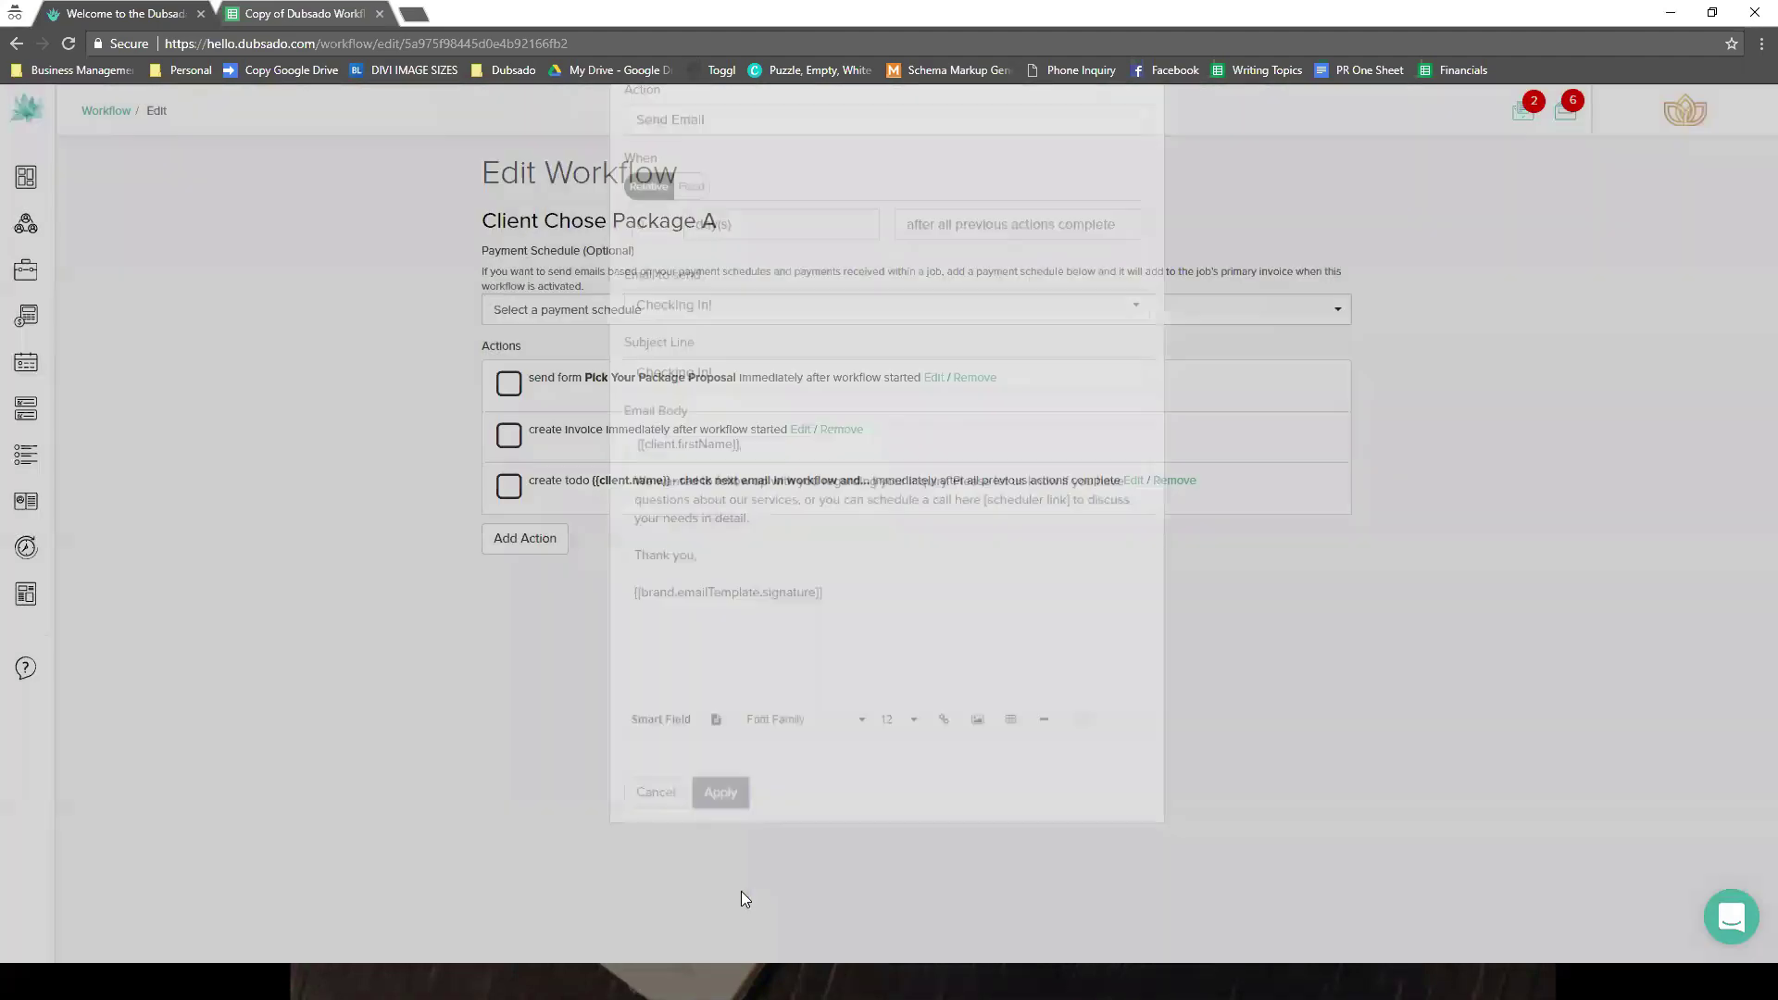
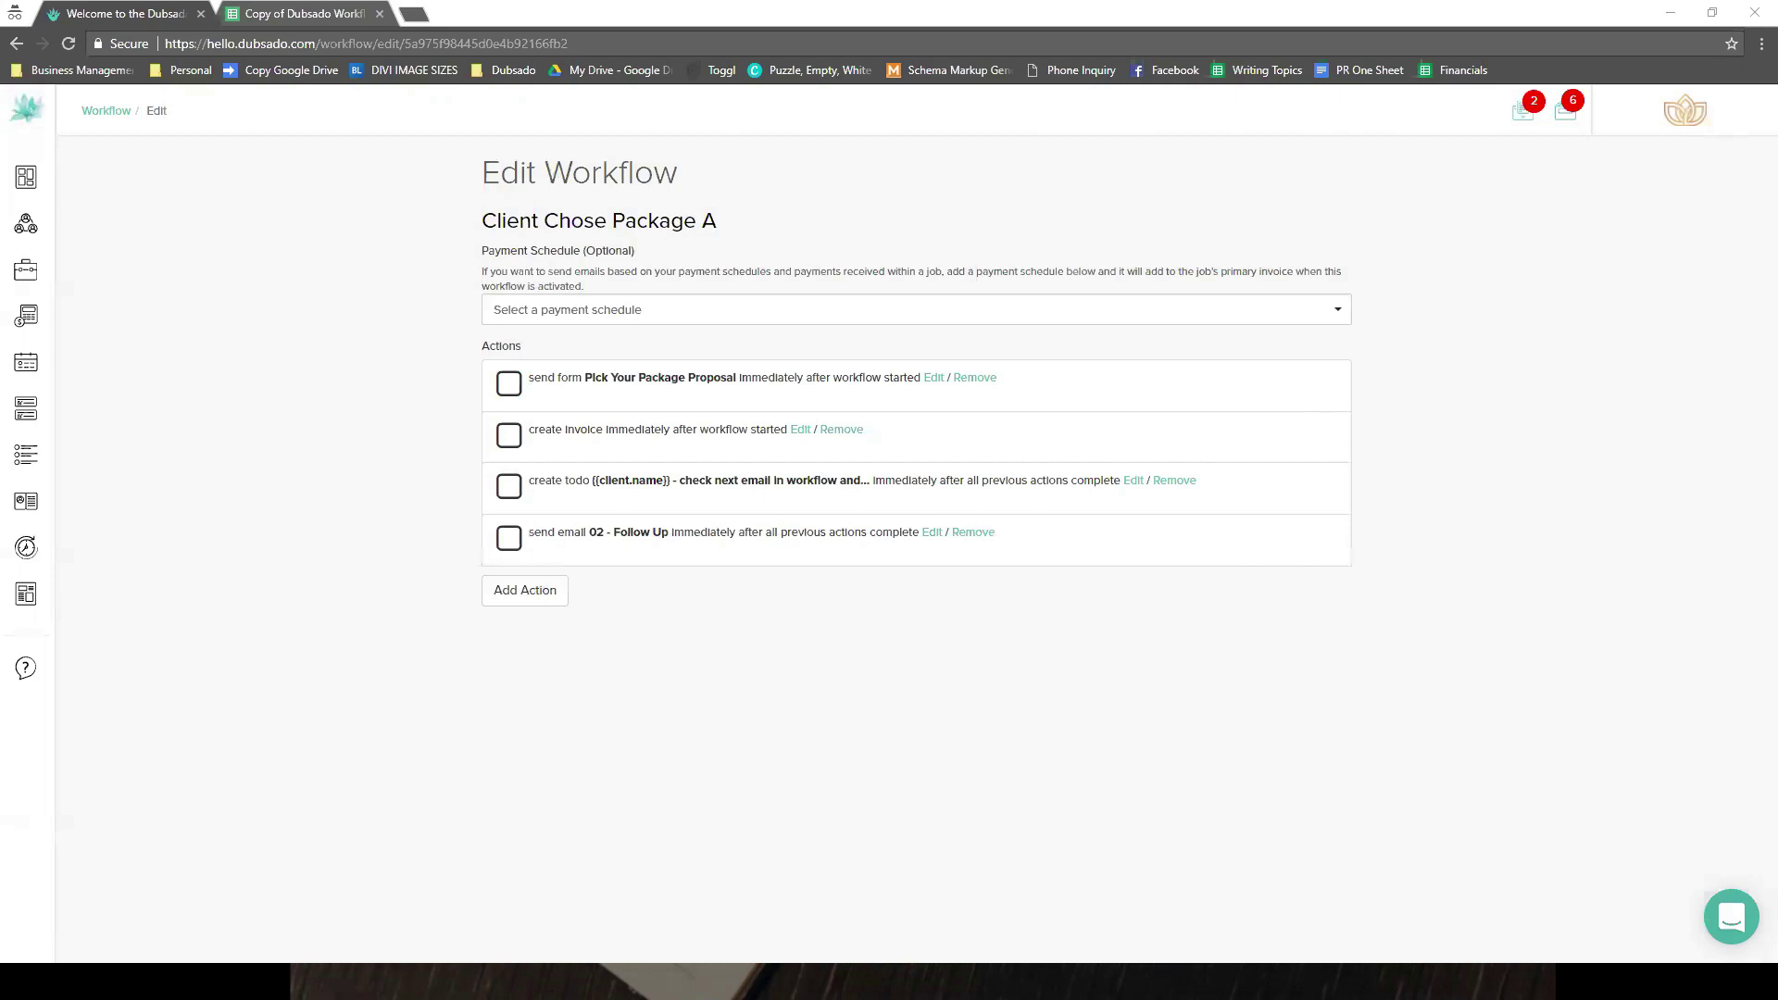
- Start a new lead for the existing client with lead status Call Scheduled
{"action": "left_click", "coordinate": [70, 231]}
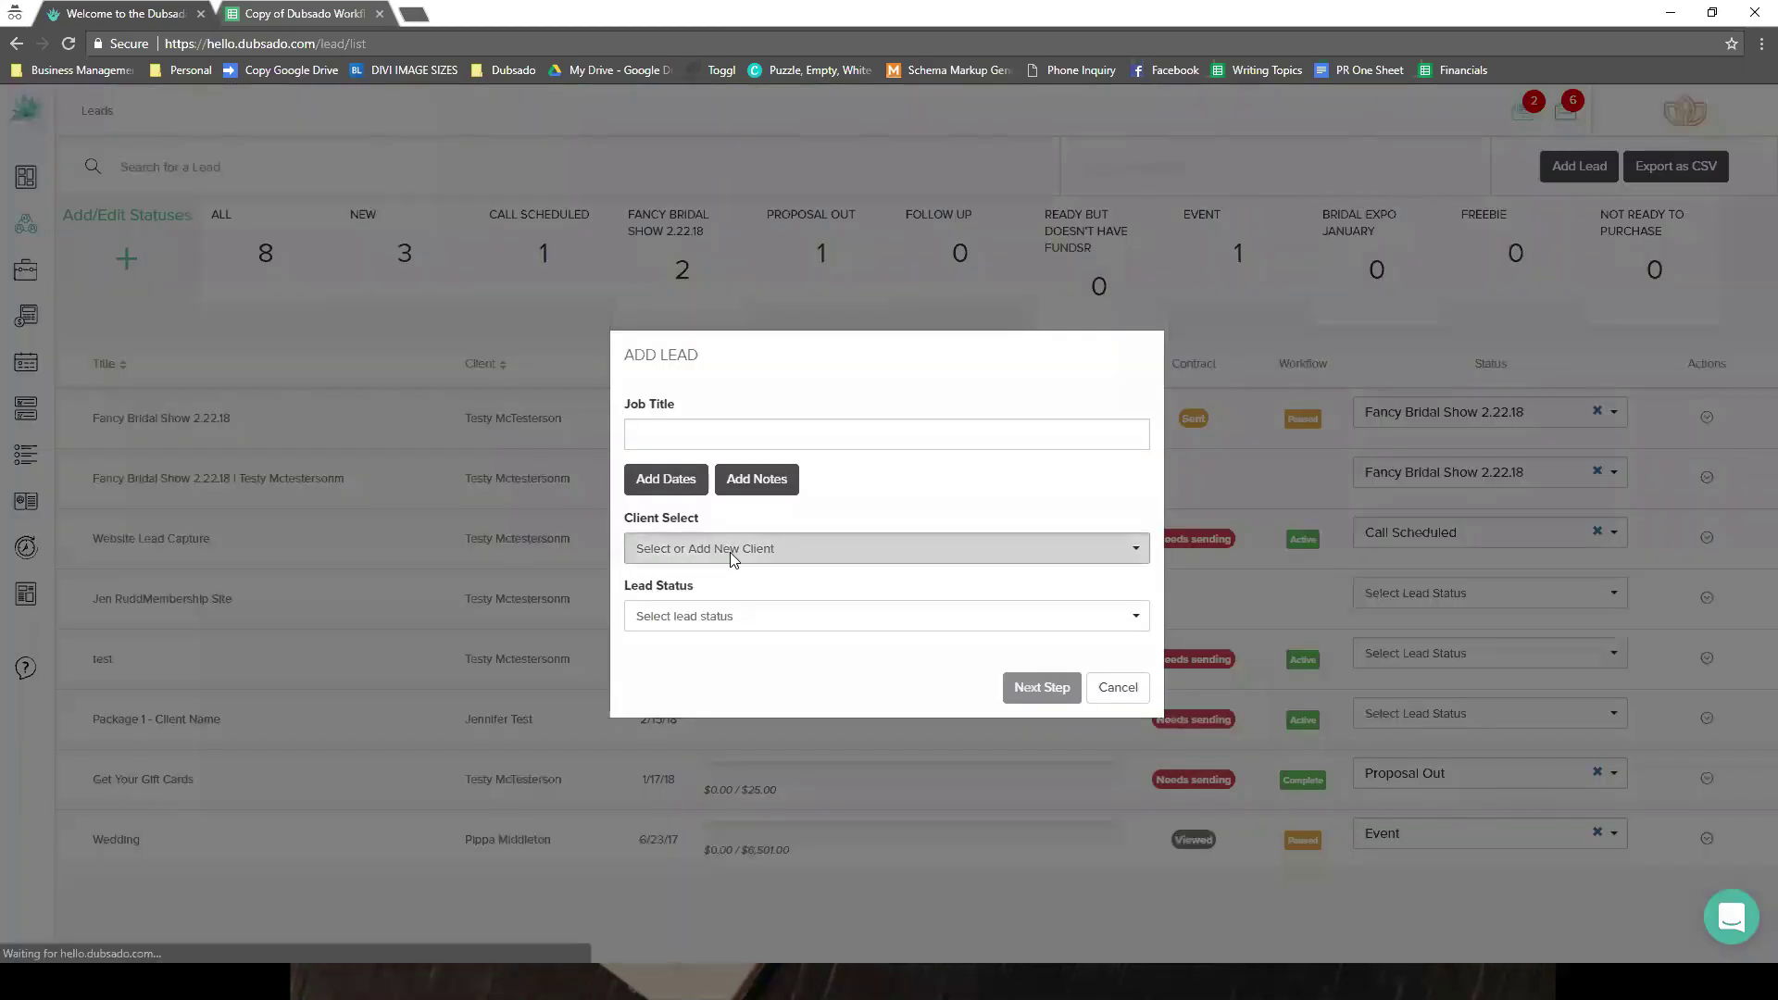
{"action": "left_click", "coordinate": [726, 550]}
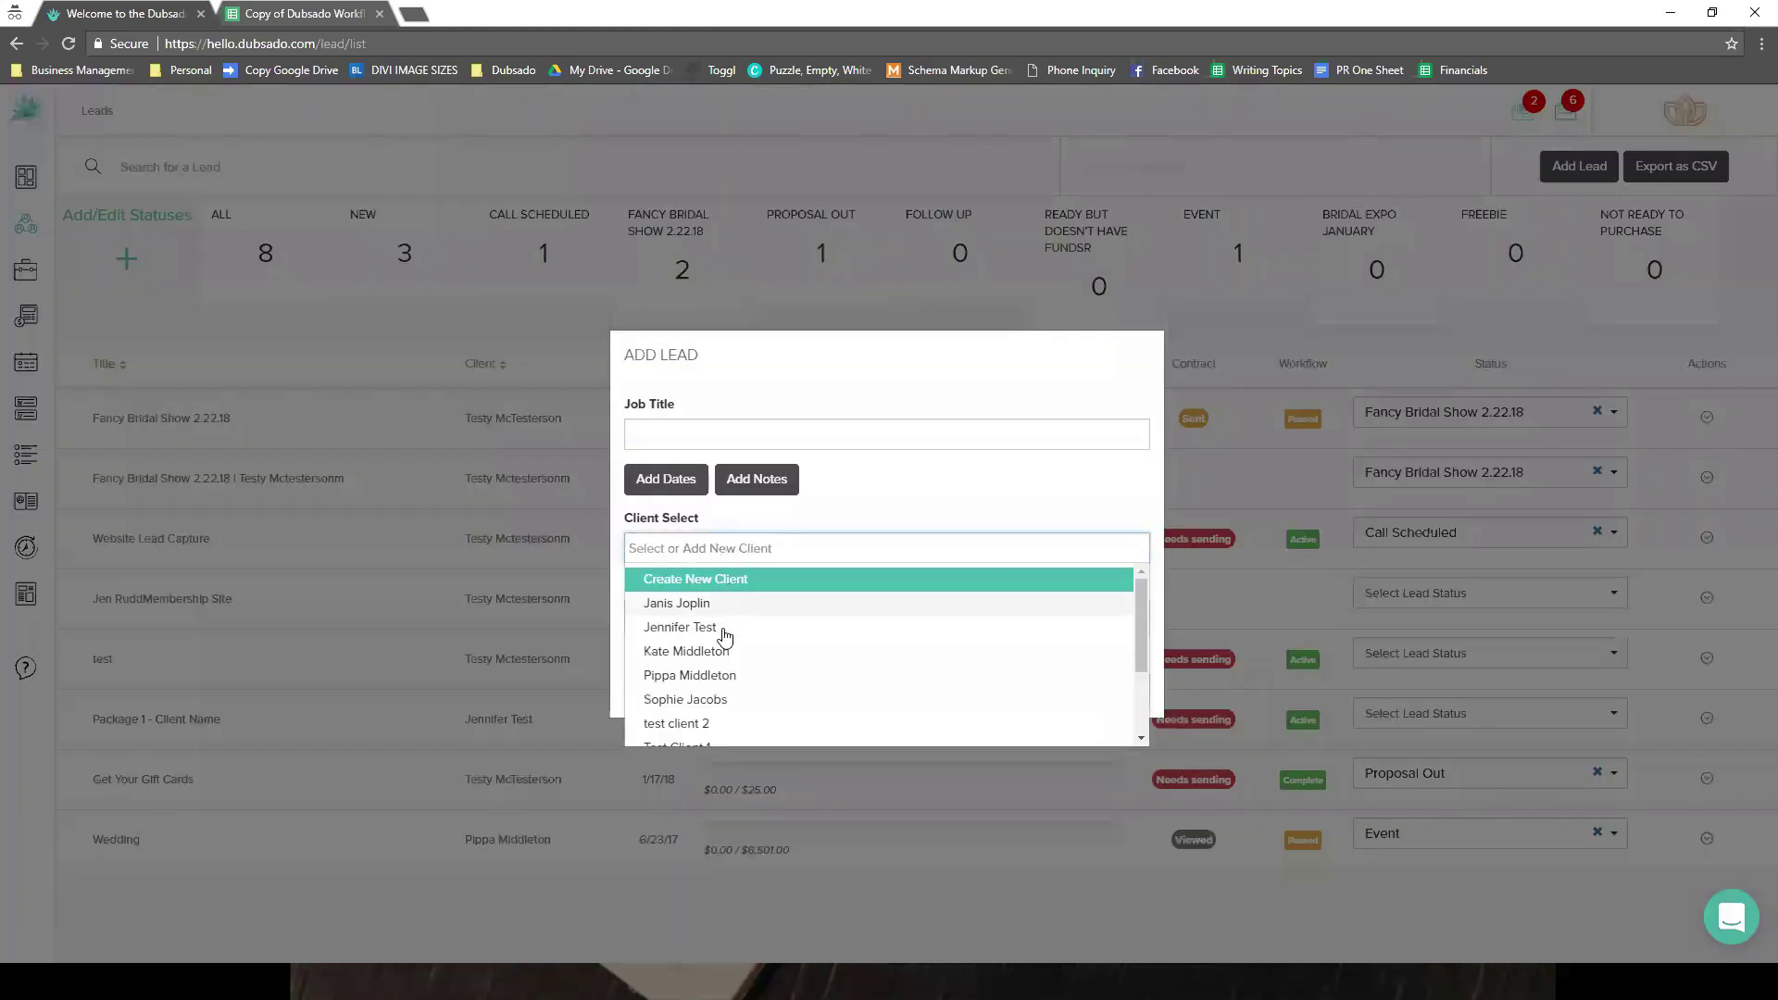
{"action": "left_click", "coordinate": [729, 675]}
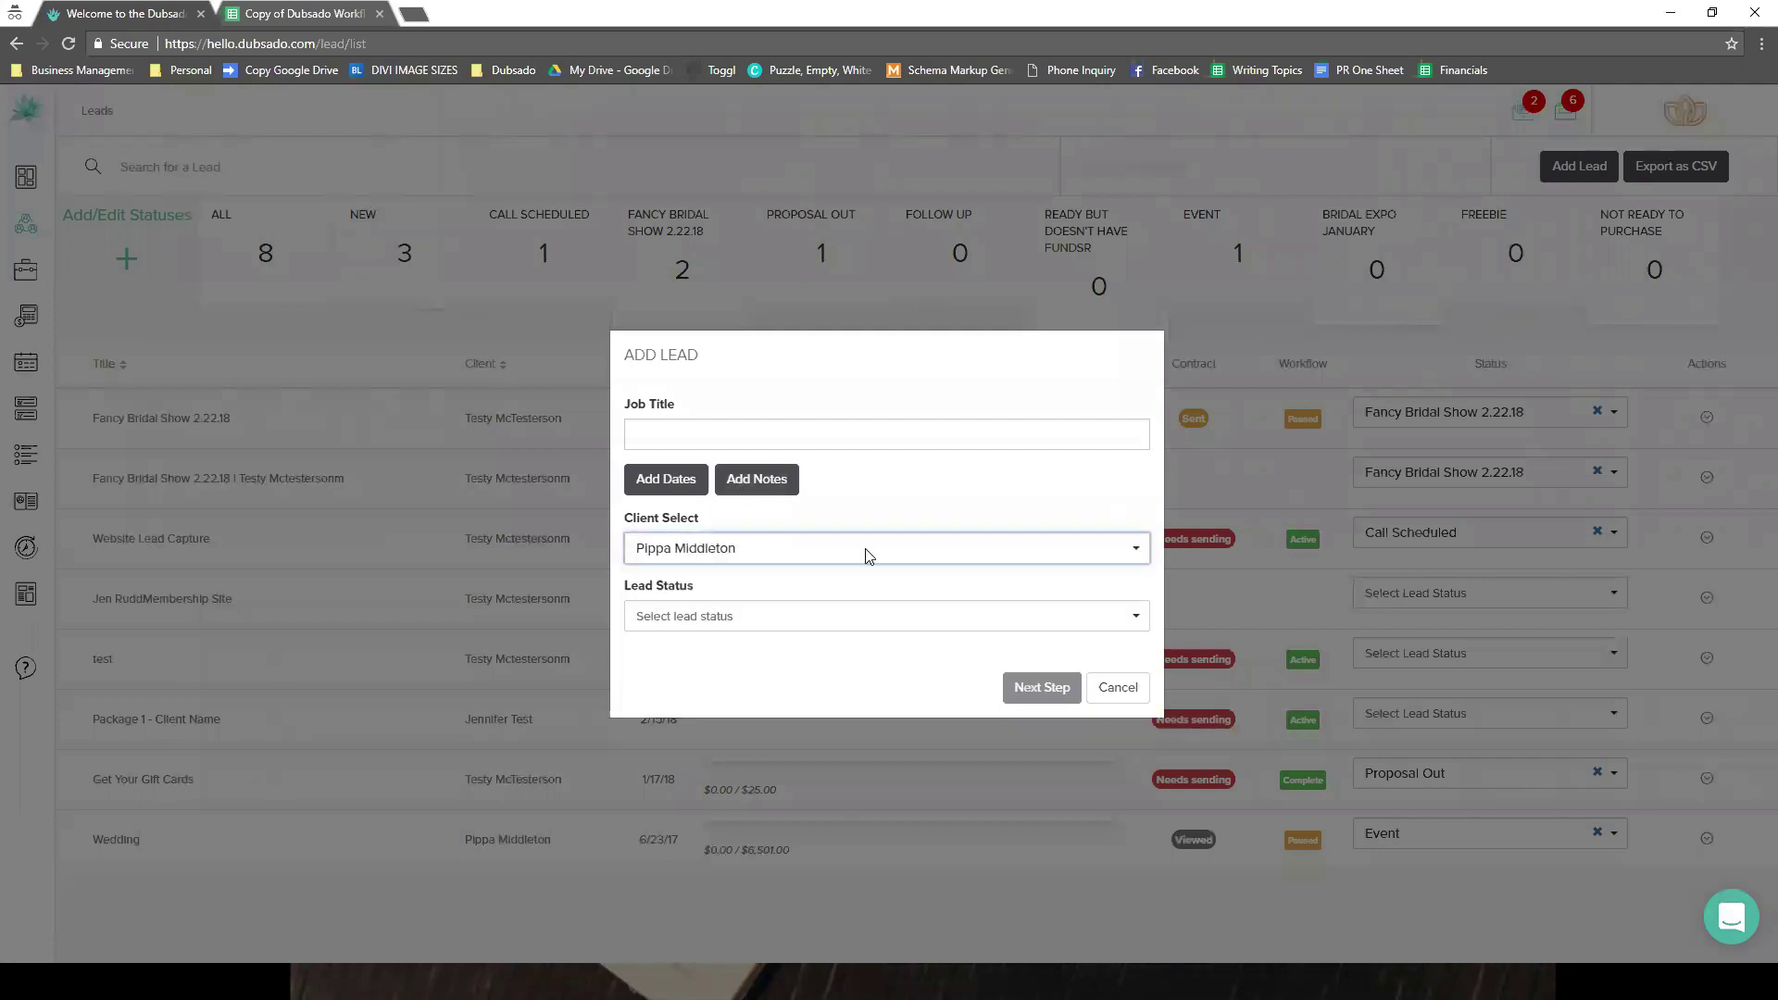
{"action": "left_click", "coordinate": [861, 614]}
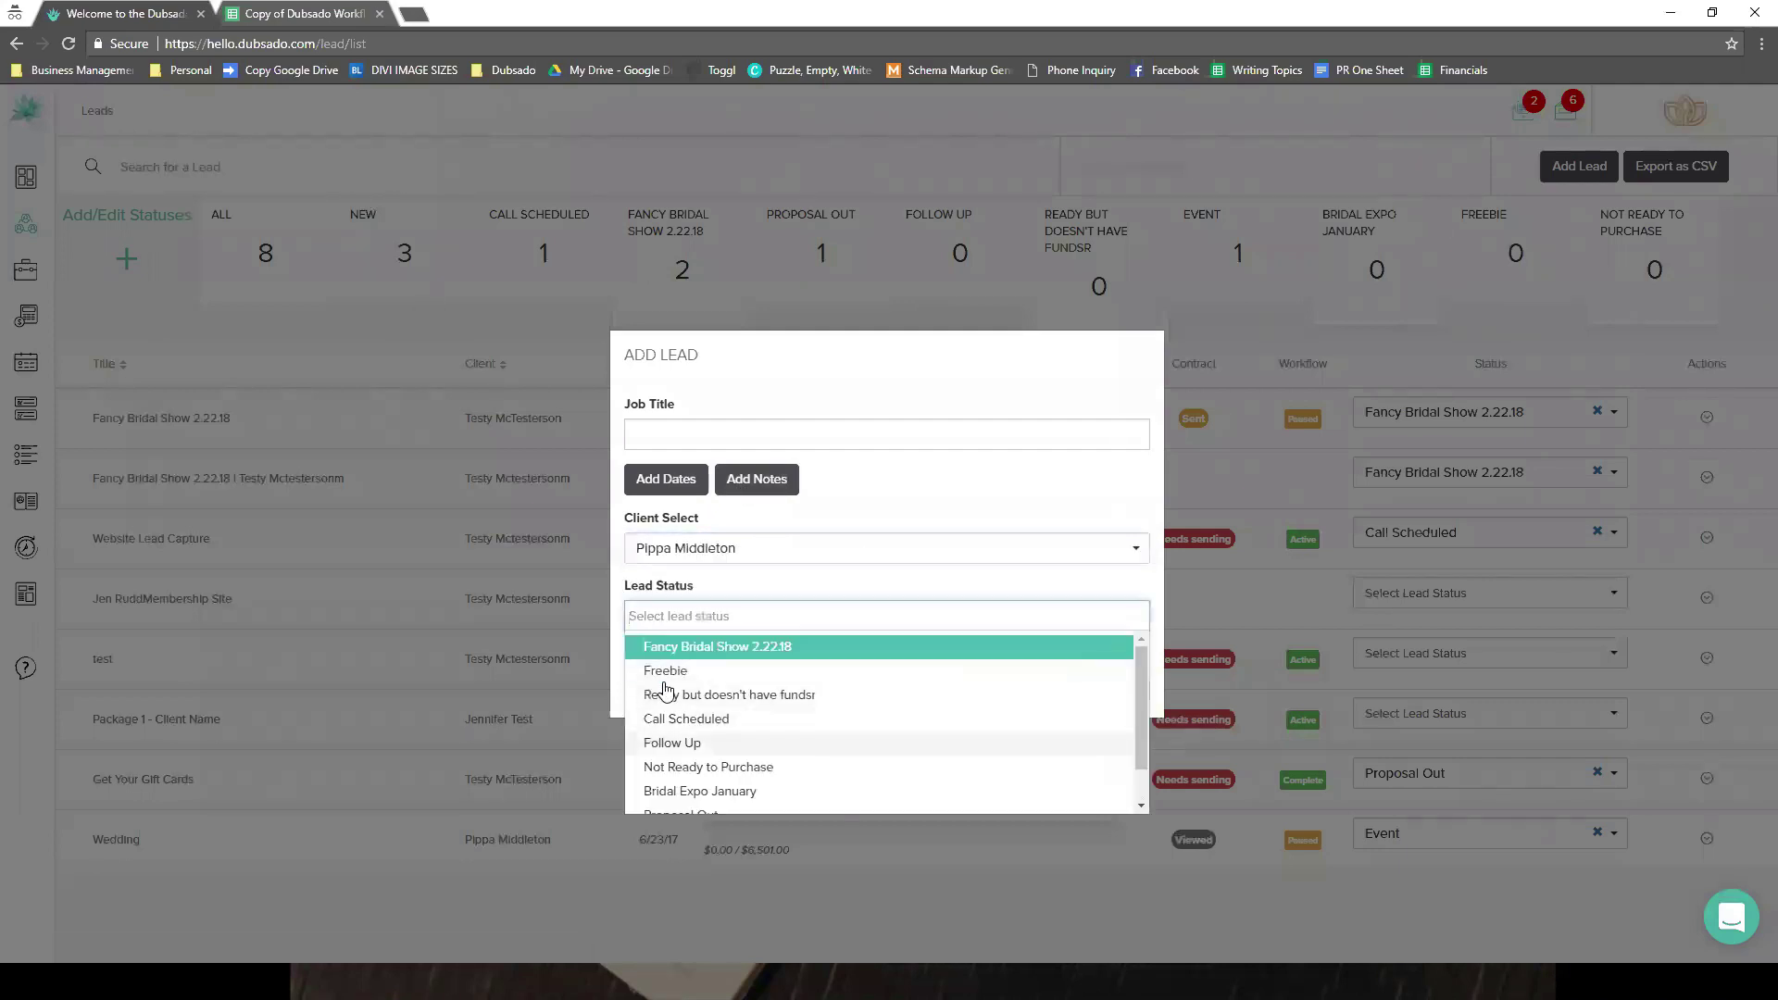
{"action": "left_click", "coordinate": [668, 718]}
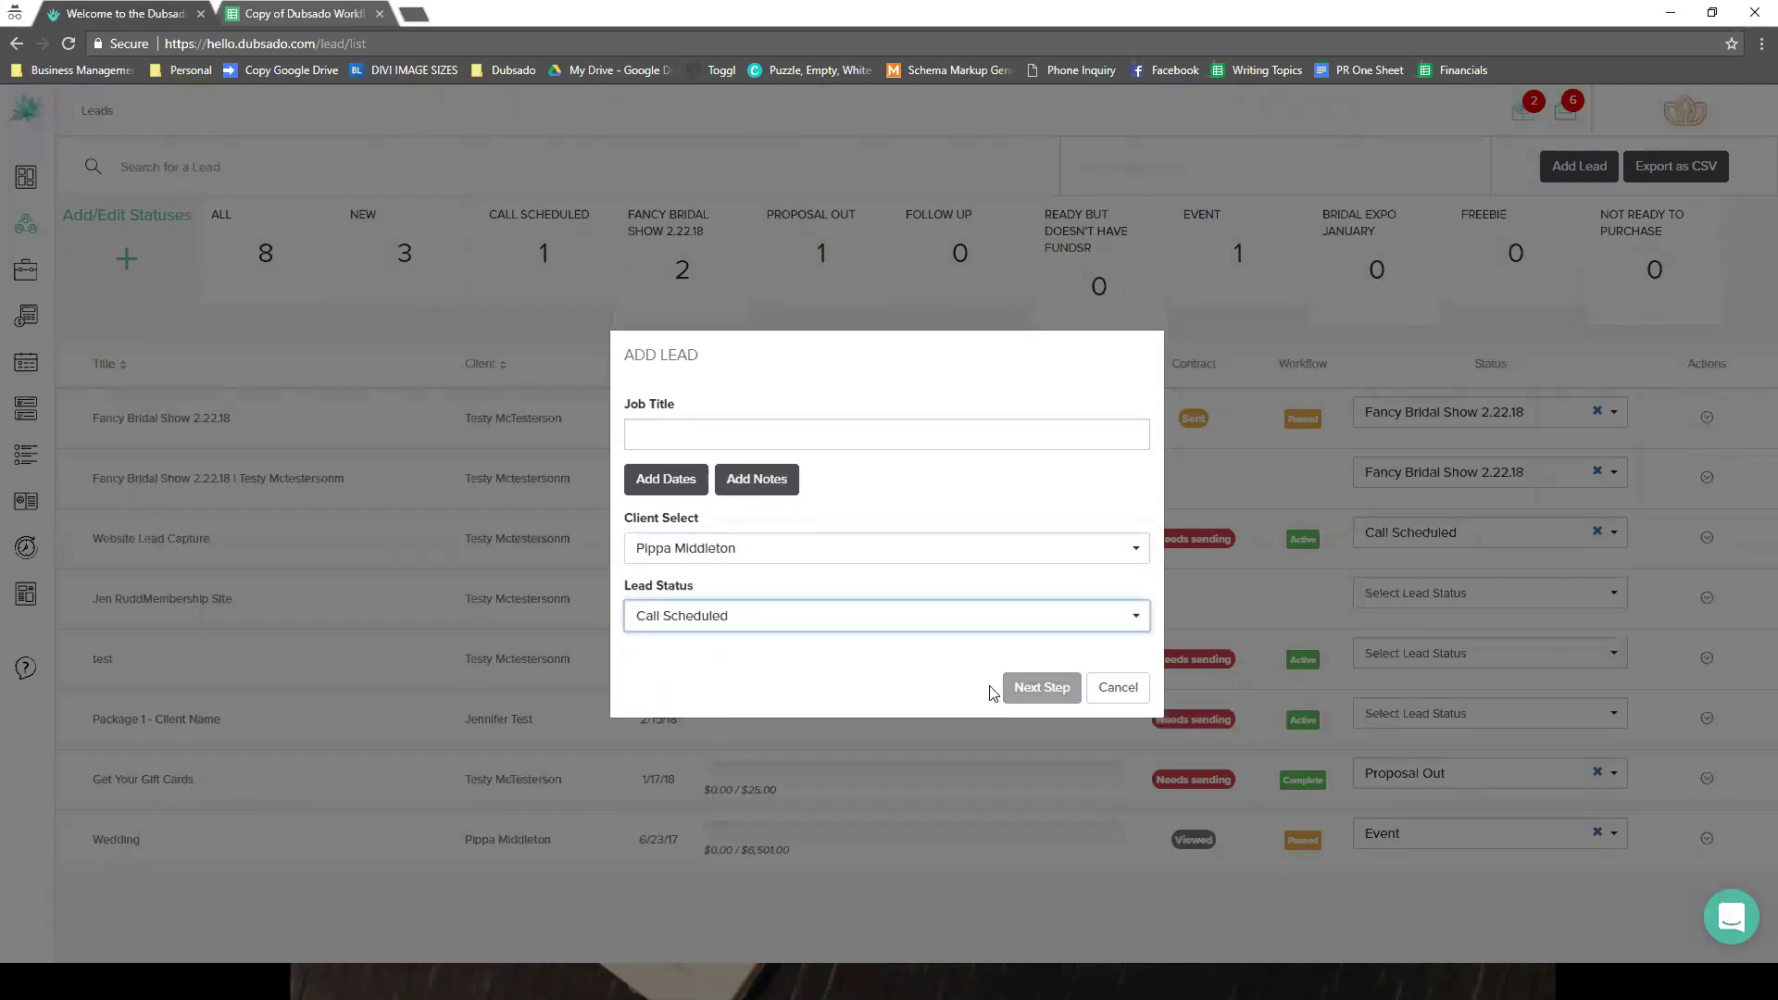
- Title the lead 'New Lead', create it, and bring up its workflow choices
{"action": "left_click", "coordinate": [715, 432]}
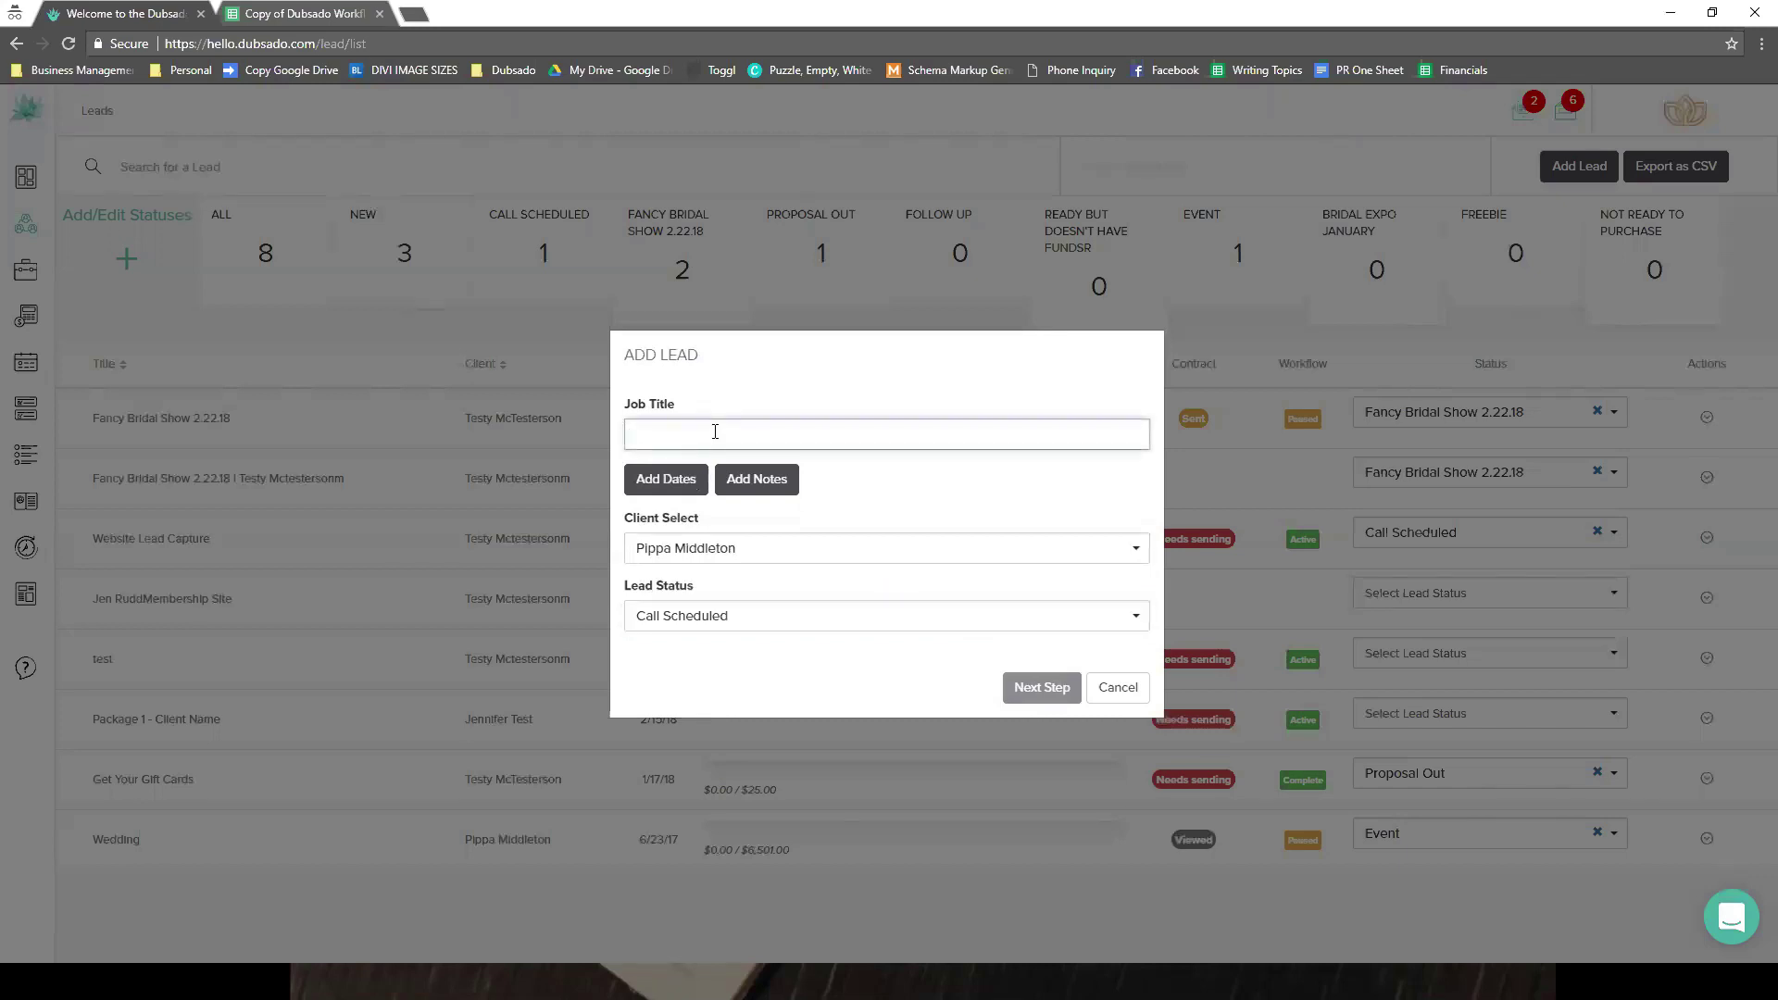
{"action": "type", "text": "New LEad"}
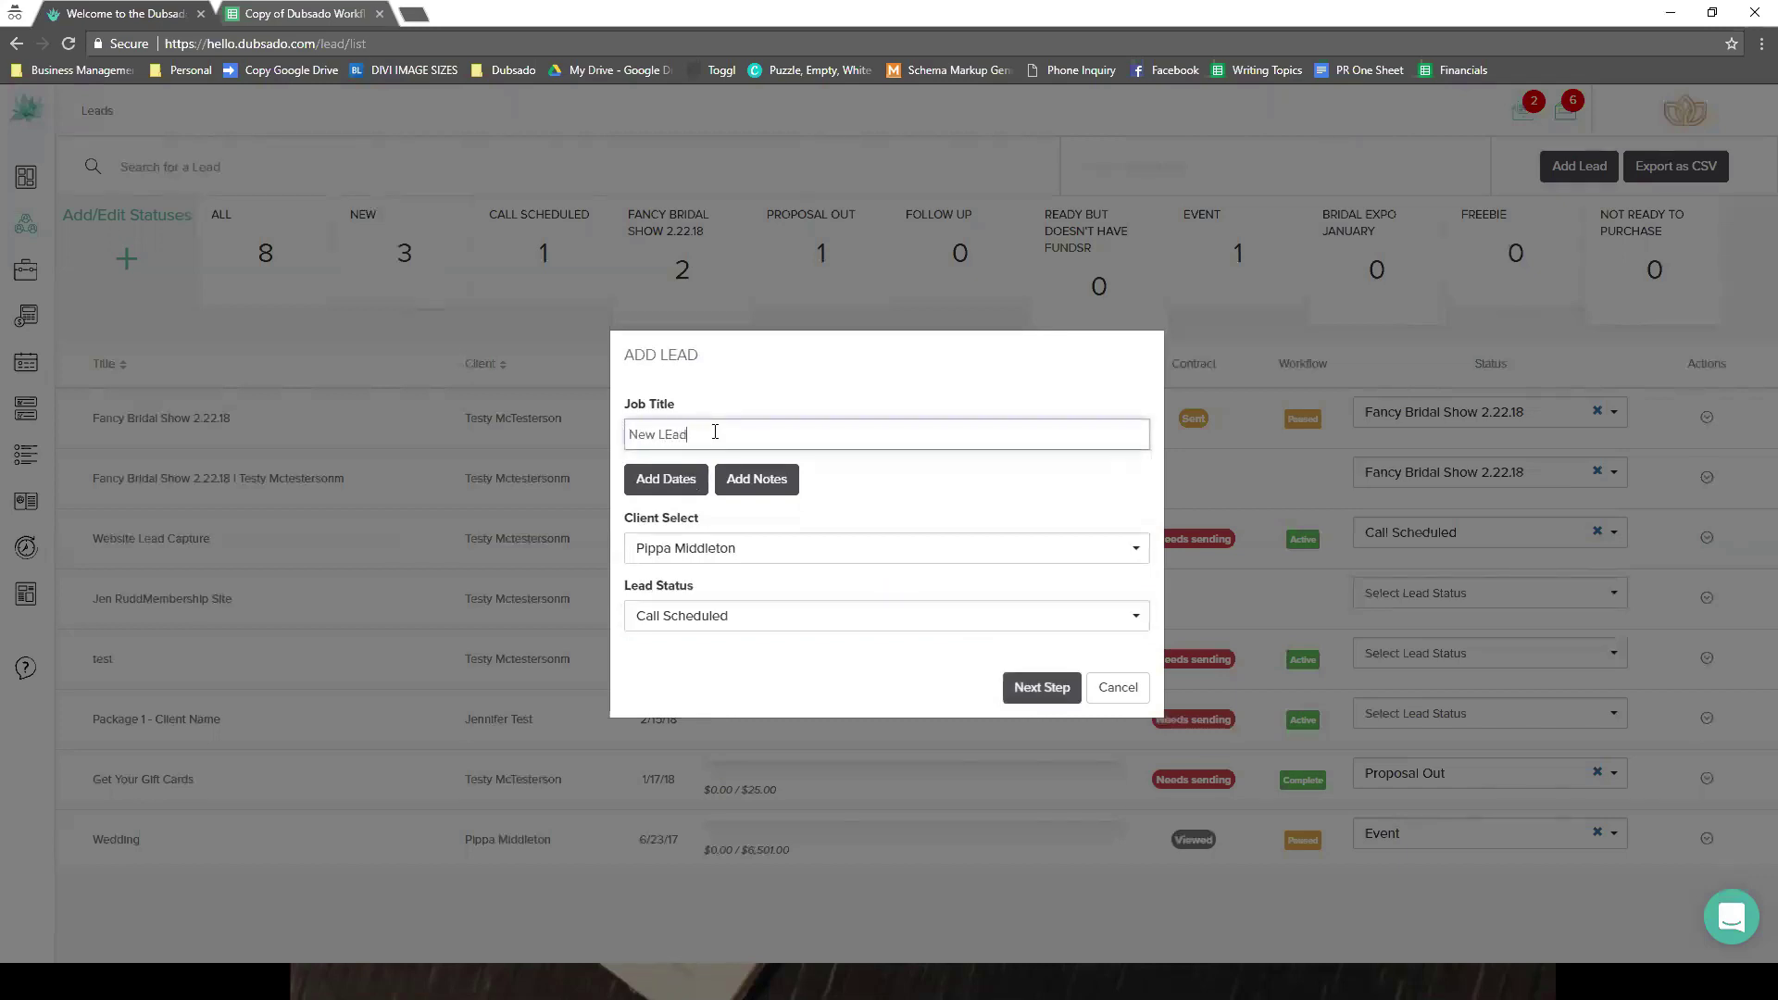
{"action": "key", "text": "BackSpace"}
{"action": "key", "text": "BackSpace"}
{"action": "key", "text": "BackSpace"}
{"action": "type", "text": "ead"}
{"action": "key", "text": "Return"}
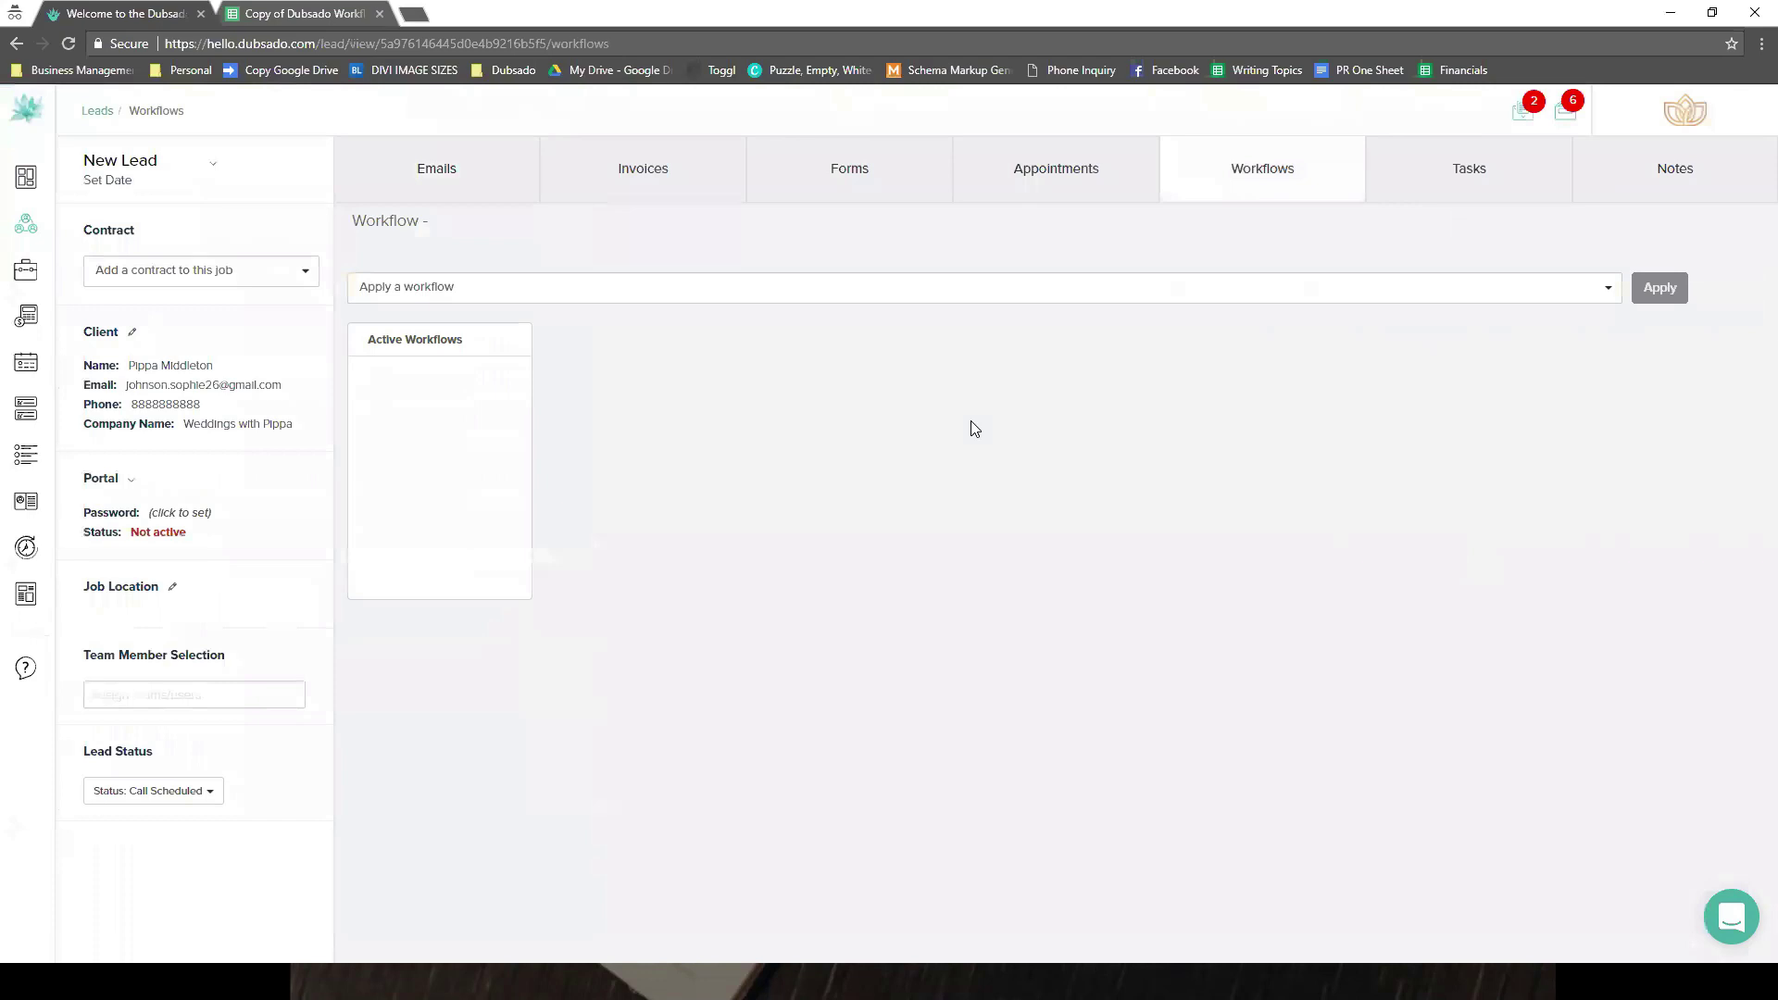
{"action": "left_click", "coordinate": [728, 300]}
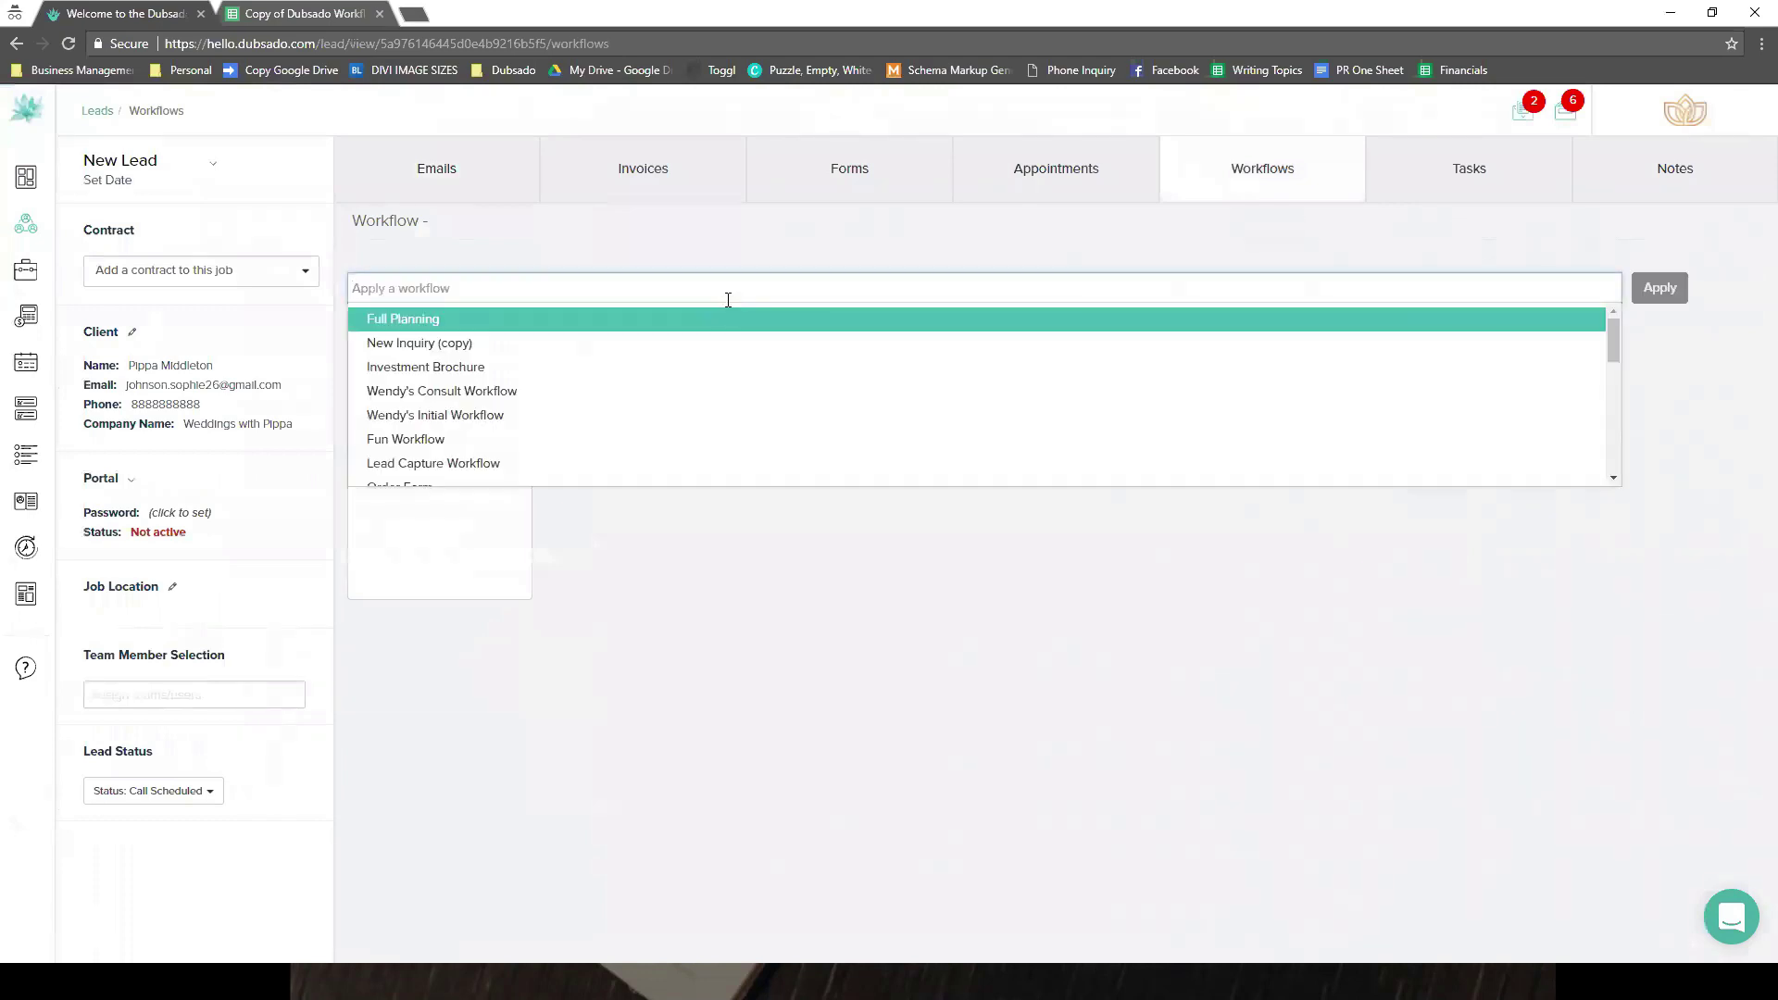
- Apply Client Chose Package A to the new lead and switch it from Active to Paused
{"action": "scroll", "coordinate": [741, 410], "scroll_direction": "down", "scroll_amount": 5}
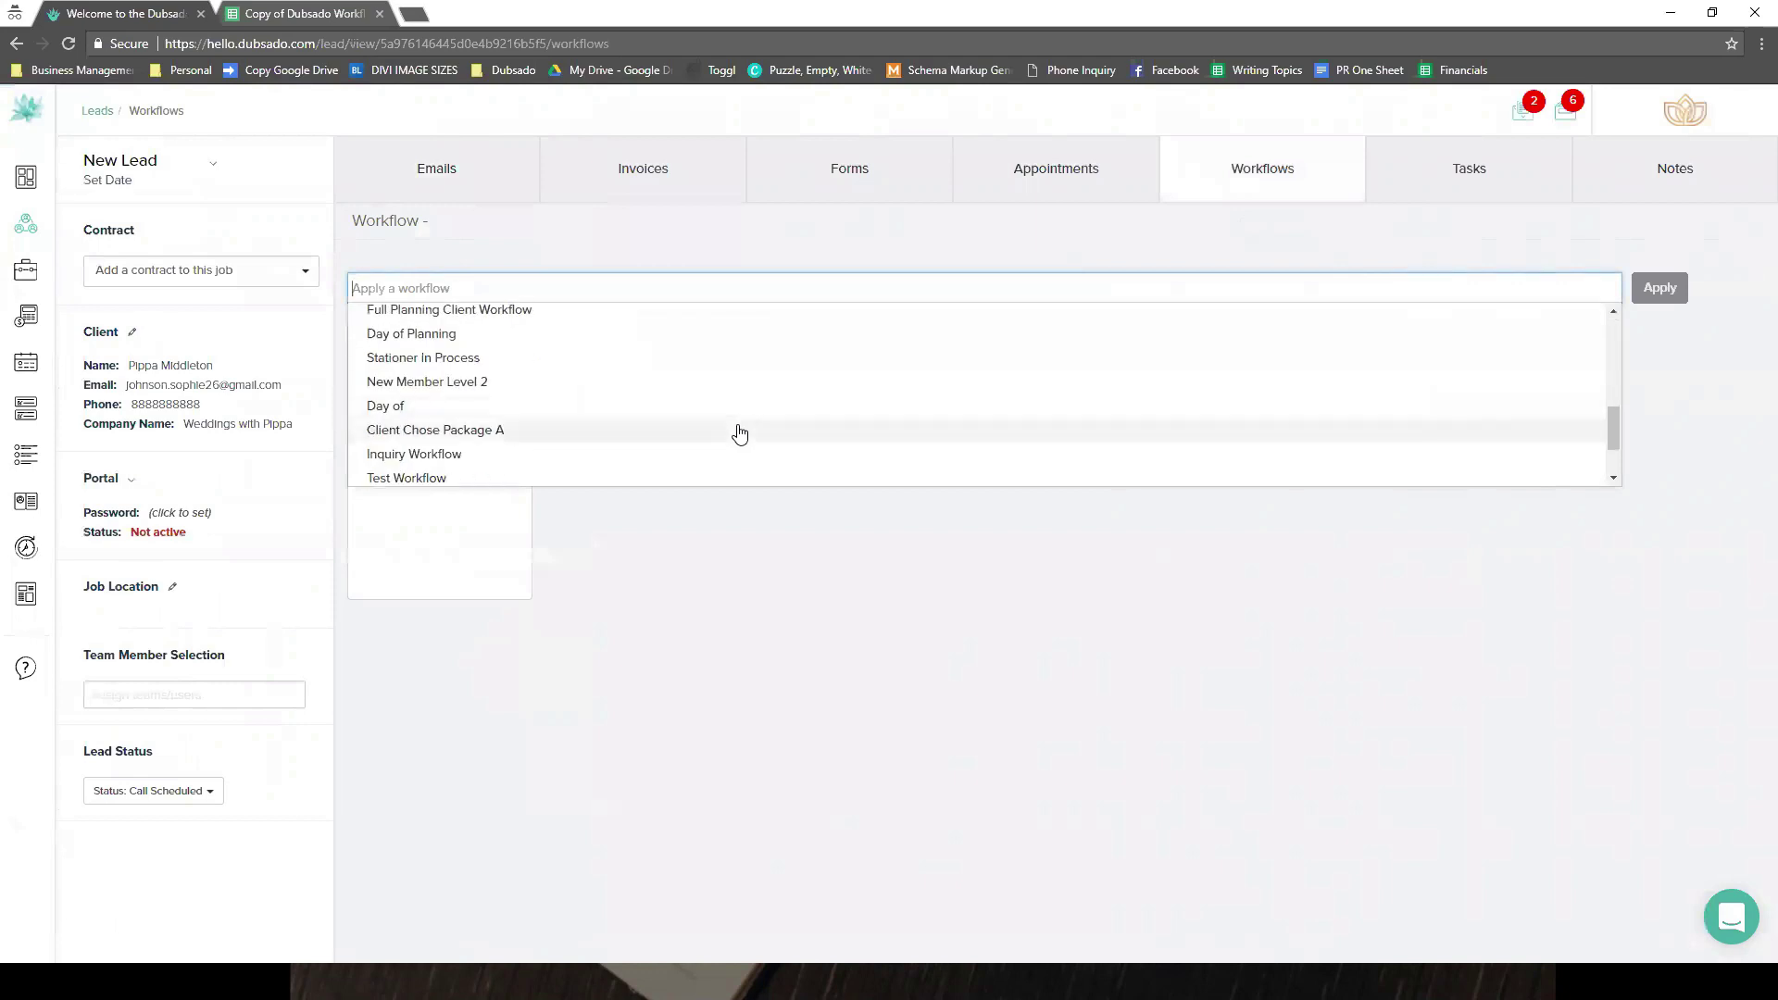
{"action": "left_click", "coordinate": [739, 432]}
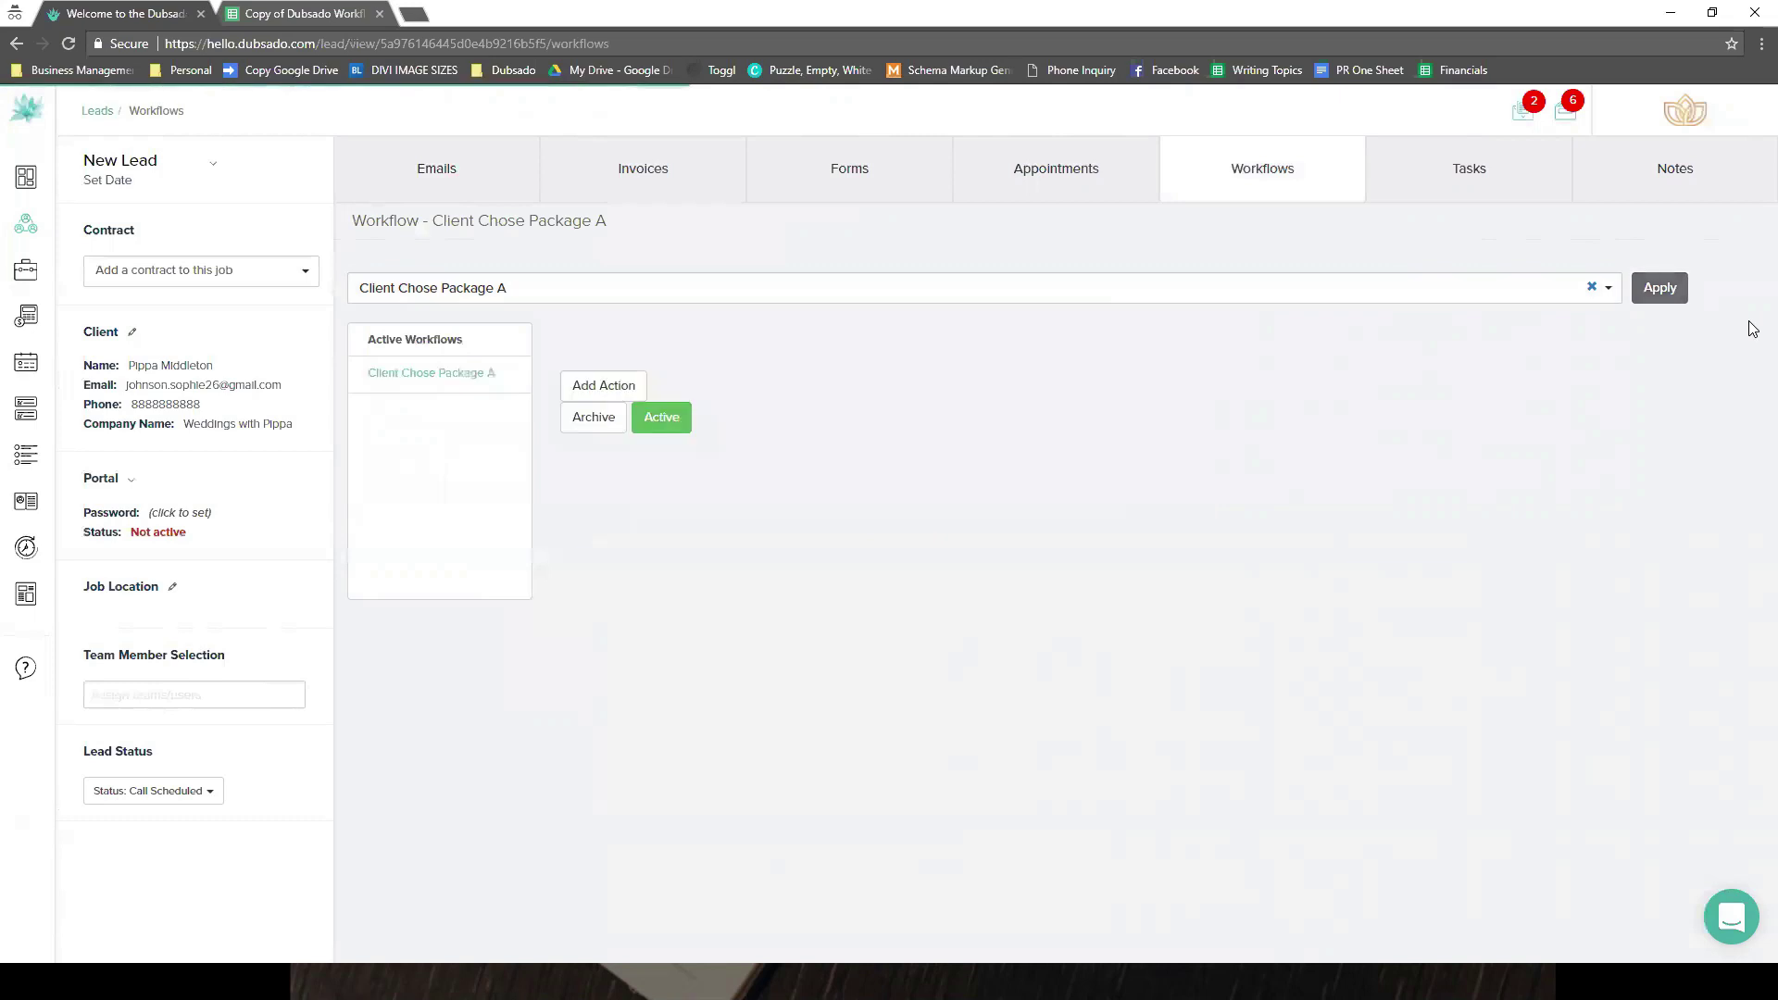
{"action": "left_click", "coordinate": [740, 559]}
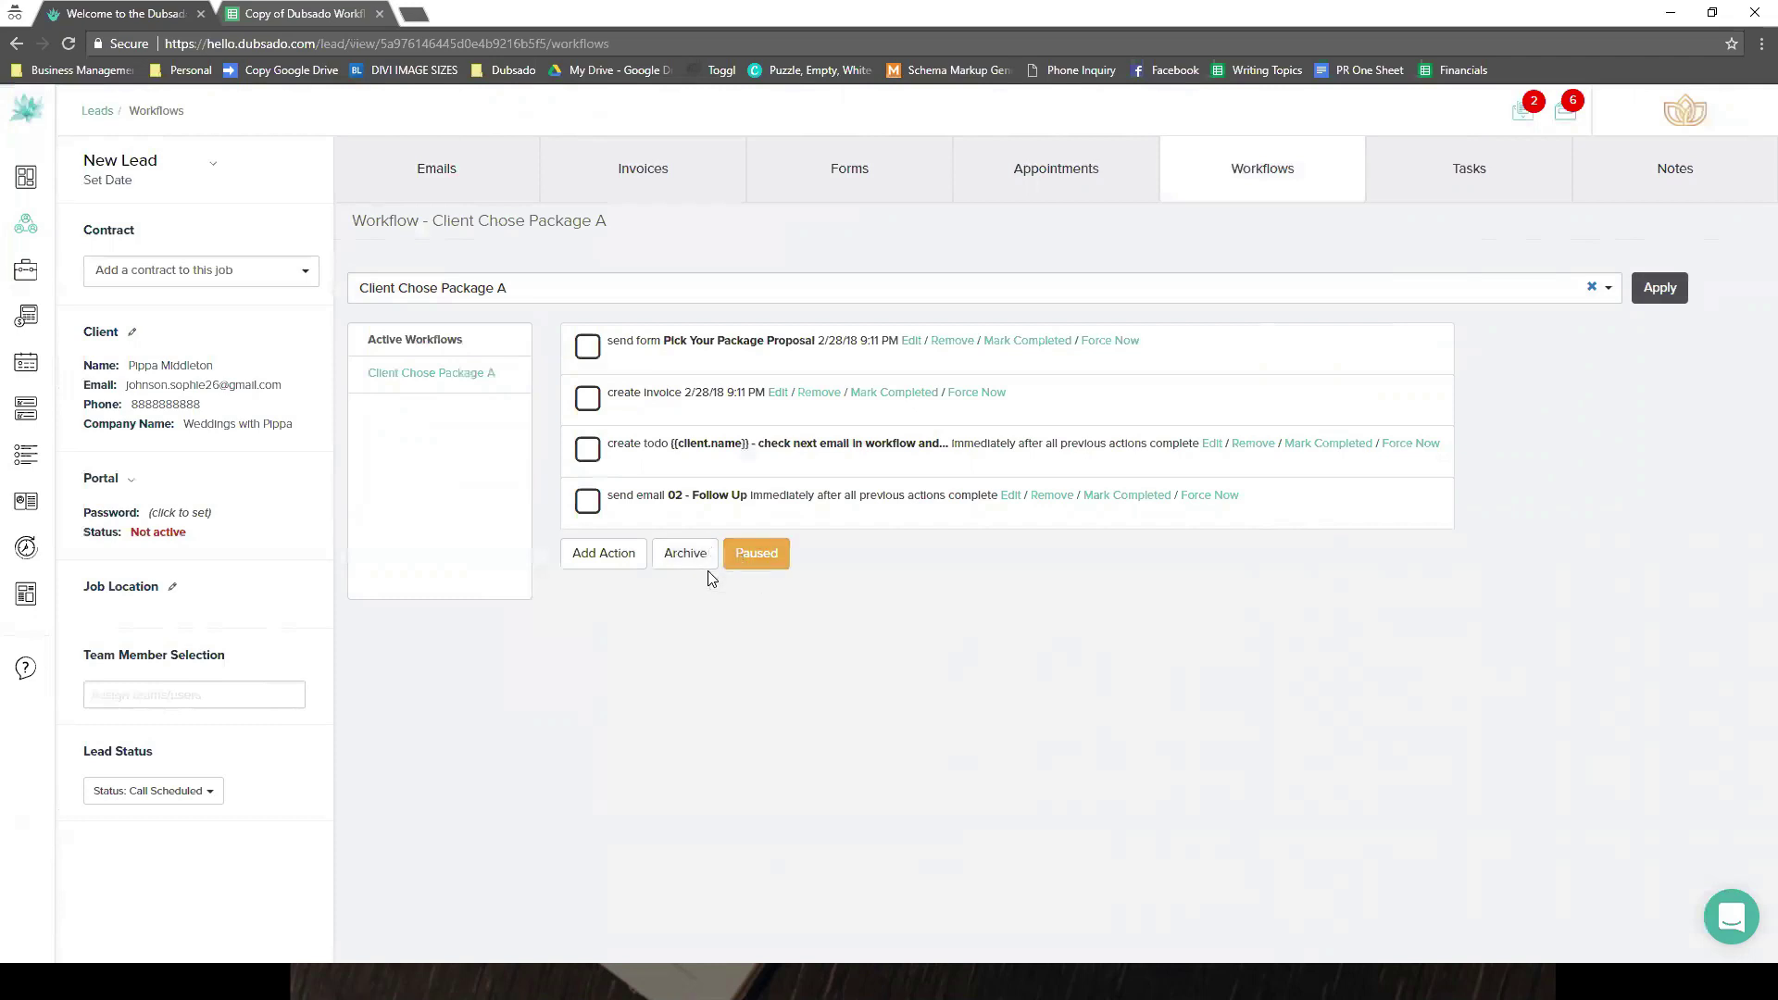
- Review the workflow's create-invoice and send-form steps, cancelling both without changes
{"action": "left_click", "coordinate": [778, 394]}
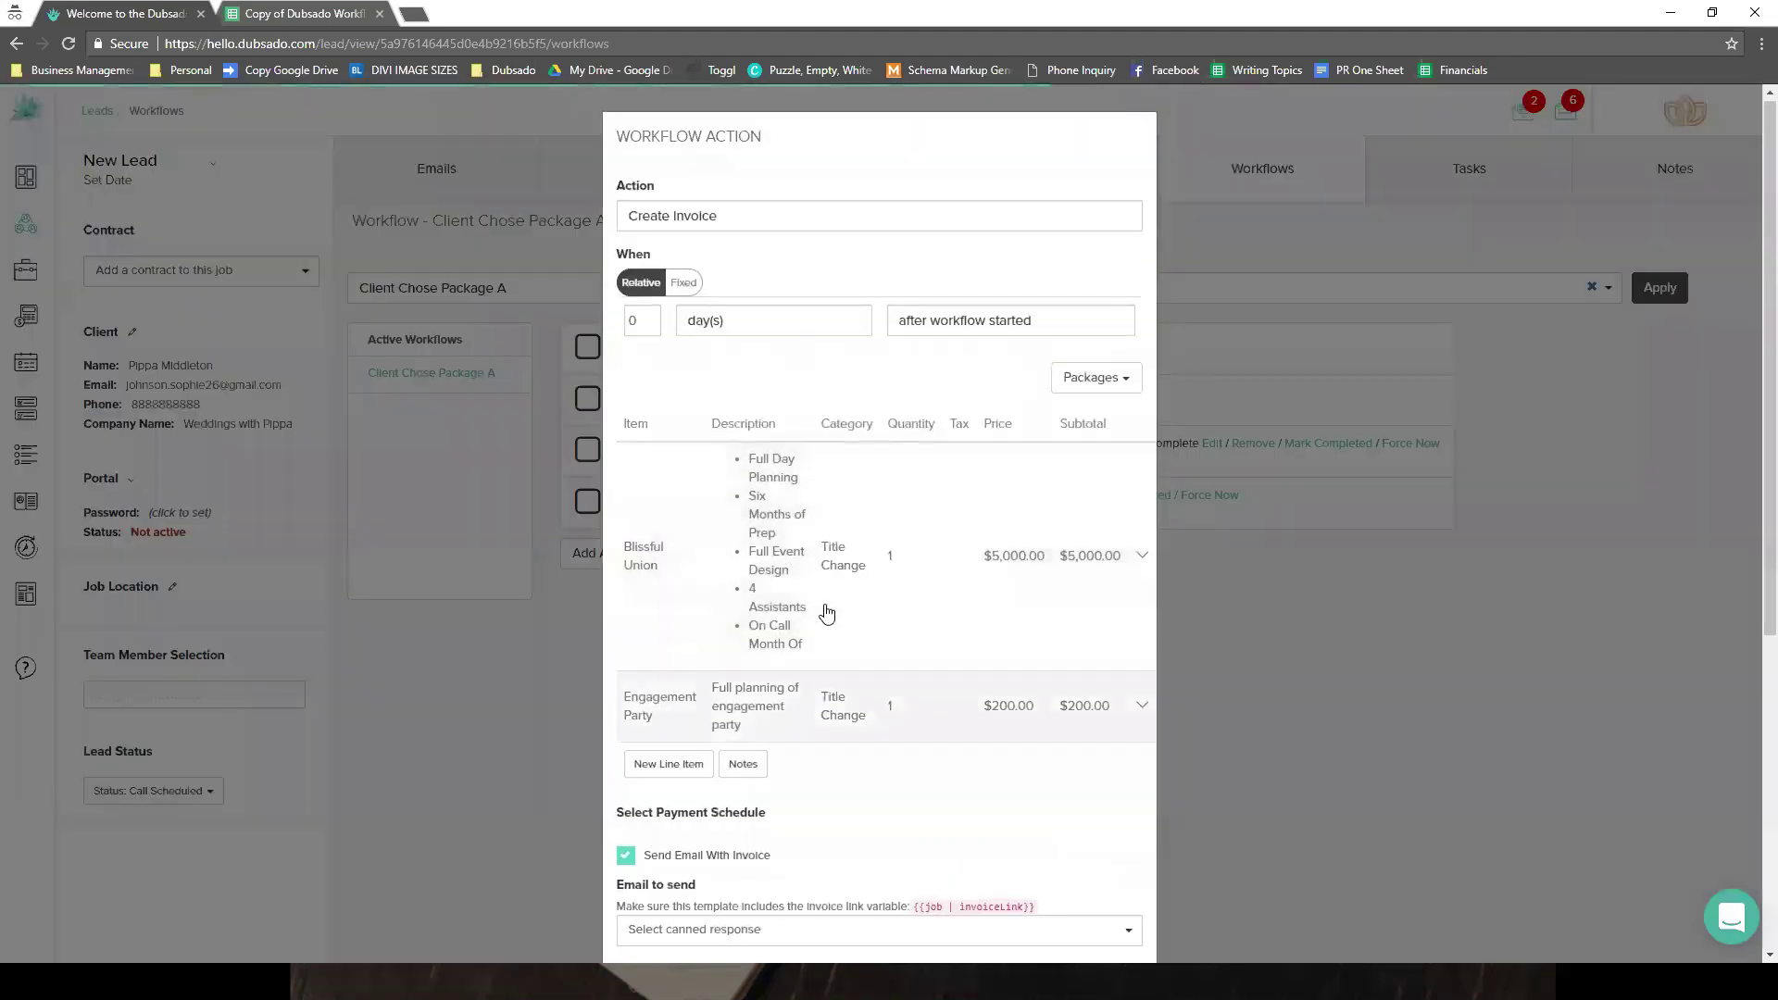
{"action": "scroll", "coordinate": [821, 612], "scroll_direction": "down", "scroll_amount": 5}
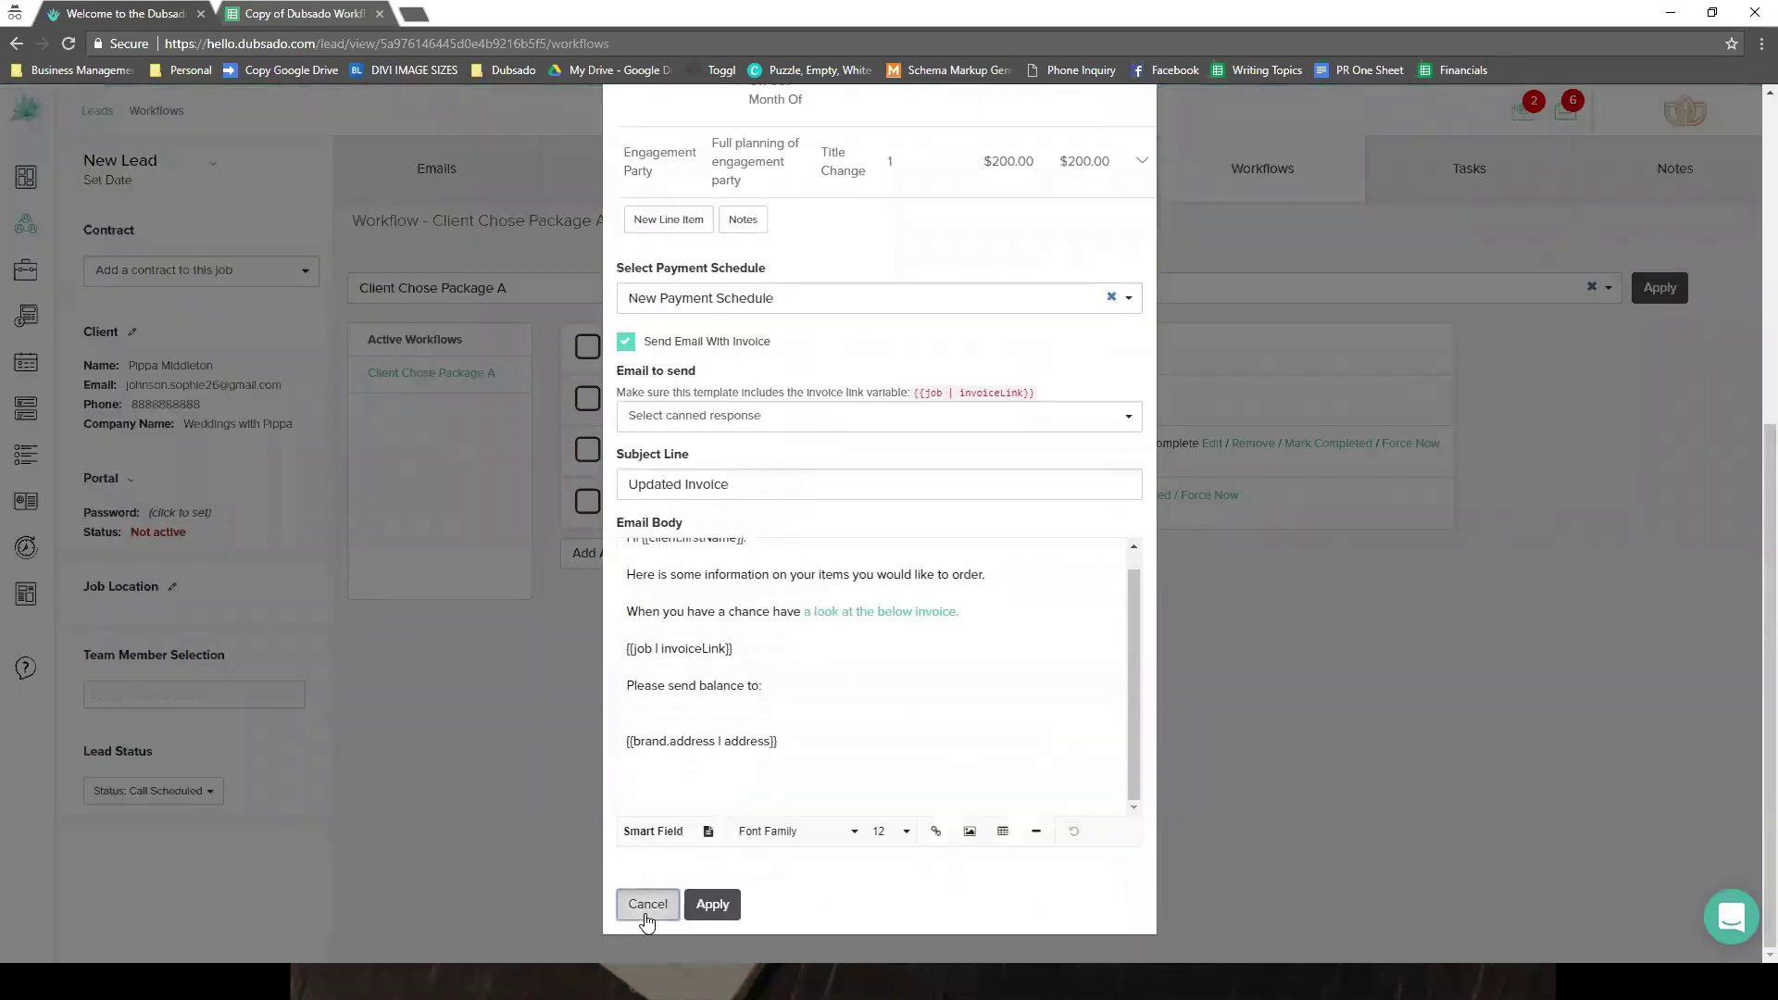
{"action": "left_click", "coordinate": [646, 915]}
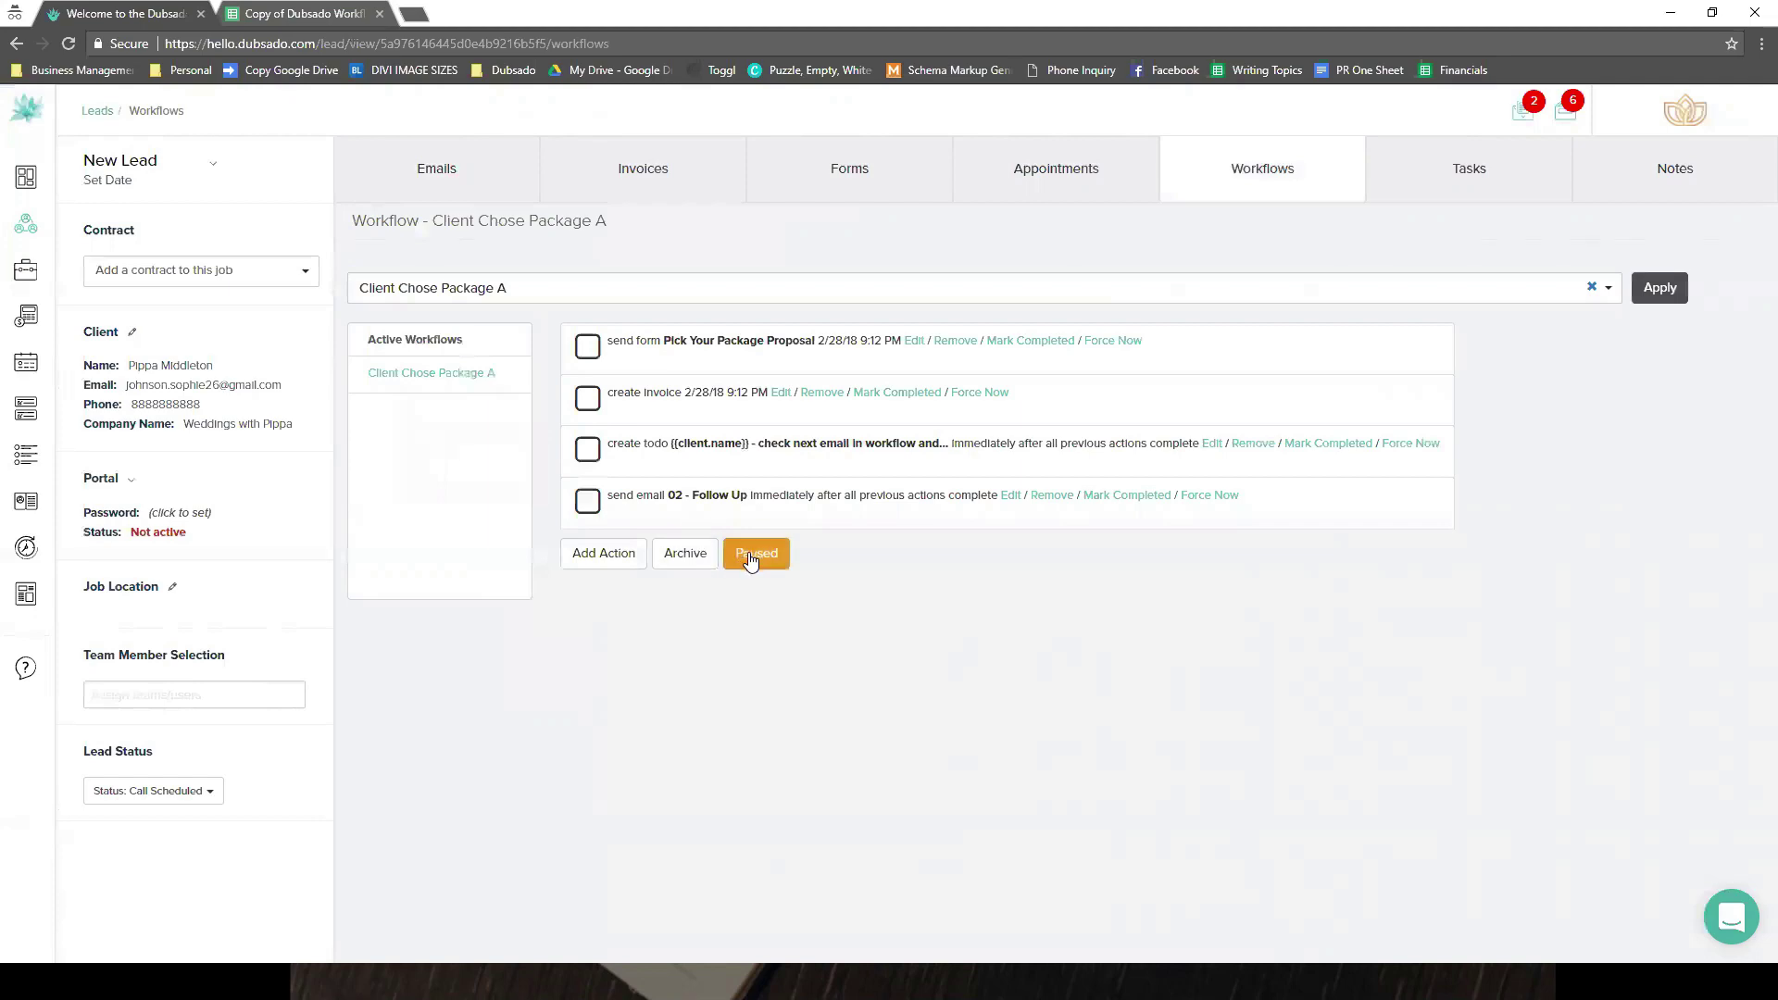
{"action": "left_click", "coordinate": [913, 341]}
{"action": "scroll", "coordinate": [814, 592], "scroll_direction": "down", "scroll_amount": 5}
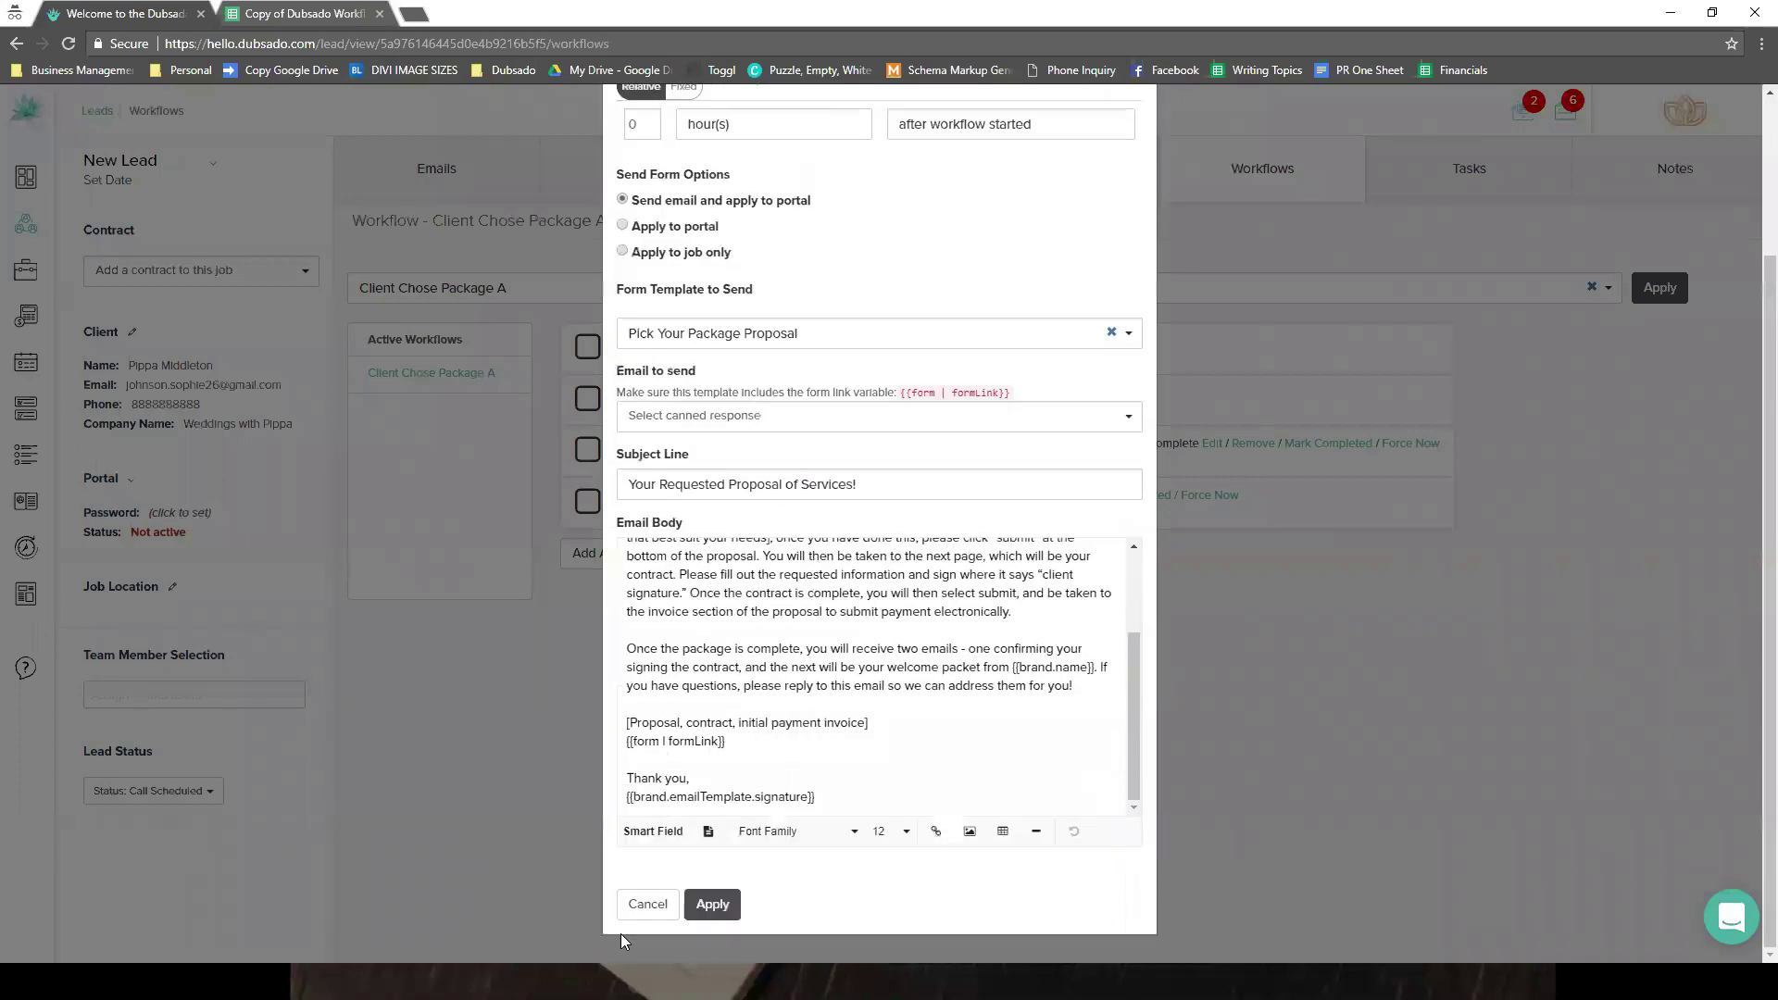
{"action": "left_click", "coordinate": [646, 904]}
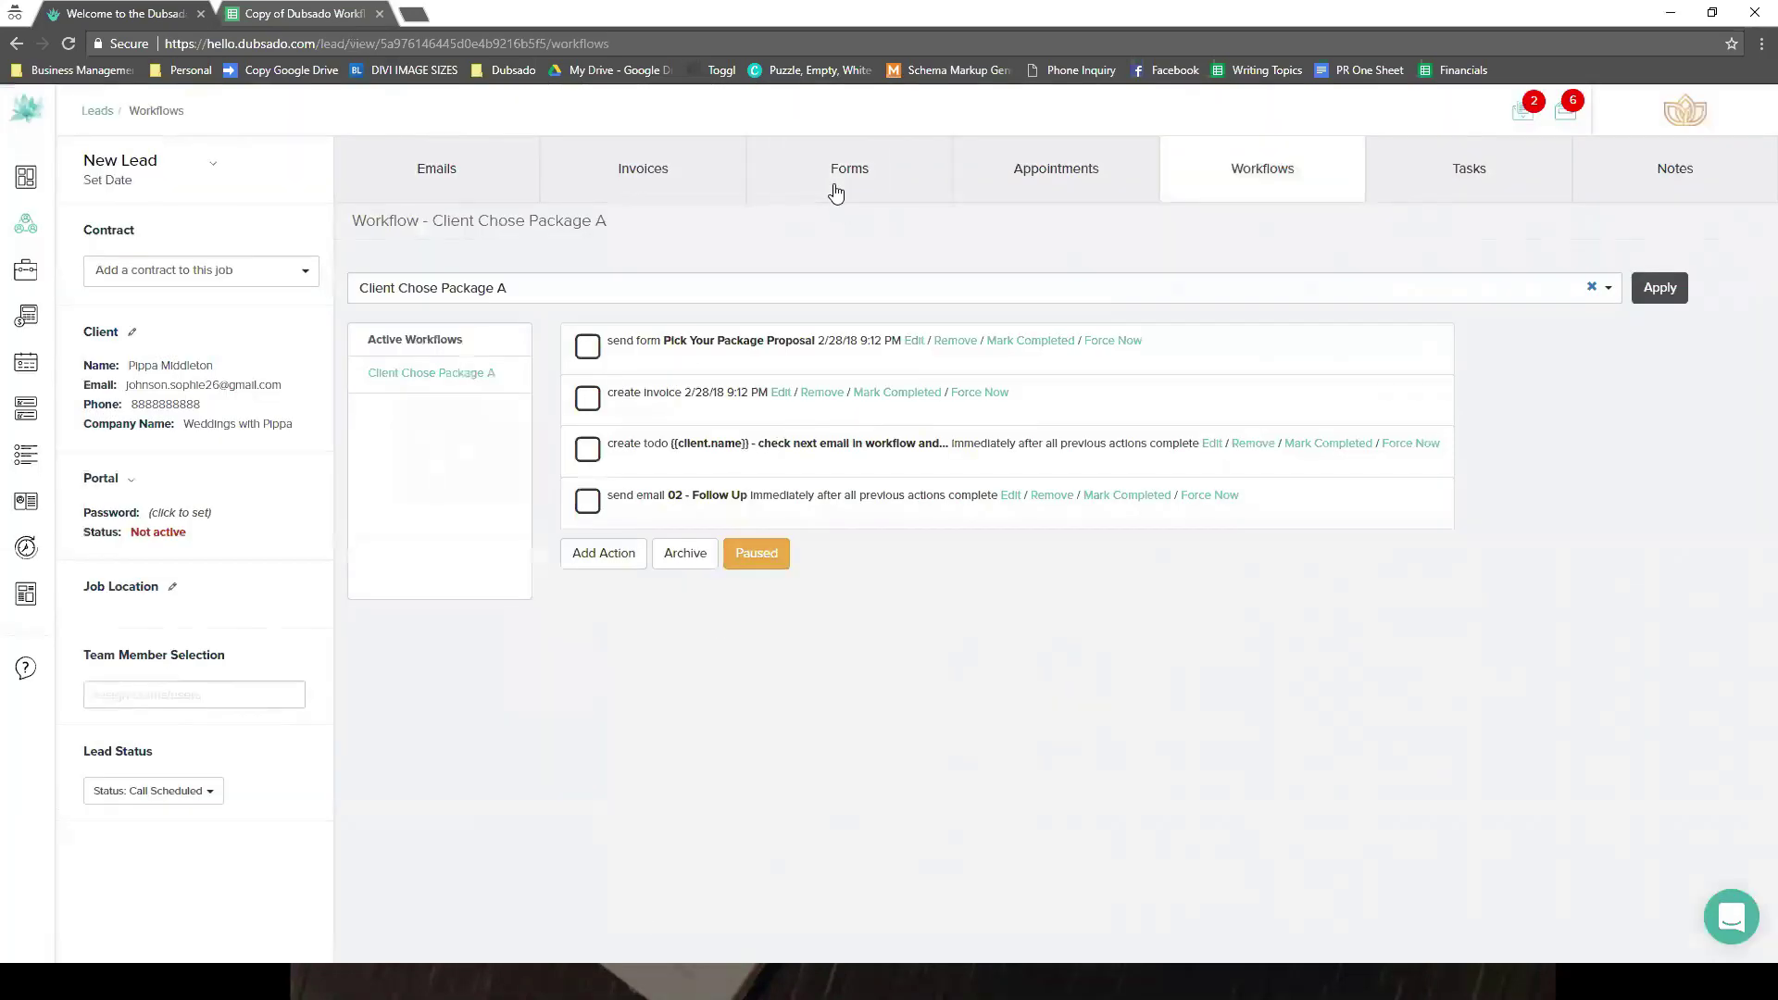
- Show the lead's Forms tab listing the Pick Your Package Proposal
{"action": "left_click", "coordinate": [834, 188]}
{"action": "left_click", "coordinate": [871, 157]}
{"action": "mouse_move", "coordinate": [477, 378]}
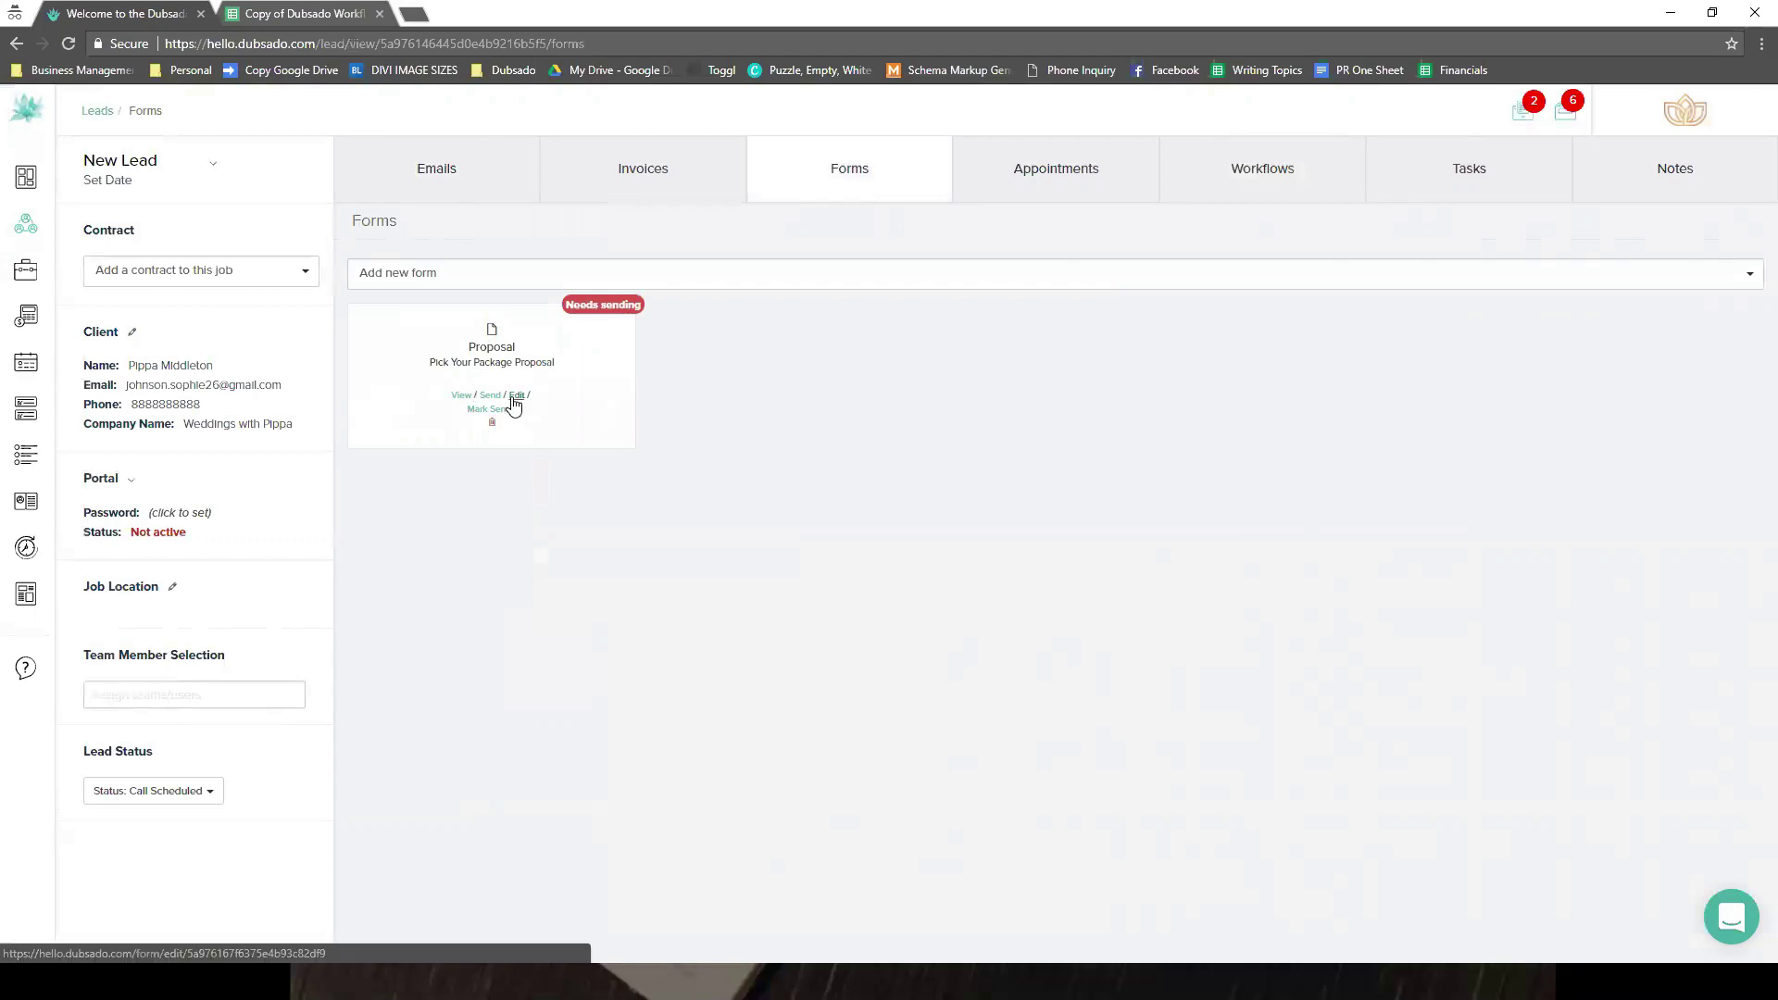
- Look over the Pick Your Package Proposal, leave without saving, and reopen the New Lead record
{"action": "left_click", "coordinate": [515, 396]}
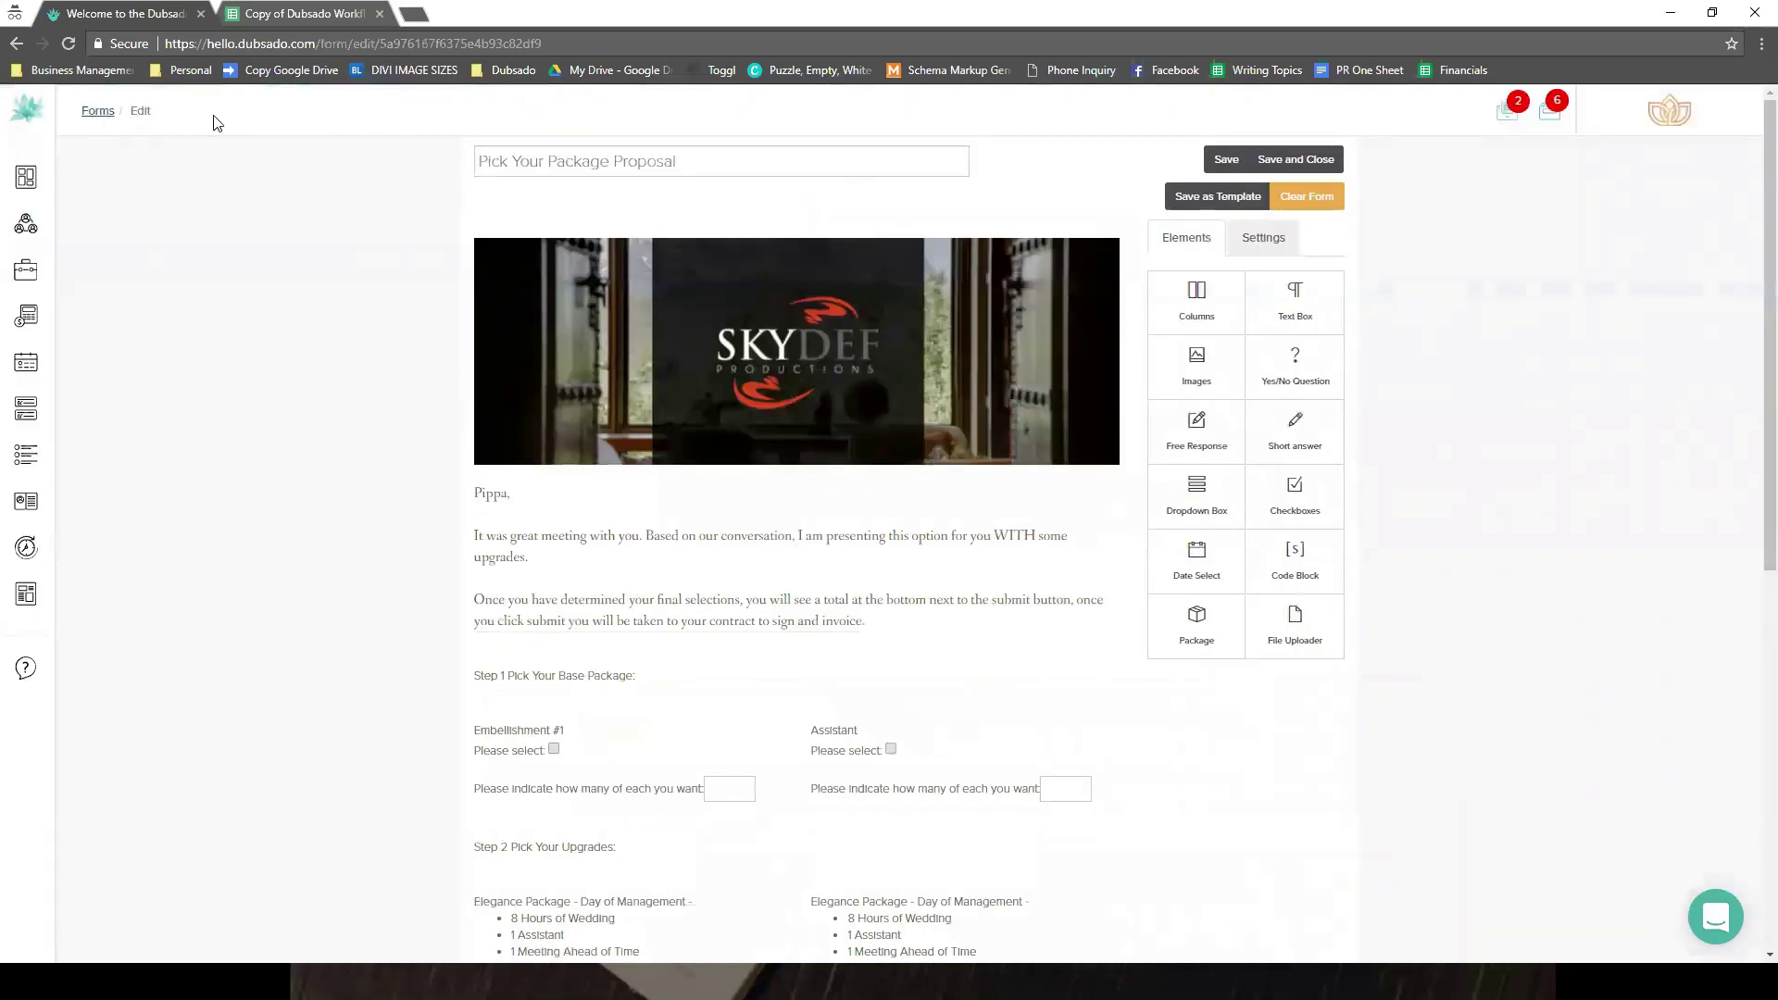
{"action": "left_click", "coordinate": [100, 111]}
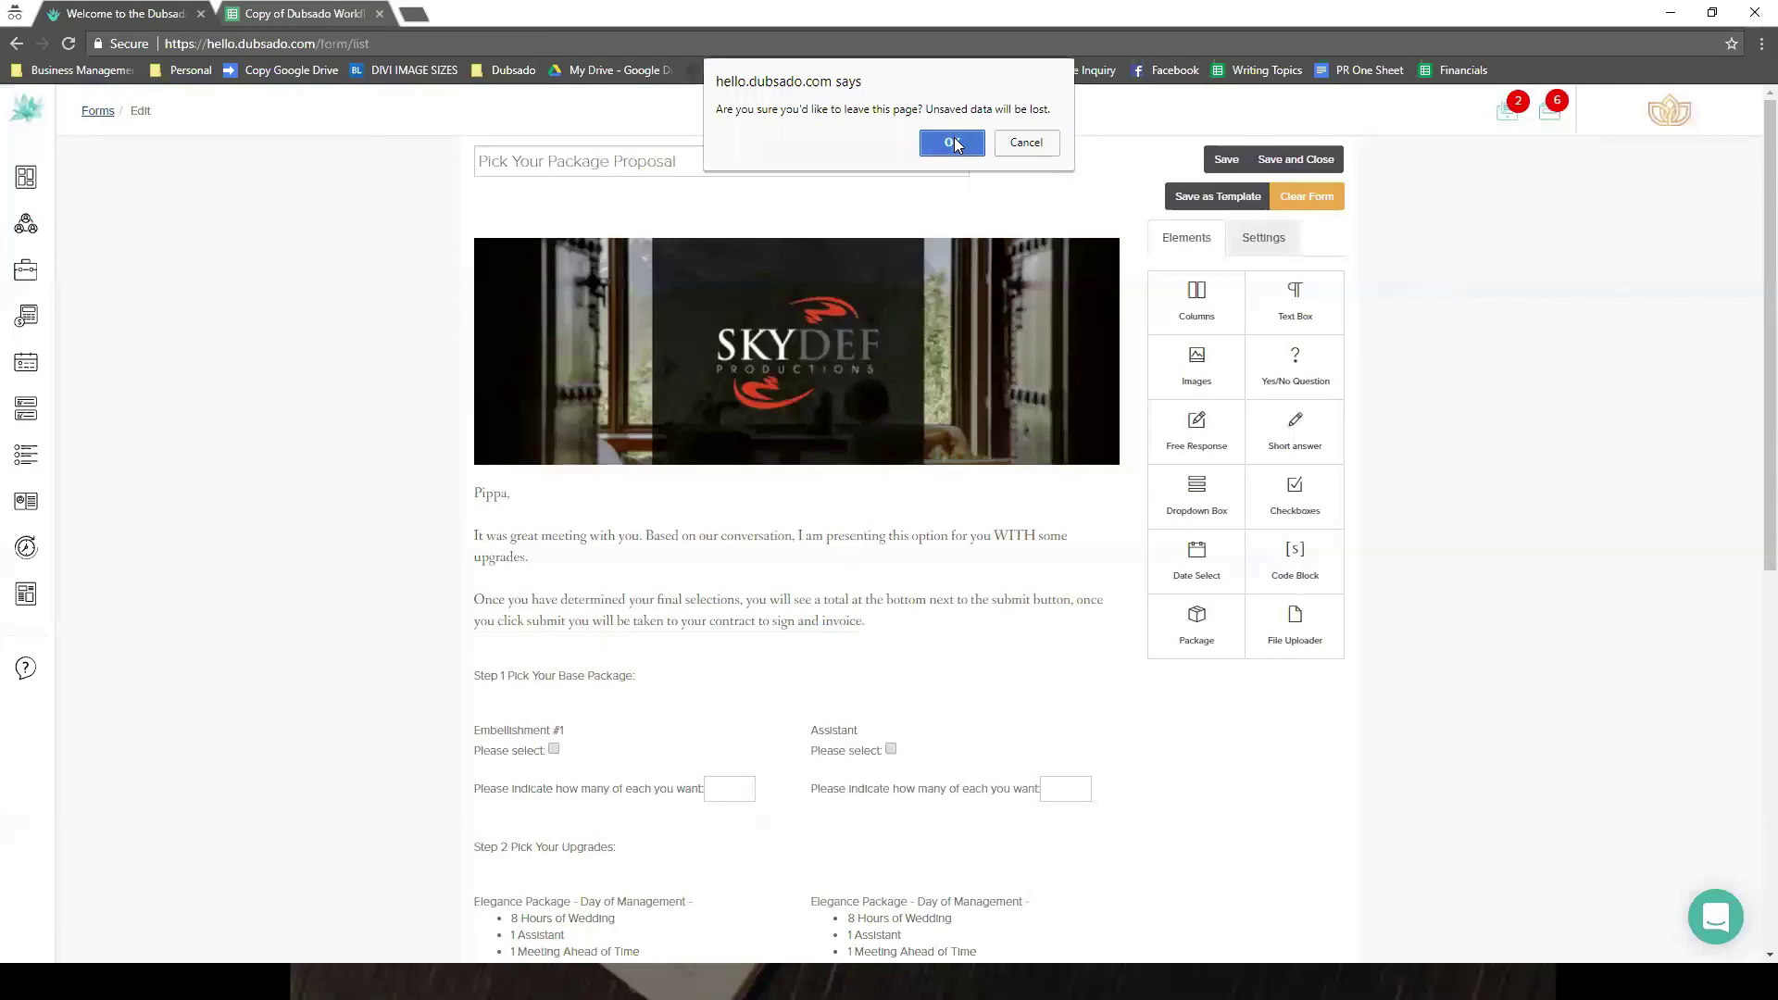
{"action": "left_click", "coordinate": [952, 143]}
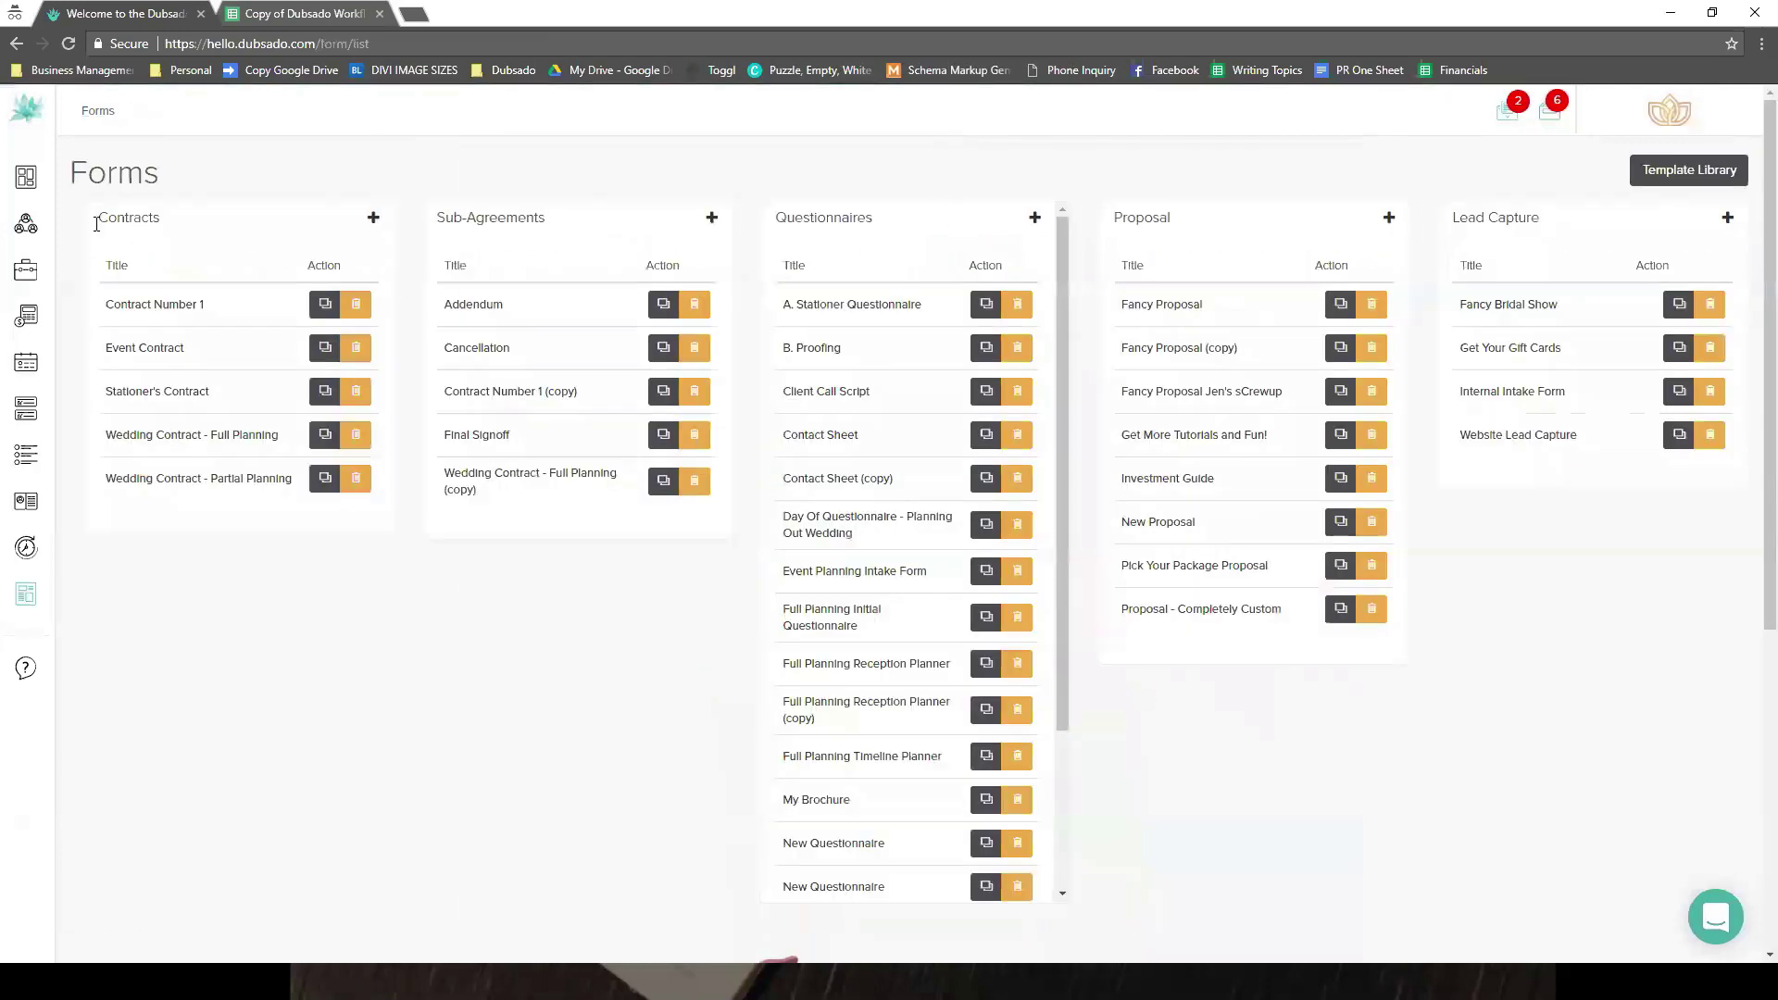
{"action": "left_click", "coordinate": [66, 224]}
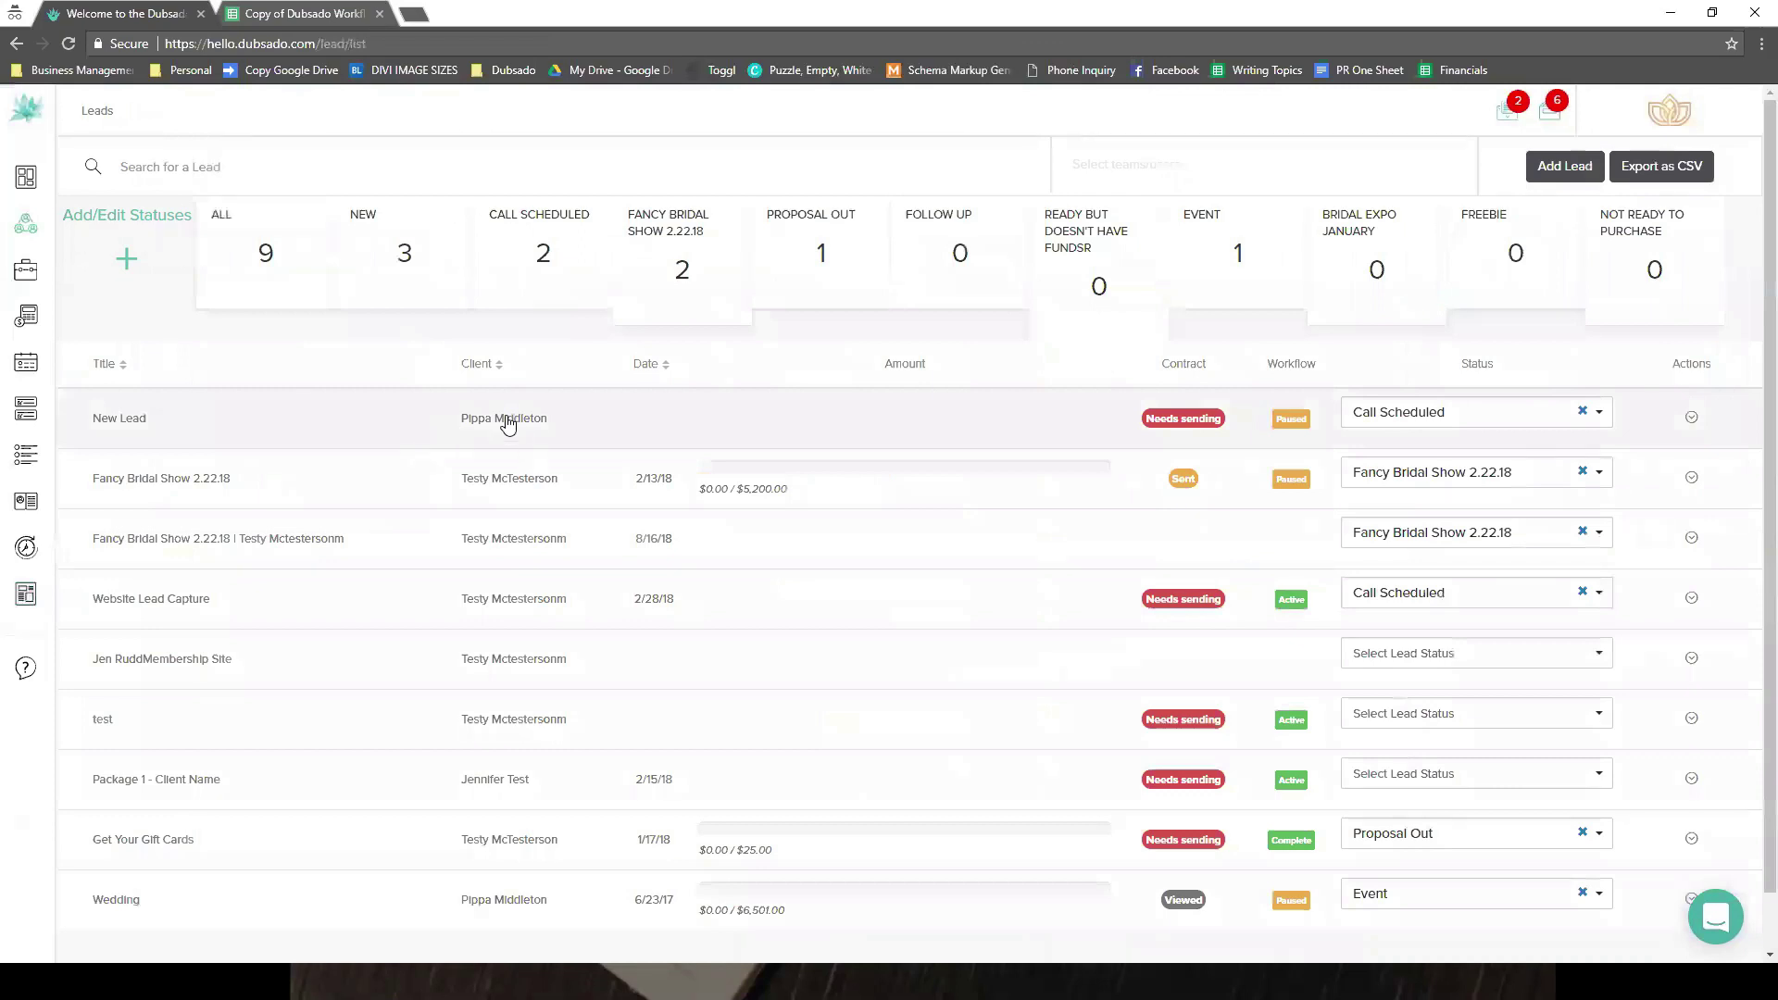
{"action": "left_click", "coordinate": [506, 419]}
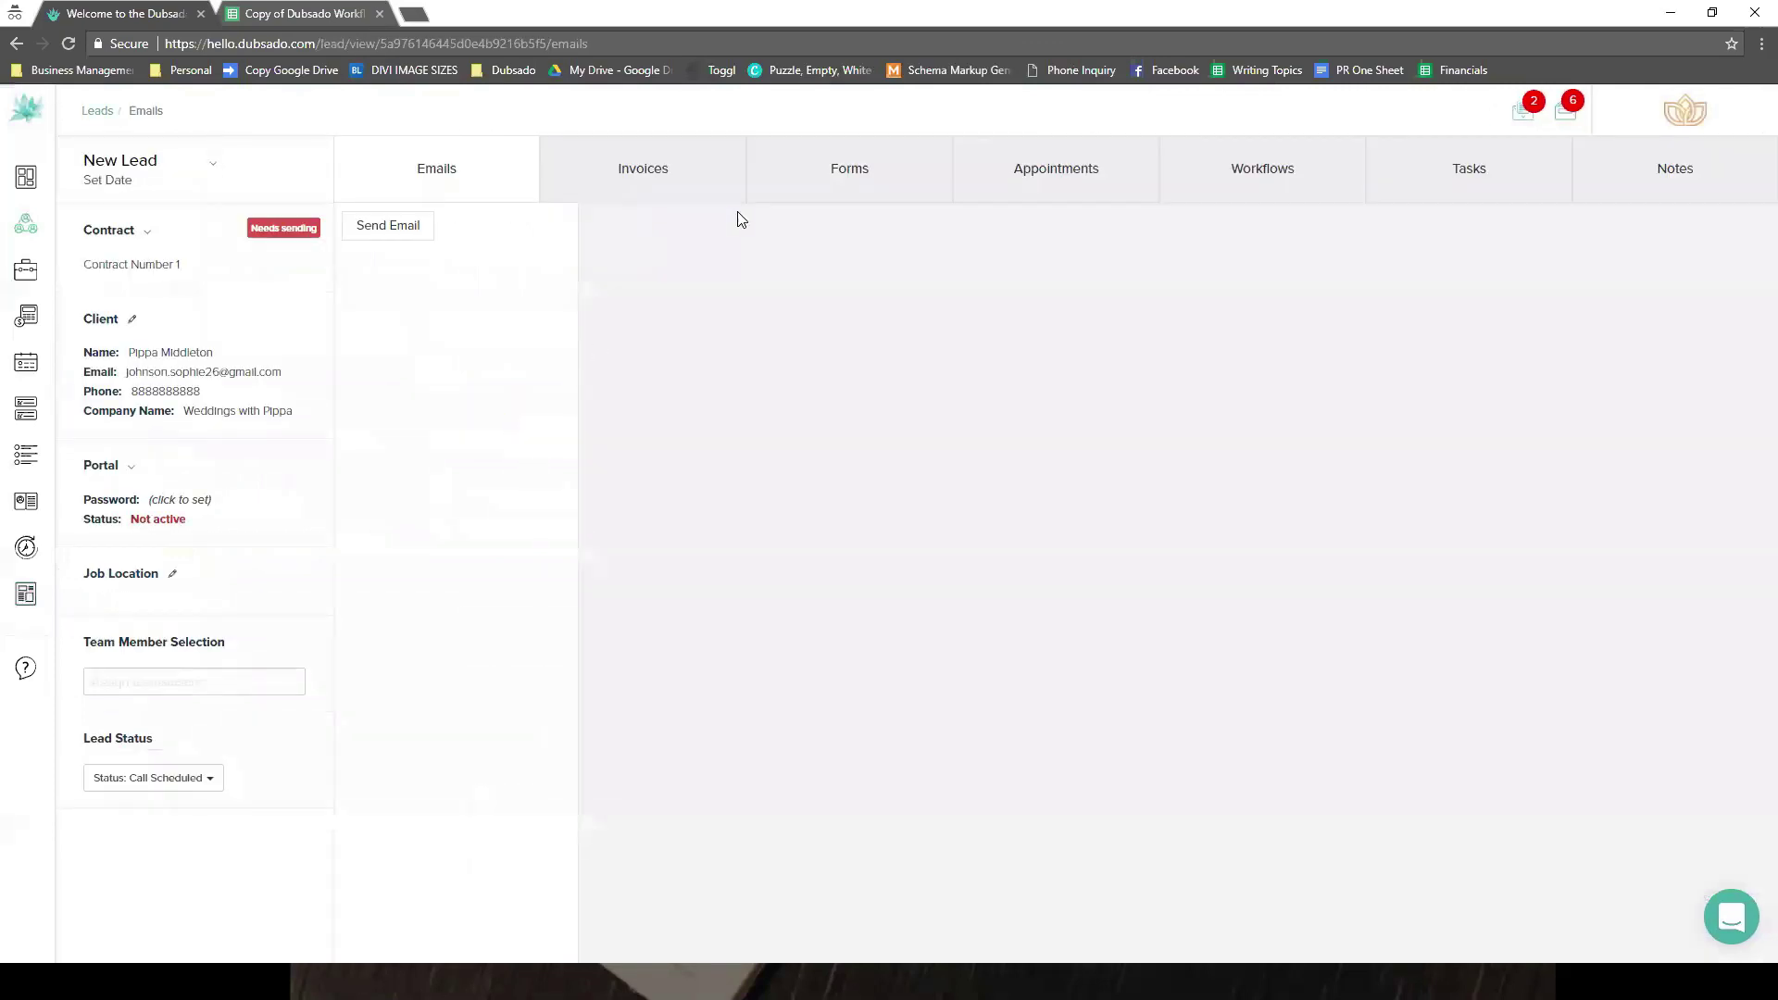
- Check the lead's forms and the list of forms available to add
{"action": "left_click", "coordinate": [798, 201]}
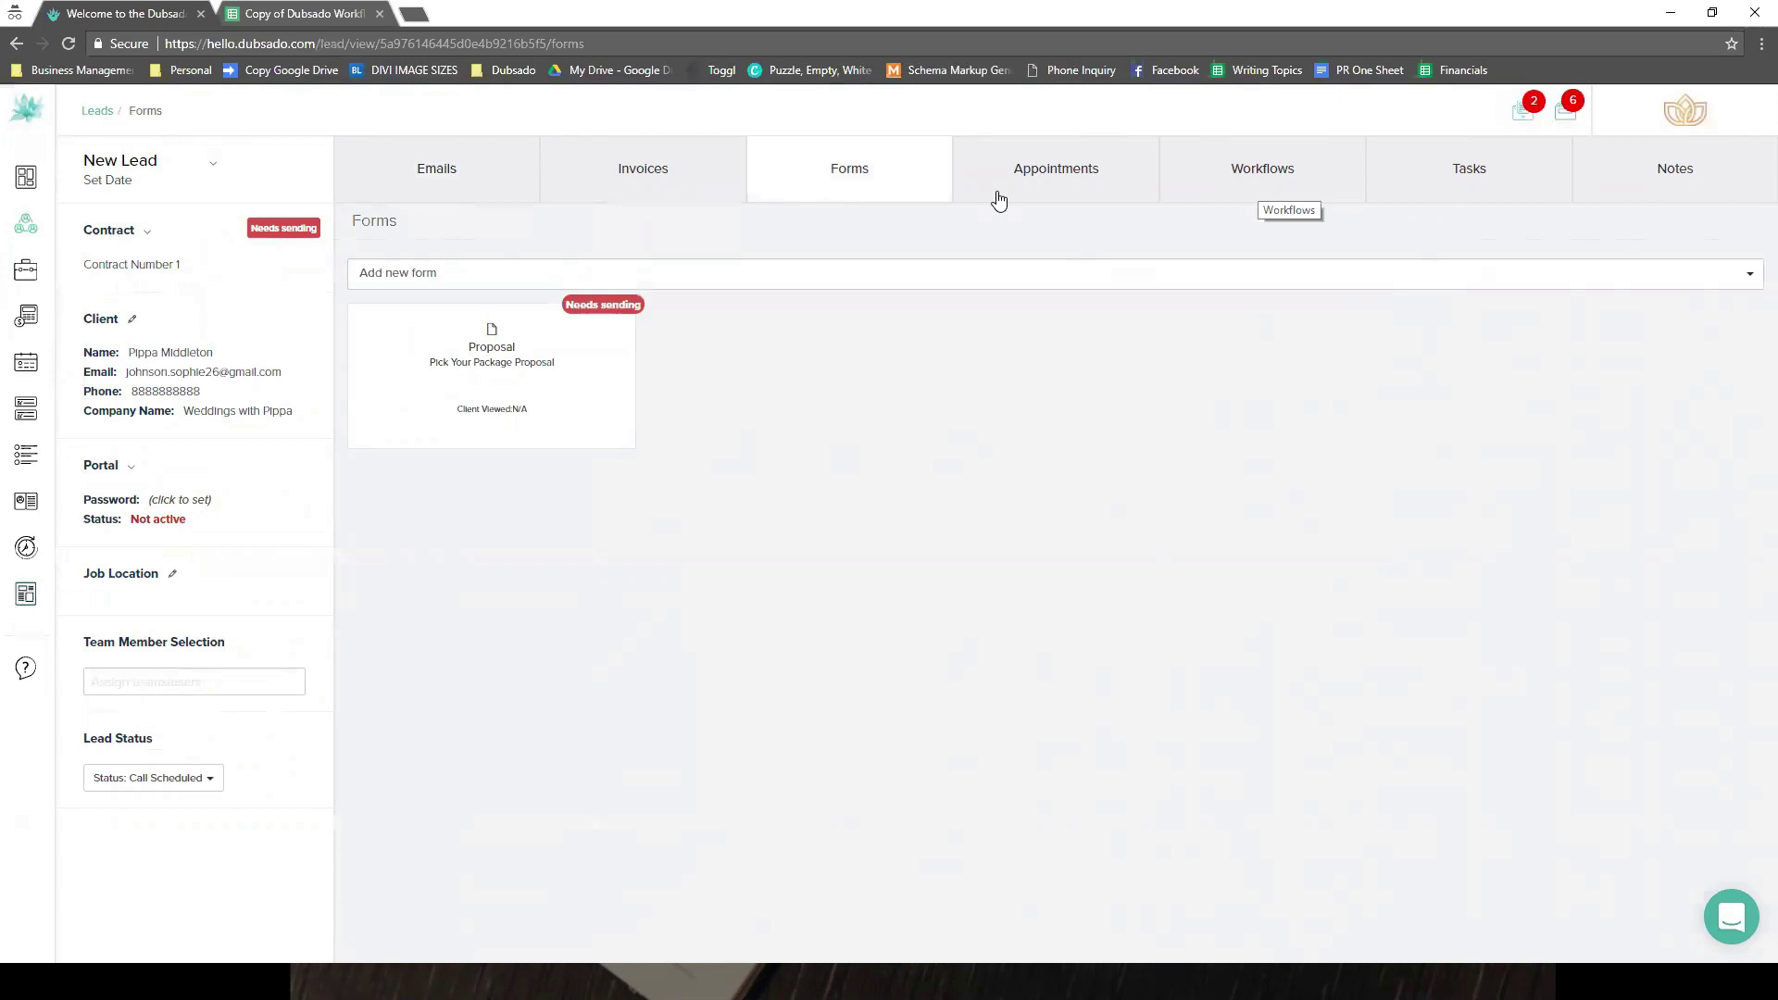
{"action": "left_click", "coordinate": [968, 275]}
{"action": "left_click", "coordinate": [1239, 174]}
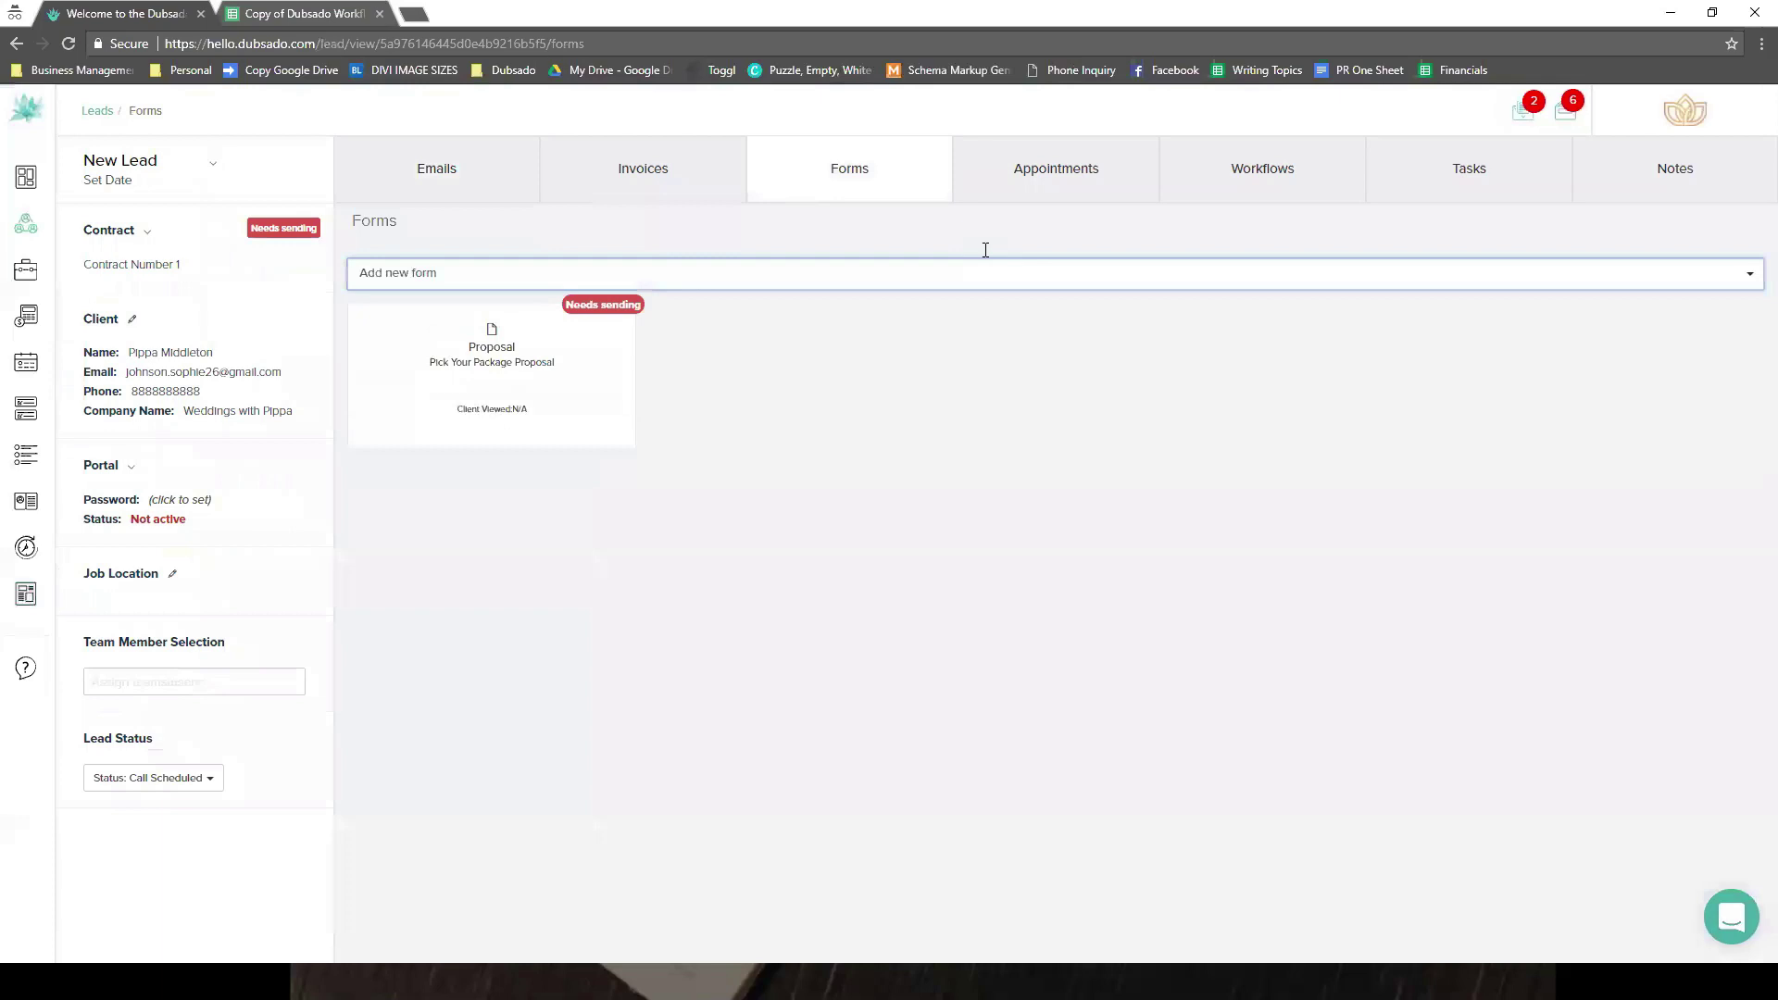
- Try Full Planning Stationer's Client Workflow 11117 and Portrait Workflow with IPS, dismissing job date warnings
{"action": "left_click", "coordinate": [876, 297]}
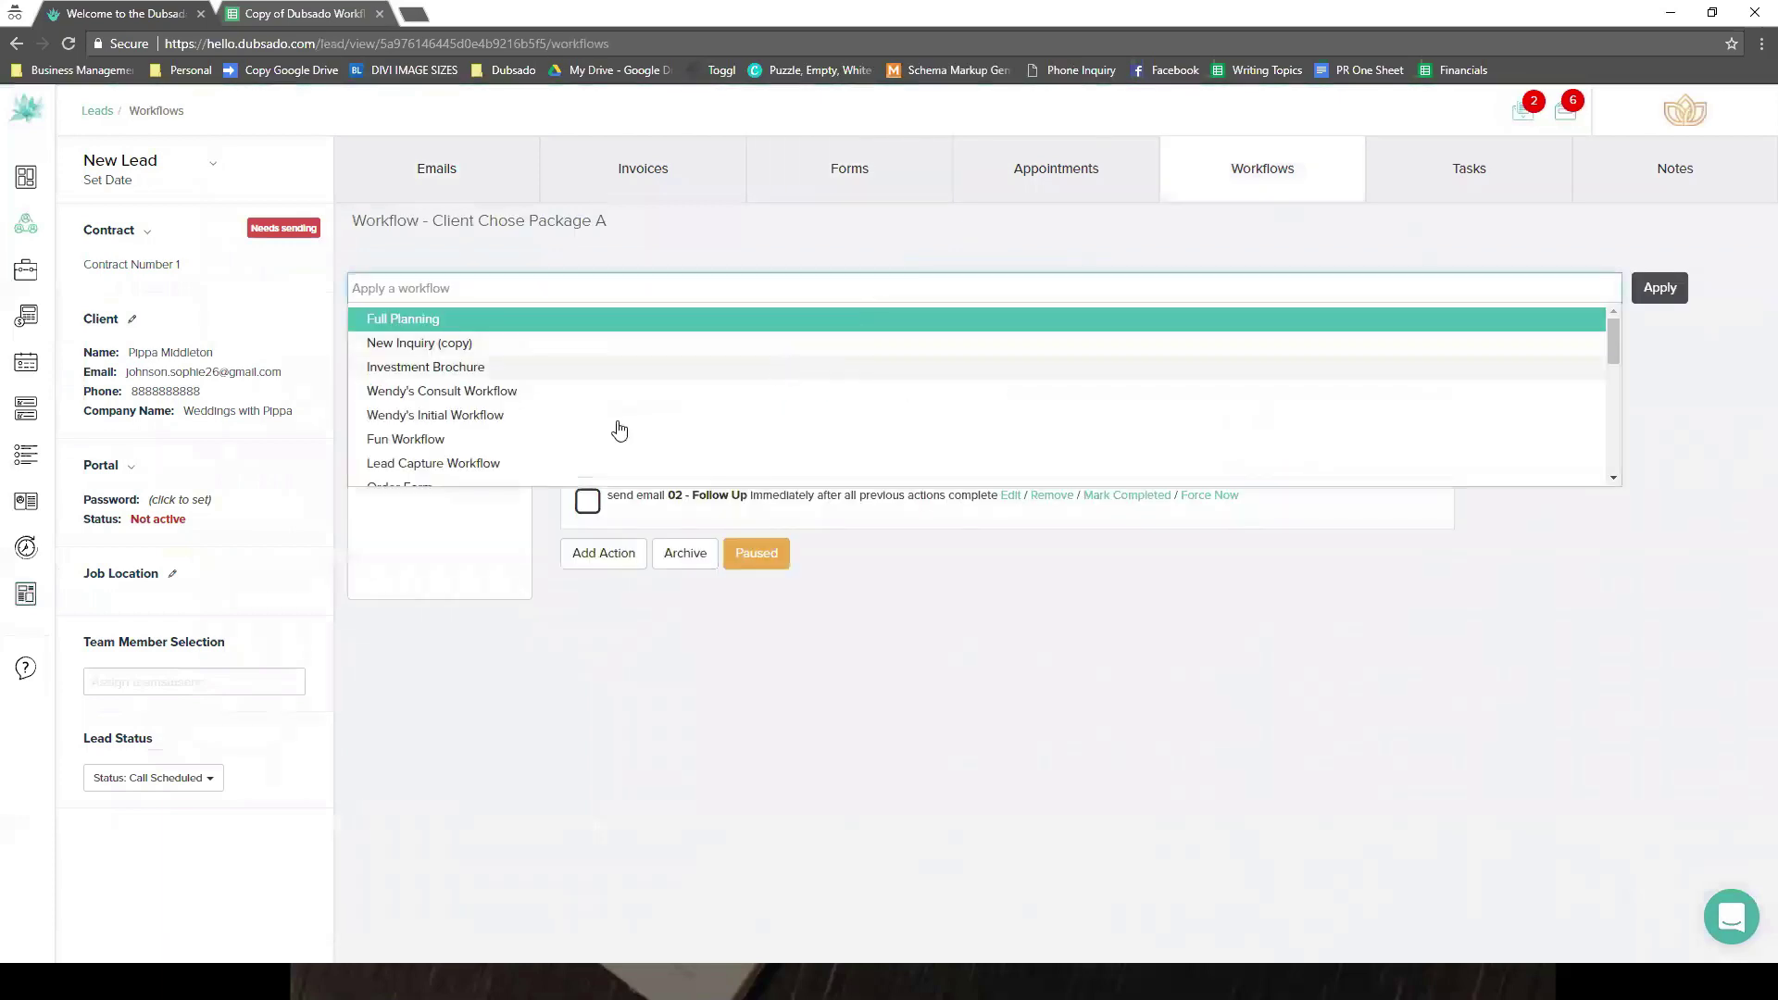
{"action": "scroll", "coordinate": [583, 423], "scroll_direction": "down", "scroll_amount": 2}
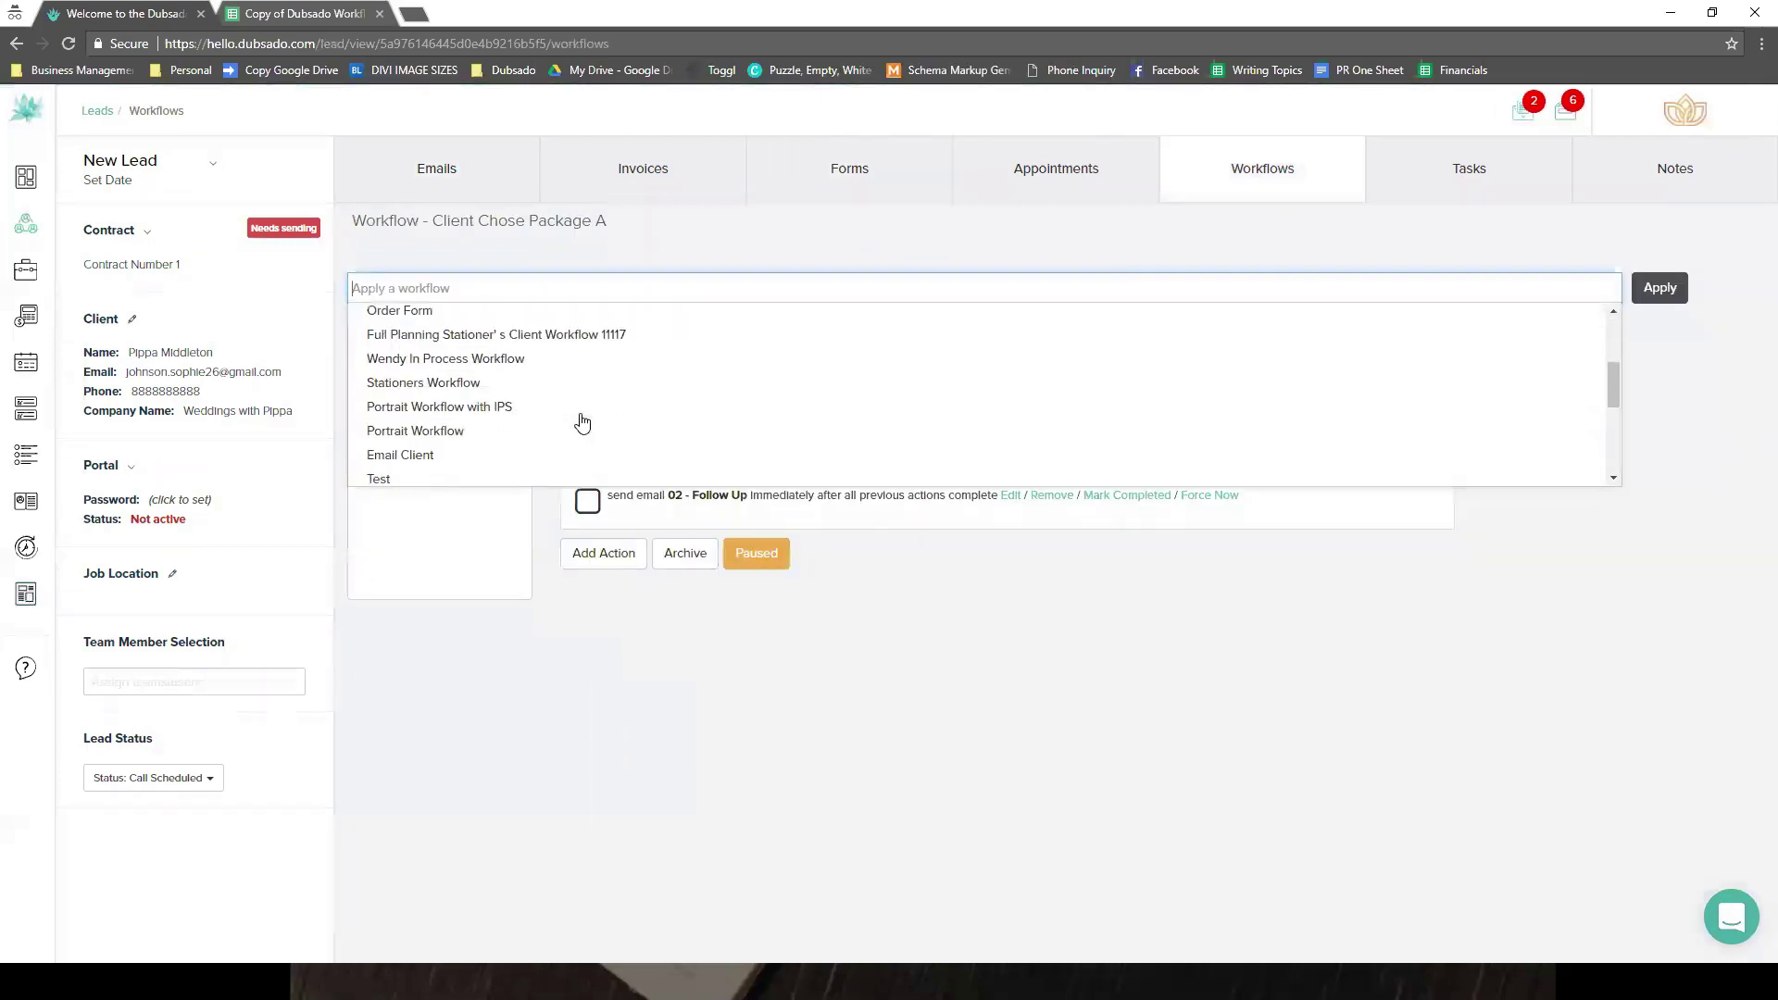
{"action": "left_click", "coordinate": [569, 333]}
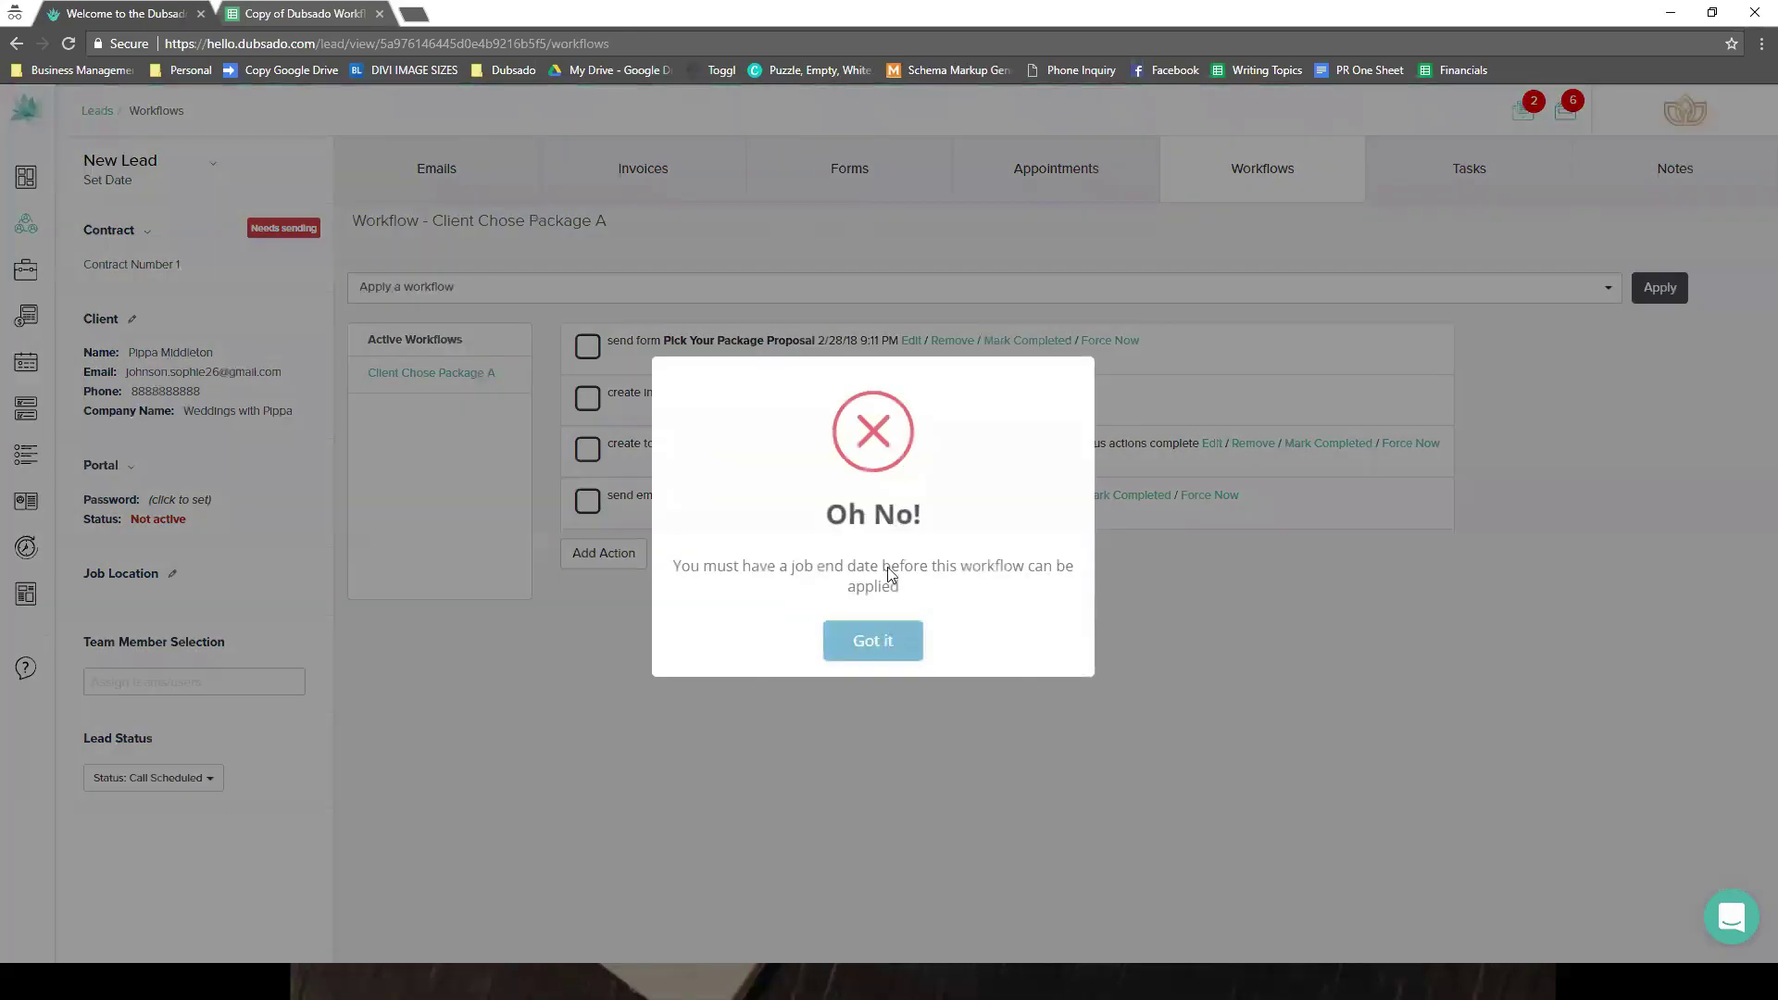
{"action": "key", "text": "Return"}
{"action": "left_click", "coordinate": [904, 287]}
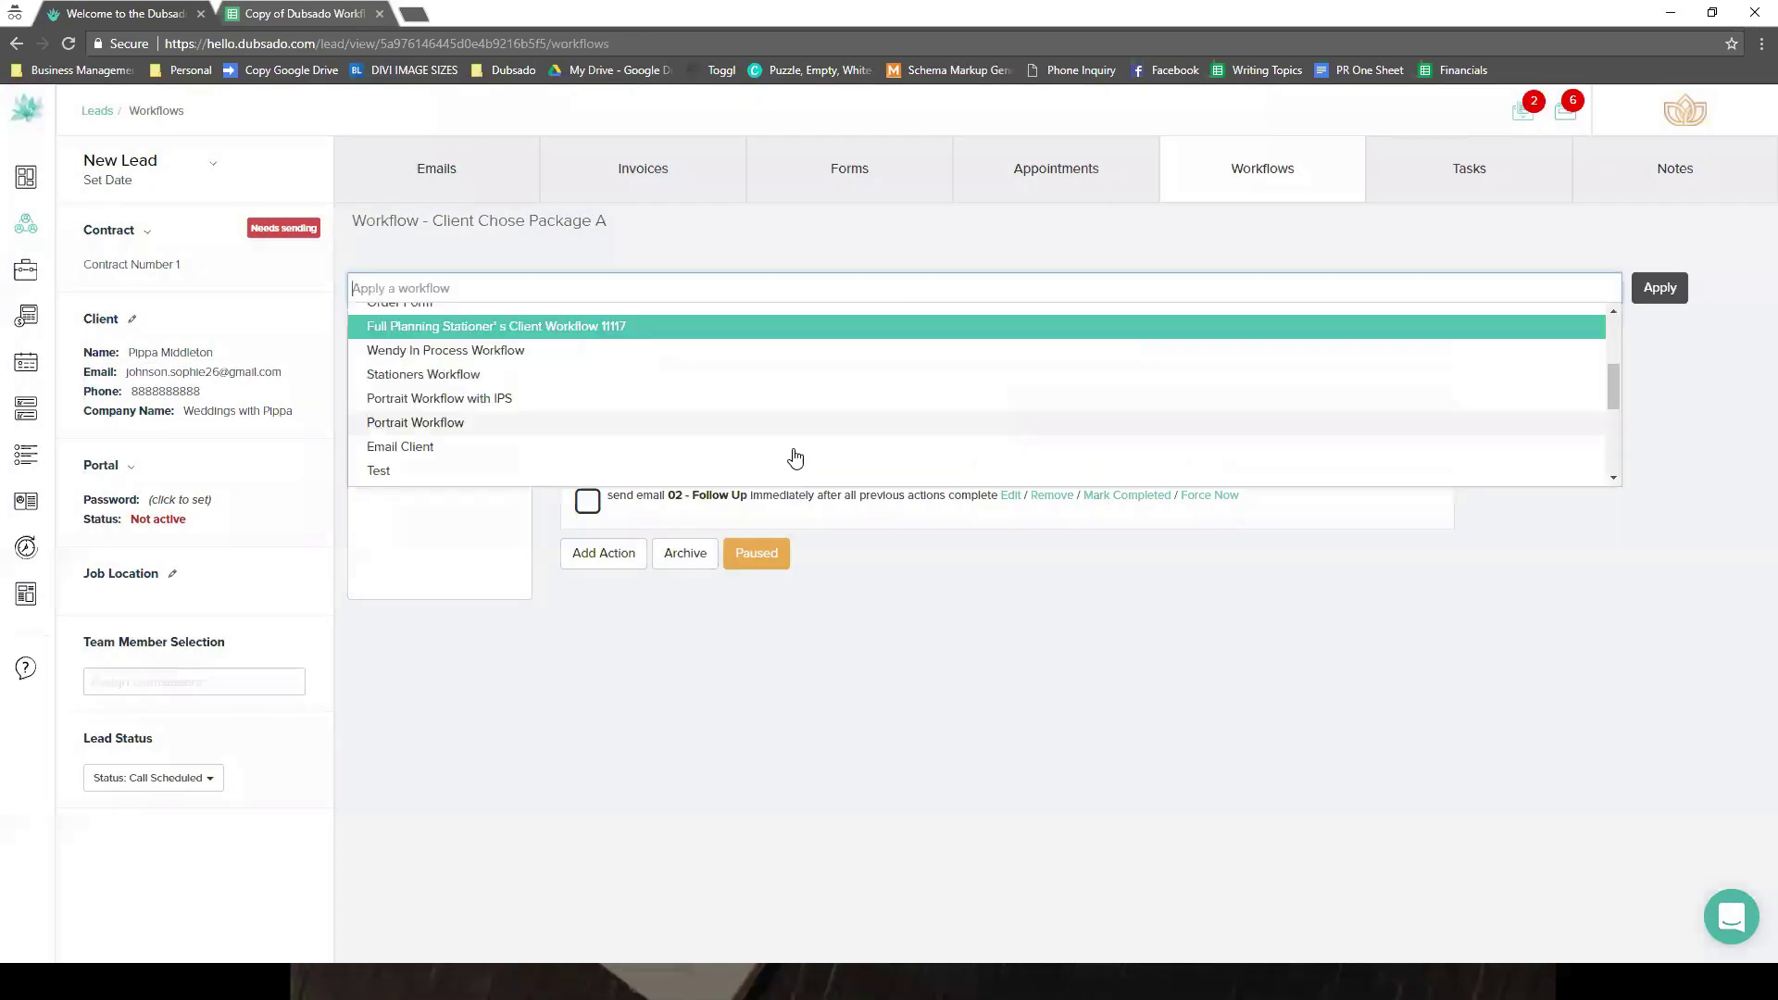
{"action": "left_click", "coordinate": [610, 400]}
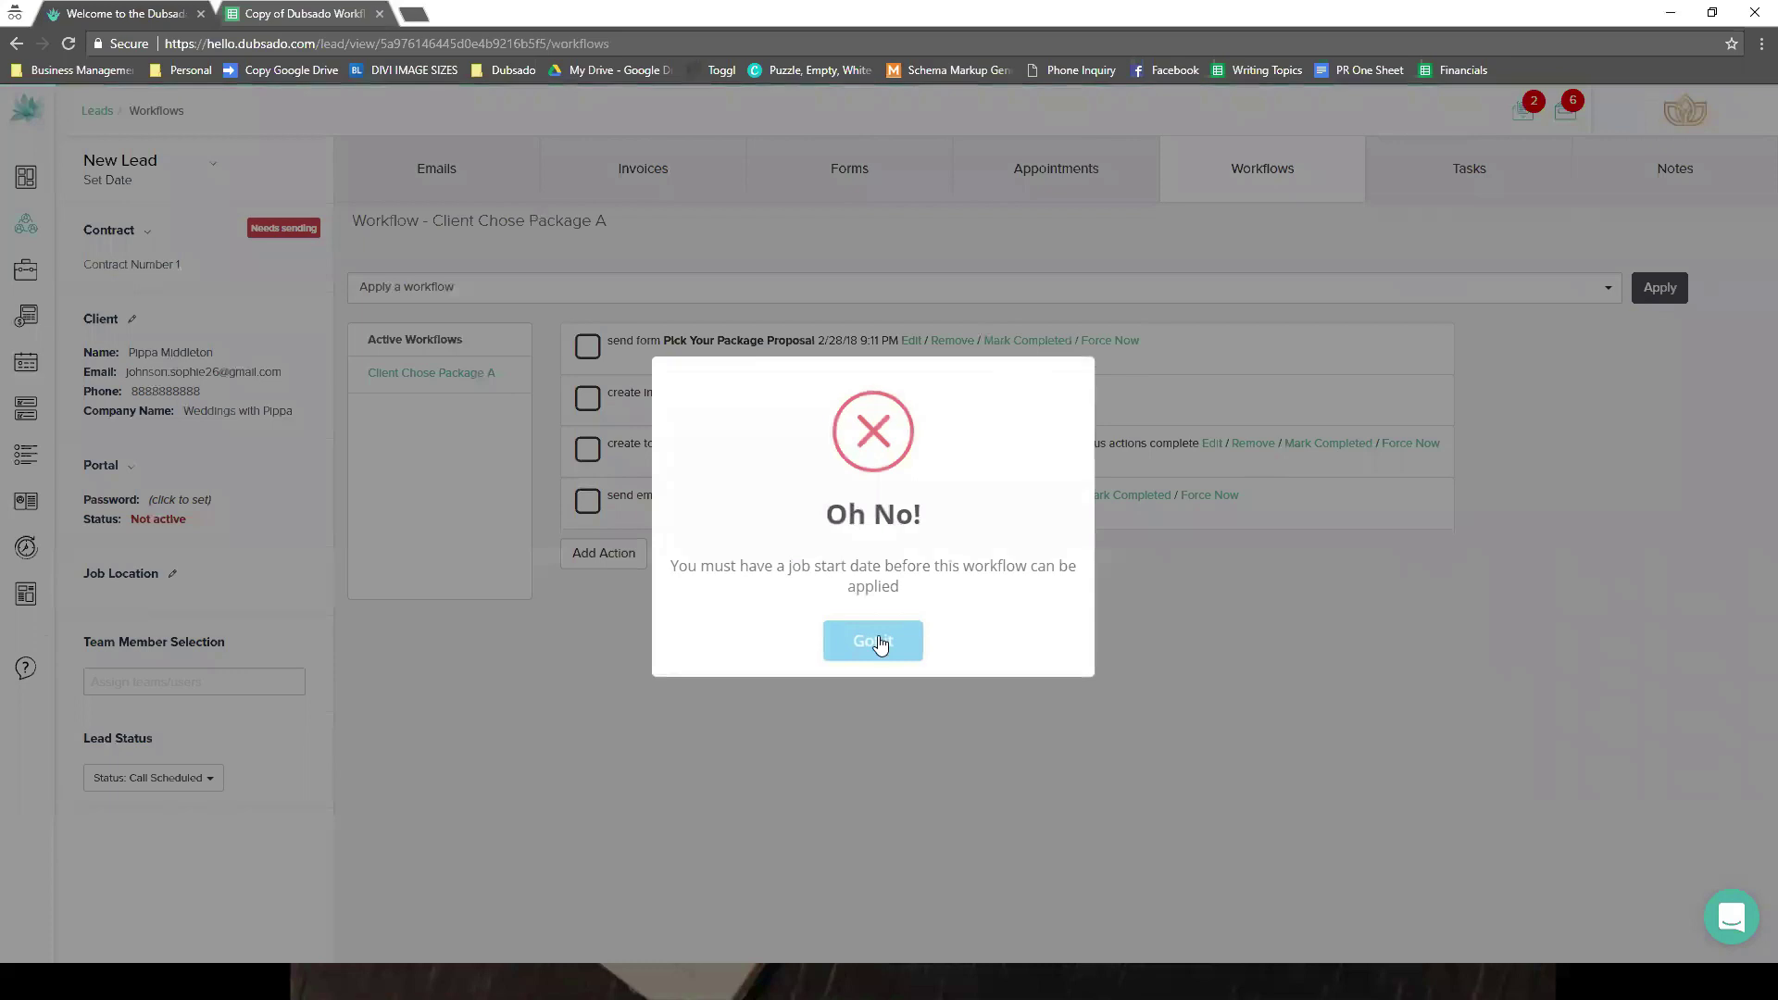
{"action": "left_click", "coordinate": [874, 640]}
- Apply Fun Workflow to the lead and check the forms it adds
{"action": "left_click", "coordinate": [765, 290]}
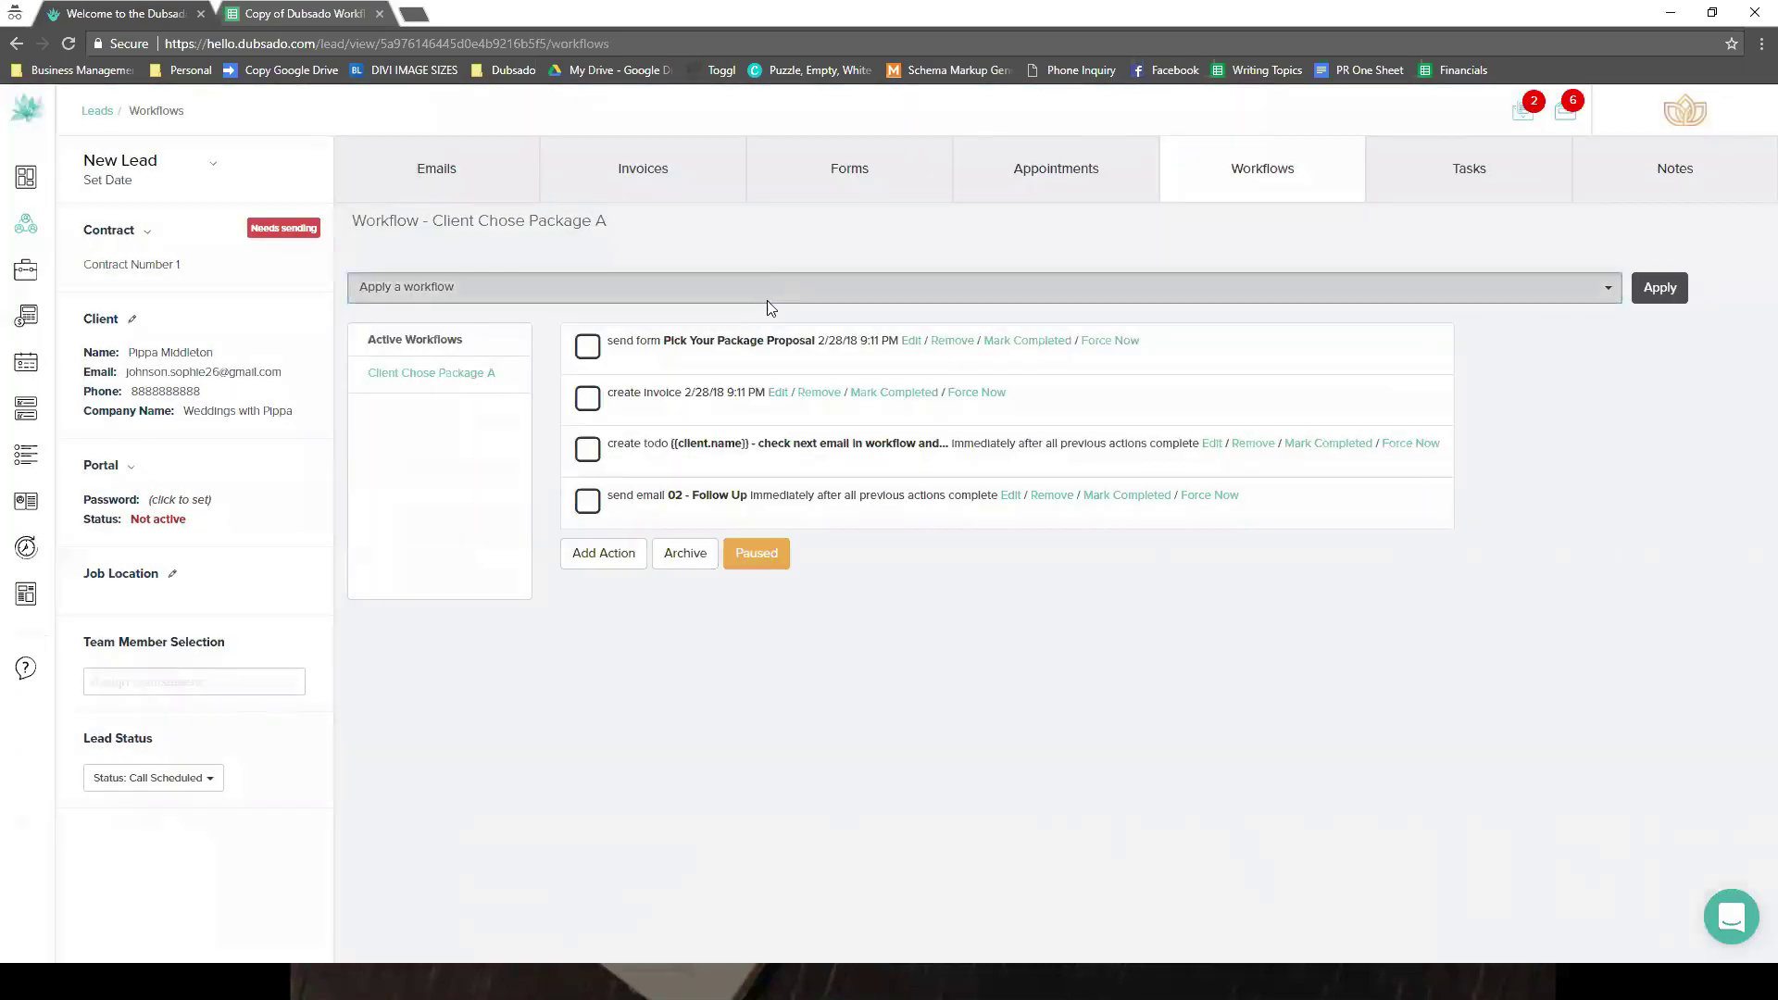
{"action": "scroll", "coordinate": [648, 394], "scroll_direction": "up", "scroll_amount": 2}
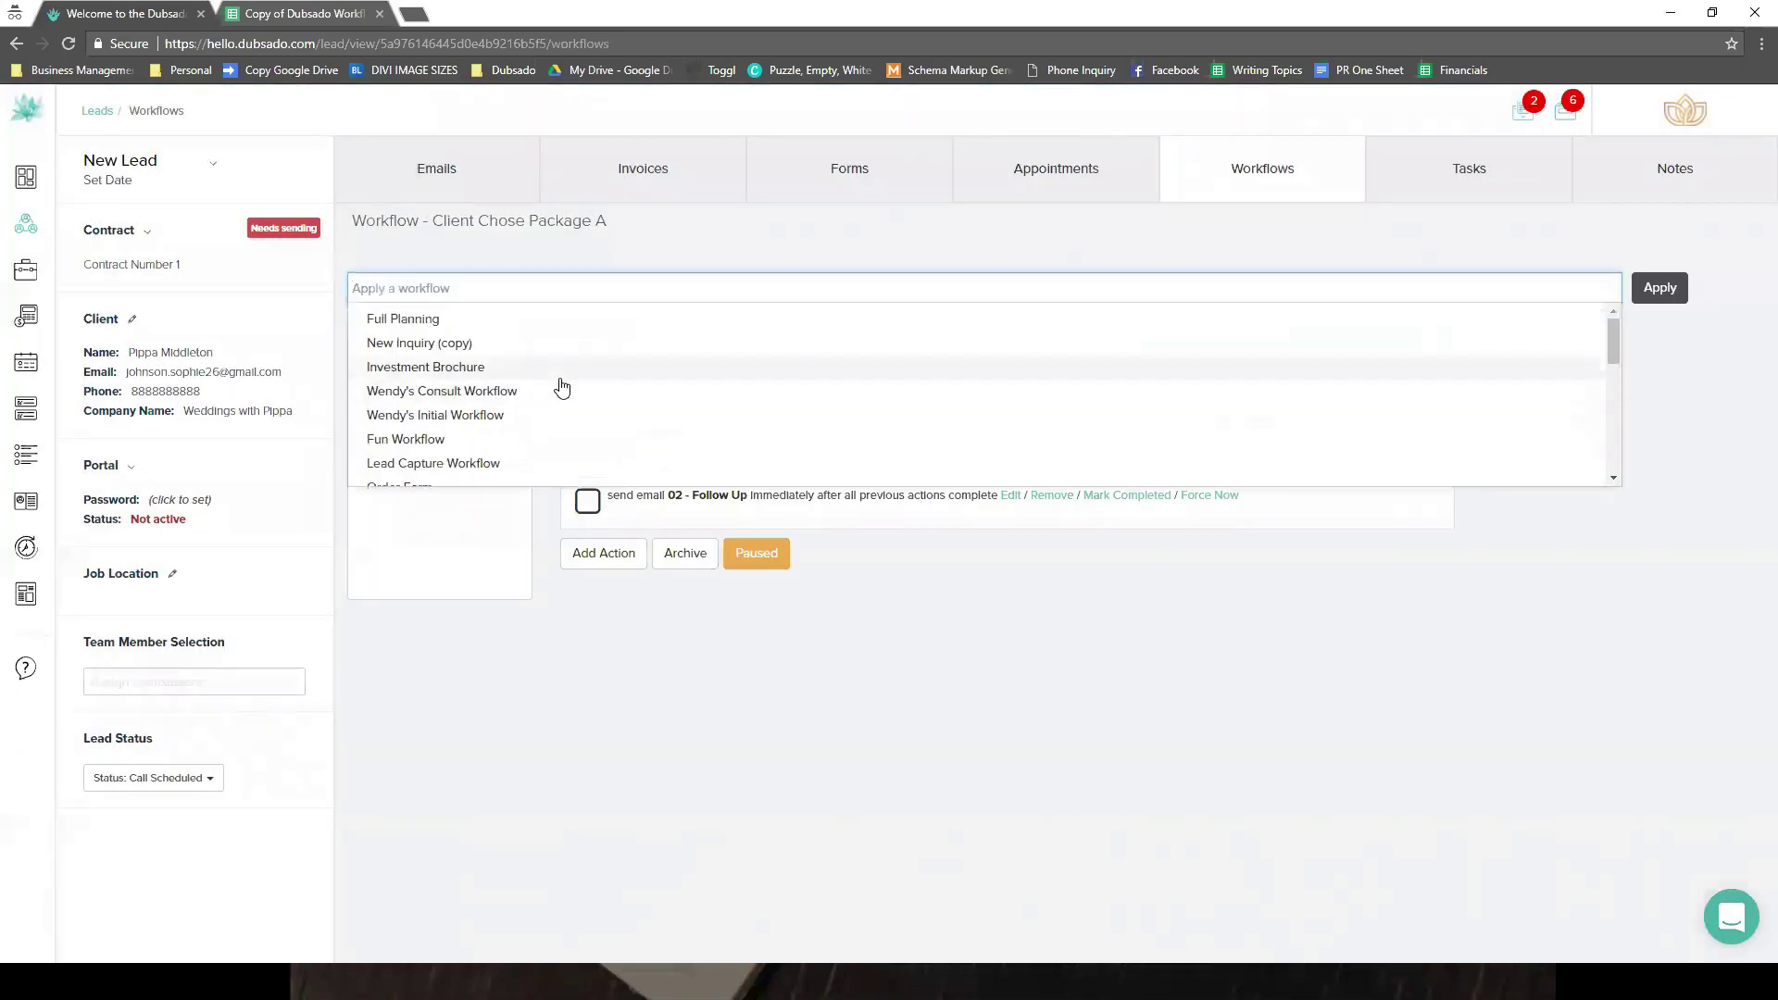
{"action": "left_click", "coordinate": [512, 441]}
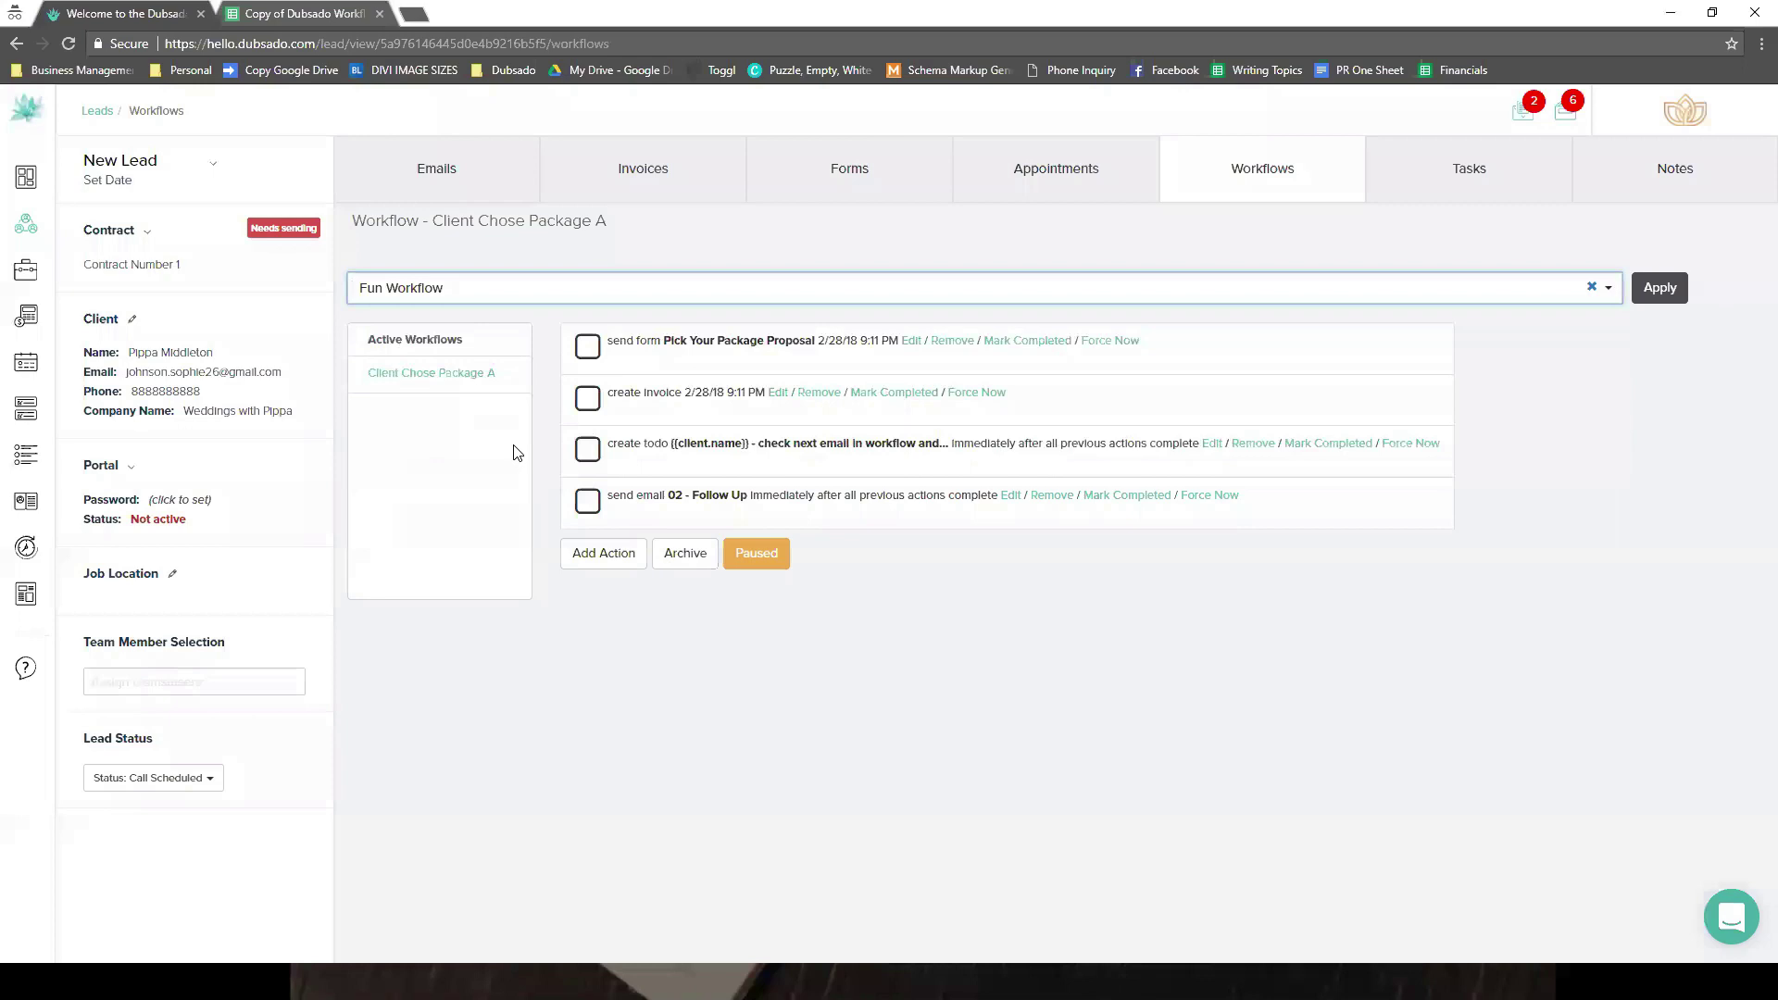
{"action": "left_click", "coordinate": [1659, 288]}
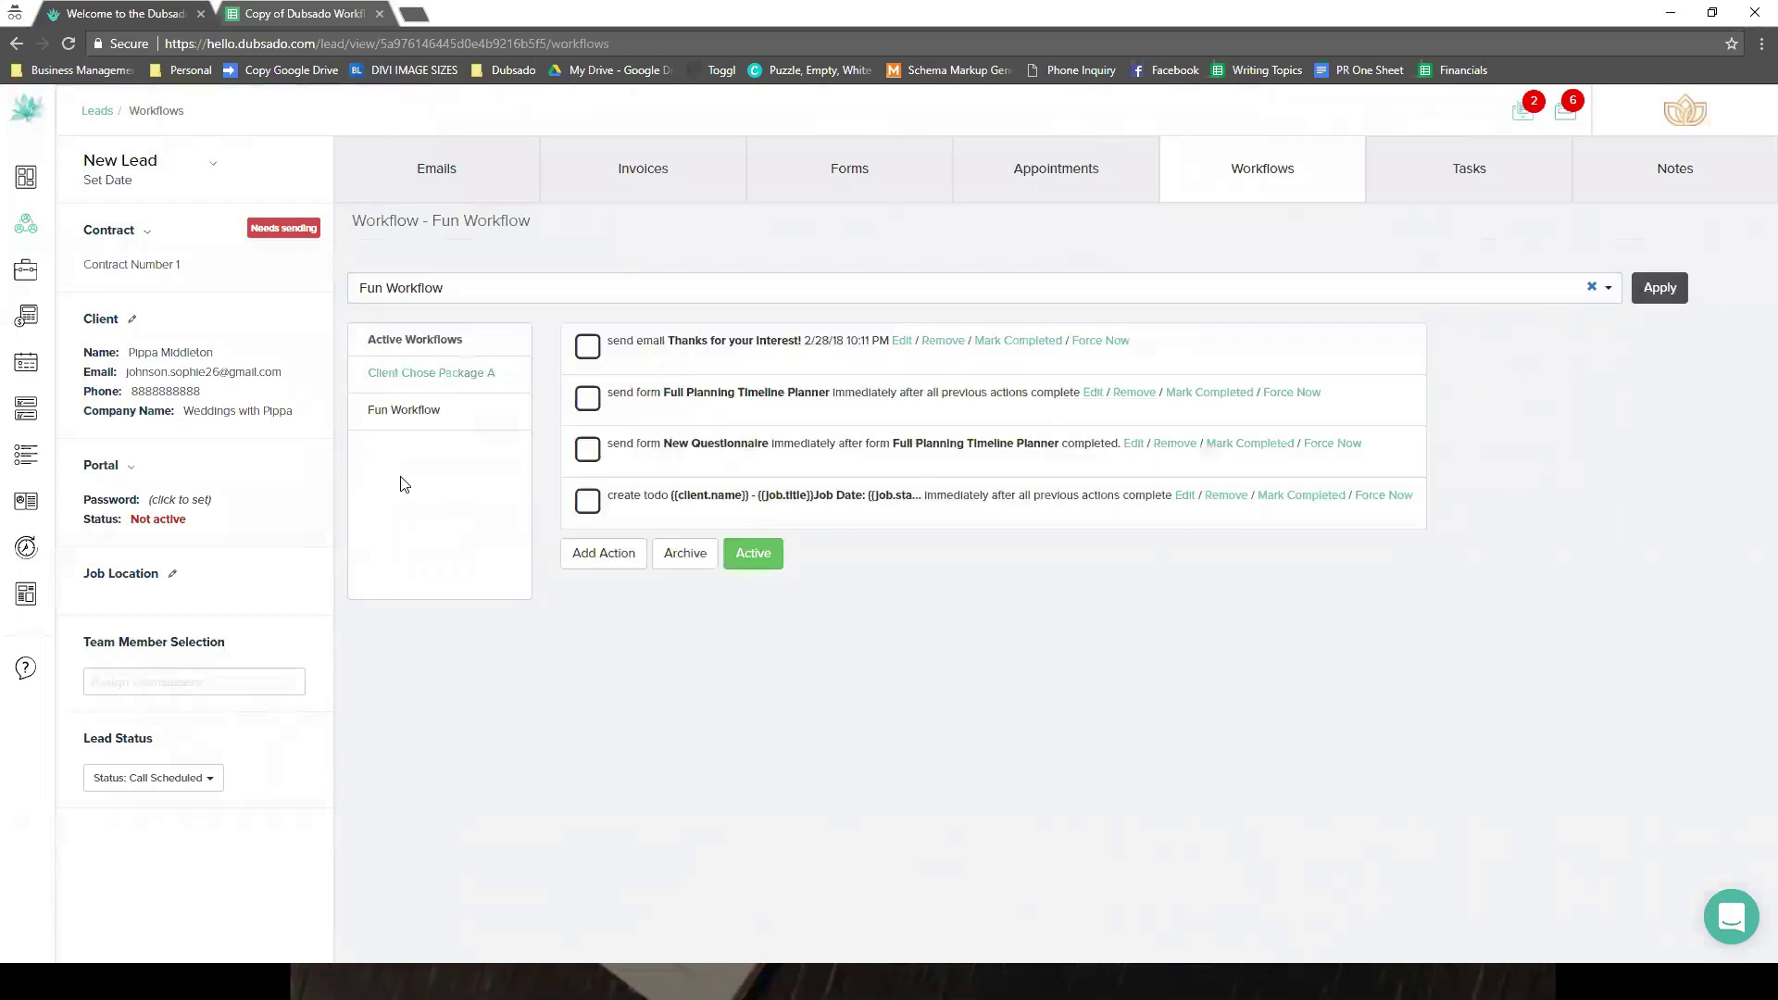
{"action": "left_click", "coordinate": [783, 191]}
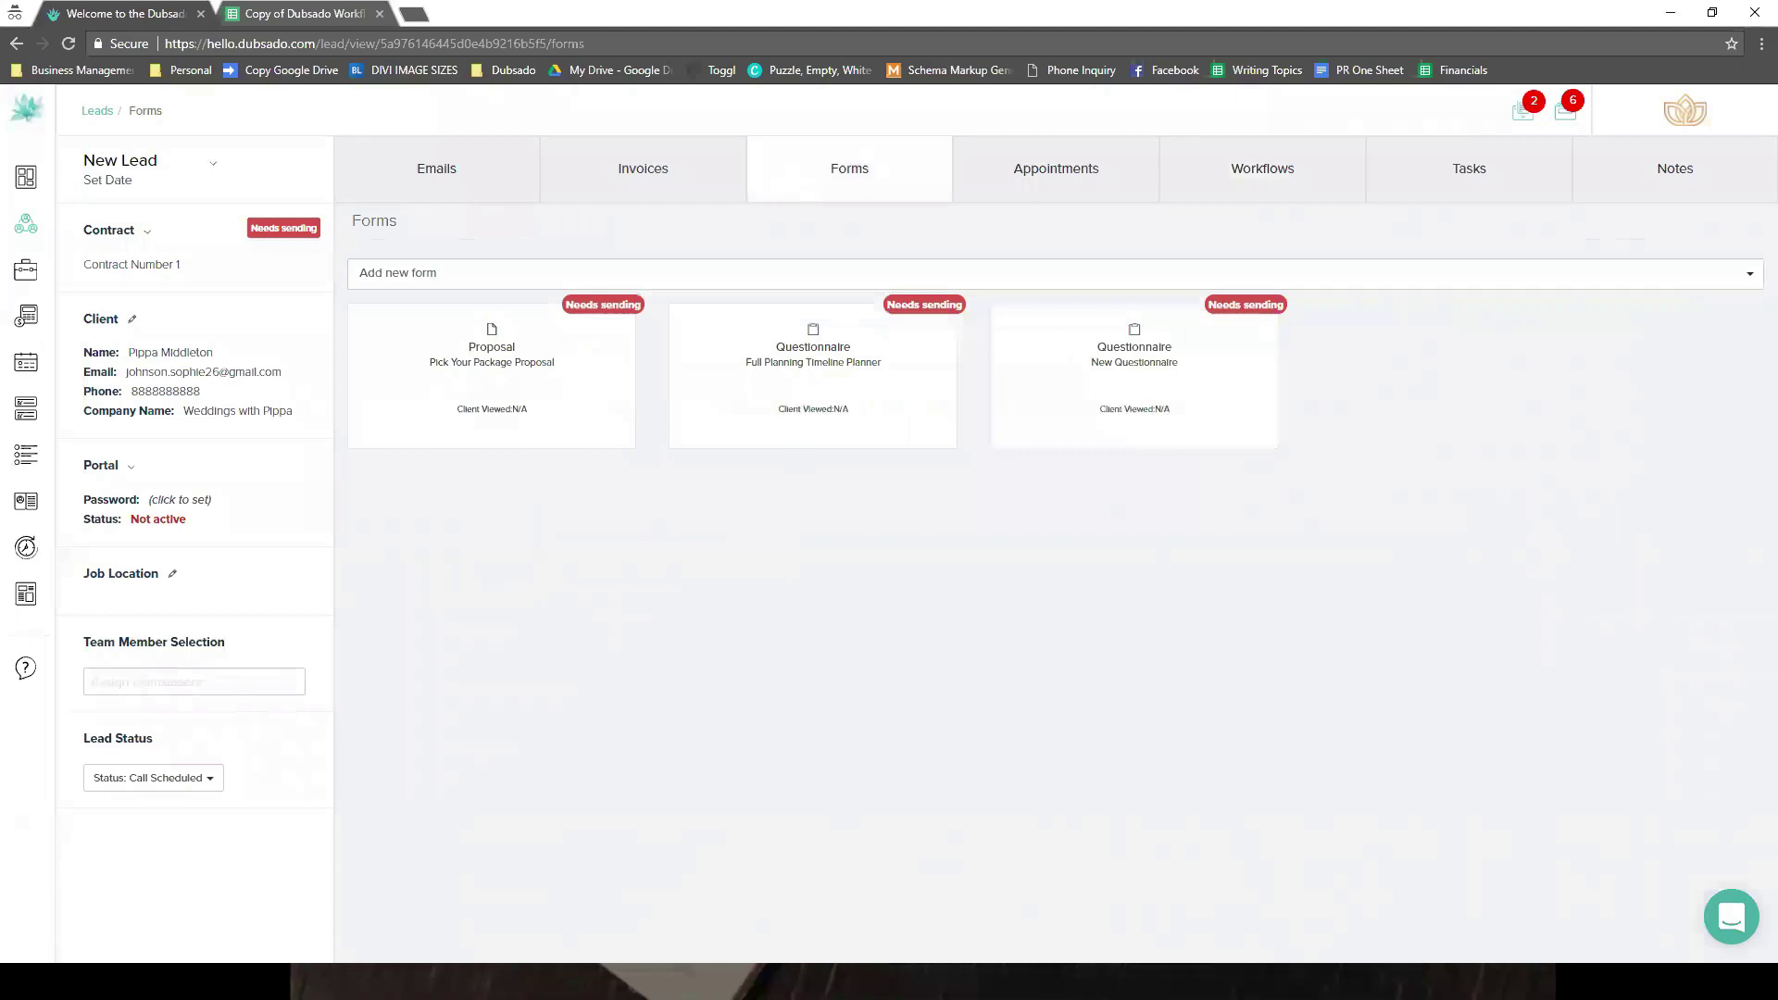
{"action": "left_click", "coordinate": [1203, 178]}
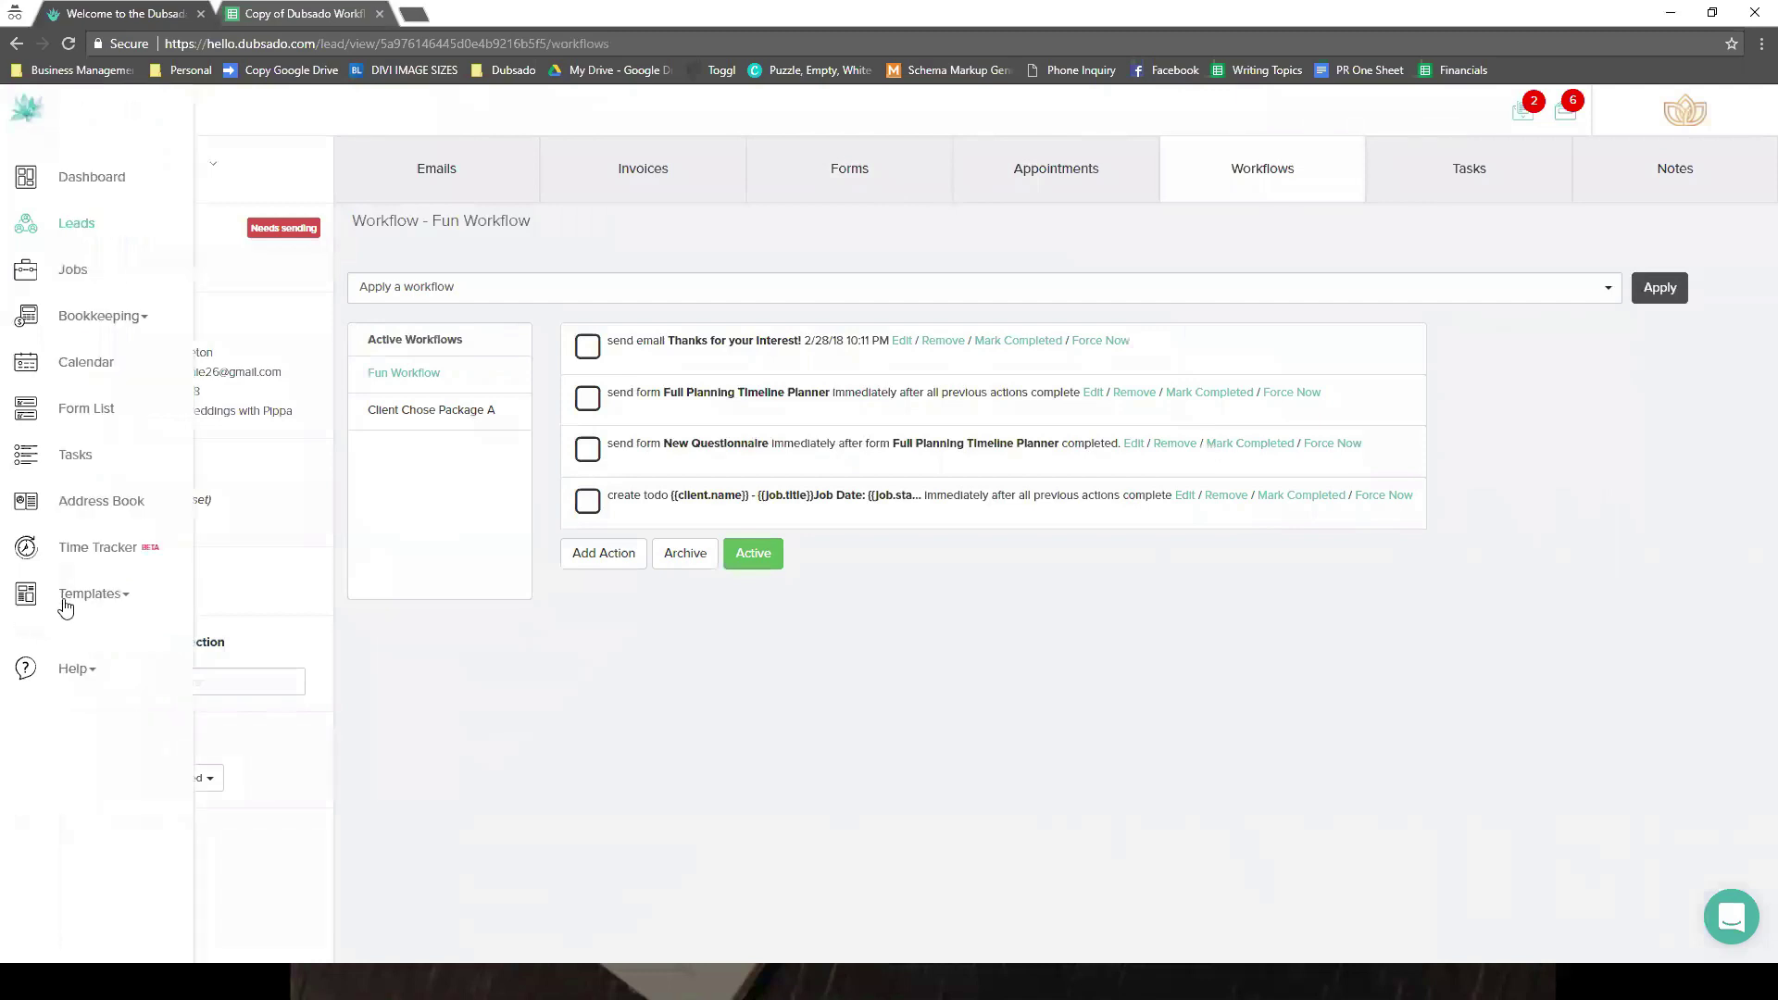
- From Templates > Workflow, add a new workflow named 'Meeting Workflow' and begin its first action
{"action": "left_click", "coordinate": [64, 602]}
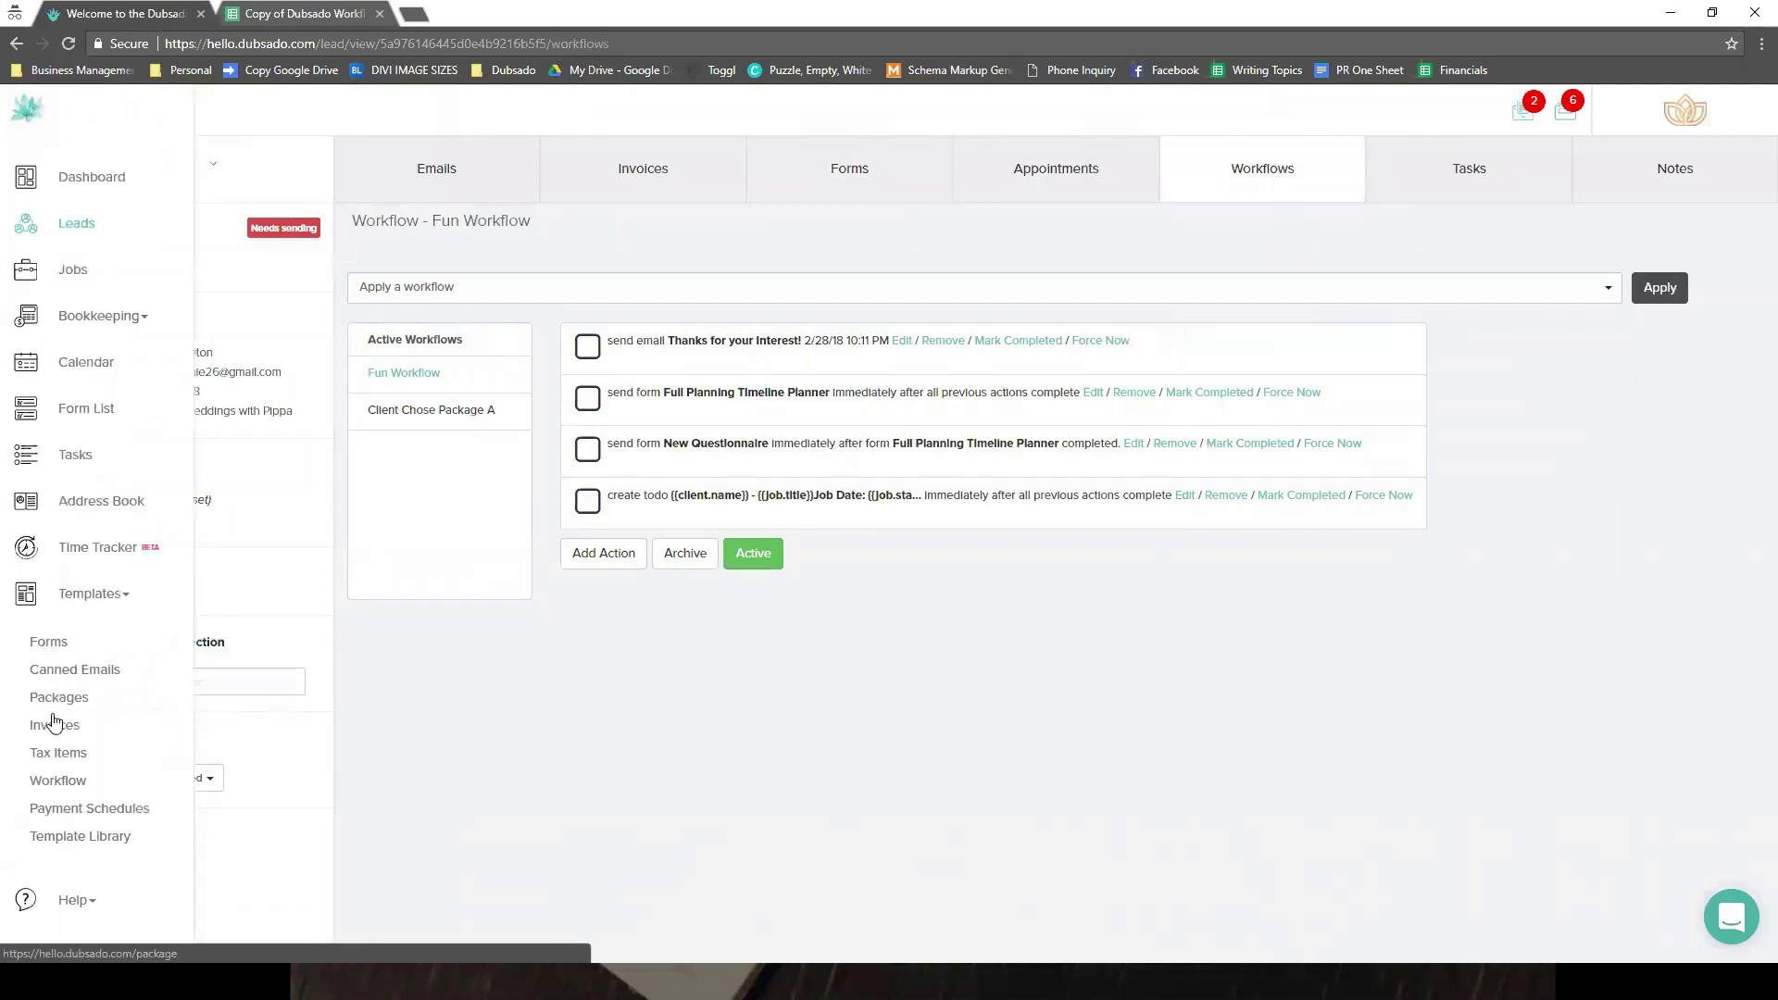
{"action": "left_click", "coordinate": [56, 782]}
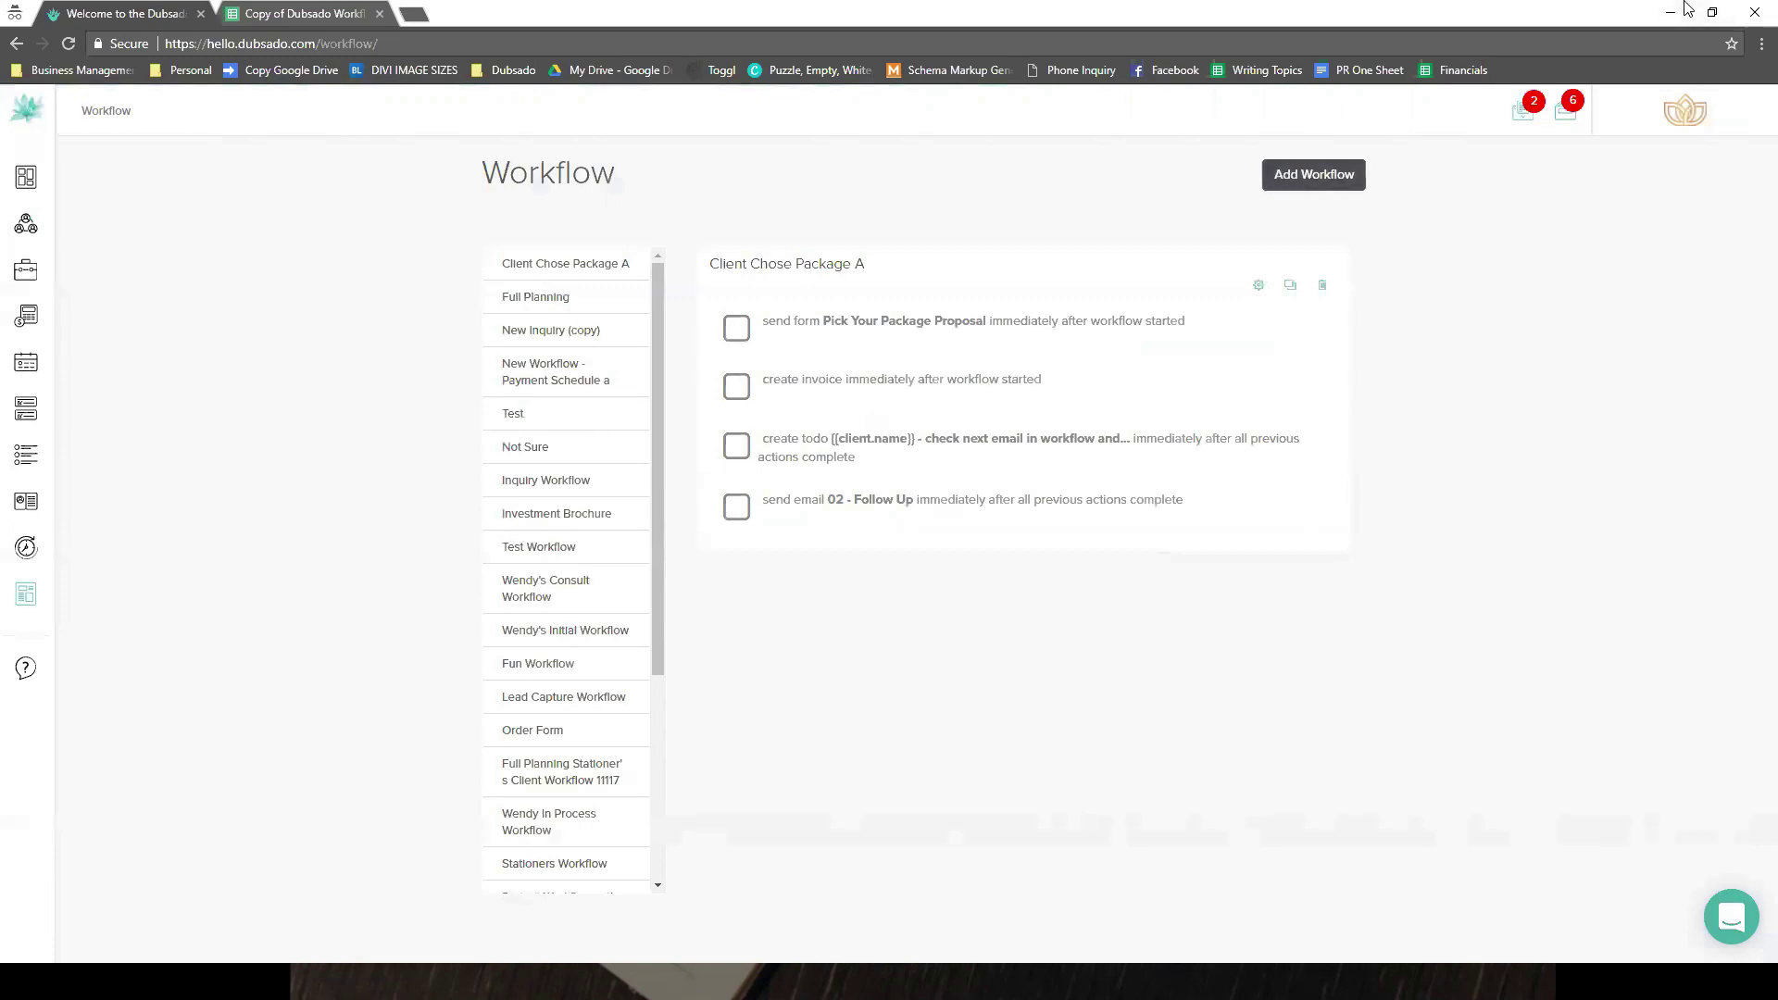
{"action": "left_click", "coordinate": [1313, 174]}
{"action": "left_click", "coordinate": [608, 237]}
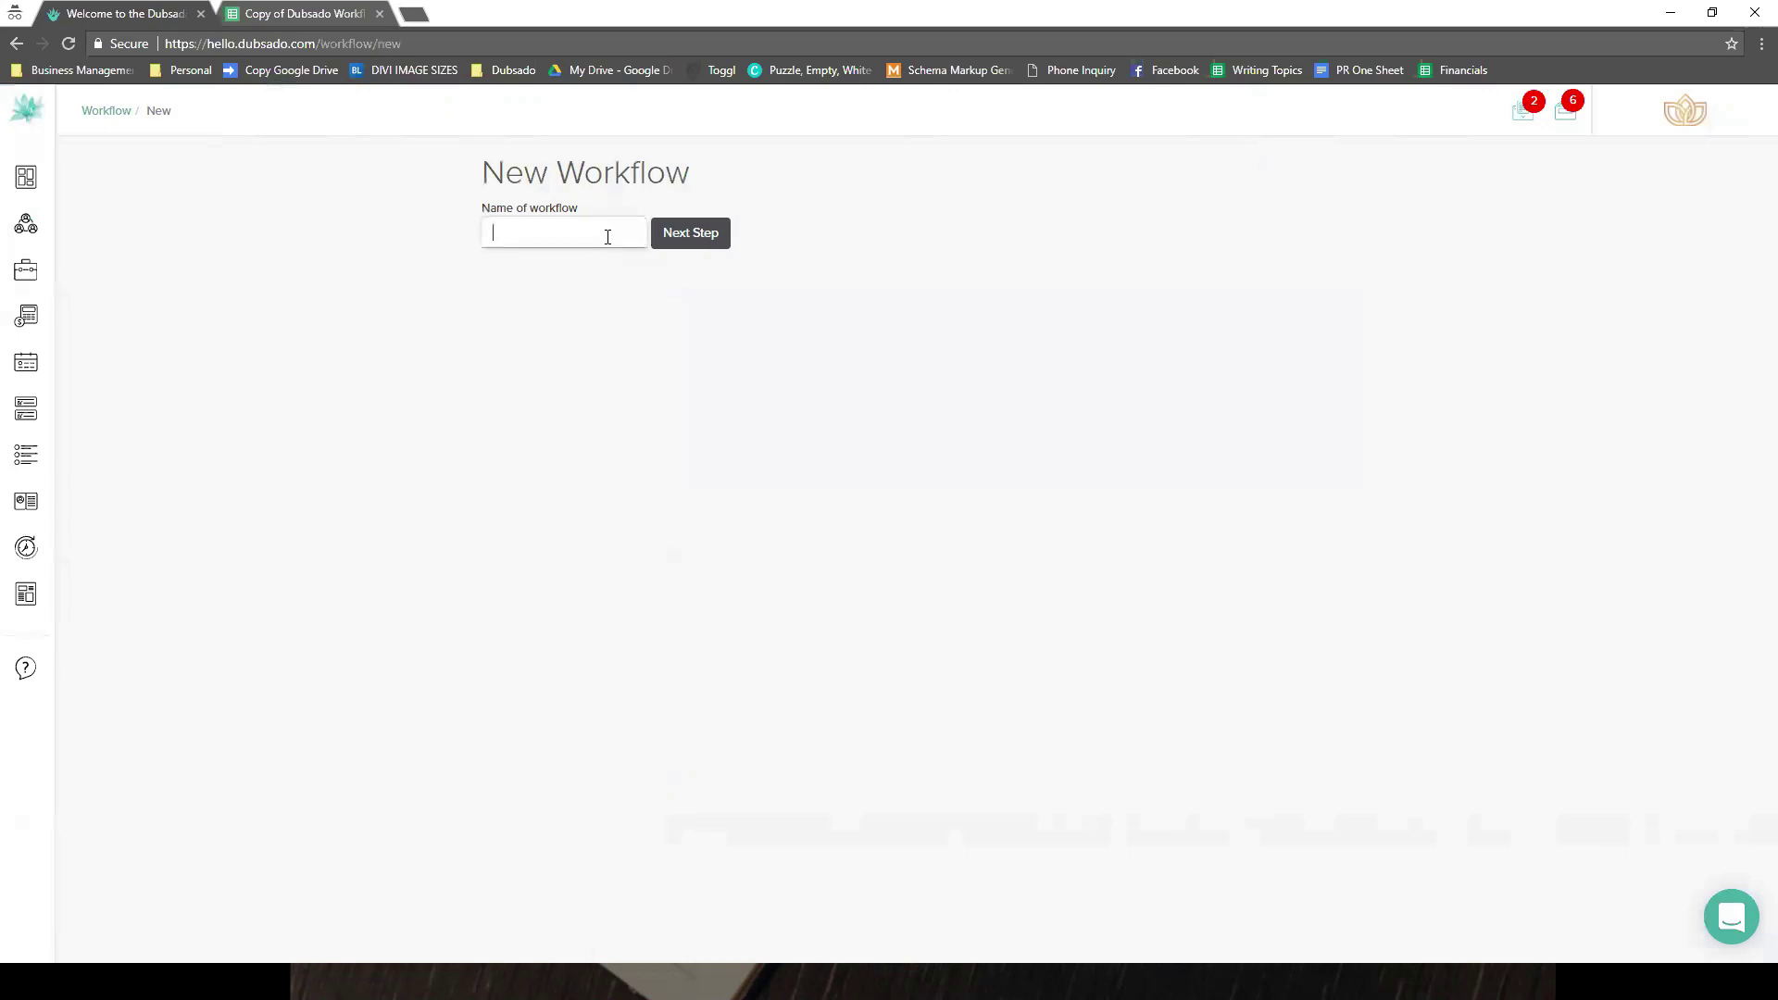
{"action": "type", "text": "Meeting Workglow"}
{"action": "key", "text": "BackSpace"}
{"action": "key", "text": "BackSpace"}
{"action": "key", "text": "BackSpace"}
{"action": "key", "text": "BackSpace"}
{"action": "type", "text": "flow"}
{"action": "left_click", "coordinate": [677, 237]}
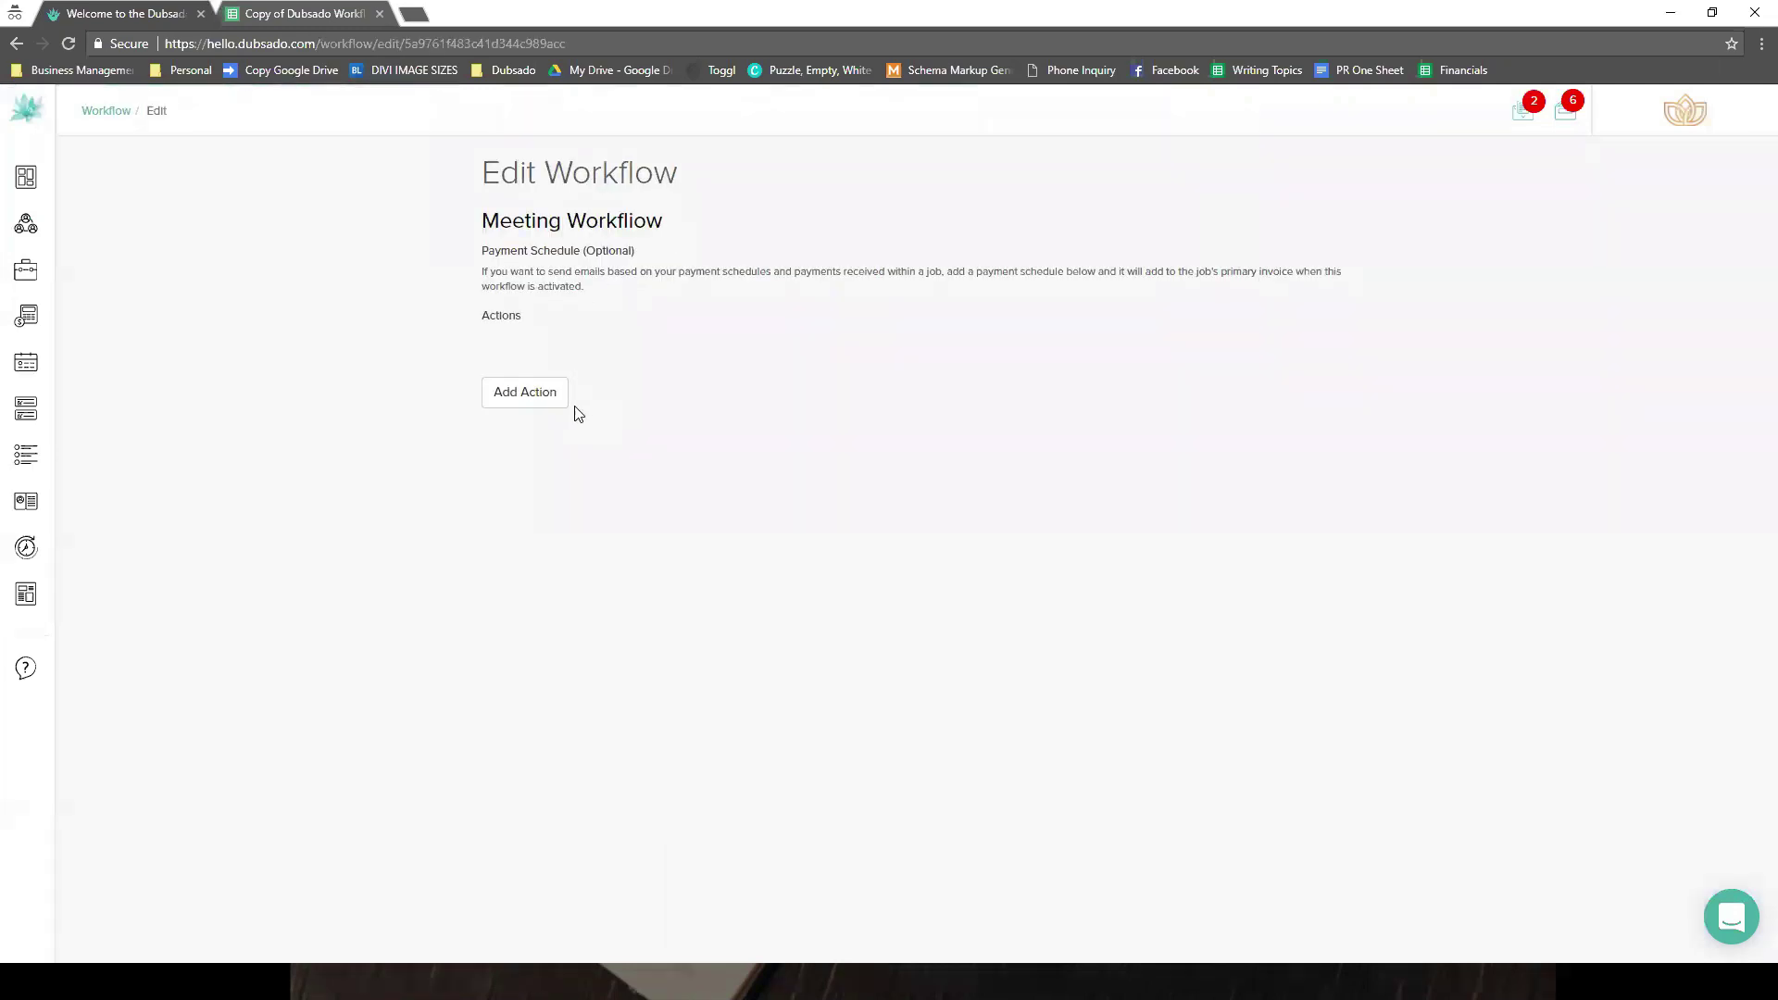
{"action": "left_click", "coordinate": [555, 421]}
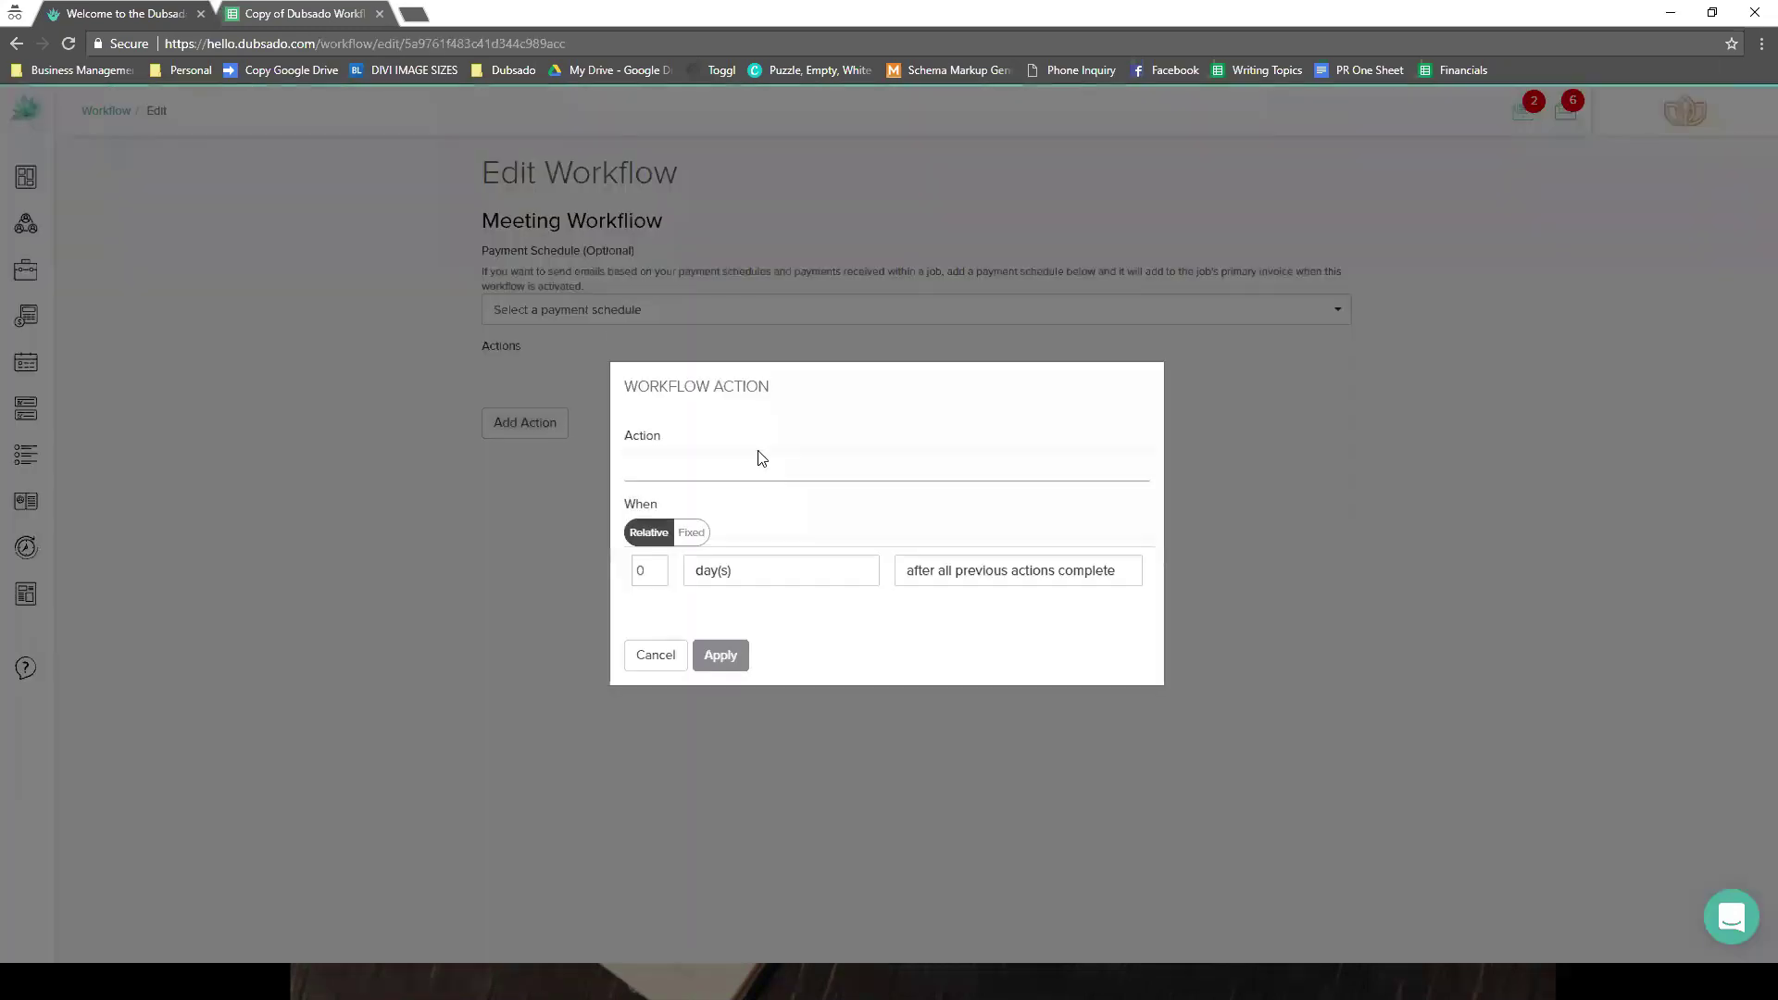
- Add a Create Todo action with reminder 'test' right after the workflow starts
{"action": "left_click", "coordinate": [757, 458]}
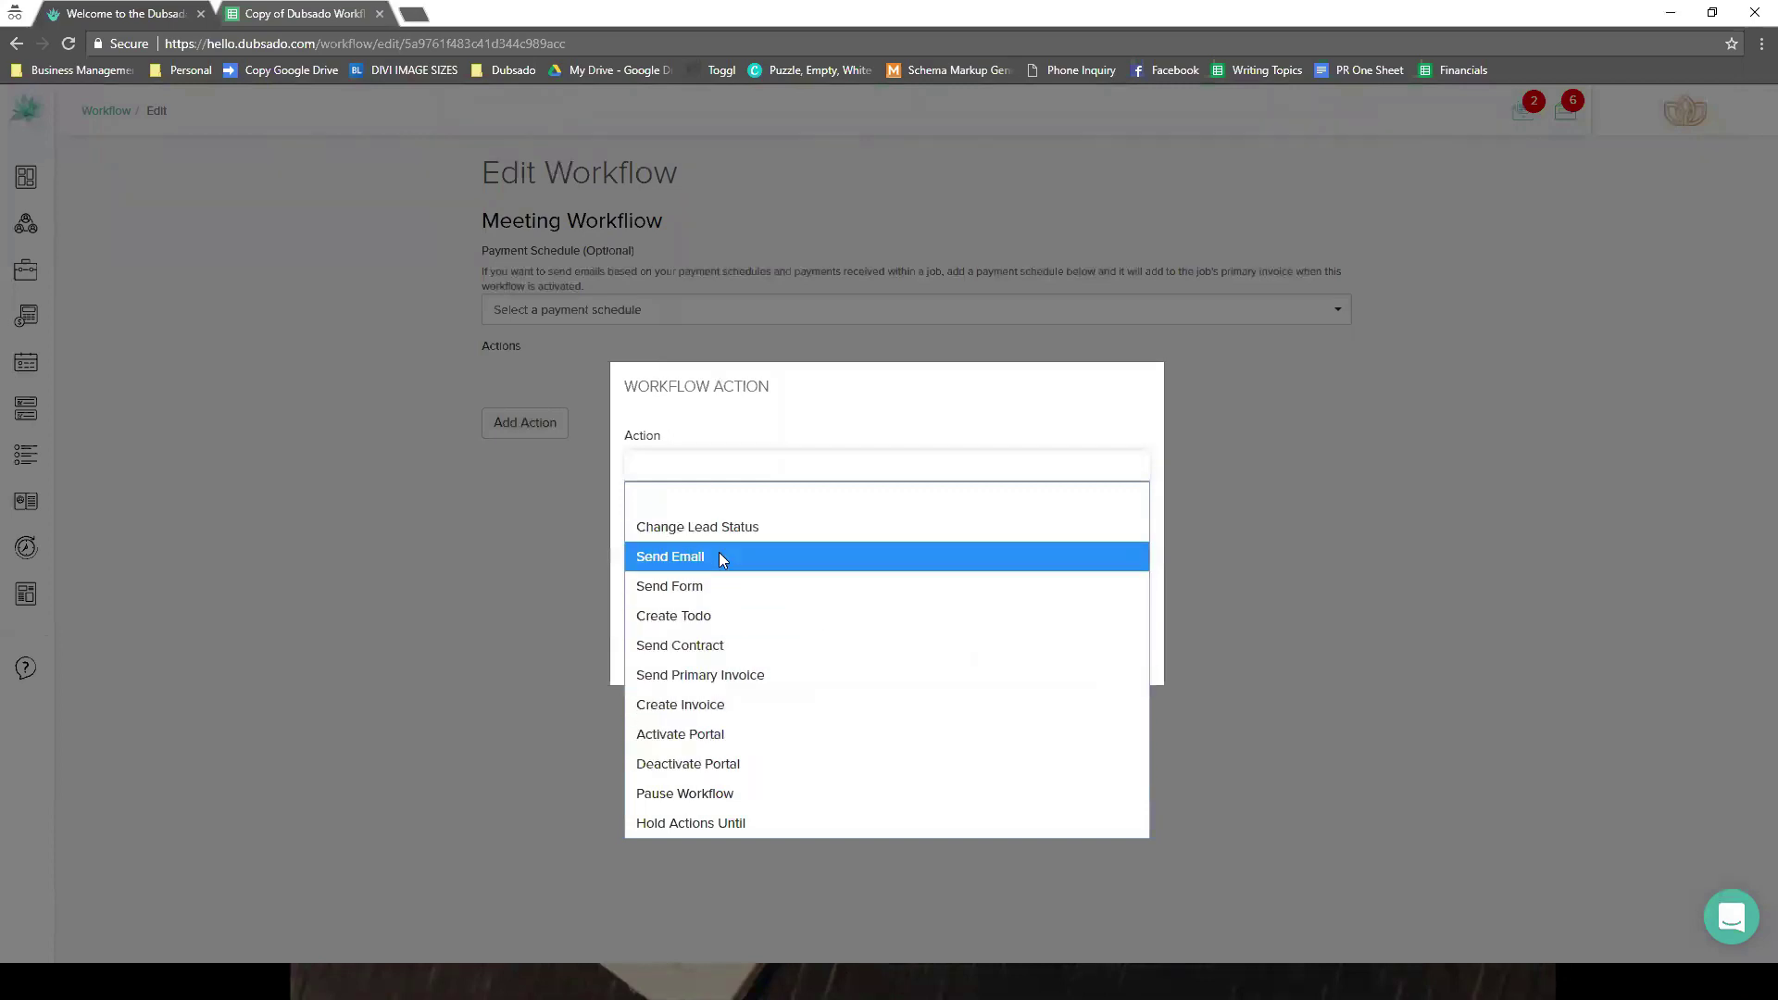
{"action": "left_click", "coordinate": [718, 614]}
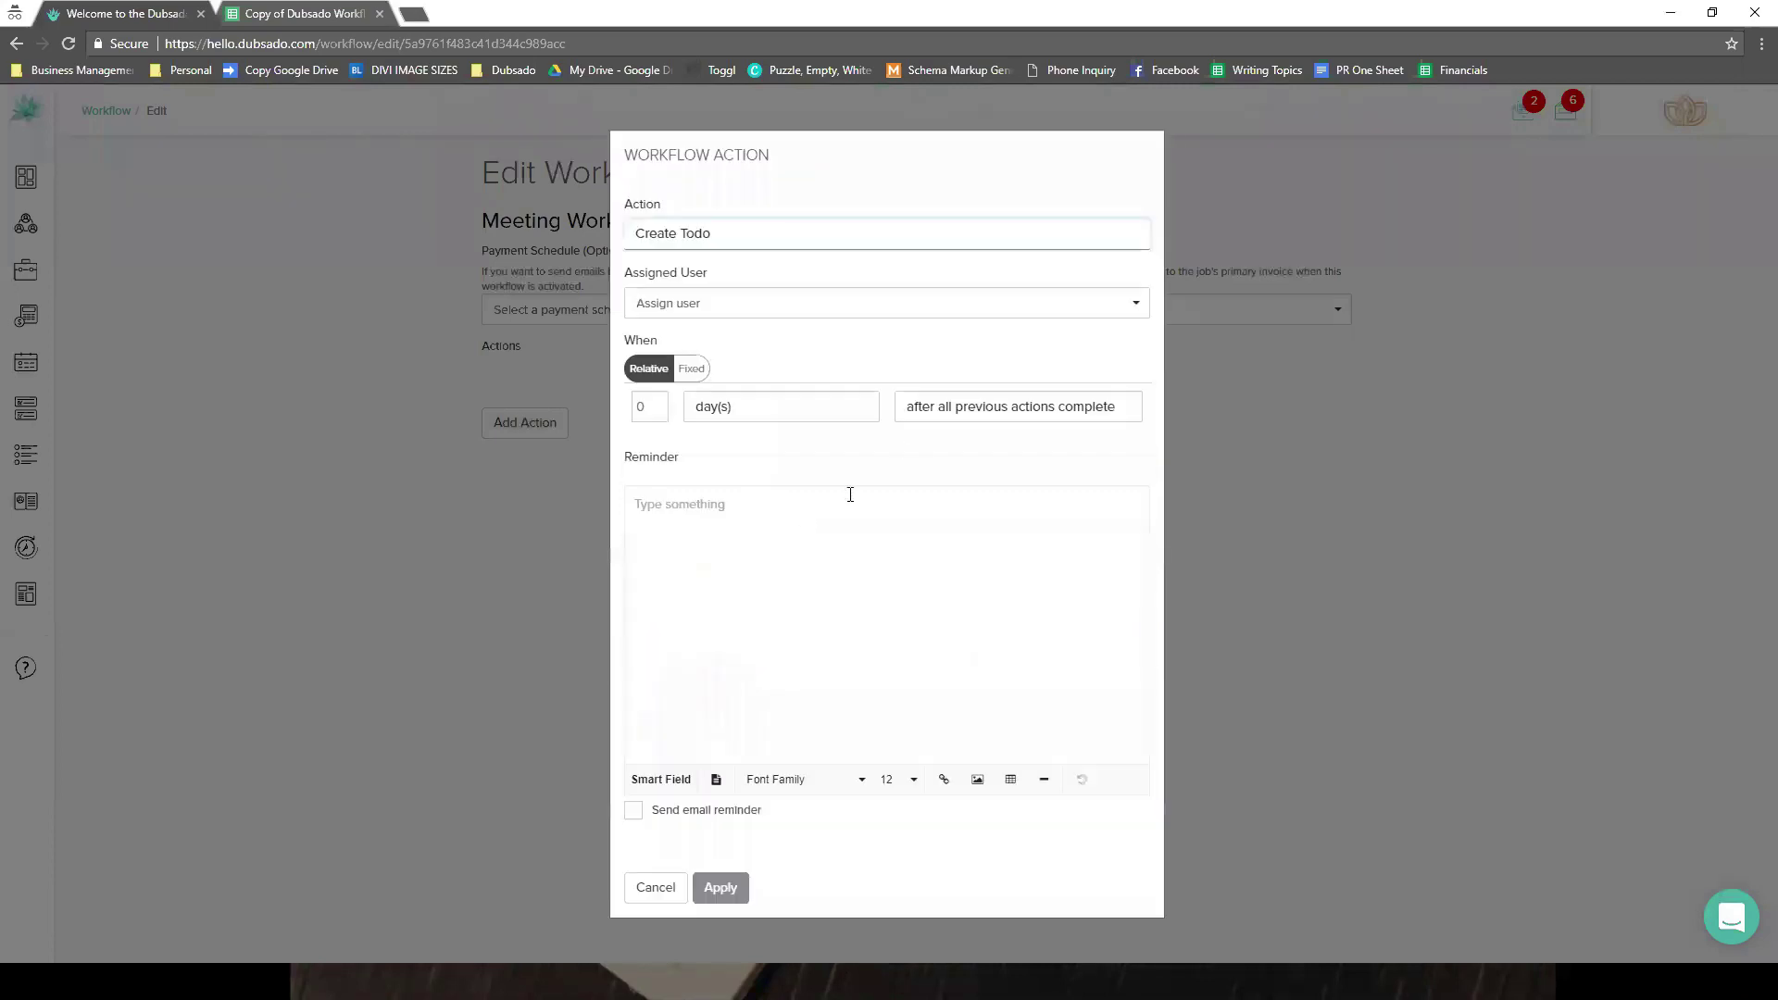
{"action": "left_click", "coordinate": [932, 412]}
{"action": "left_click", "coordinate": [936, 441]}
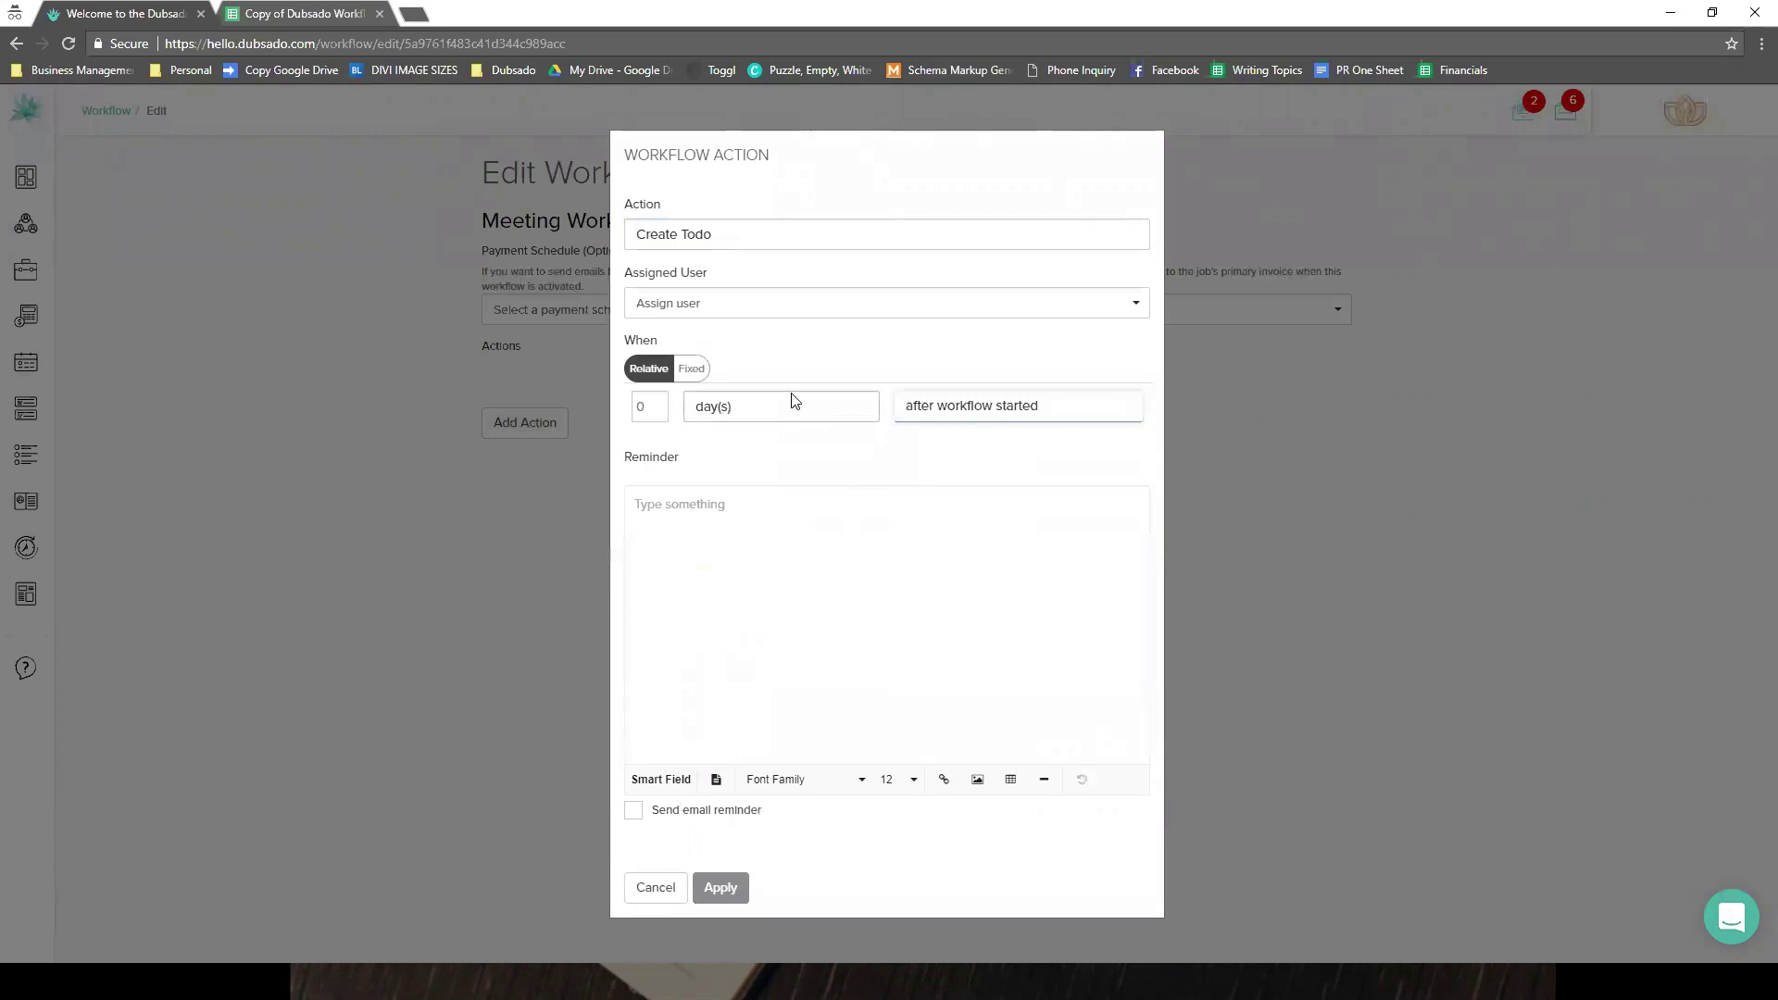
{"action": "left_click", "coordinate": [709, 533]}
{"action": "type", "text": "tste"}
{"action": "key", "text": "BackSpace"}
{"action": "key", "text": "BackSpace"}
{"action": "key", "text": "BackSpace"}
{"action": "type", "text": "est"}
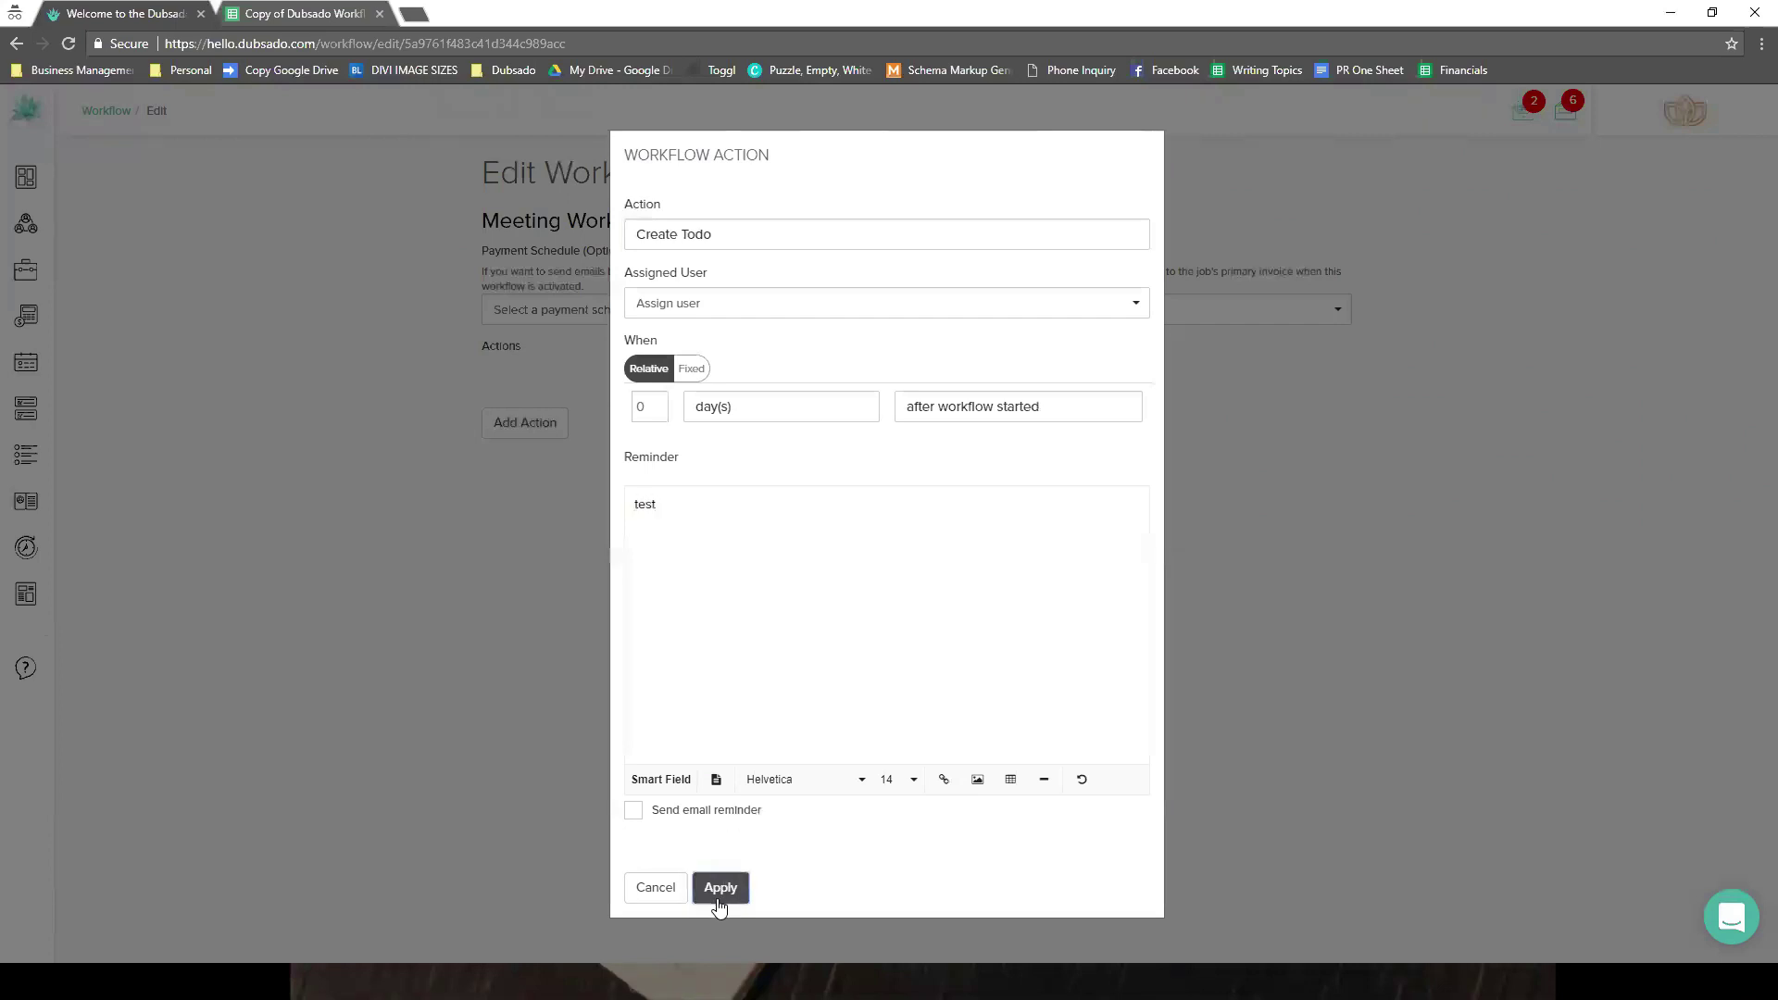
{"action": "left_click", "coordinate": [719, 887]}
- Add a second Create Todo action with reminder 'test', delayed 3 days
{"action": "left_click", "coordinate": [553, 432]}
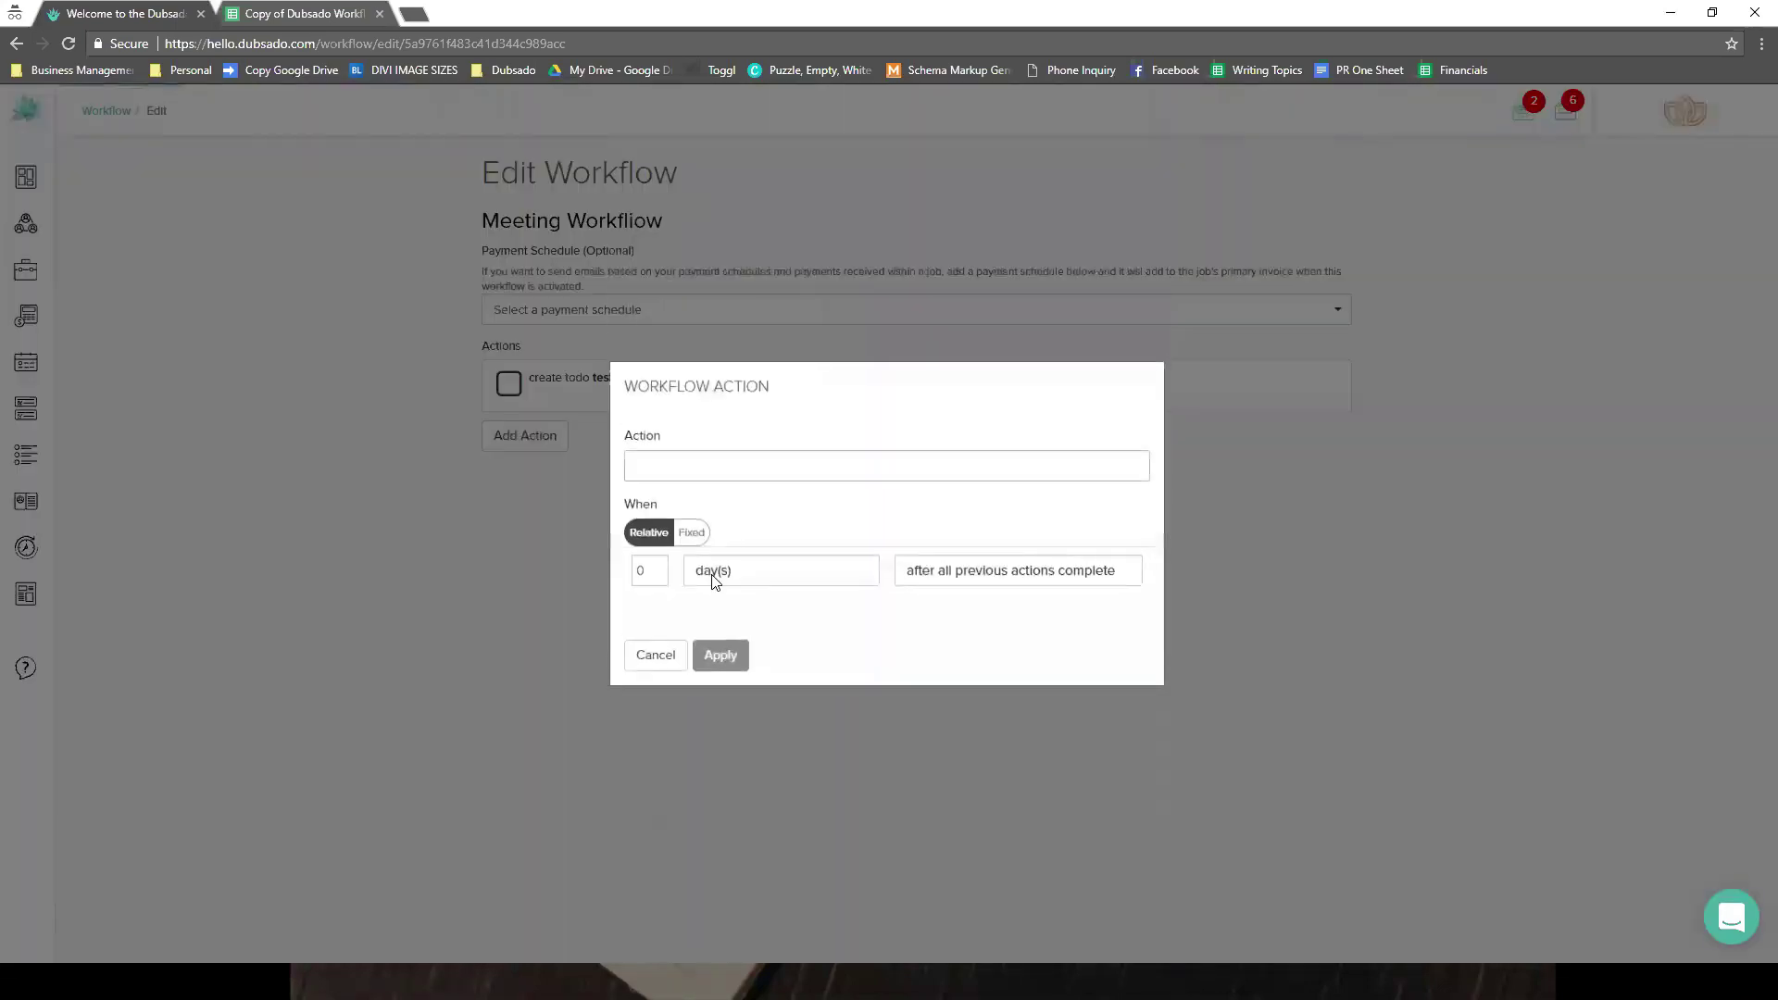
{"action": "double_click", "coordinate": [658, 566]}
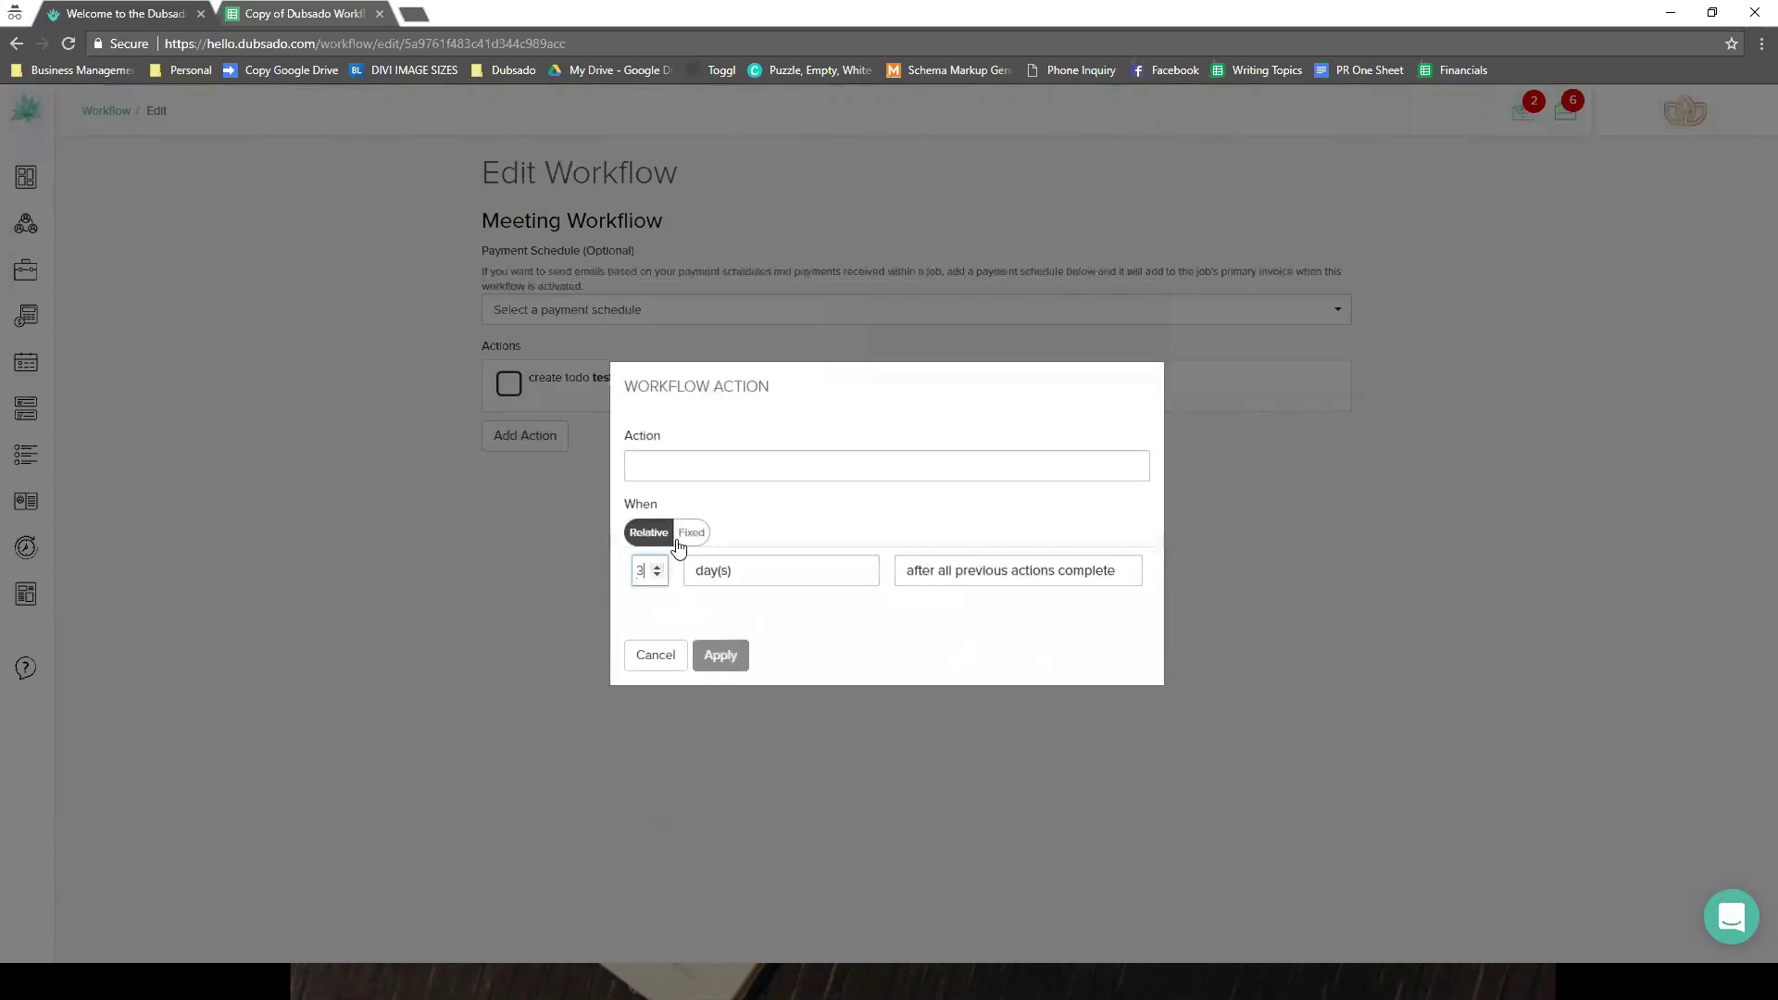
{"action": "left_click", "coordinate": [690, 474]}
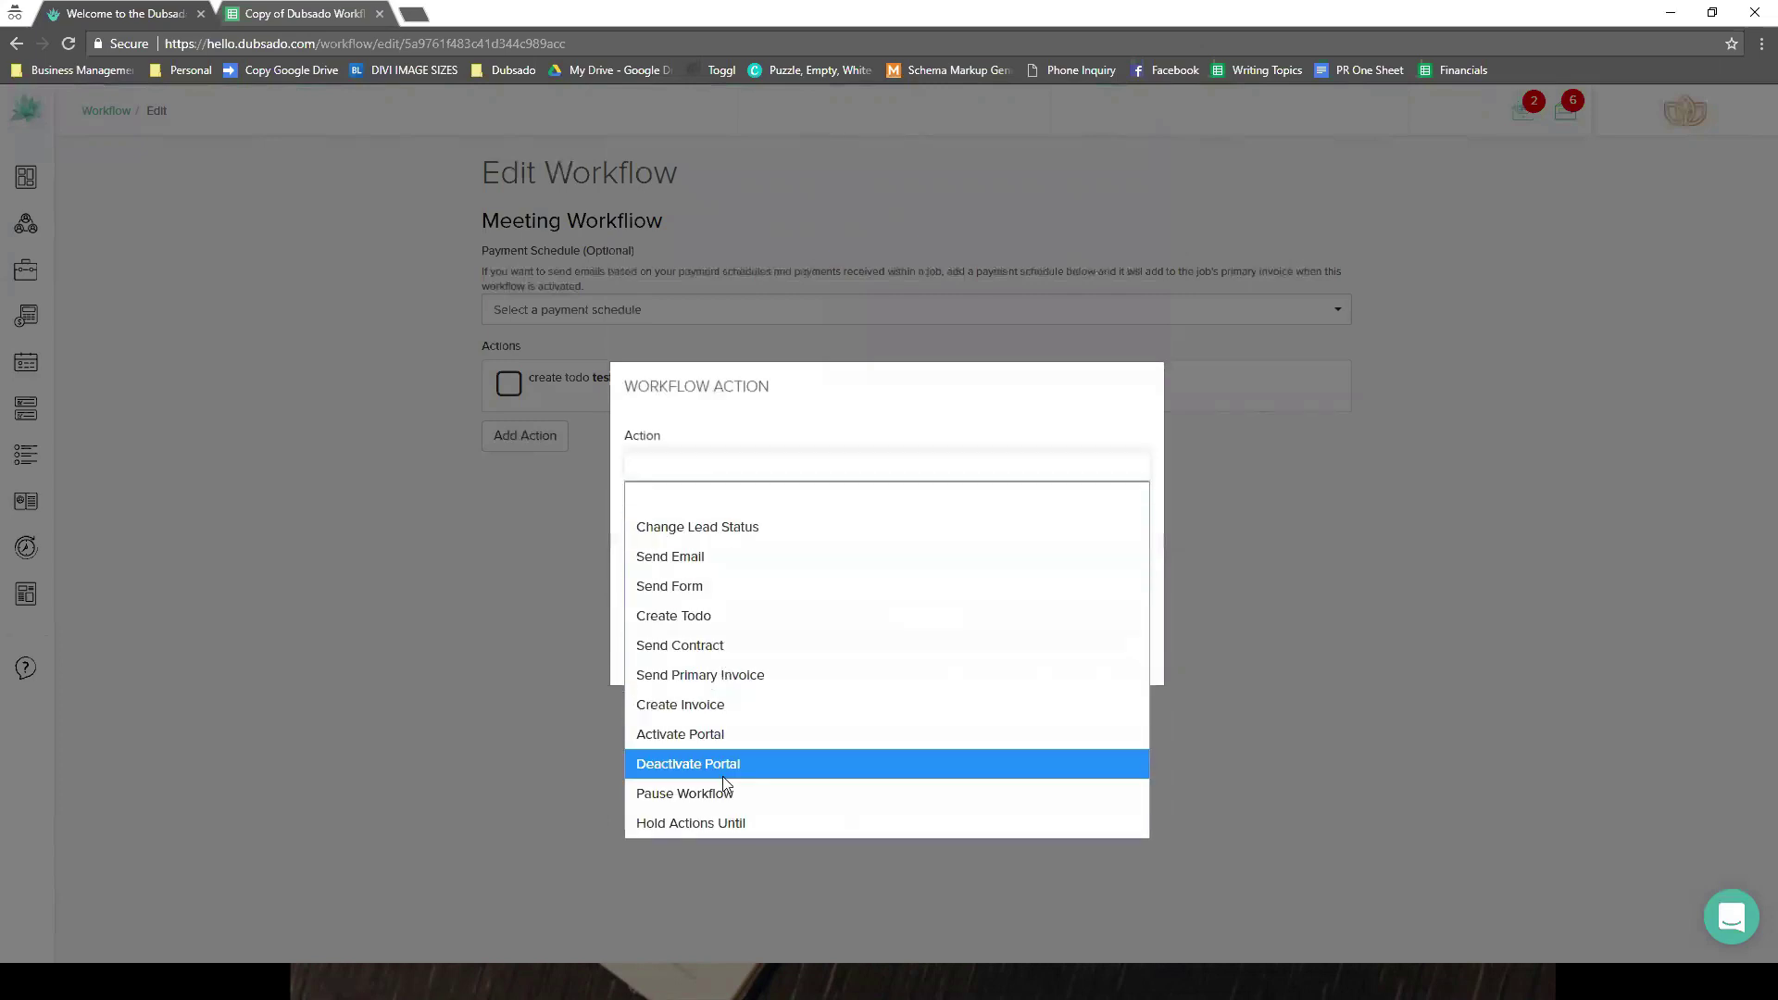
{"action": "left_click", "coordinate": [714, 616]}
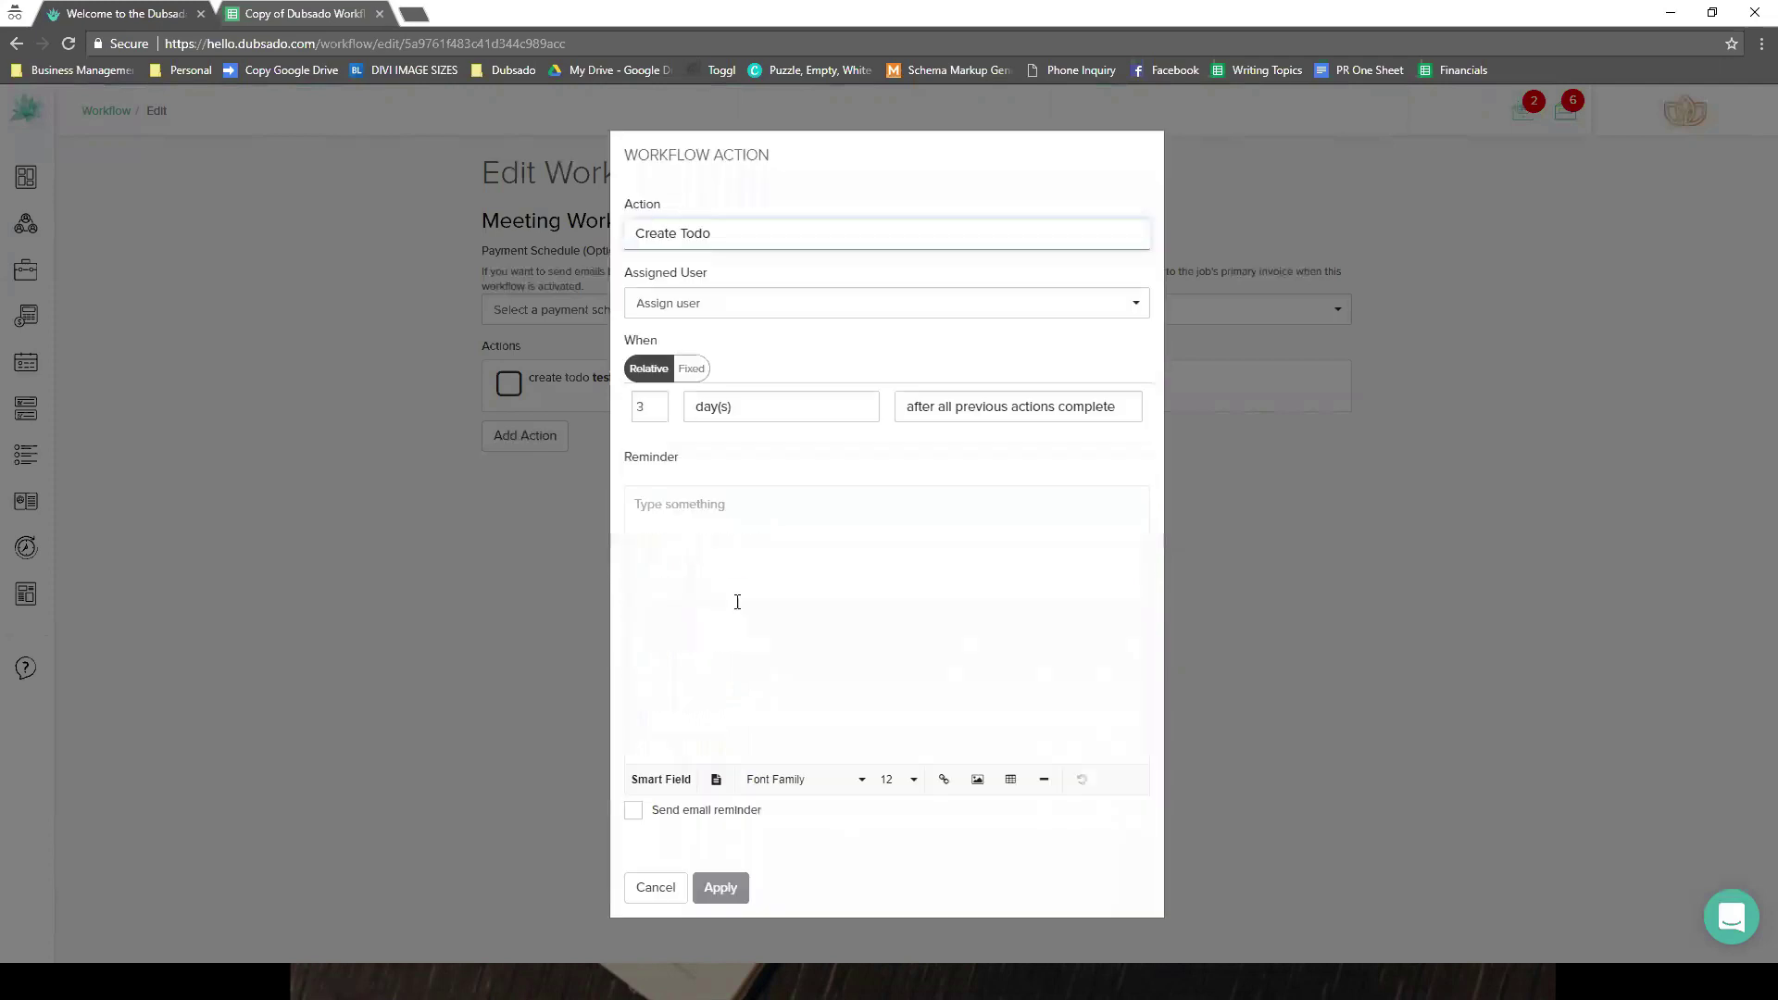
{"action": "left_click", "coordinate": [953, 417]}
{"action": "left_click", "coordinate": [952, 414]}
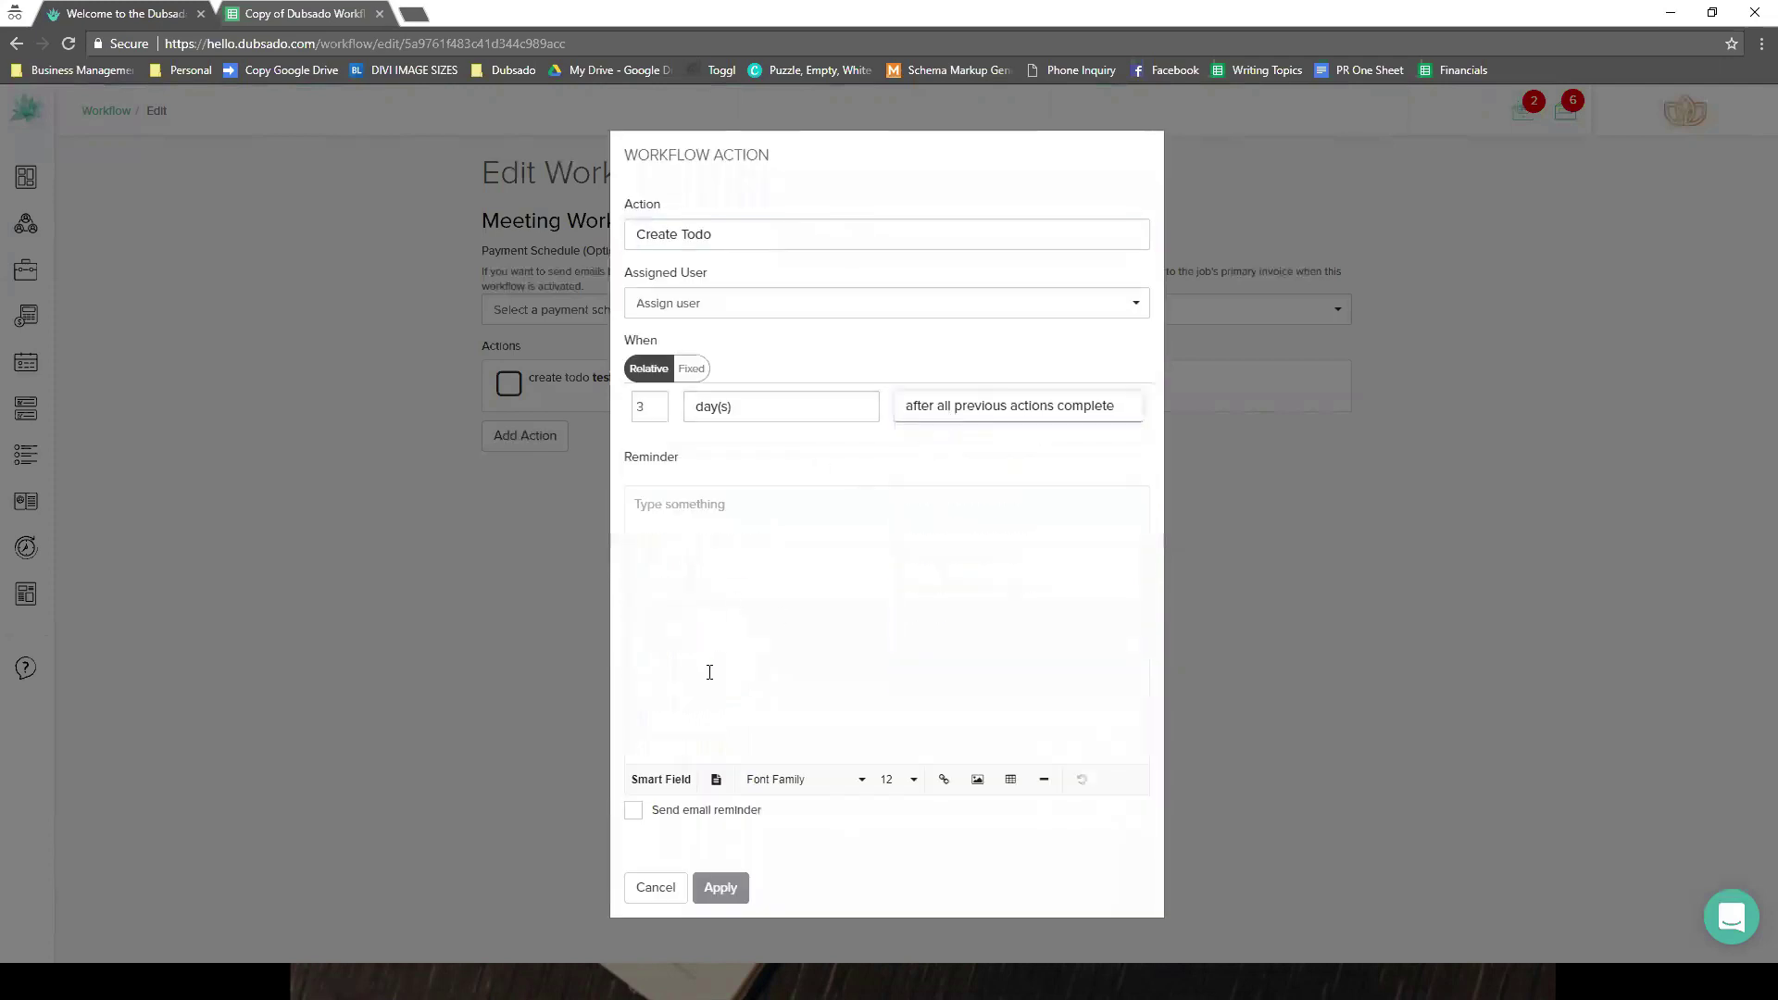
{"action": "left_click", "coordinate": [719, 643]}
{"action": "type", "text": "test"}
{"action": "left_click", "coordinate": [720, 887]}
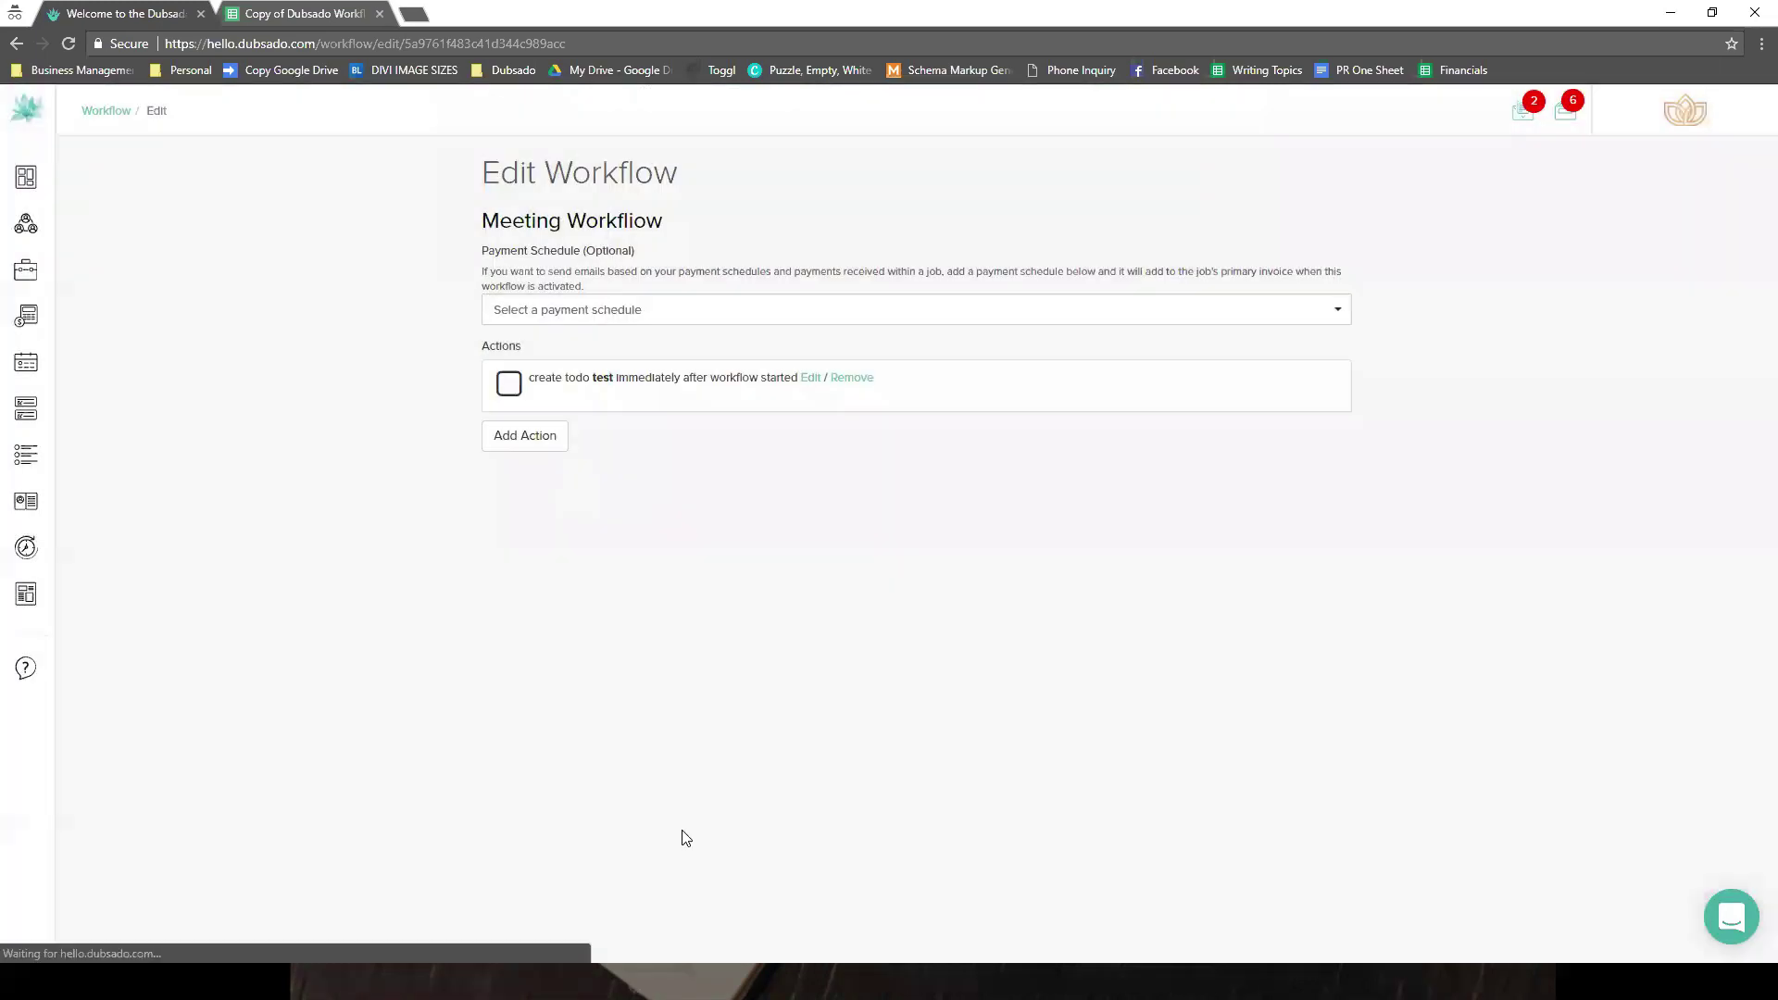
- On the New Lead's workflows, apply Meeting Workflow and set it to Paused
{"action": "left_click", "coordinate": [67, 229]}
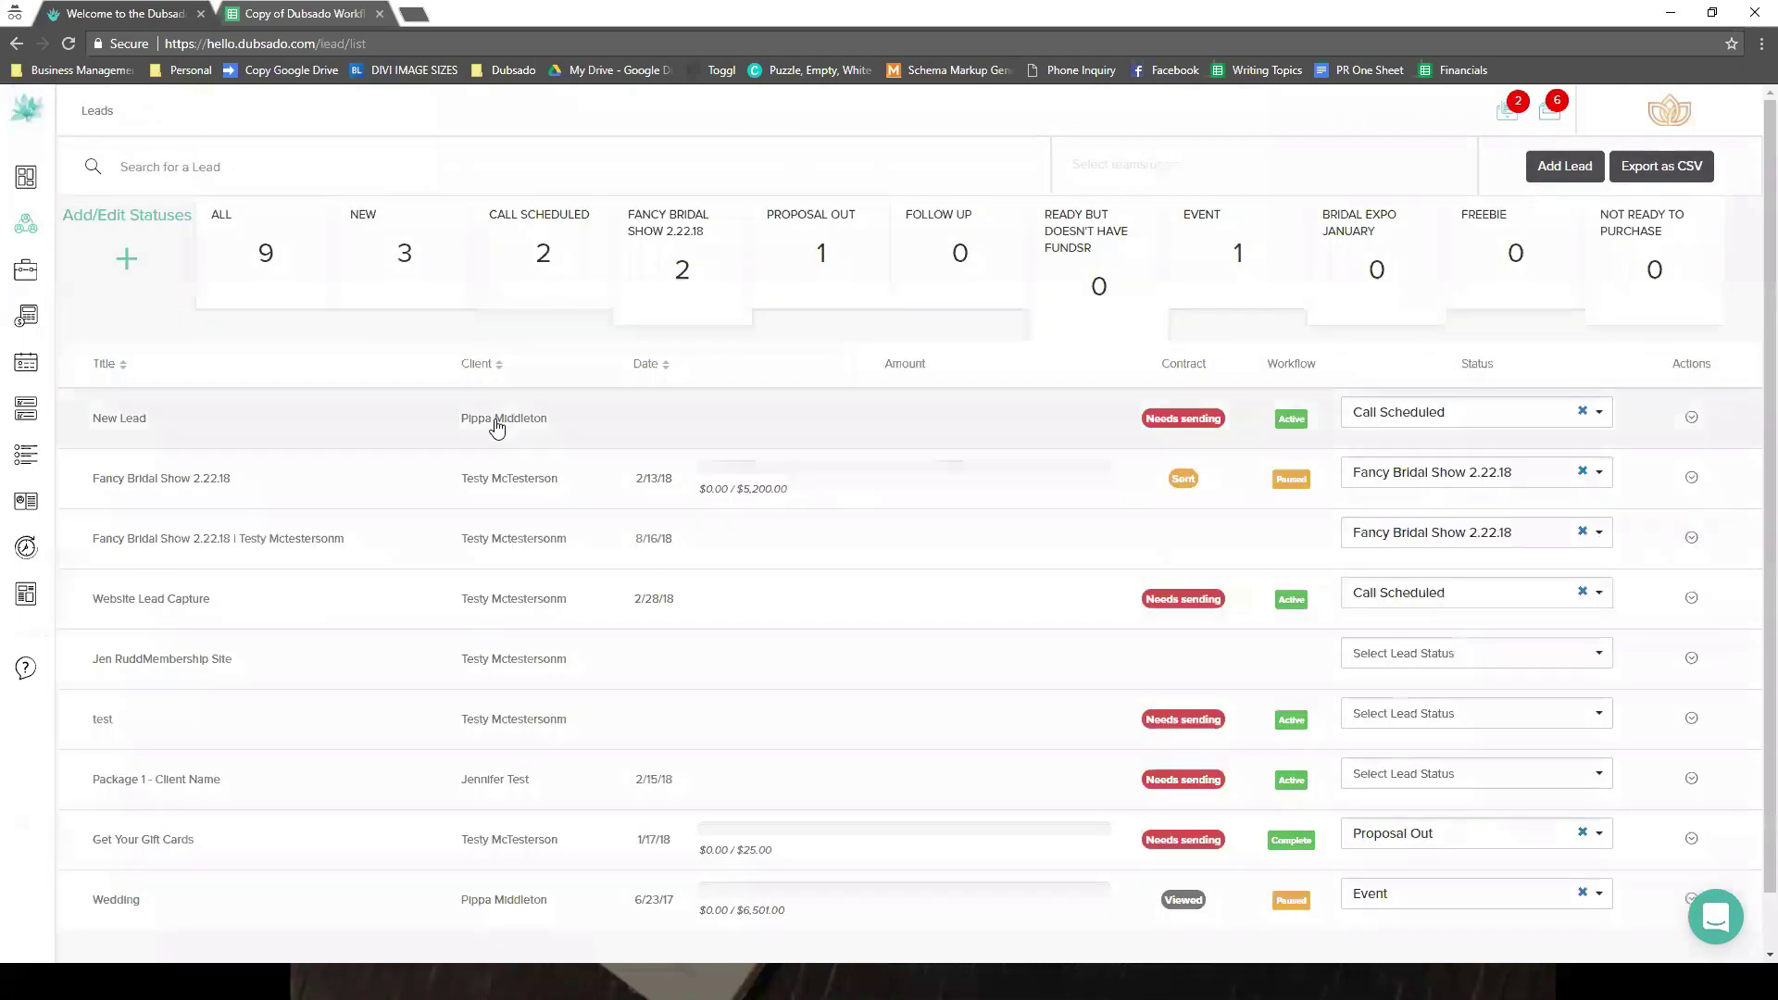
{"action": "left_click", "coordinate": [468, 391]}
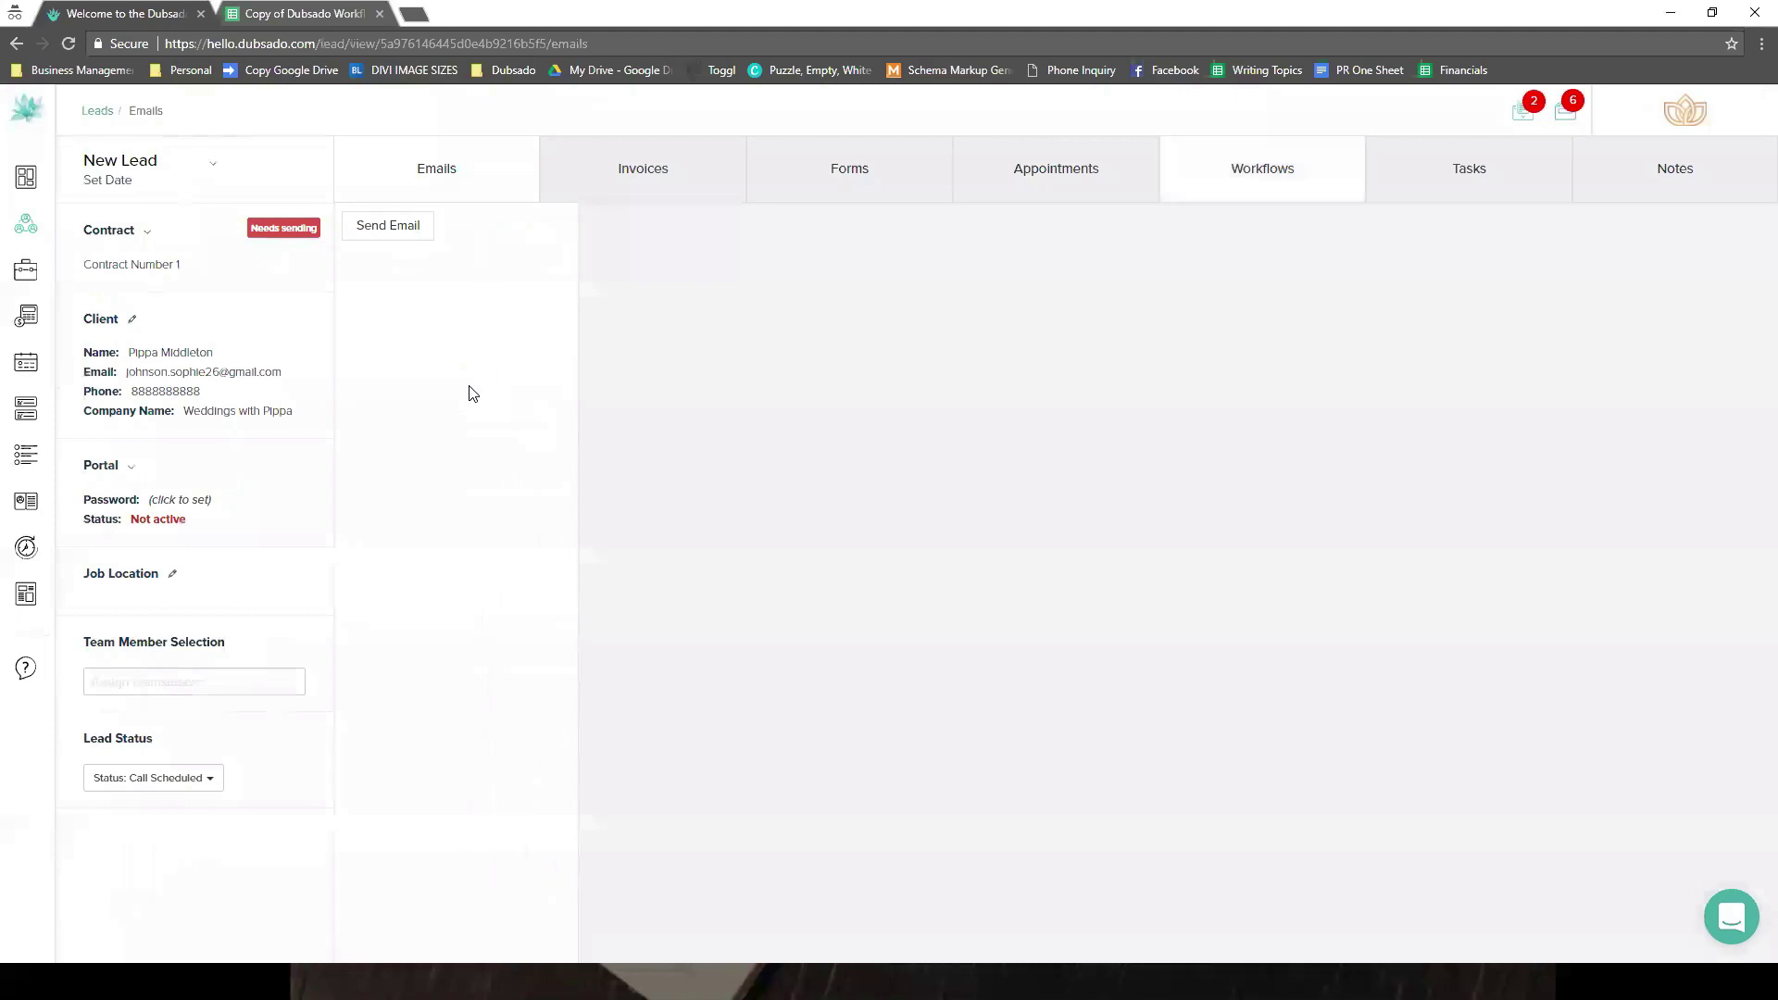
{"action": "left_click", "coordinate": [710, 294]}
{"action": "left_click", "coordinate": [713, 304]}
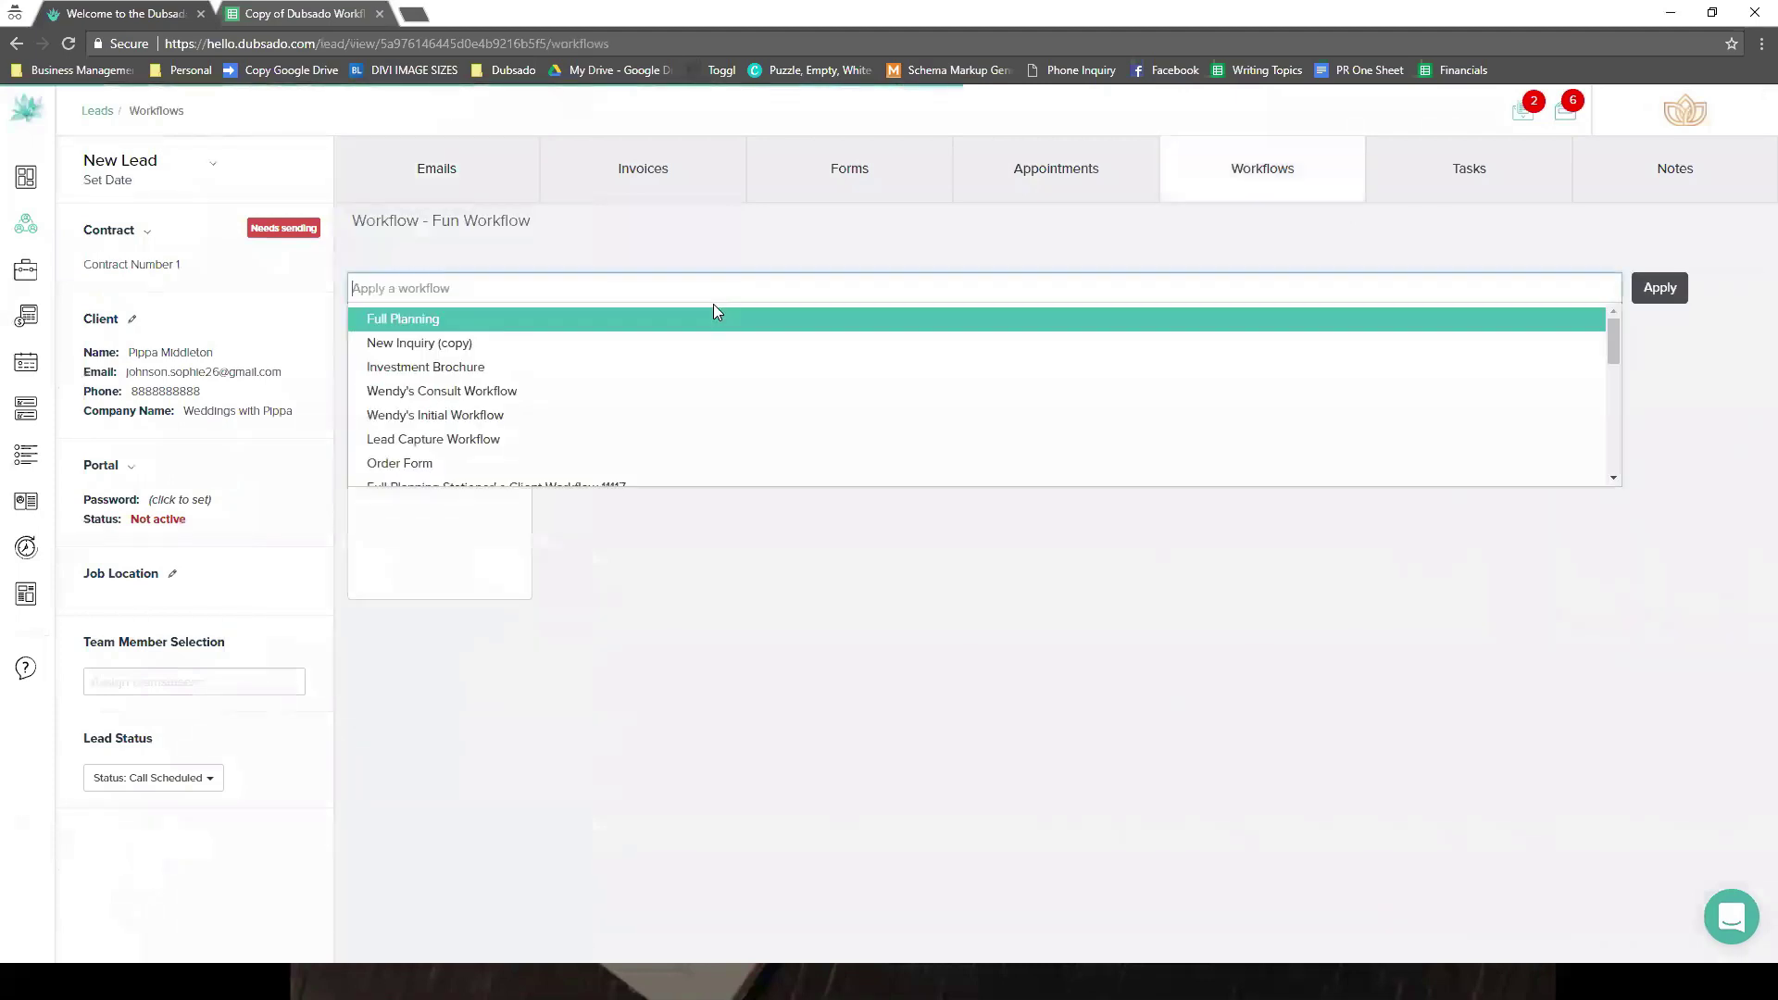
{"action": "type", "text": "mee"}
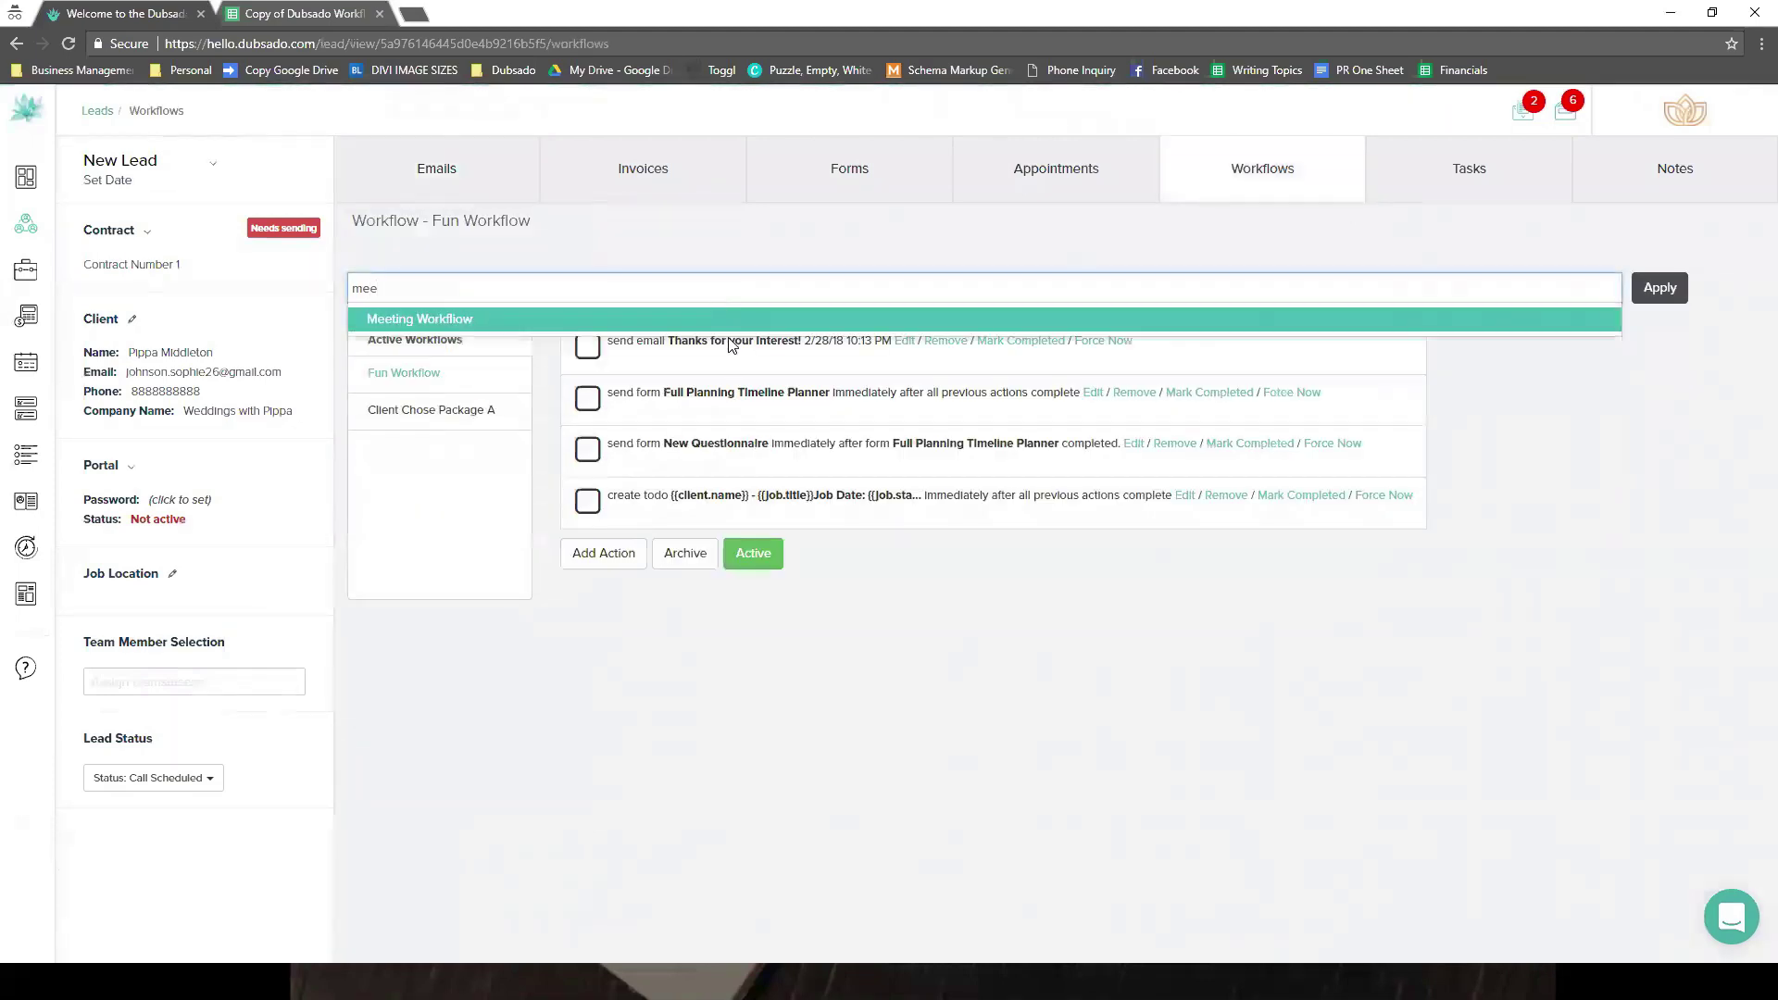
{"action": "left_click", "coordinate": [731, 319]}
{"action": "key", "text": "Return"}
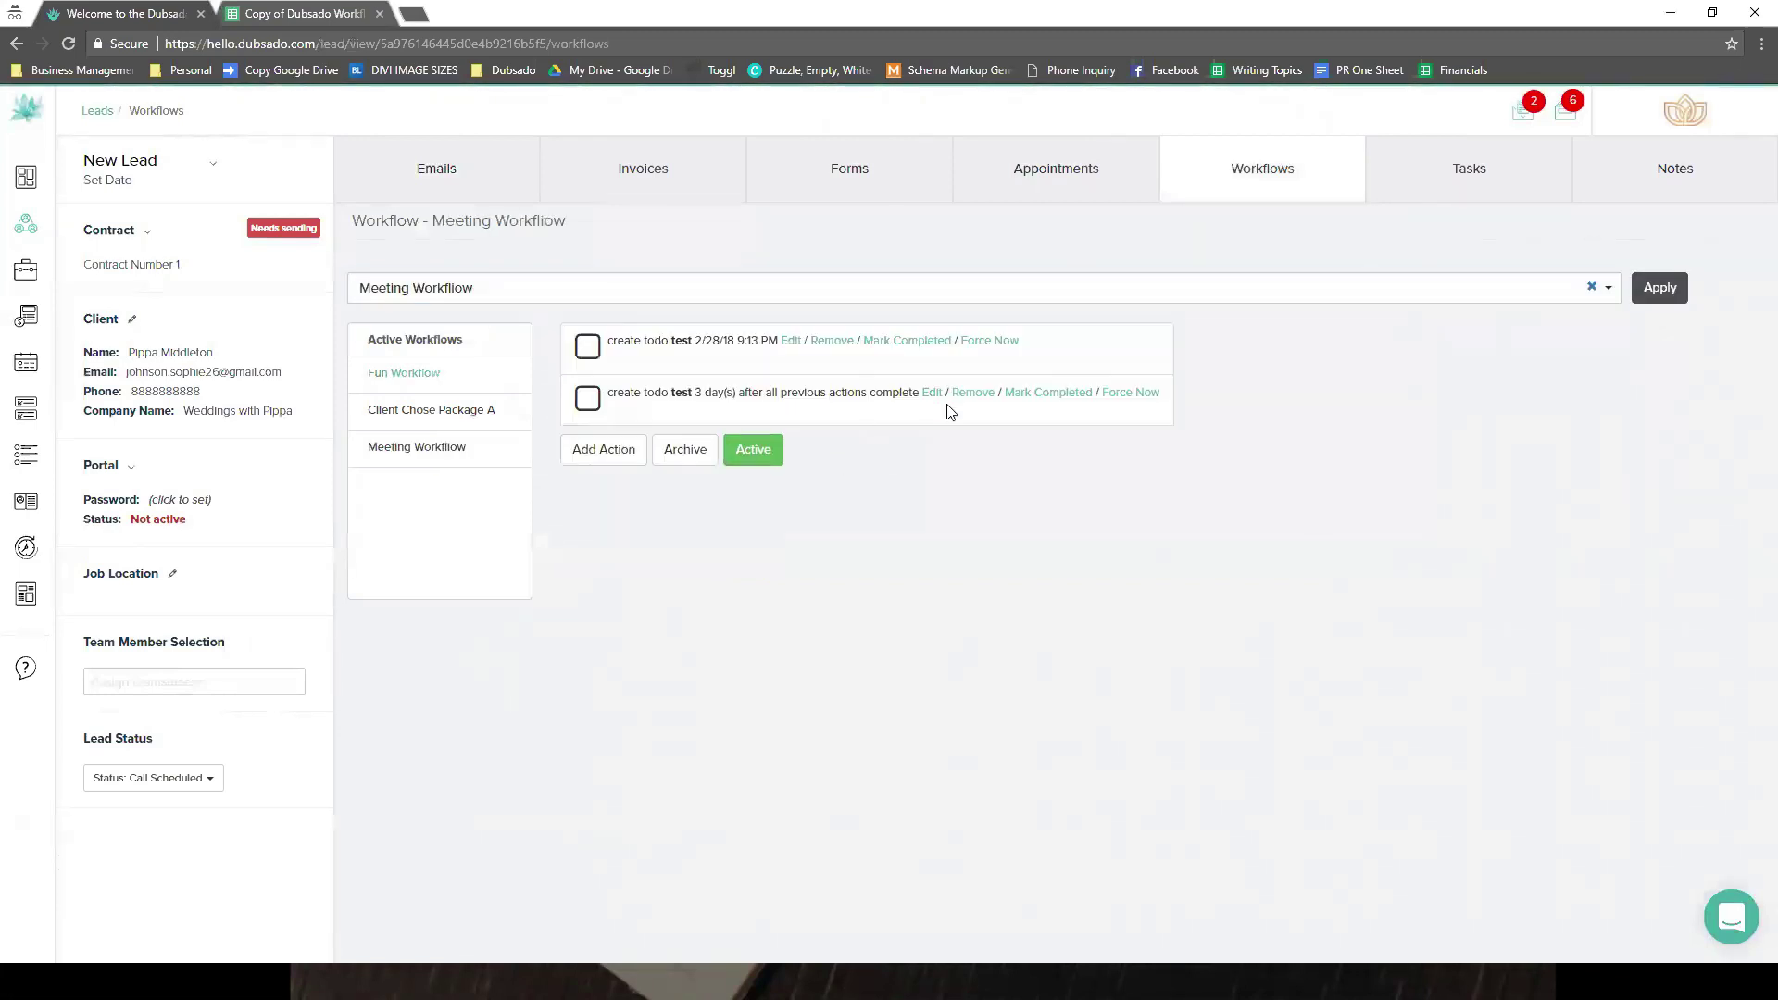
{"action": "left_click", "coordinate": [753, 450]}
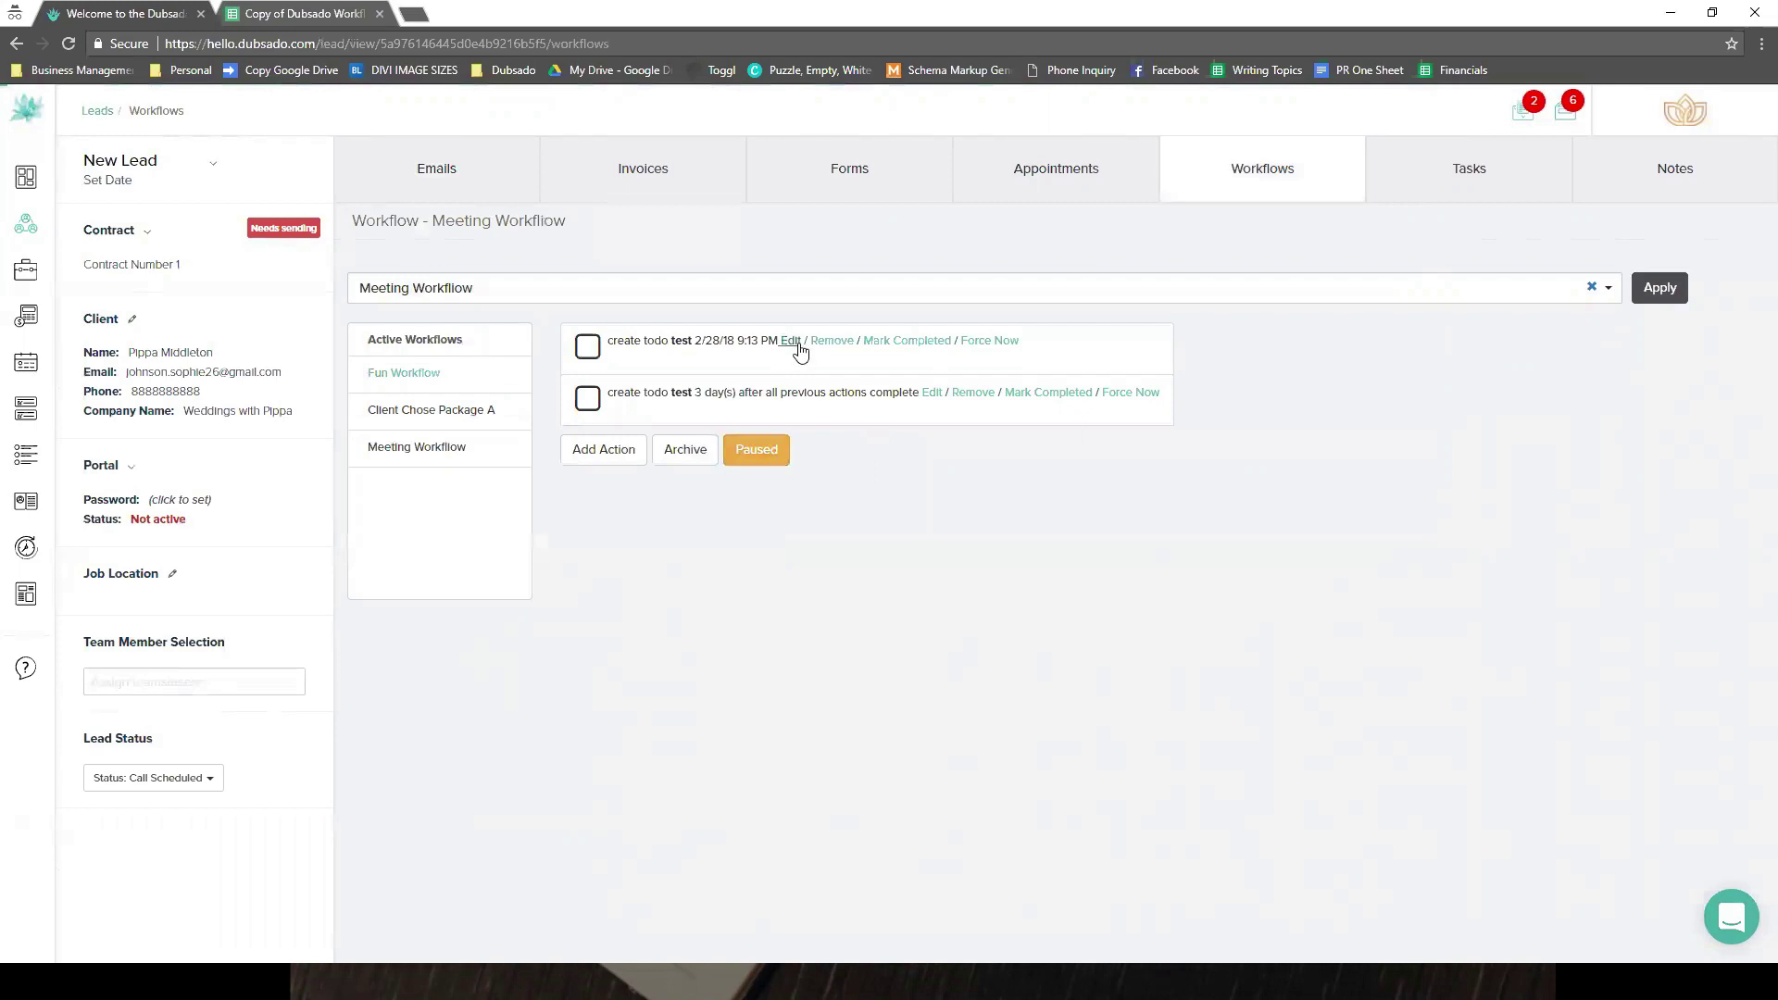
{"action": "left_click", "coordinate": [793, 341]}
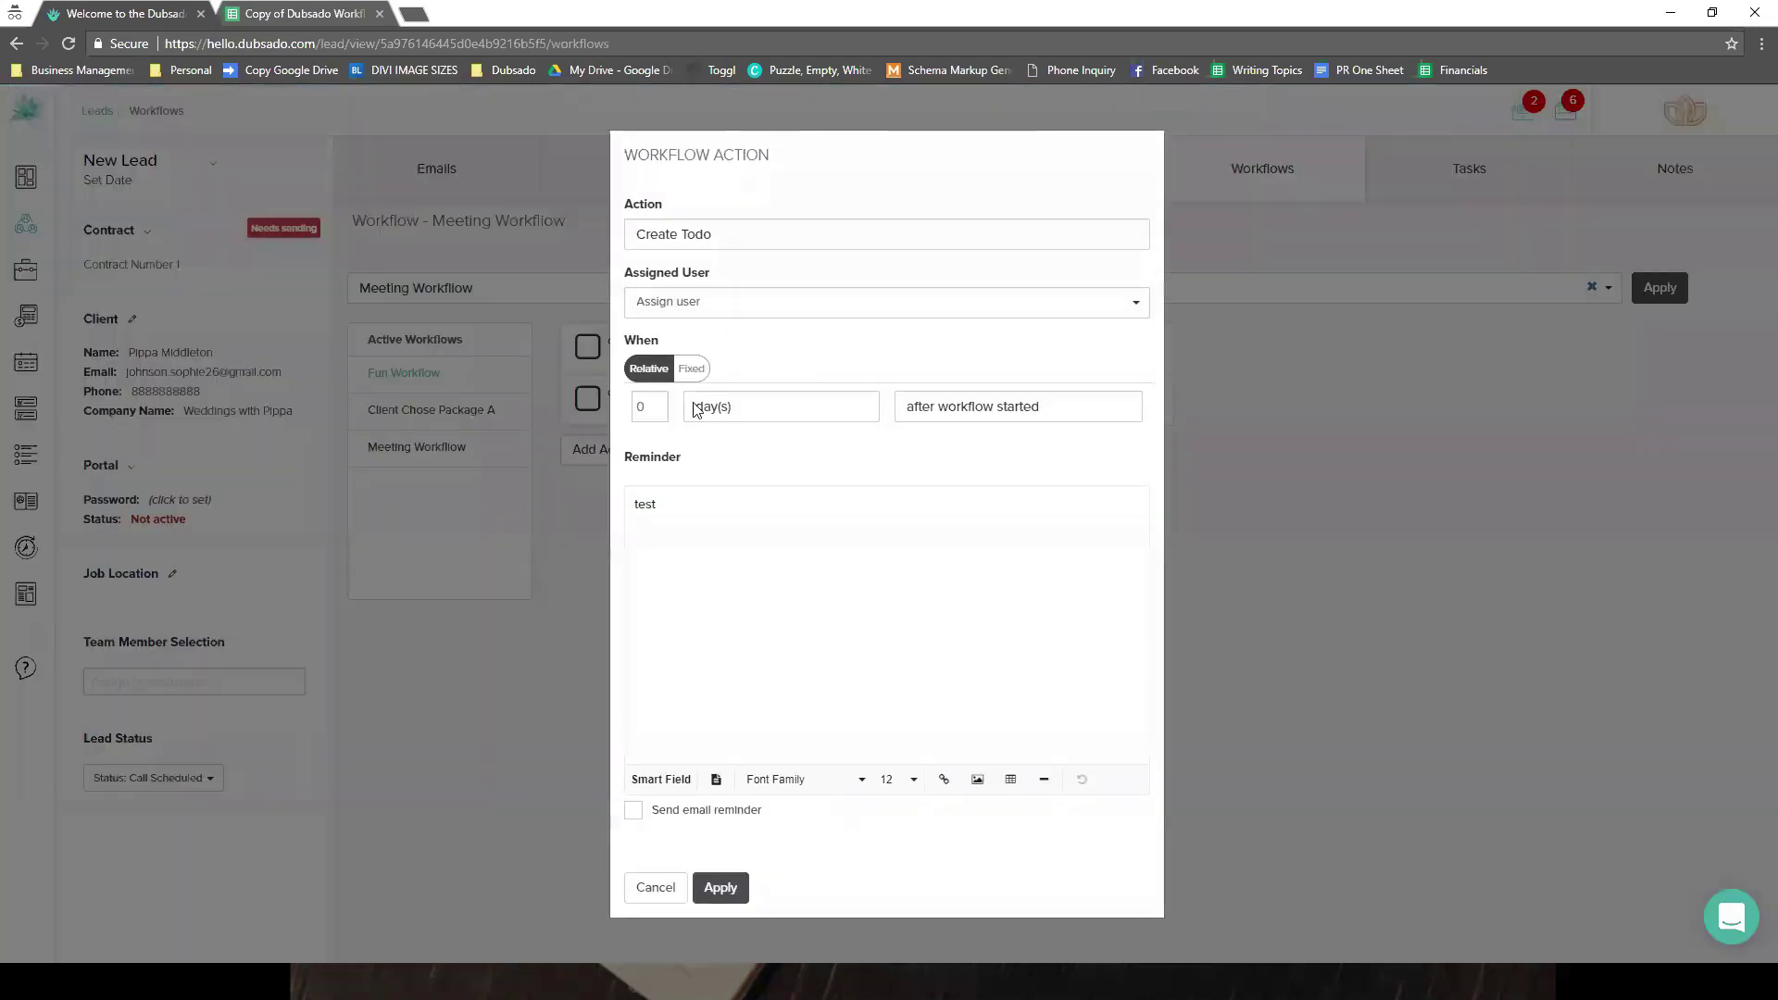
- Change the first to-do's timing to a fixed date of March 2 at 11:55 PM
{"action": "left_click", "coordinate": [691, 368]}
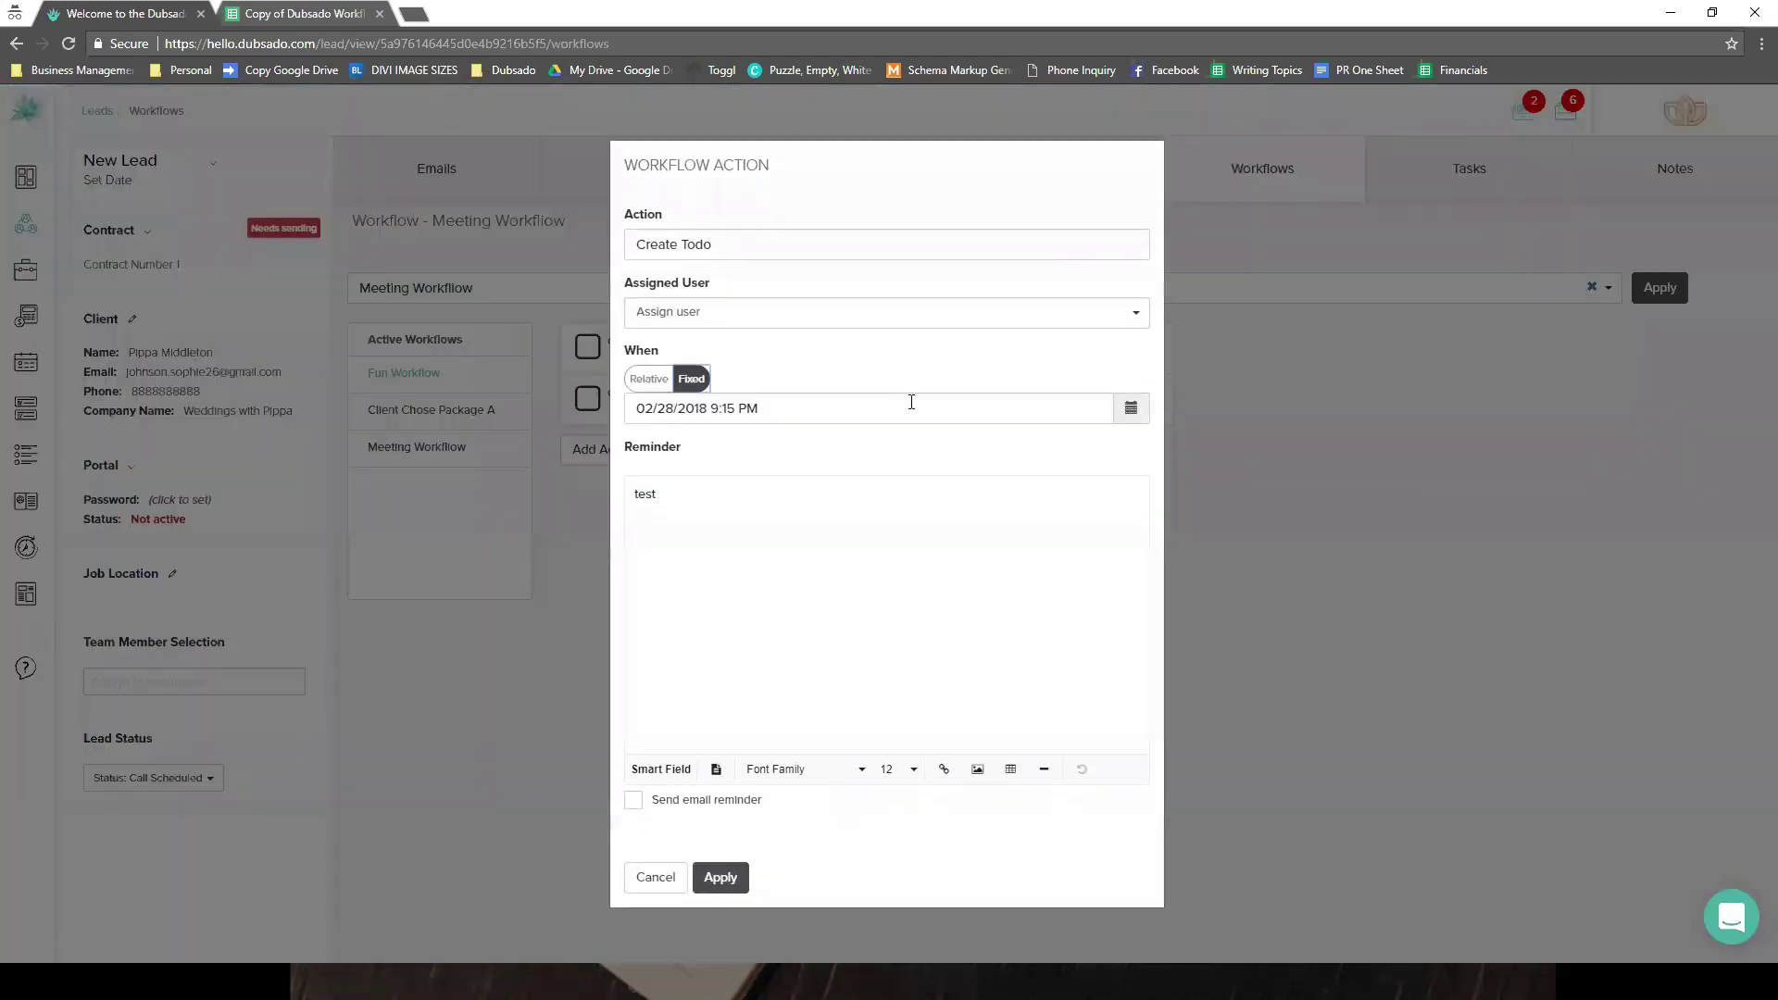
{"action": "left_click", "coordinate": [996, 401]}
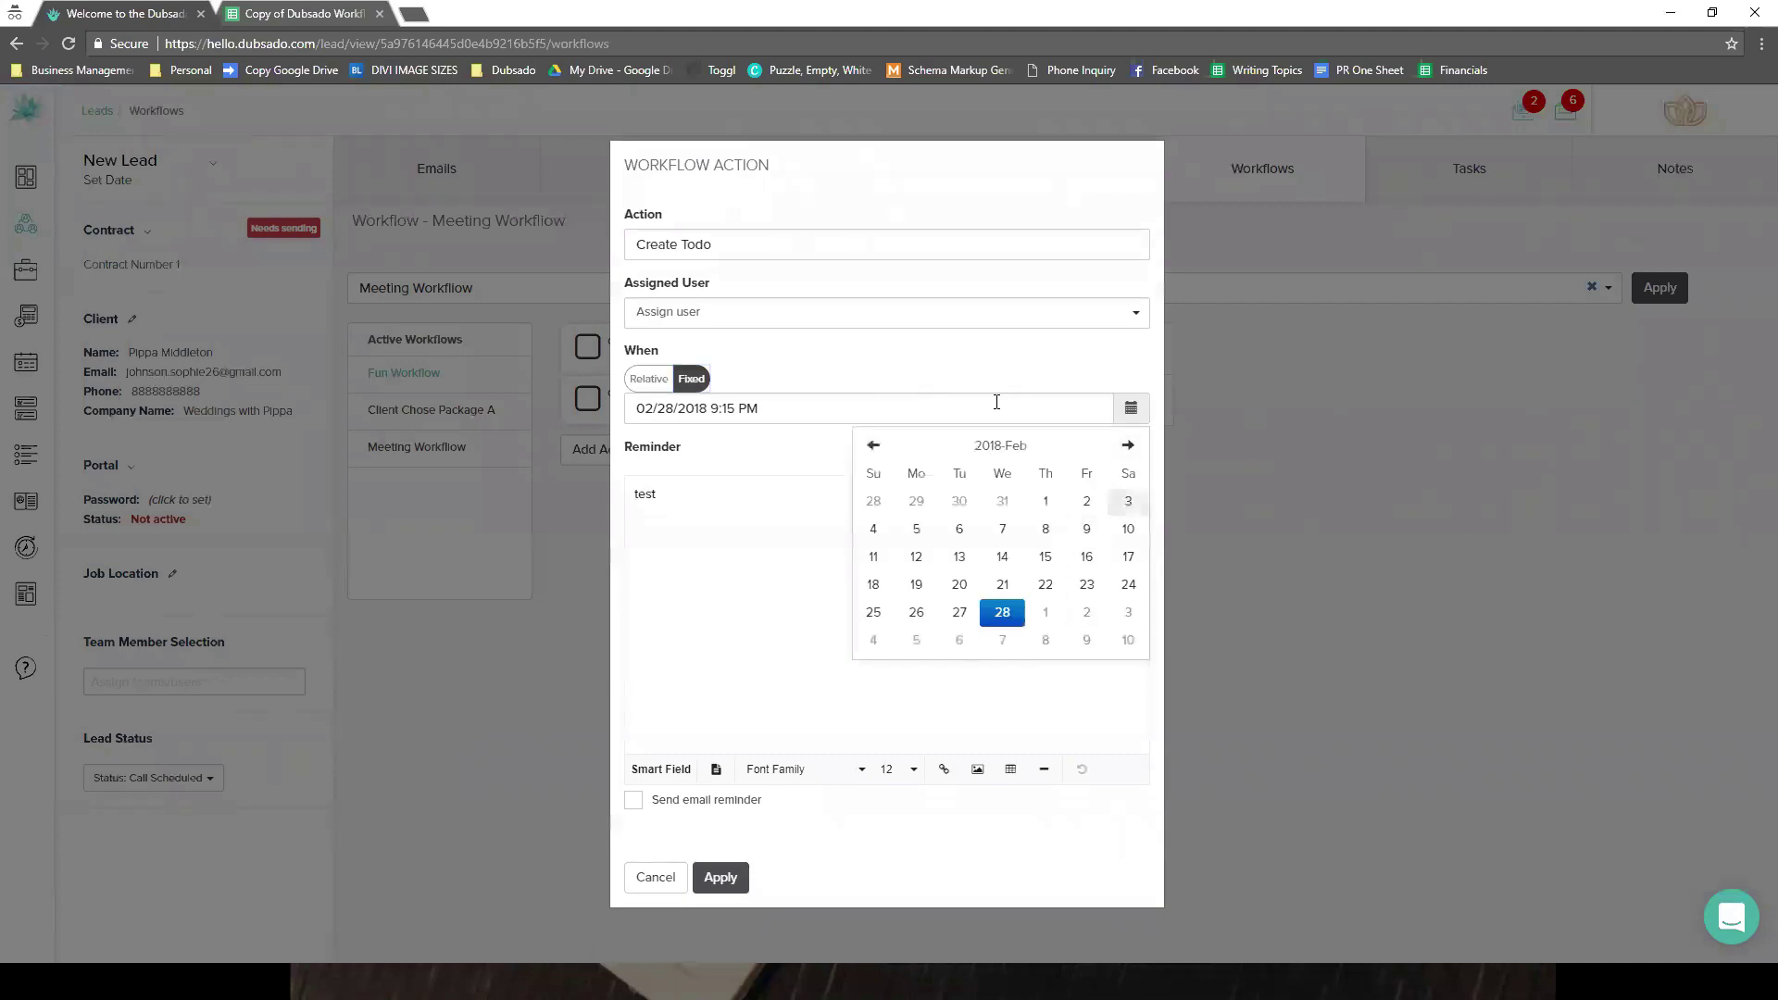
{"action": "left_click", "coordinate": [1086, 612]}
{"action": "left_click", "coordinate": [1108, 637]}
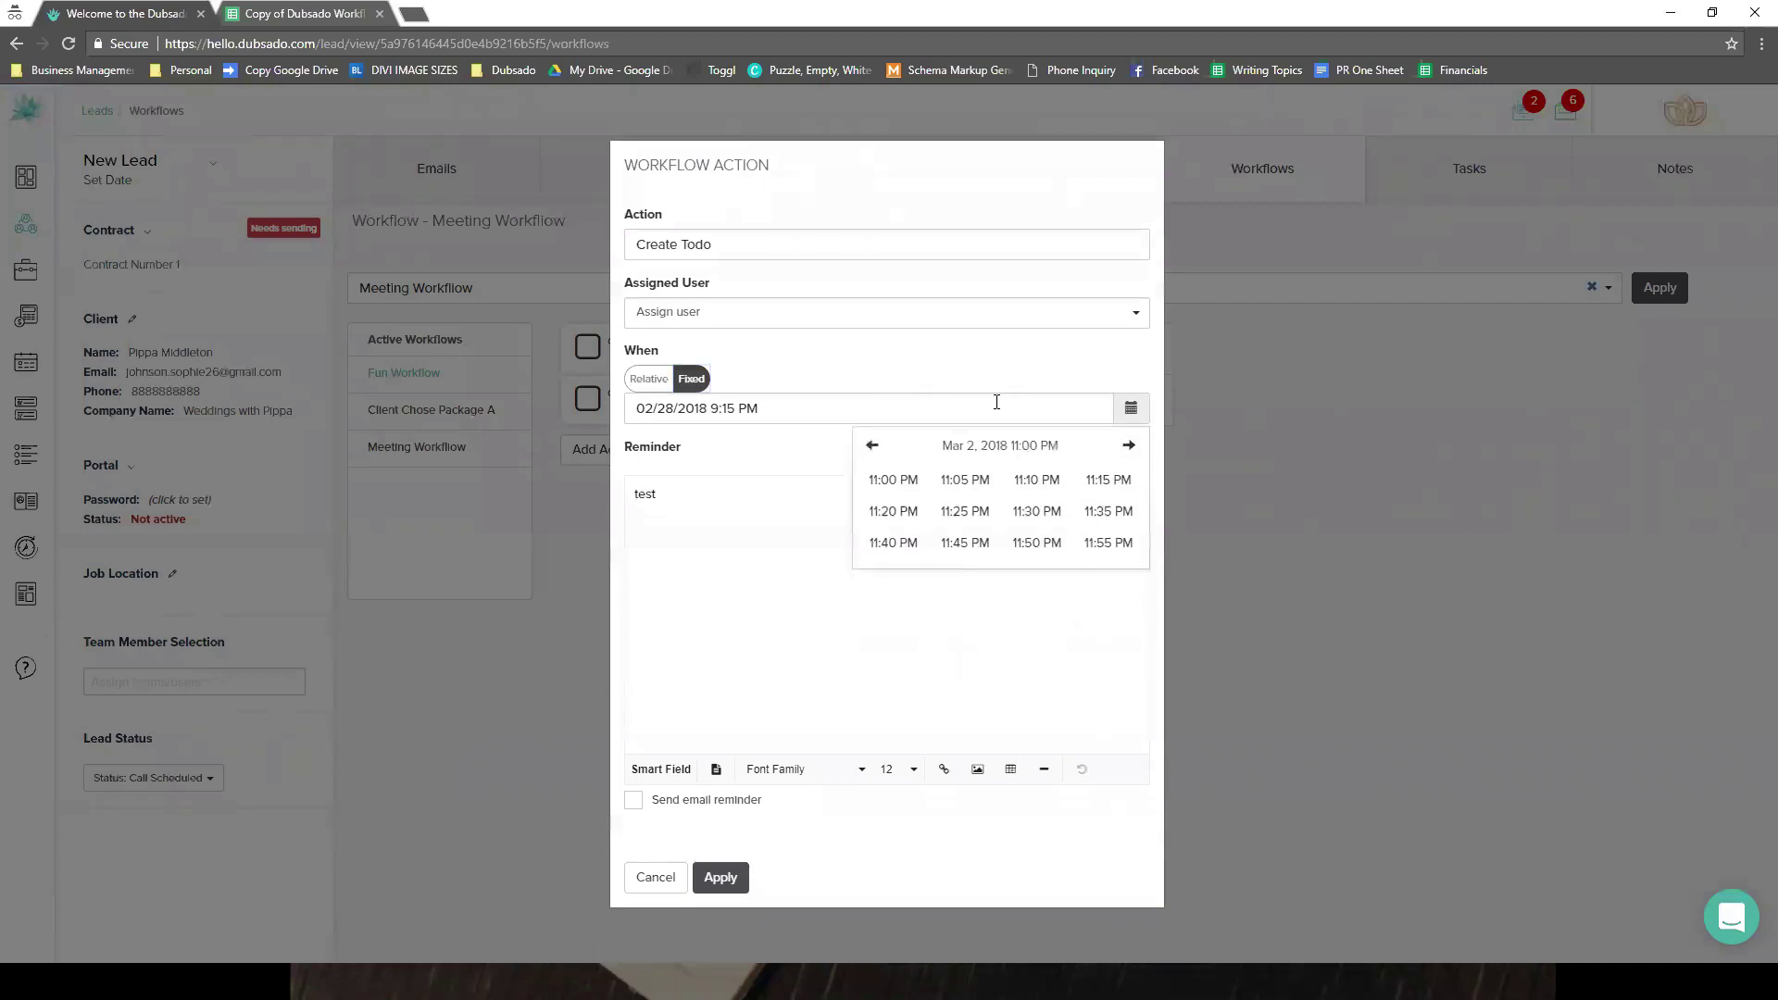
{"action": "left_click", "coordinate": [1108, 542]}
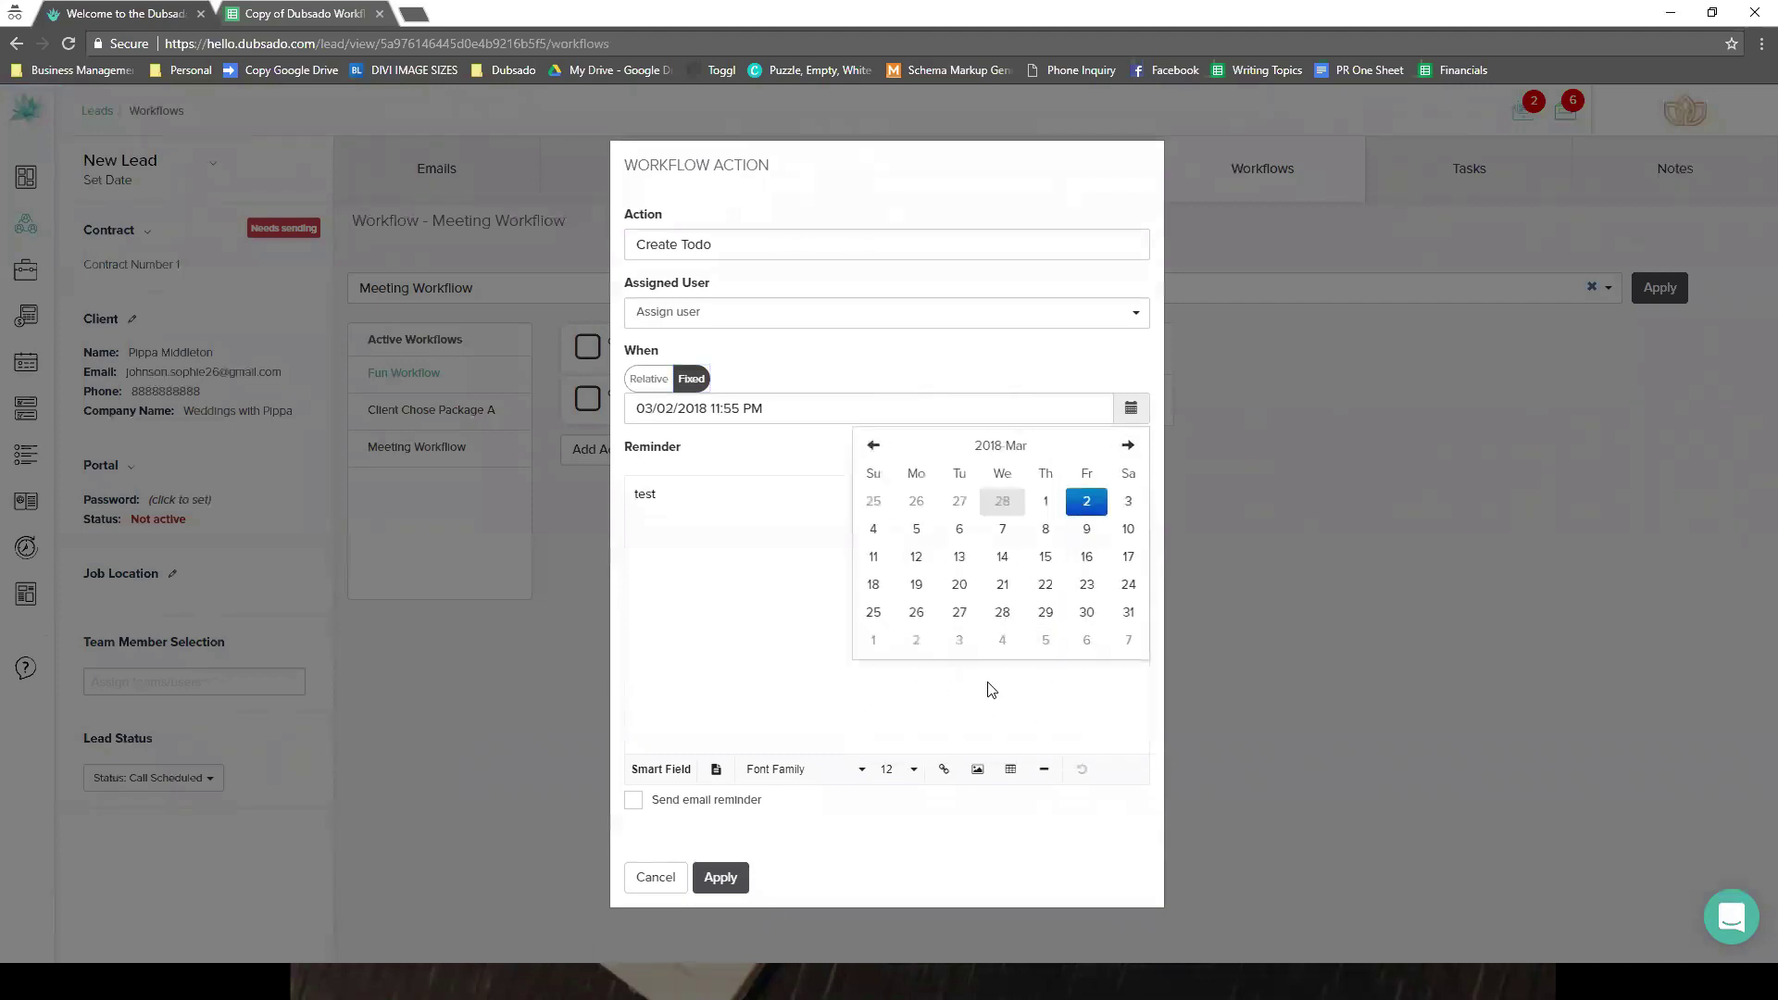
{"action": "left_click", "coordinate": [731, 879]}
{"action": "left_click", "coordinate": [736, 880]}
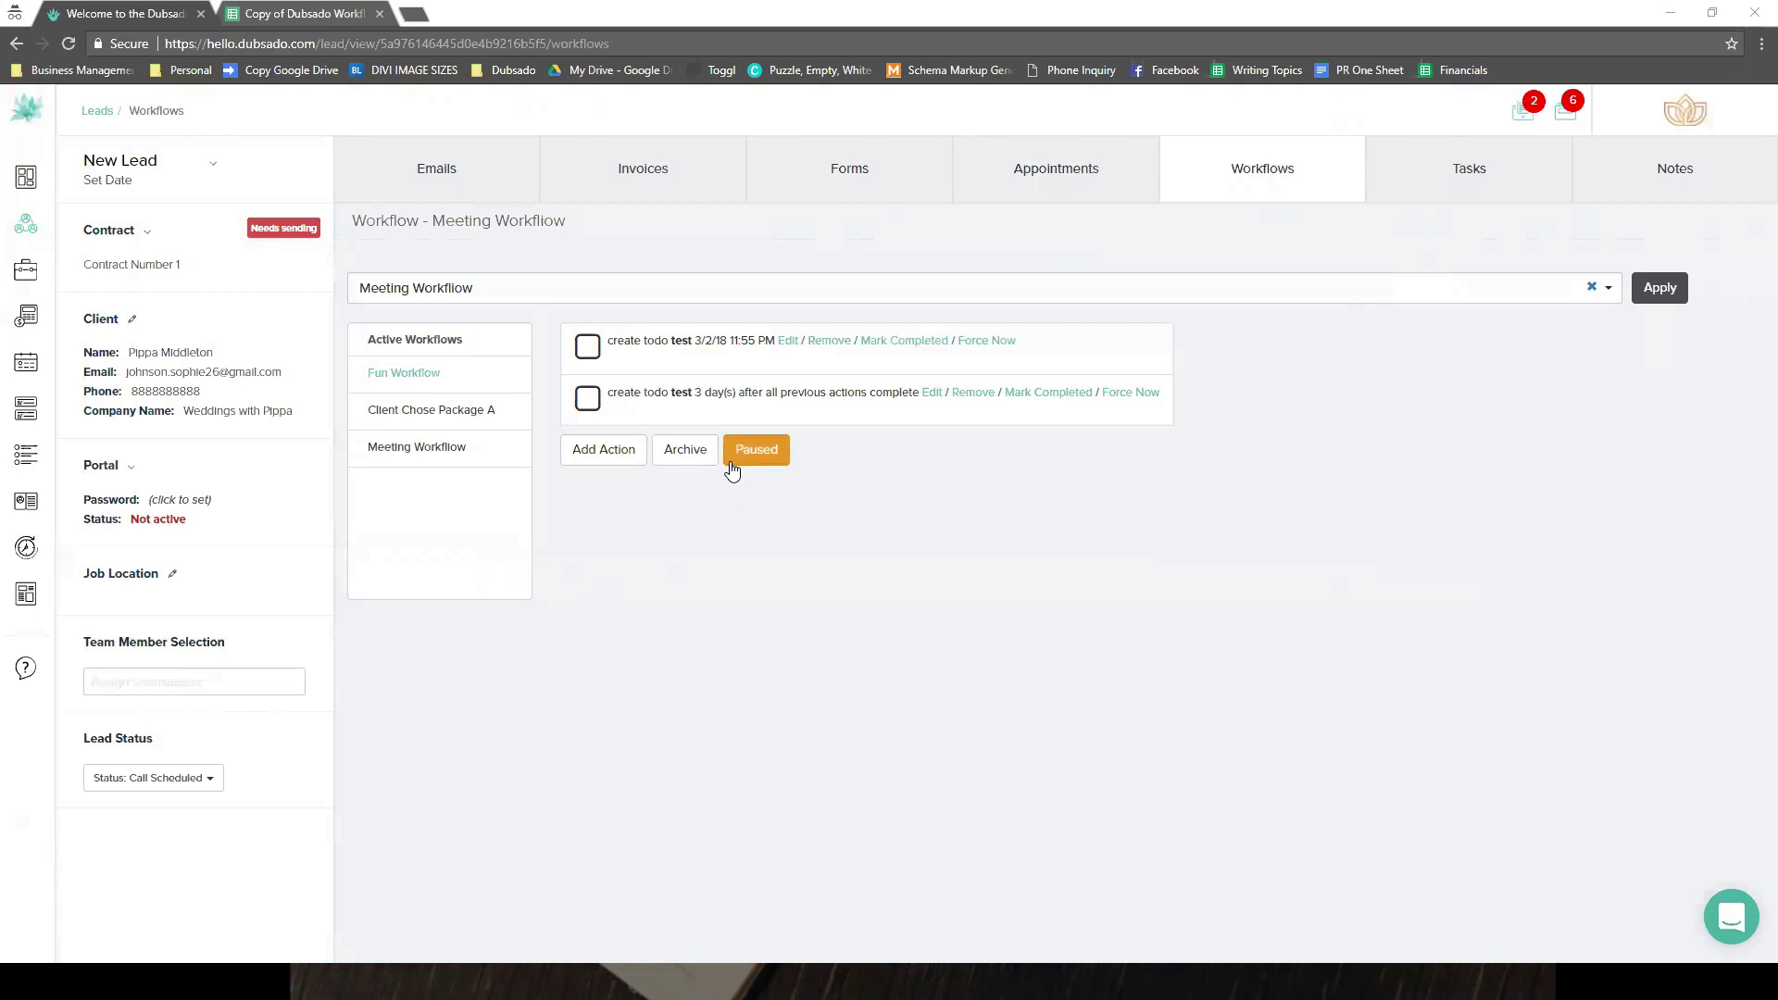
{"action": "left_click", "coordinate": [761, 442]}
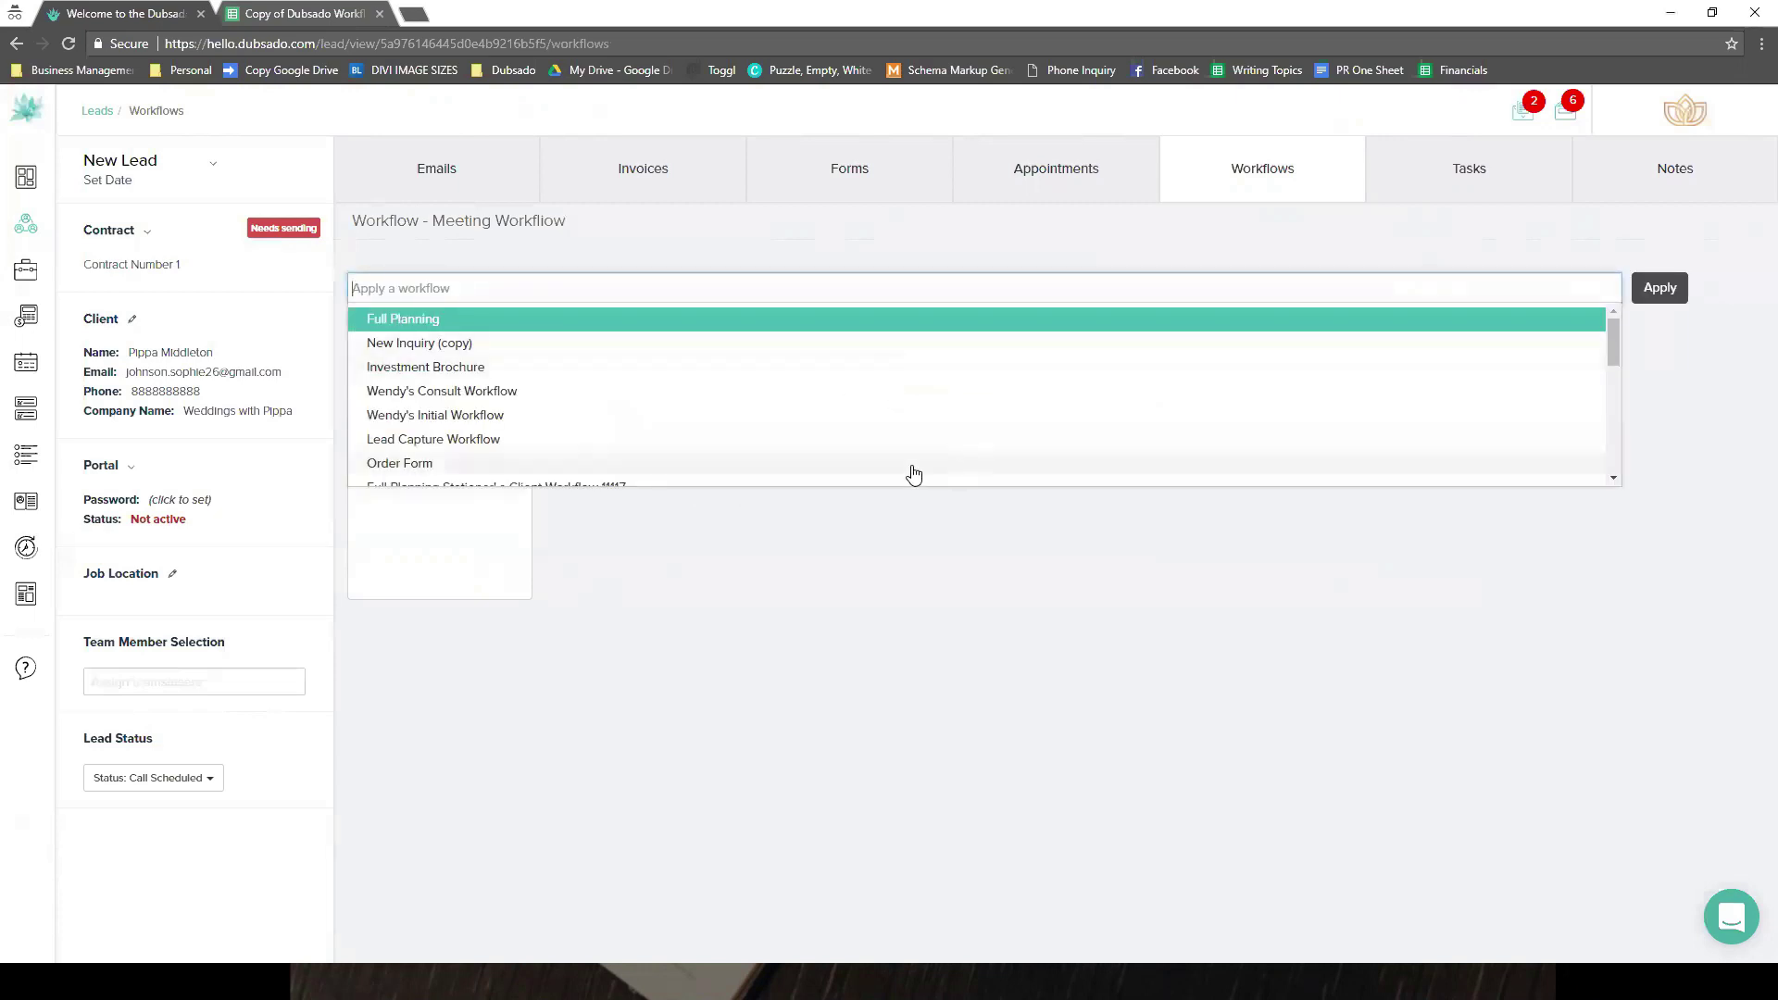
- Try Portrait Workflow with IPS and Day of Planning, dismissing their job date warnings
{"action": "scroll", "coordinate": [620, 408], "scroll_direction": "down", "scroll_amount": 2}
{"action": "left_click", "coordinate": [630, 376]}
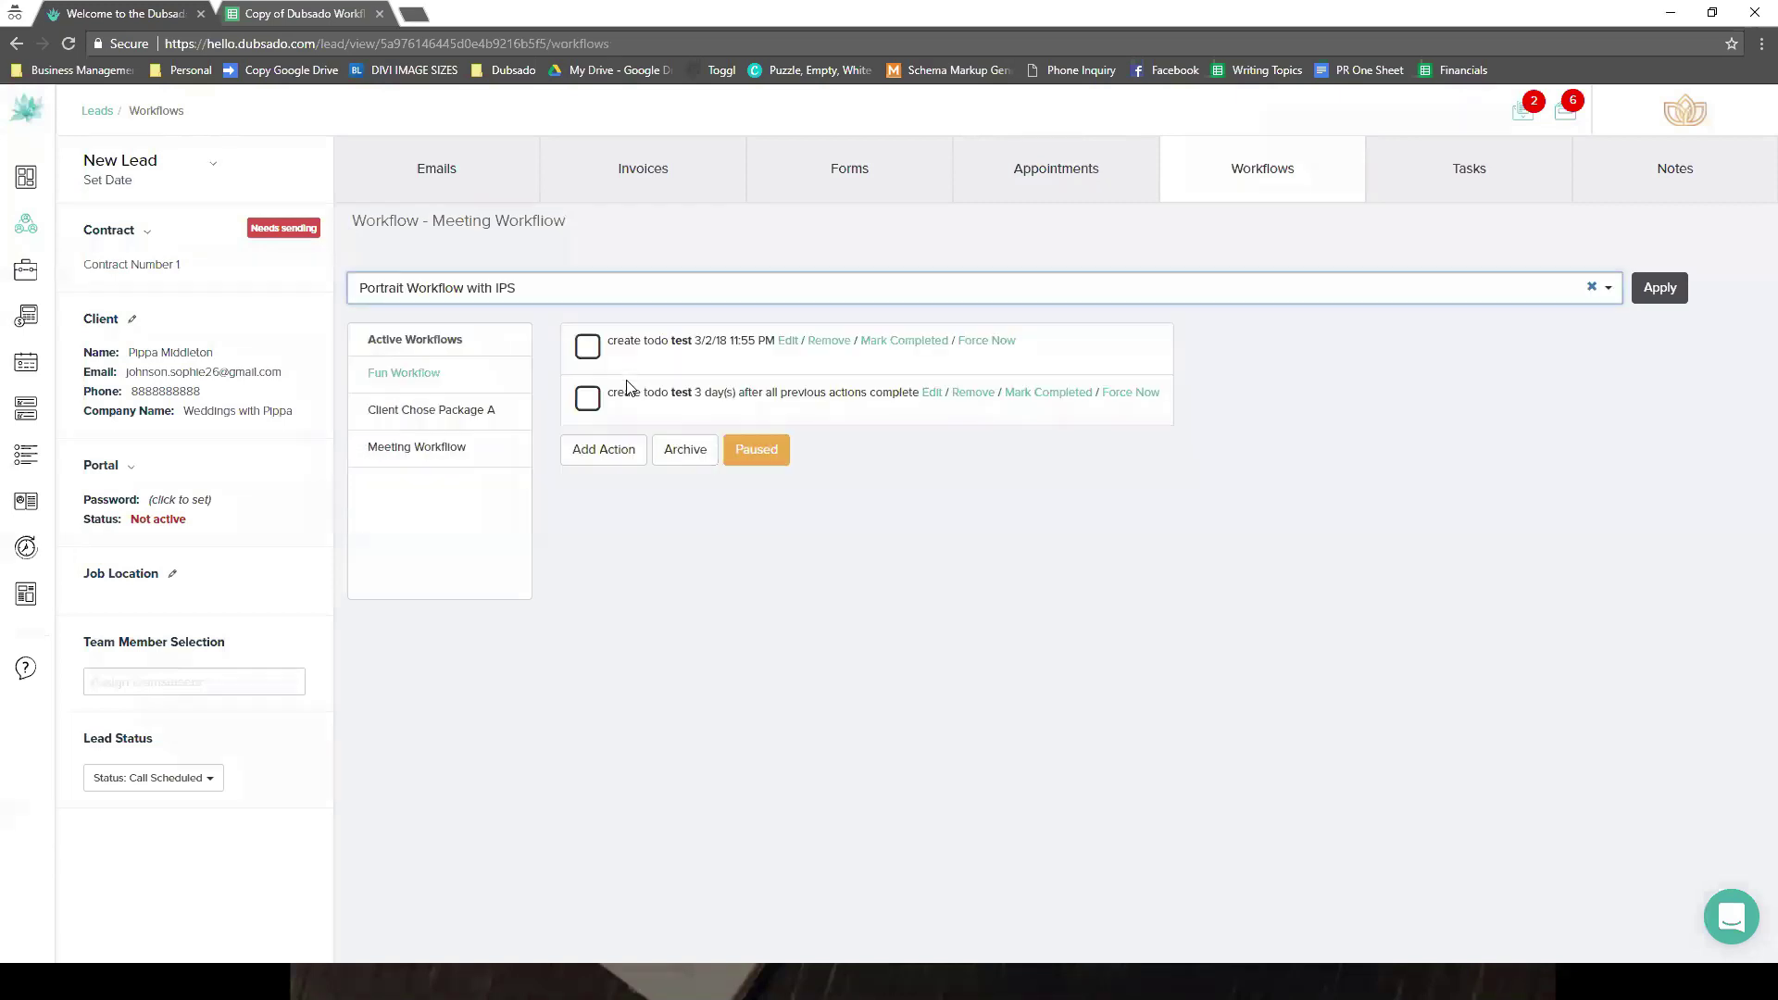
{"action": "left_click", "coordinate": [850, 646]}
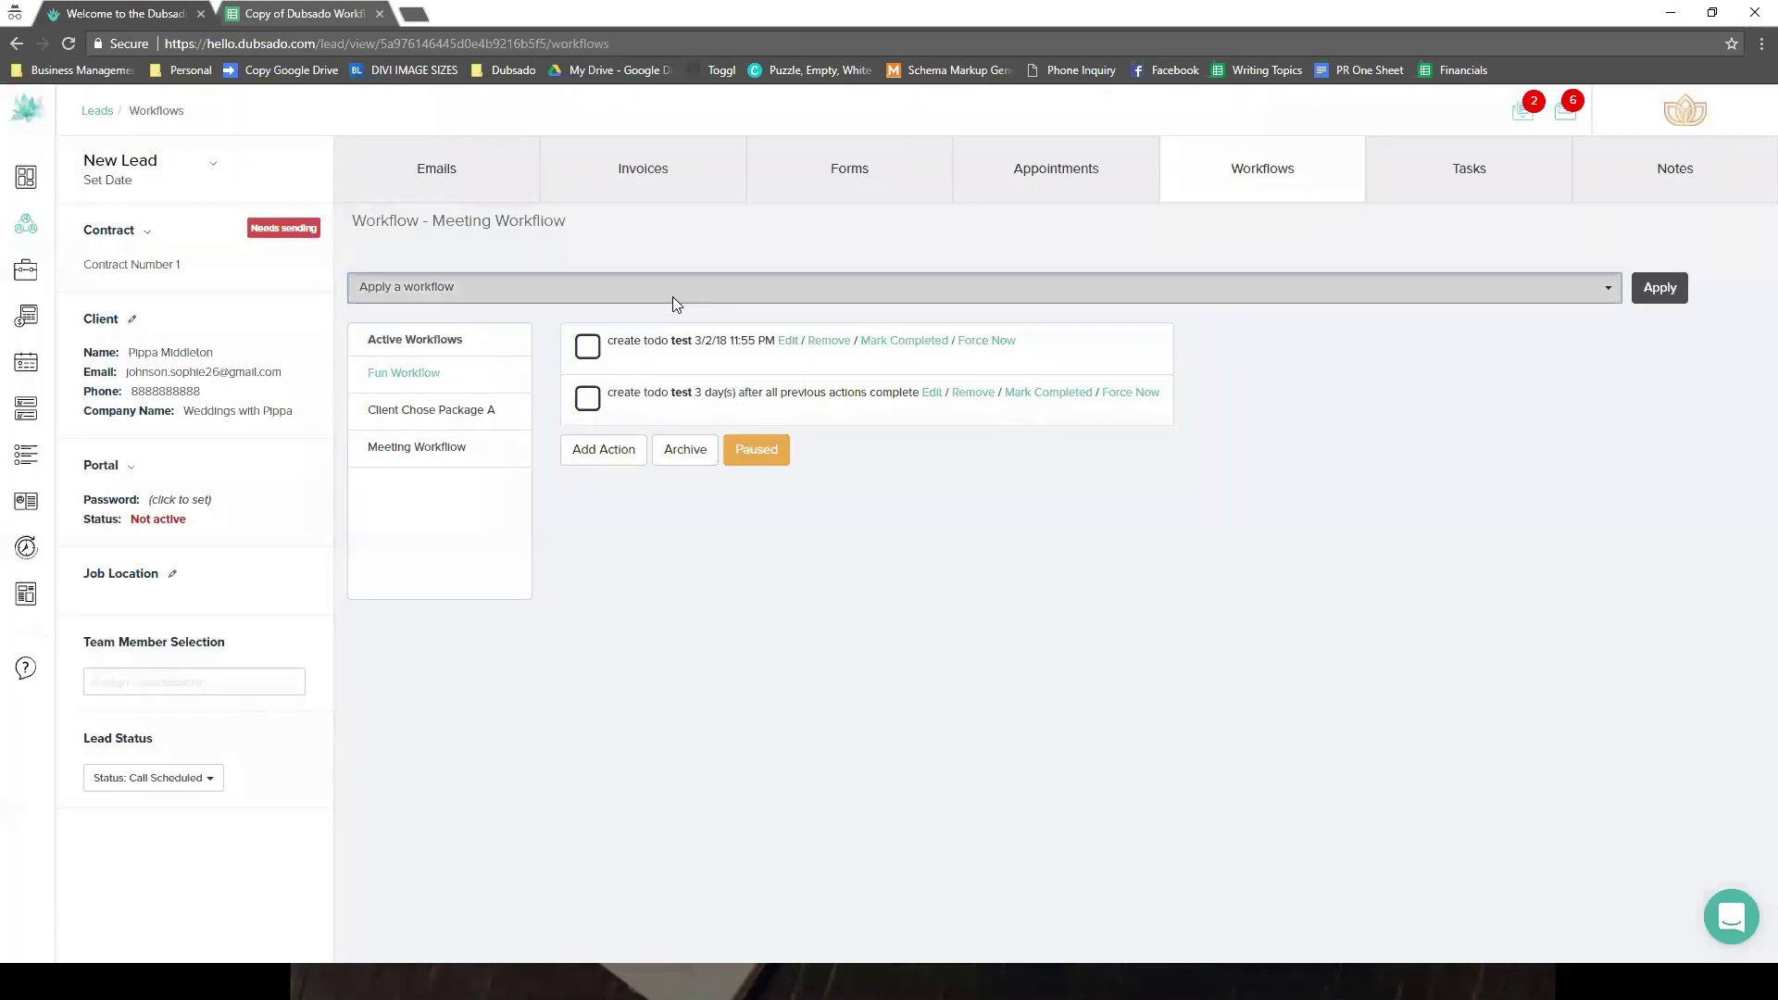
{"action": "left_click", "coordinate": [672, 292]}
{"action": "scroll", "coordinate": [534, 385], "scroll_direction": "up", "scroll_amount": 2}
{"action": "scroll", "coordinate": [534, 385], "scroll_direction": "up", "scroll_amount": 3}
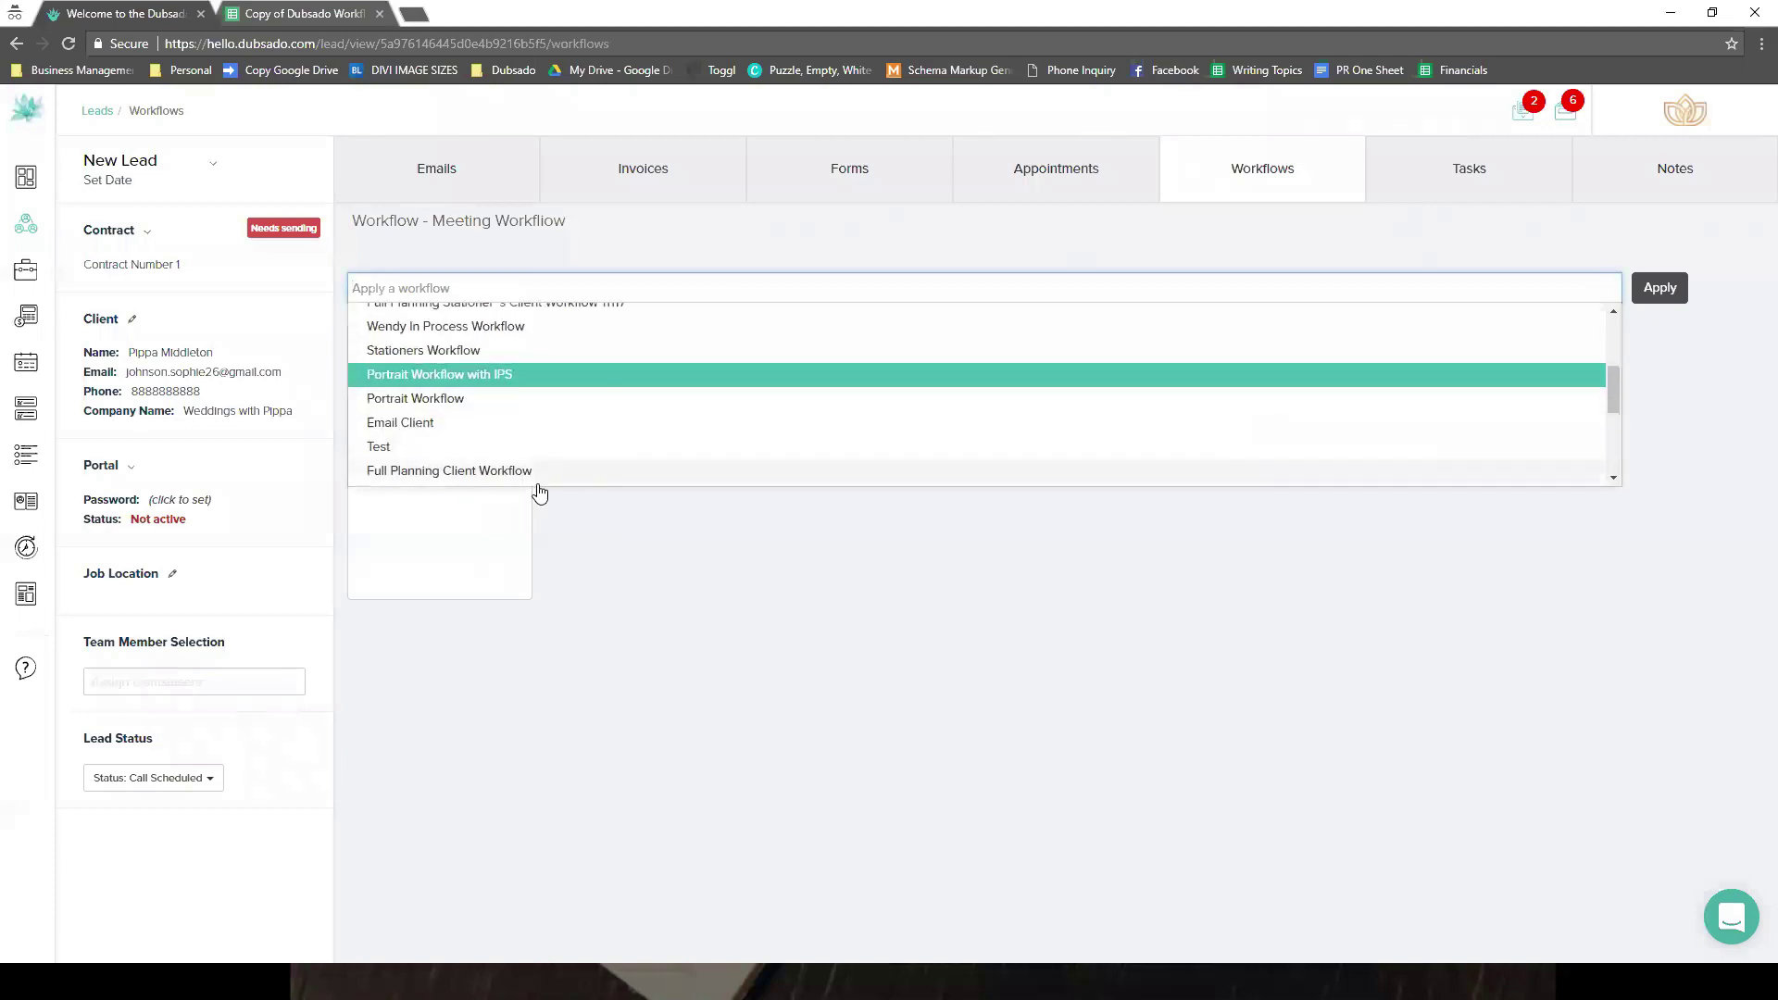
{"action": "left_click", "coordinate": [558, 481]}
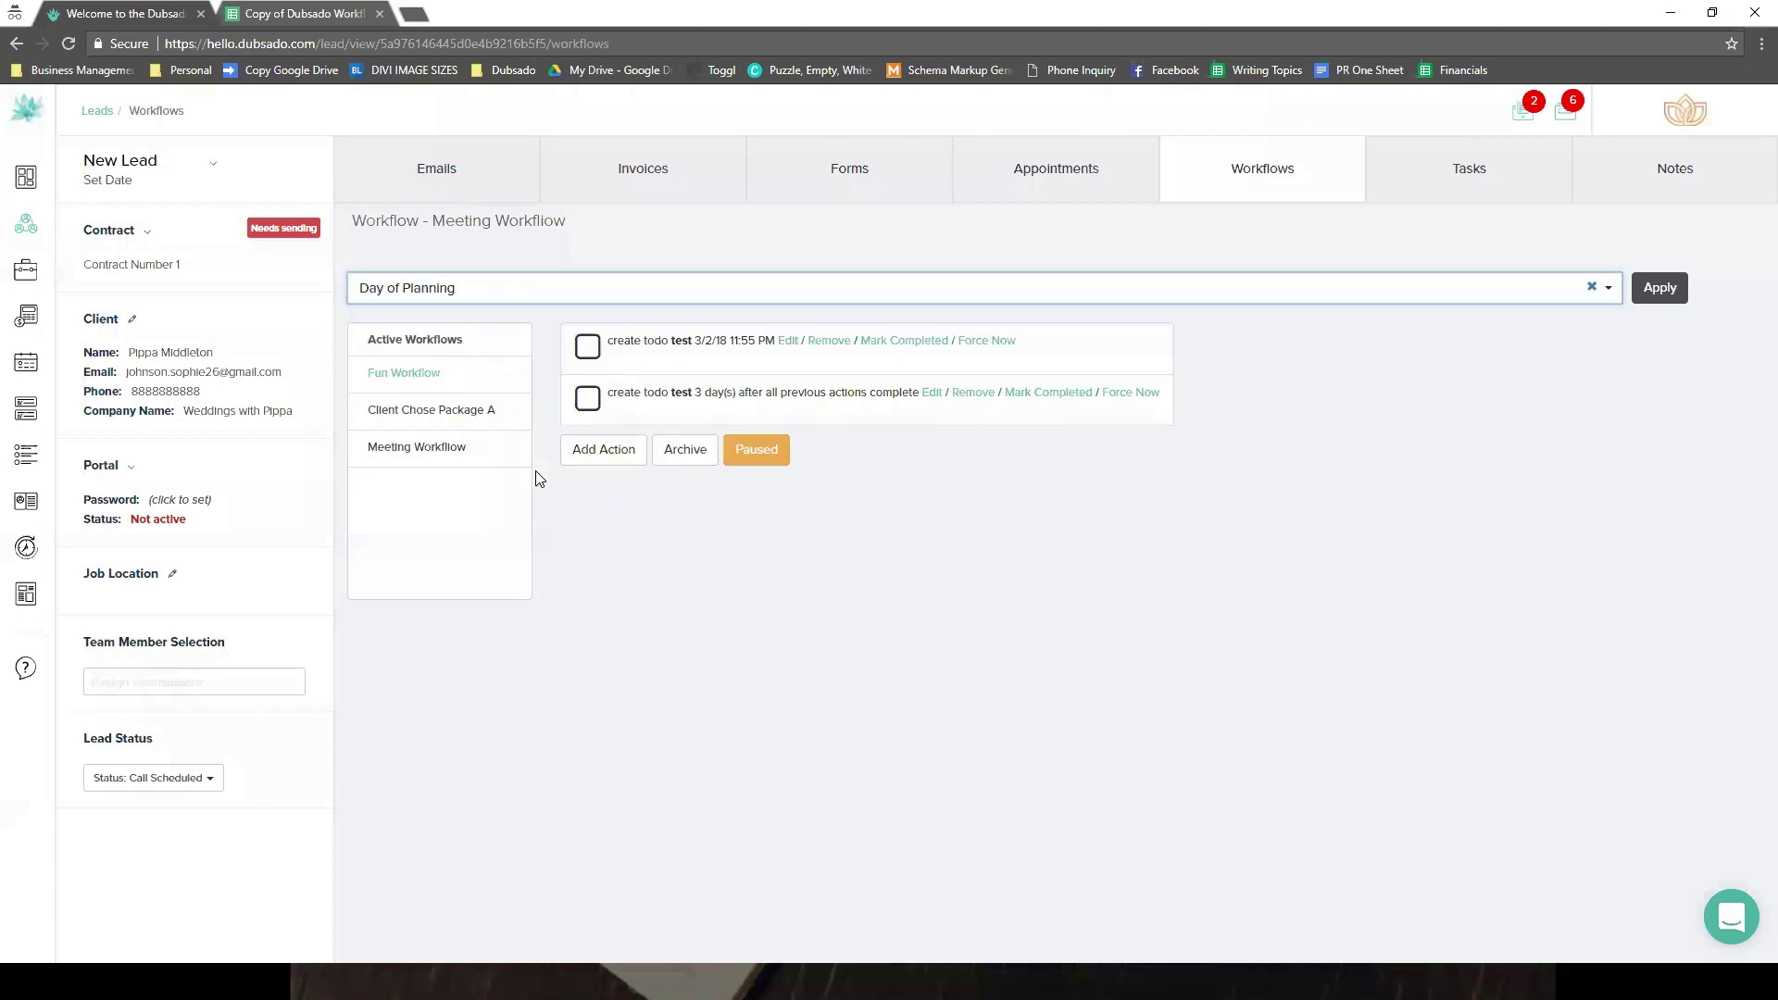
{"action": "left_click", "coordinate": [595, 298]}
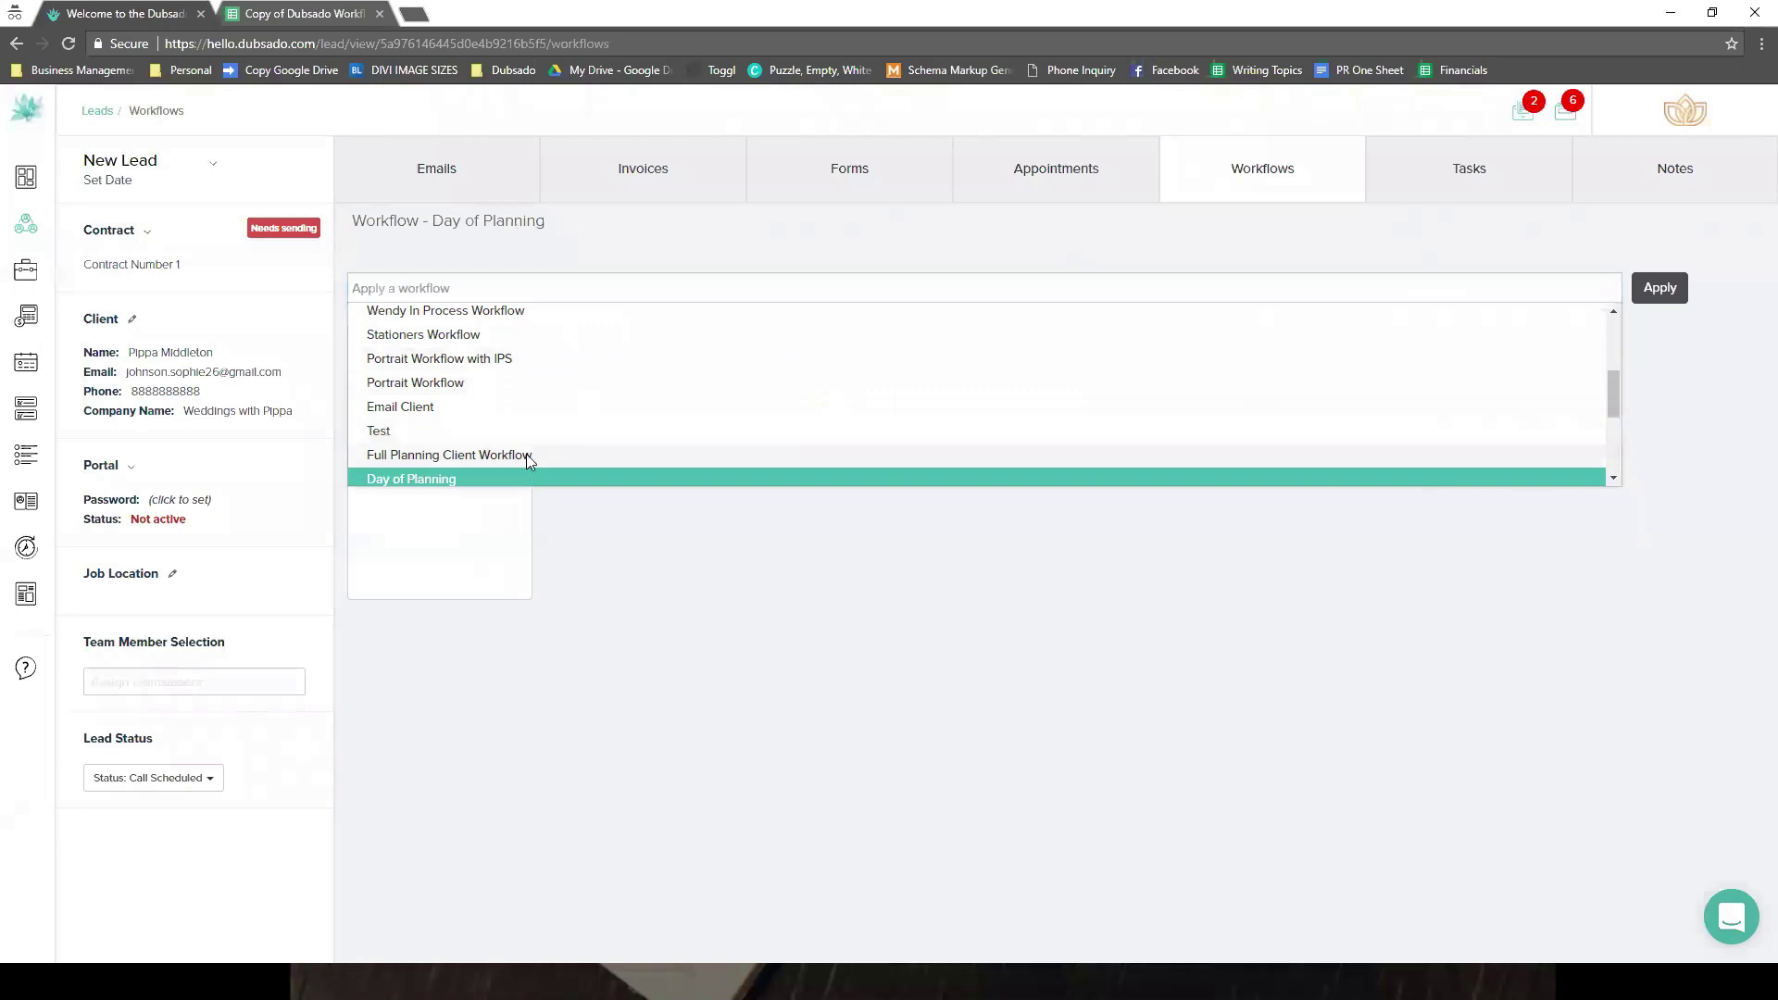
{"action": "left_click", "coordinate": [526, 453]}
{"action": "left_click", "coordinate": [868, 642]}
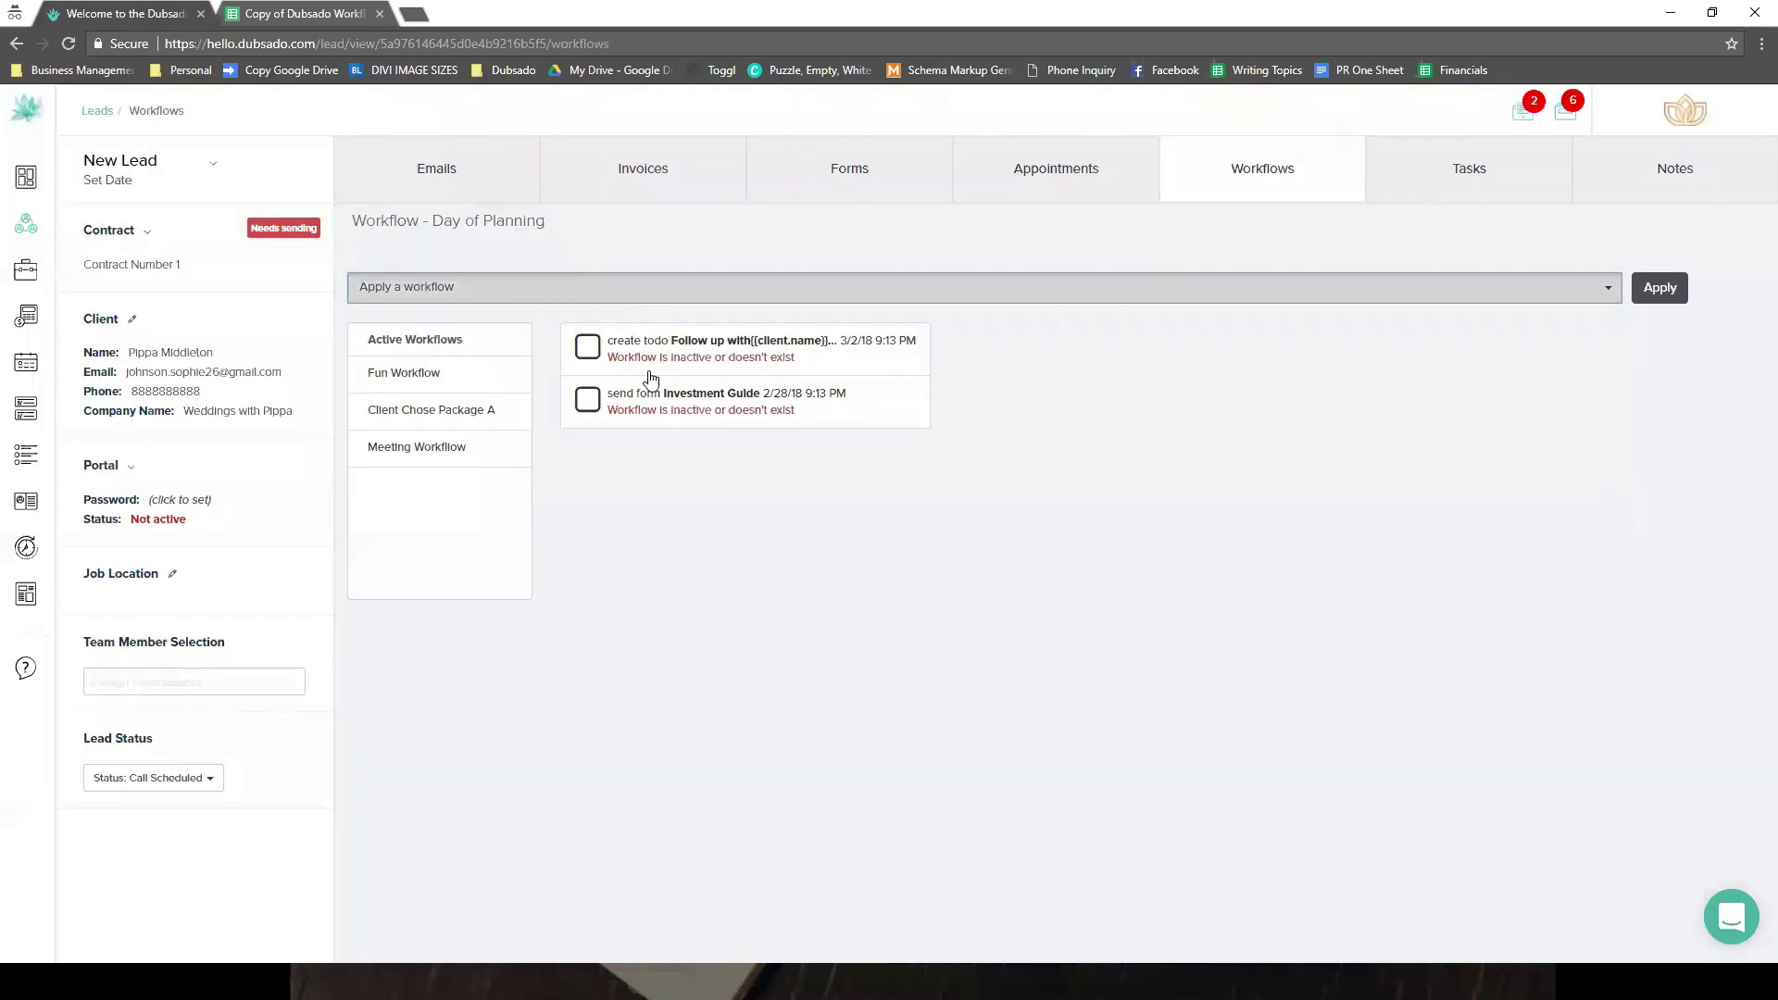
- Apply New Workflow - Payment Schedule a to the lead and set it to Paused
{"action": "left_click", "coordinate": [625, 289]}
{"action": "scroll", "coordinate": [619, 468], "scroll_direction": "down", "scroll_amount": 2}
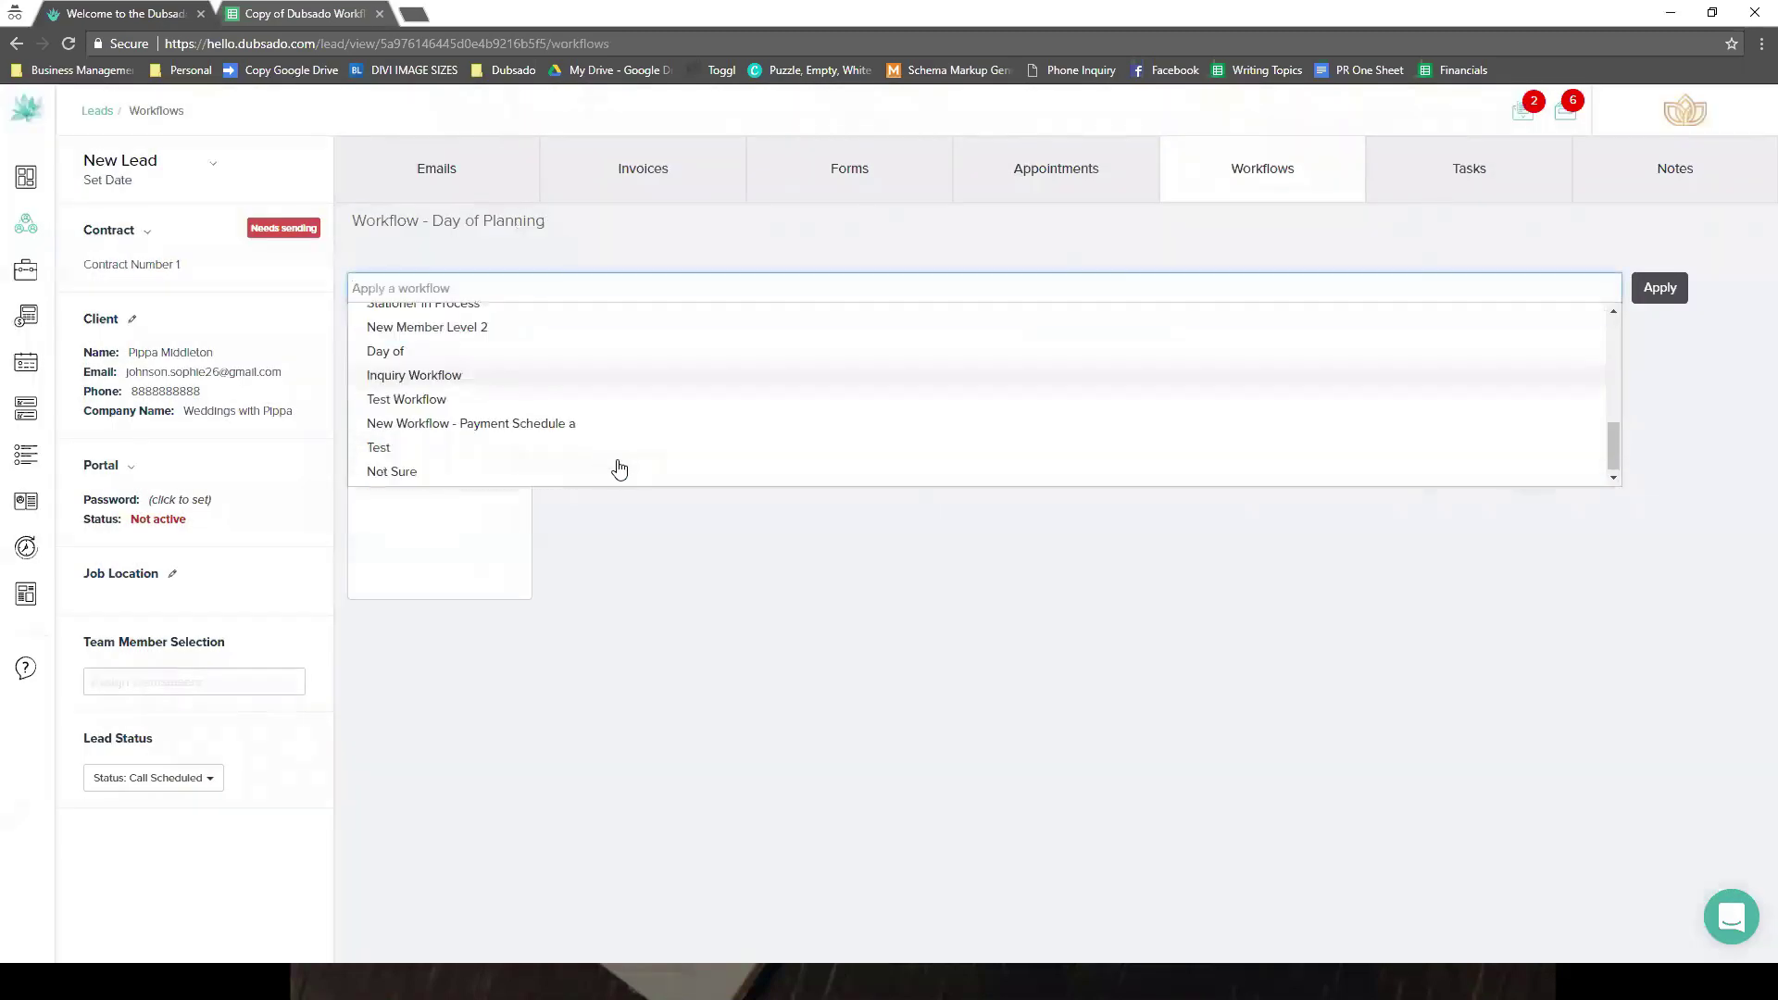
{"action": "left_click", "coordinate": [569, 422]}
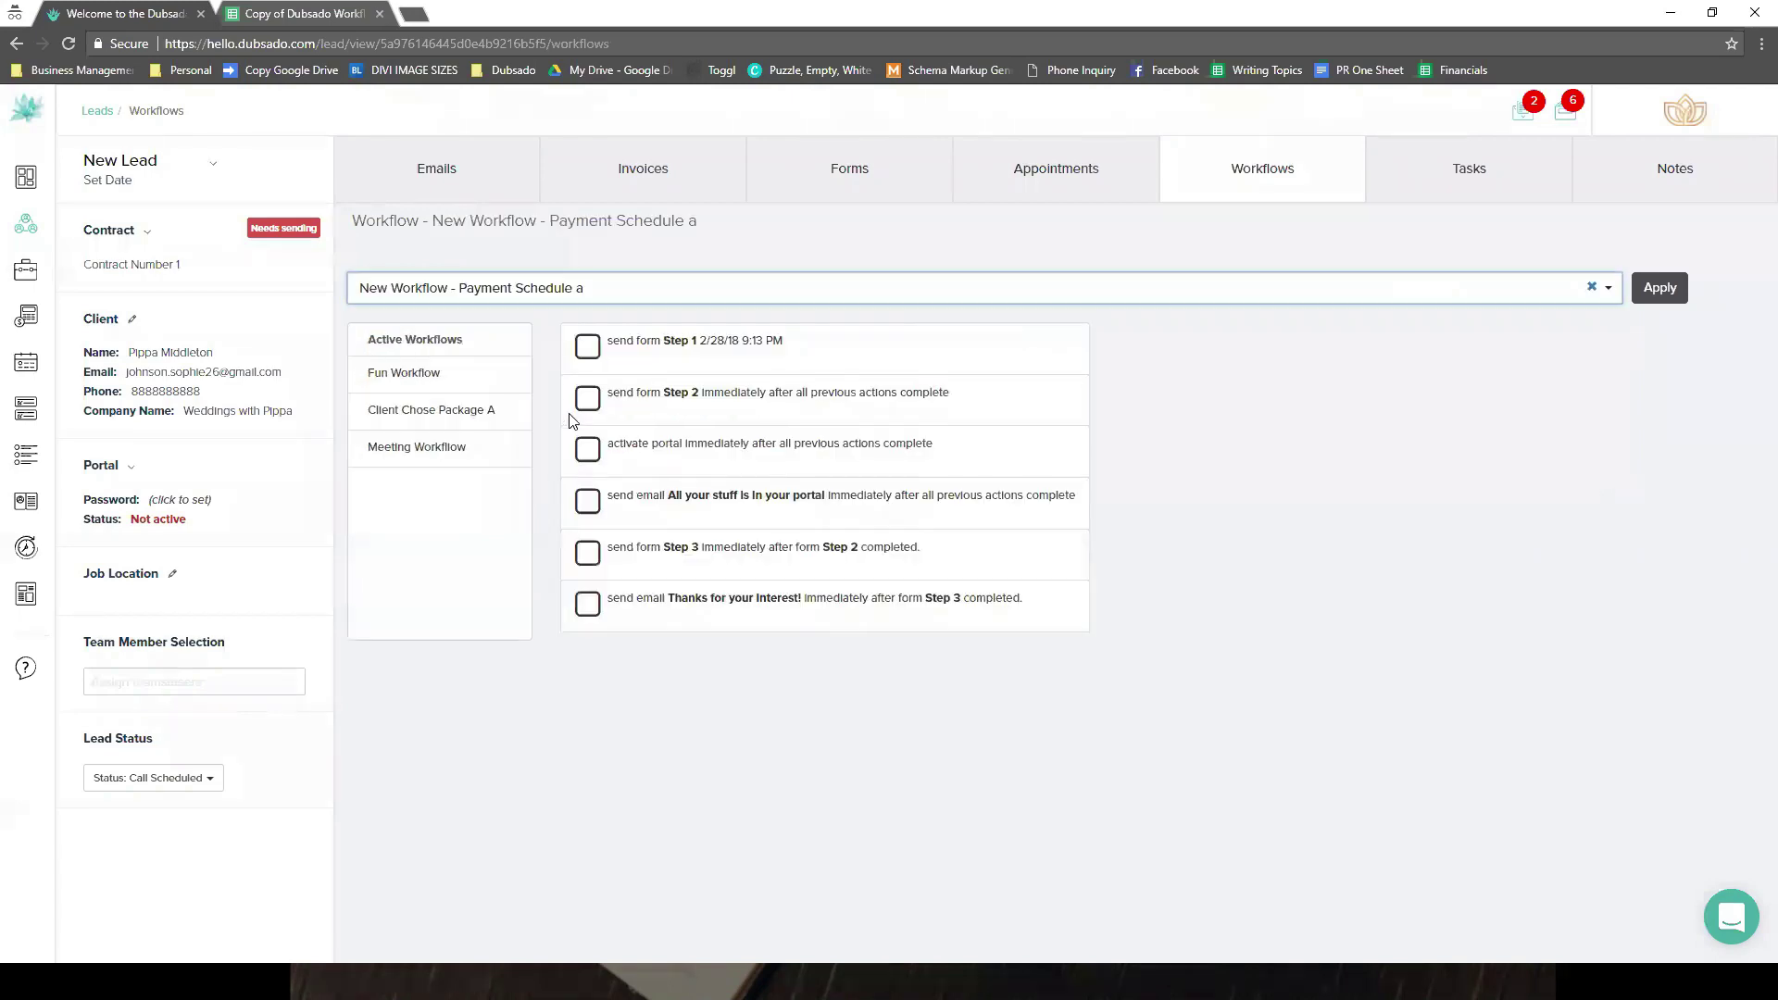
{"action": "key", "text": "Return"}
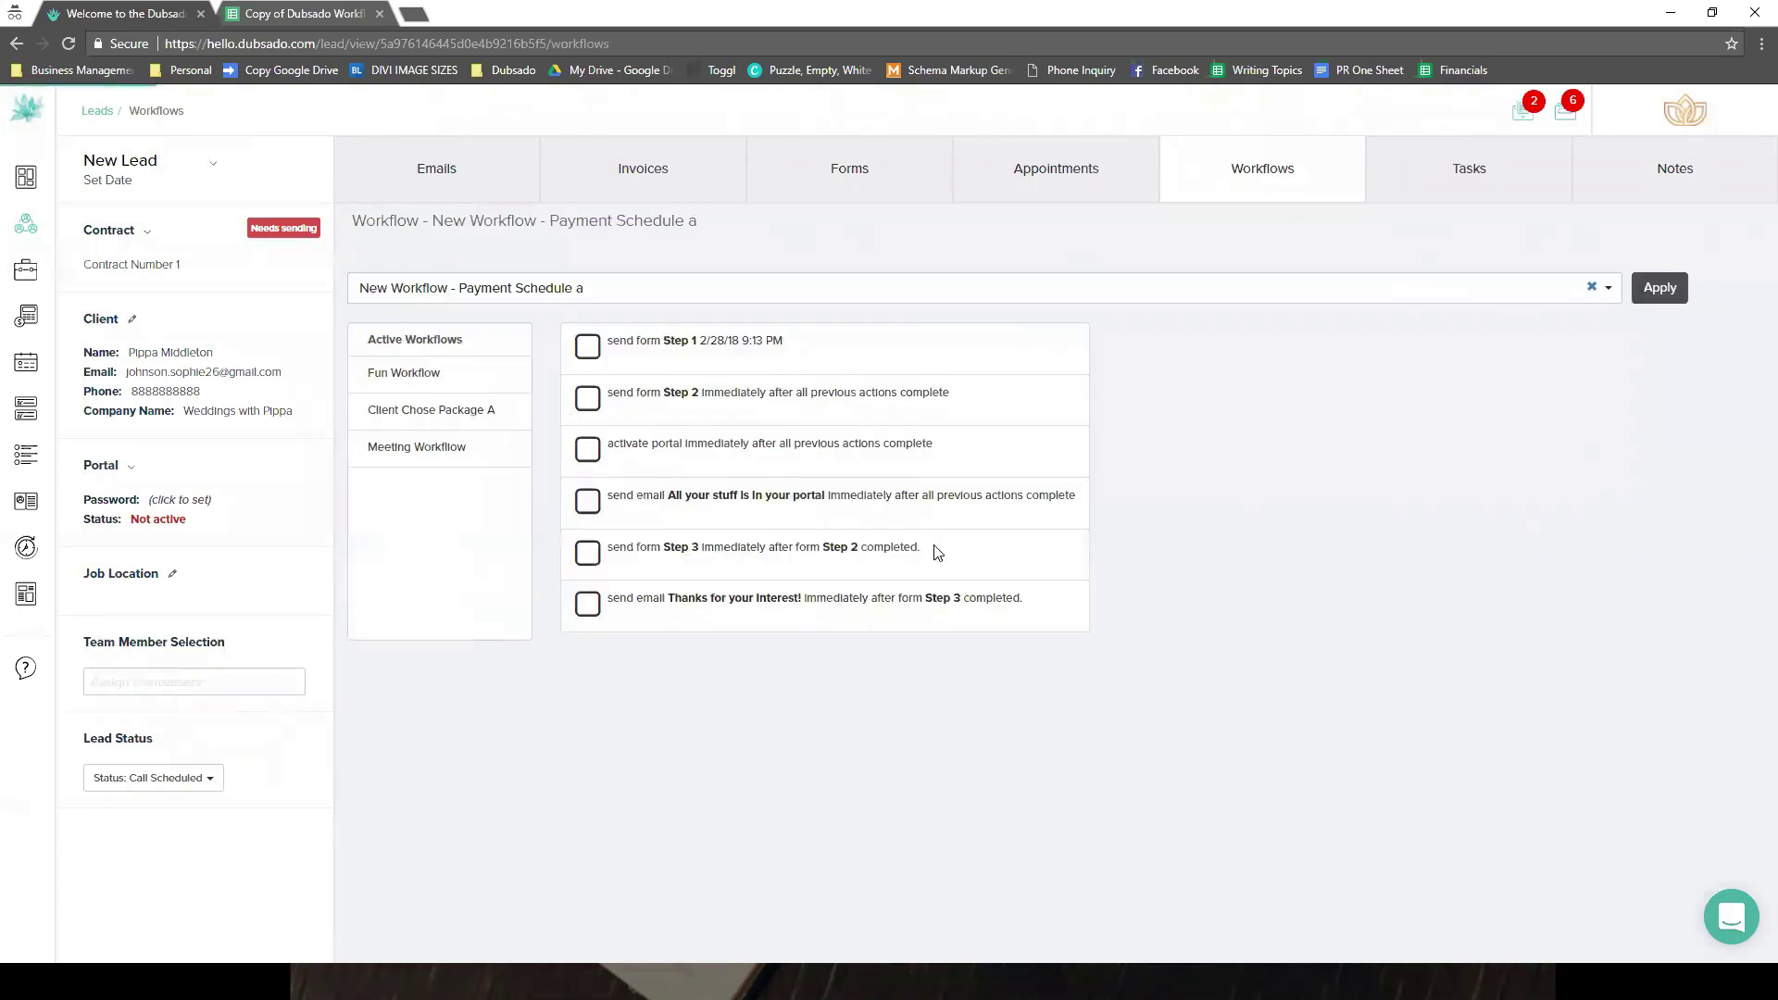
{"action": "left_click", "coordinate": [750, 656]}
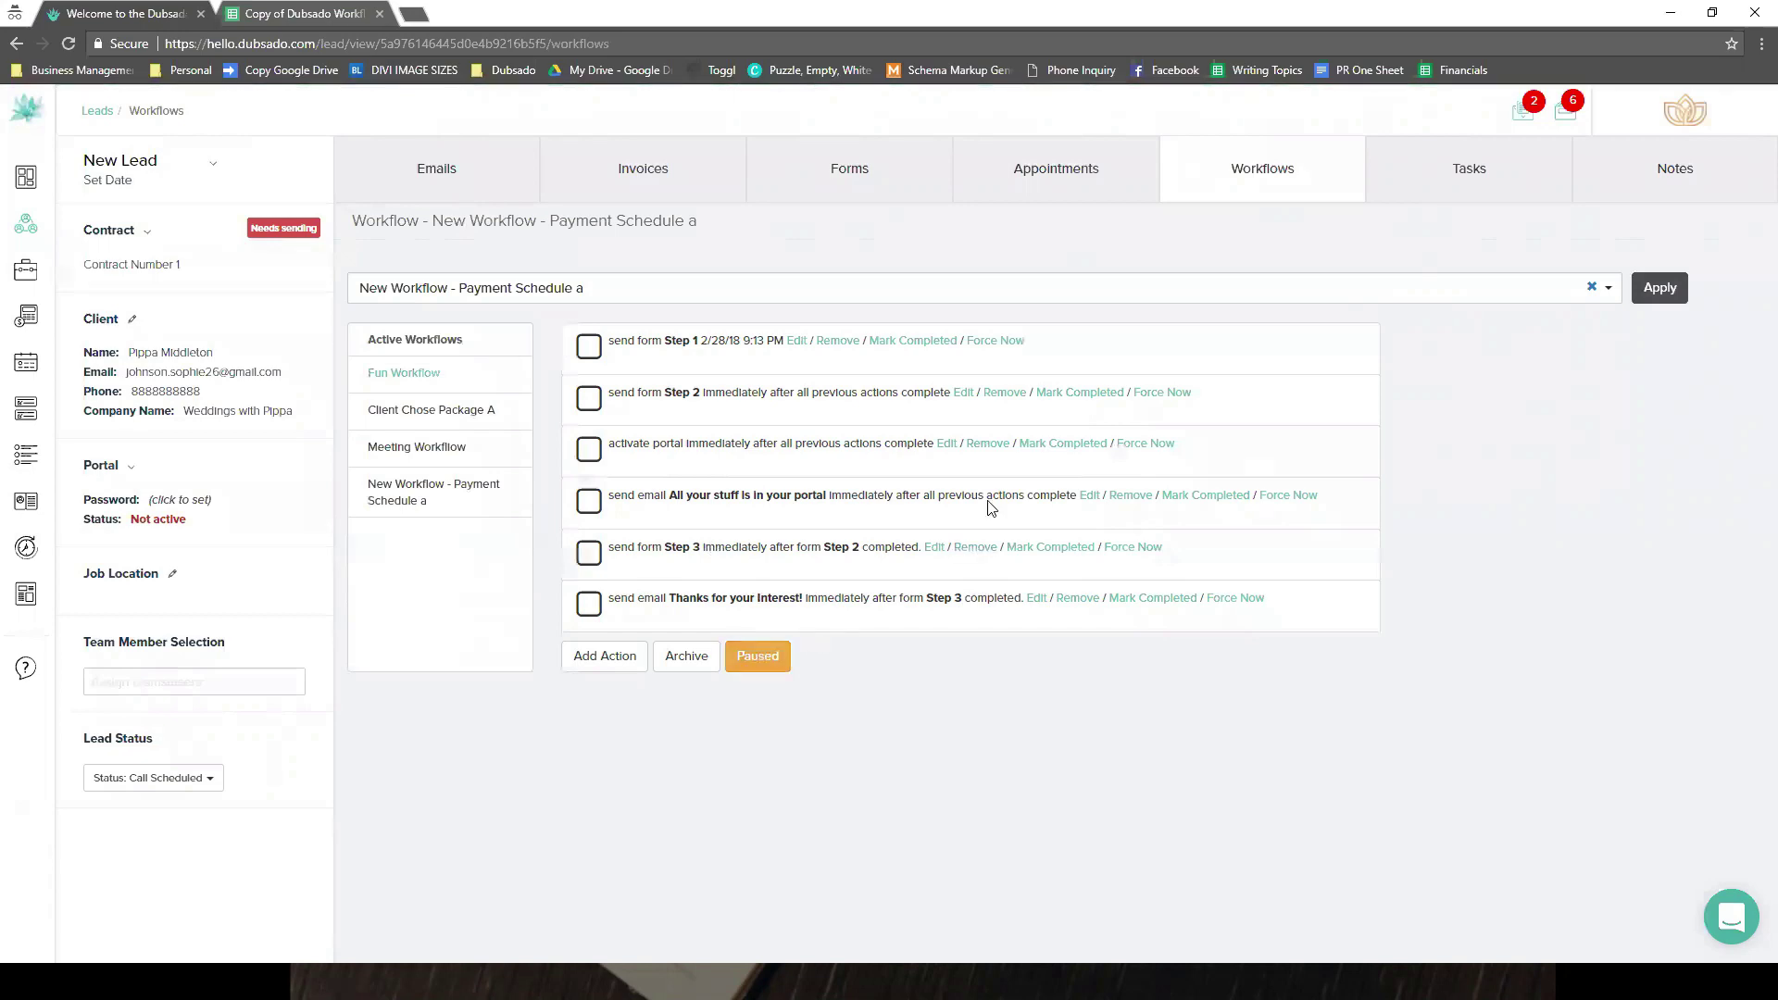
- Delete the Step 1 and Step 2 form actions from Payment Schedule a
{"action": "left_click", "coordinate": [833, 342]}
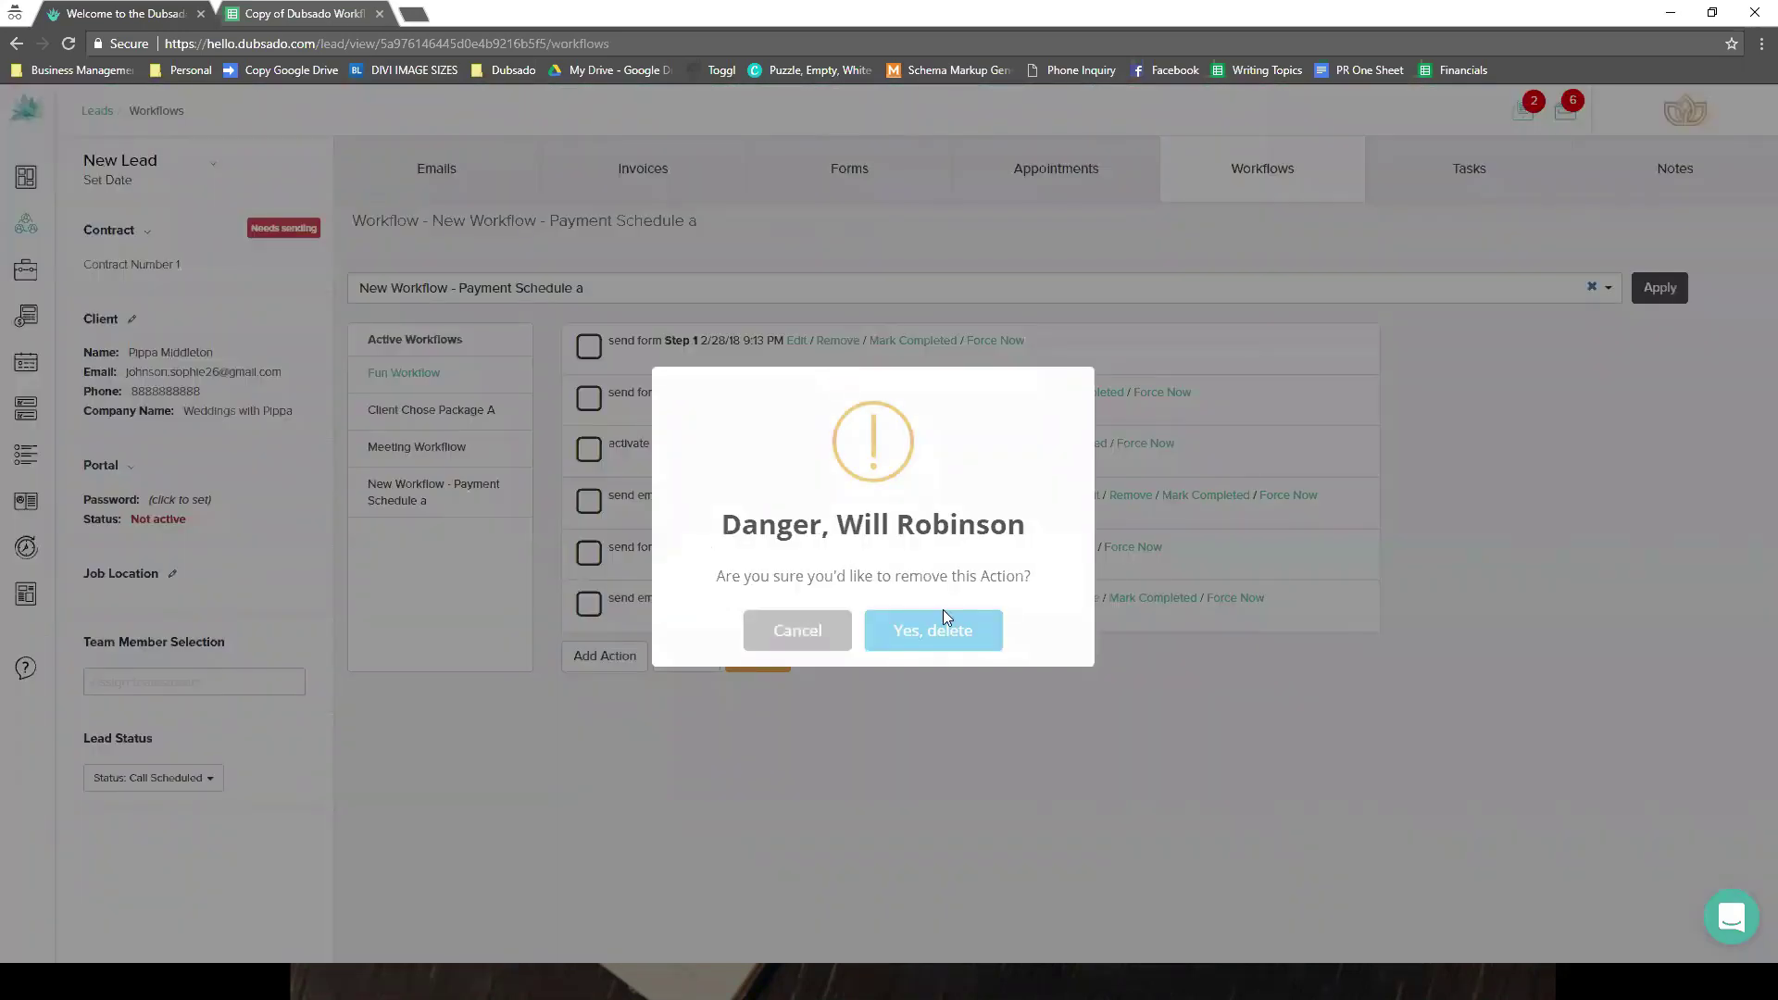
{"action": "left_click", "coordinate": [941, 625]}
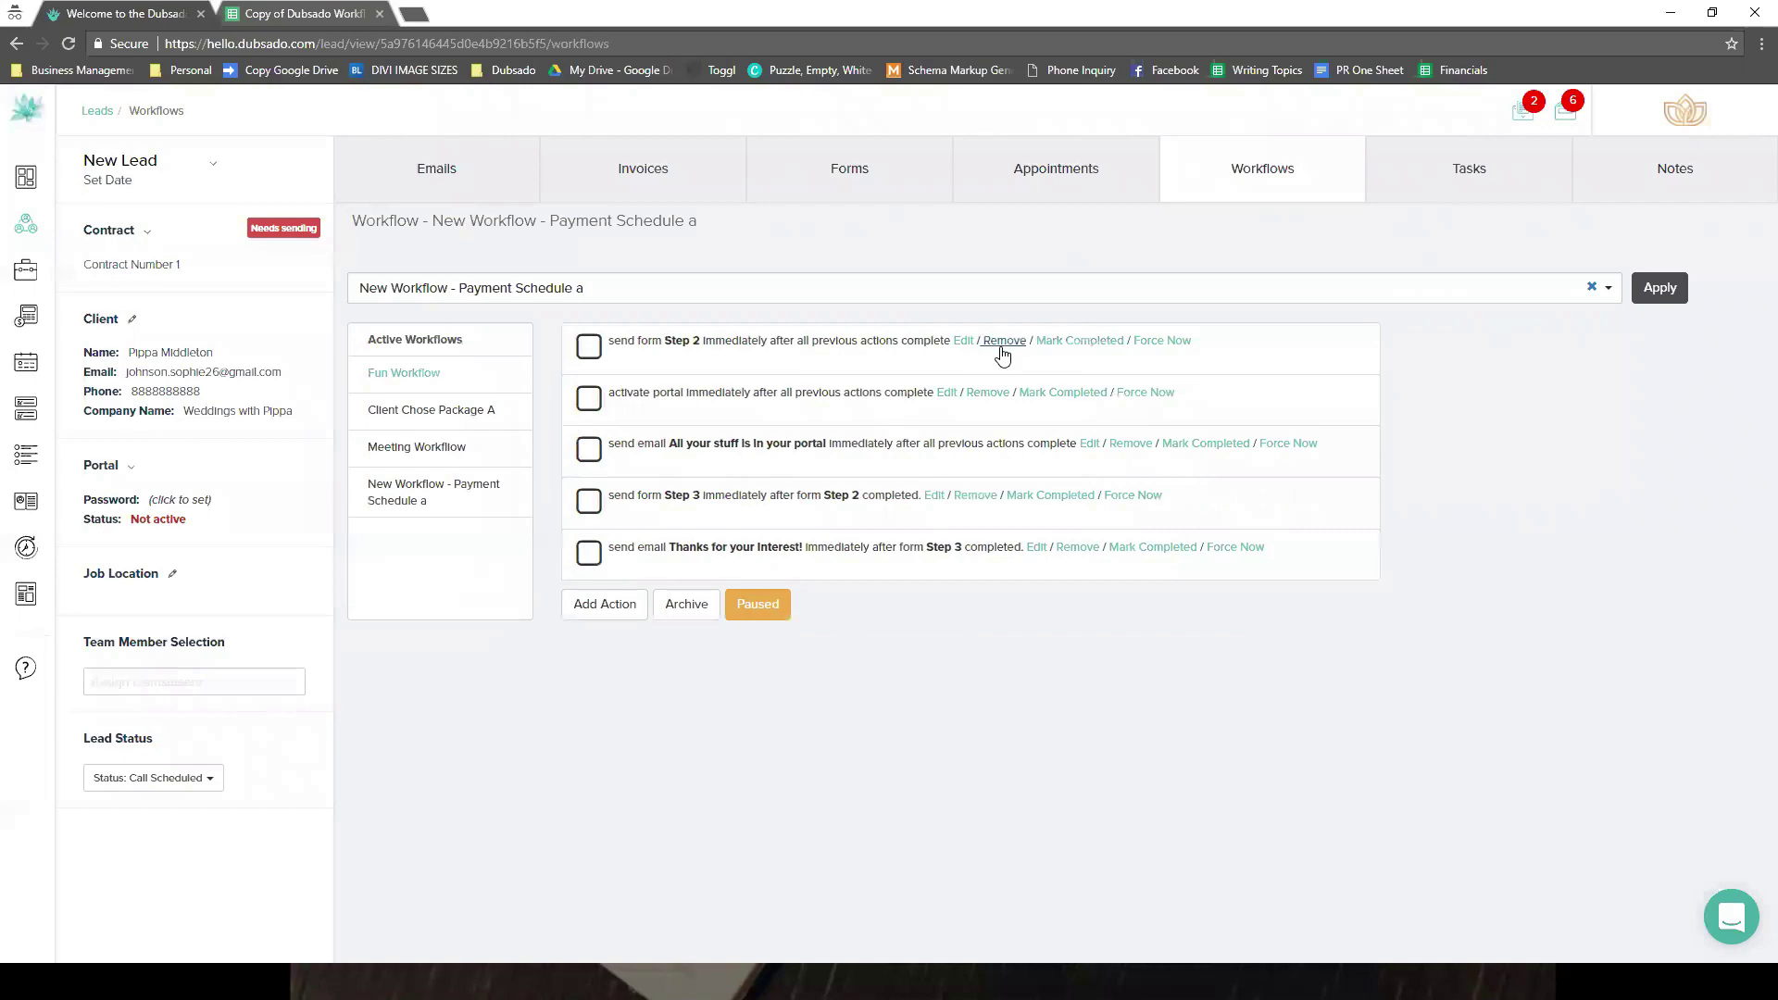
{"action": "left_click", "coordinate": [1003, 341]}
{"action": "left_click", "coordinate": [929, 623]}
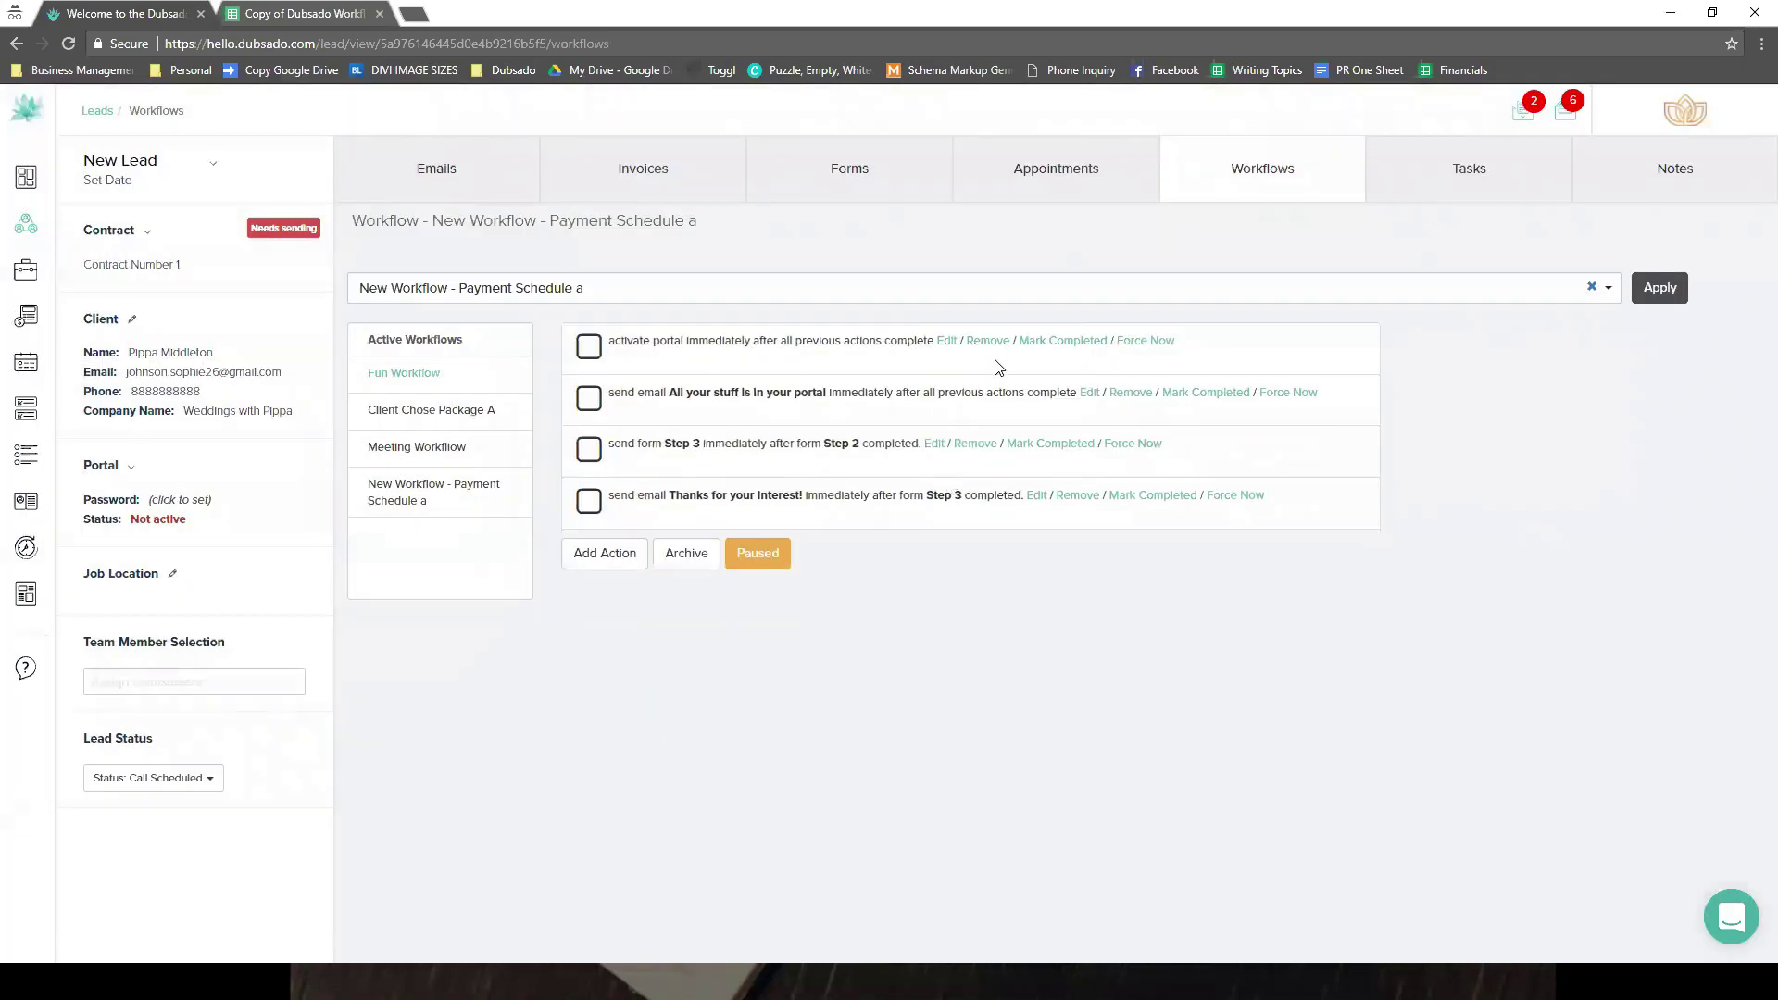
- Time Activate Portal for 'after workflow started' and set the workflow active again
{"action": "left_click", "coordinate": [948, 341]}
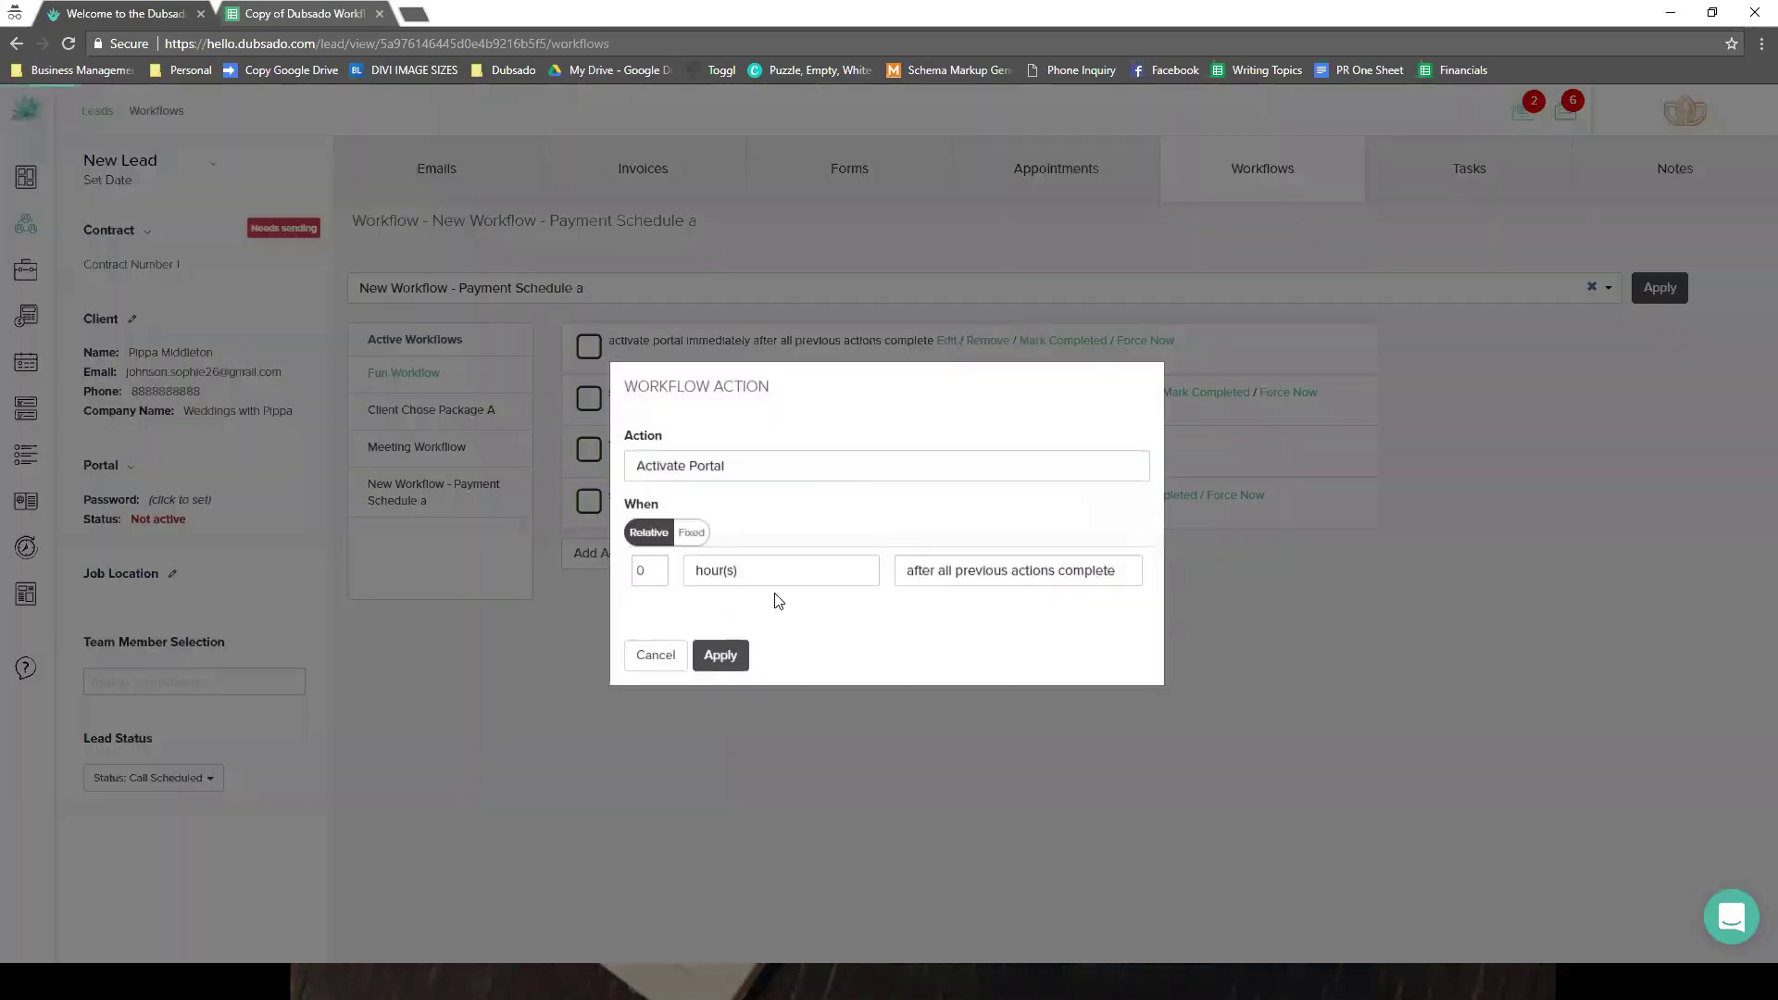
{"action": "left_click", "coordinate": [1017, 568]}
{"action": "left_click", "coordinate": [963, 599]}
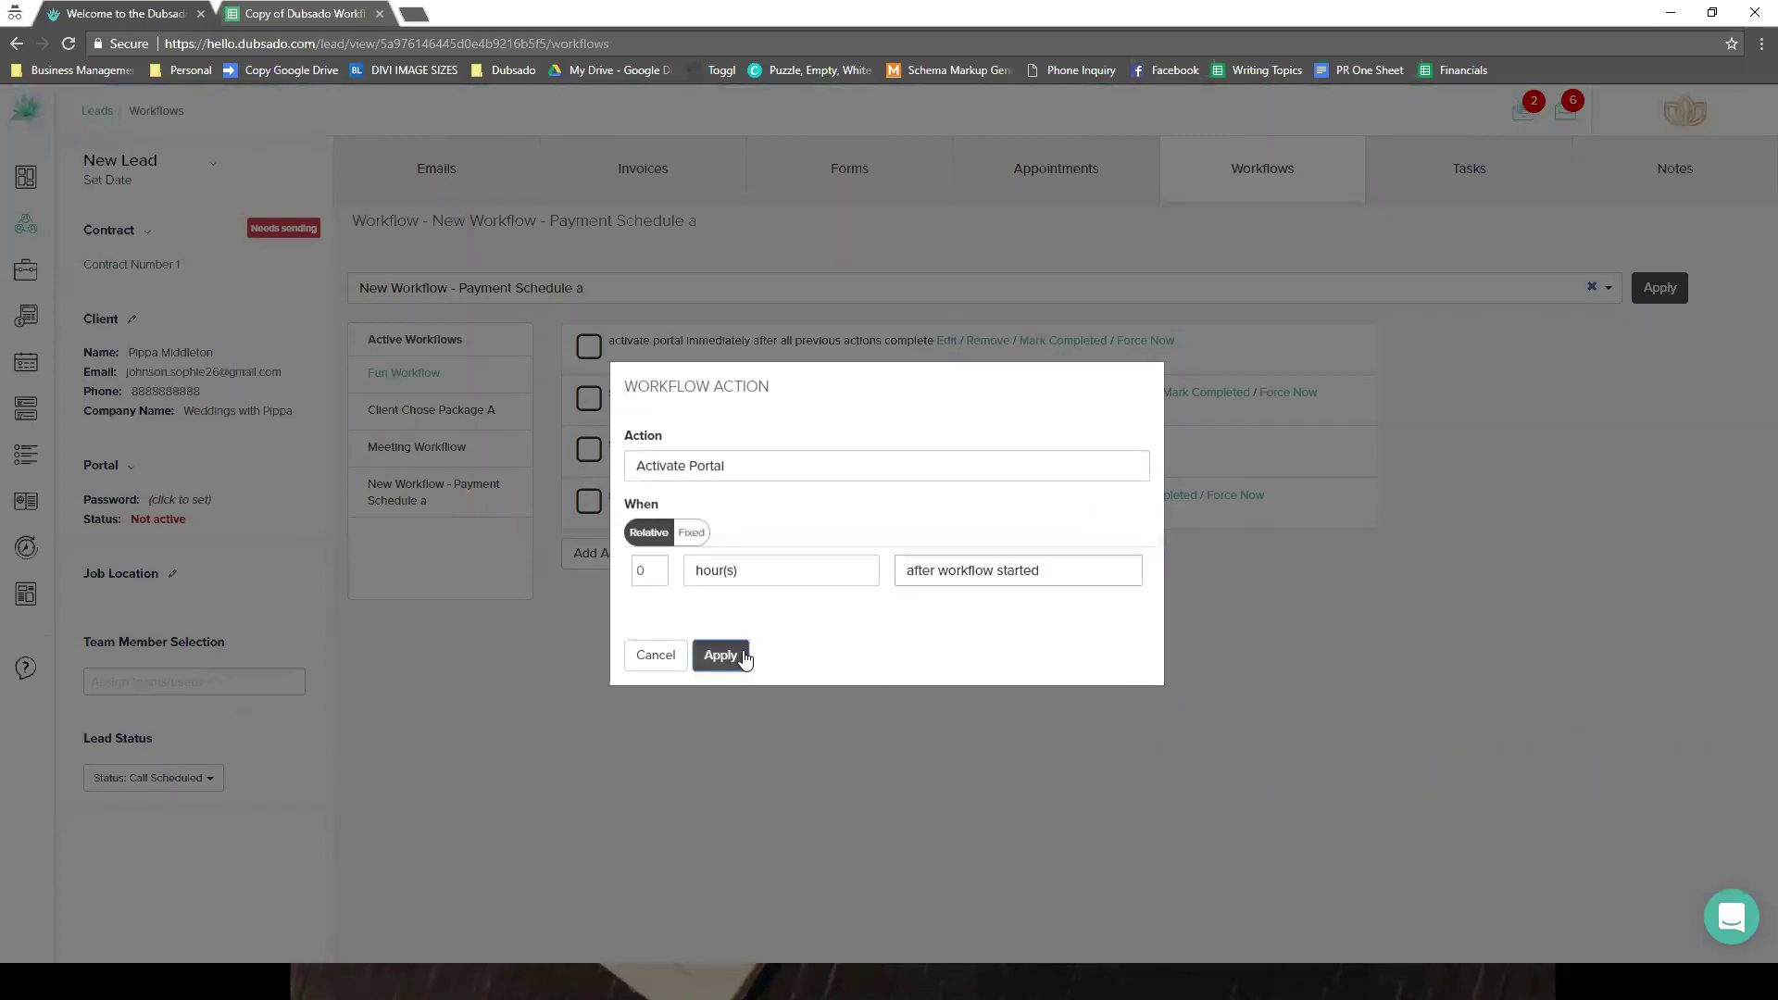
{"action": "left_click", "coordinate": [738, 655]}
{"action": "left_click", "coordinate": [780, 559]}
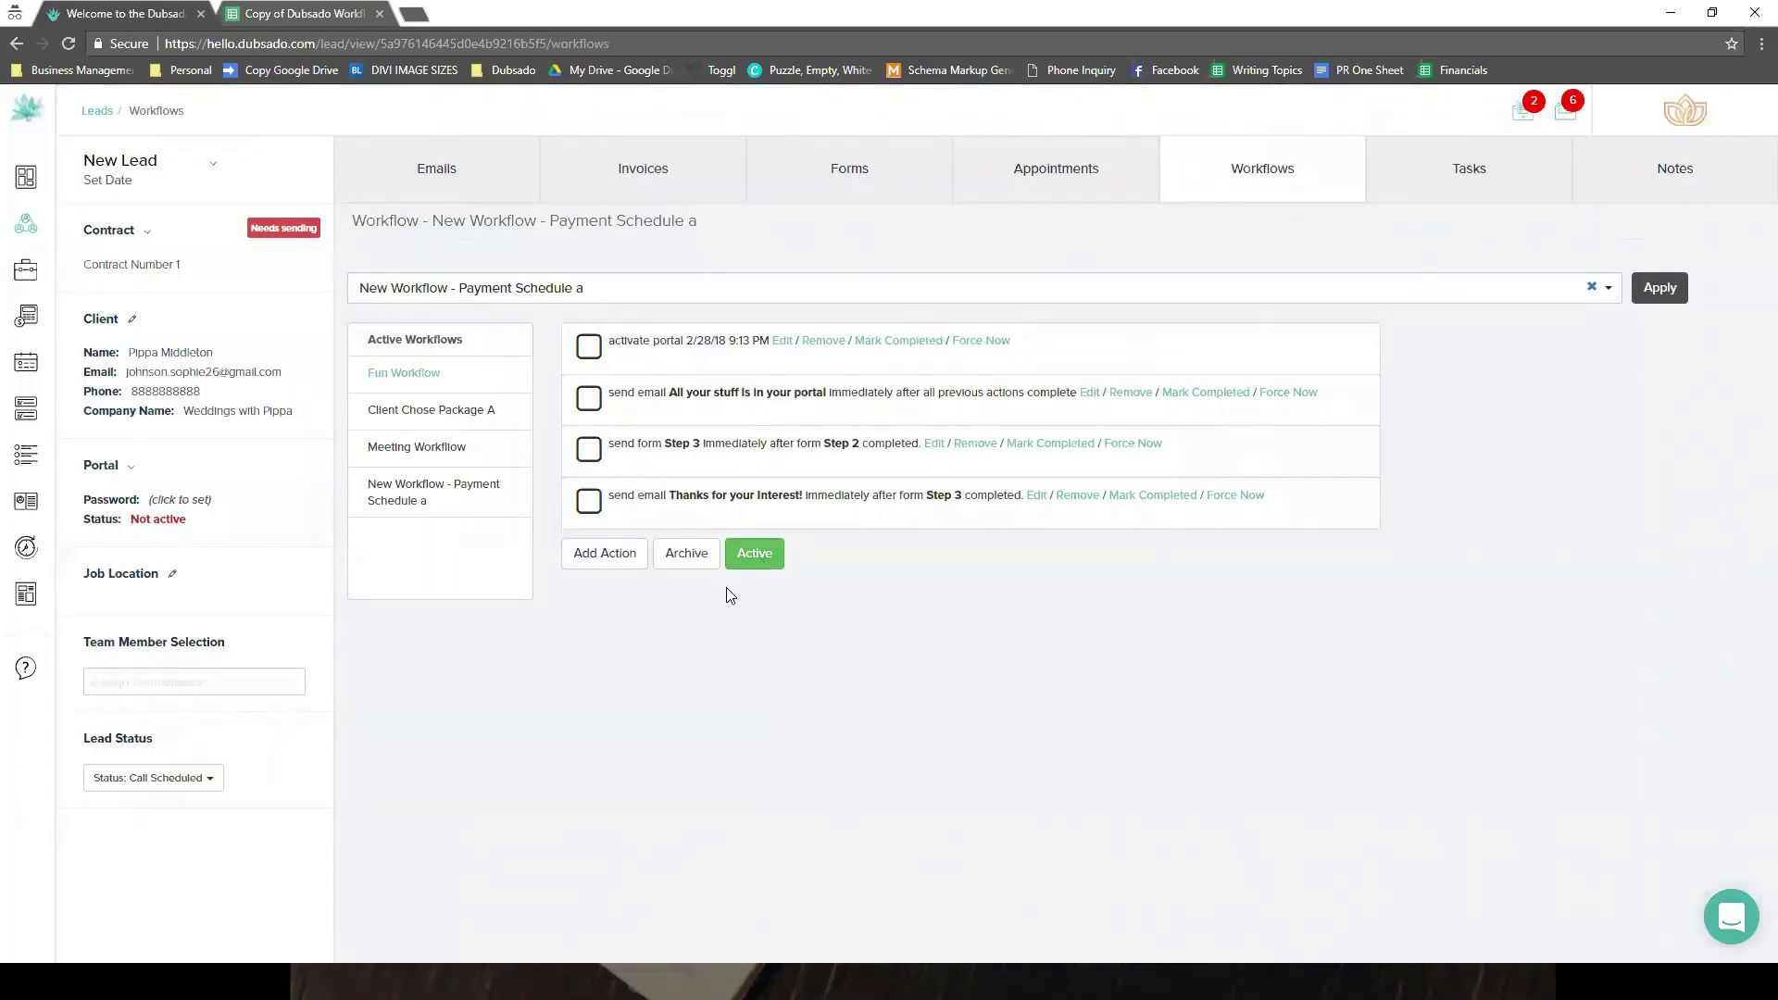
{"action": "mouse_move", "coordinate": [52, 832]}
- Create a new workflow template named 'newr' from the workflow templates list
{"action": "left_click", "coordinate": [81, 597]}
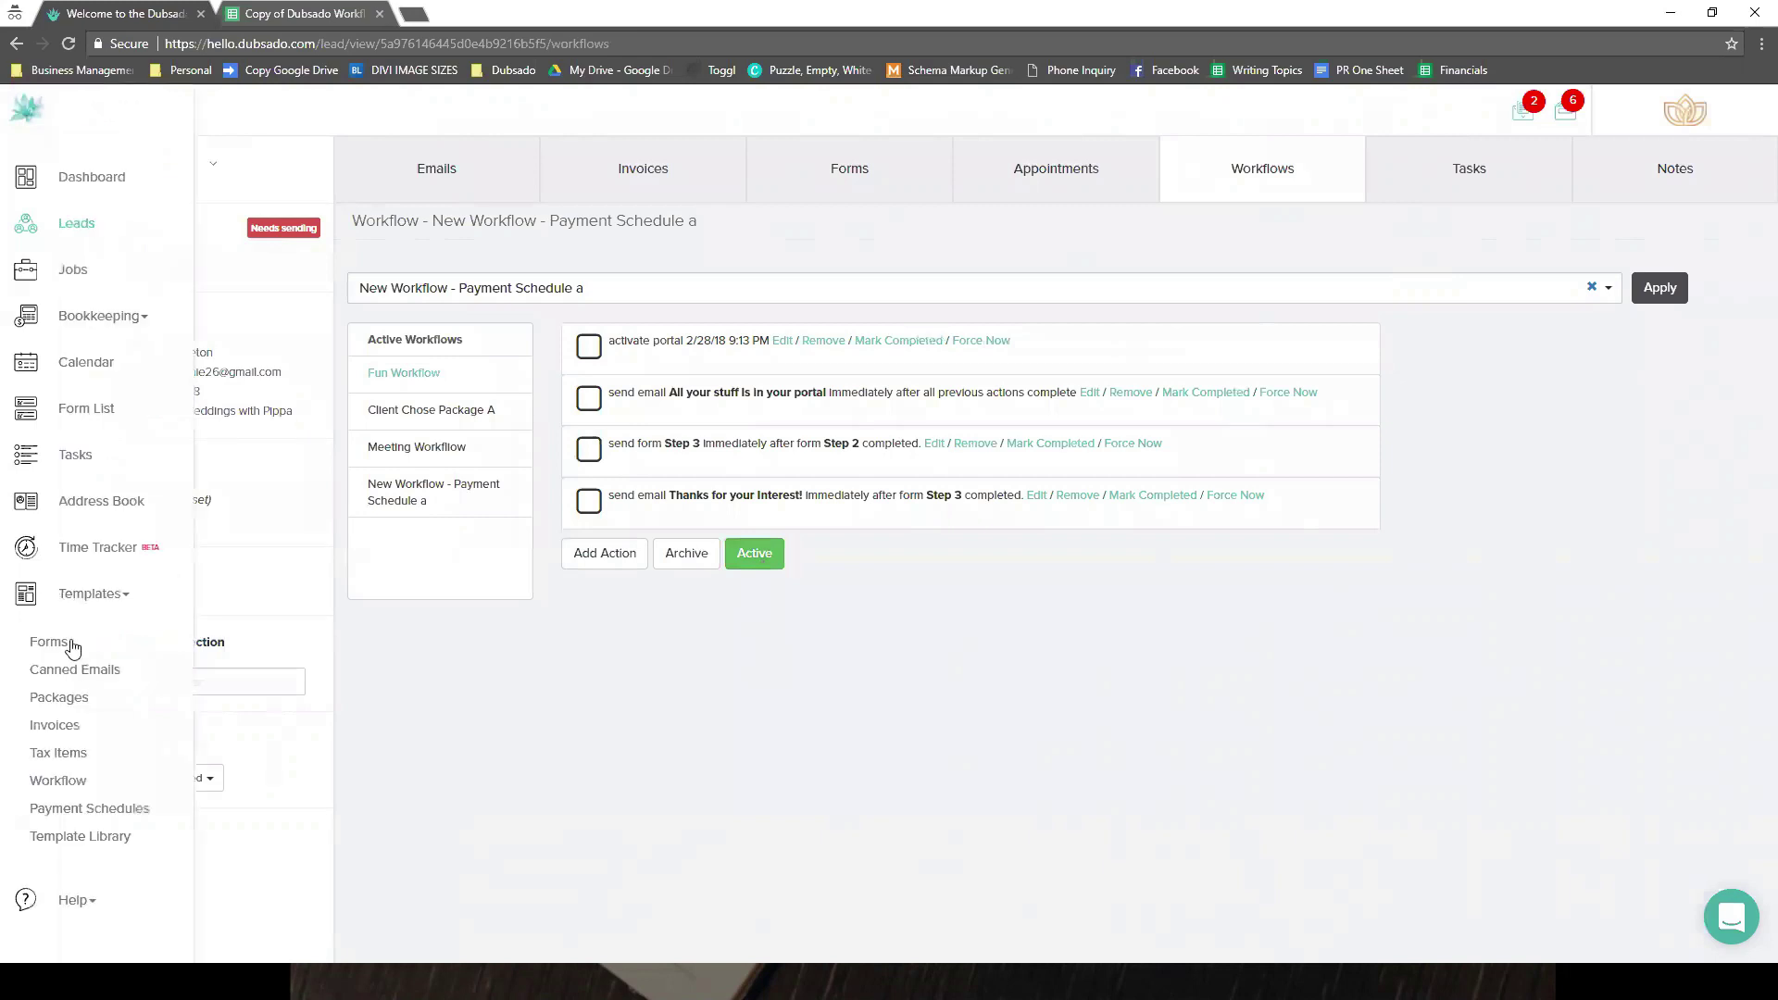
{"action": "left_click", "coordinate": [72, 780]}
{"action": "left_click", "coordinate": [1313, 174]}
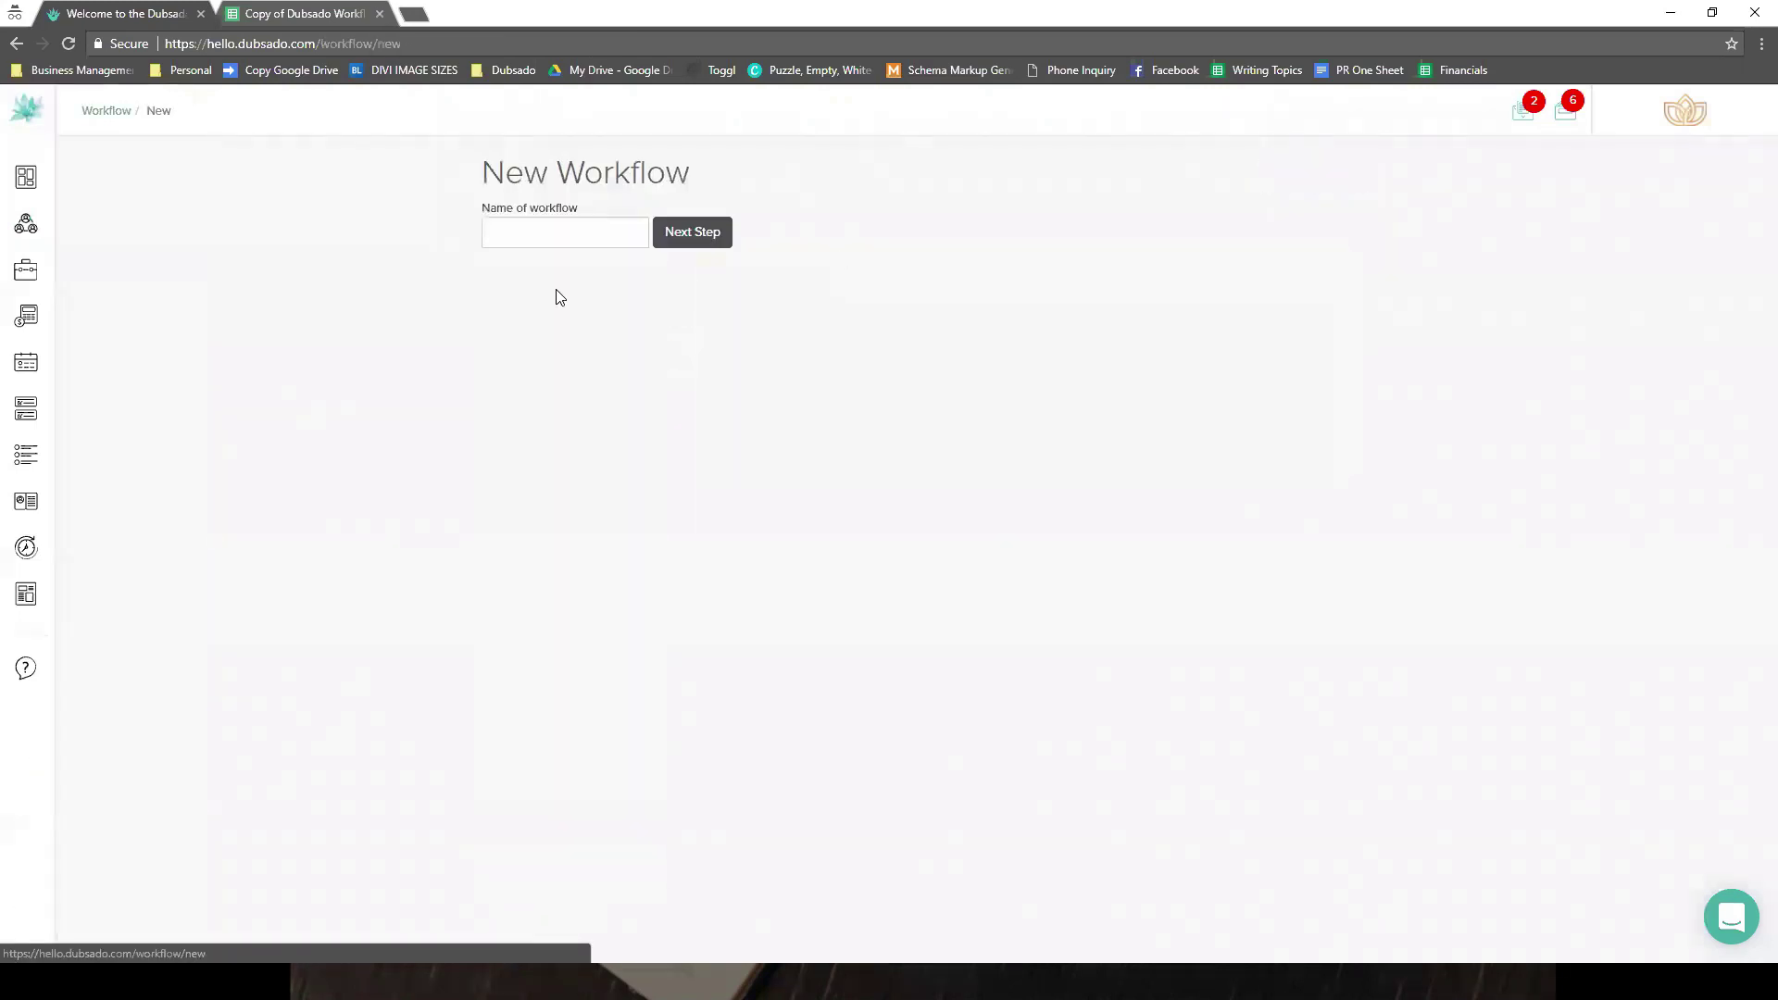
{"action": "left_click", "coordinate": [563, 237]}
{"action": "type", "text": "newrt"}
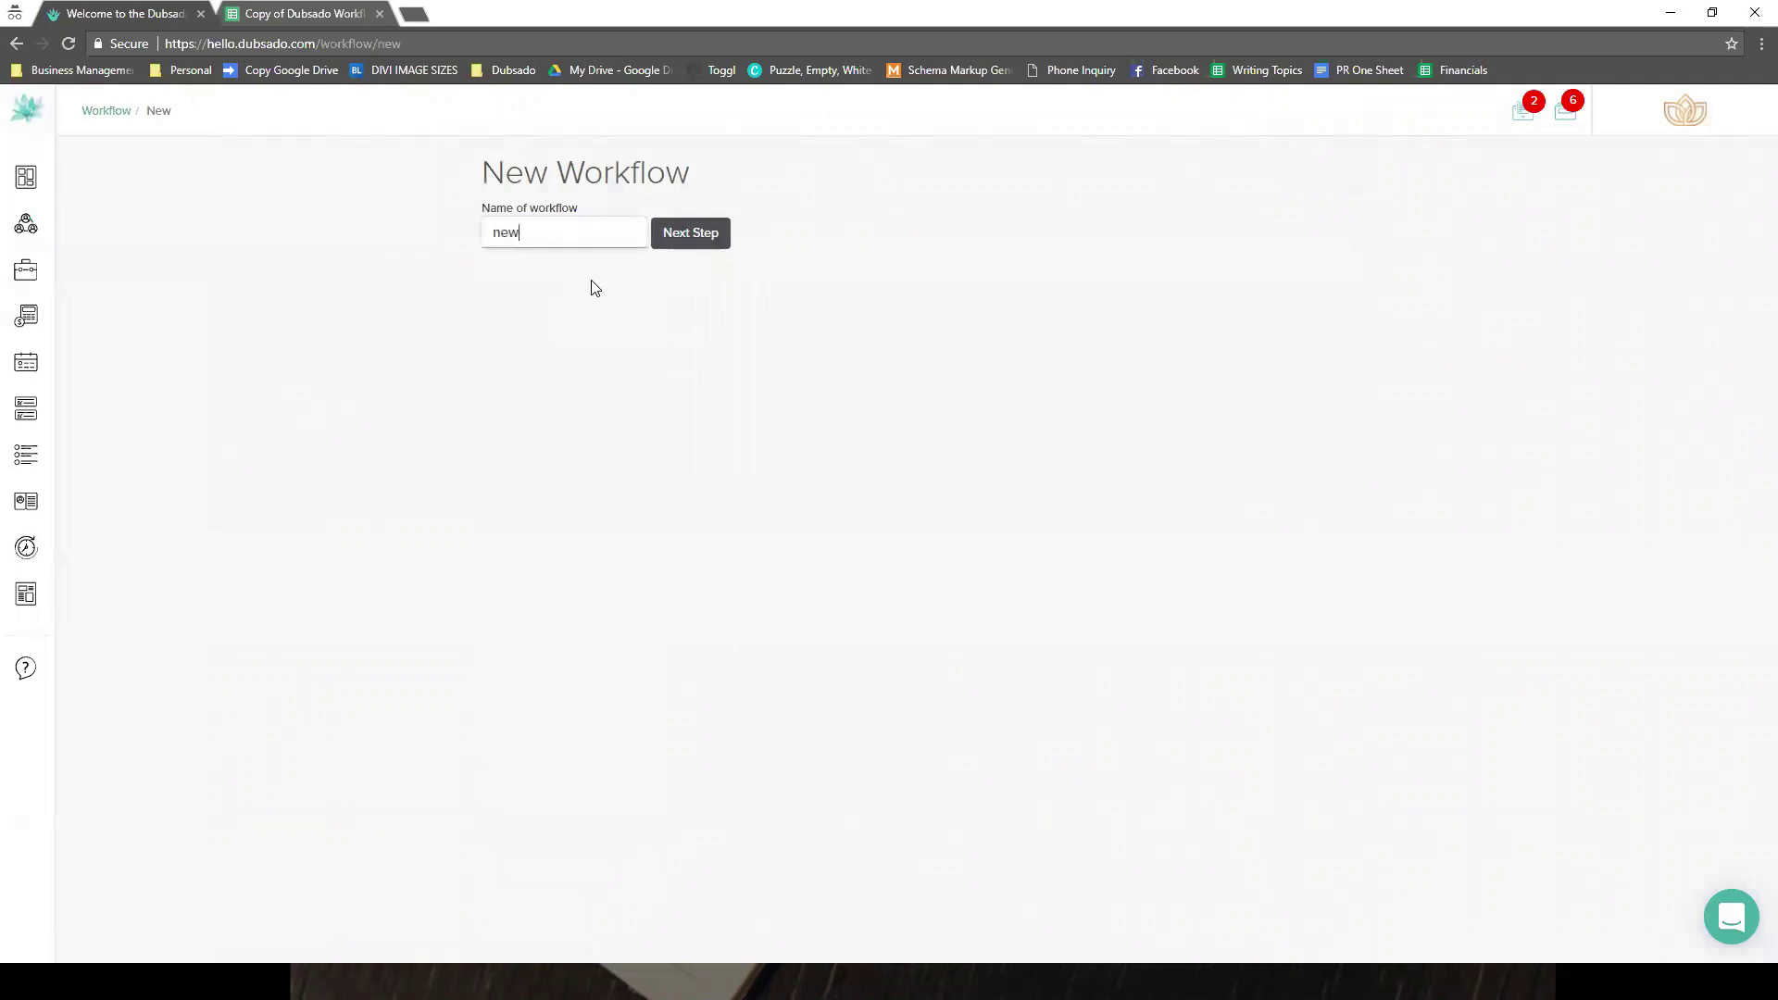
{"action": "left_click", "coordinate": [685, 234]}
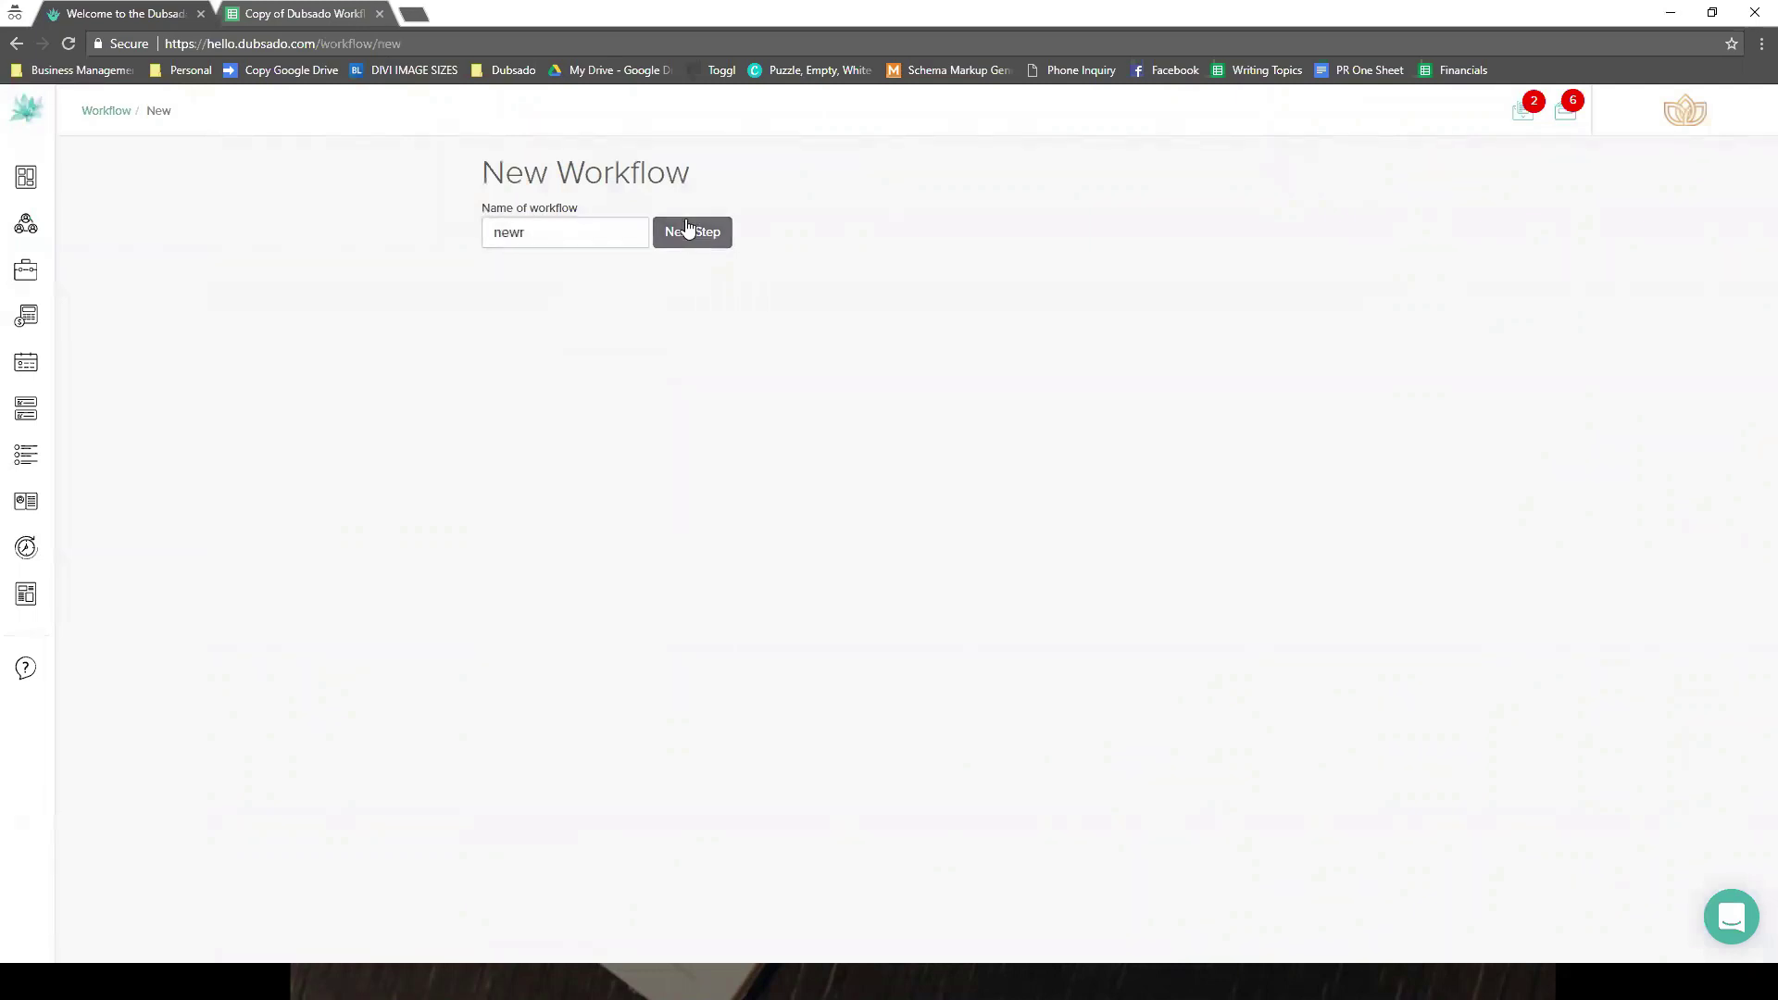
- Browse the available action types under Add Action, then cancel without adding any action
{"action": "left_click", "coordinate": [528, 424]}
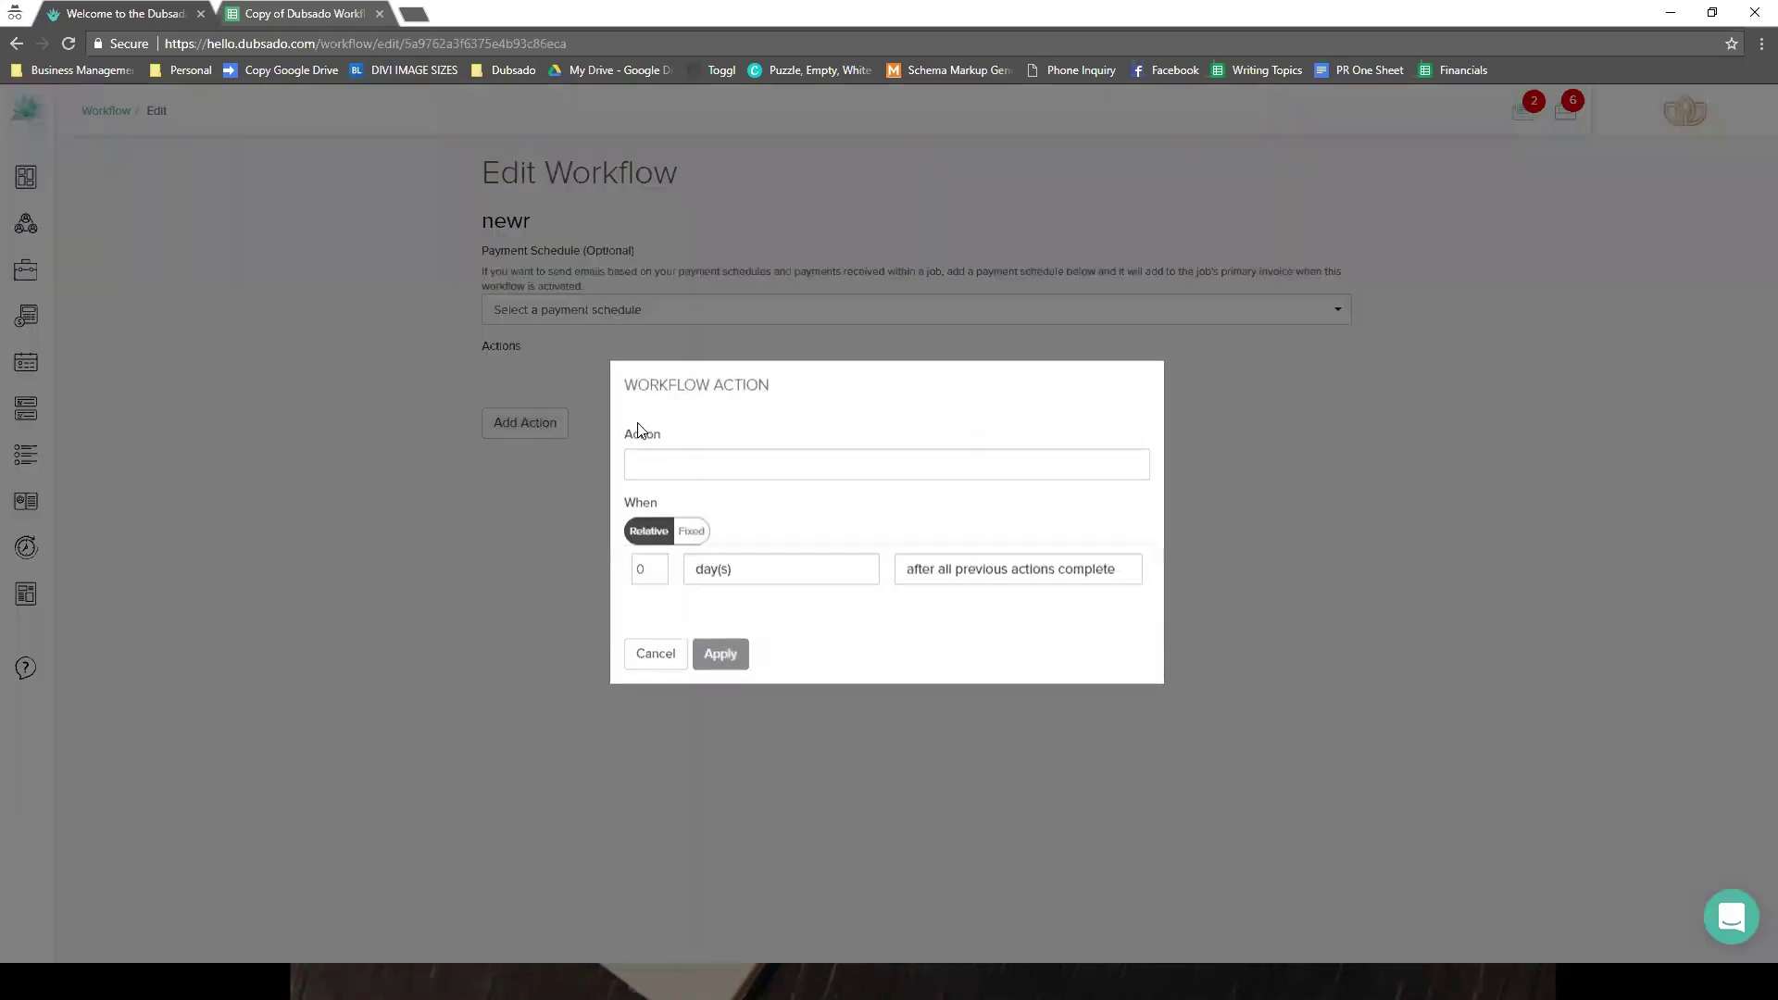
{"action": "left_click", "coordinate": [686, 462]}
{"action": "key", "text": "Up"}
{"action": "key", "text": "Up"}
{"action": "key", "text": "Down"}
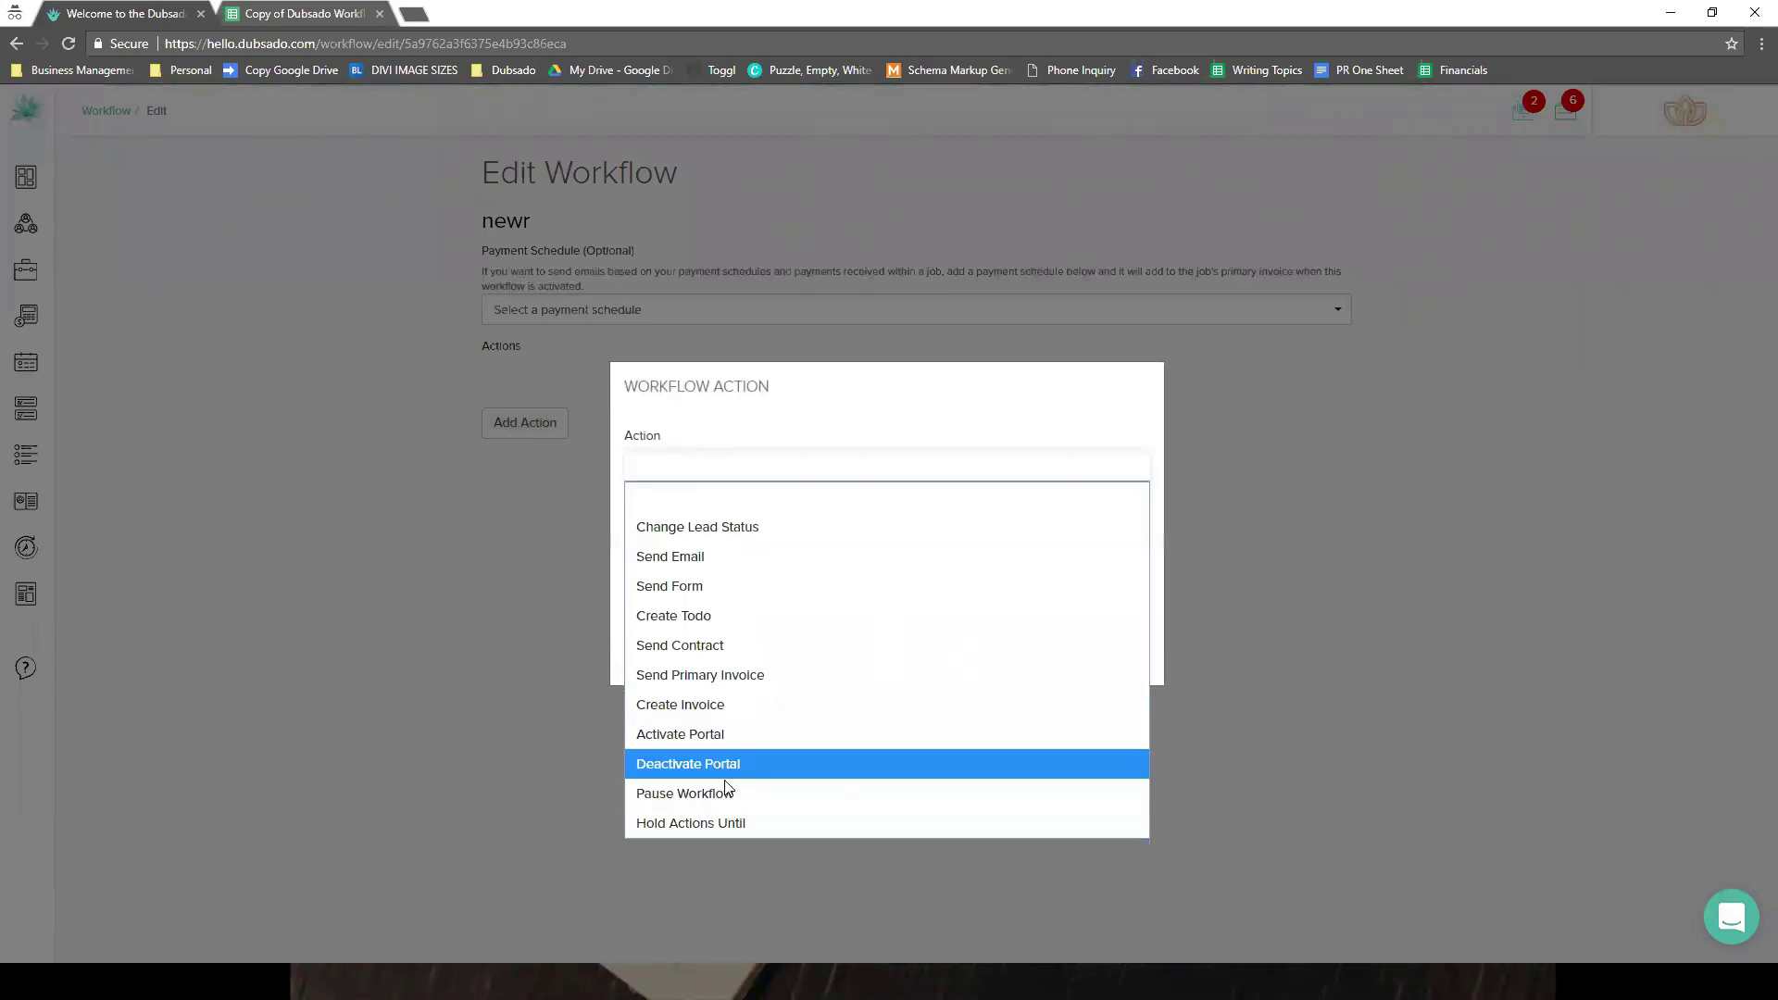
{"action": "key", "text": "Up"}
{"action": "key", "text": "Up"}
{"action": "key", "text": "Up"}
{"action": "key", "text": "Up"}
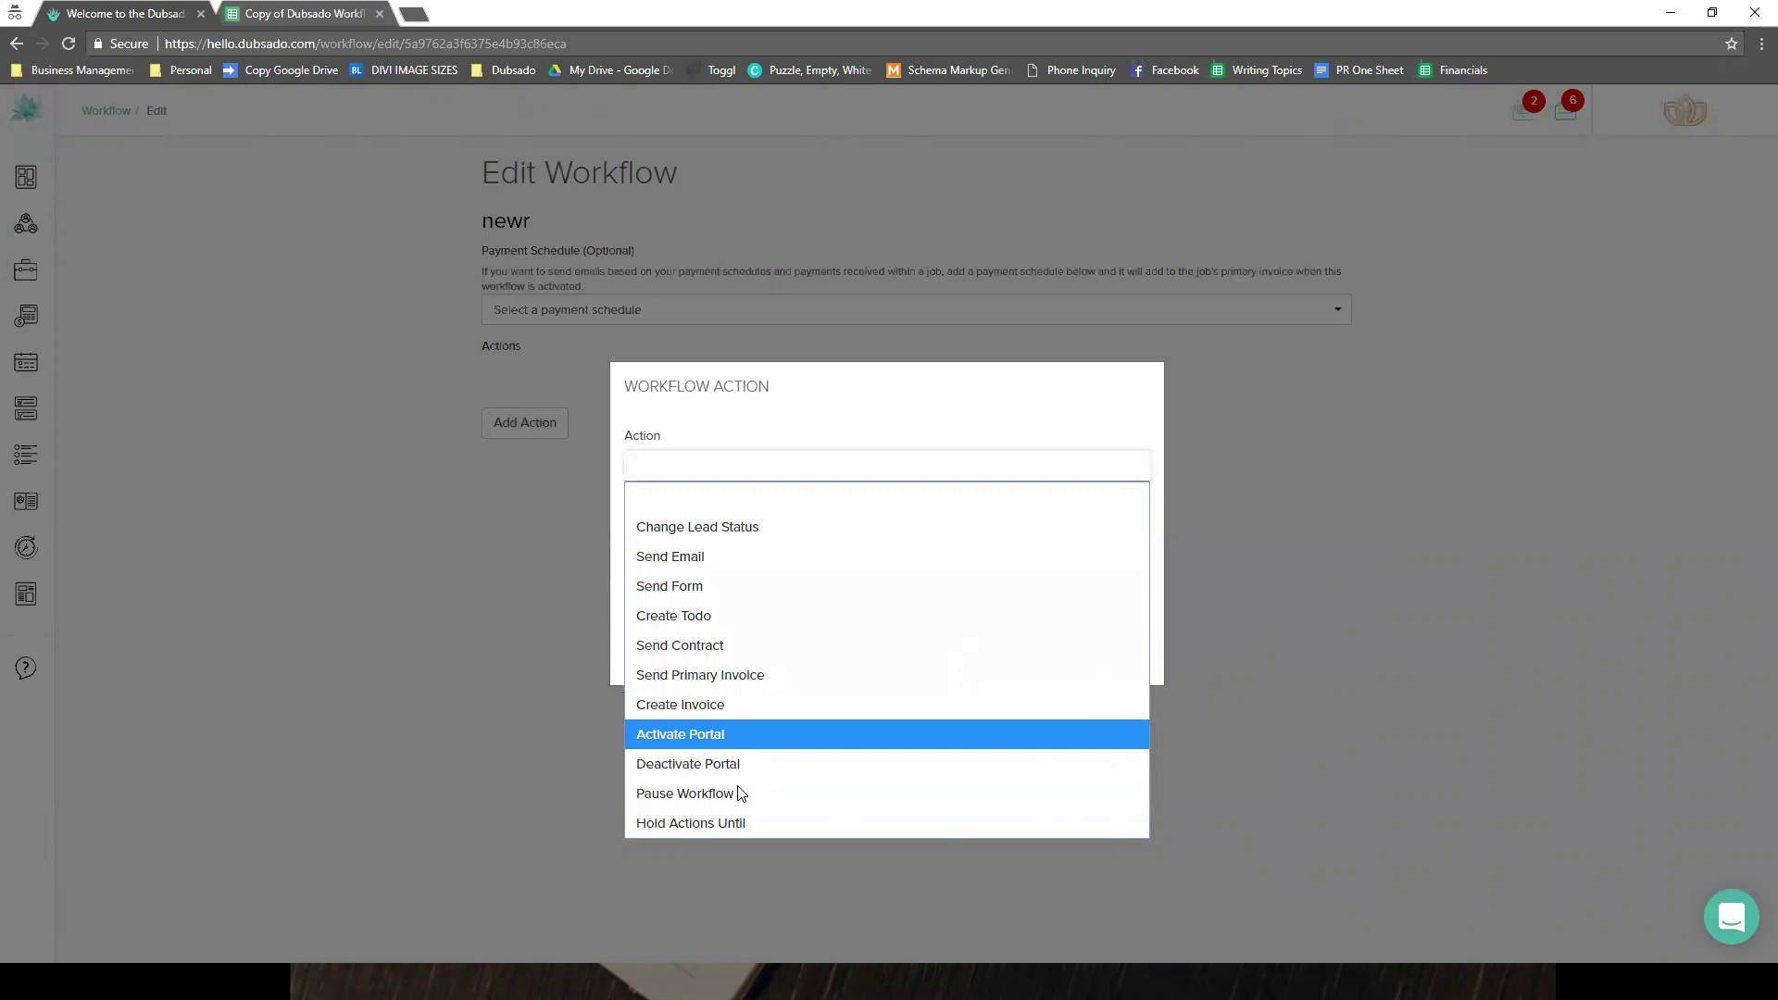
{"action": "key", "text": "Down"}
{"action": "key", "text": "Down"}
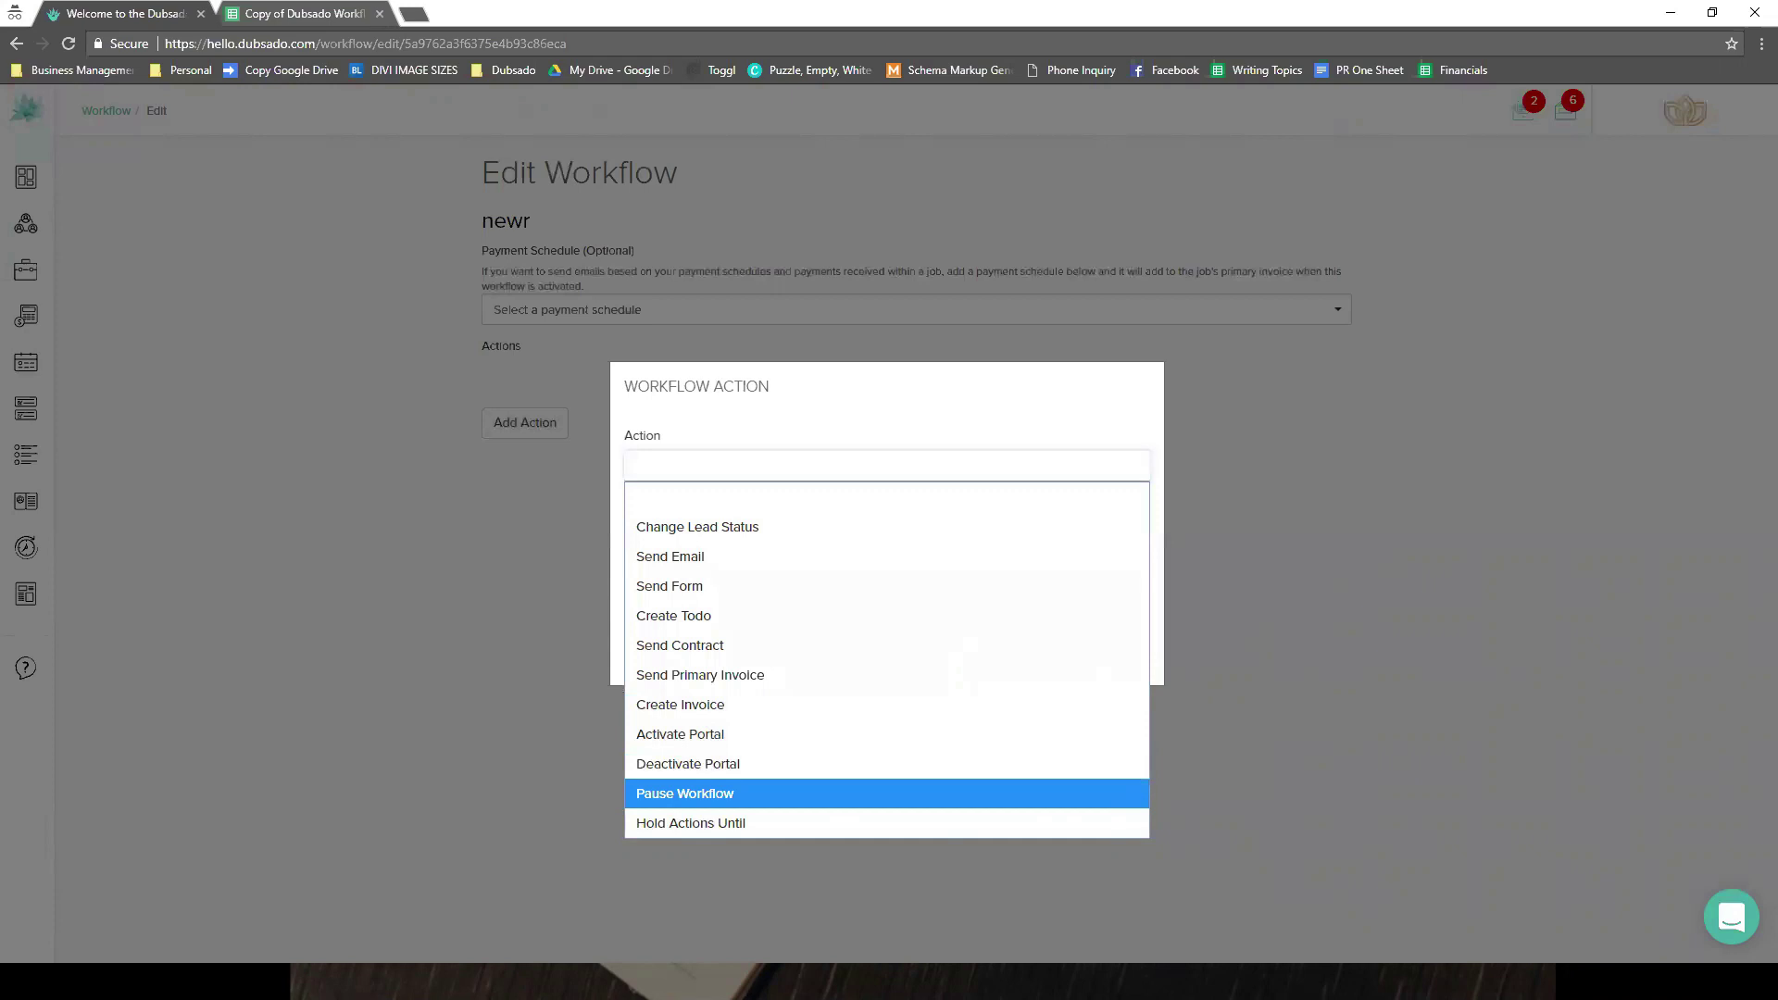
{"action": "key", "text": "Escape"}
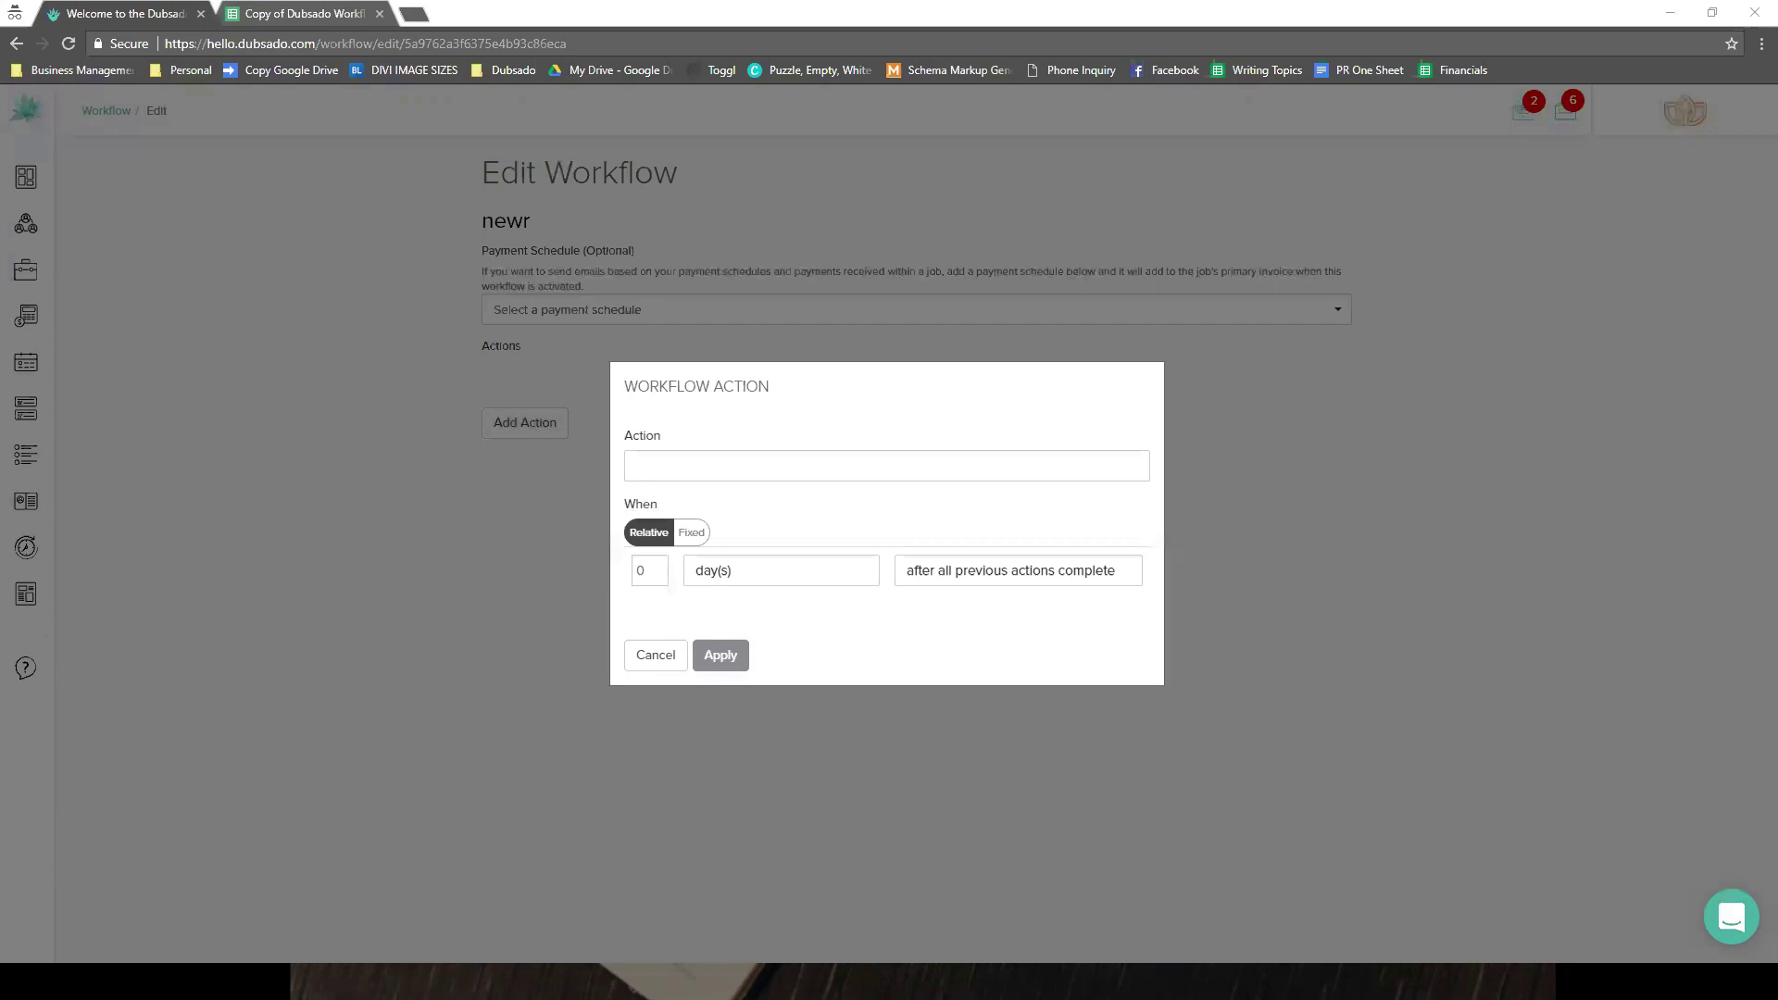
{"action": "left_click", "coordinate": [652, 663]}
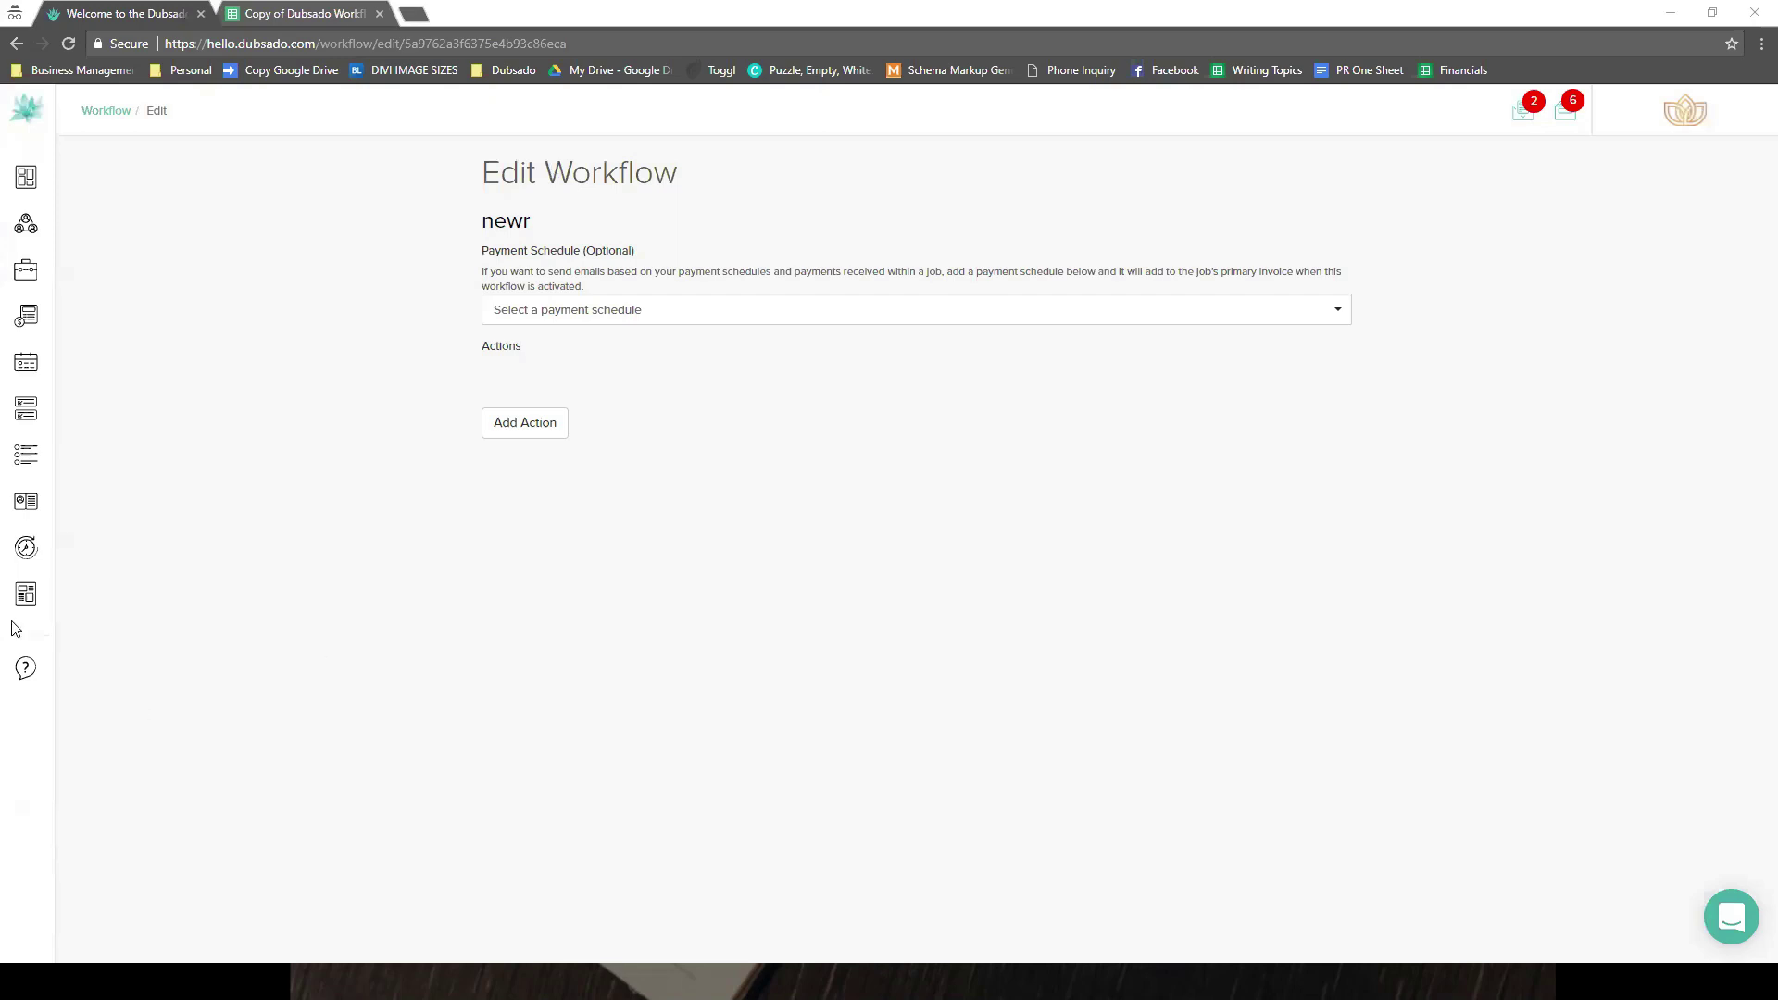
- Go back to the workflow list, view Inquiry Workflow's actions, then open the form templates
{"action": "left_click", "coordinate": [81, 598]}
{"action": "left_click", "coordinate": [56, 782]}
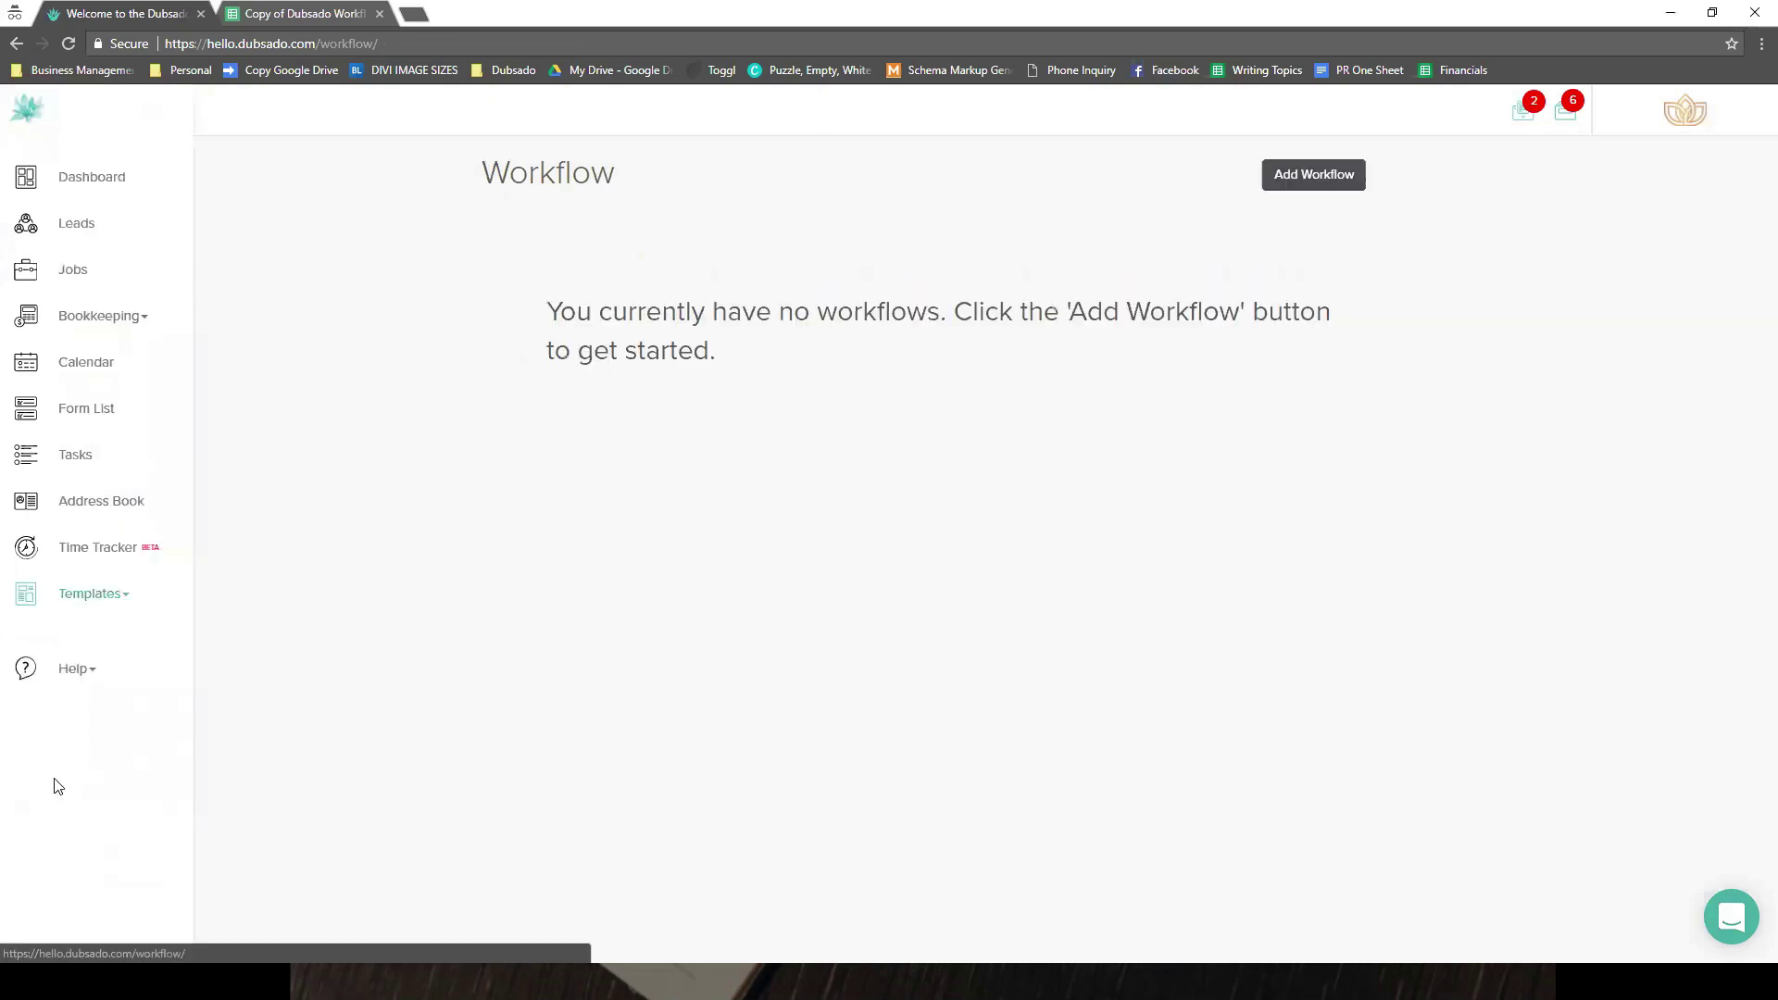
{"action": "left_click", "coordinate": [504, 361]}
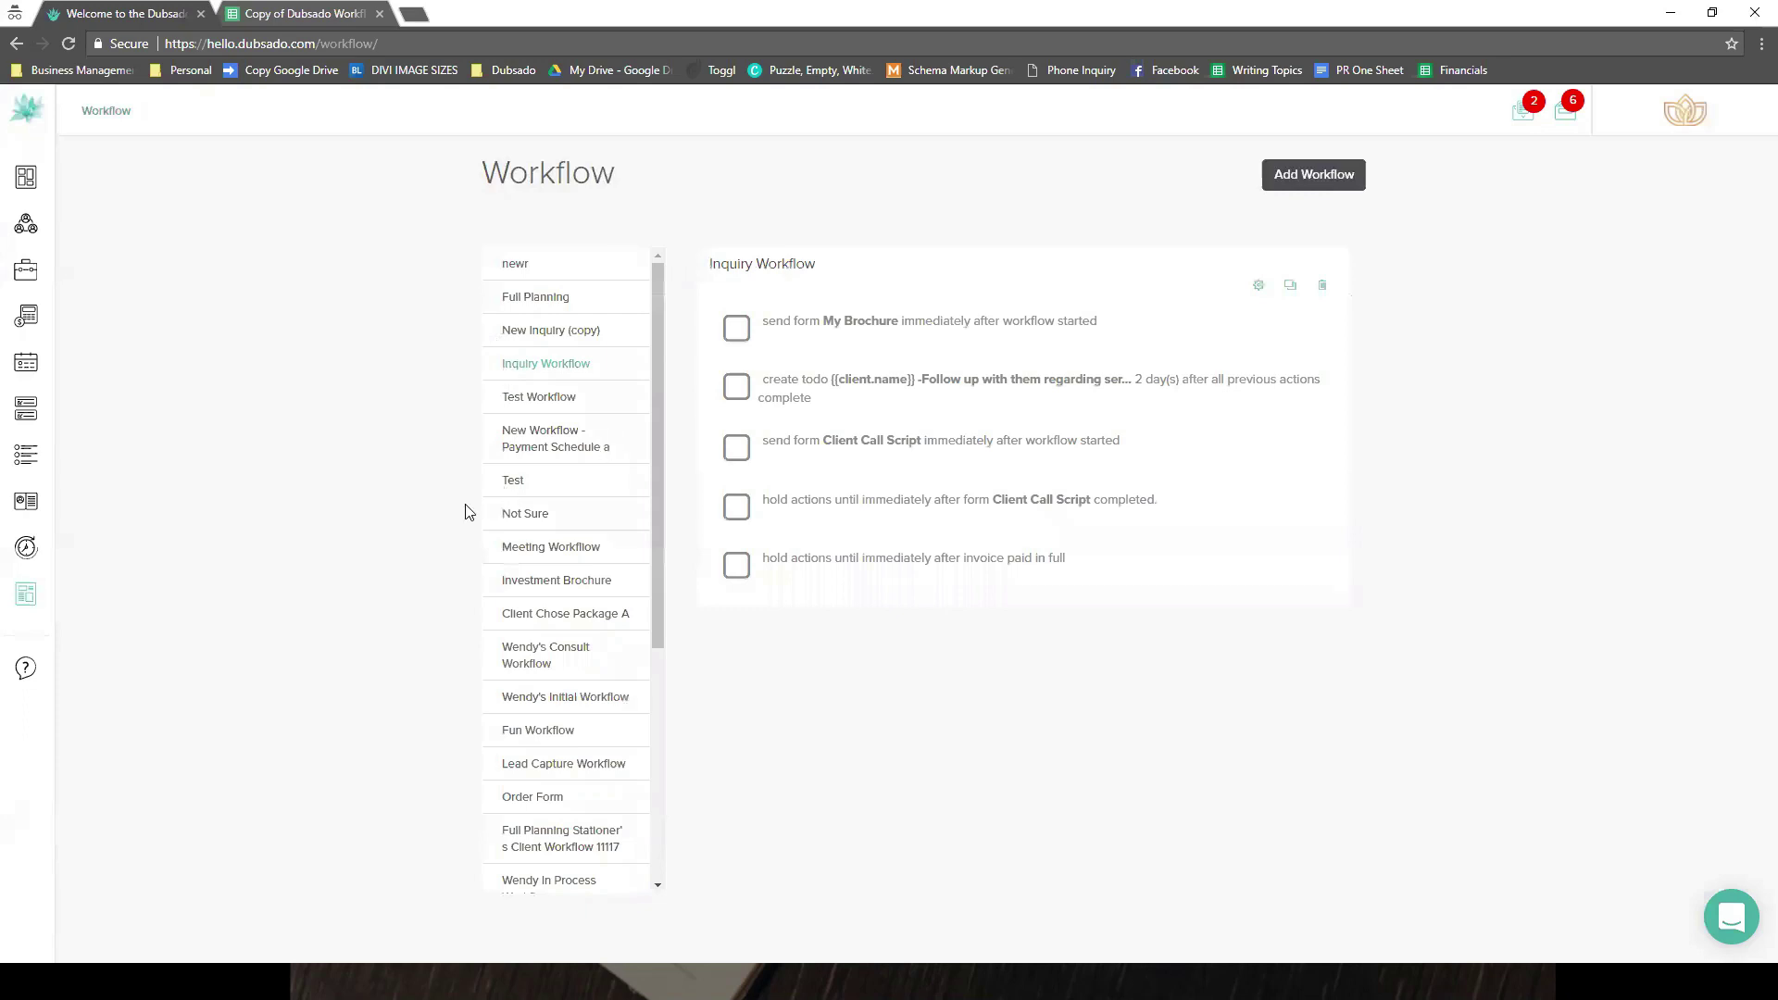
{"action": "left_click", "coordinate": [86, 596]}
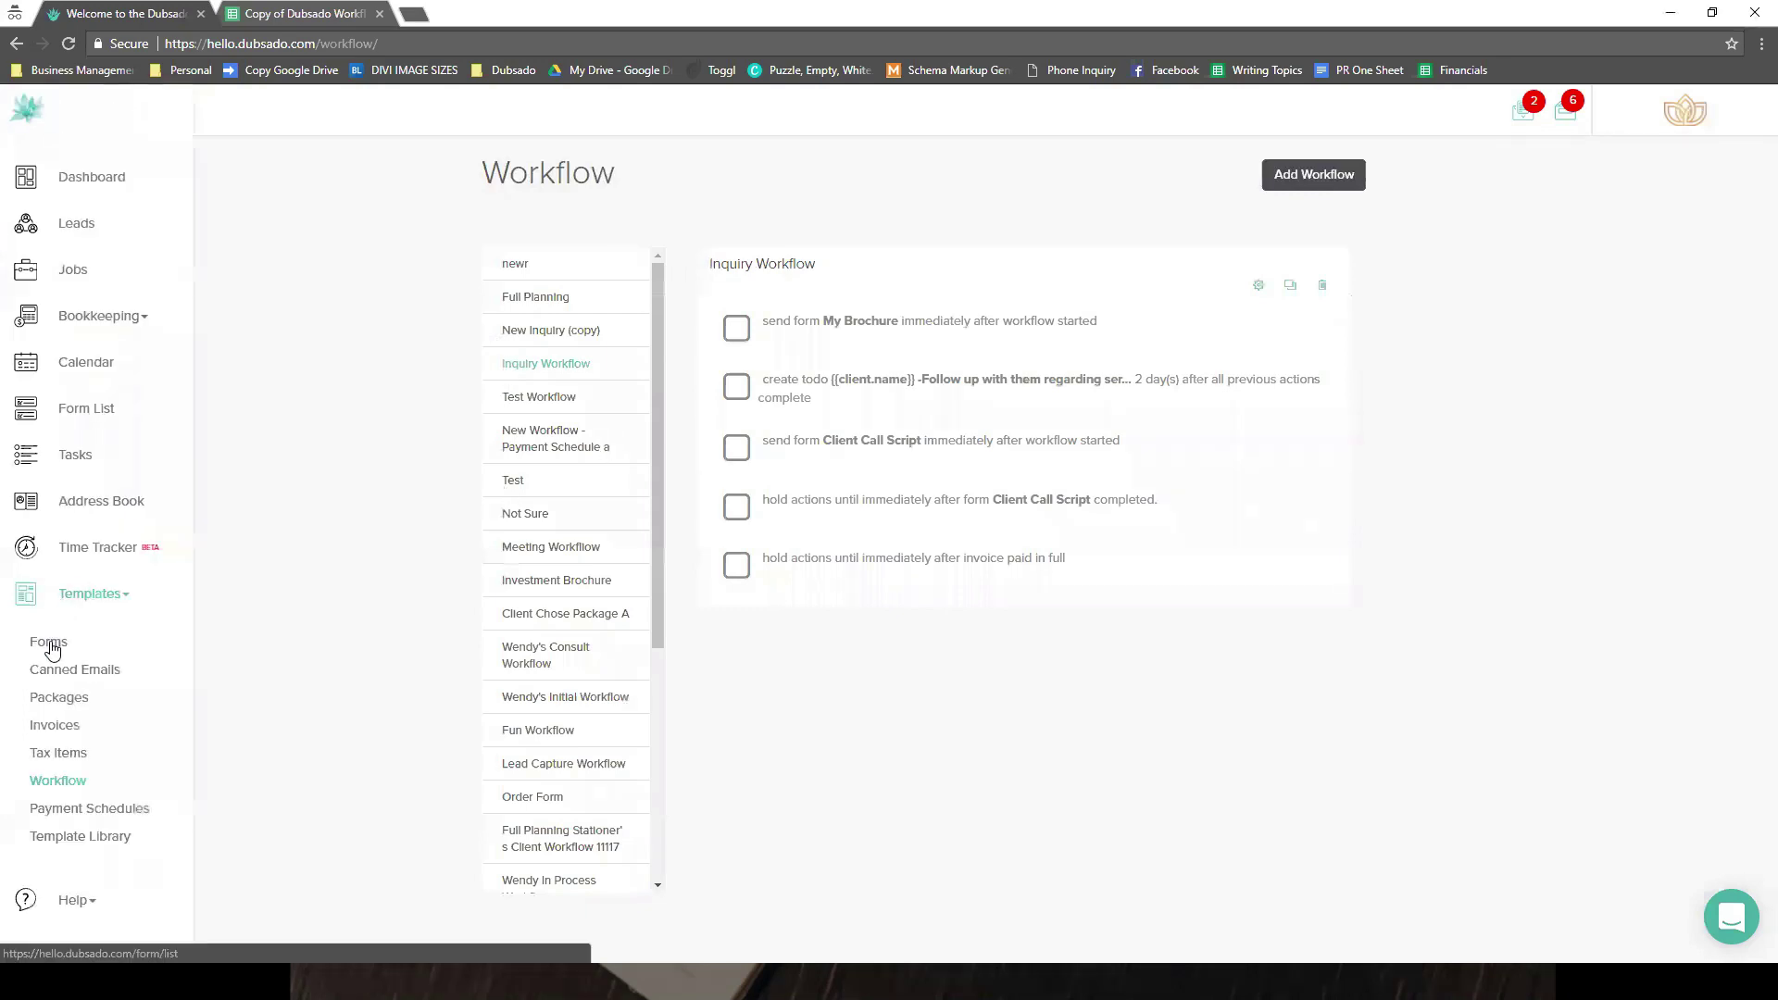
{"action": "left_click", "coordinate": [57, 639]}
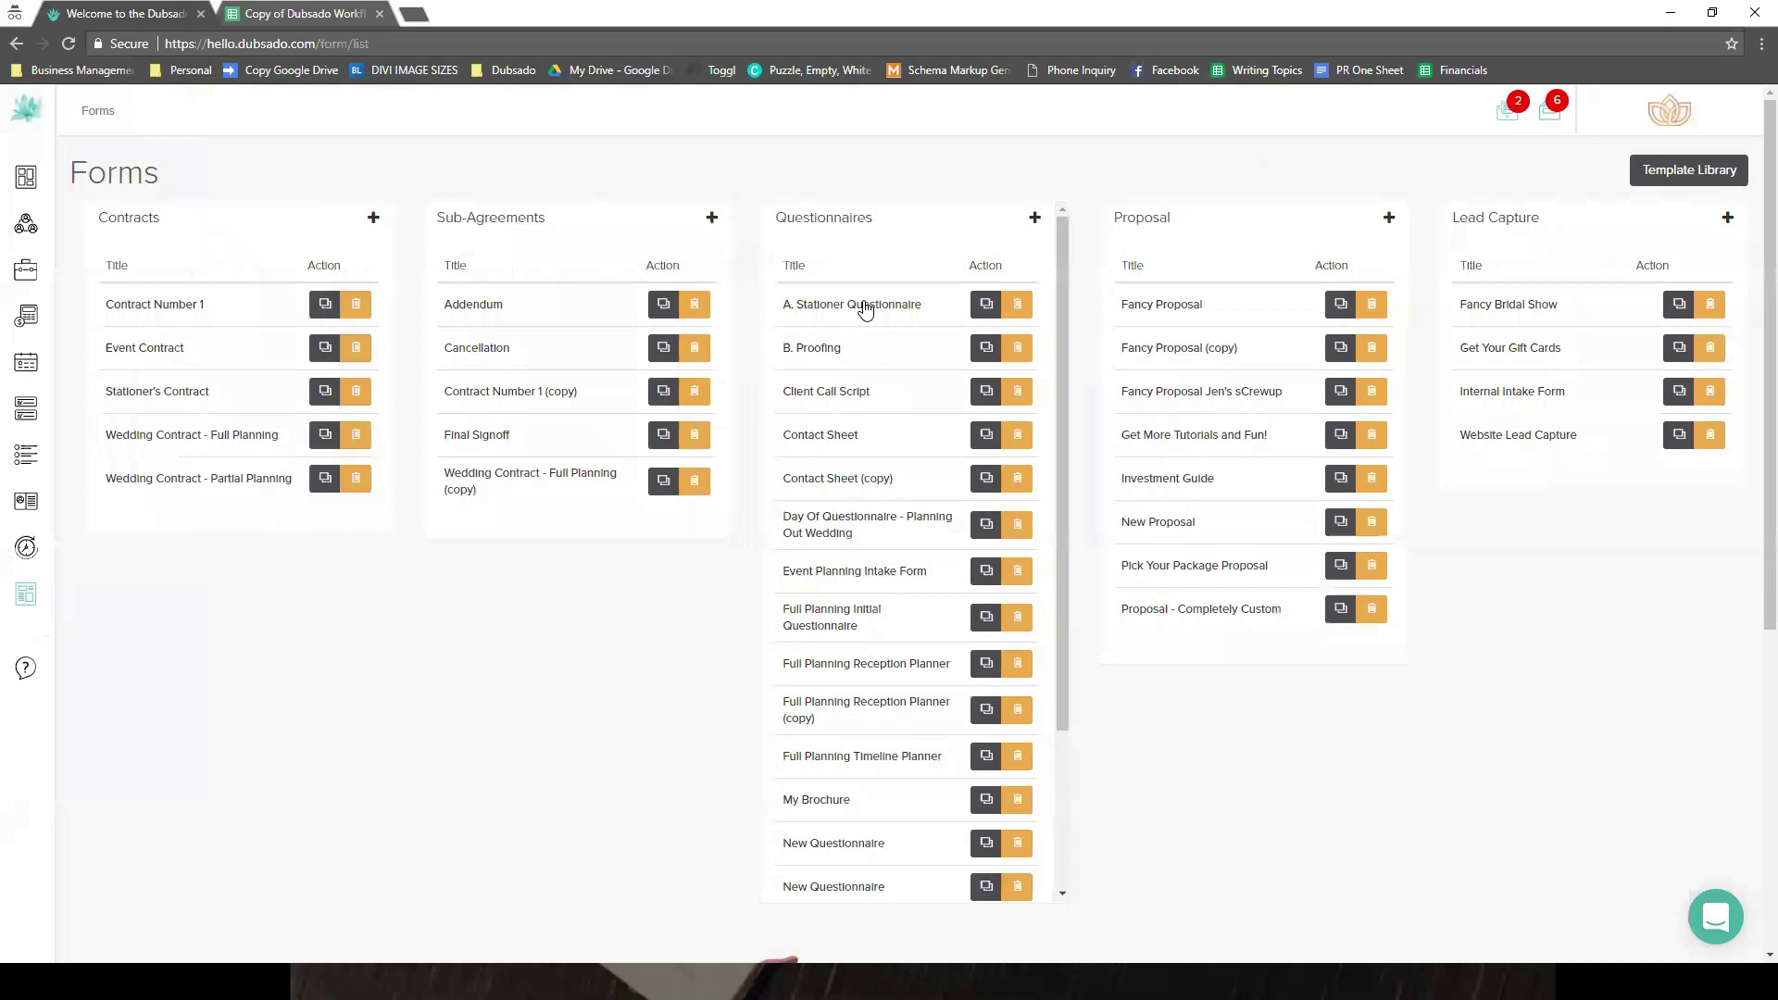
- Open the Fancy Bridal Show lead capture form in the form editor
{"action": "left_click", "coordinate": [865, 308]}
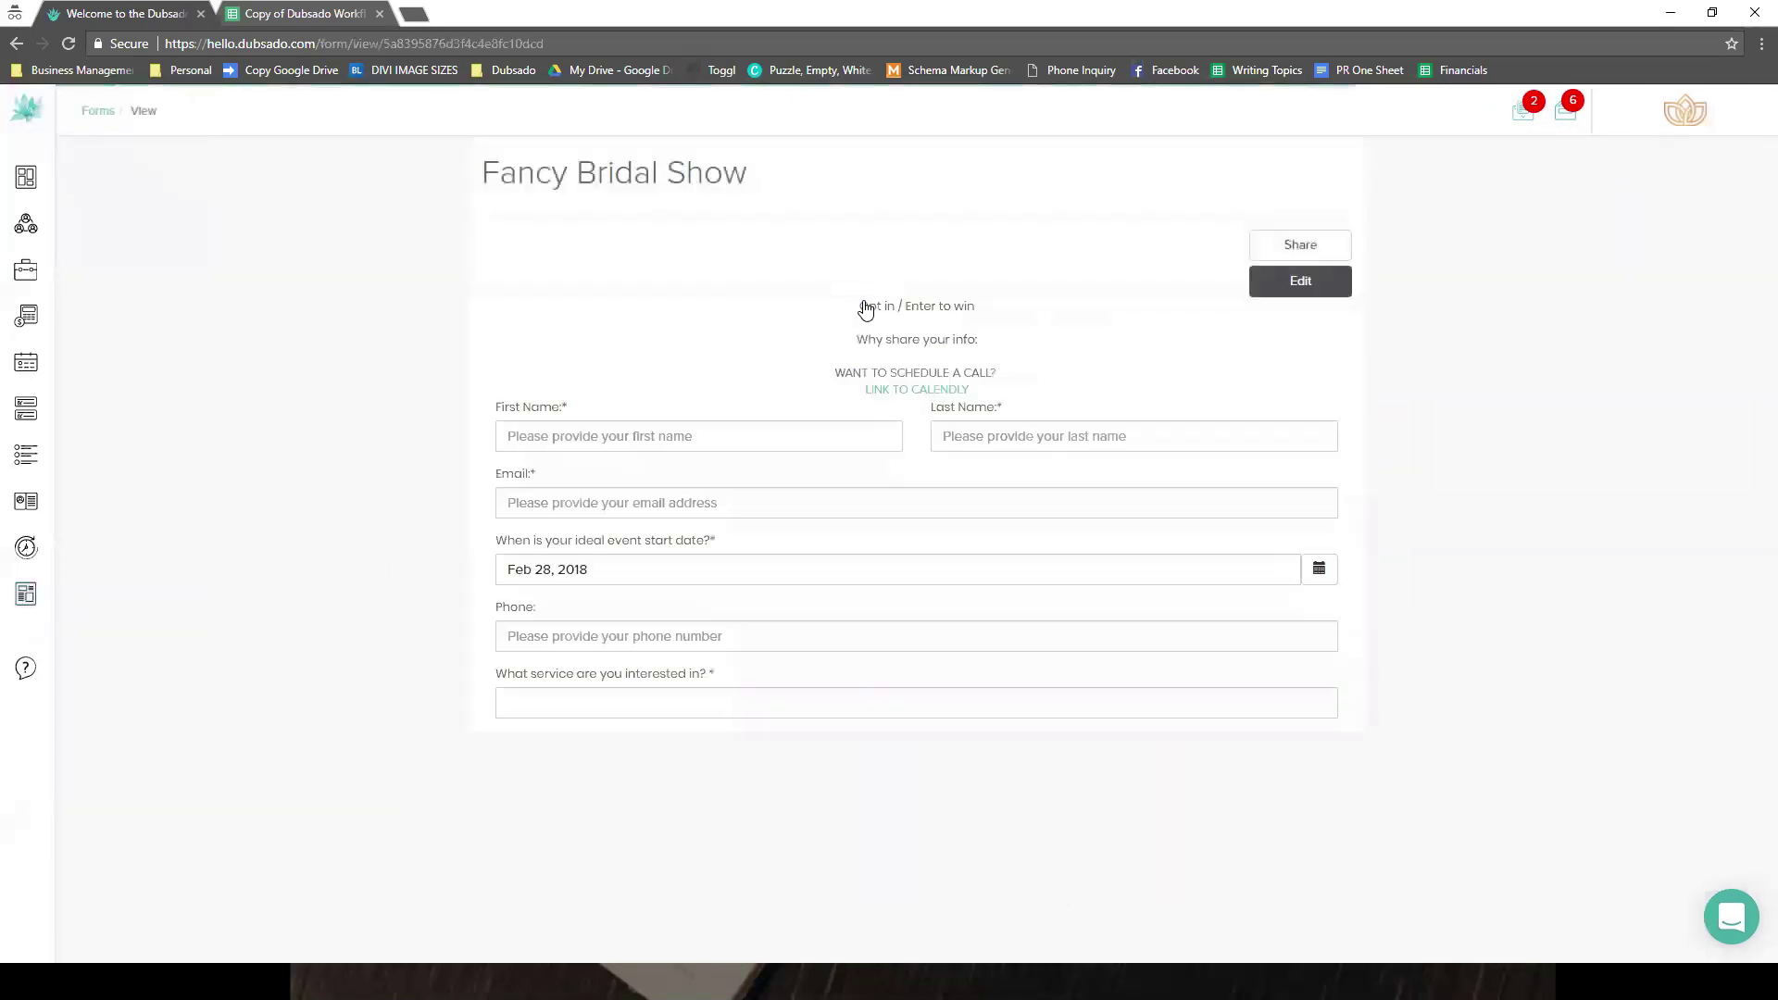
{"action": "left_click", "coordinate": [1292, 282]}
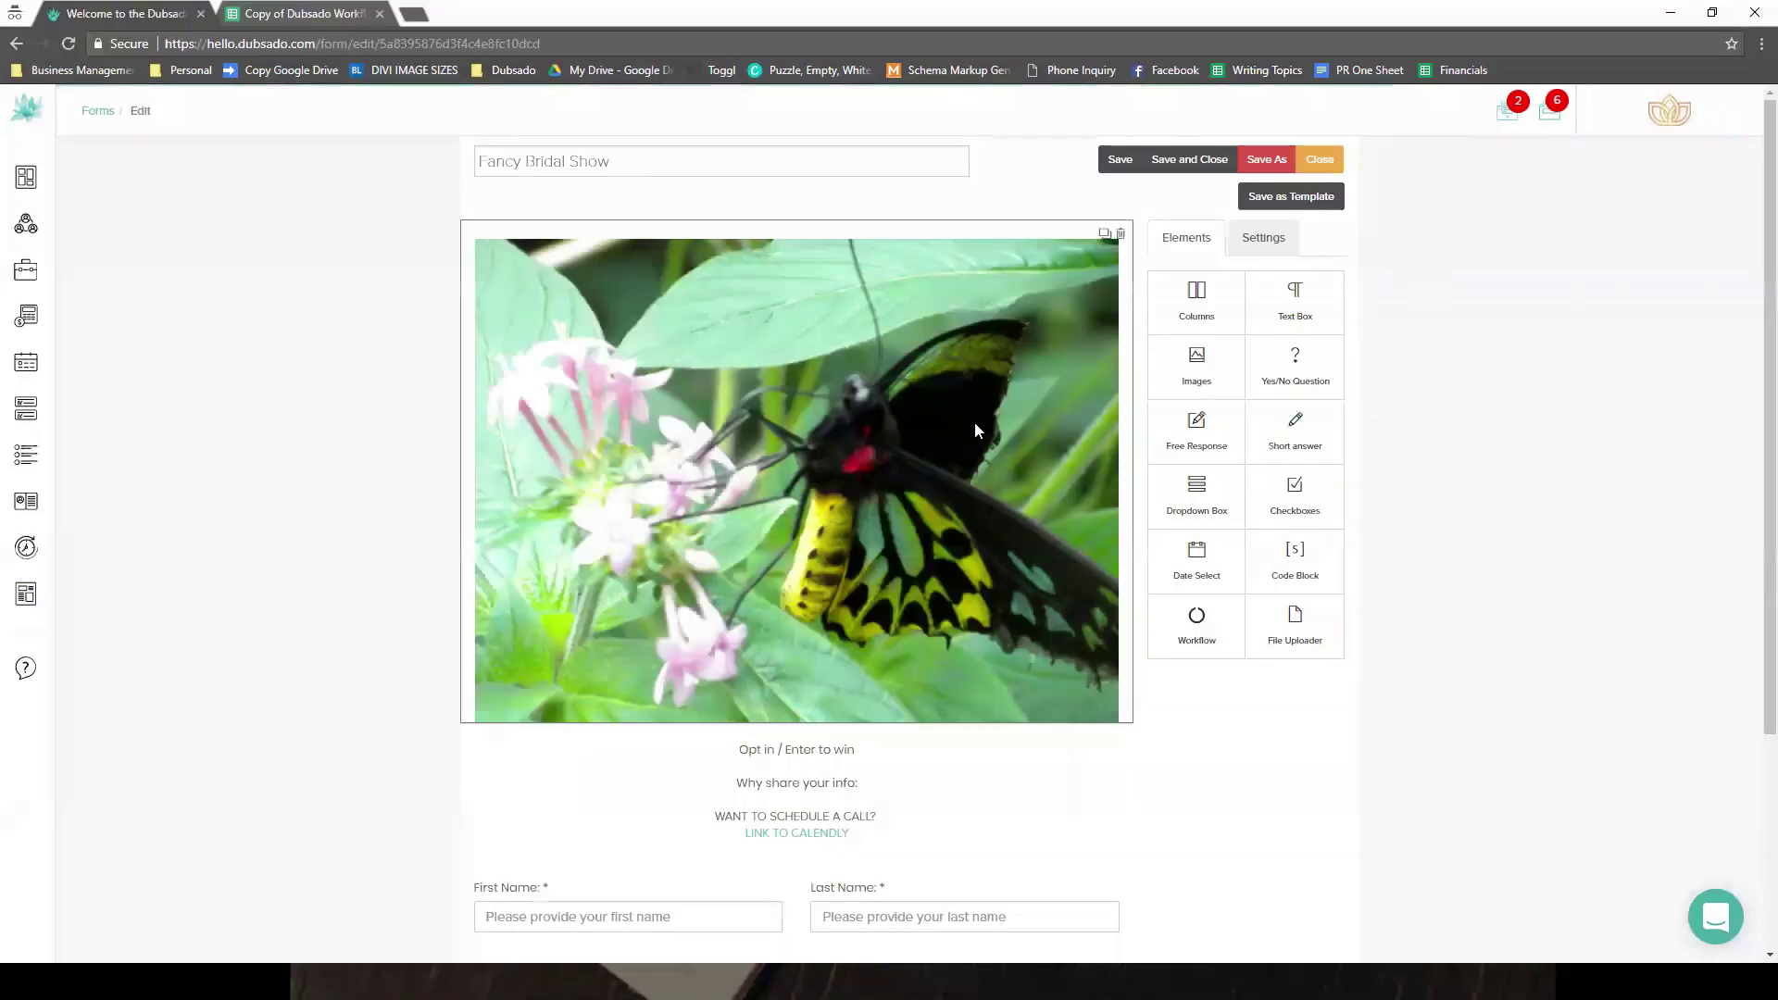
{"action": "scroll", "coordinate": [977, 431], "scroll_direction": "down", "scroll_amount": 3}
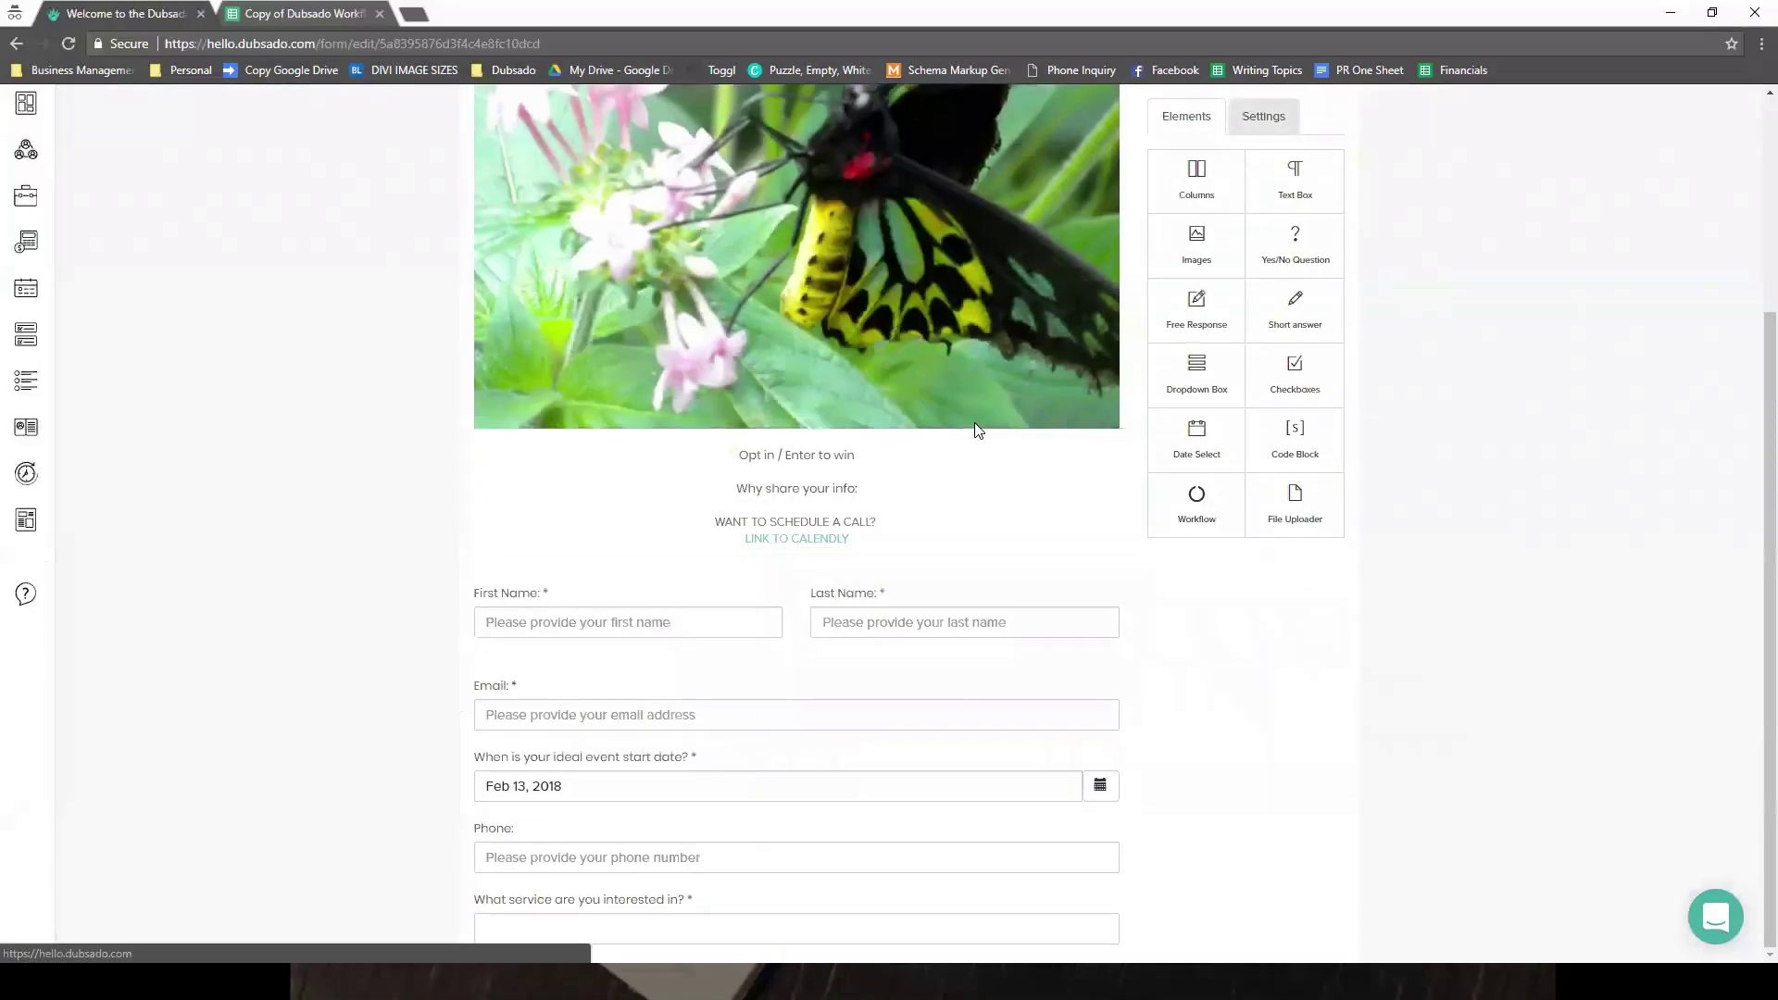
- In the form's Settings, choose New Inquiry (copy) as the Default Workflow
{"action": "left_click", "coordinate": [1263, 117]}
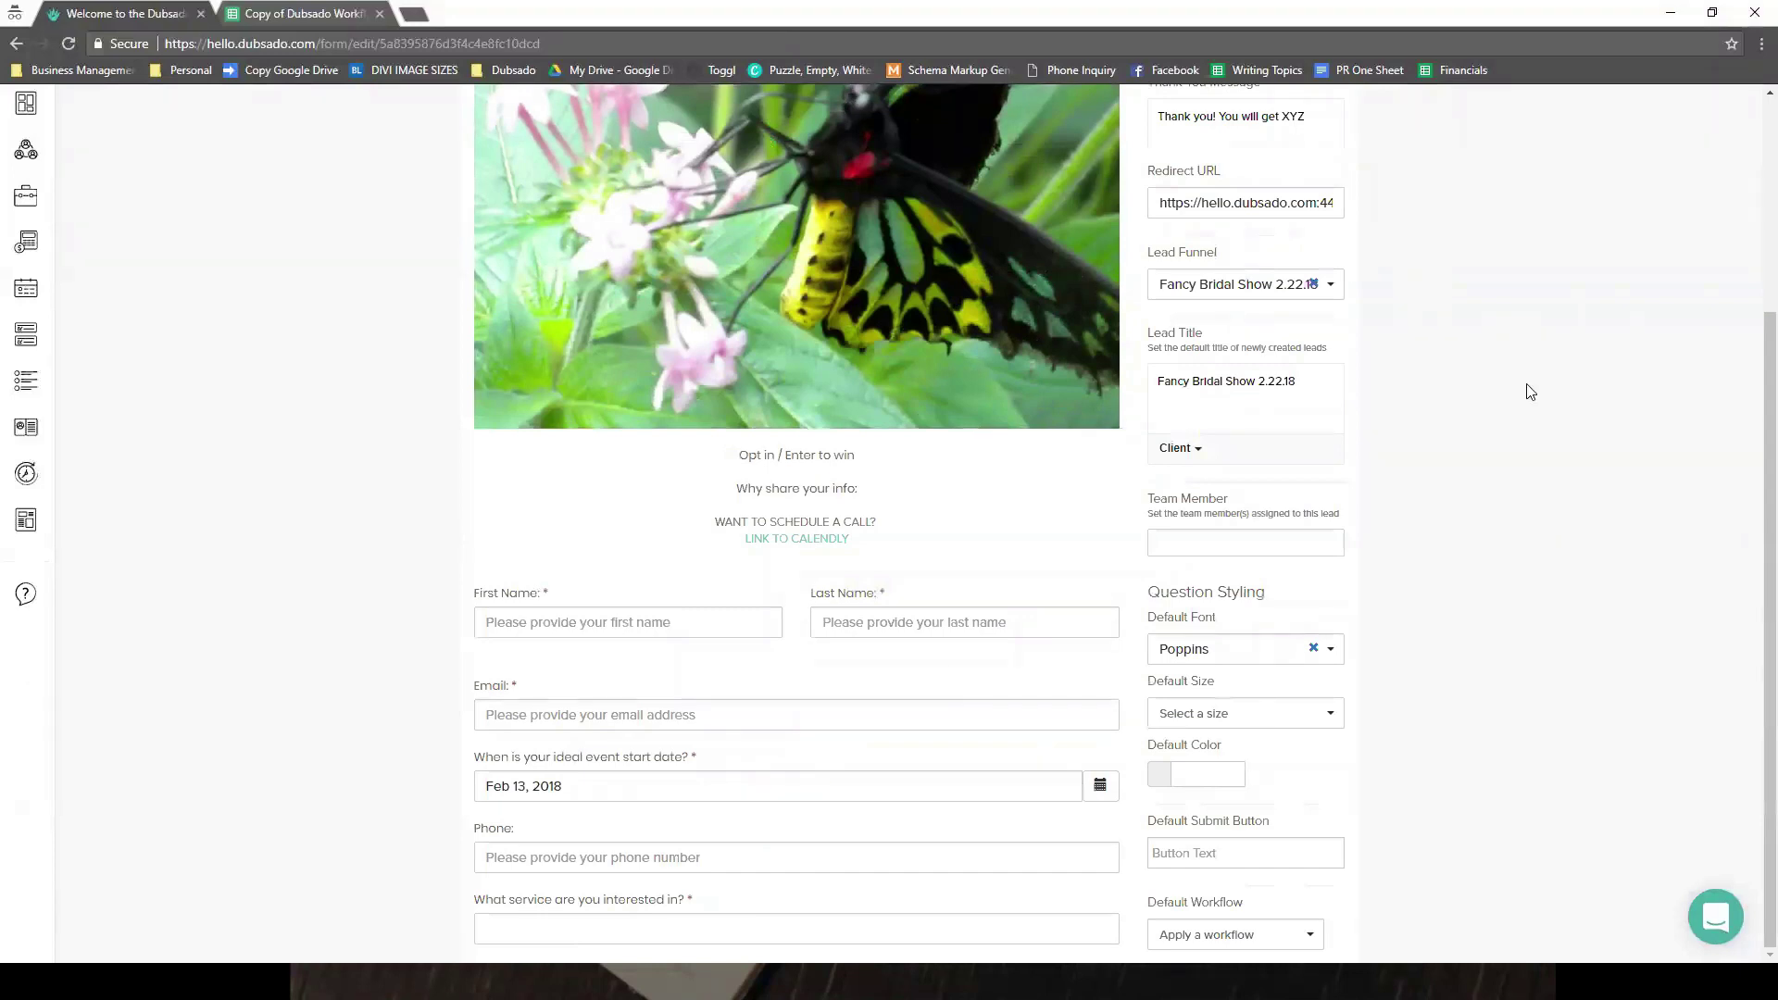
{"action": "left_click", "coordinate": [1235, 934]}
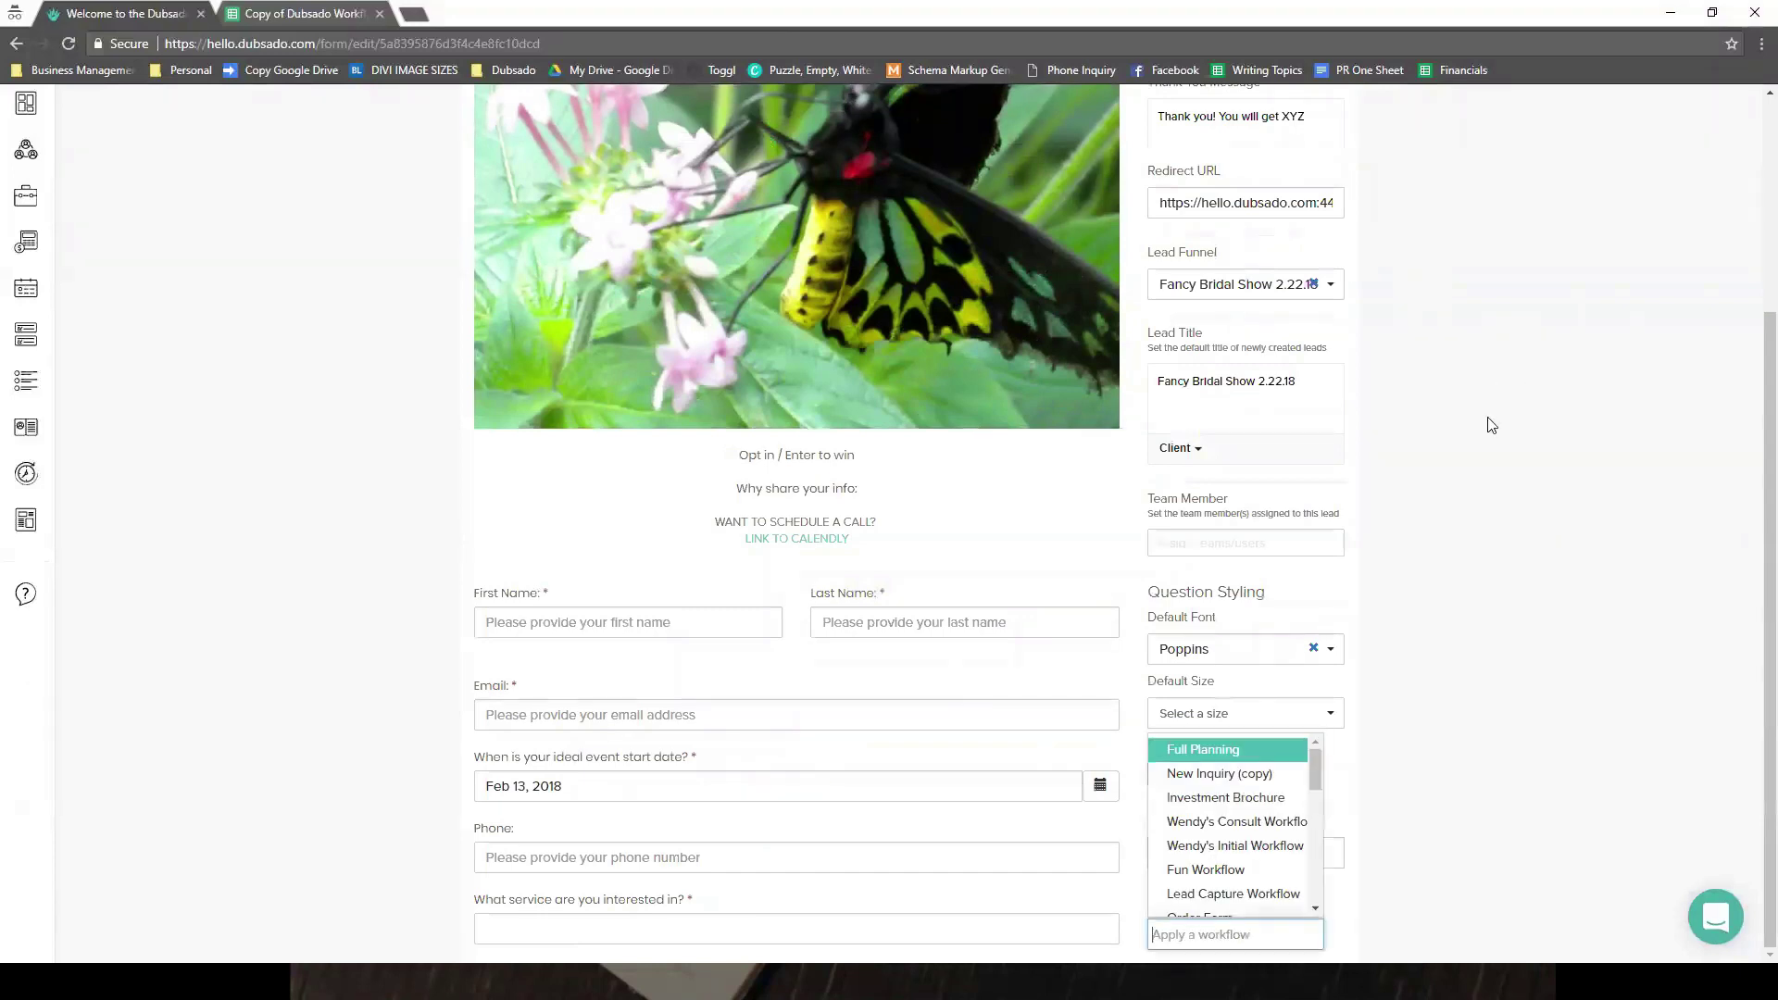
{"action": "scroll", "coordinate": [1231, 824], "scroll_direction": "down", "scroll_amount": 3}
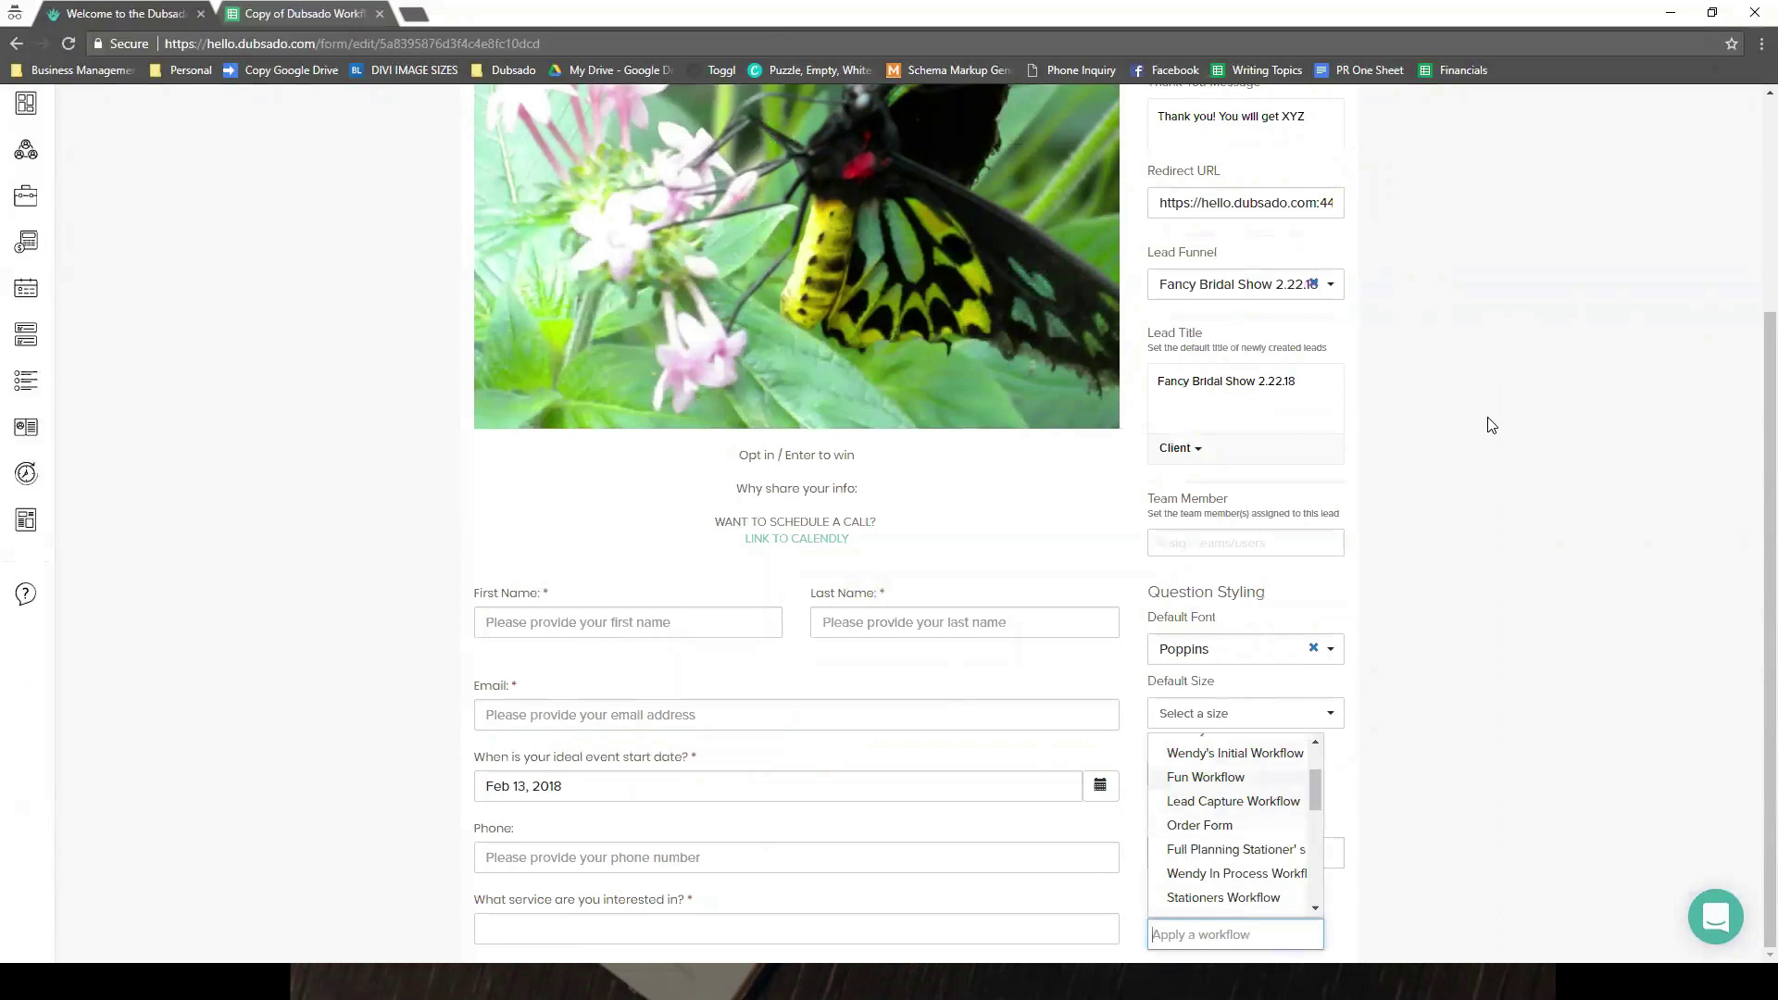
{"action": "scroll", "coordinate": [1231, 824], "scroll_direction": "up", "scroll_amount": 3}
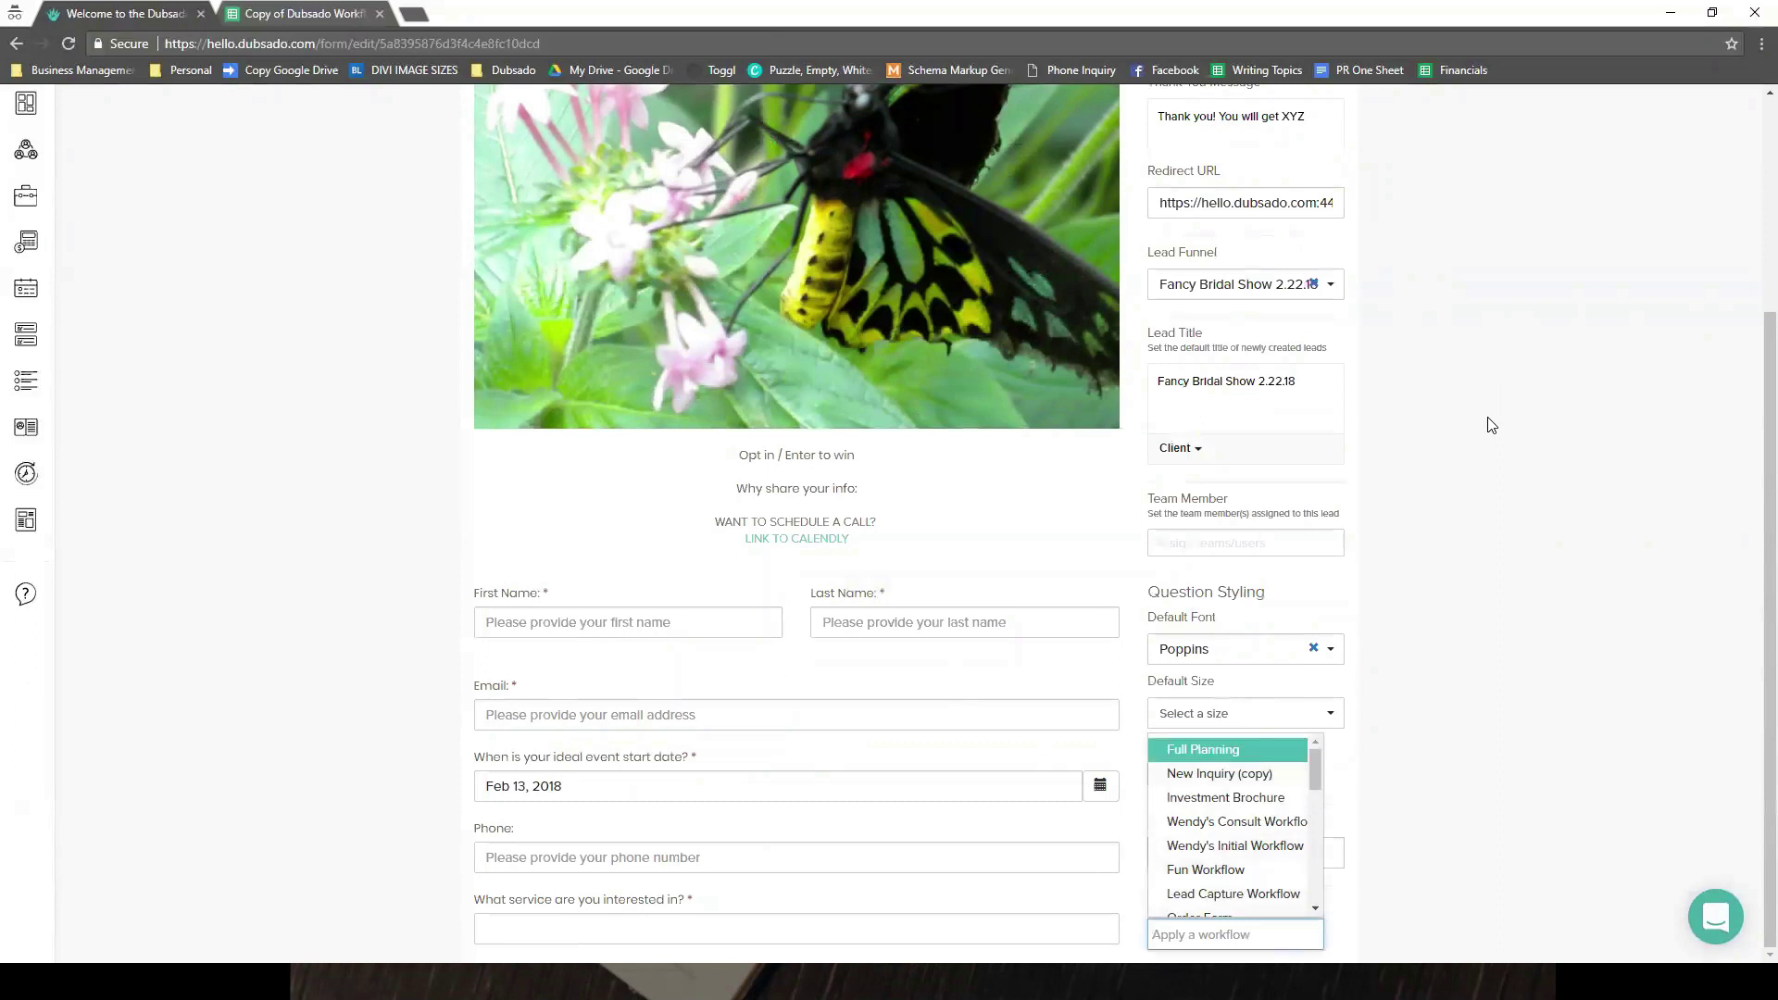
{"action": "scroll", "coordinate": [1491, 425], "scroll_direction": "up", "scroll_amount": 1}
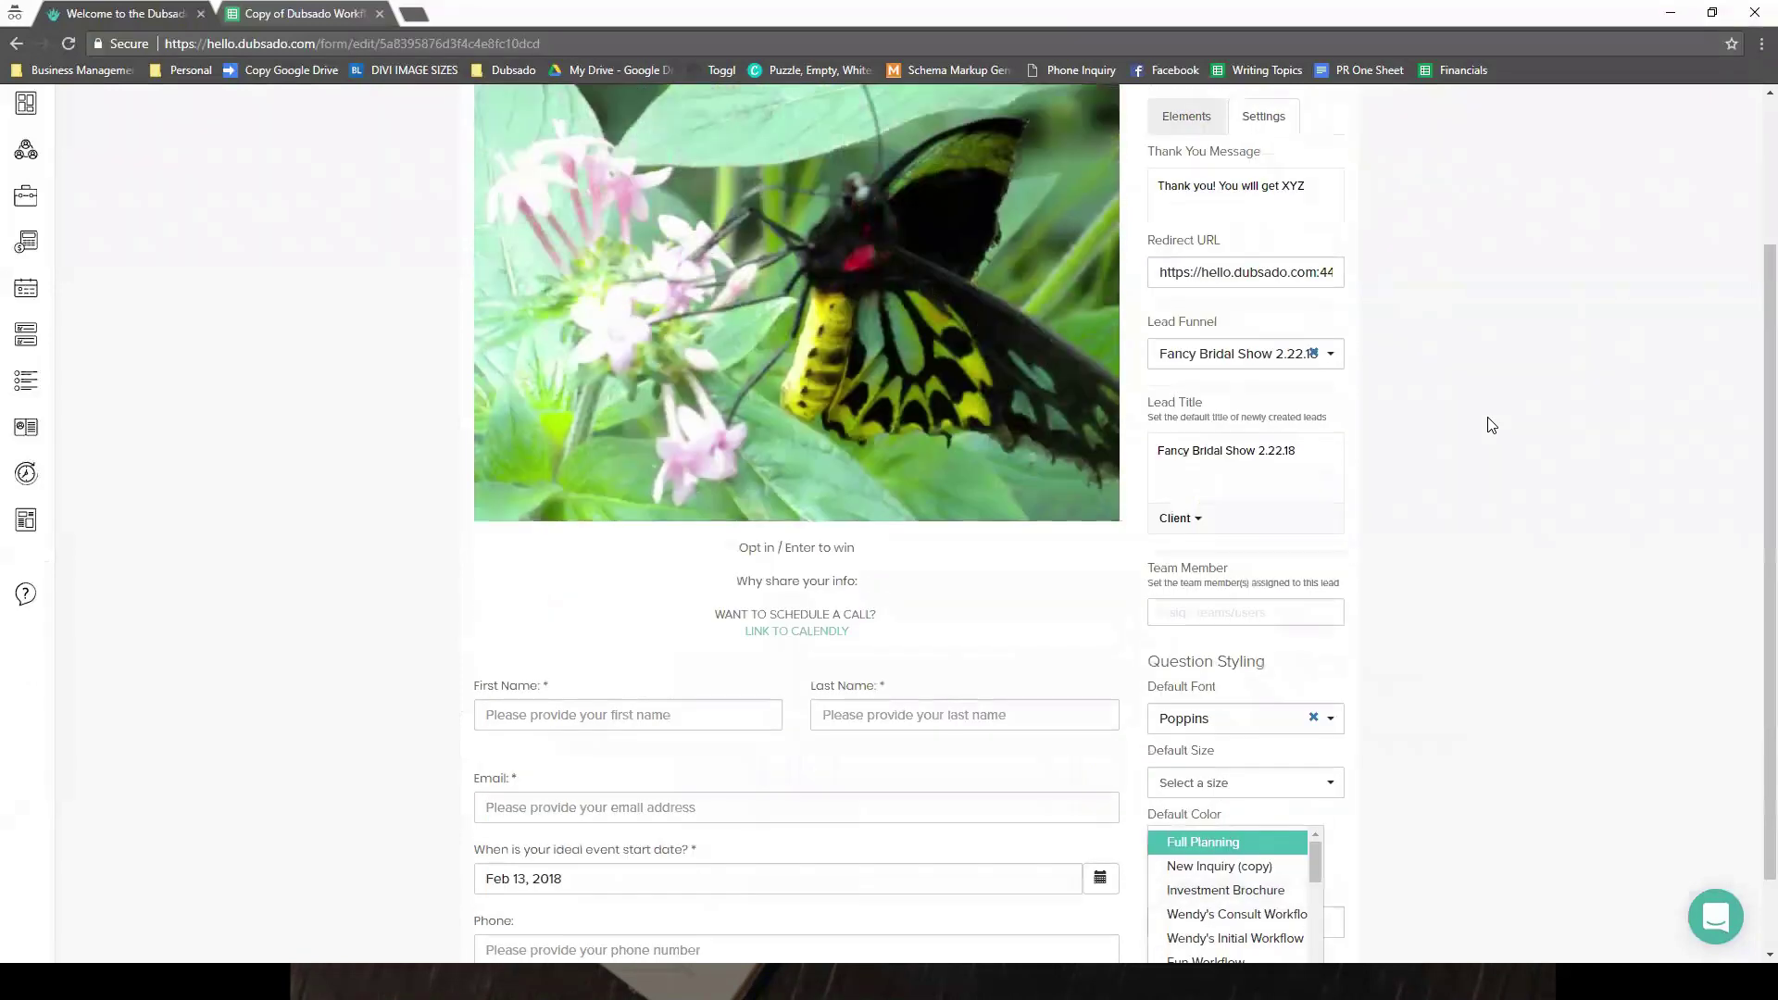
{"action": "left_click", "coordinate": [1492, 425]}
{"action": "scroll", "coordinate": [1492, 425], "scroll_direction": "down", "scroll_amount": 1}
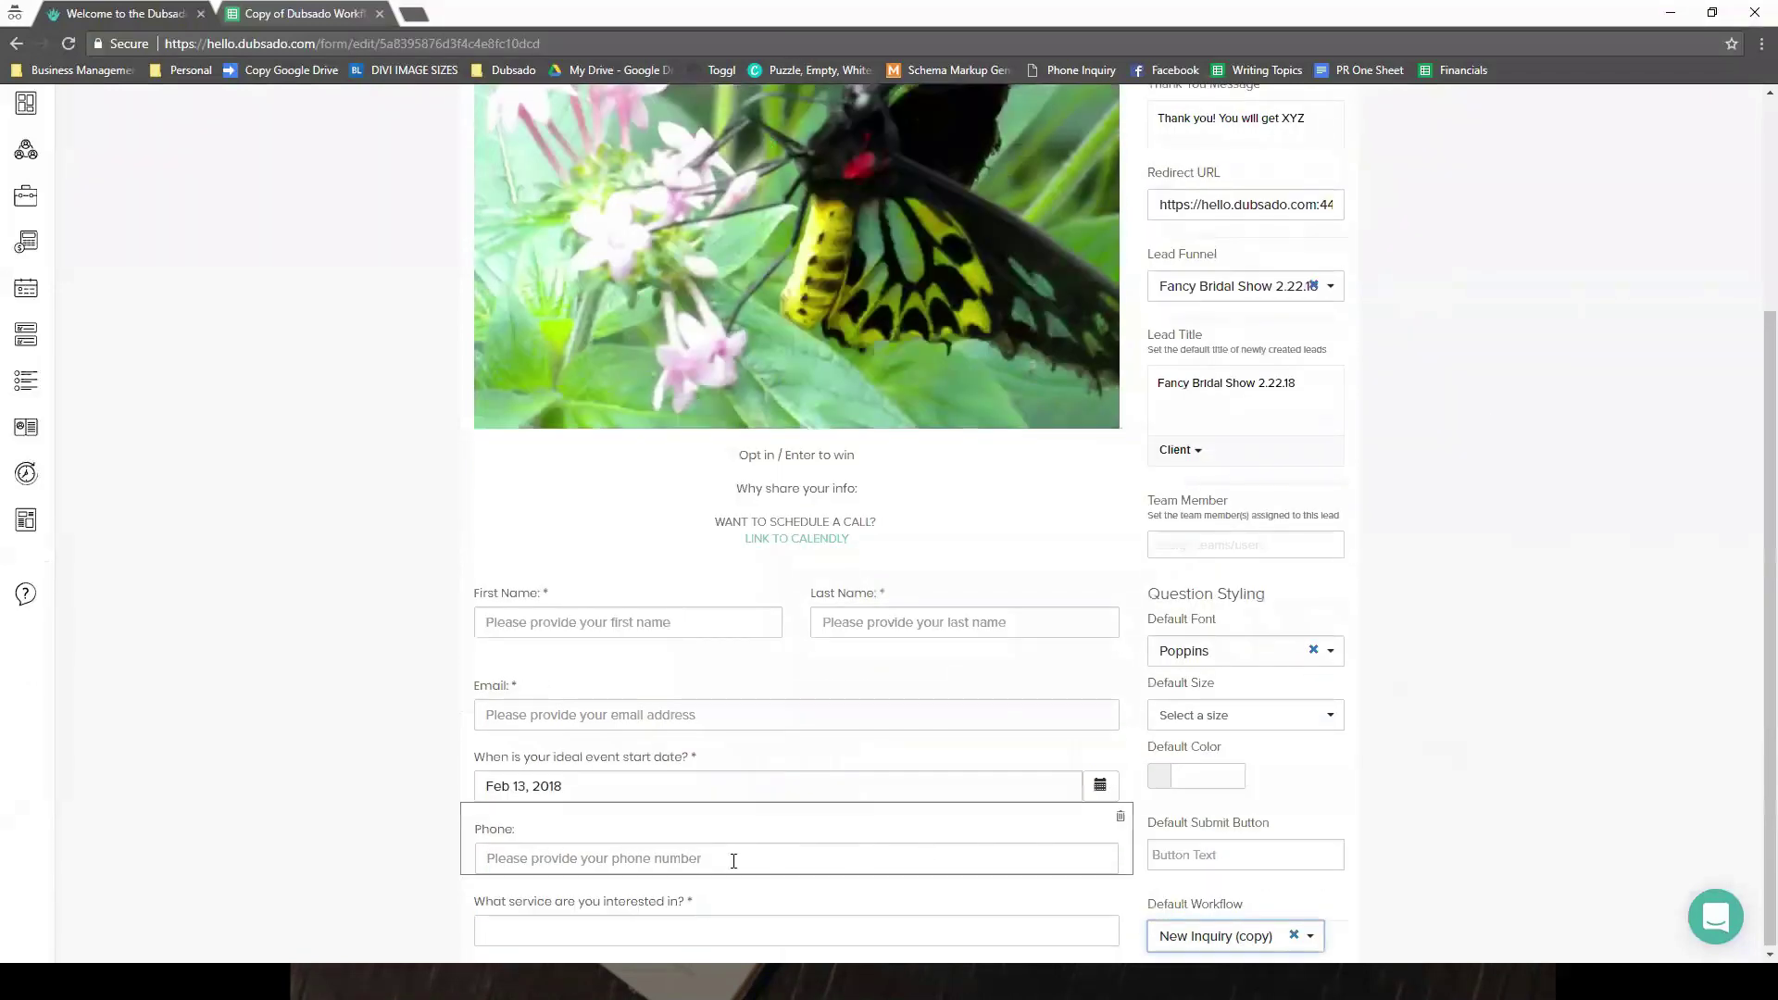
- Map the Full Planning answer to the Full Planning workflow and Day Of to Day of Planning
{"action": "left_click", "coordinate": [727, 900]}
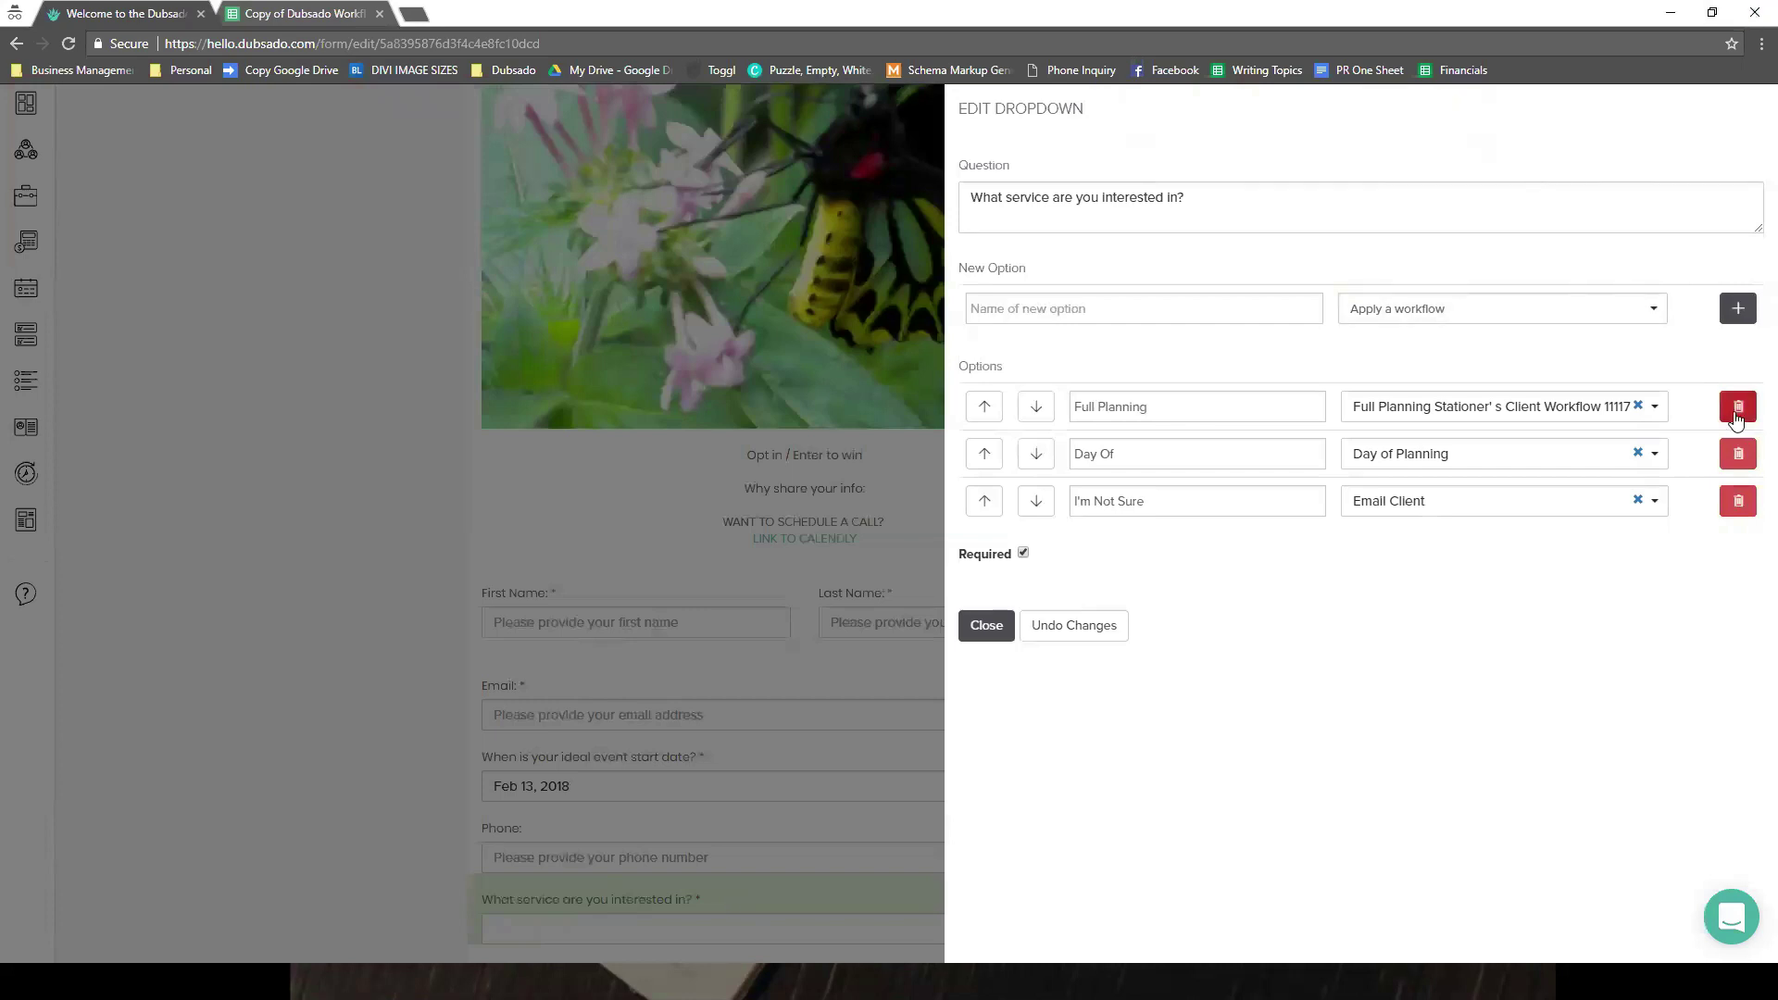
{"action": "key", "text": "Tab"}
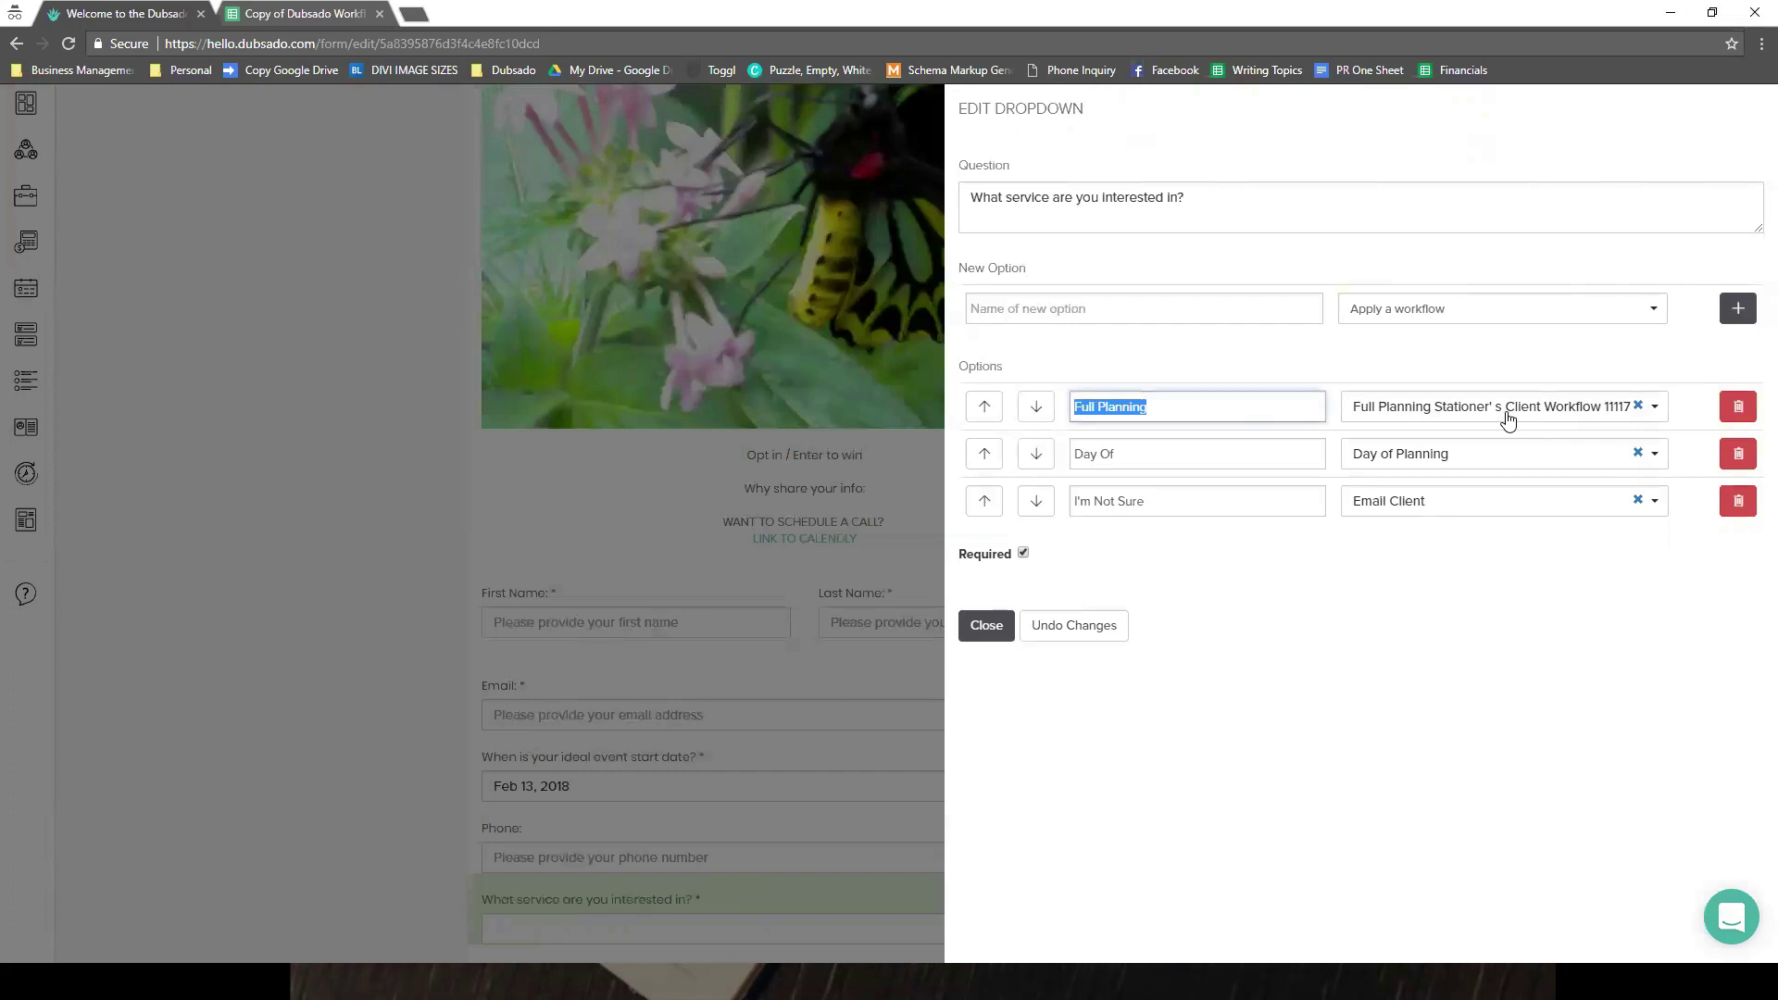
{"action": "left_click", "coordinate": [1508, 422]}
{"action": "left_click", "coordinate": [1508, 421]}
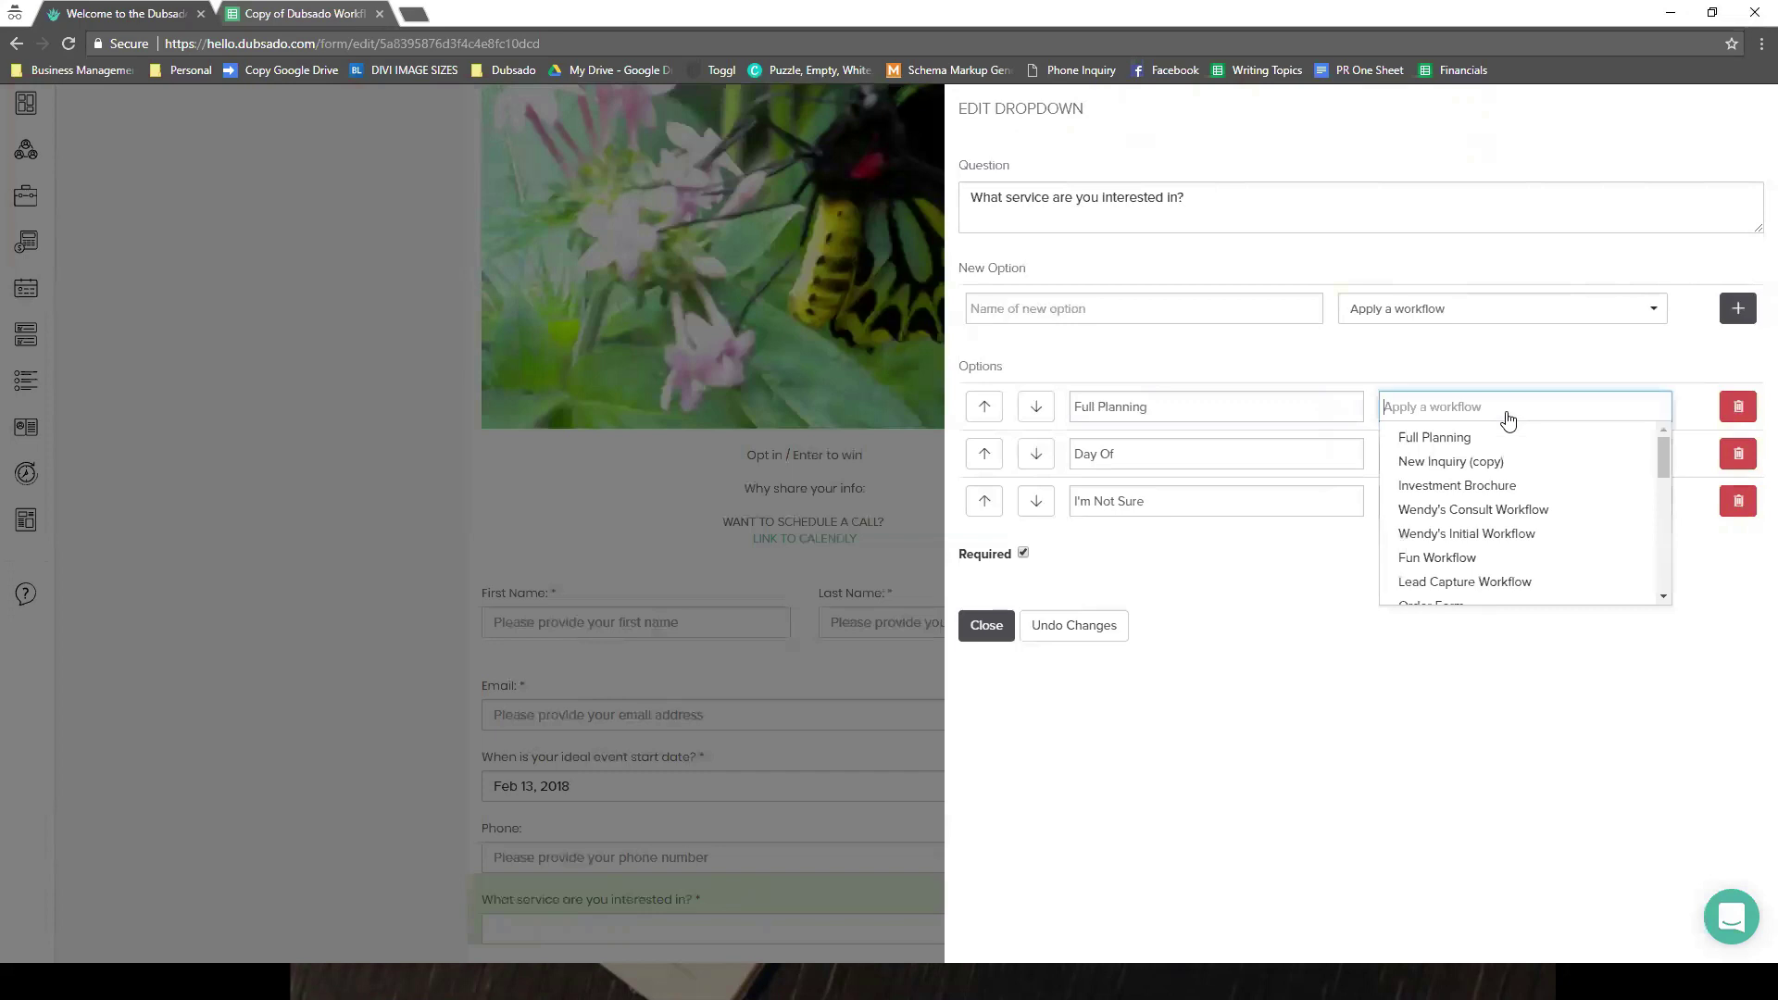
{"action": "left_click", "coordinate": [1508, 421]}
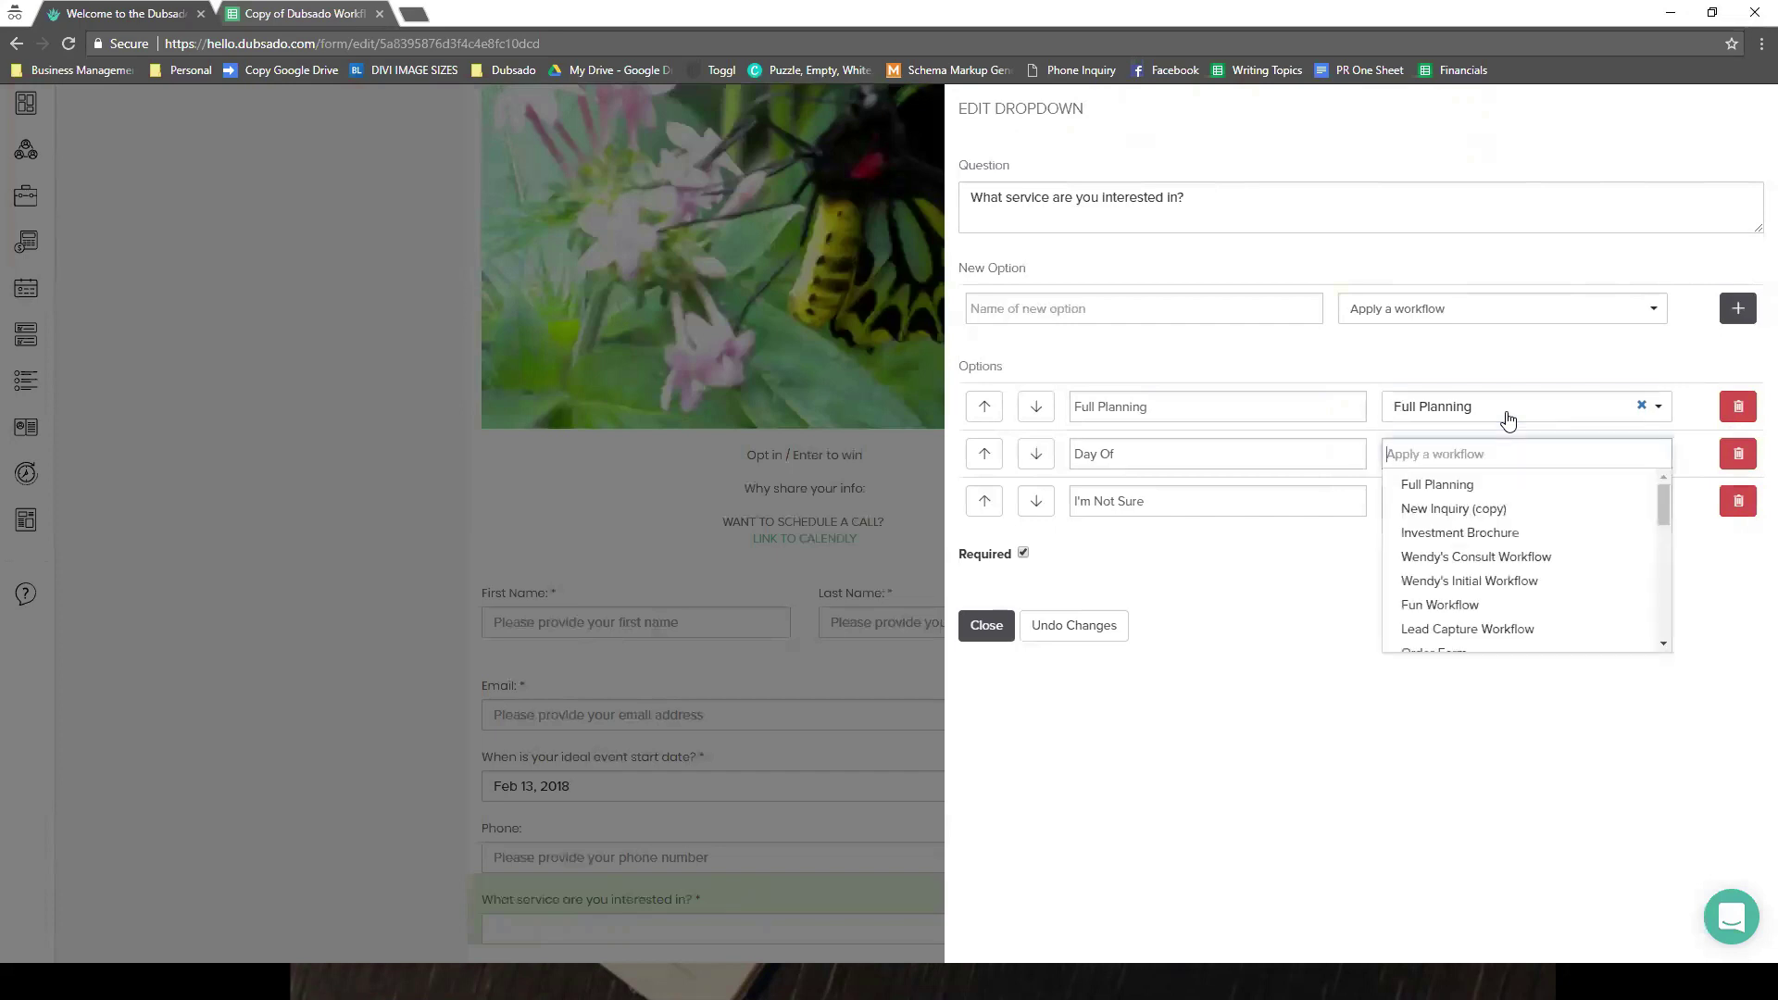
{"action": "type", "text": "day"}
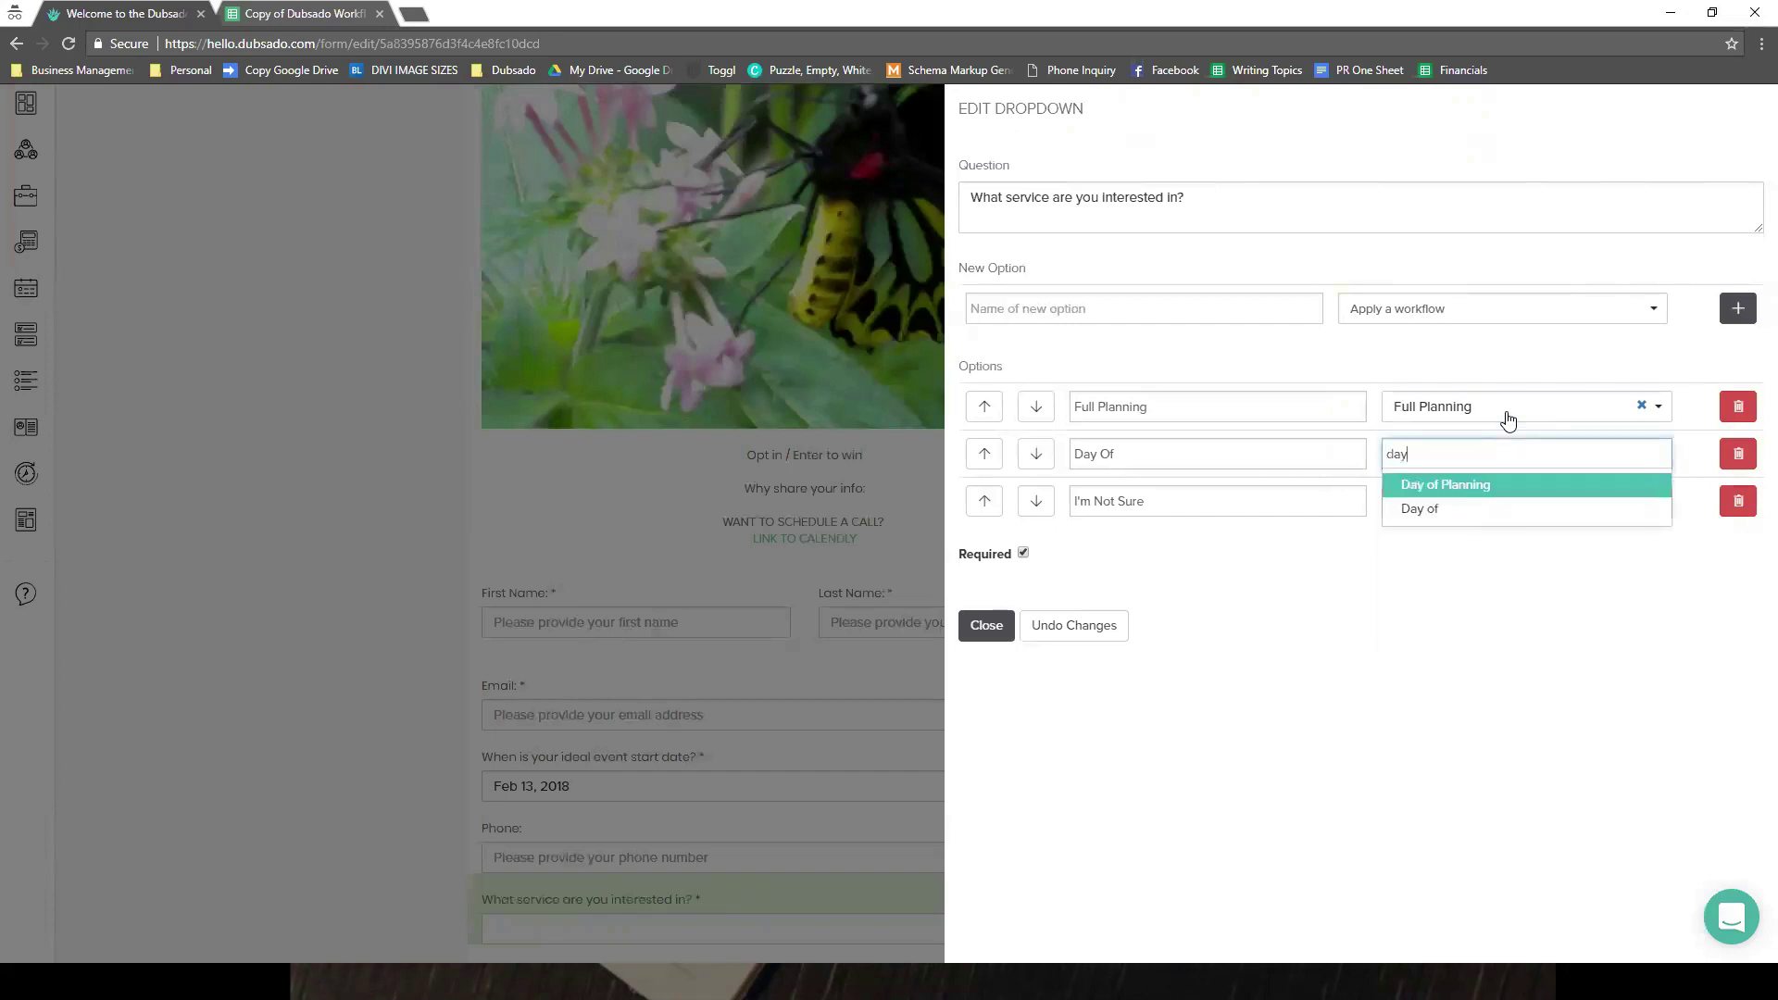
{"action": "key", "text": "Return"}
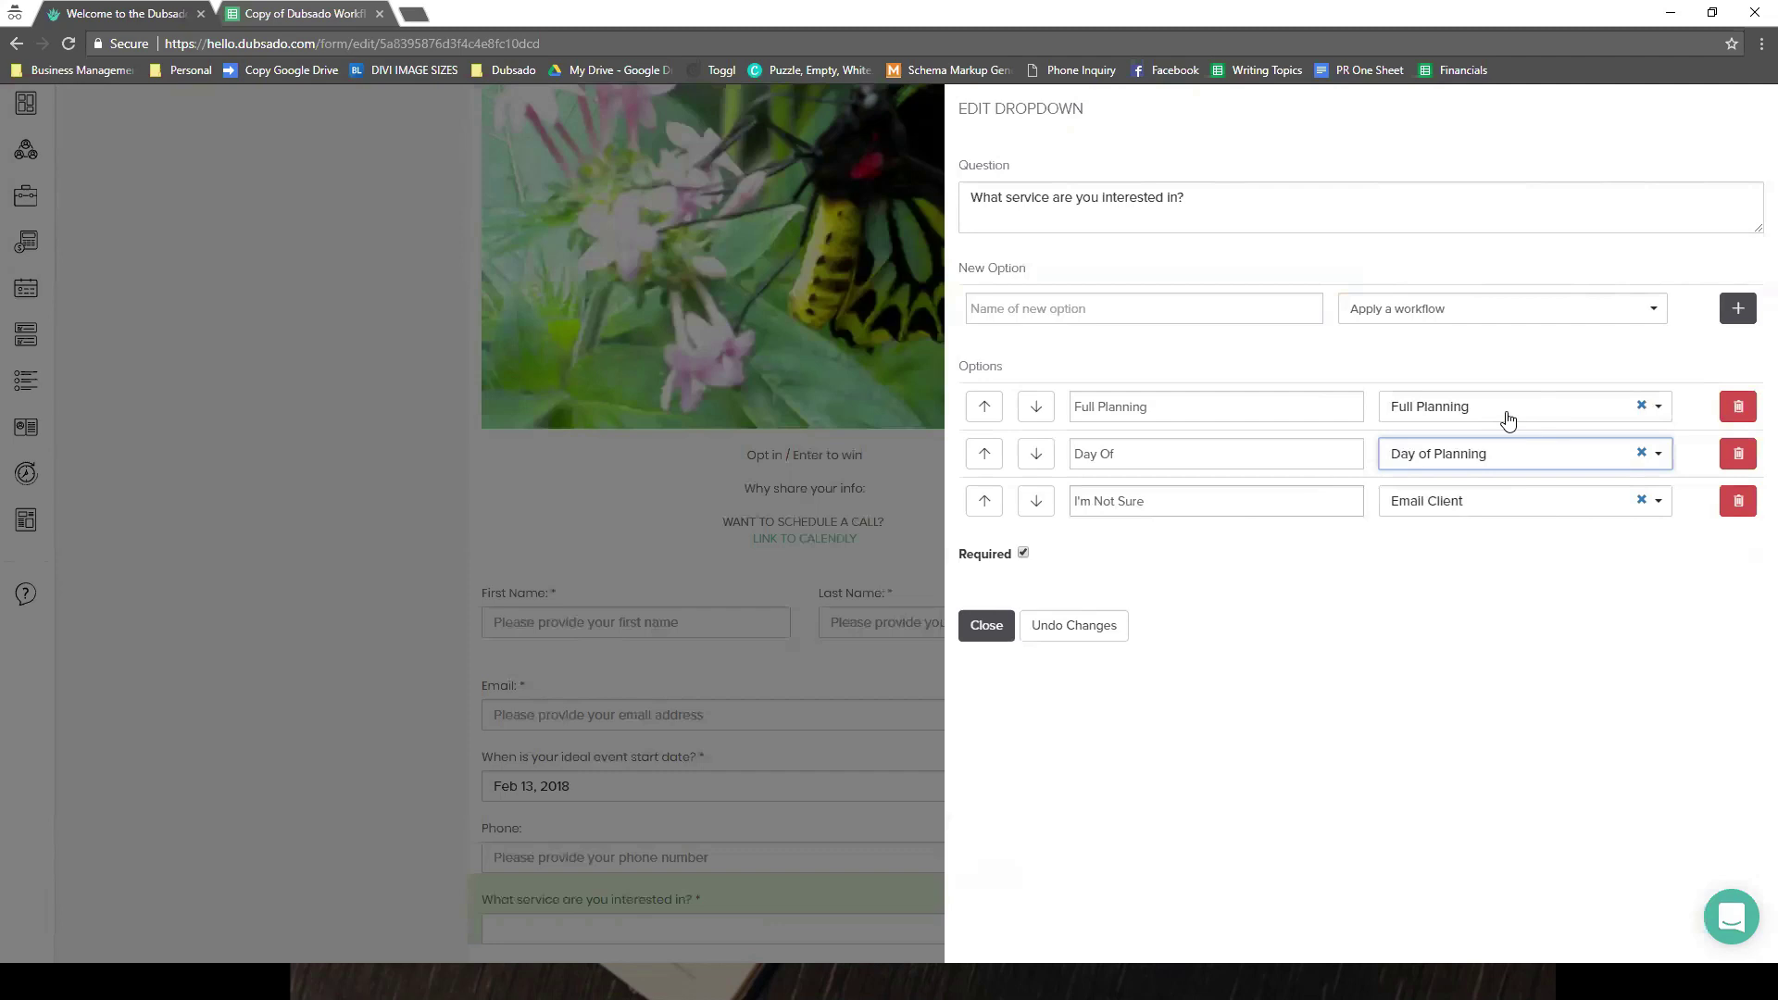
{"action": "left_click", "coordinate": [986, 625]}
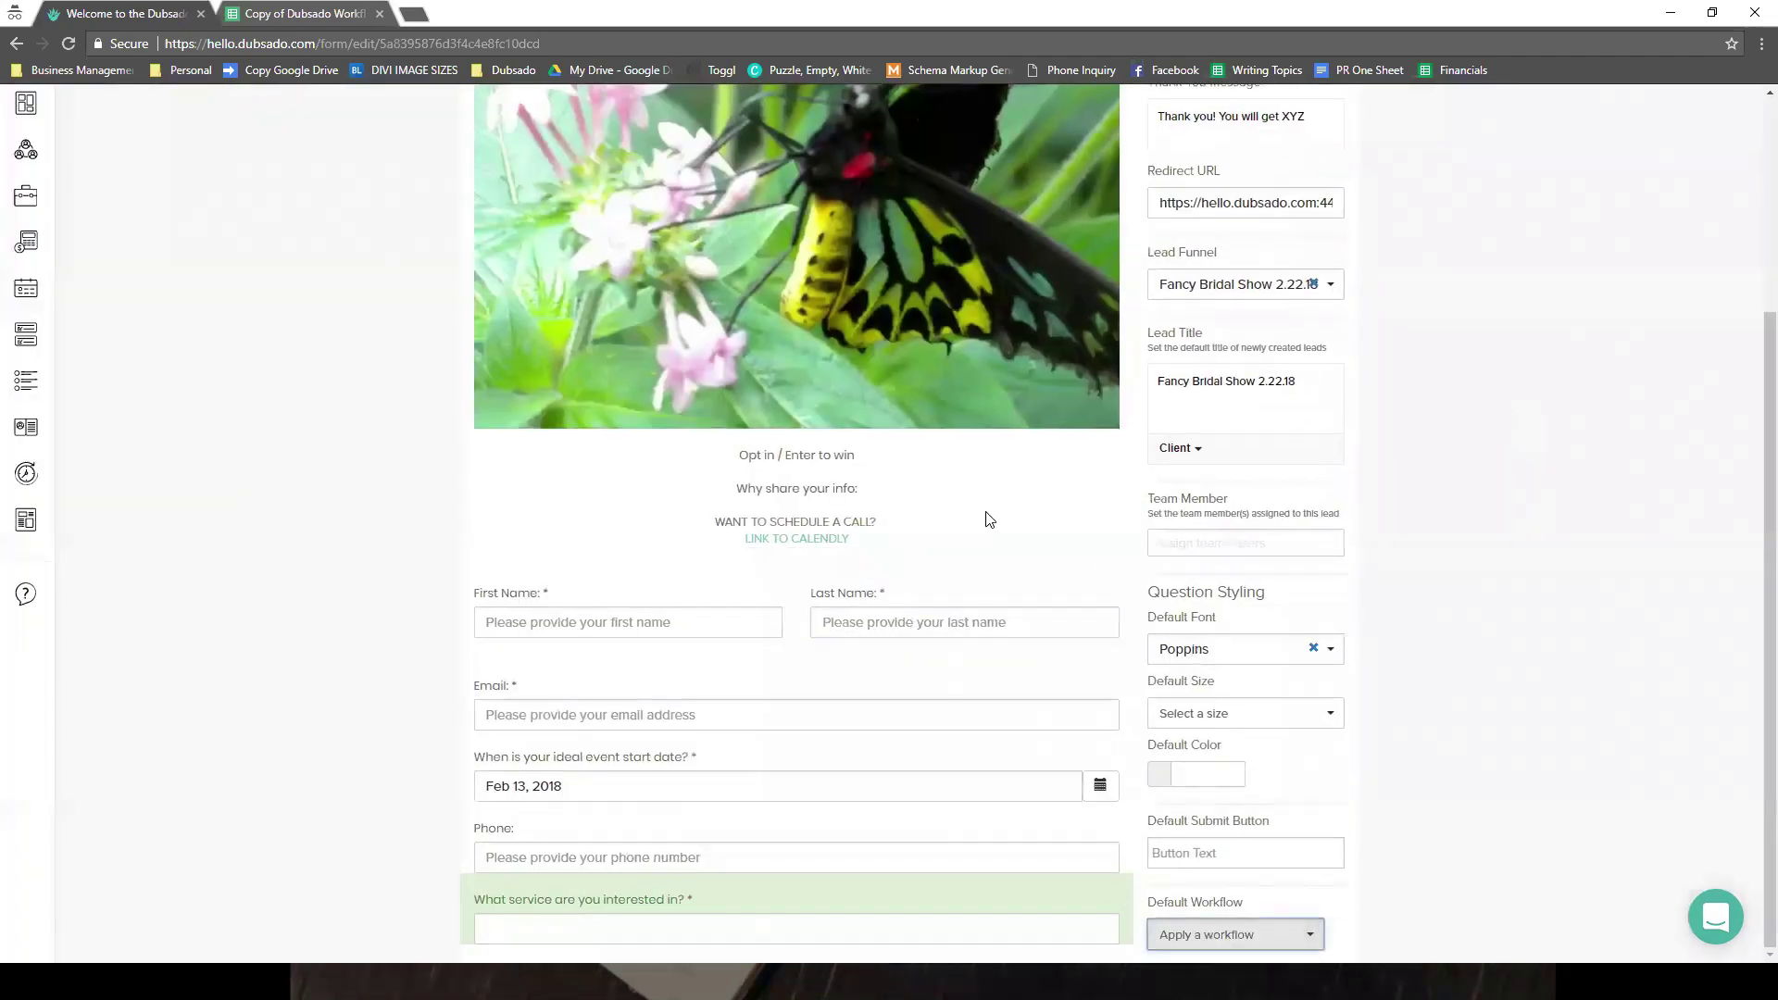
- Check both service questions route to Full Planning, Day of Planning and Email Client workflows
{"action": "scroll", "coordinate": [983, 687], "scroll_direction": "up", "scroll_amount": 4}
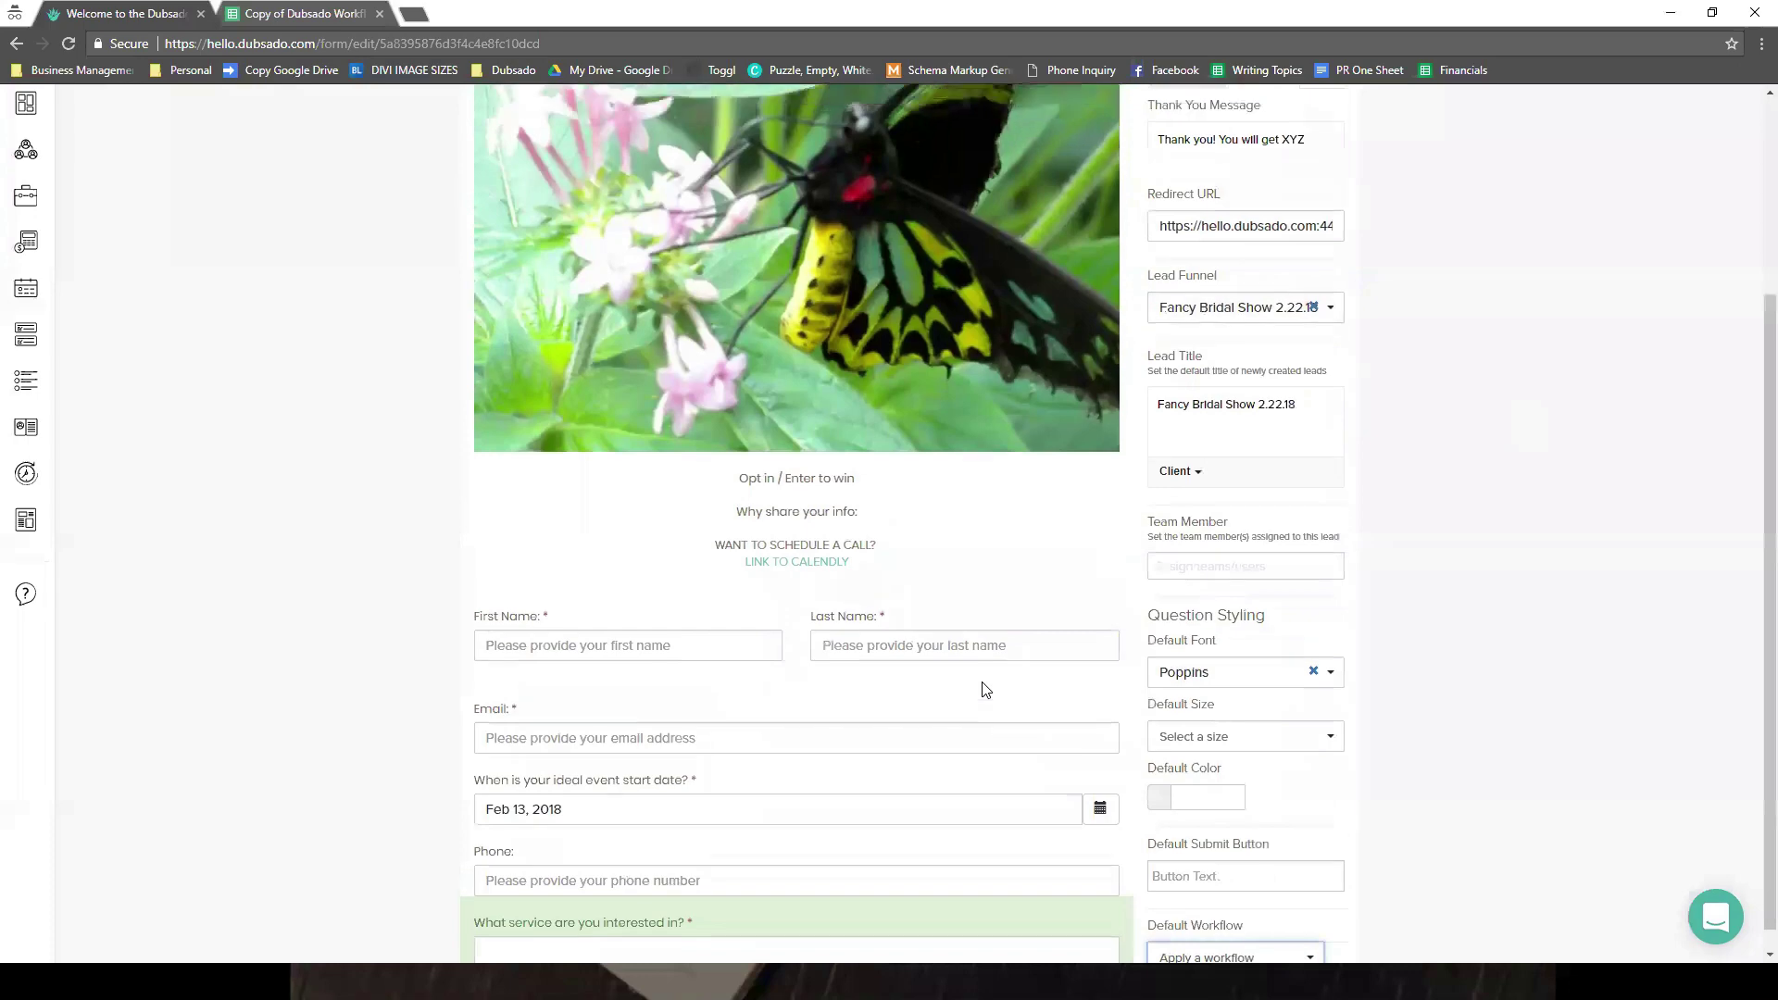
{"action": "left_click", "coordinate": [1186, 238]}
{"action": "scroll", "coordinate": [983, 688], "scroll_direction": "down", "scroll_amount": 3}
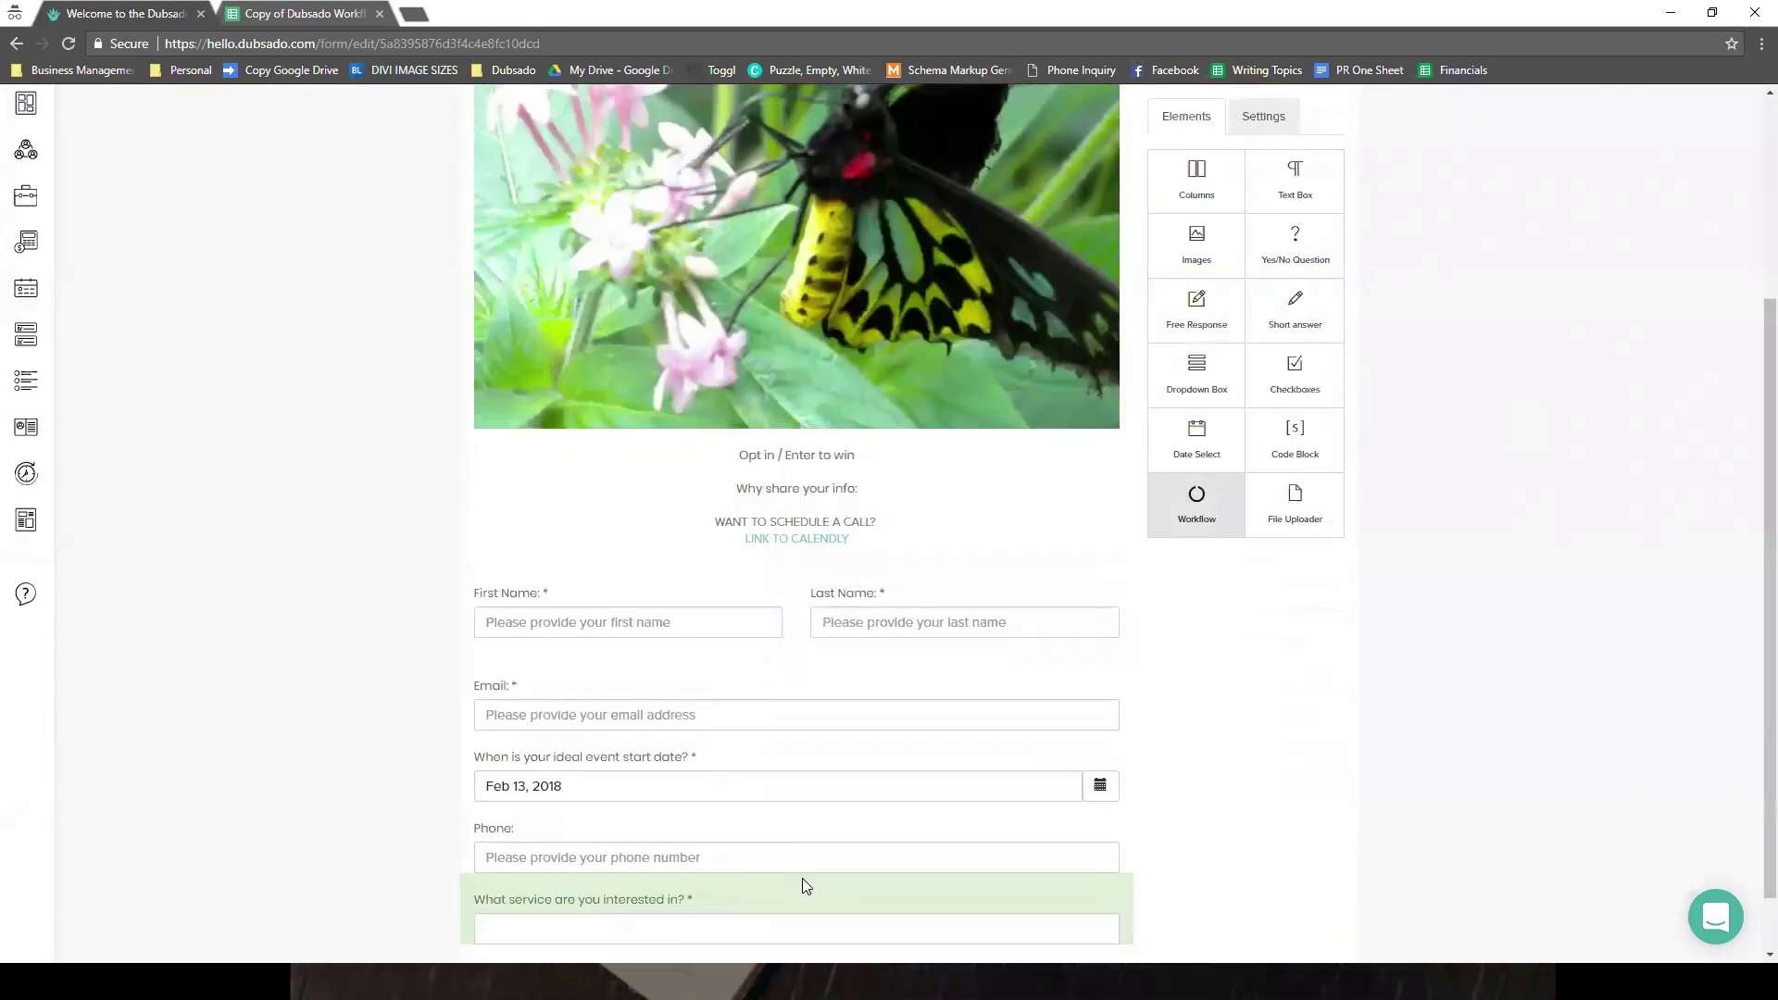
{"action": "scroll", "coordinate": [802, 878], "scroll_direction": "down", "scroll_amount": 1}
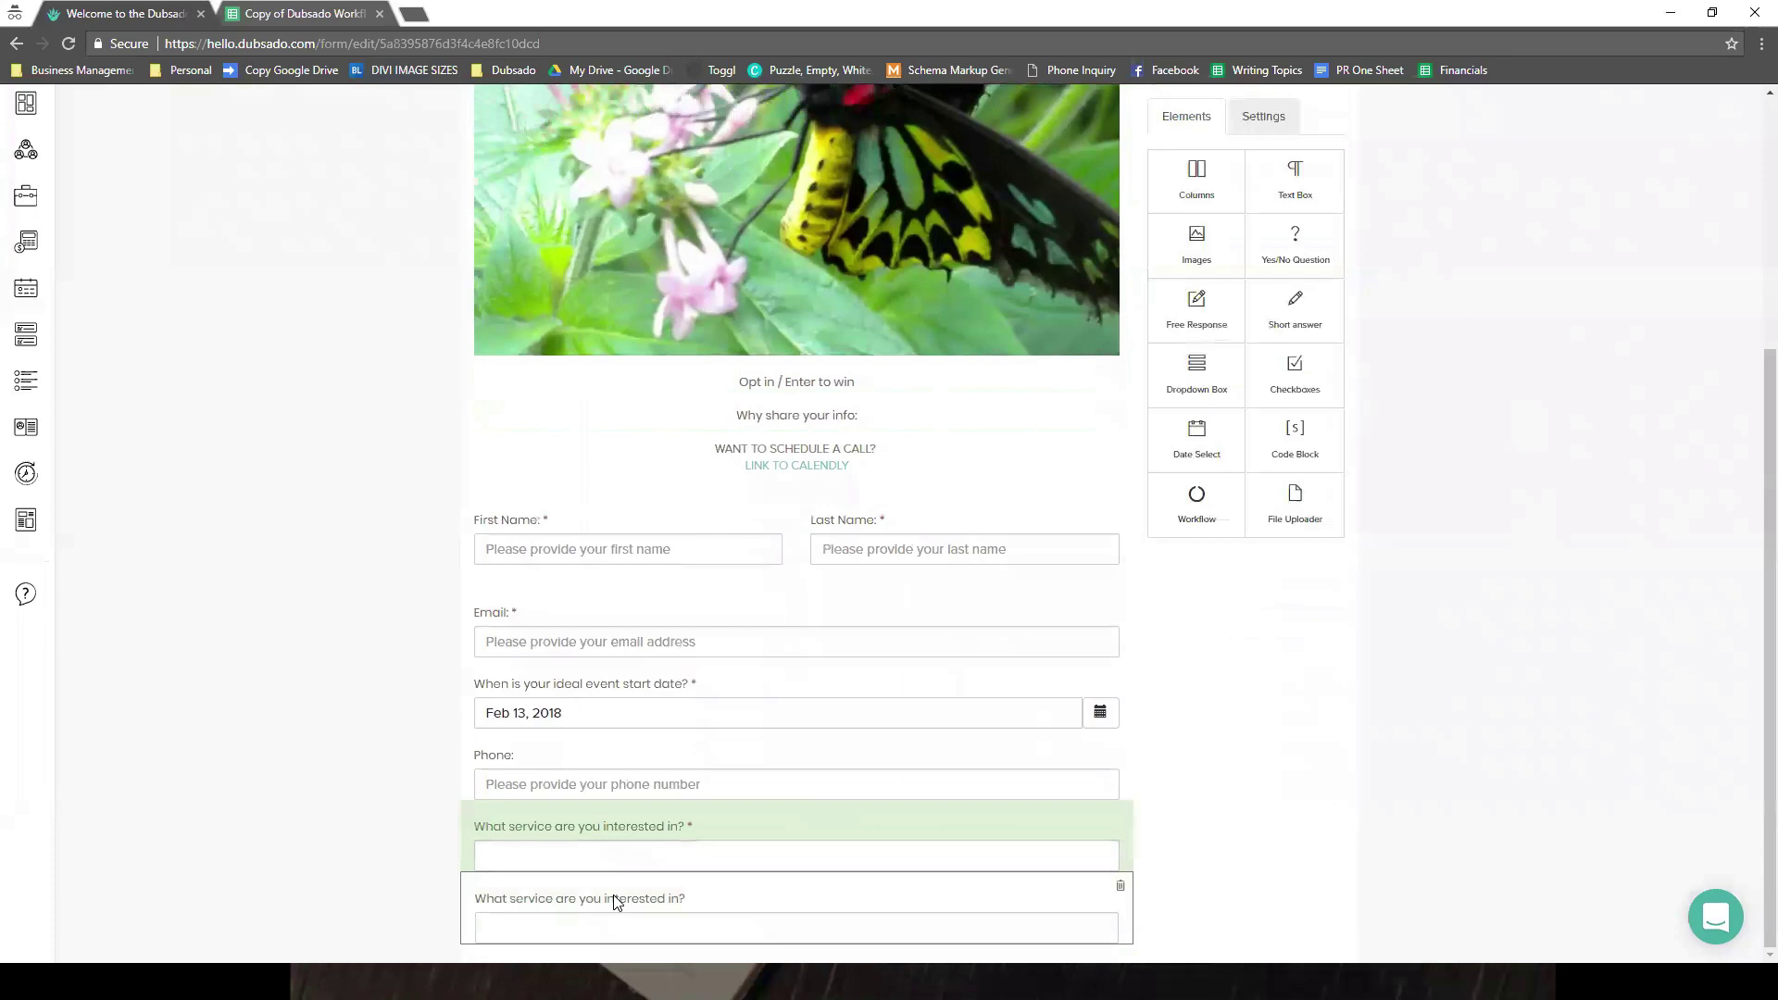
{"action": "left_click", "coordinate": [613, 895]}
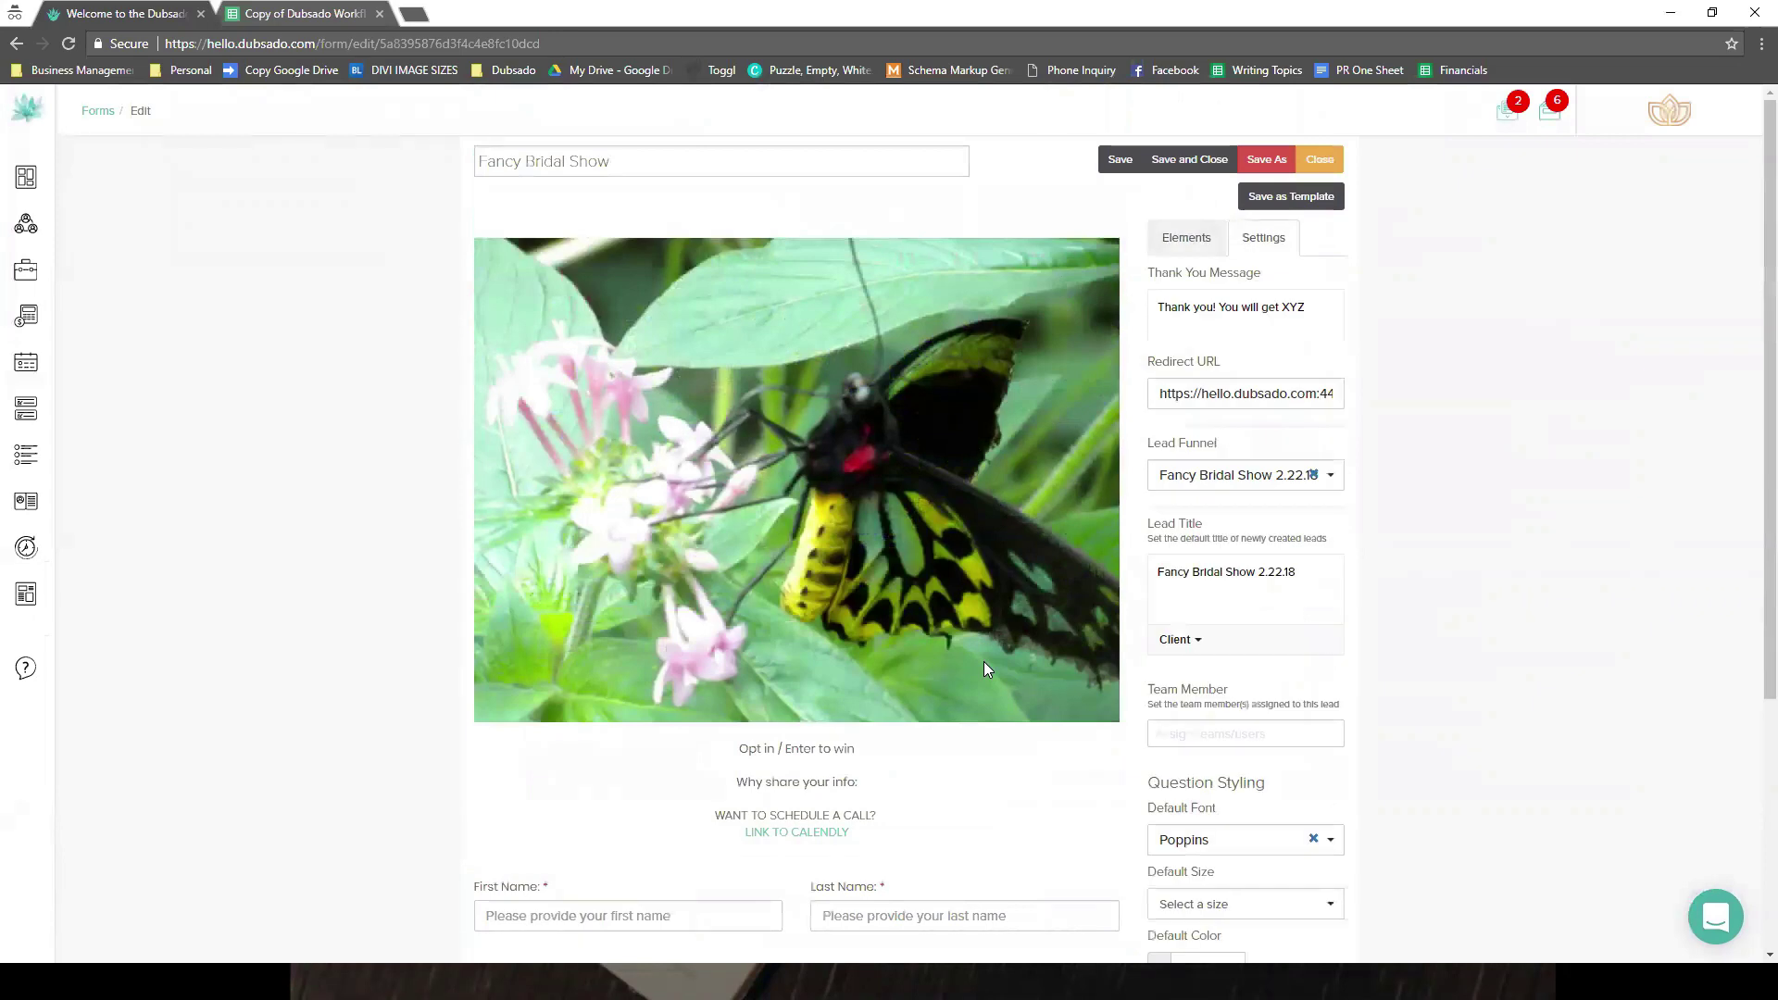
{"action": "scroll", "coordinate": [983, 661], "scroll_direction": "down", "scroll_amount": 2}
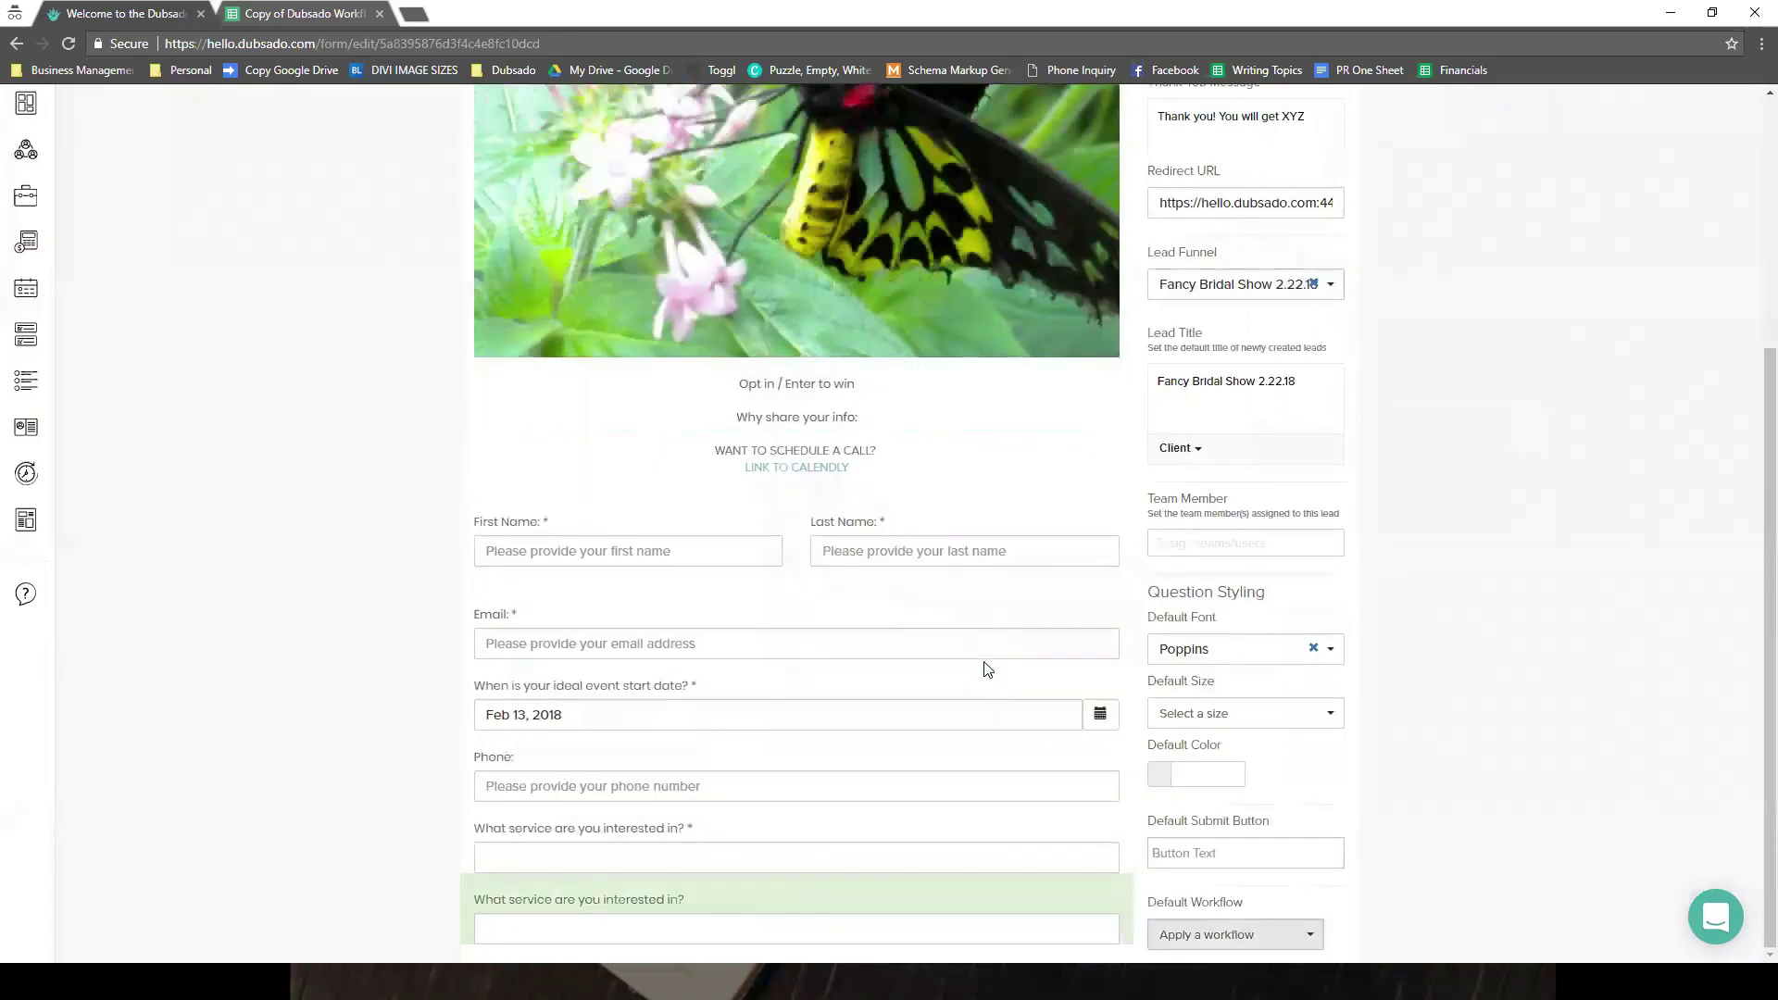
{"action": "left_click", "coordinate": [853, 825]}
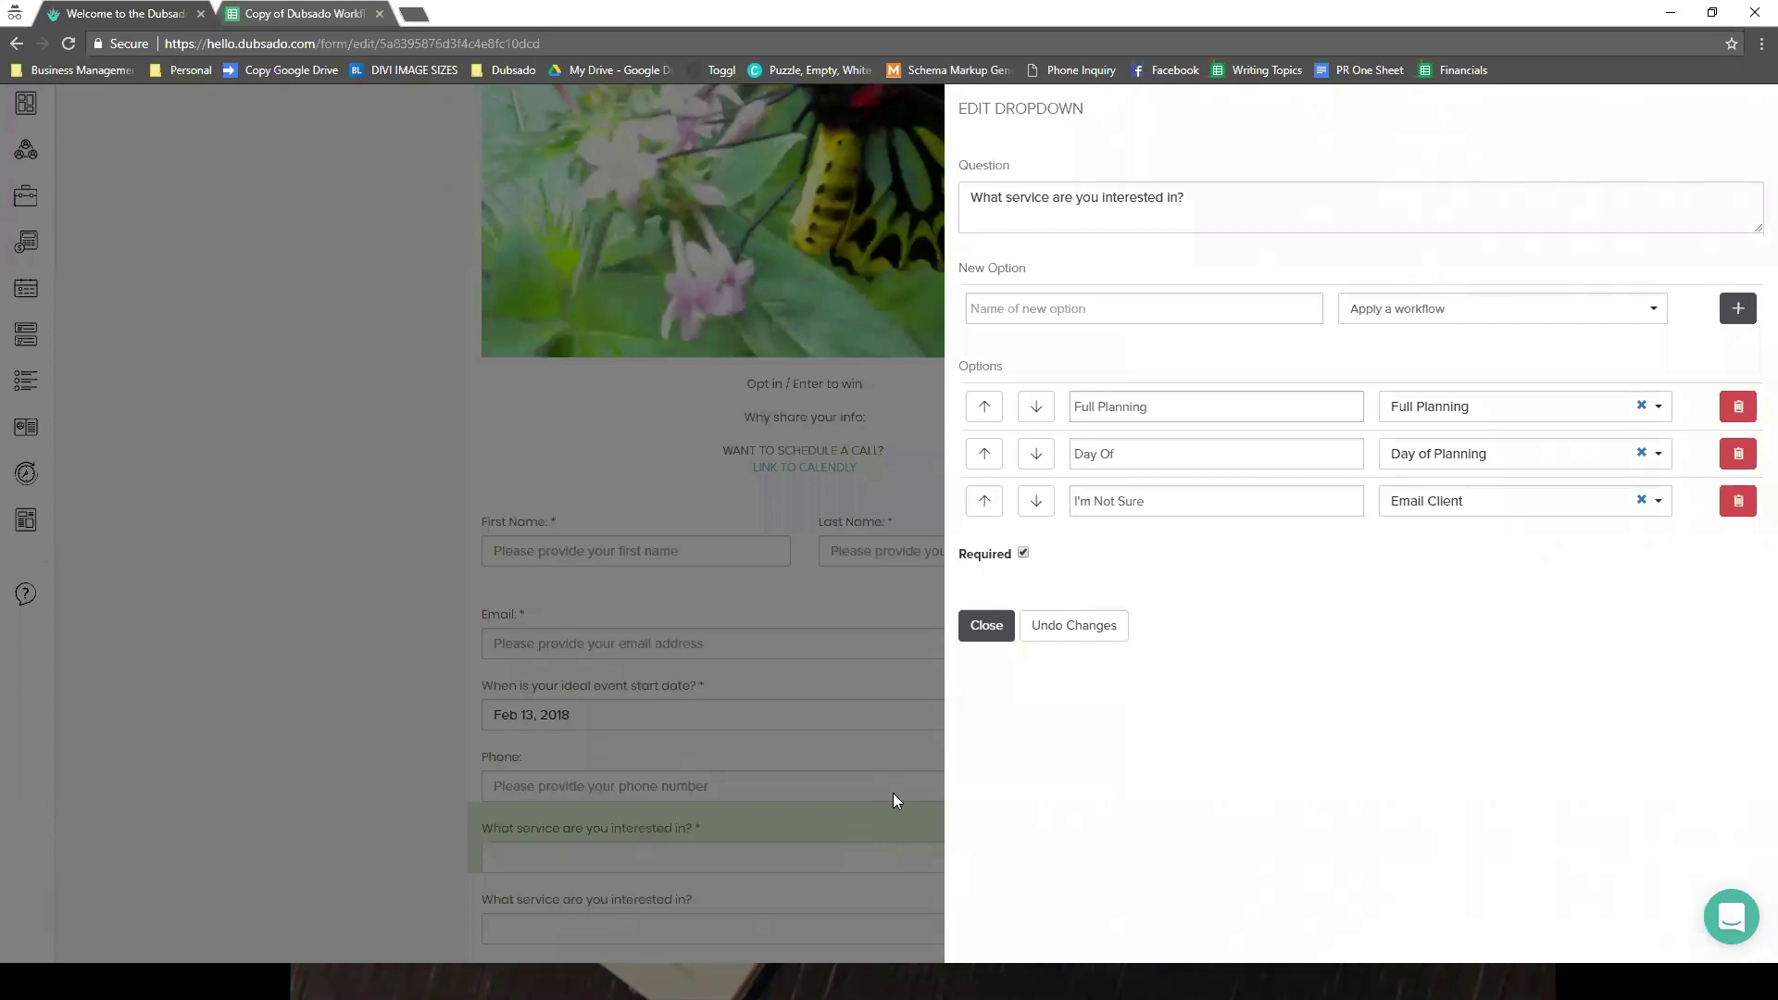
{"action": "left_click", "coordinate": [986, 625]}
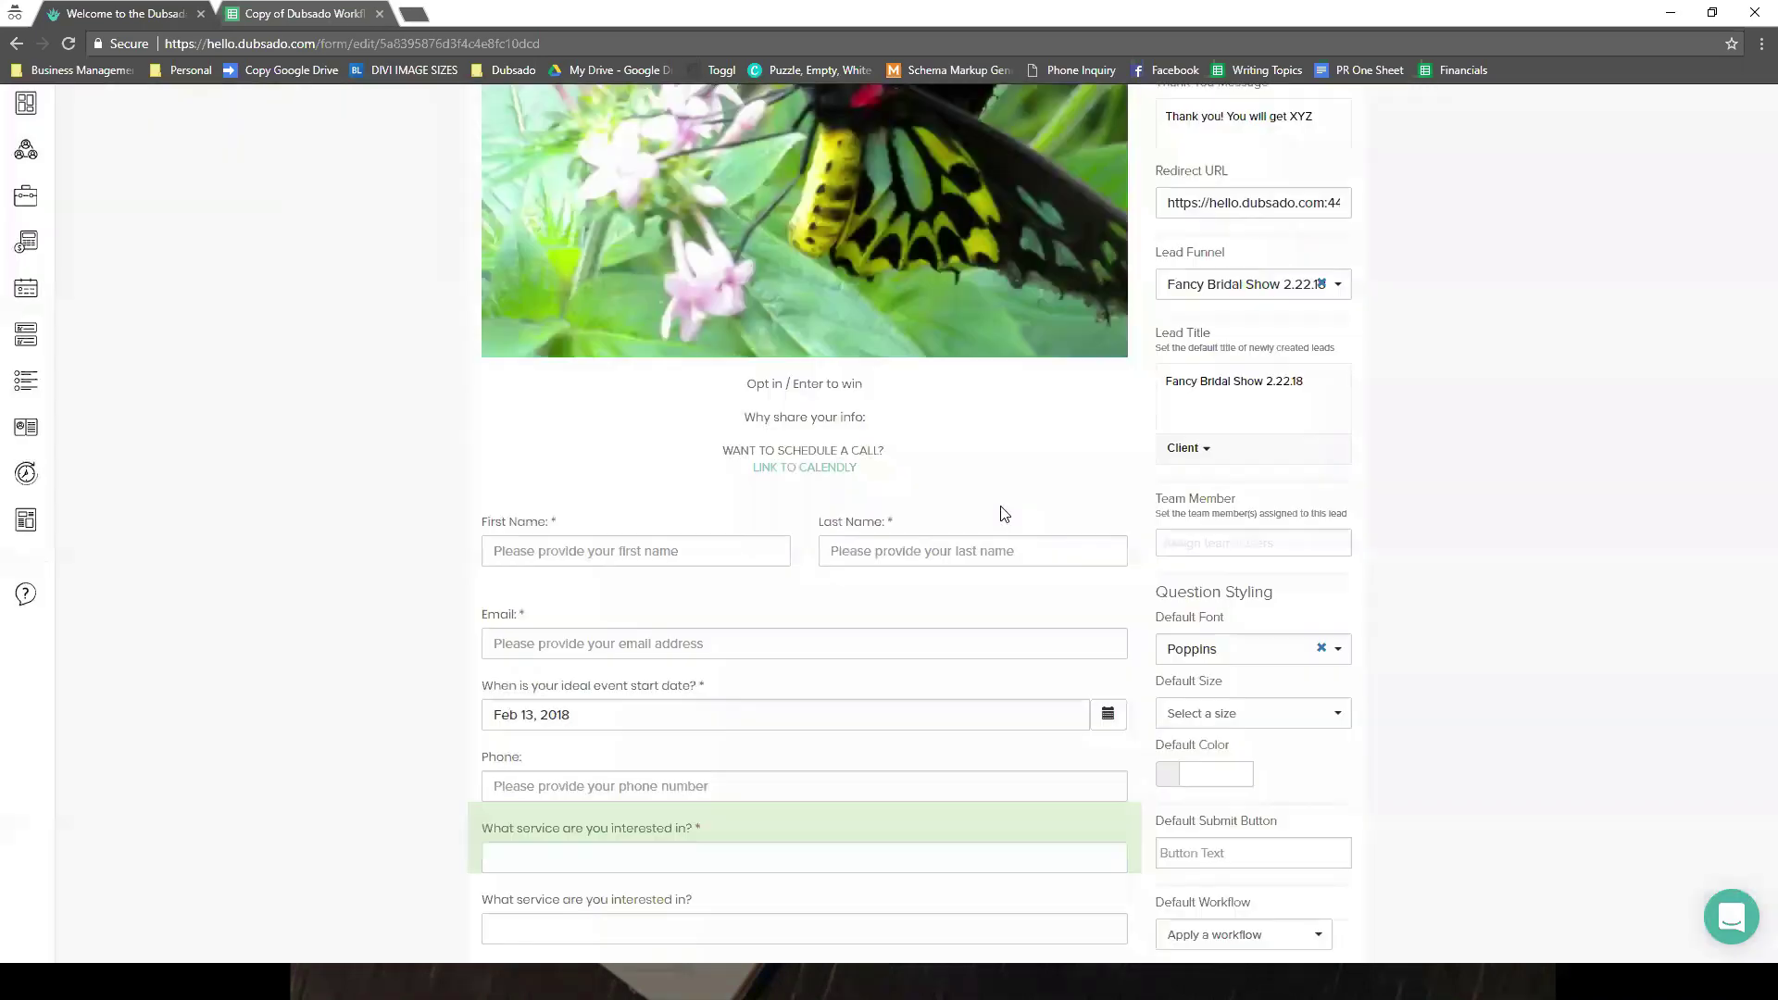
{"action": "scroll", "coordinate": [1001, 513], "scroll_direction": "up", "scroll_amount": 3}
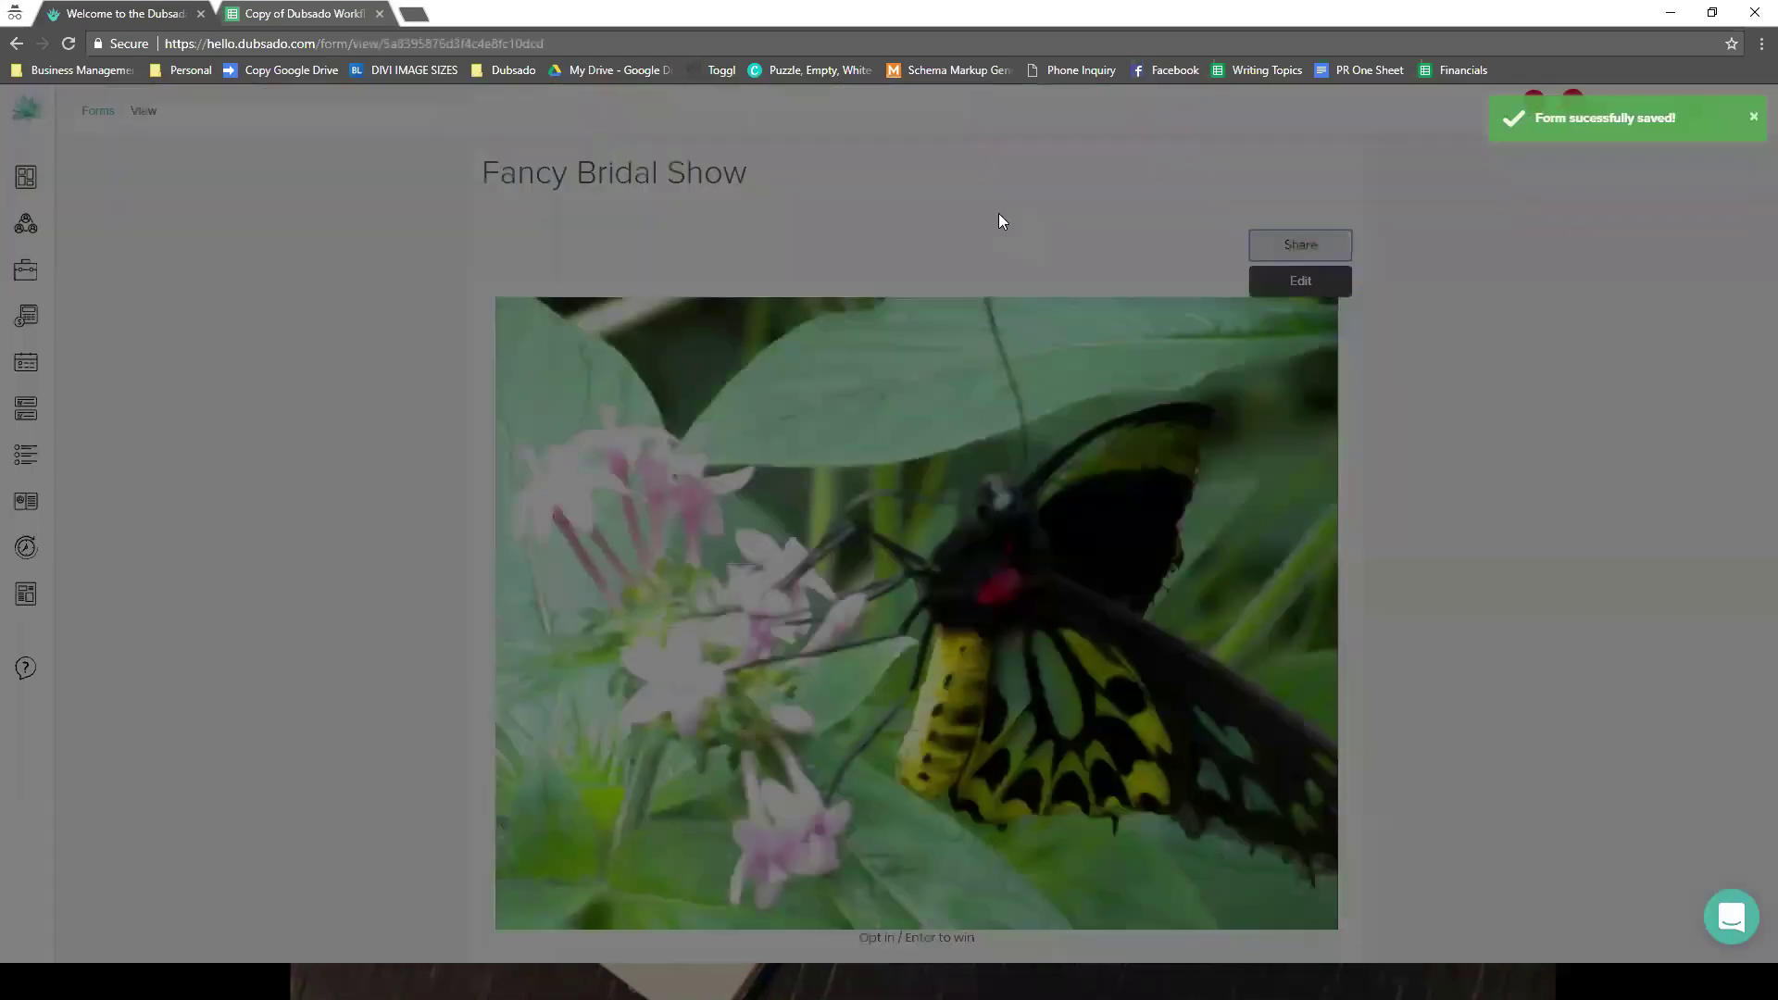
- Copy the form's Direct Link from Share and load it in a new browser tab
{"action": "left_click", "coordinate": [859, 667]}
{"action": "triple_click", "coordinate": [859, 666]}
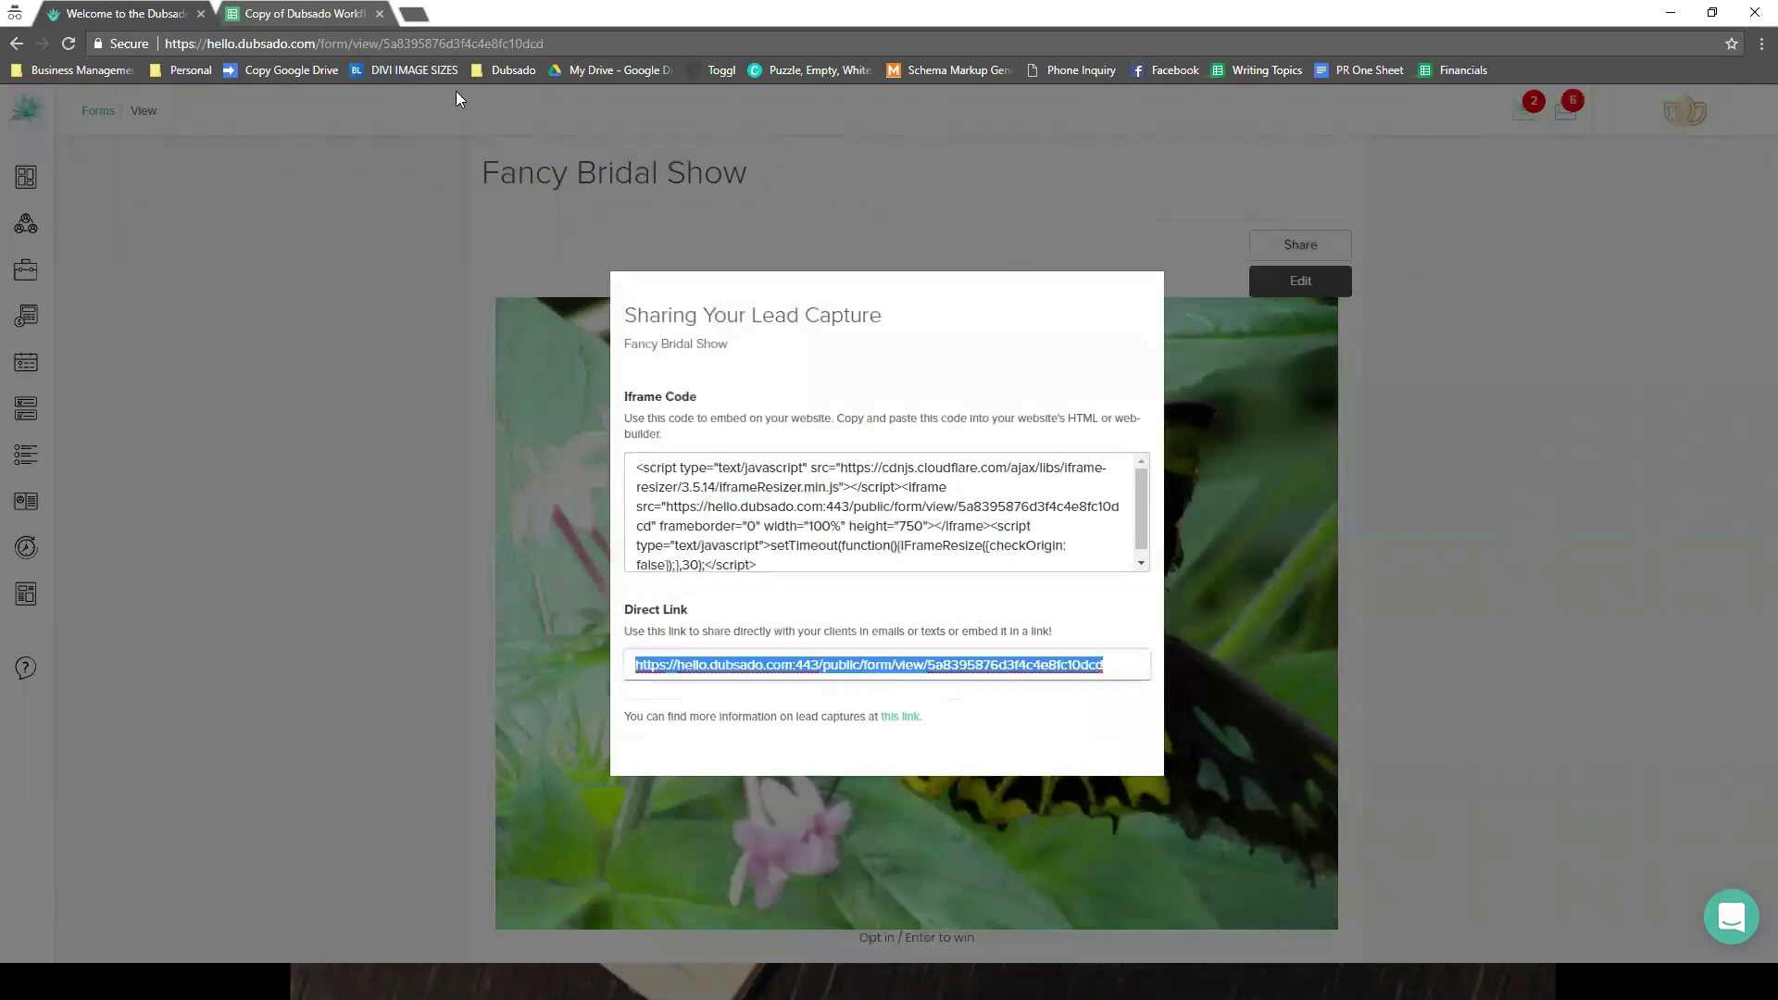
{"action": "left_click", "coordinate": [413, 14]}
{"action": "type", "text": "https://hello.dubsado.com/public/form/view/5d8395876d3f4c4e8fc10dcd"}
{"action": "key", "text": "Return"}
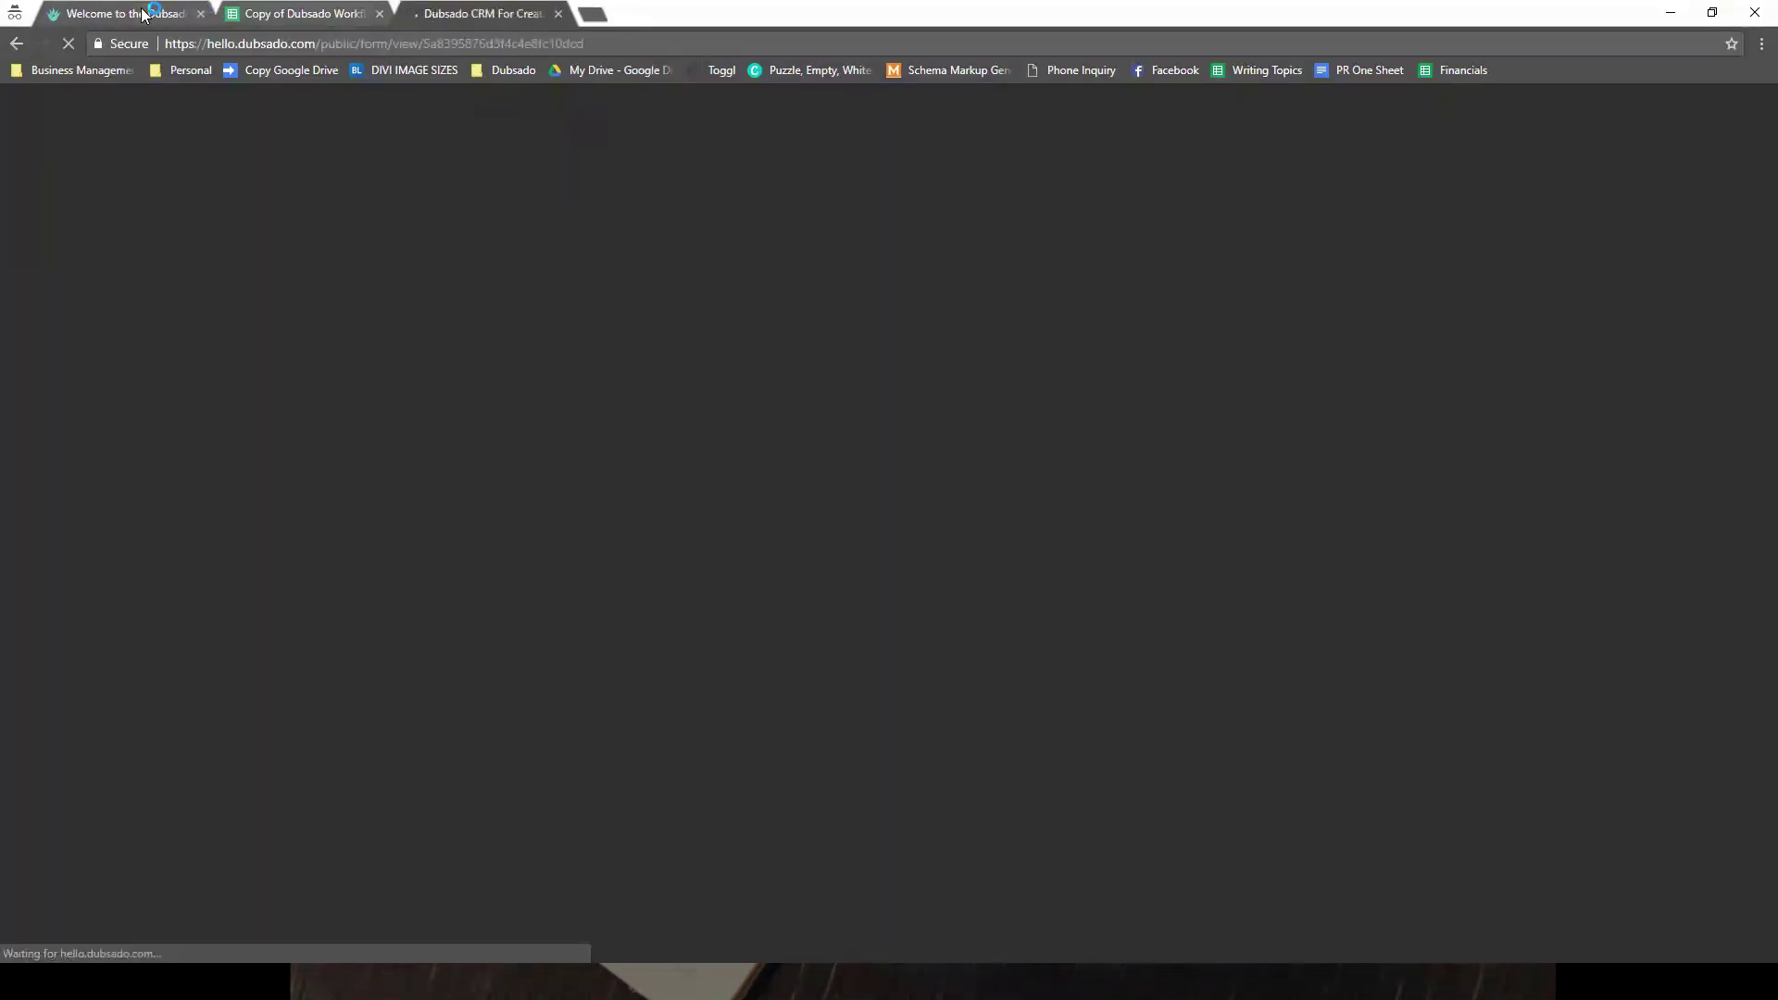
{"action": "left_click", "coordinate": [149, 13]}
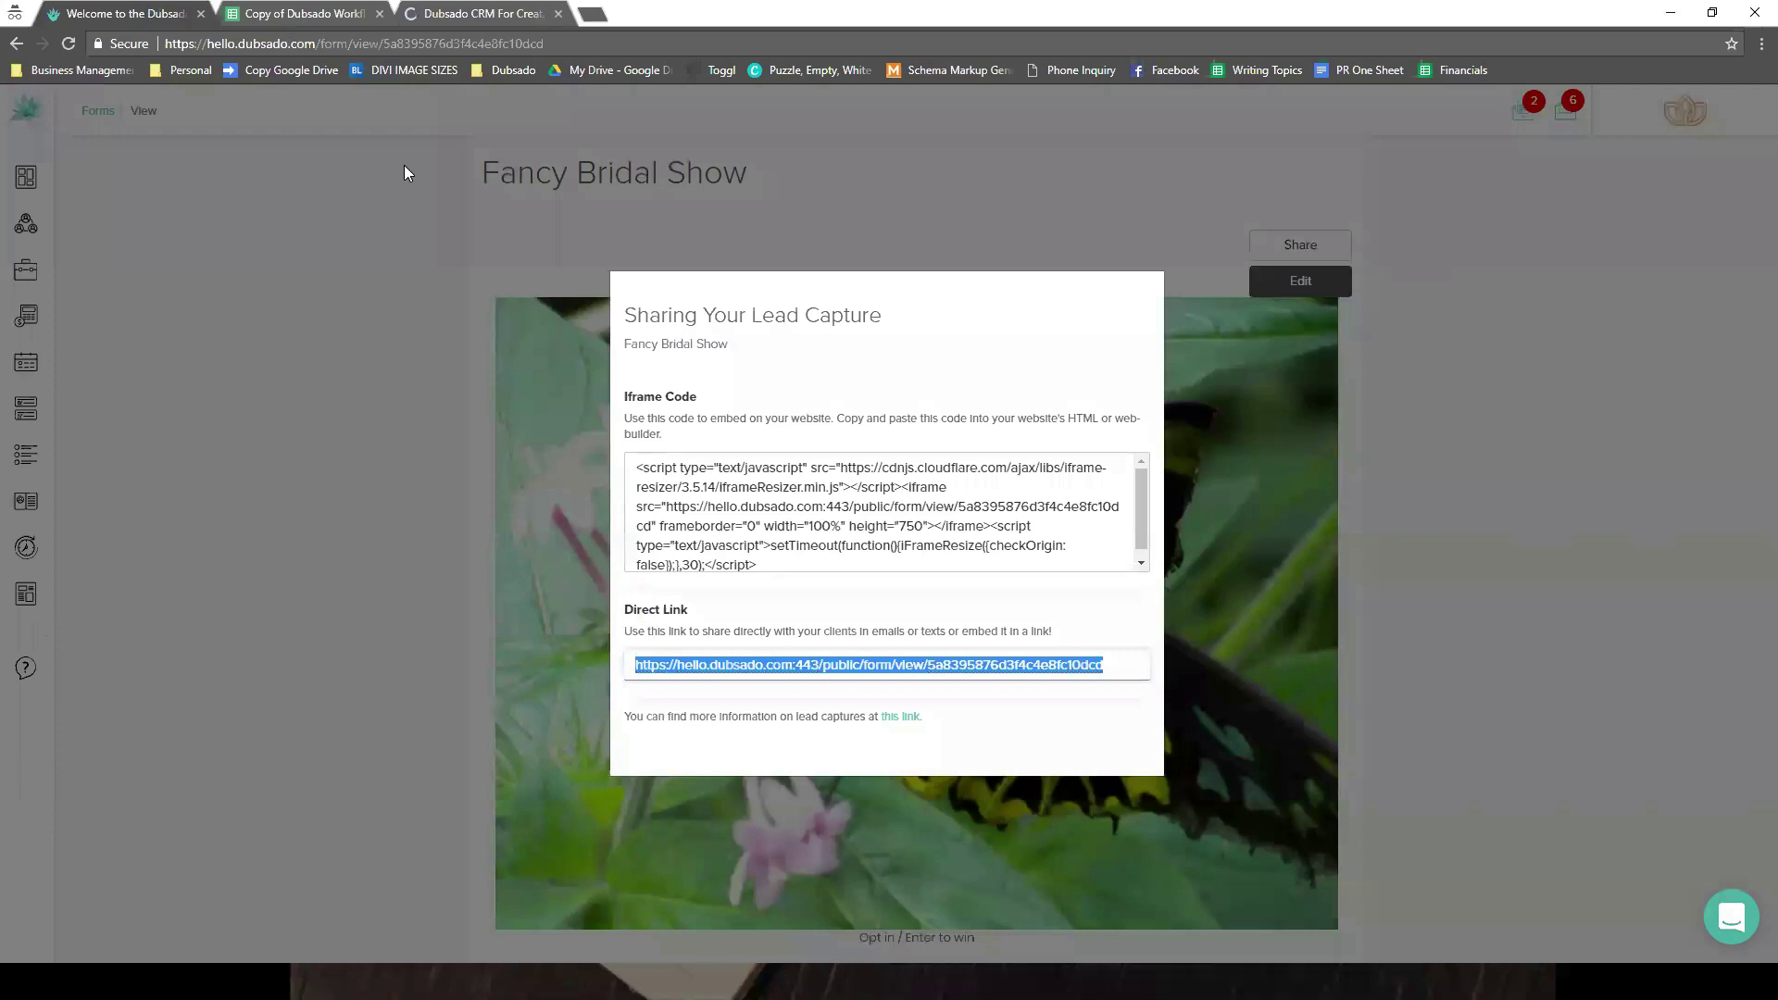
{"action": "left_click", "coordinate": [455, 15]}
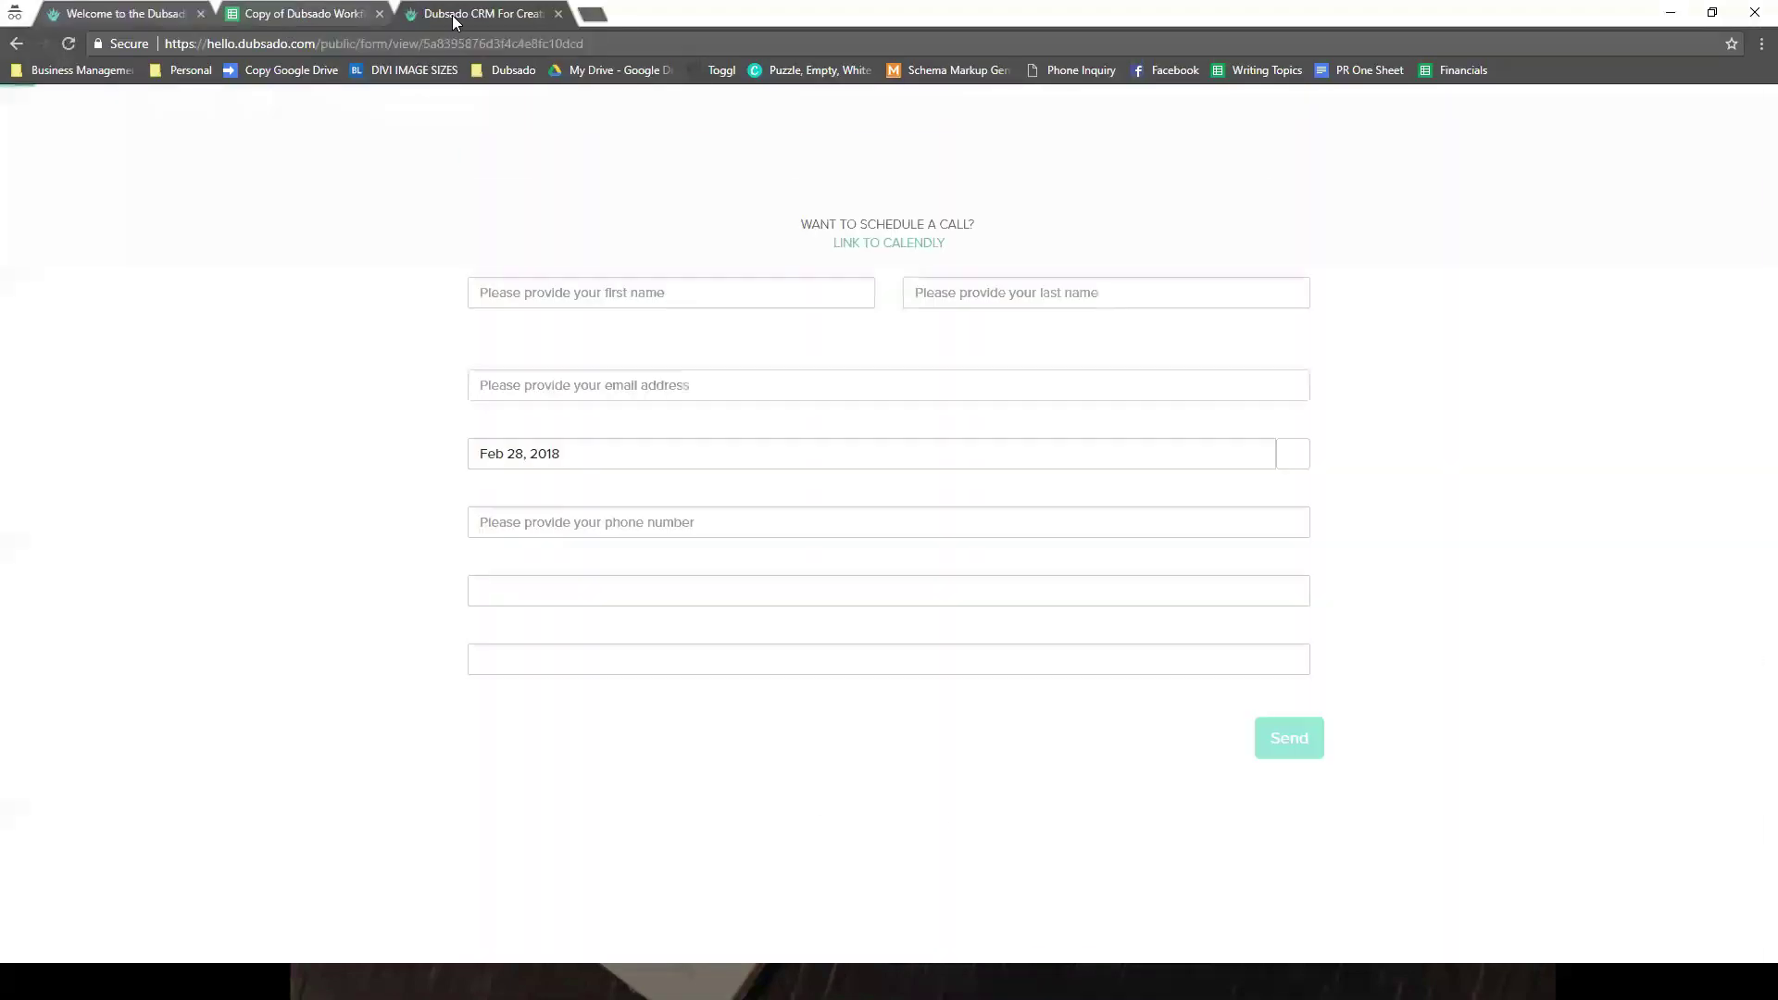
- Fill in the test first name, last name and email address on the public form
{"action": "scroll", "coordinate": [1493, 413], "scroll_direction": "down", "scroll_amount": 5}
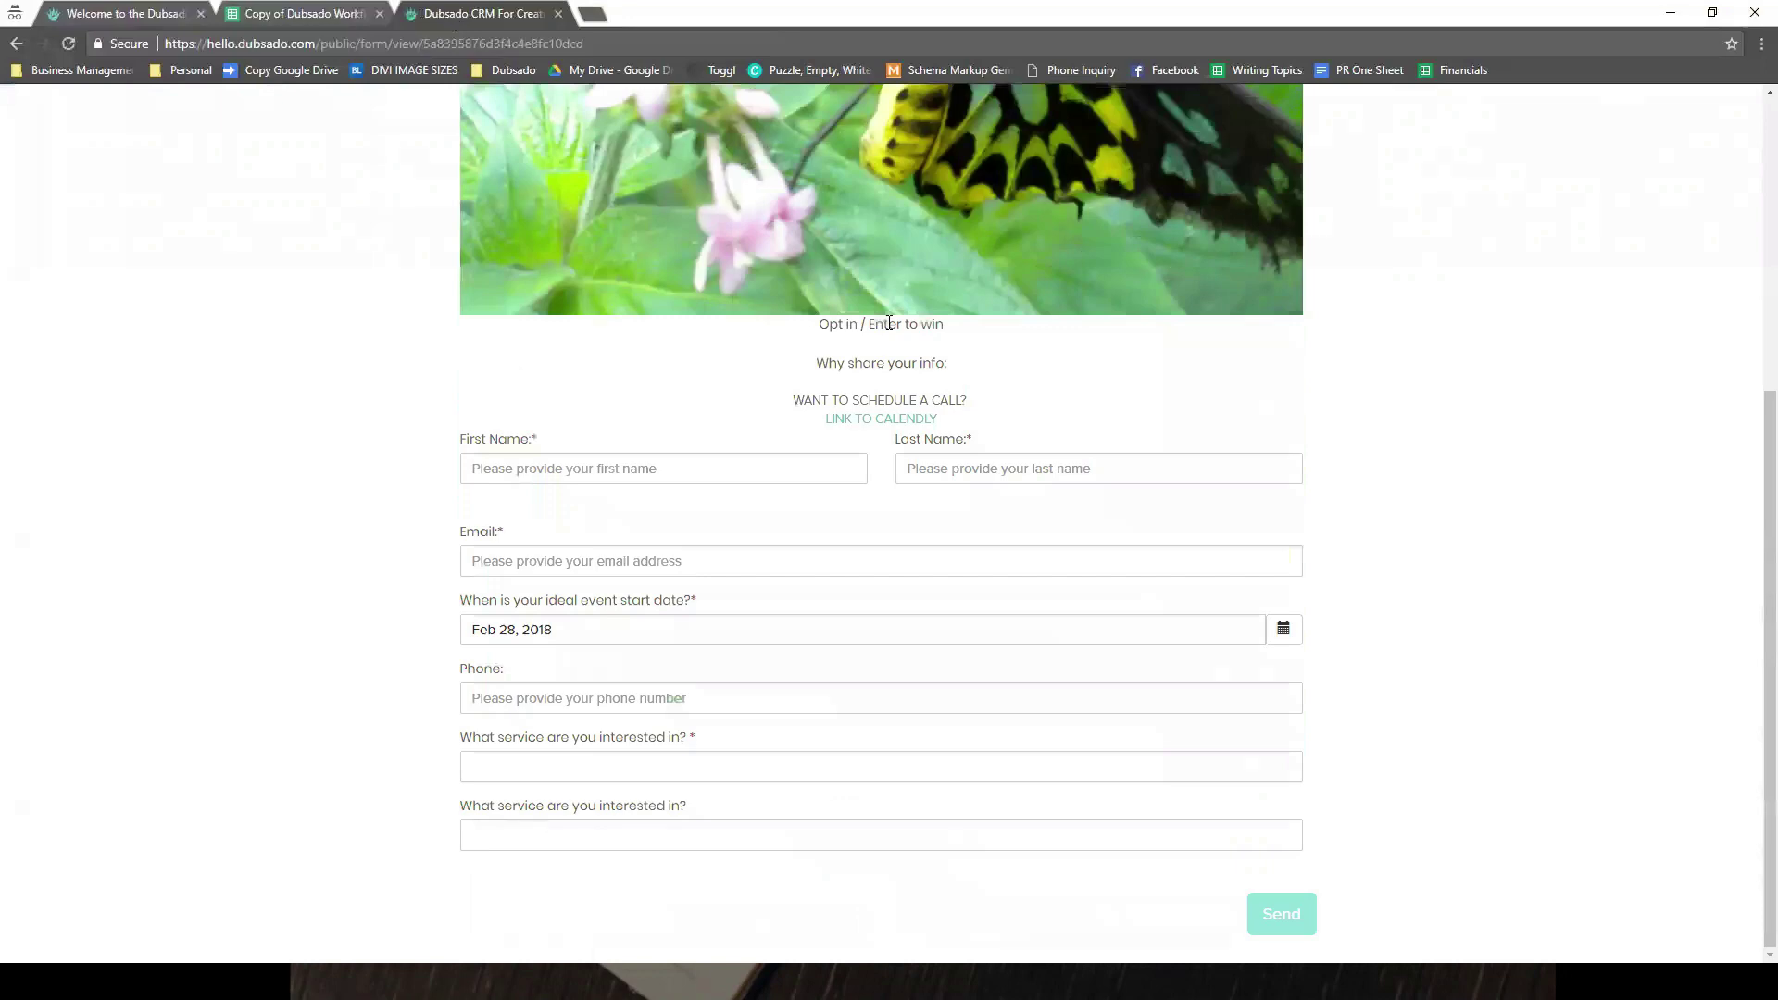
{"action": "scroll", "coordinate": [711, 337], "scroll_direction": "up", "scroll_amount": 5}
{"action": "scroll", "coordinate": [793, 215], "scroll_direction": "down", "scroll_amount": 5}
{"action": "left_click", "coordinate": [652, 475]}
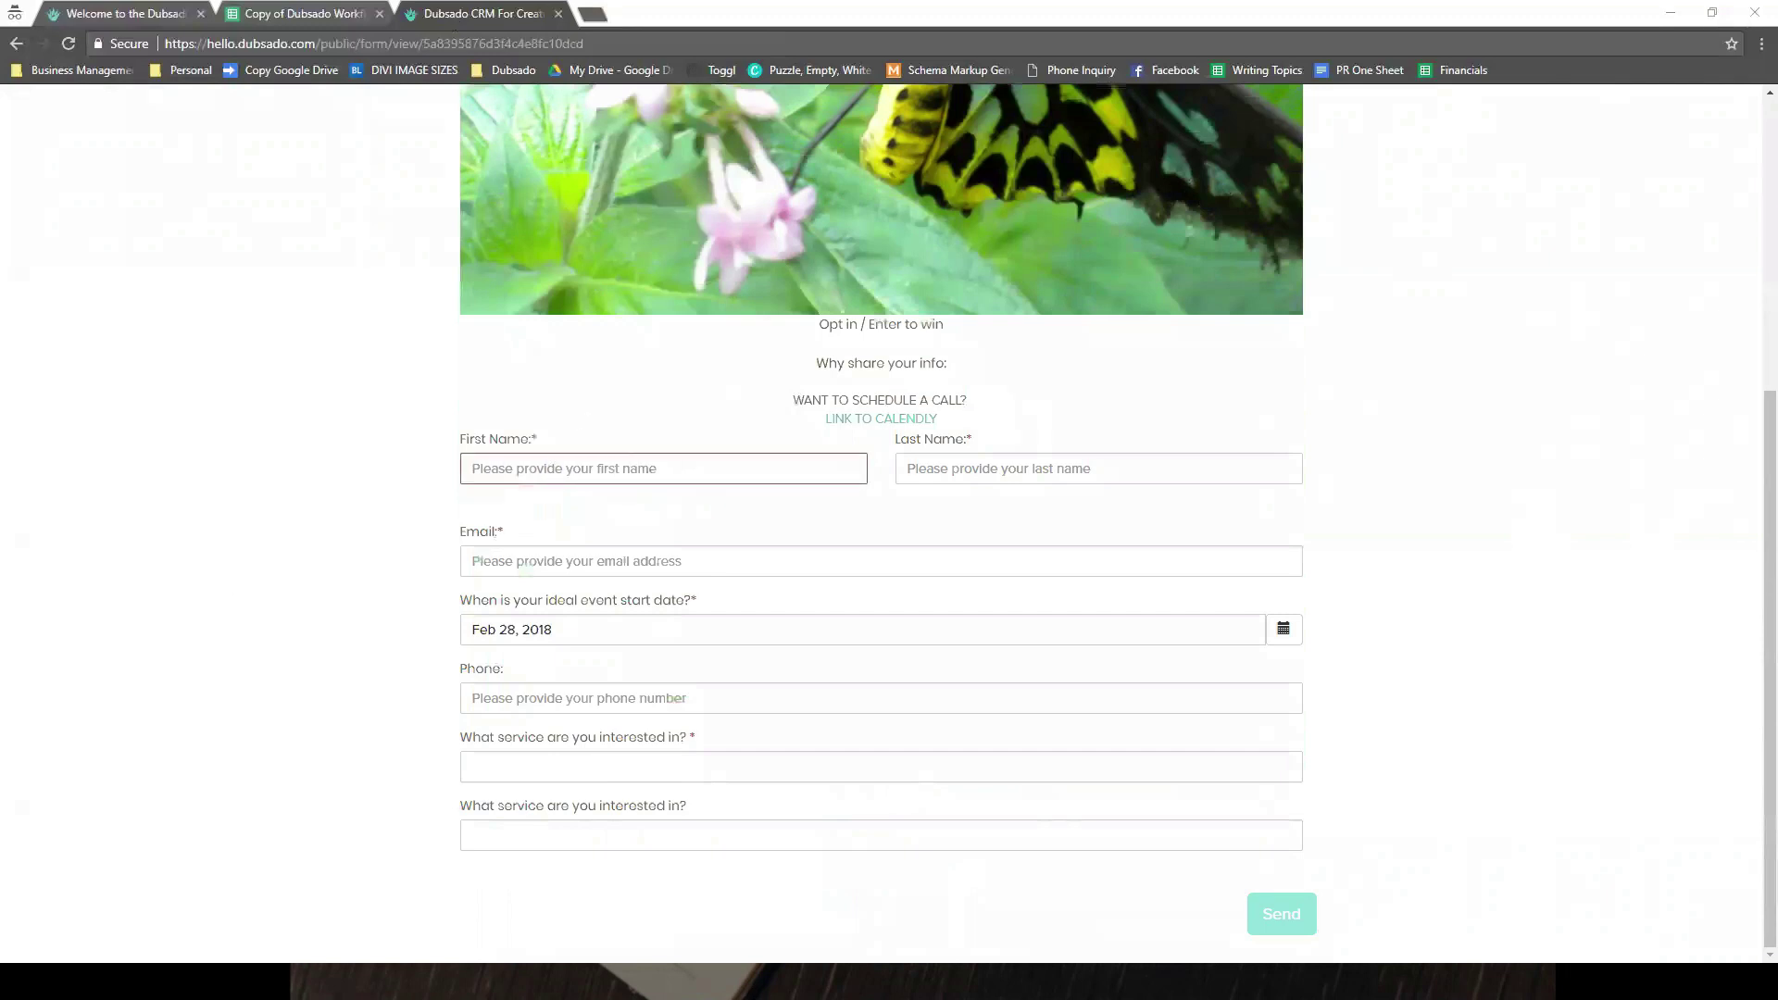
{"action": "left_click", "coordinate": [584, 459]}
{"action": "type", "text": "Testy"}
{"action": "key", "text": "Tab"}
{"action": "type", "text": "McTEst"}
{"action": "key", "text": "BackSpace"}
{"action": "key", "text": "BackSpace"}
{"action": "key", "text": "BackSpace"}
{"action": "type", "text": "esterson"}
{"action": "key", "text": "Tab"}
- Set event date May 18, 2018, add a placeholder phone, choose Full Planning and send
{"action": "key", "text": "Tab"}
{"action": "key", "text": "Tab"}
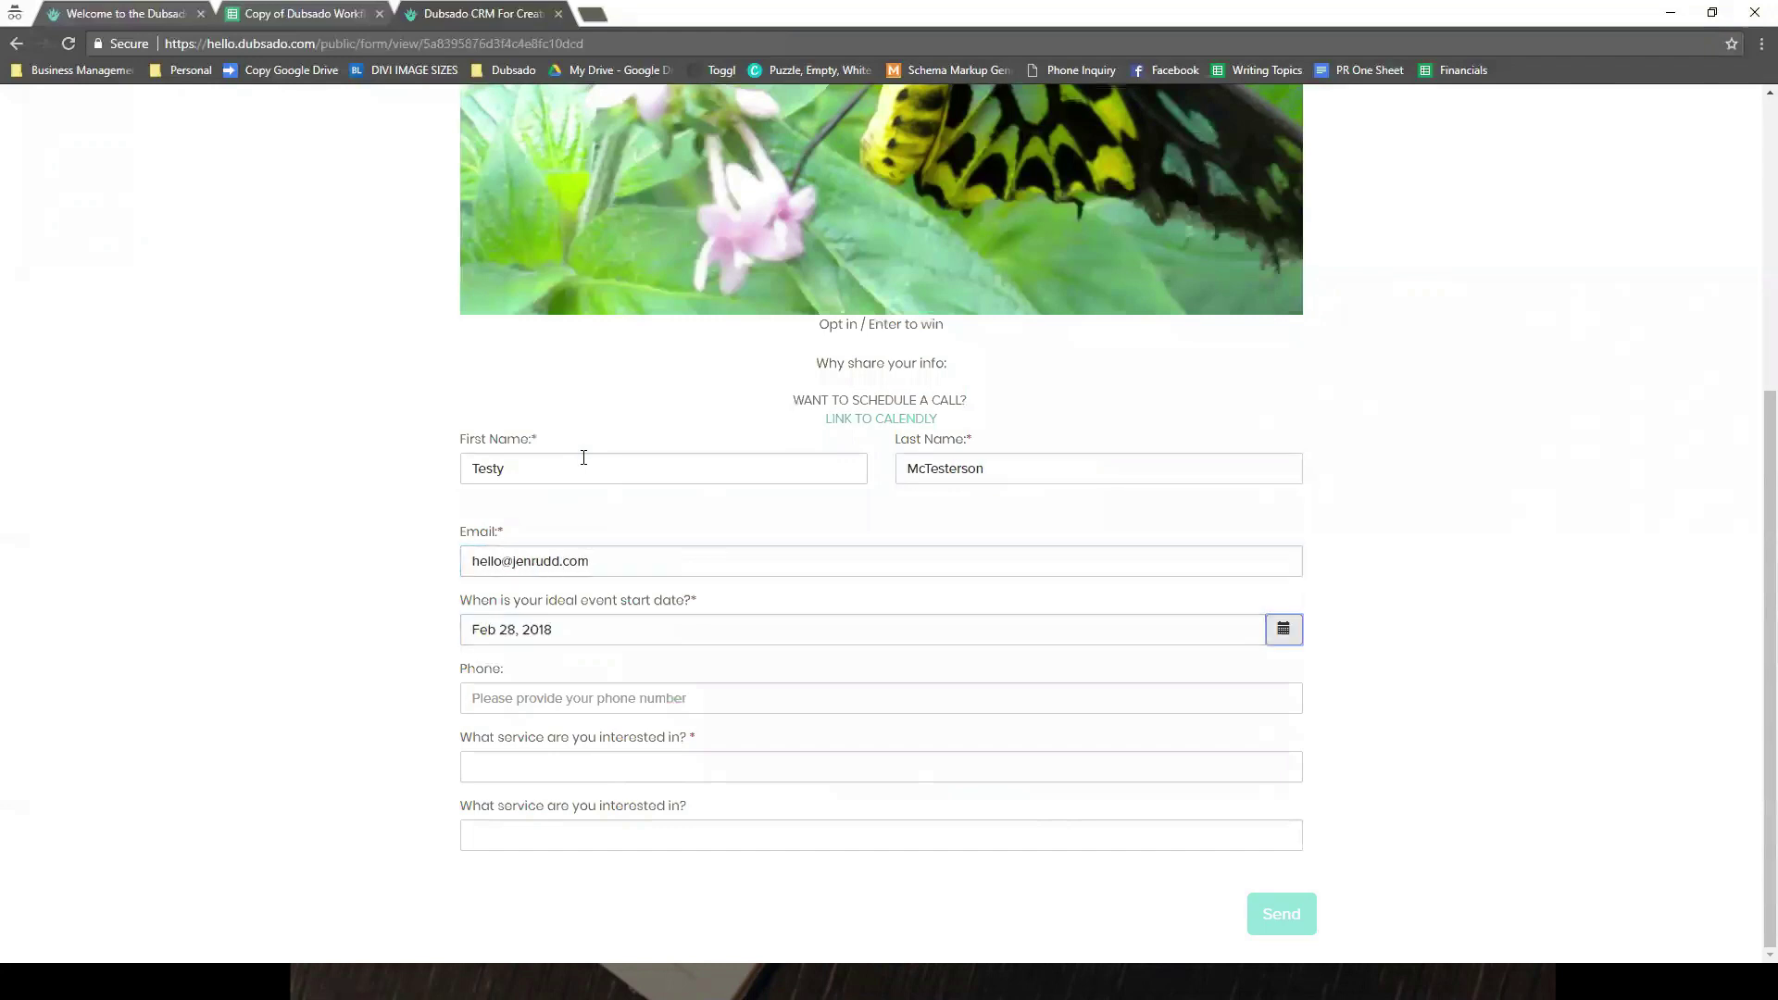
{"action": "key", "text": "shift+Tab"}
{"action": "left_click", "coordinate": [769, 629]}
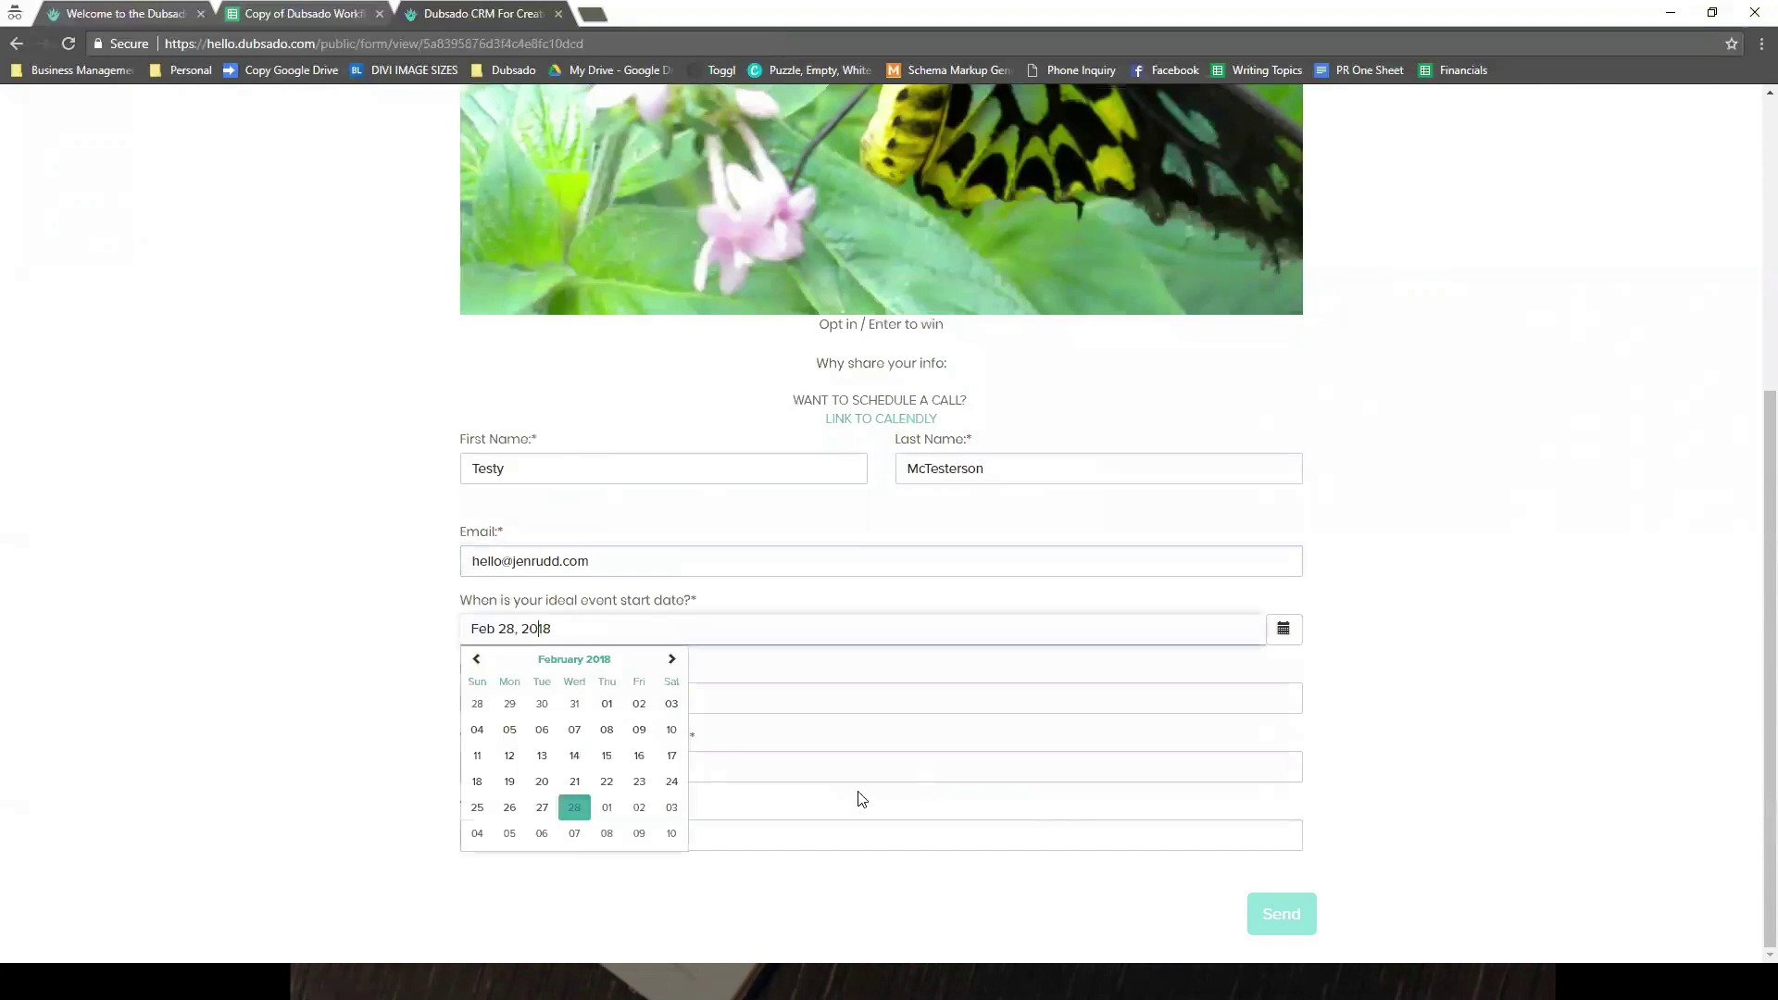
{"action": "left_click", "coordinate": [669, 658]}
{"action": "left_click", "coordinate": [668, 658]}
{"action": "left_click", "coordinate": [668, 658]}
{"action": "key", "text": "Return"}
{"action": "left_click", "coordinate": [766, 690]}
{"action": "type", "text": "0"}
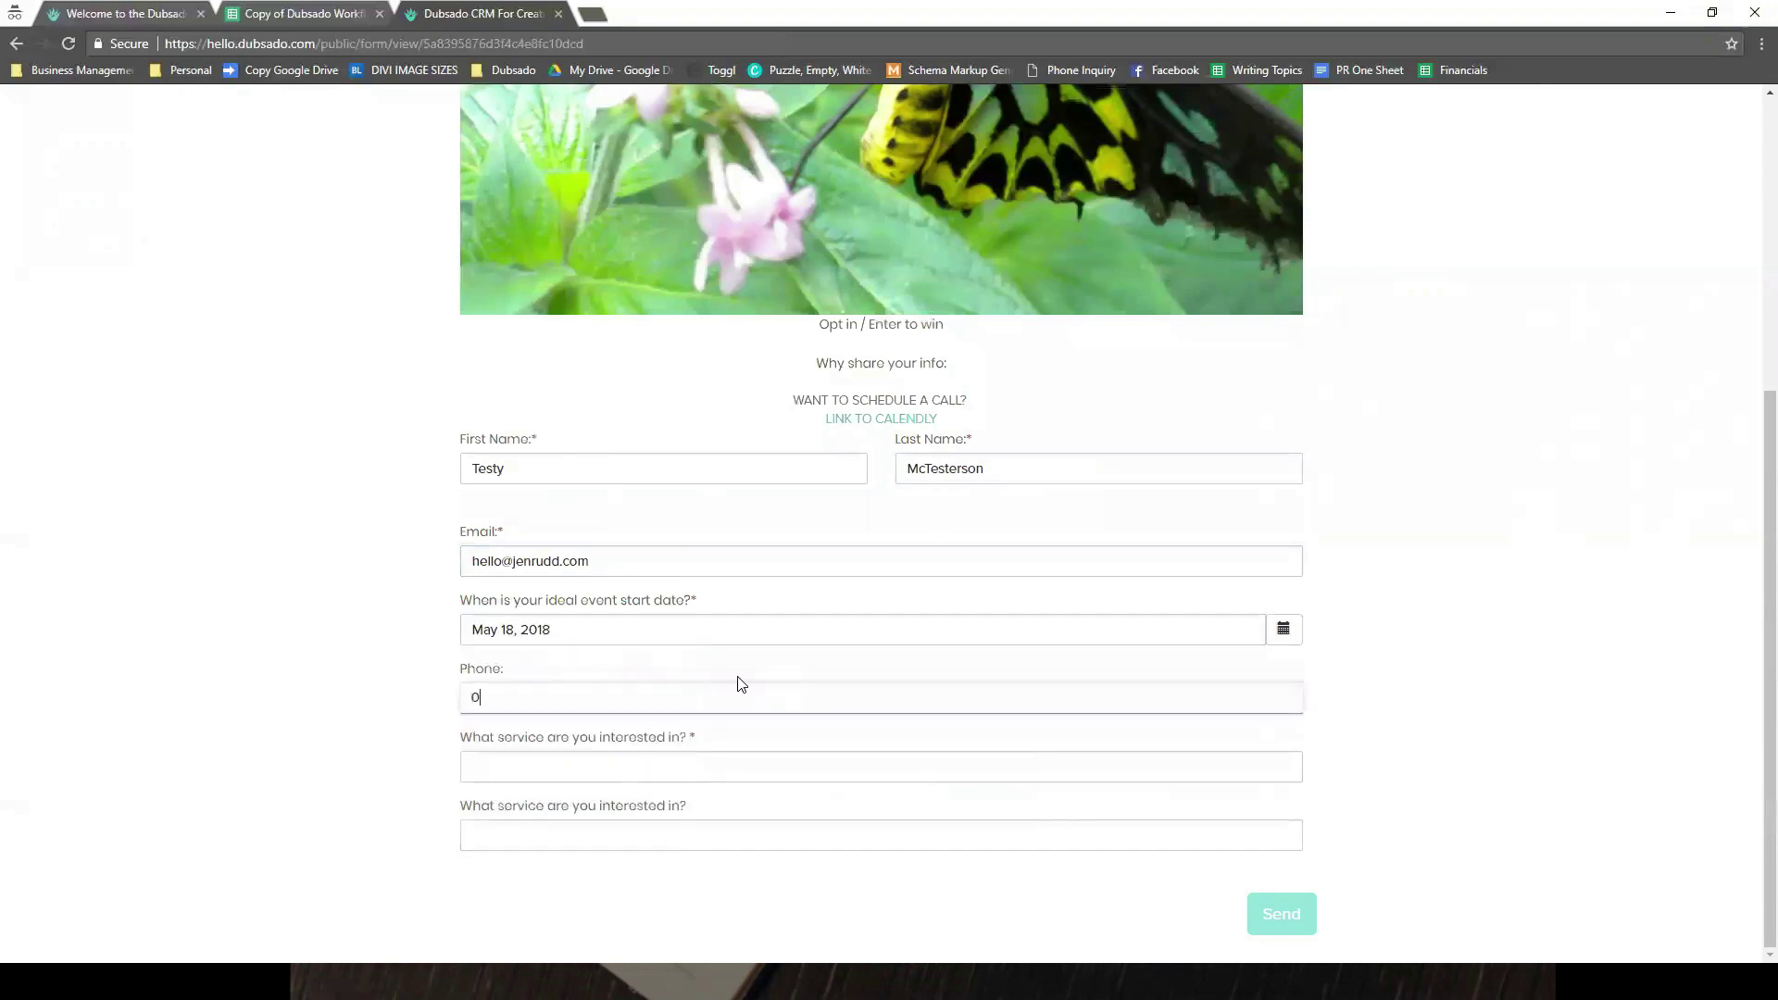
{"action": "type", "text": "0000000"}
{"action": "key", "text": "Tab"}
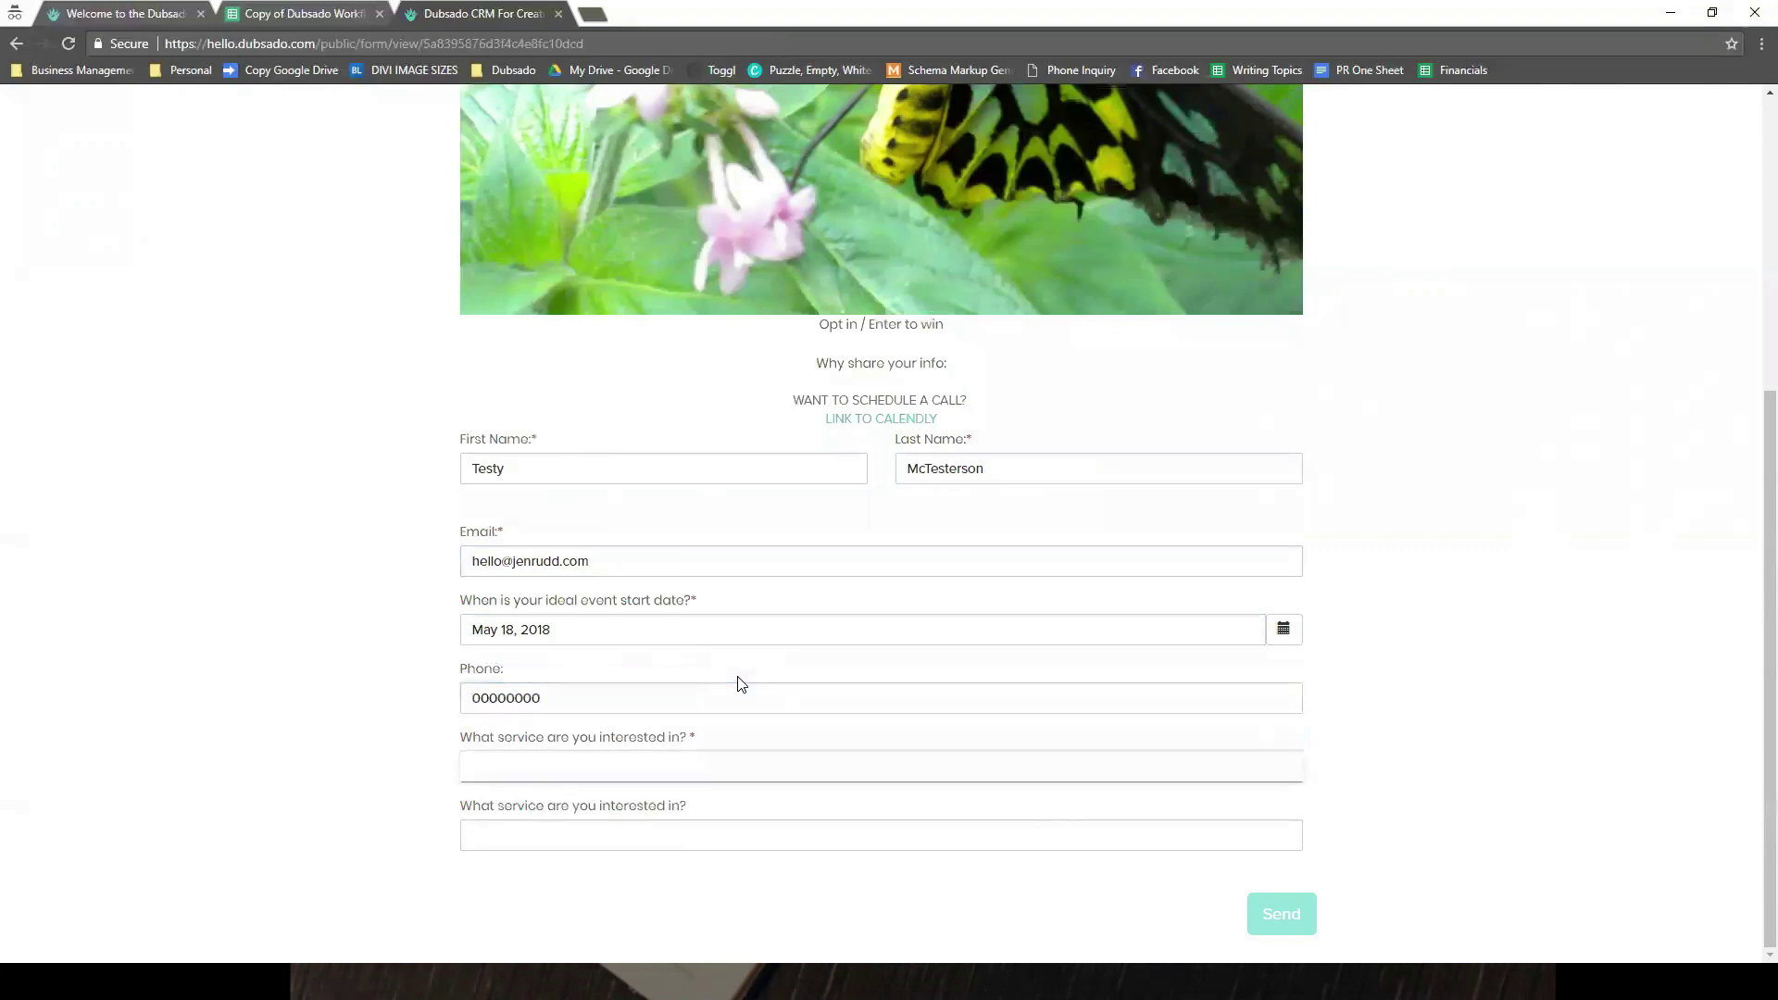
{"action": "key", "text": "space"}
{"action": "key", "text": "Return"}
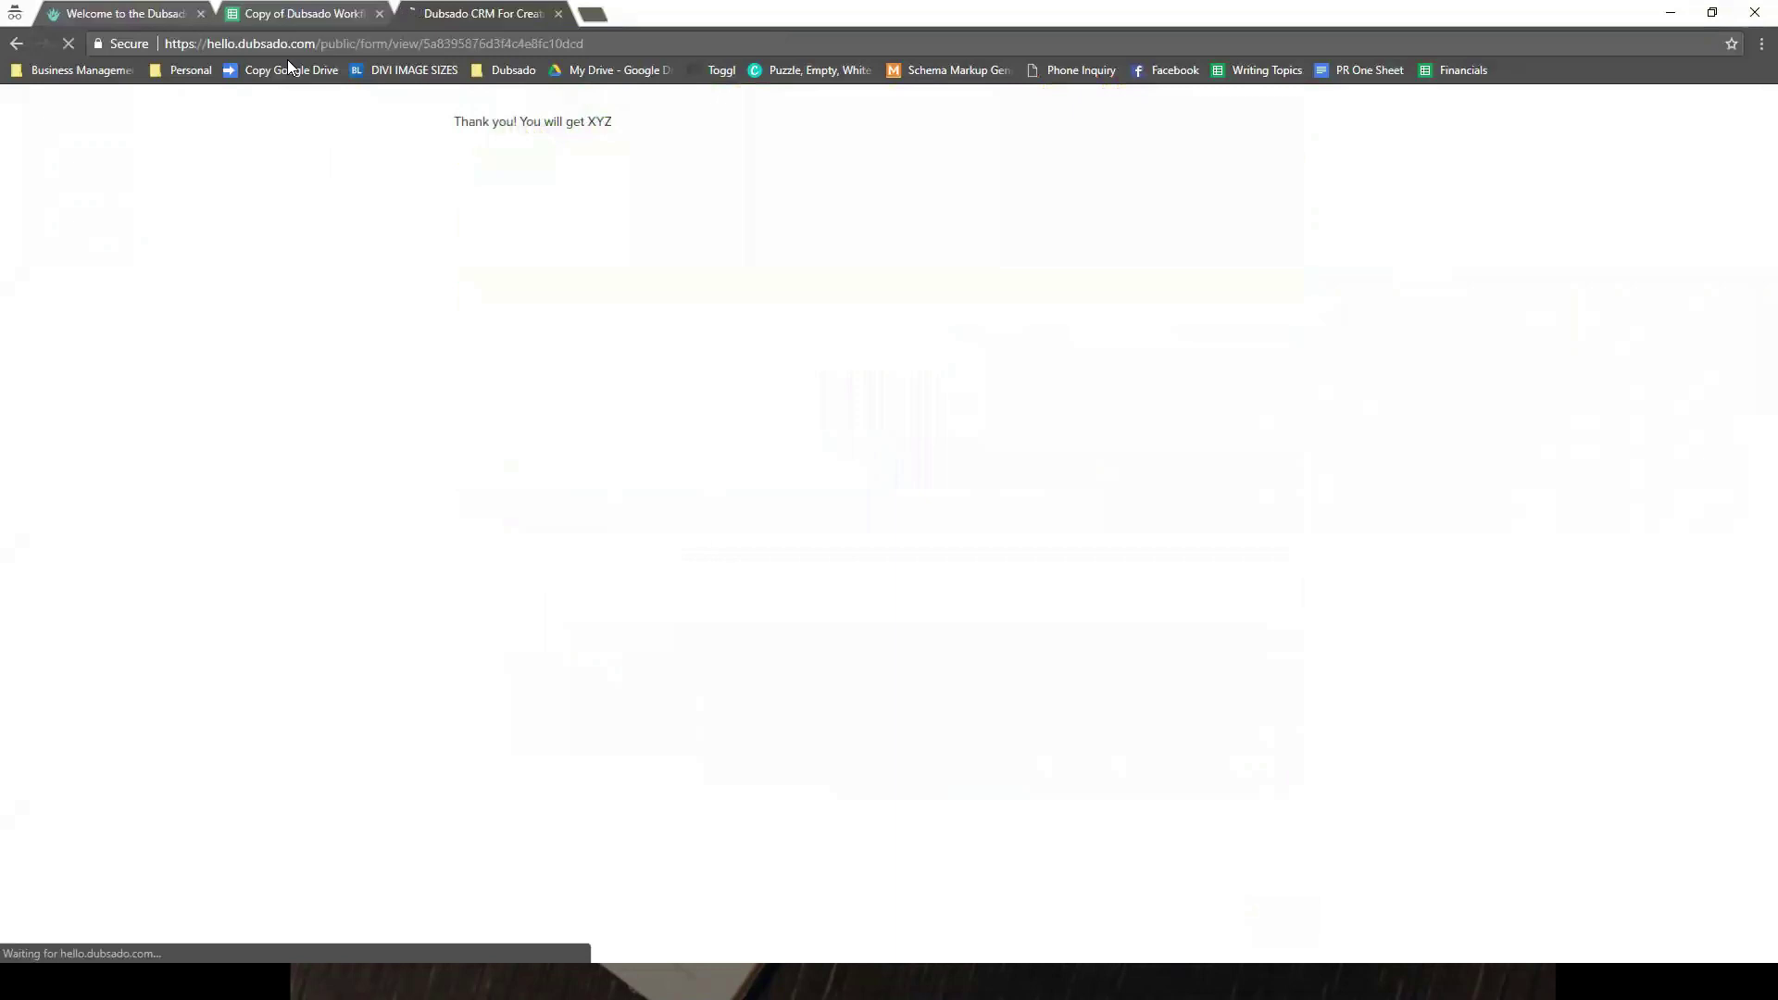
{"action": "key", "text": "ctrl+shift+Tab"}
{"action": "key", "text": "ctrl+shift+Tab"}
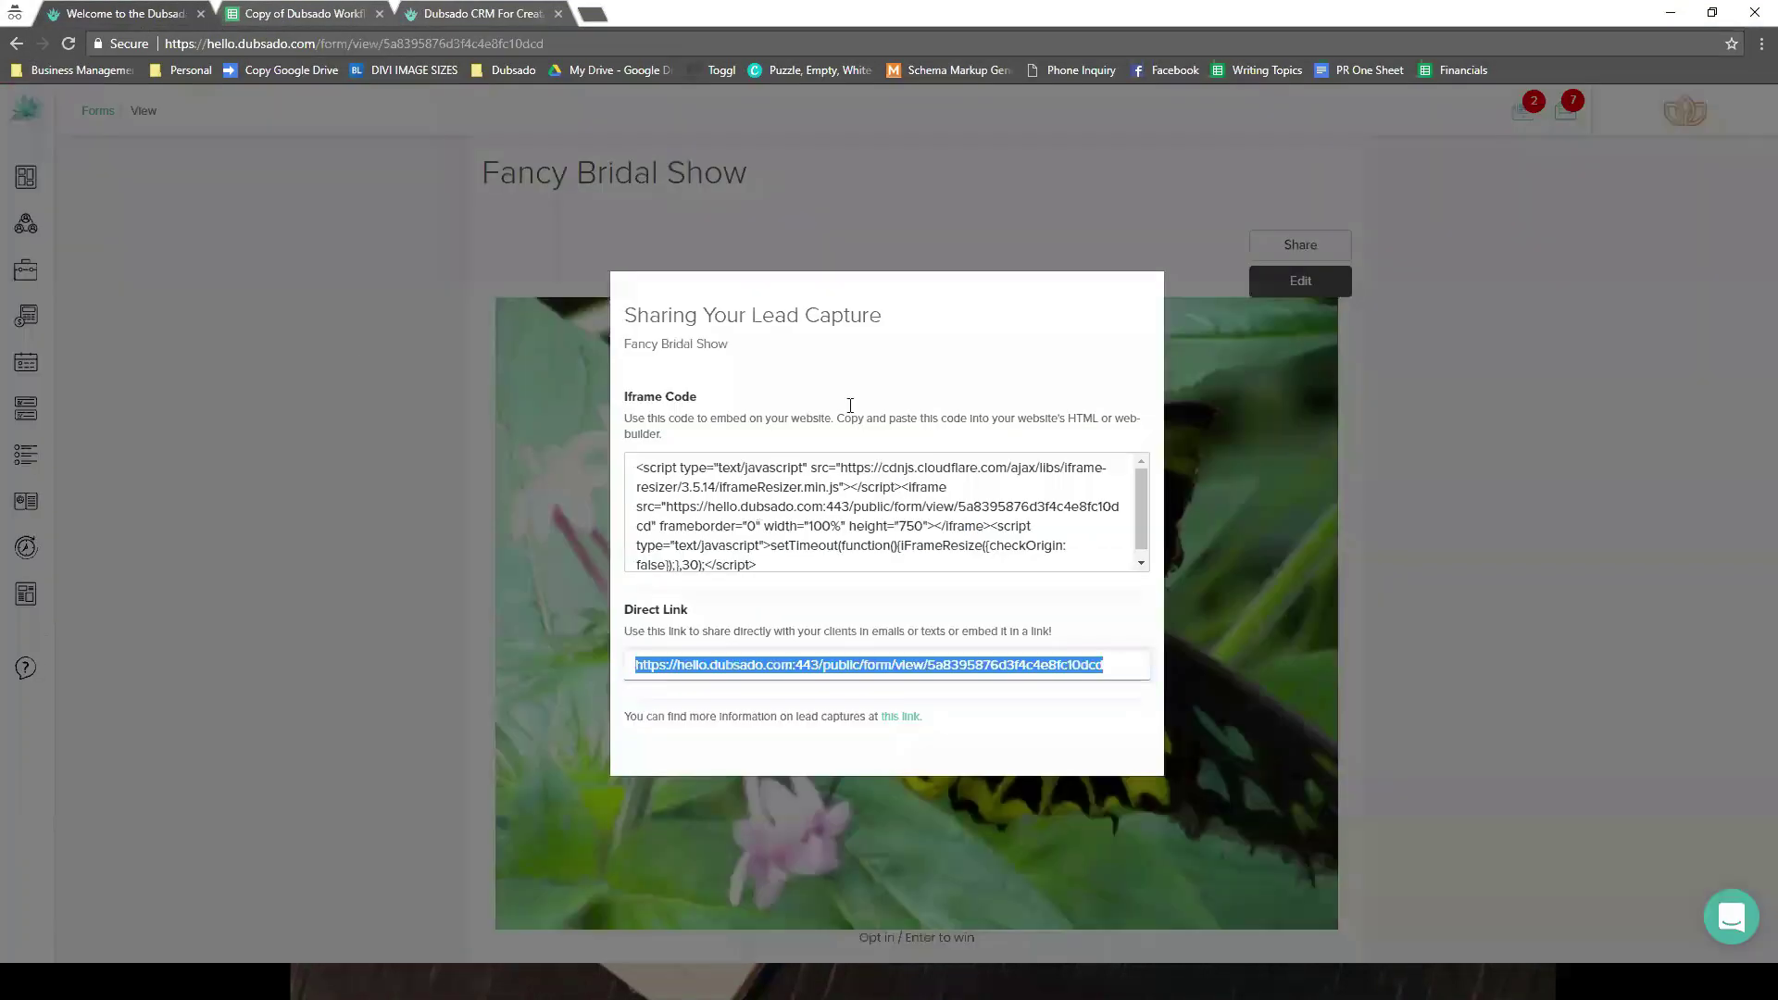
- Close the Sharing Your Lead Capture dialog and go to the Leads list
{"action": "left_click", "coordinate": [50, 226]}
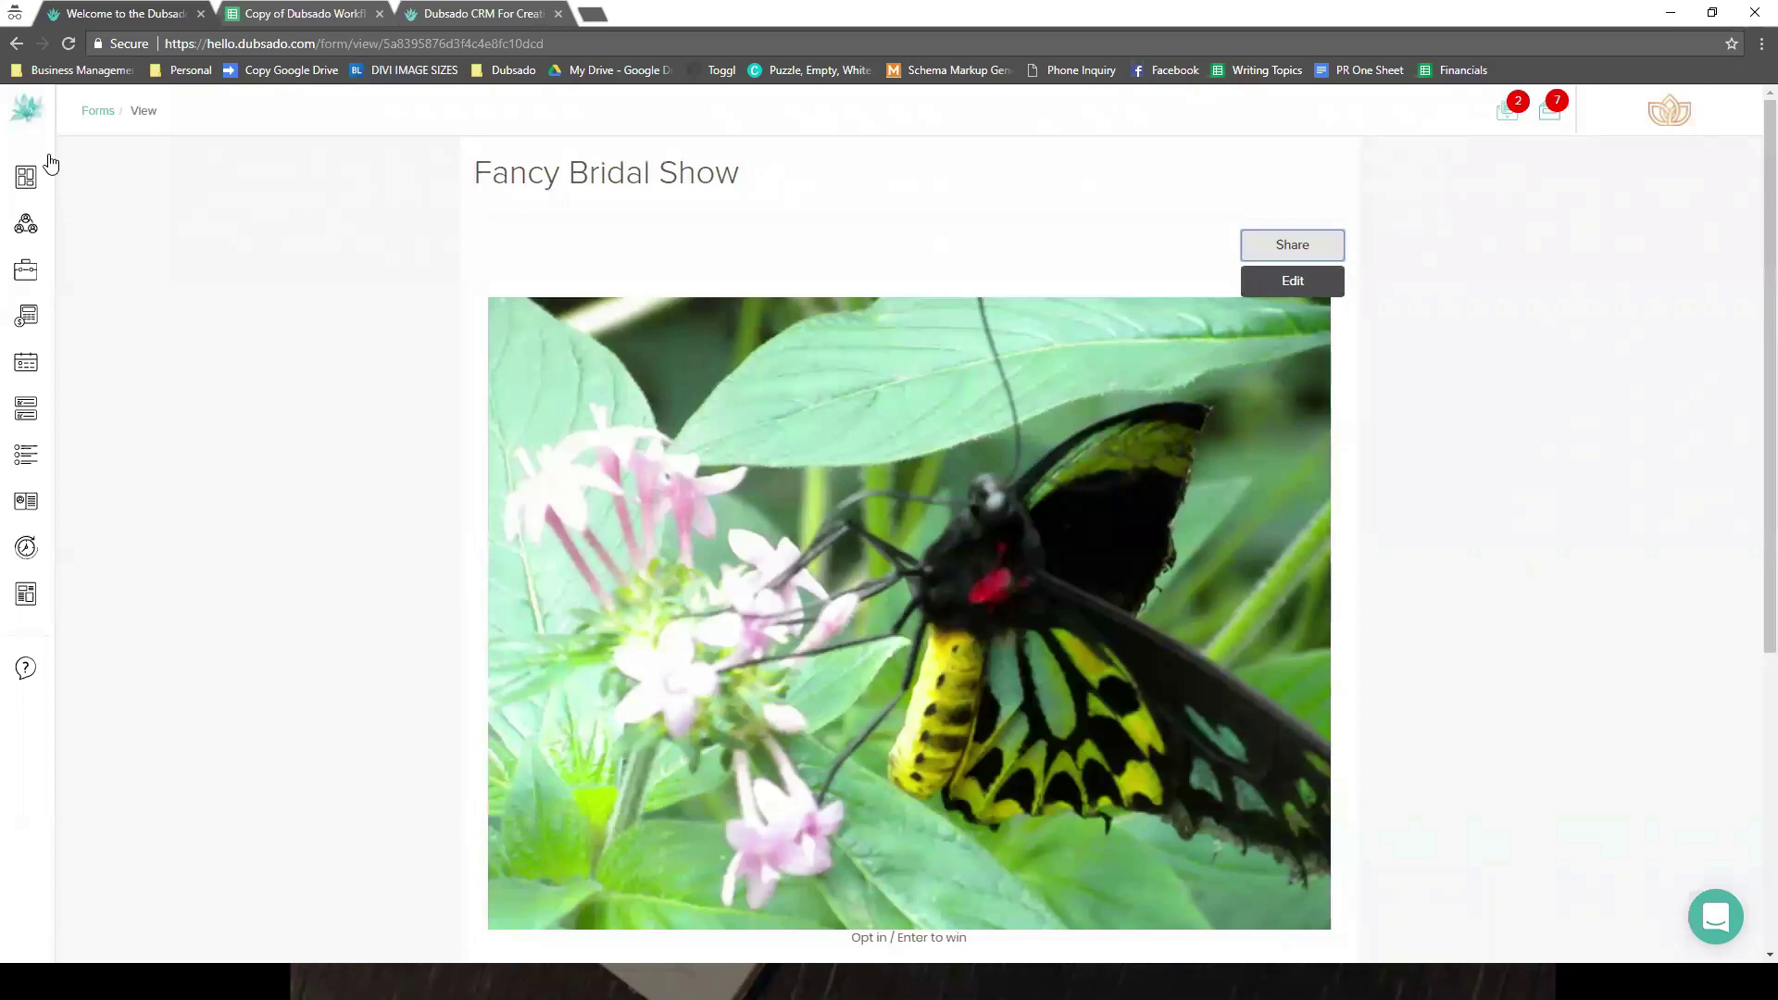
{"action": "left_click", "coordinate": [67, 226]}
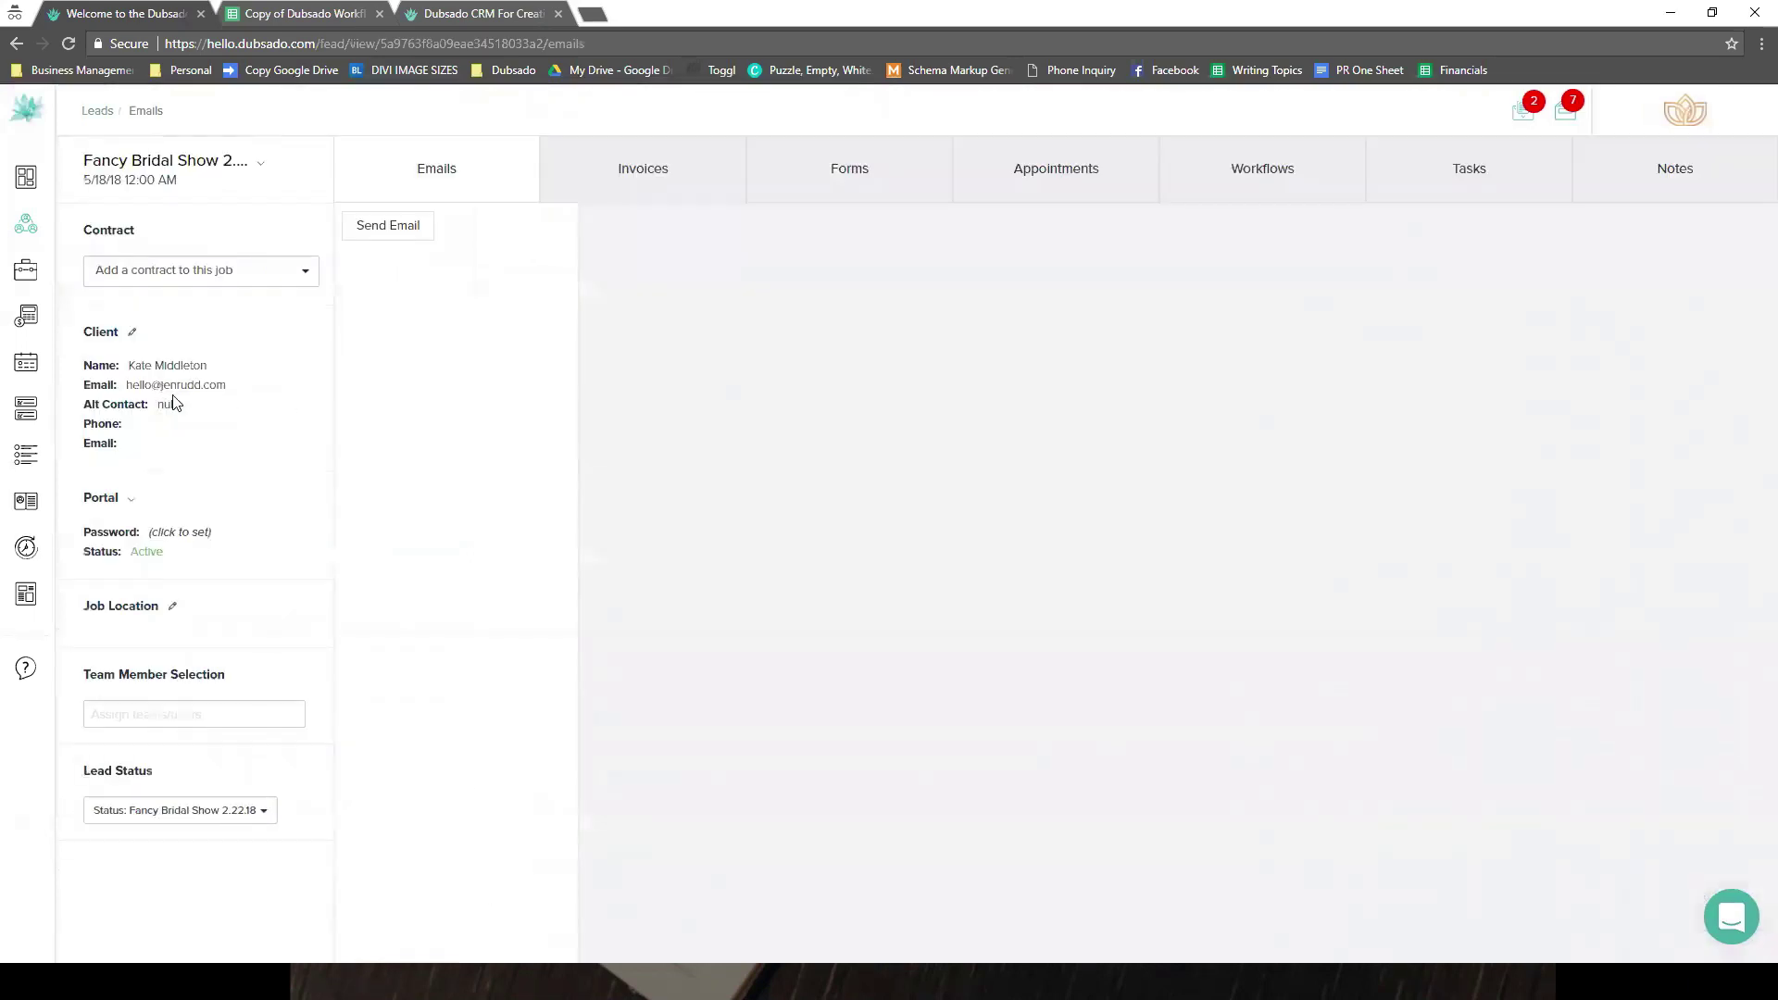
{"action": "left_click_drag", "start_coordinate": [126, 385], "coordinate": [265, 392]}
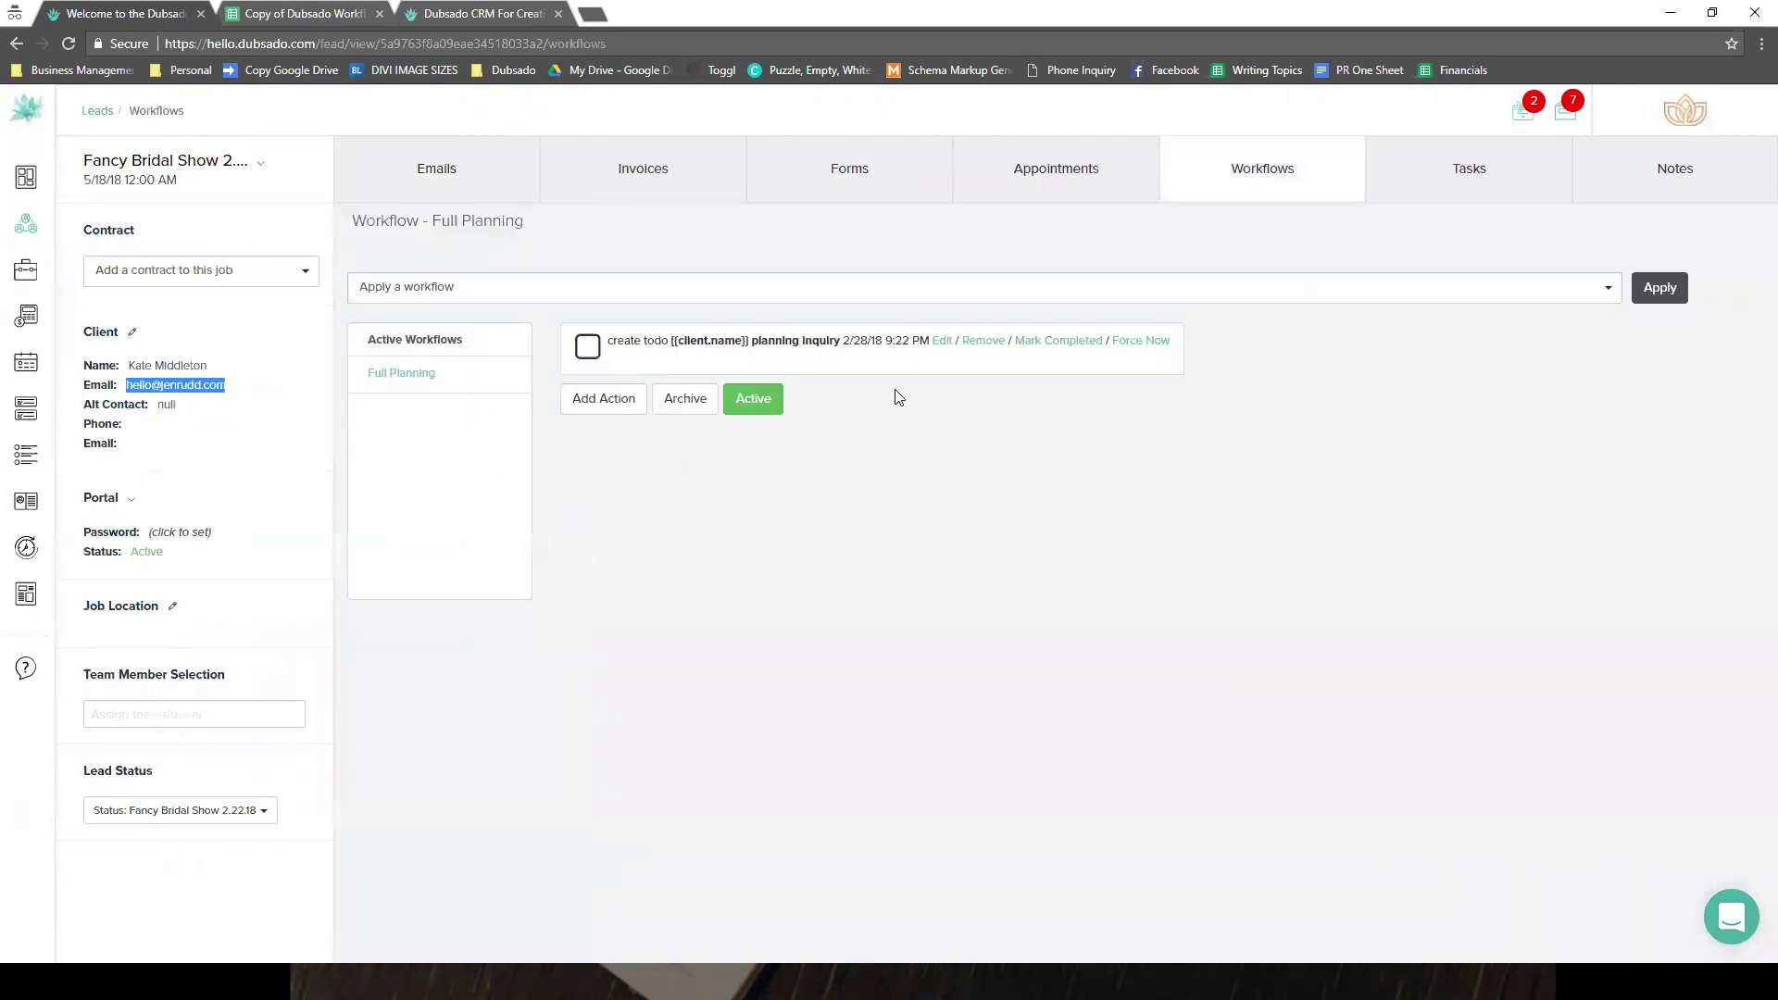
{"action": "left_click", "coordinate": [401, 376]}
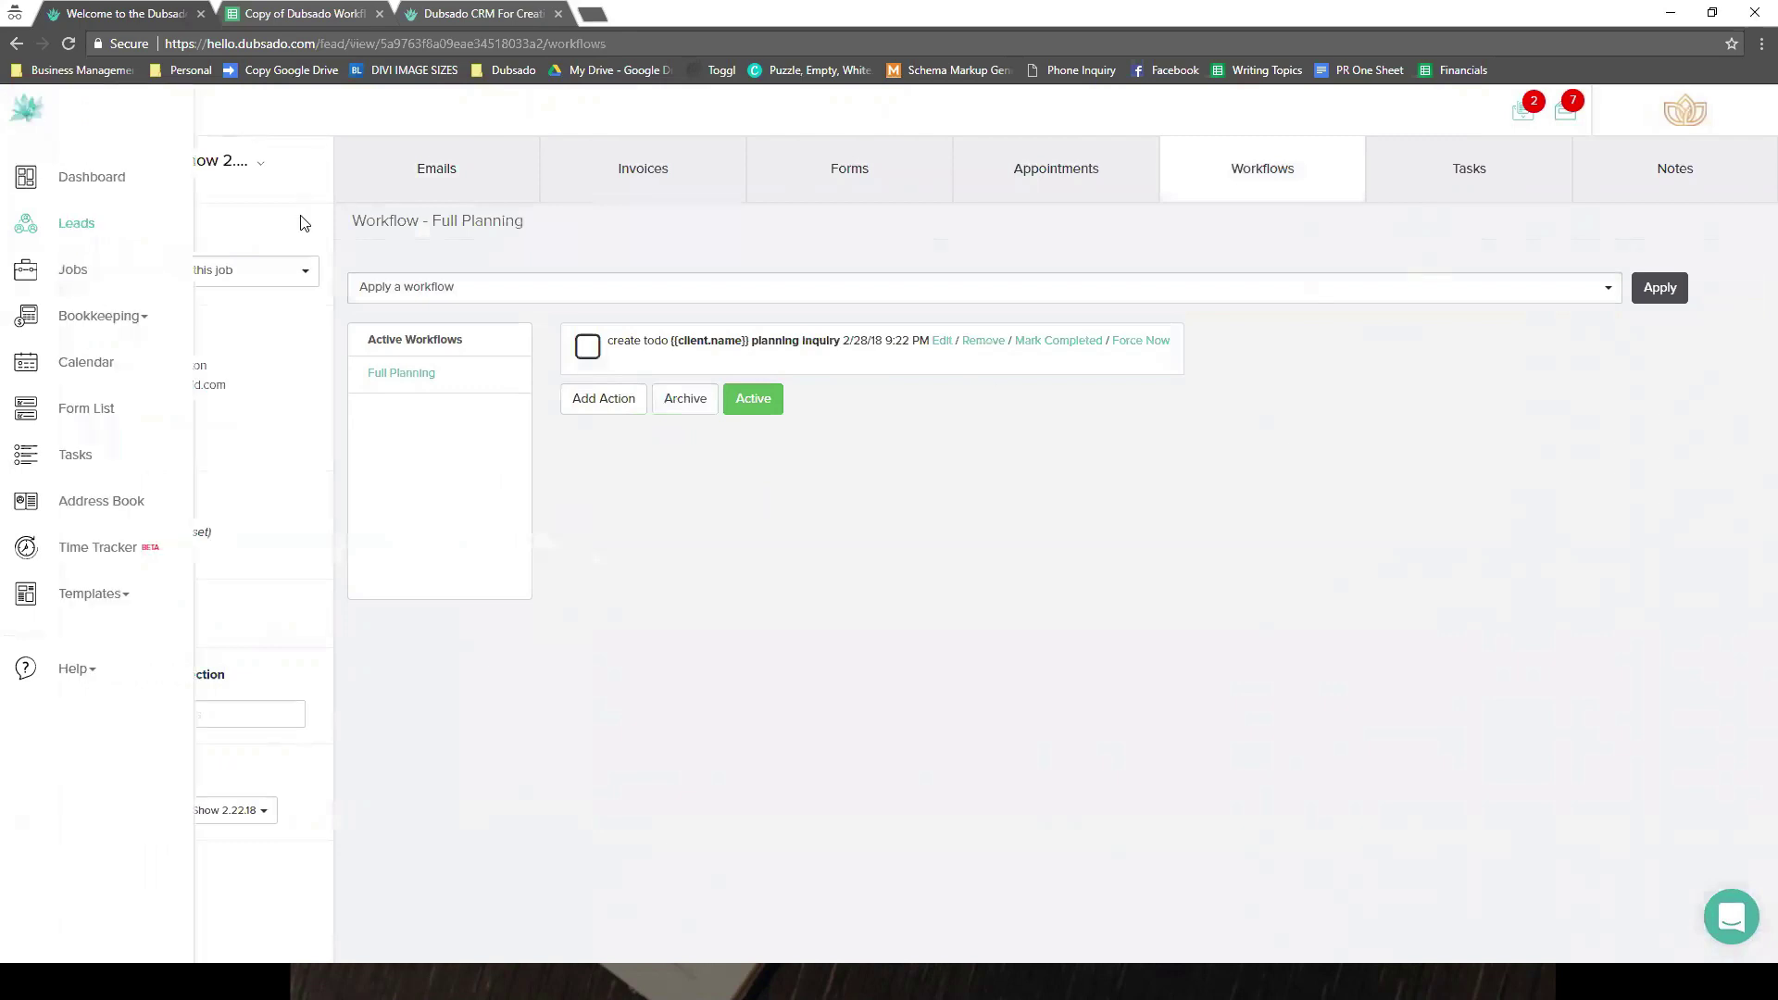
{"action": "left_click", "coordinate": [500, 175]}
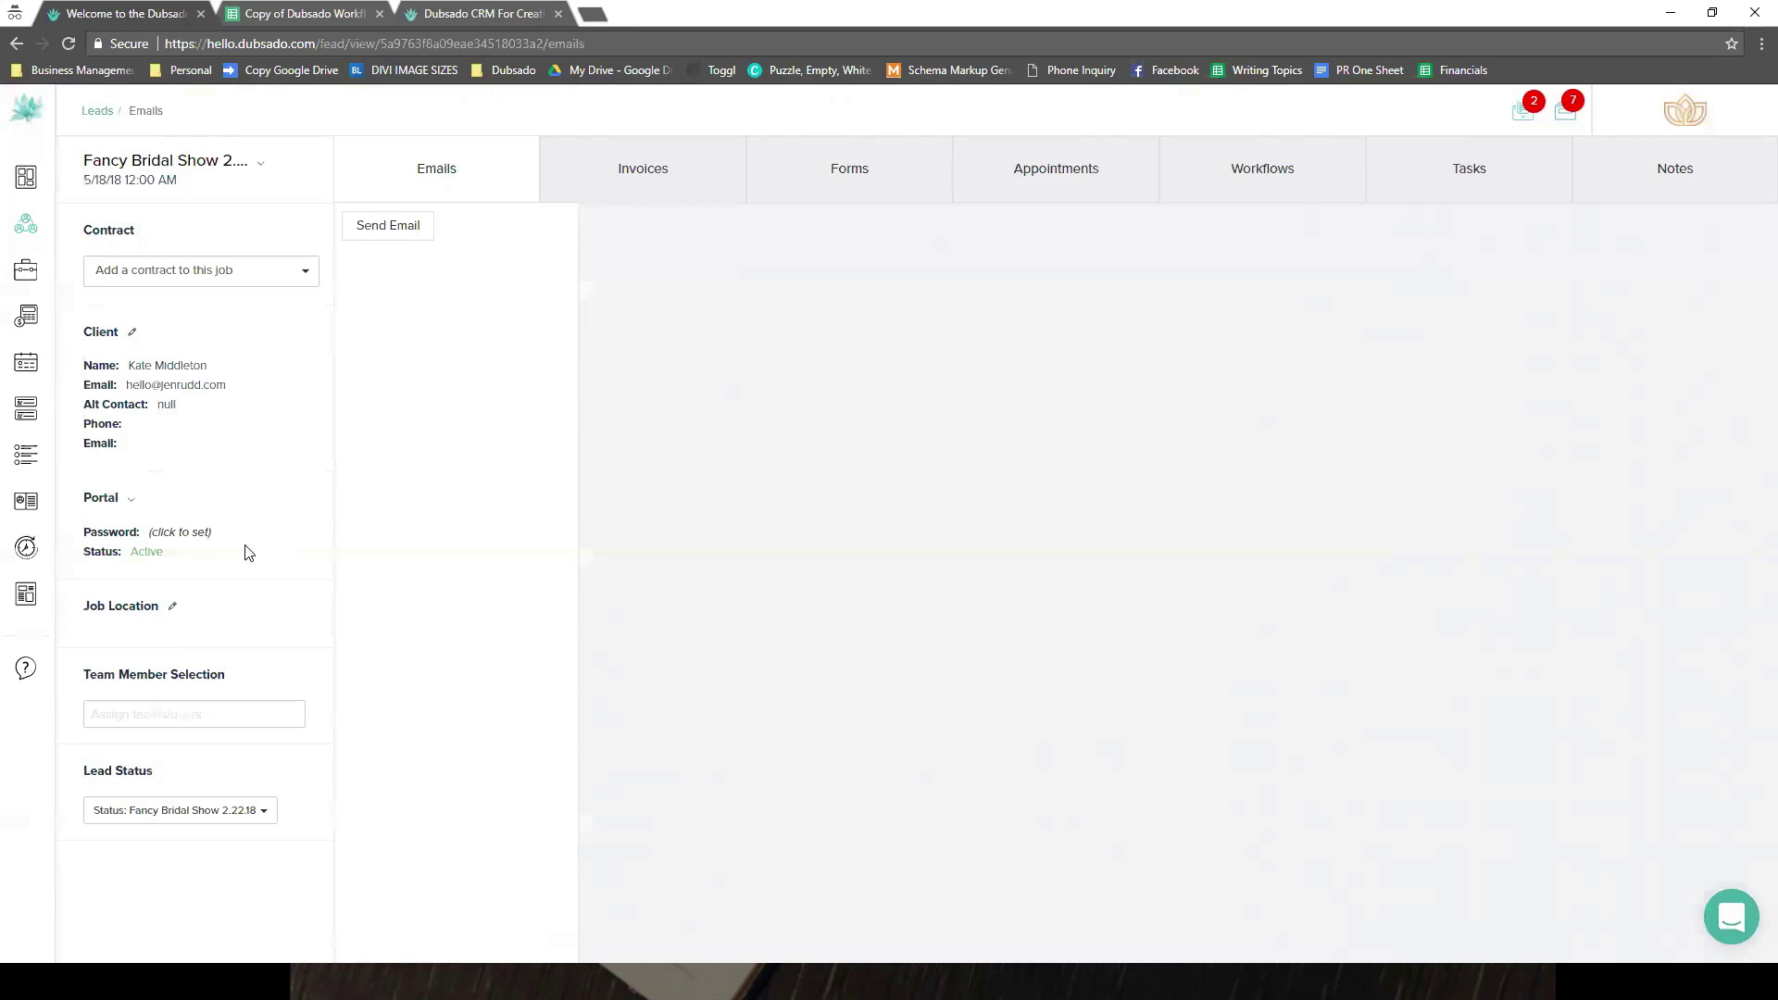
{"action": "mouse_move", "coordinate": [34, 622]}
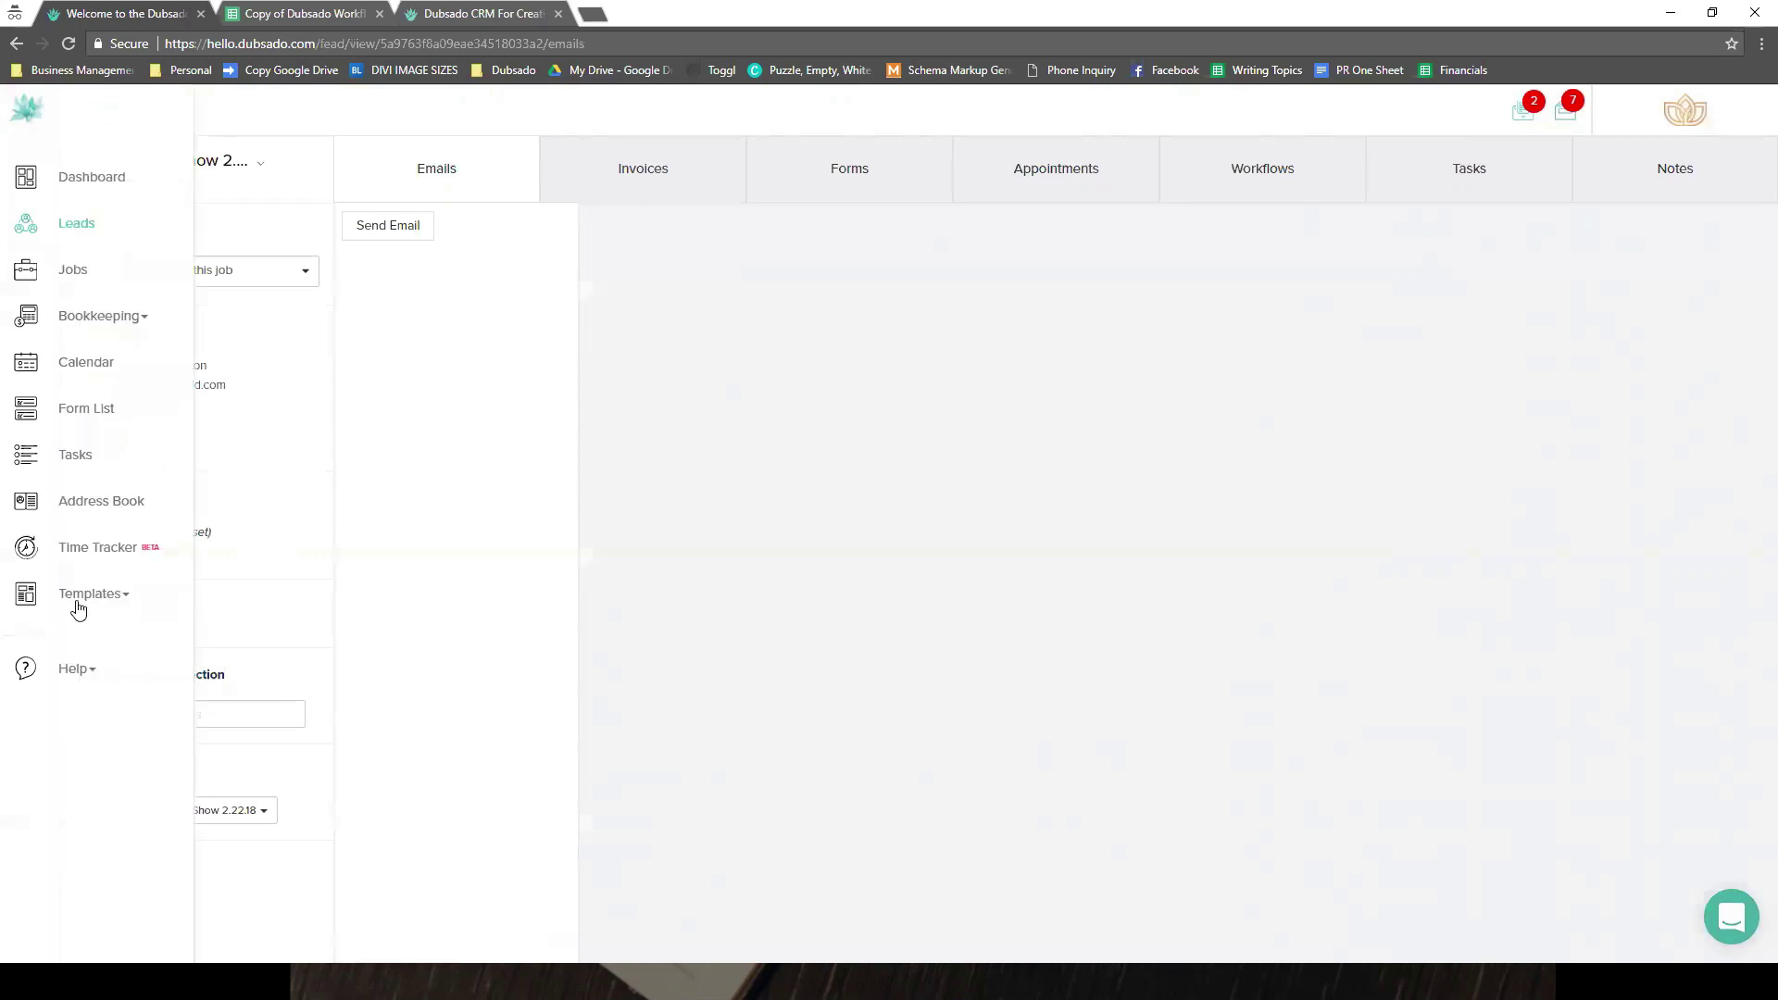
{"action": "left_click", "coordinate": [76, 602]}
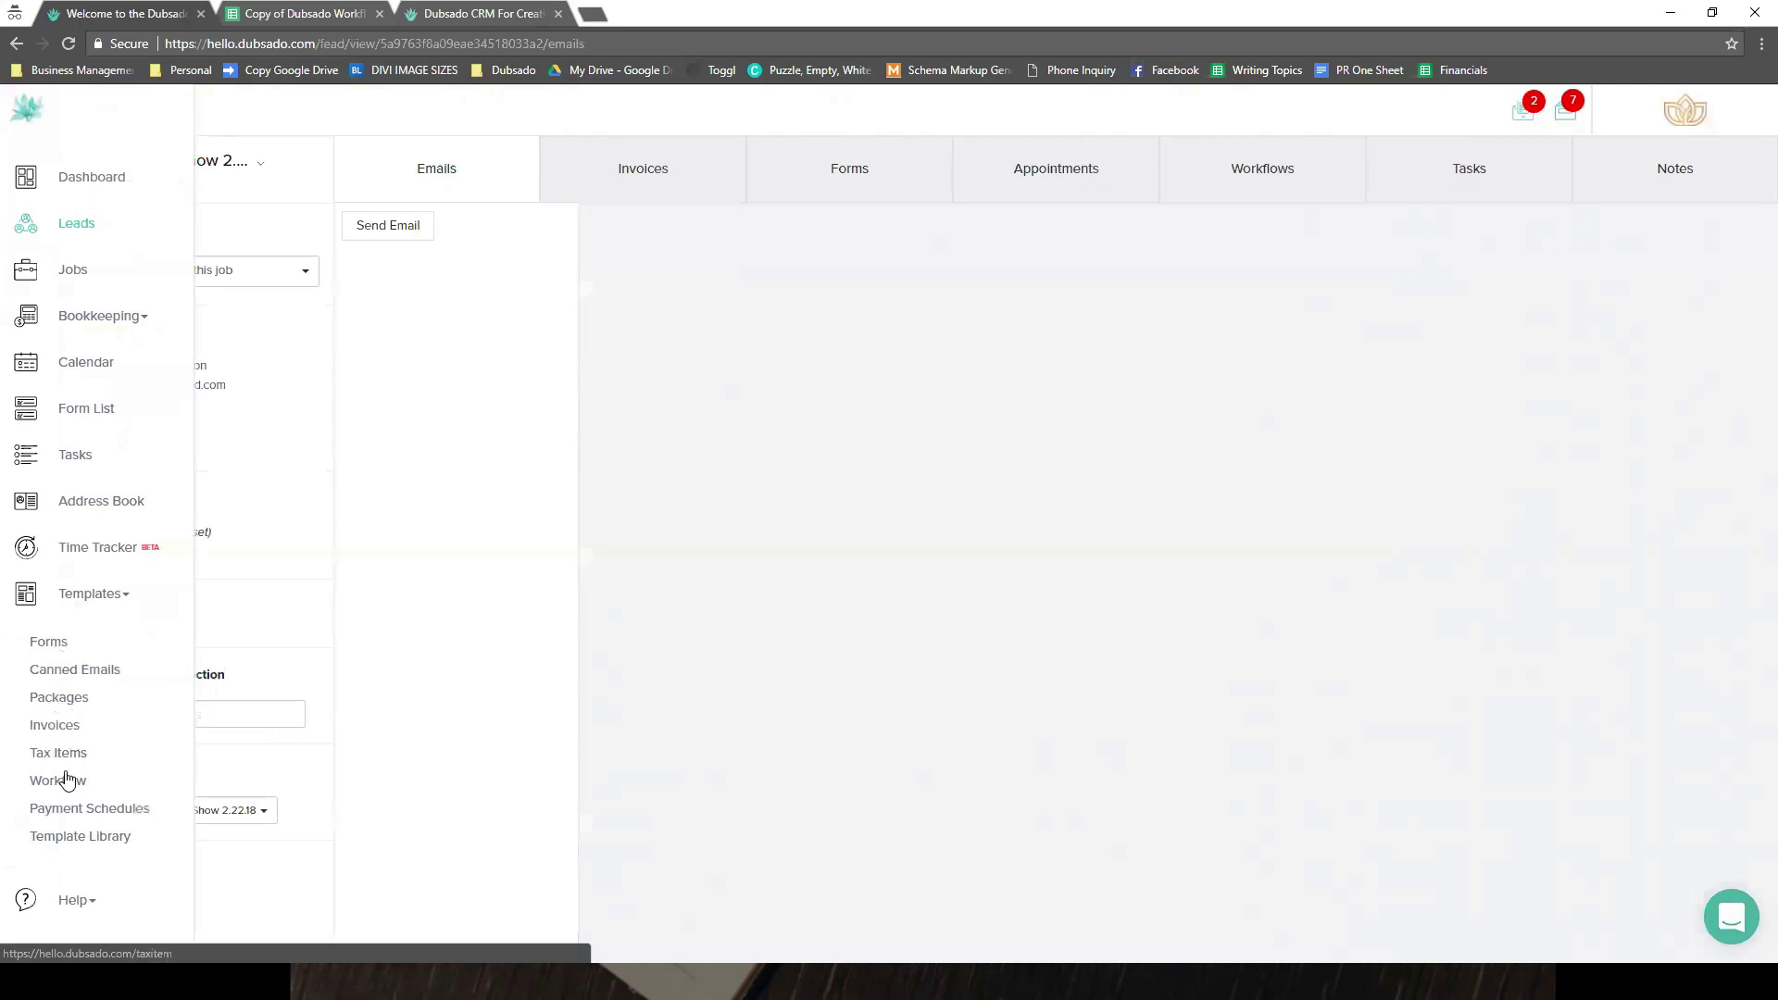
{"action": "left_click", "coordinate": [105, 602]}
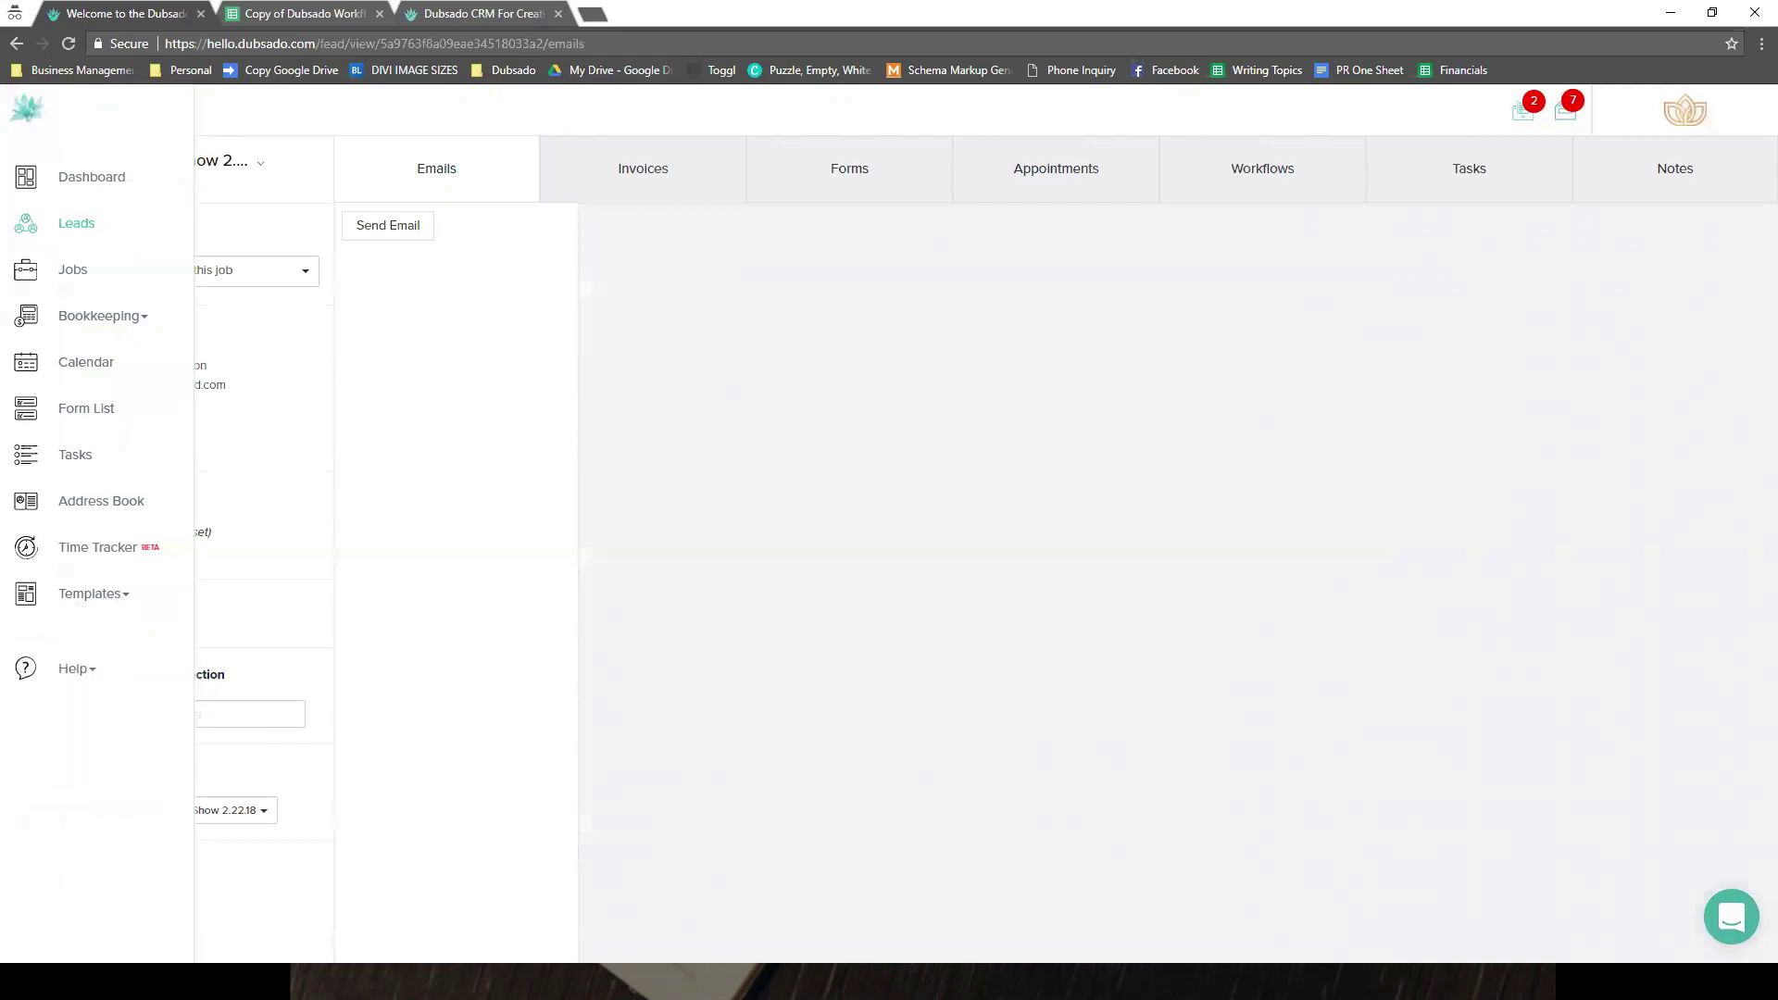